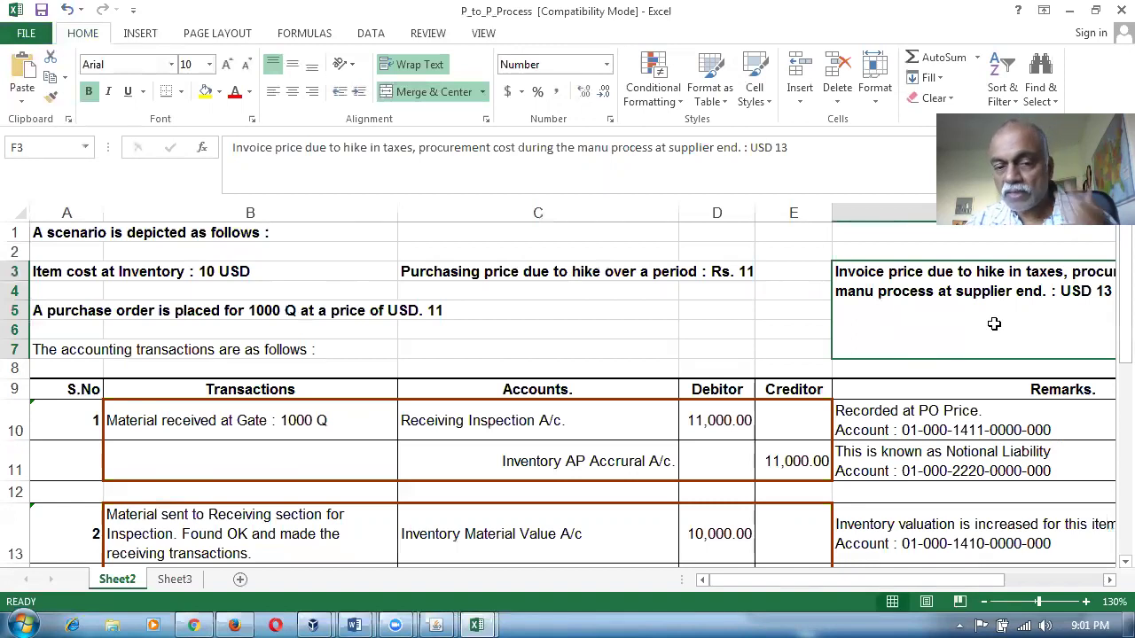
Review the invoice price note, the 10 USD item cost and the purchasing price hike statement.
left_click(519, 331)
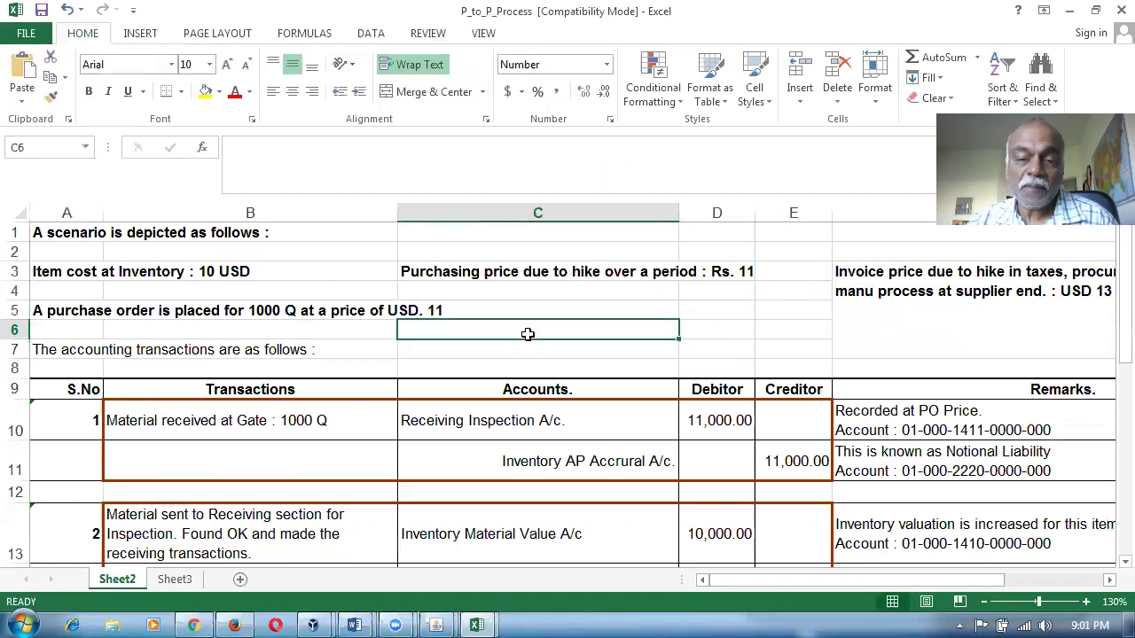
left_click(893, 293)
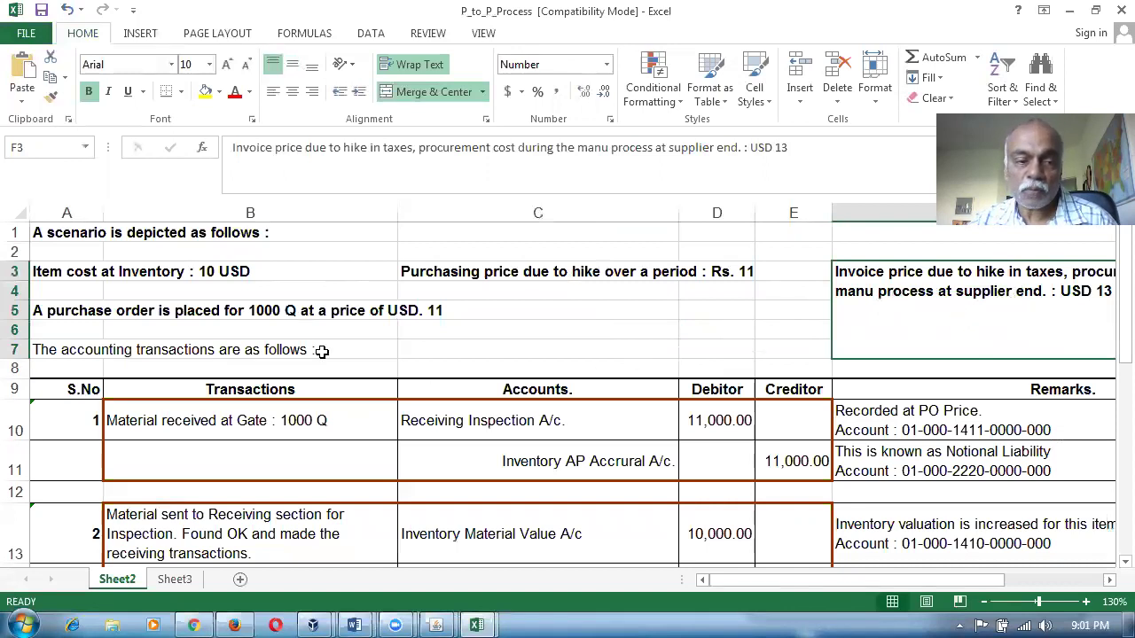
left_click(113, 275)
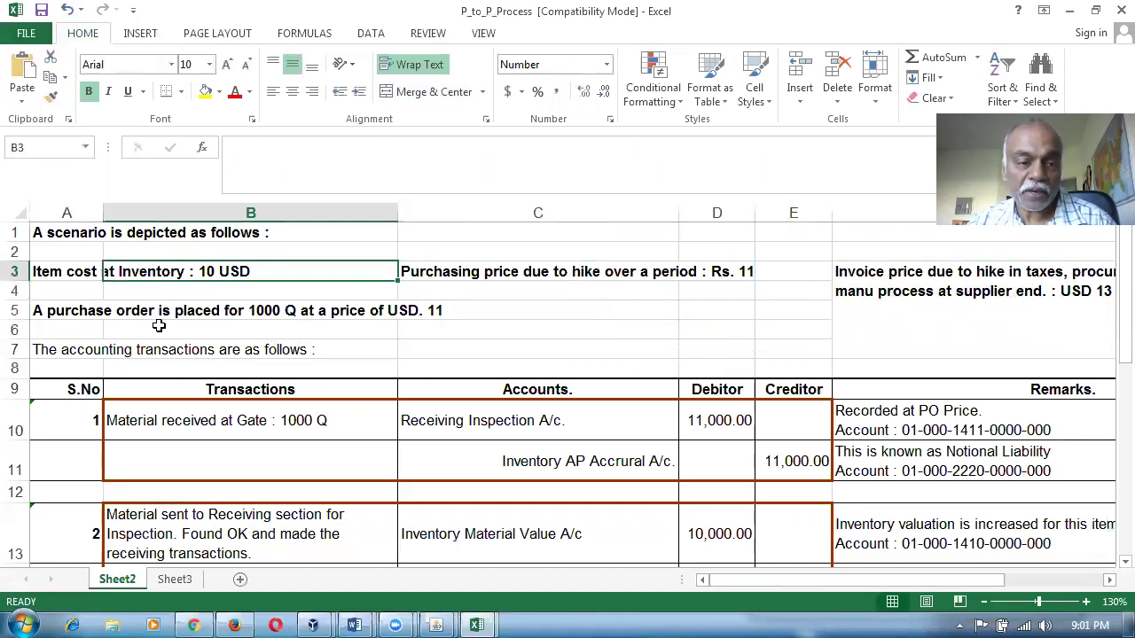
left_click(492, 426)
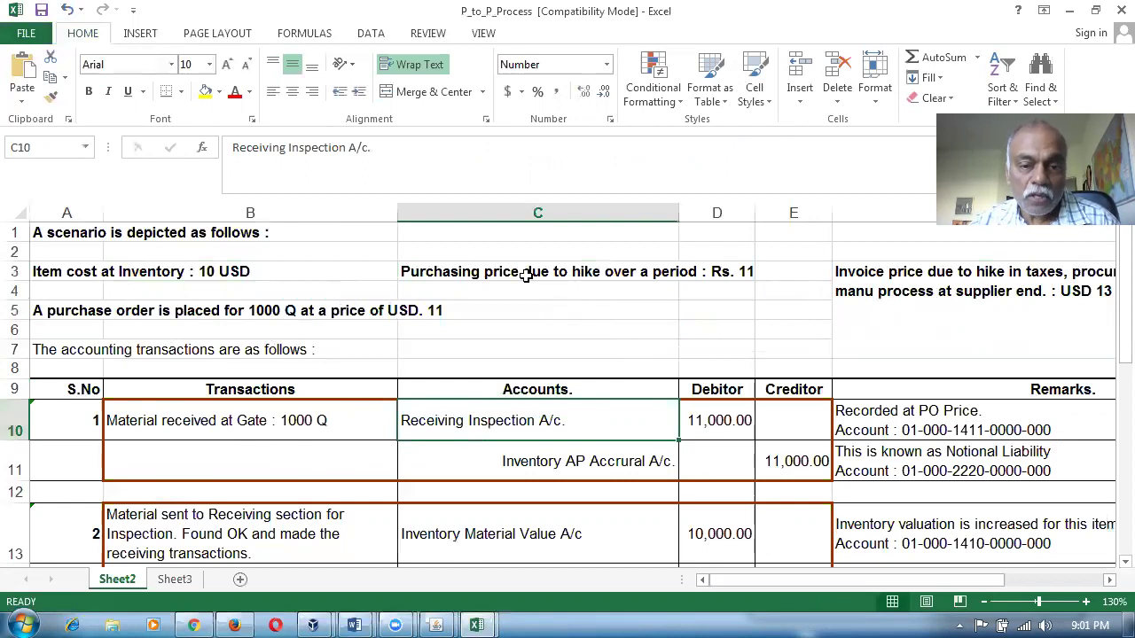
left_click(475, 266)
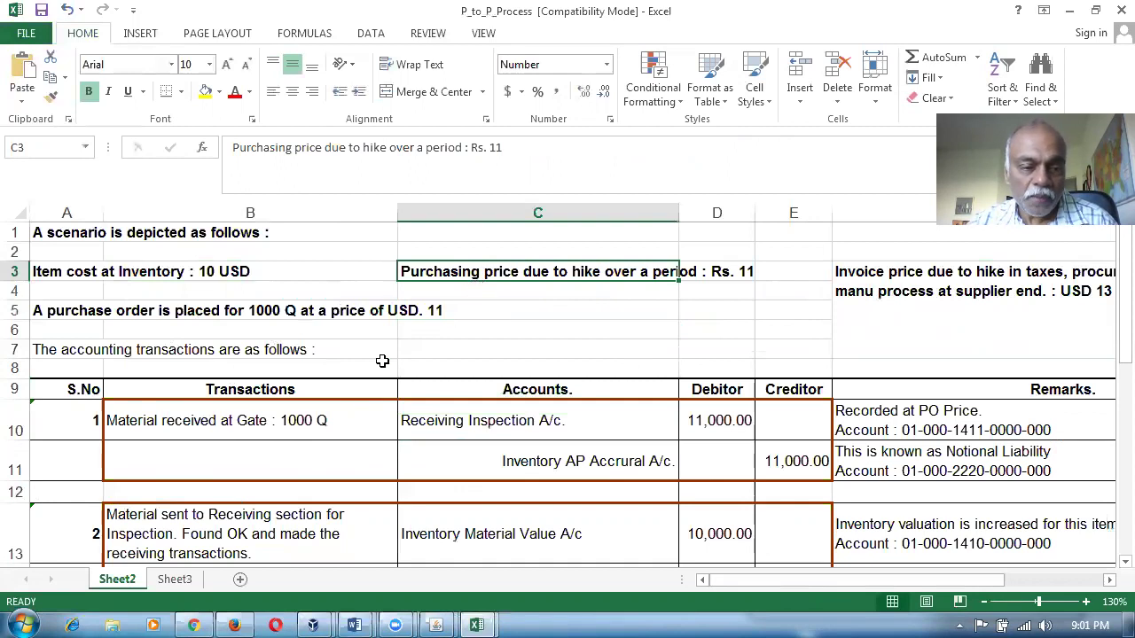
Check transaction 1's Receiving Inspection A/c entry and its 11,000.00 credit in E11.
left_click_drag(15, 429, 15, 470)
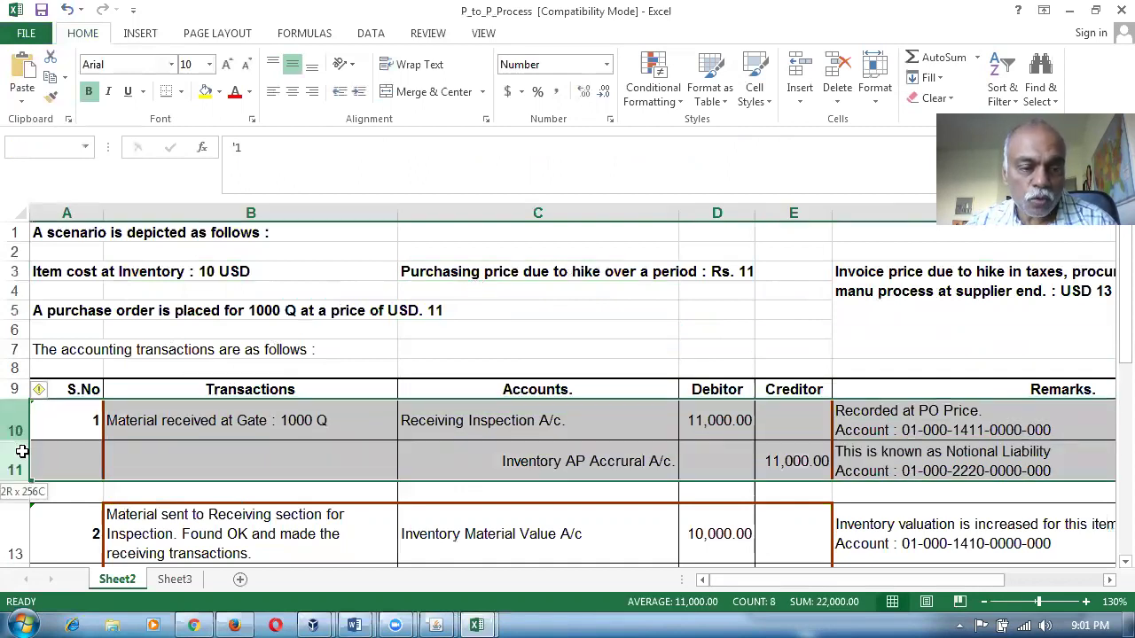
left_click(499, 425)
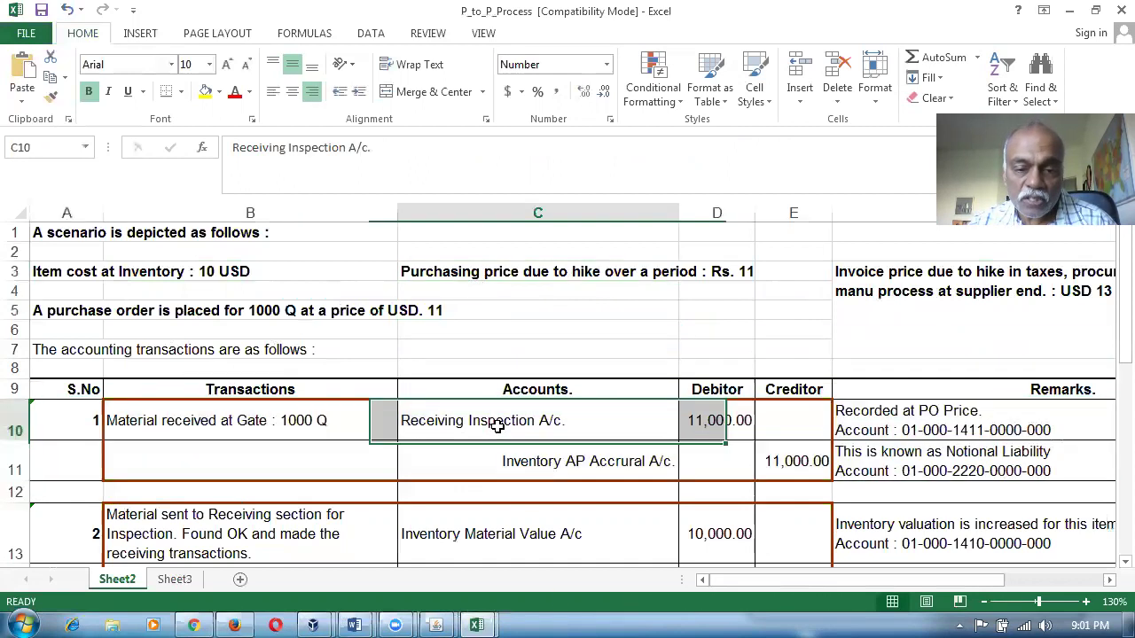
left_click(794, 458)
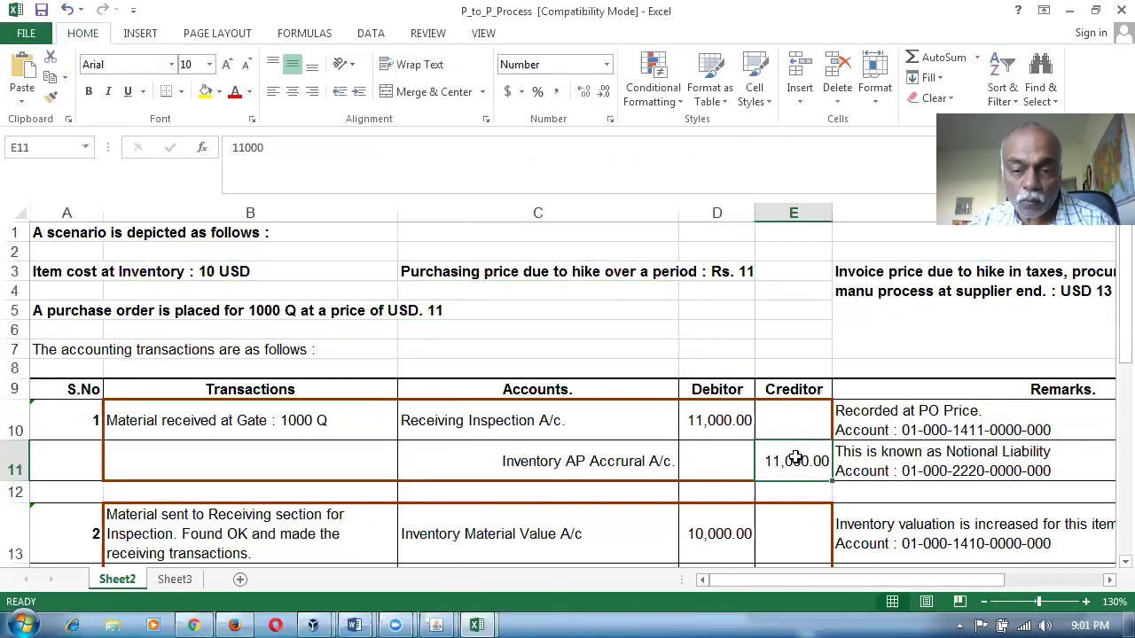
left_click(550, 424)
left_click(809, 461)
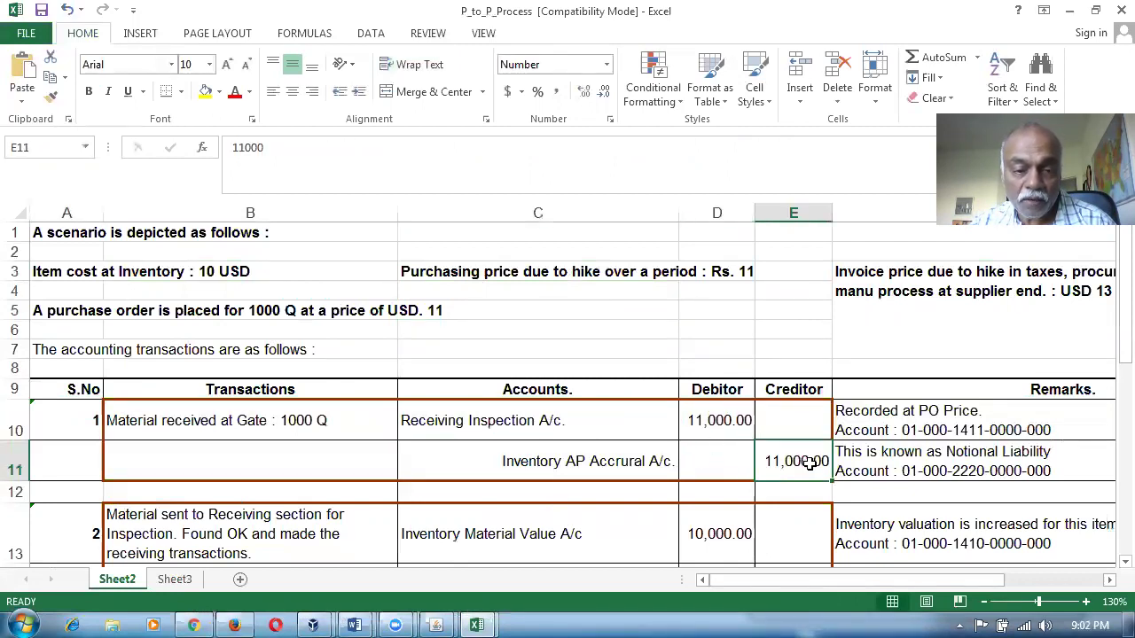
scroll(660, 492, "down", 2)
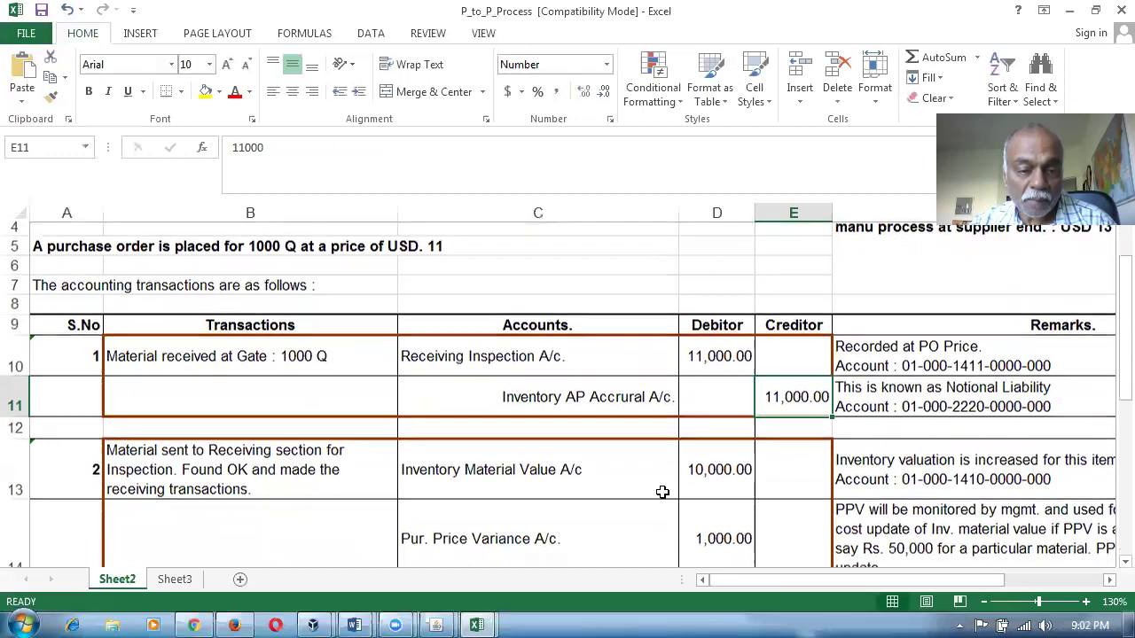
Compare transaction 2's 10,000.00 Inventory Material Value debit with the 11,000.00 credits in E11 and E15.
left_click_drag(18, 420, 17, 466)
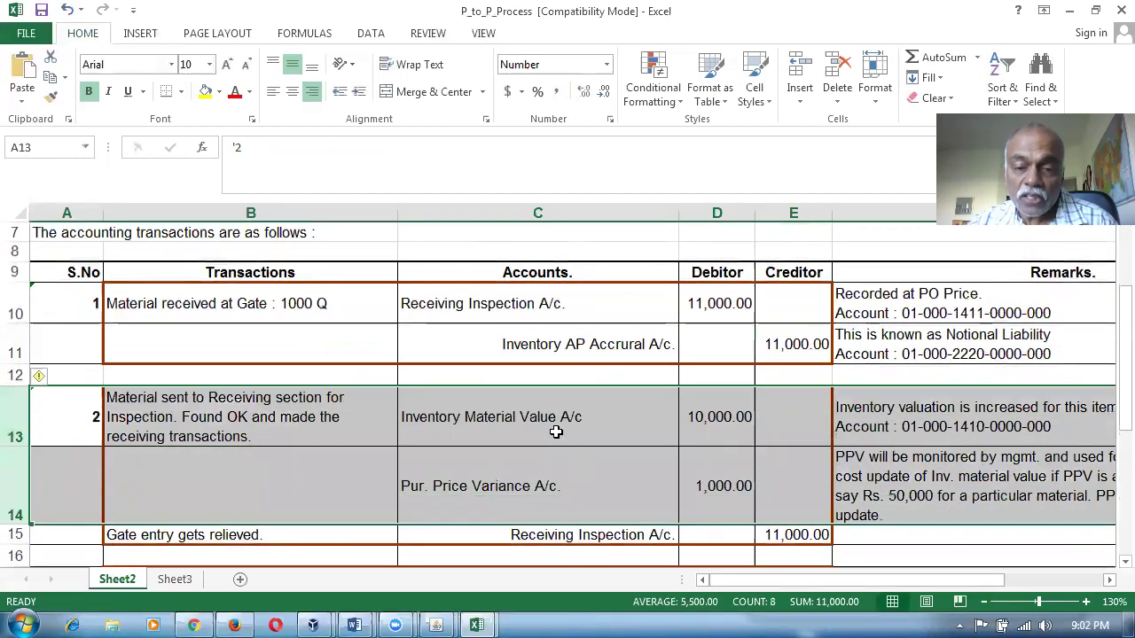
left_click(535, 423)
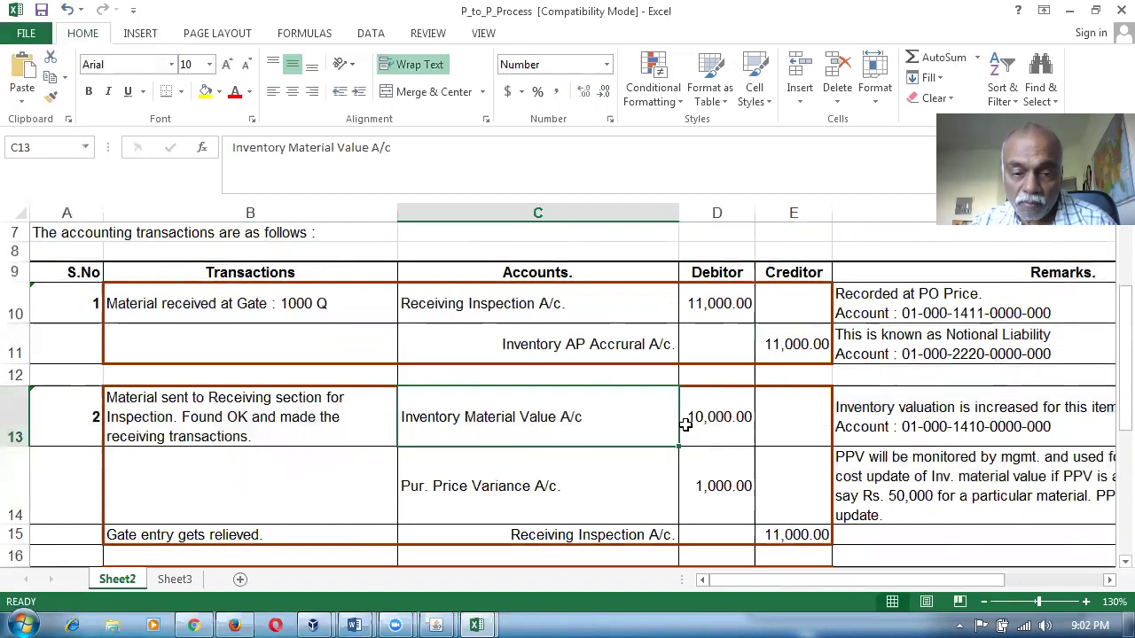
left_click(729, 419)
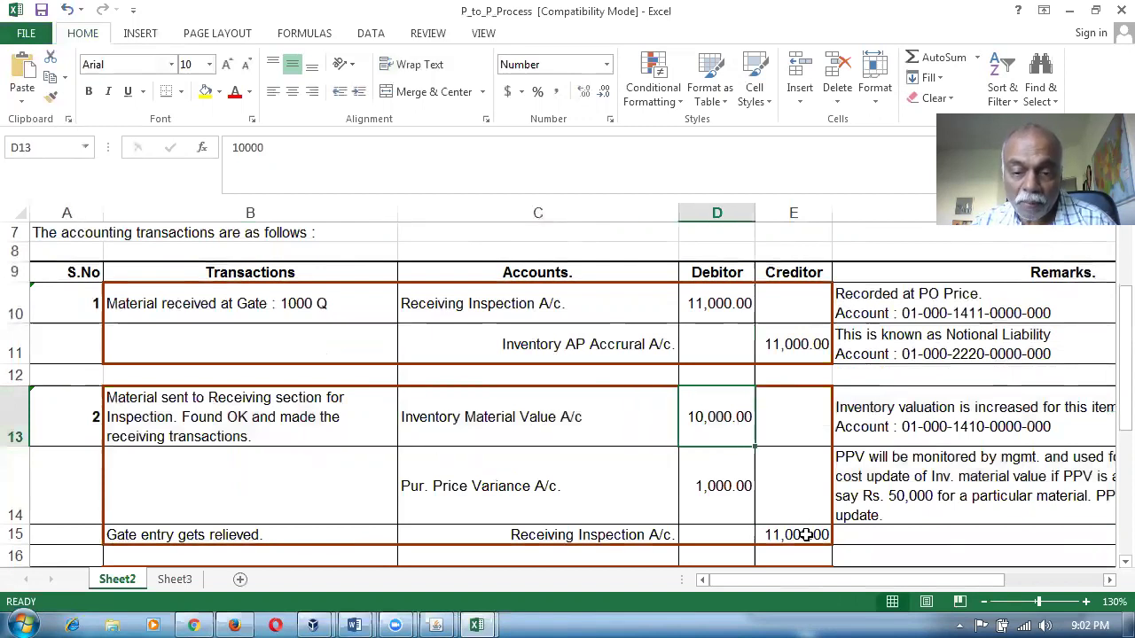
left_click(704, 305)
left_click(813, 517)
left_click(797, 530)
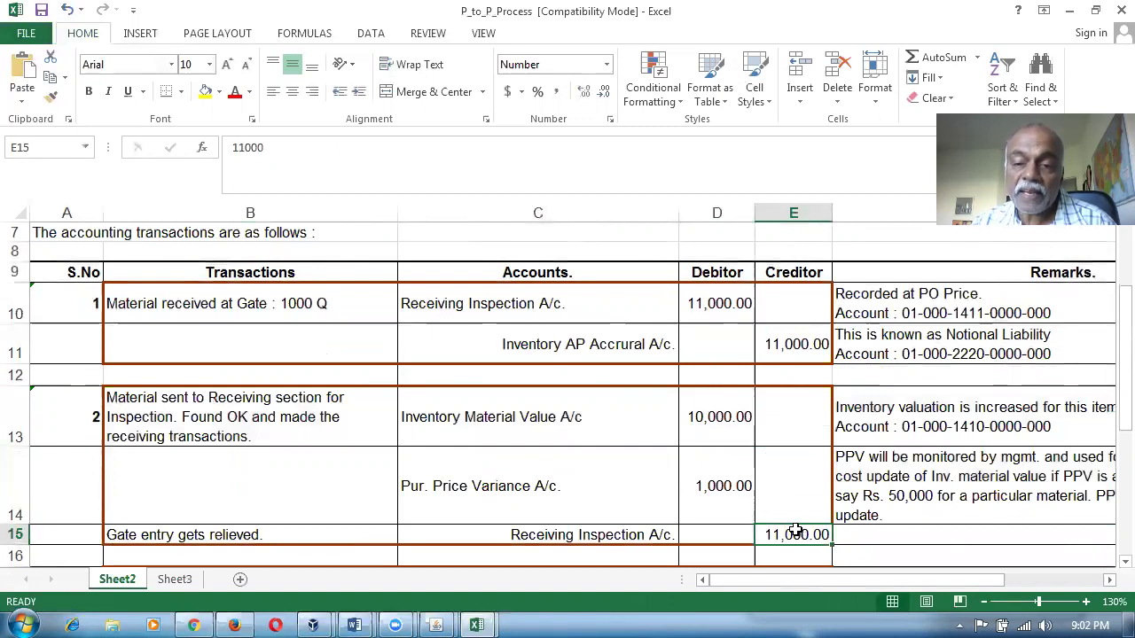
left_click(795, 337)
left_click(497, 441)
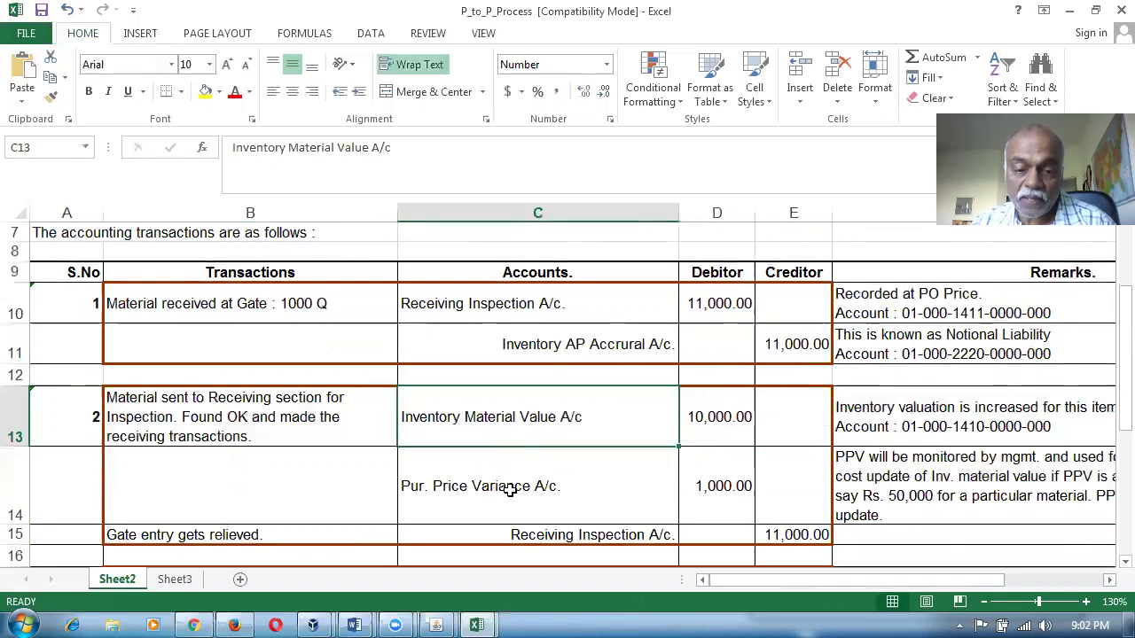
left_click(510, 489)
Select rows 10–15 to relate the Pur. Price Variance line to D13 and E11.
left_click(13, 478)
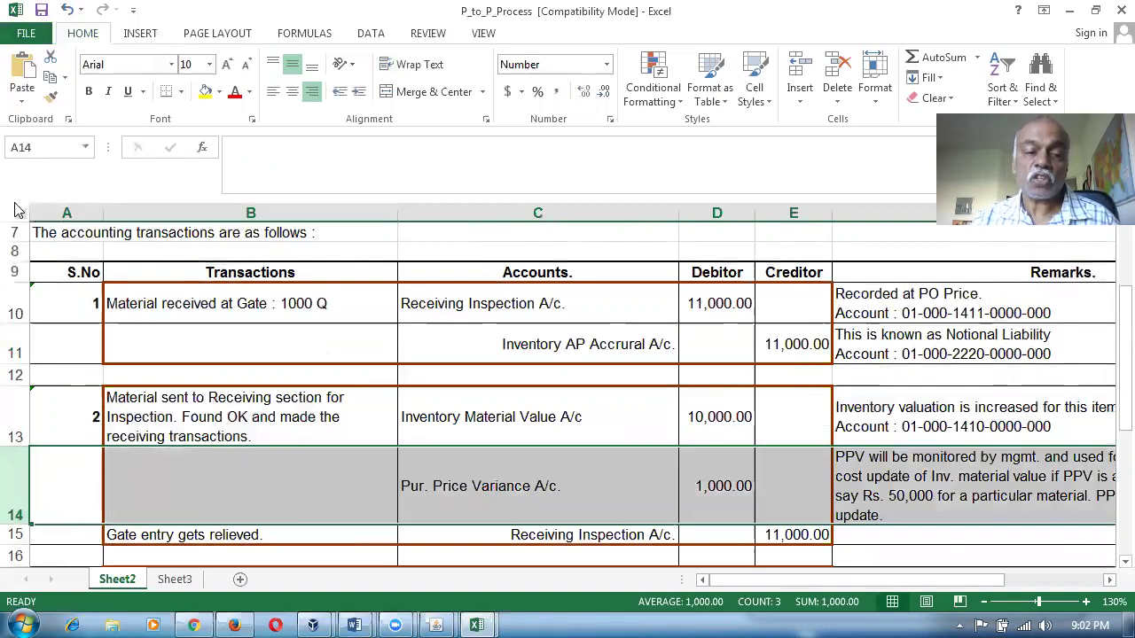
left_click(480, 489)
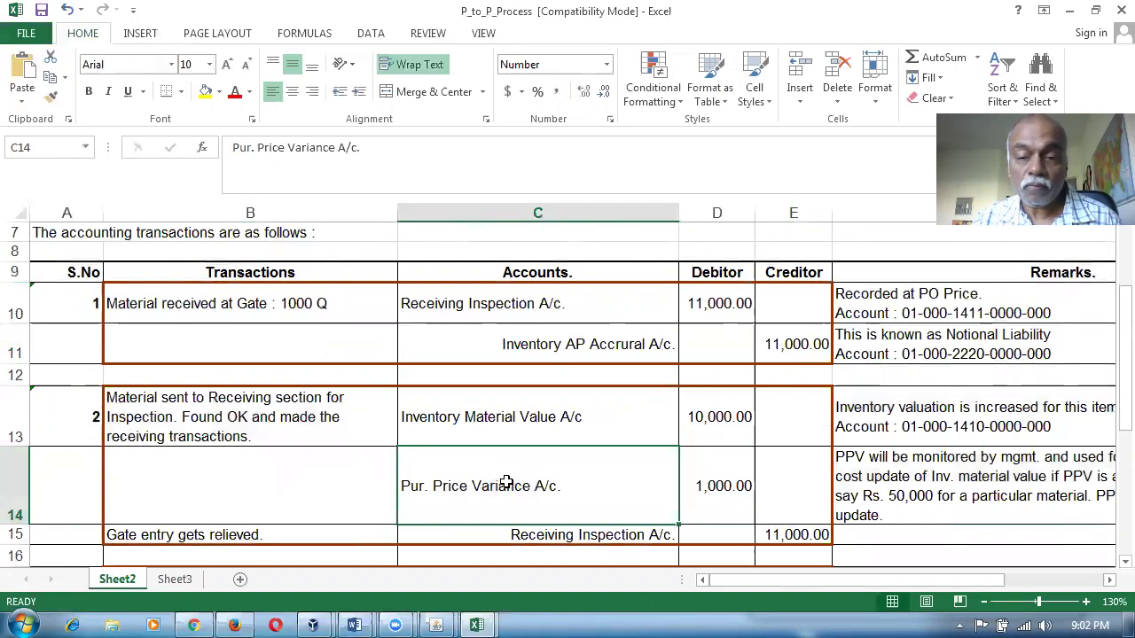
left_click_drag(28, 304, 15, 536)
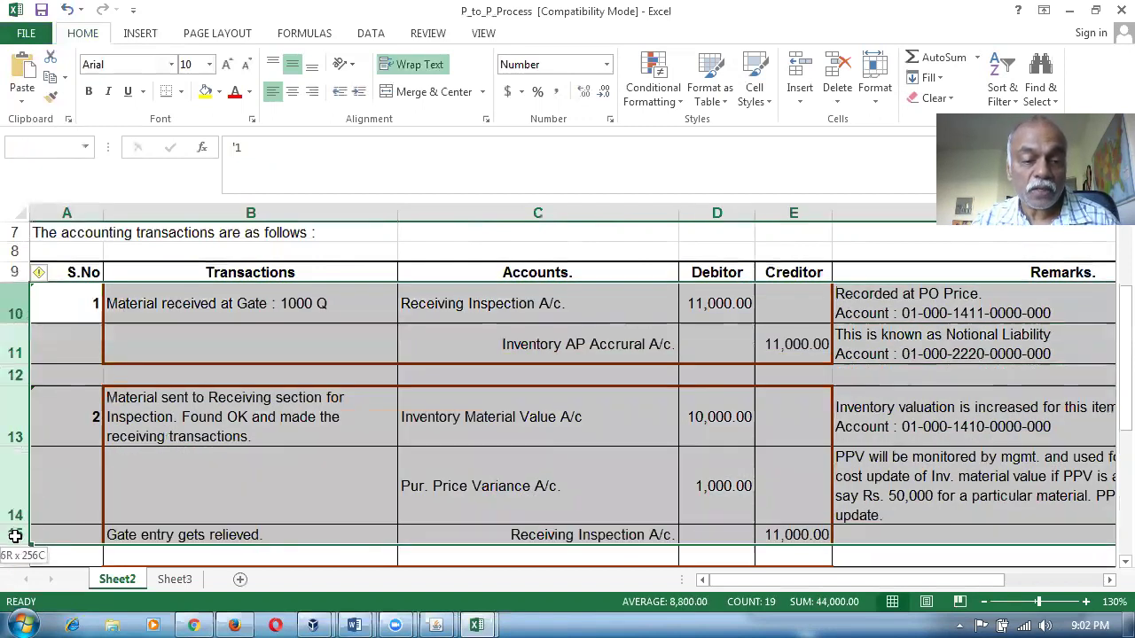
left_click(787, 342)
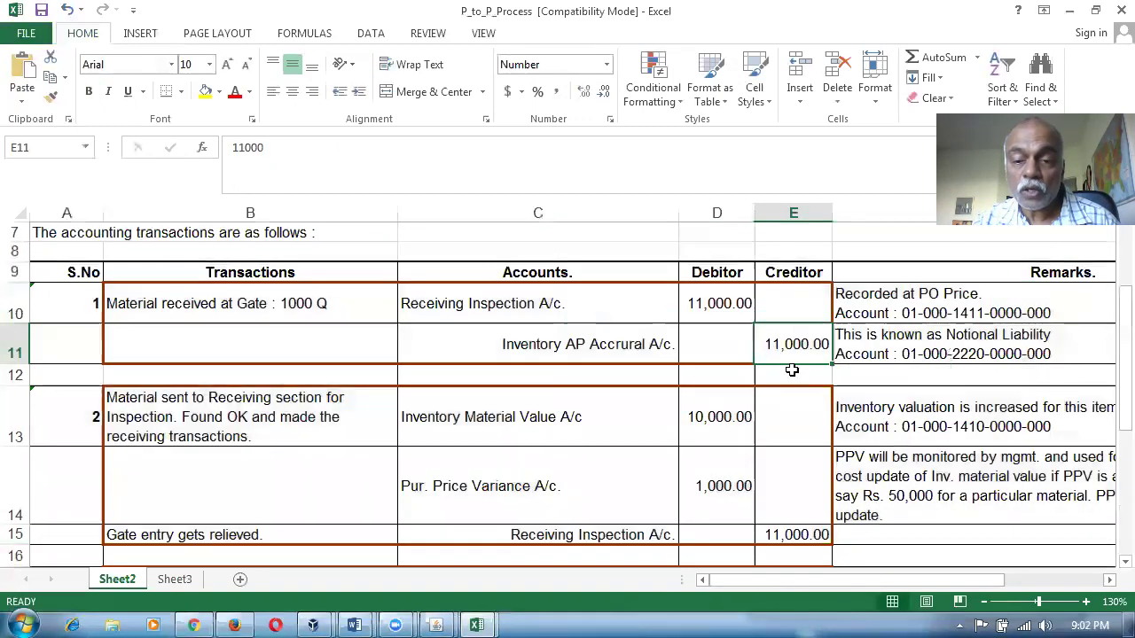
left_click(702, 417)
Read the invoice receipt transaction description and its accrual distribution entry.
scroll(526, 474, "down", 1)
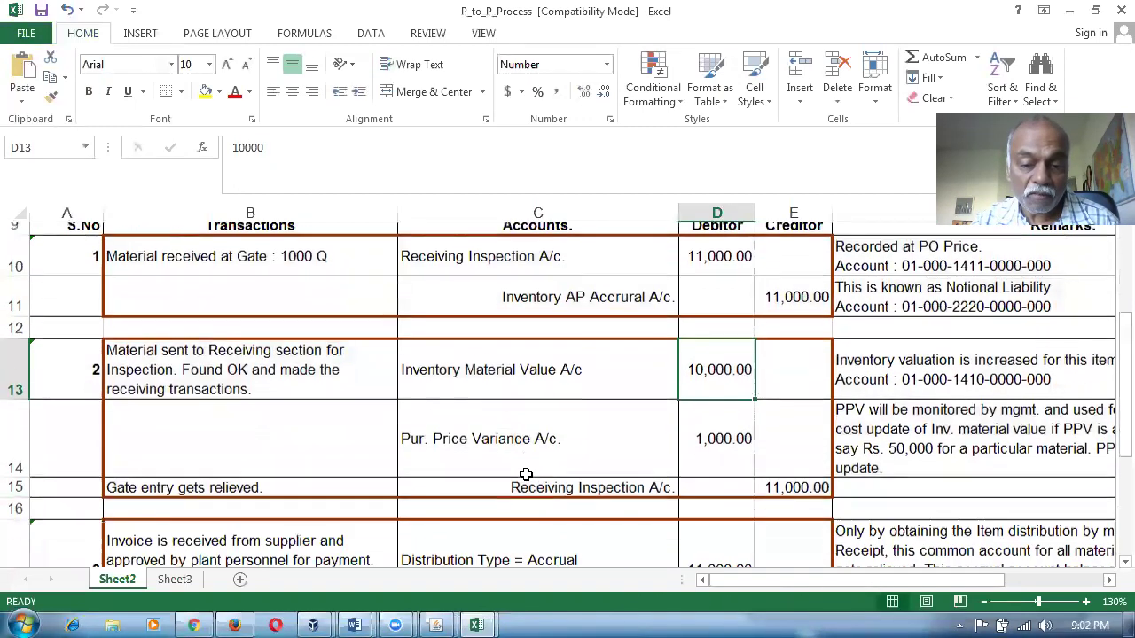
scroll(523, 479, "down", 1)
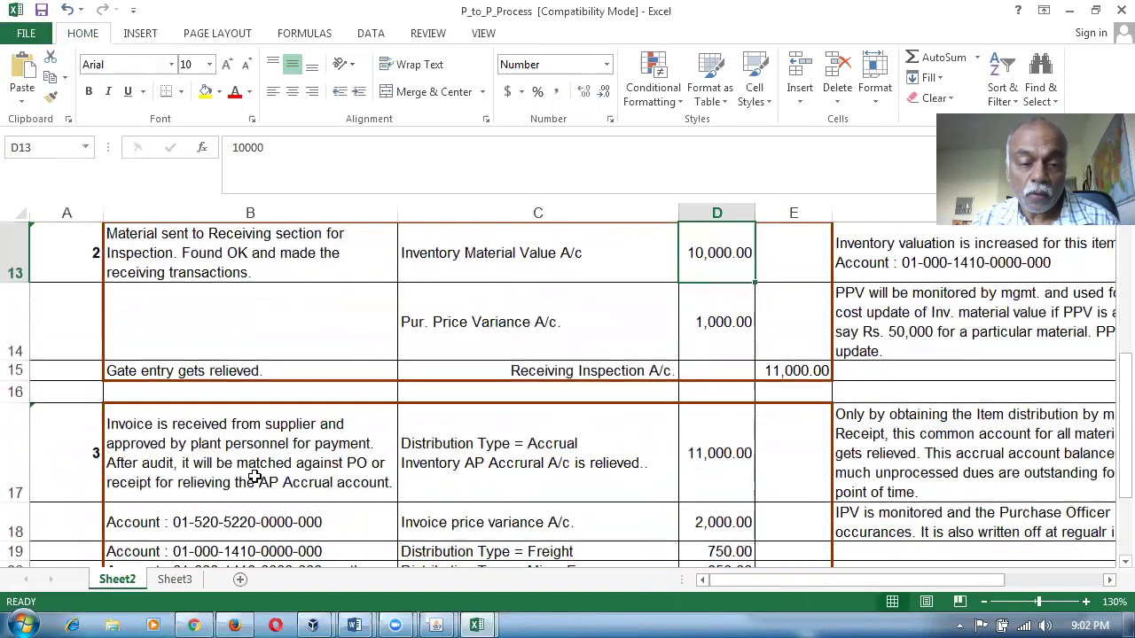
left_click(254, 473)
left_click(462, 480)
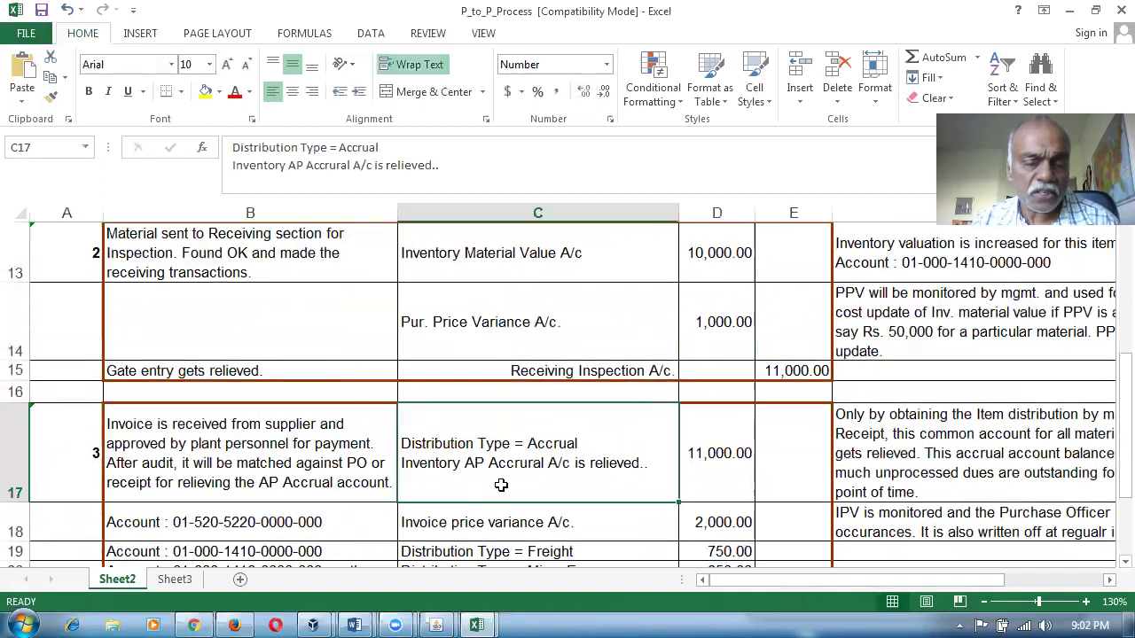
scroll(499, 487, "up", 2)
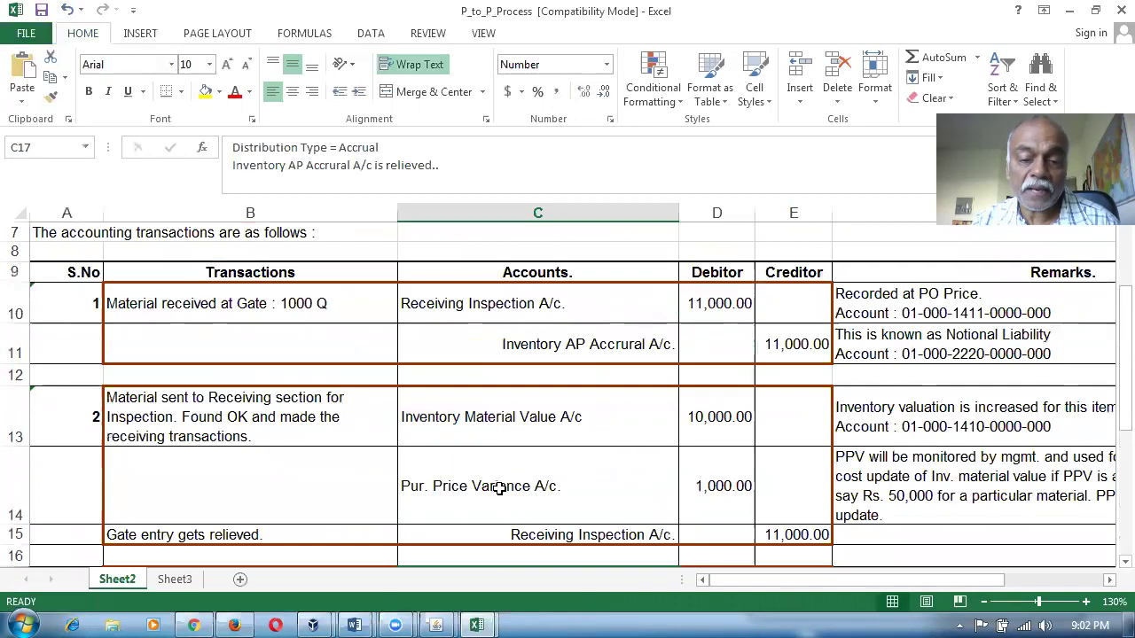
scroll(500, 488, "down", 2)
left_click(342, 467)
left_click(531, 450)
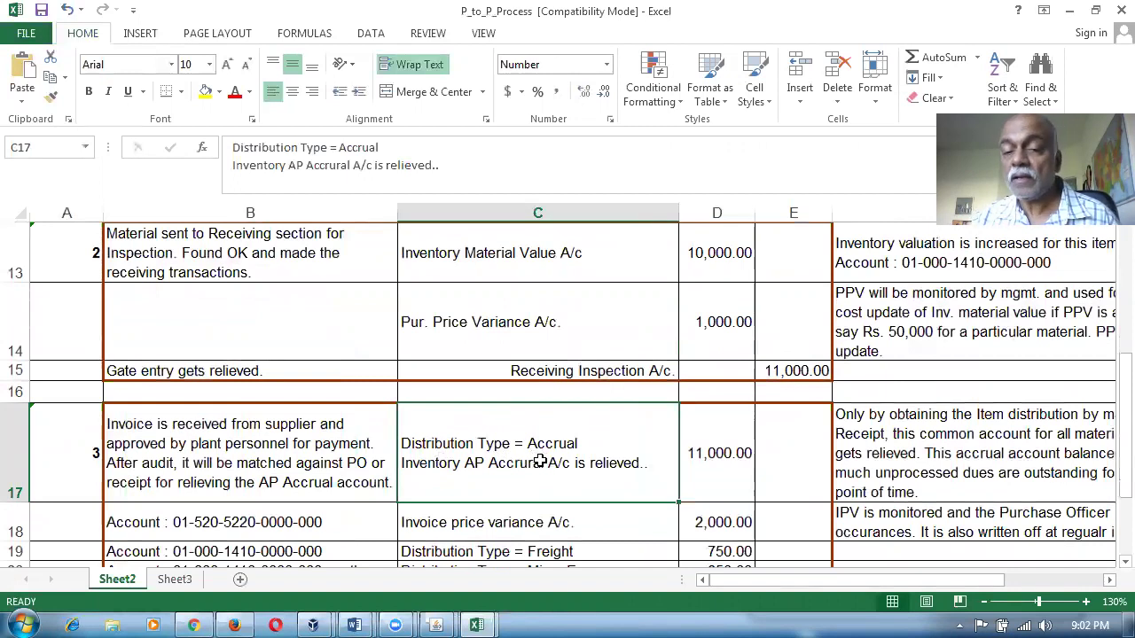
Compare the 11,000.00 accrual debit in D17 with the E11 accrual credit.
scroll(736, 417, "up", 1)
left_click(785, 294)
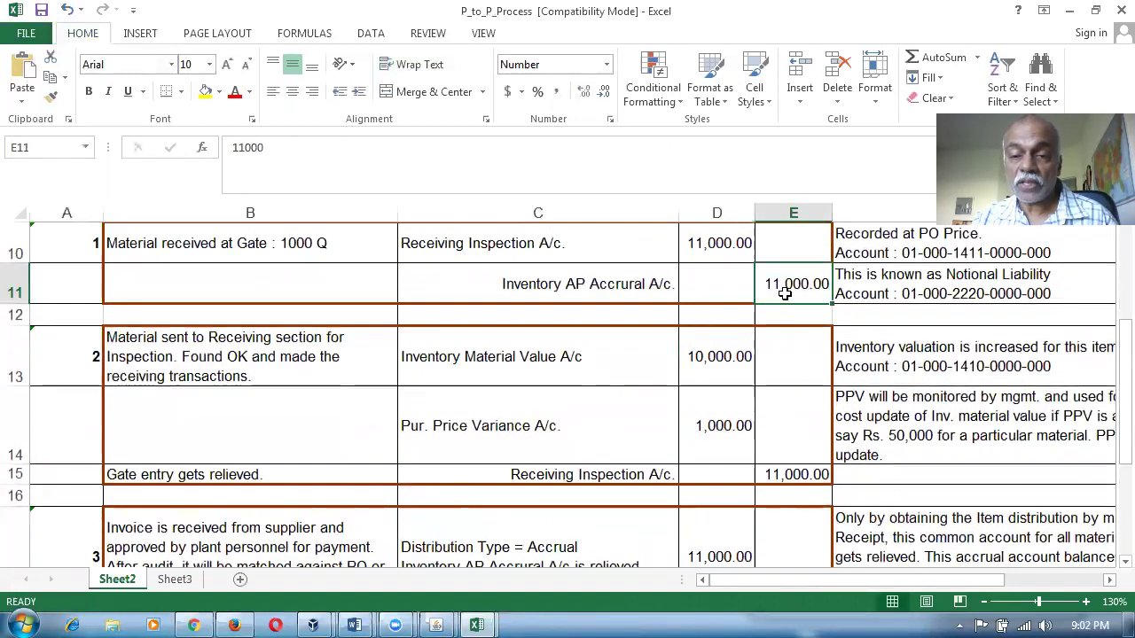
left_click(572, 551)
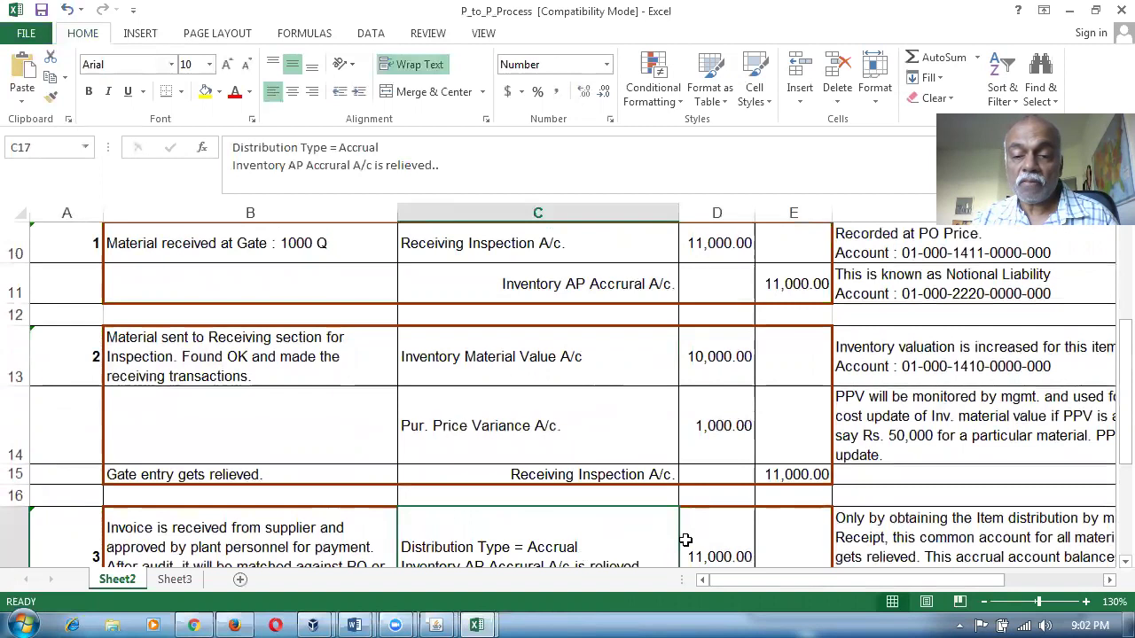
left_click(740, 543)
left_click(820, 284)
left_click(742, 547)
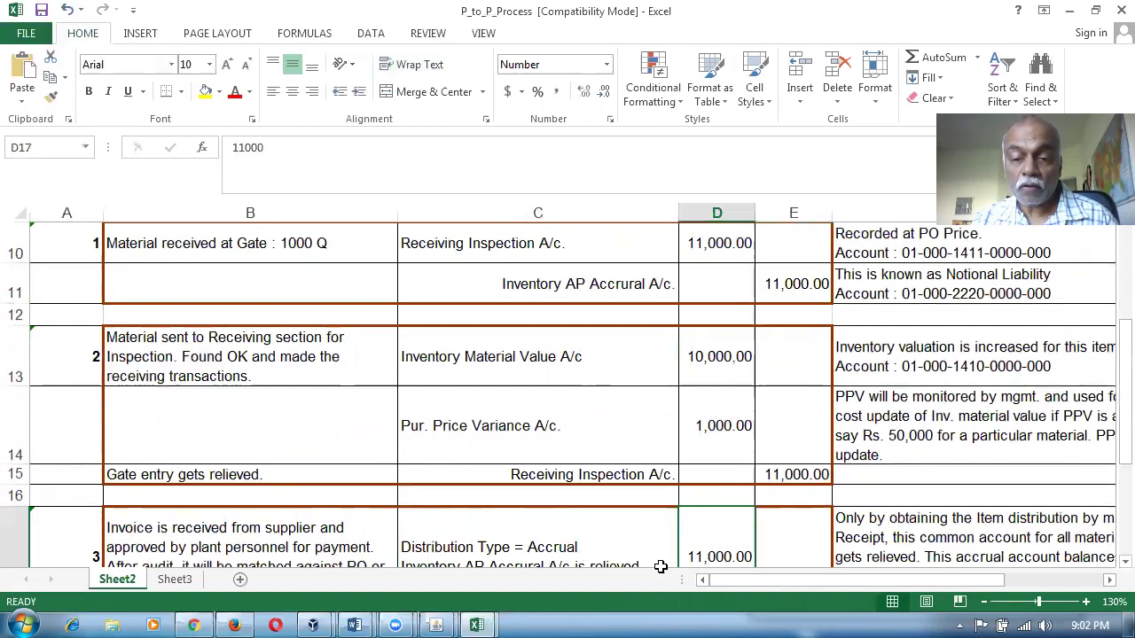
Check transaction 3's 2,000.00 invoice price variance, Freight, Misc. Expenses, Recoverable Tax and AP Liability lines.
scroll(600, 556, "down", 1)
scroll(600, 556, "down", 1)
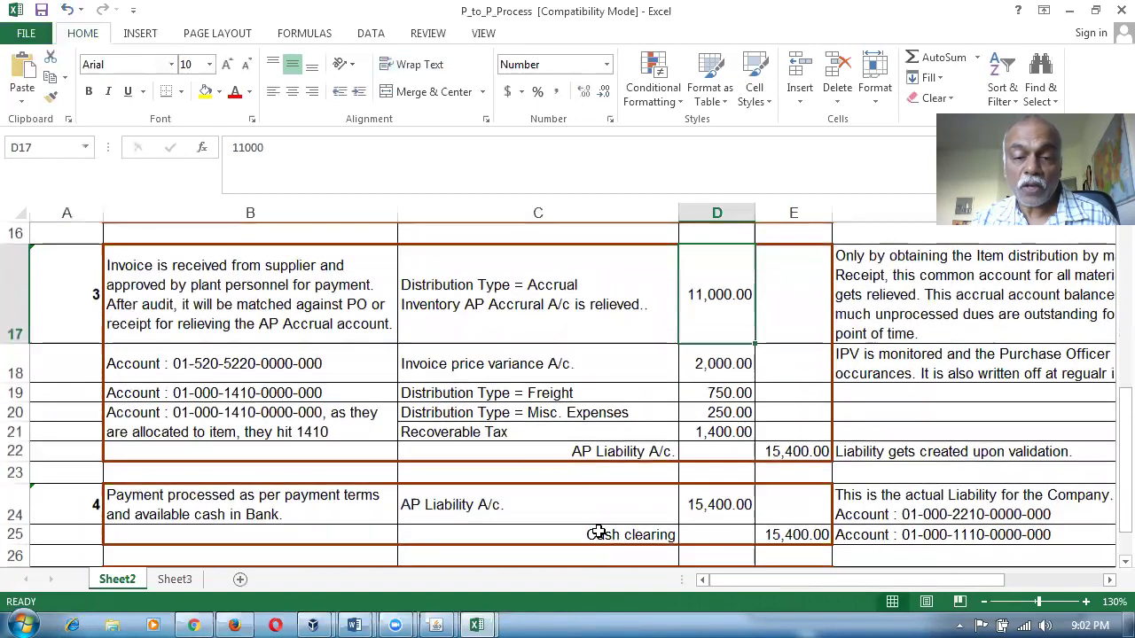
left_click(535, 372)
left_click(727, 372)
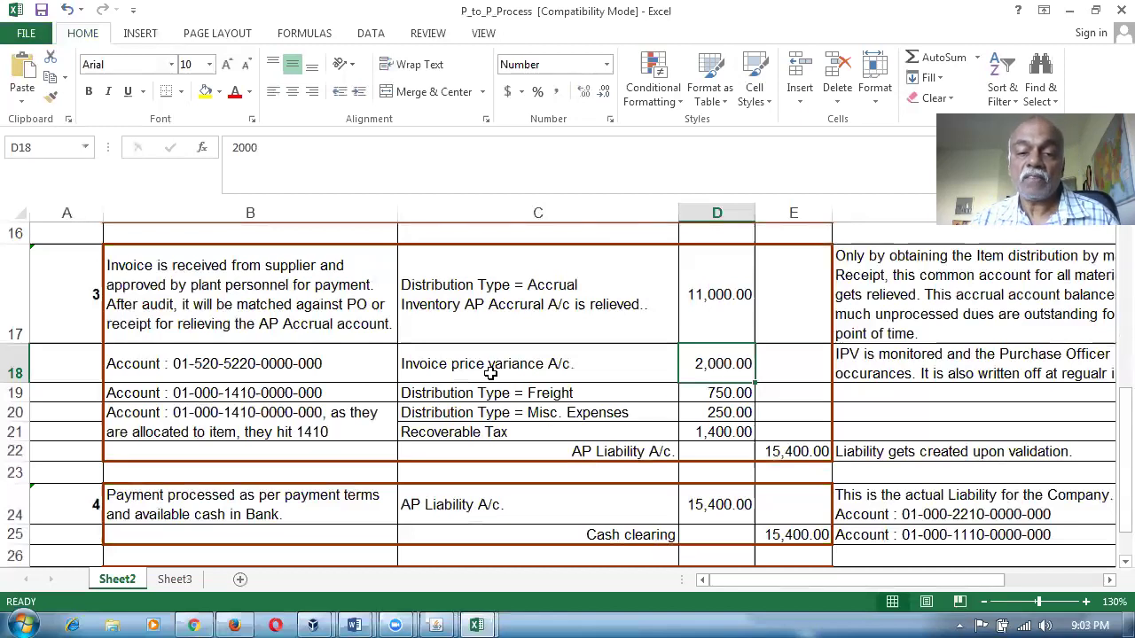
left_click(545, 393)
left_click(554, 414)
left_click(540, 435)
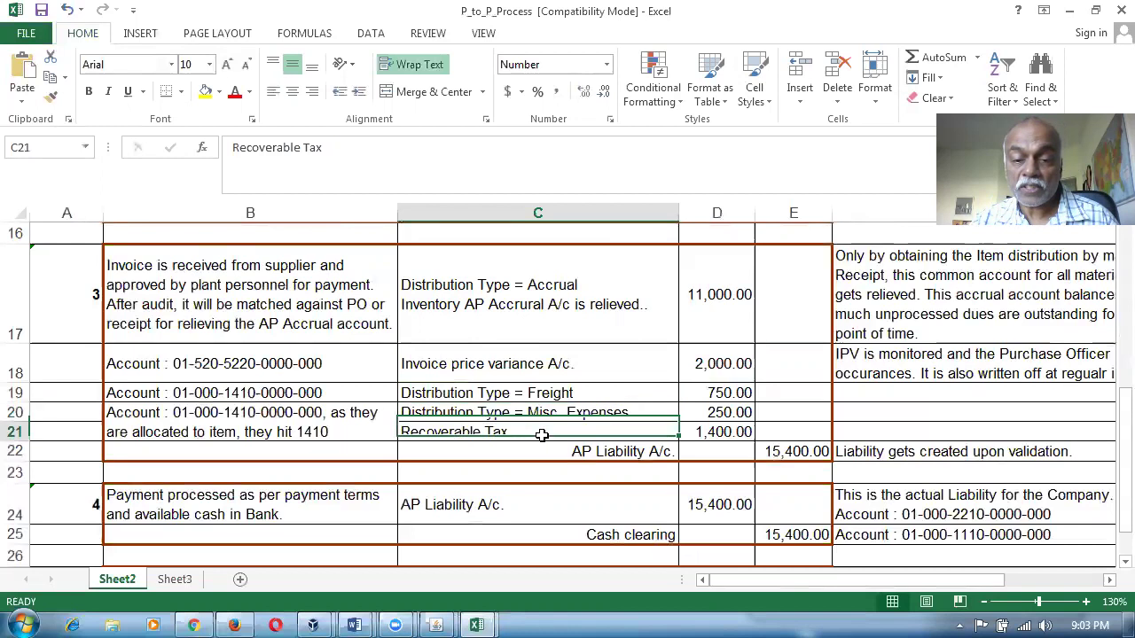
left_click(637, 454)
left_click_drag(13, 297, 25, 452)
Relate the 11,000 Inventory AP Accrual credit to the 15,400 AP liability credit.
scroll(648, 504, "up", 3)
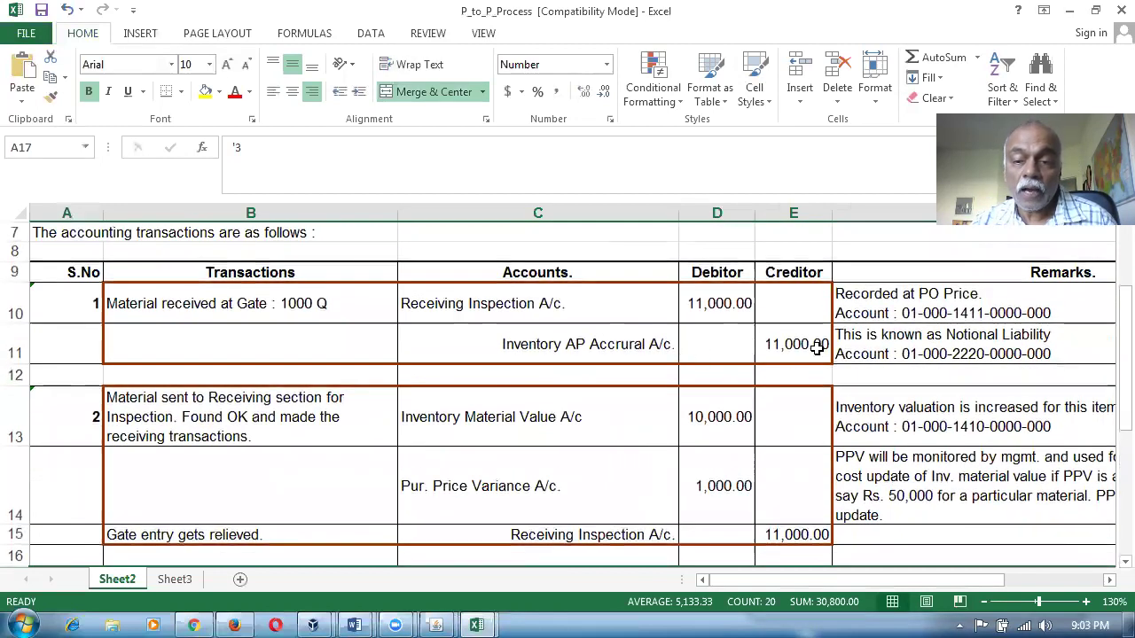
left_click(815, 345)
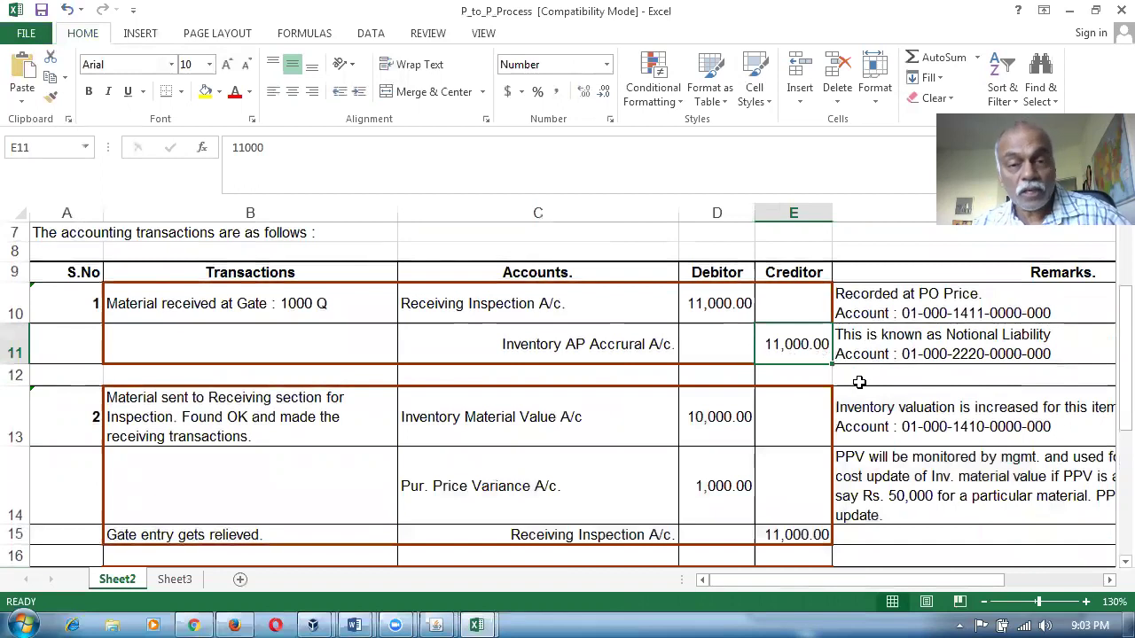
scroll(842, 389, "down", 2)
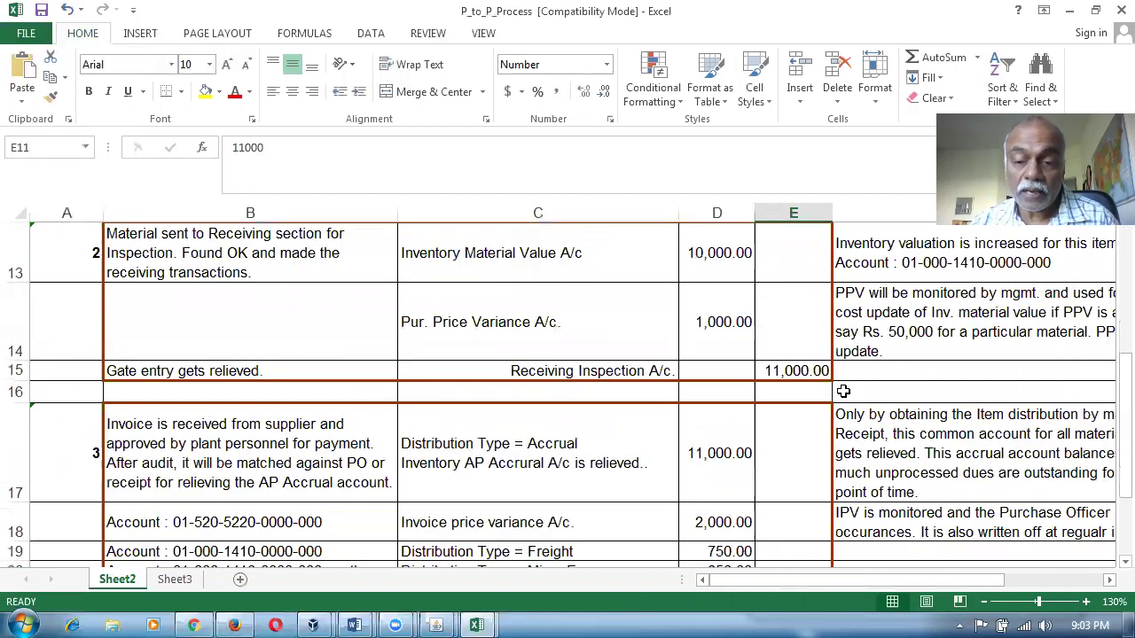
scroll(843, 391, "down", 2)
left_click(777, 293)
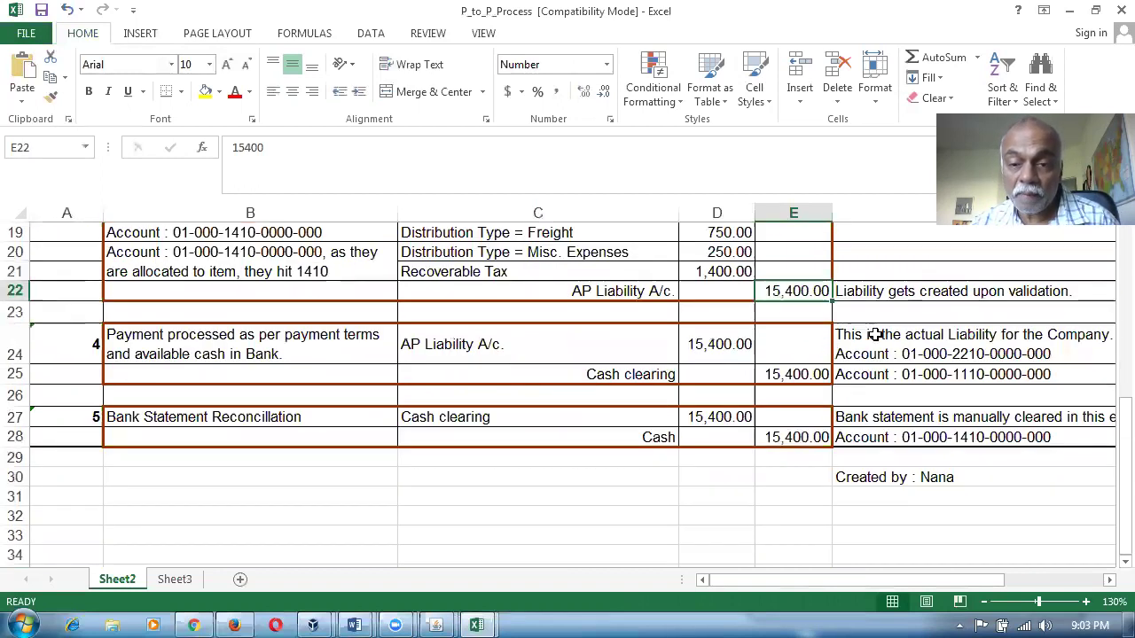
scroll(875, 334, "up", 2)
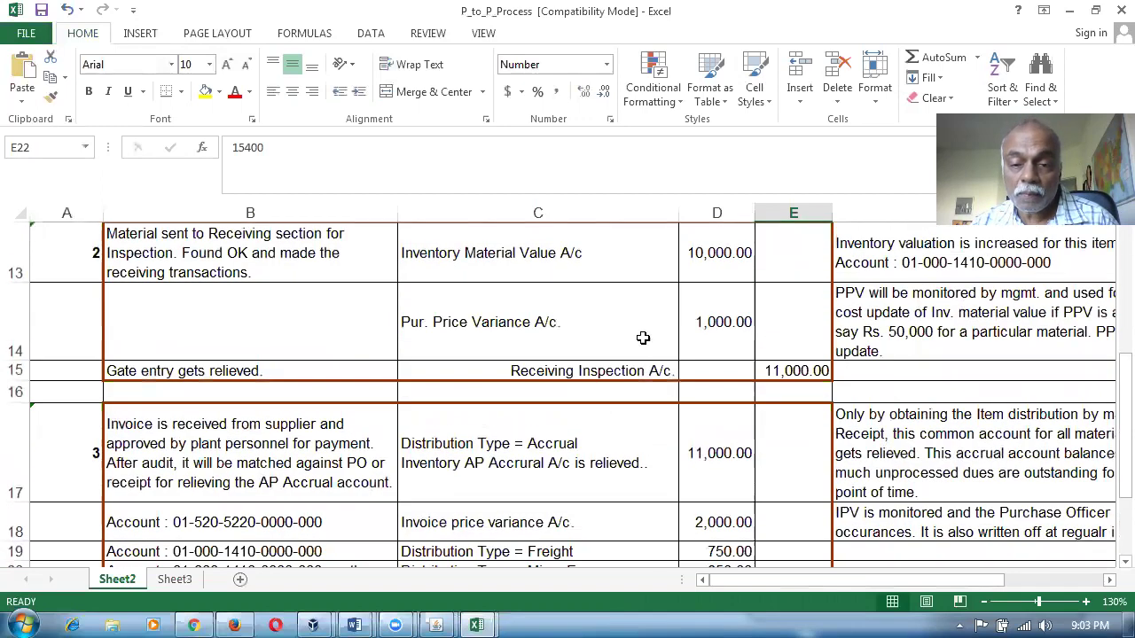
left_click(588, 259)
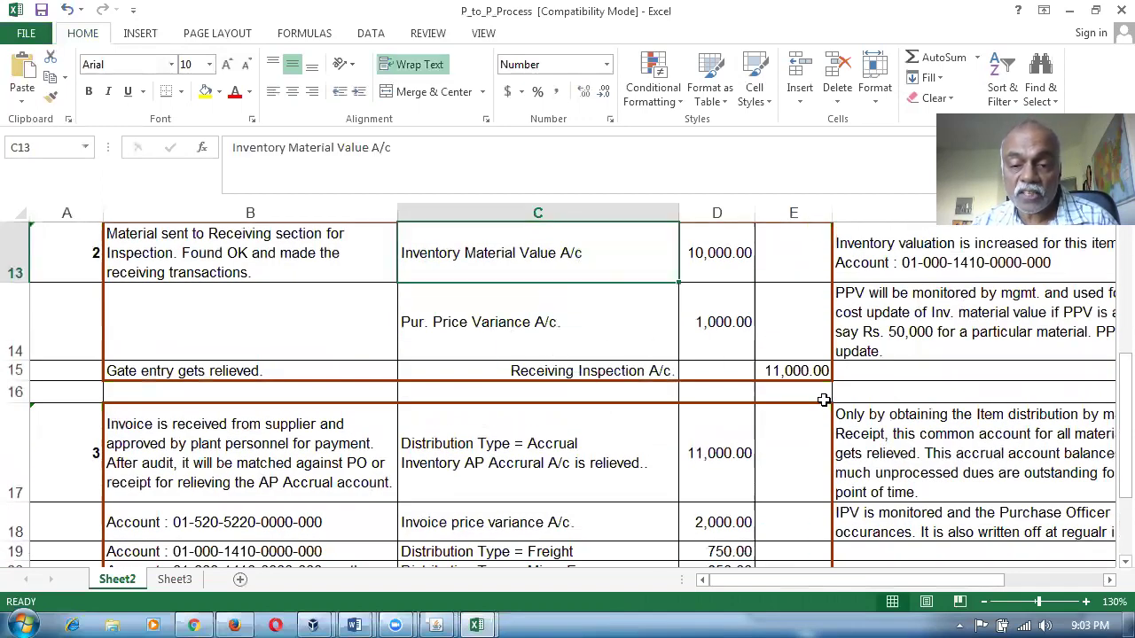
scroll(823, 396, "down", 2)
left_click(807, 293)
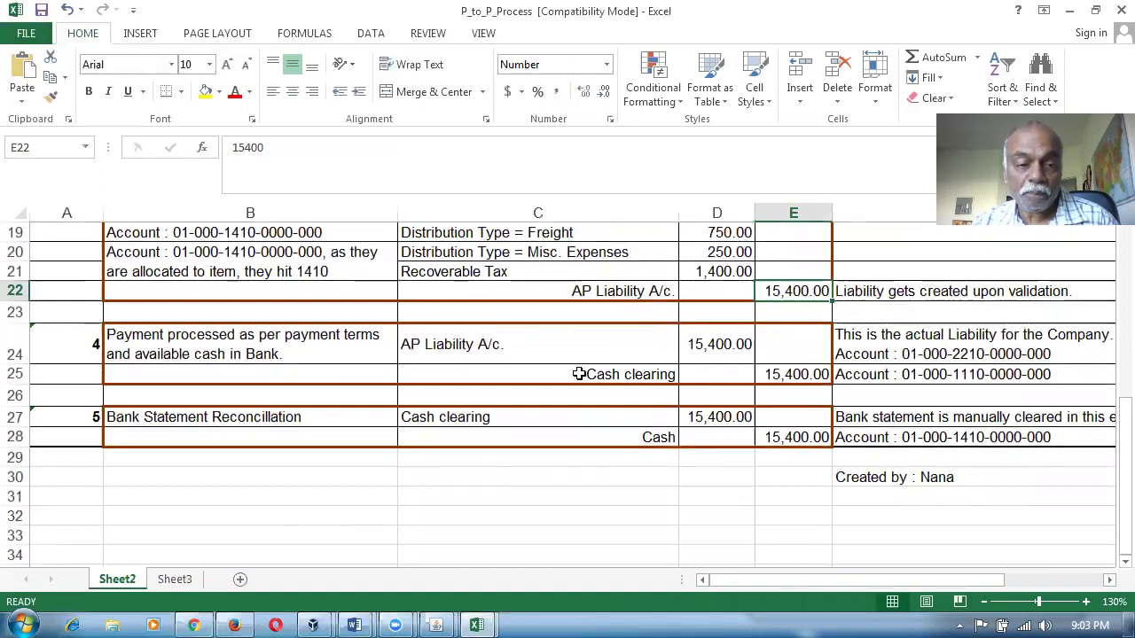
Check the payment processing entries: 15,400 AP Liability debit and 15,400 Cash clearing credit.
left_click(165, 345)
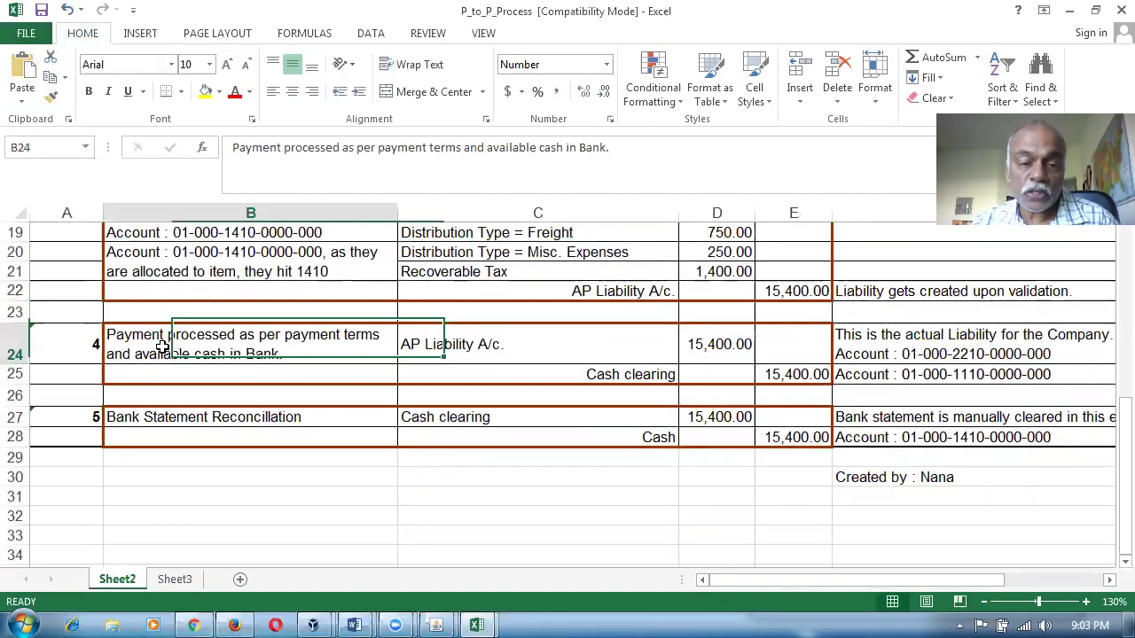
left_click(441, 350)
left_click(807, 292)
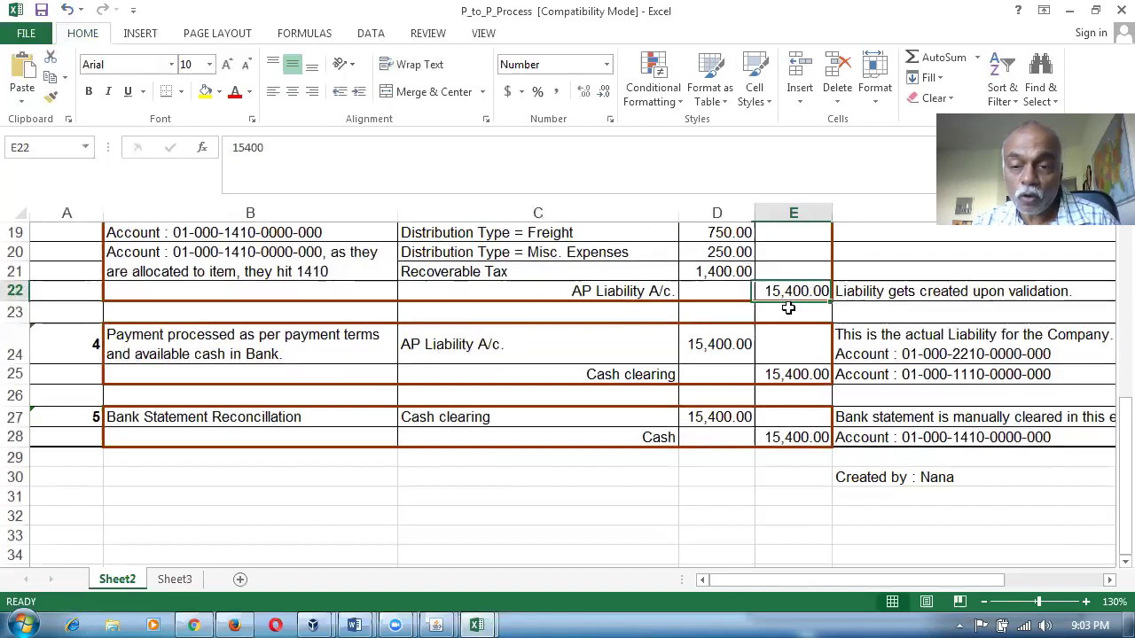
left_click(693, 347)
left_click(598, 375)
left_click(778, 374)
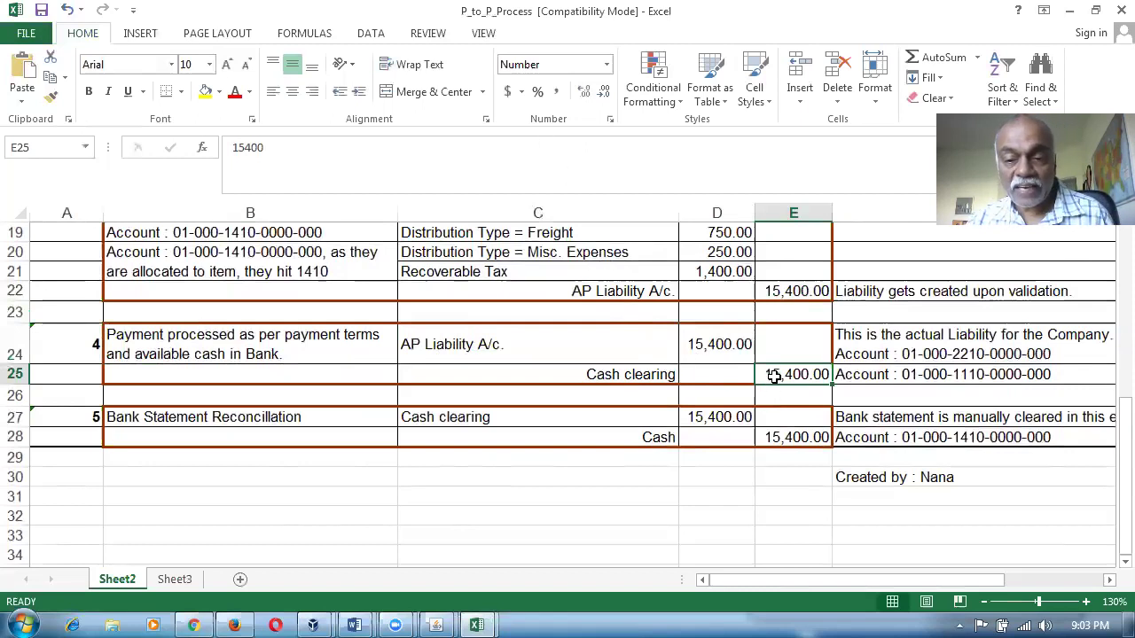
Check the Bank Statement Reconciliation step's Cash clearing debit and 15,400 Cash credit.
left_click(194, 420)
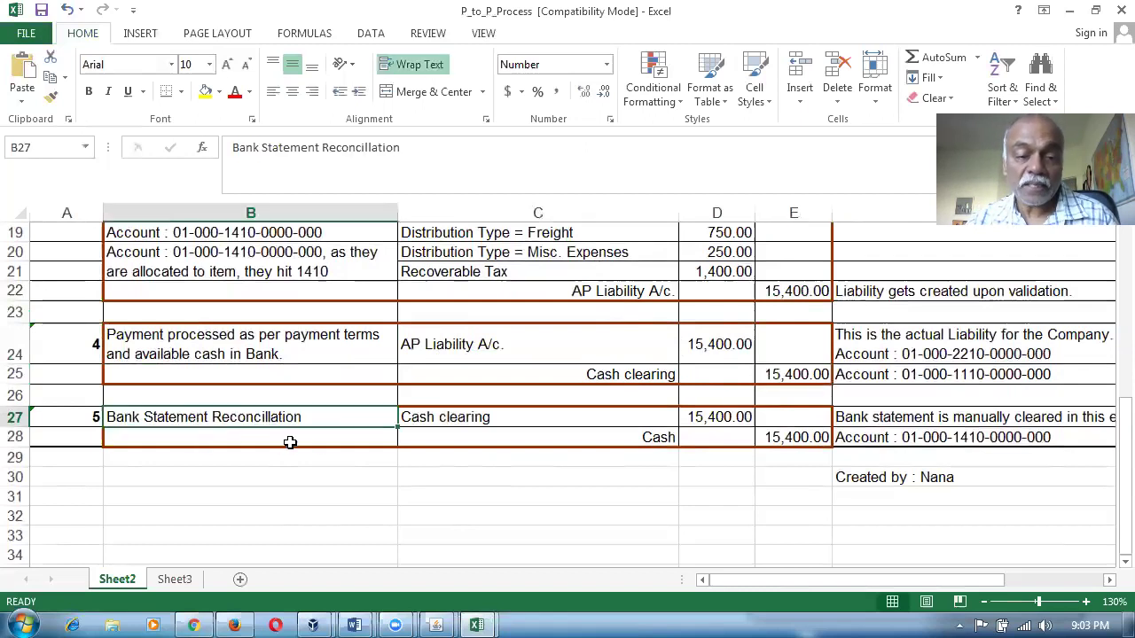
left_click(474, 418)
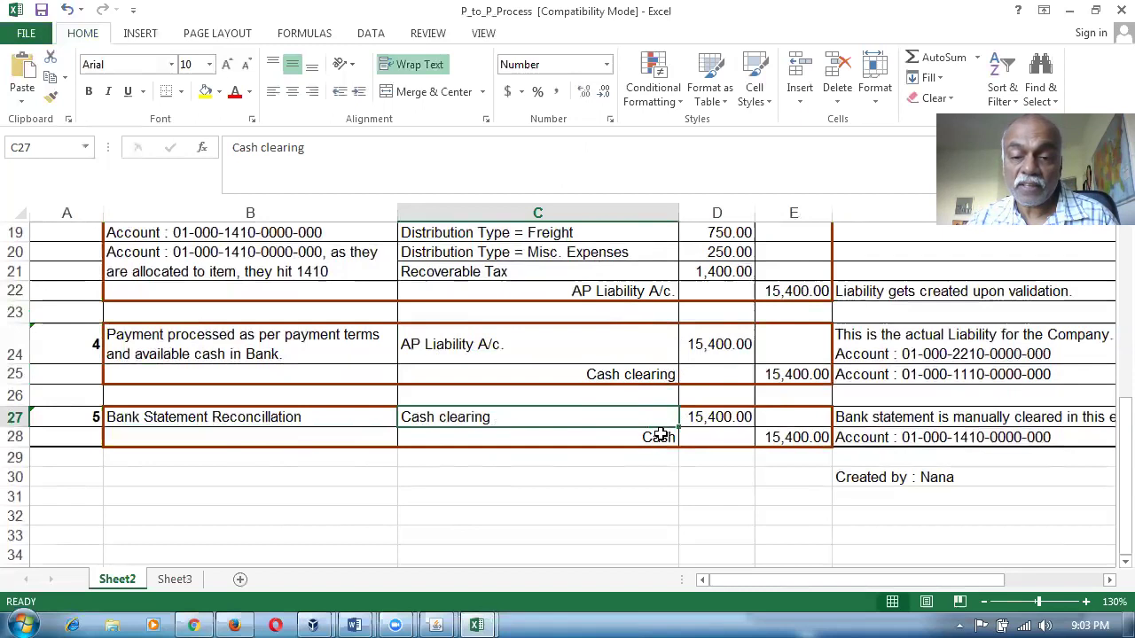
left_click(660, 436)
left_click(778, 437)
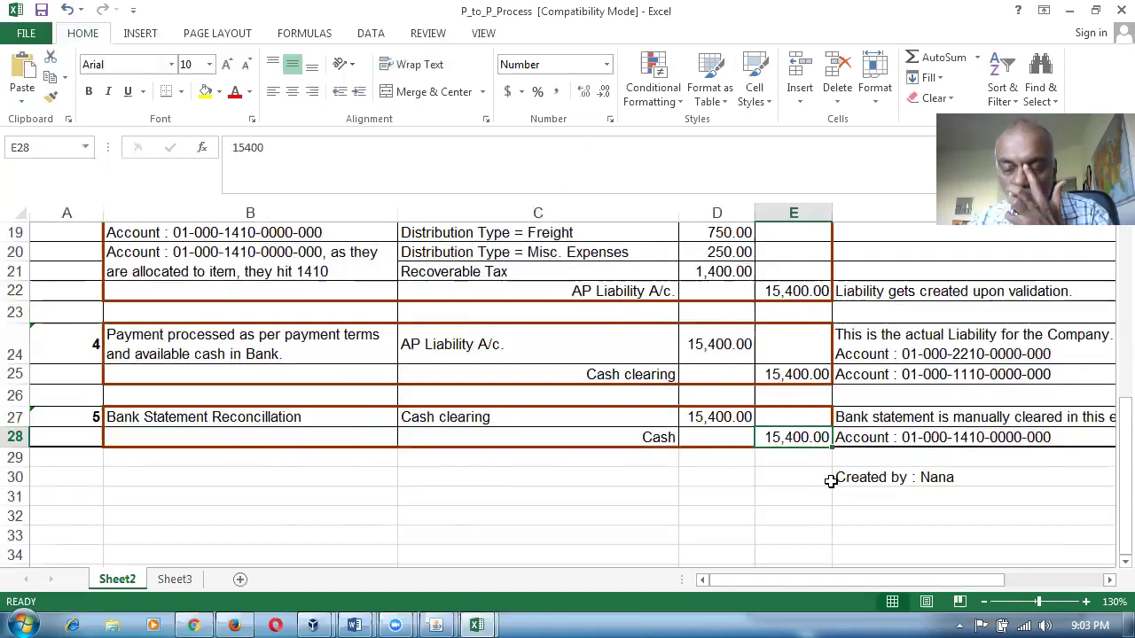
scroll(813, 483, "up", 2)
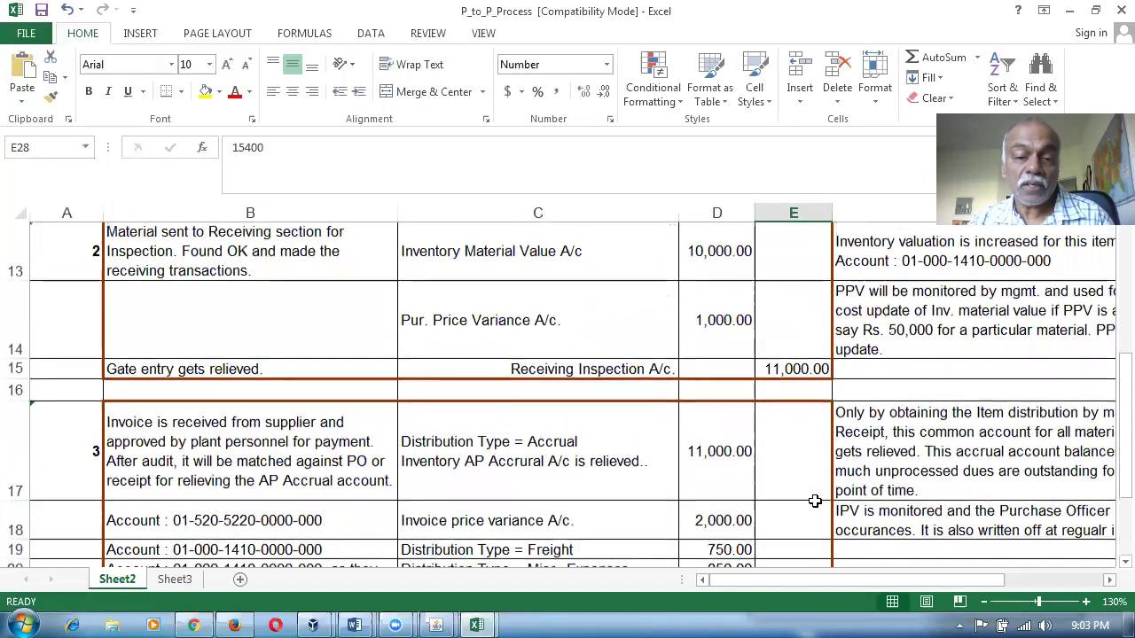
left_click(480, 250)
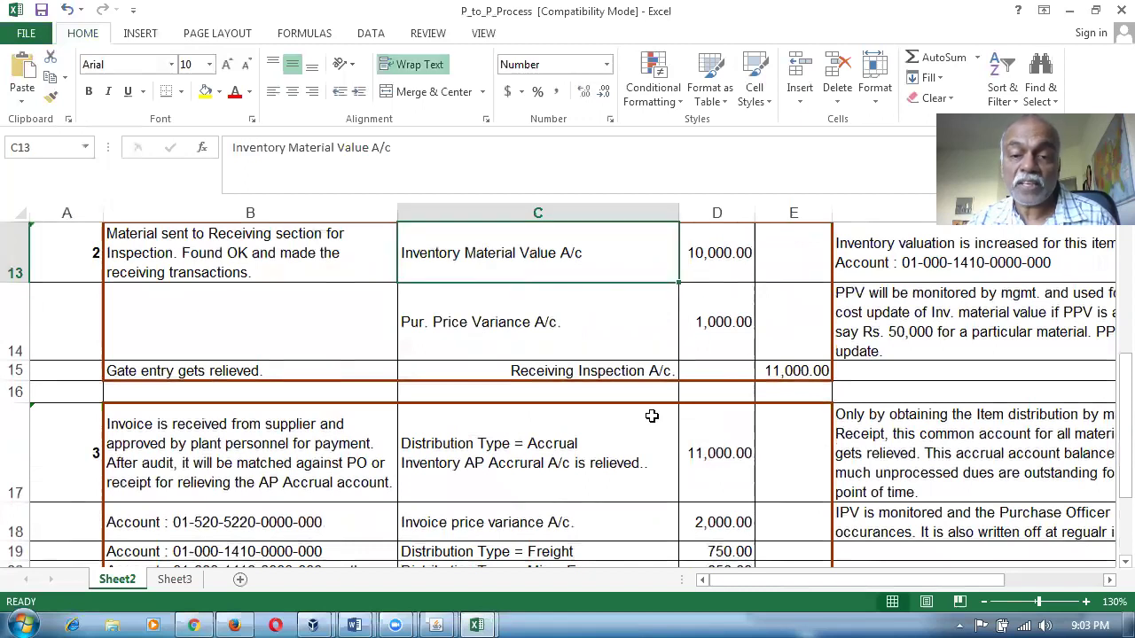
scroll(651, 418, "down", 2)
left_click(813, 438)
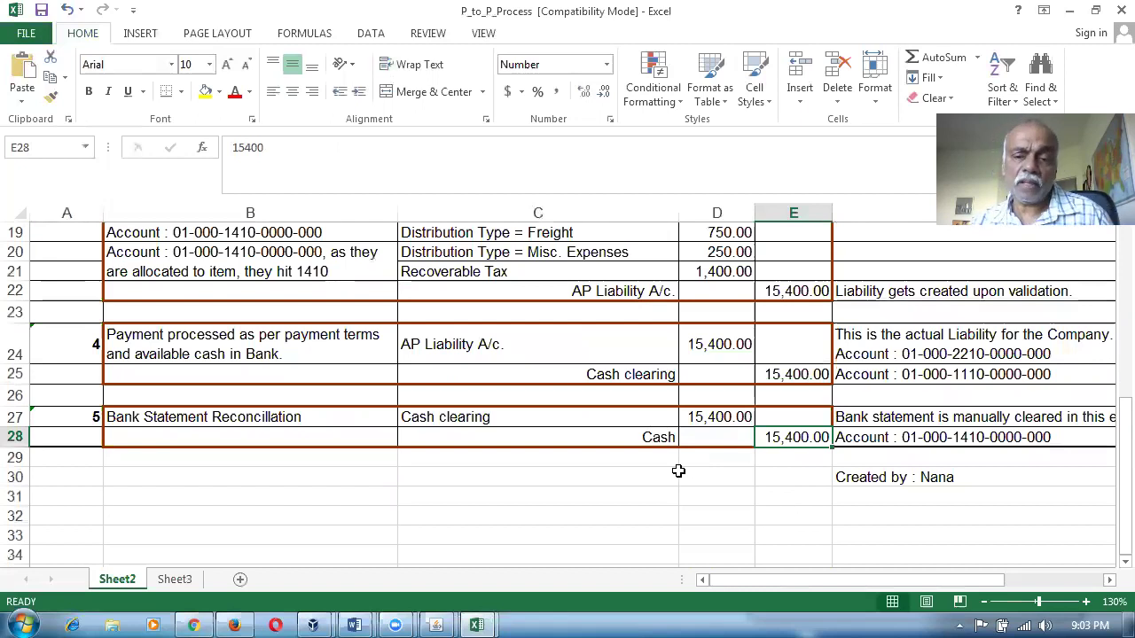
Revisit the Inventory Material Value and Inventory AP Accrual accounts, then switch to Asset_Expense_items.
left_click(592, 512)
scroll(597, 517, "up", 2)
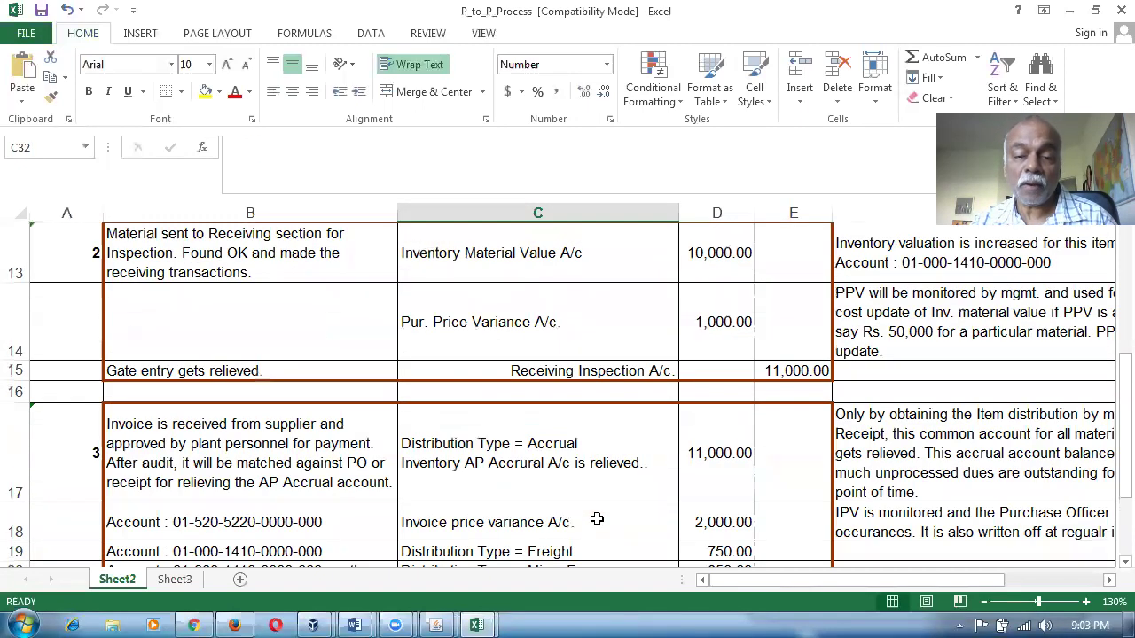
scroll(597, 519, "up", 1)
scroll(597, 517, "up", 1)
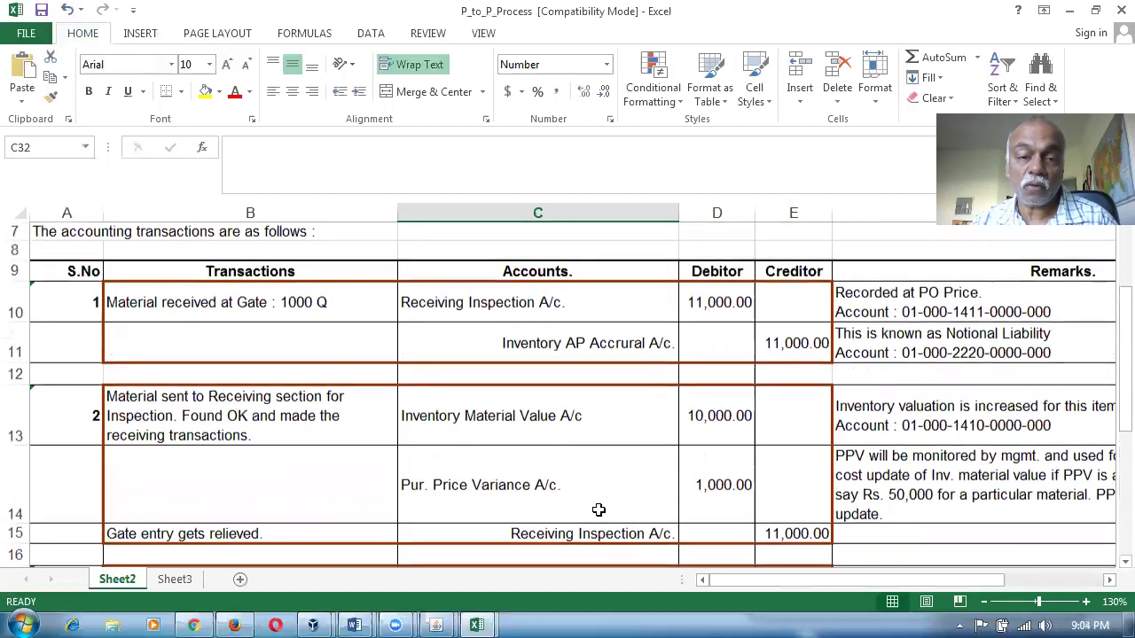
left_click(529, 436)
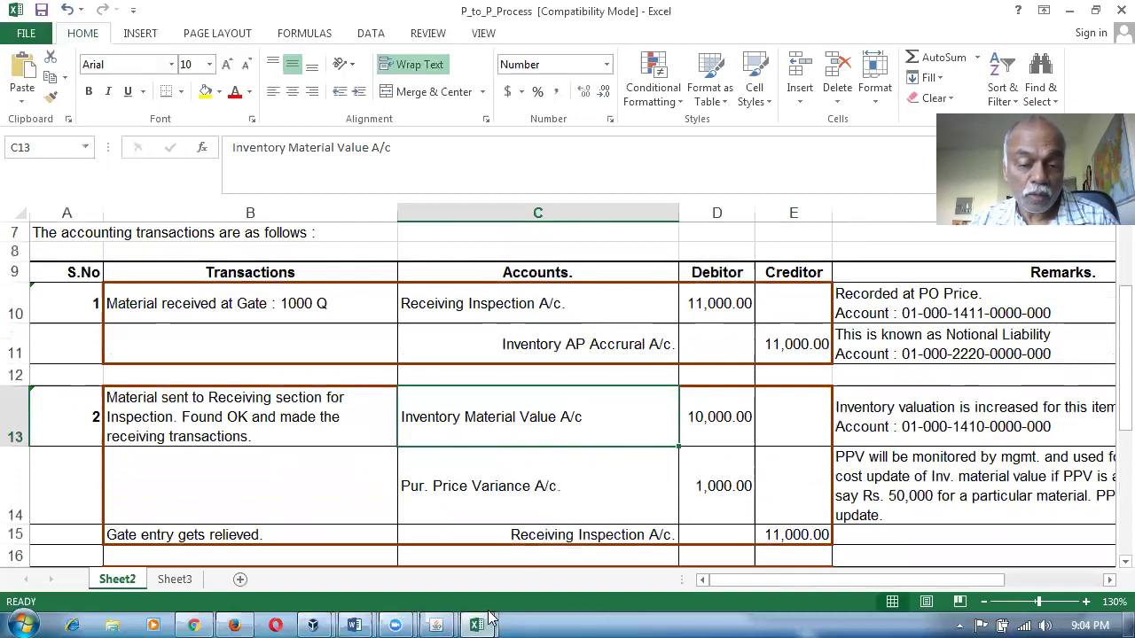
mouse_move(479, 624)
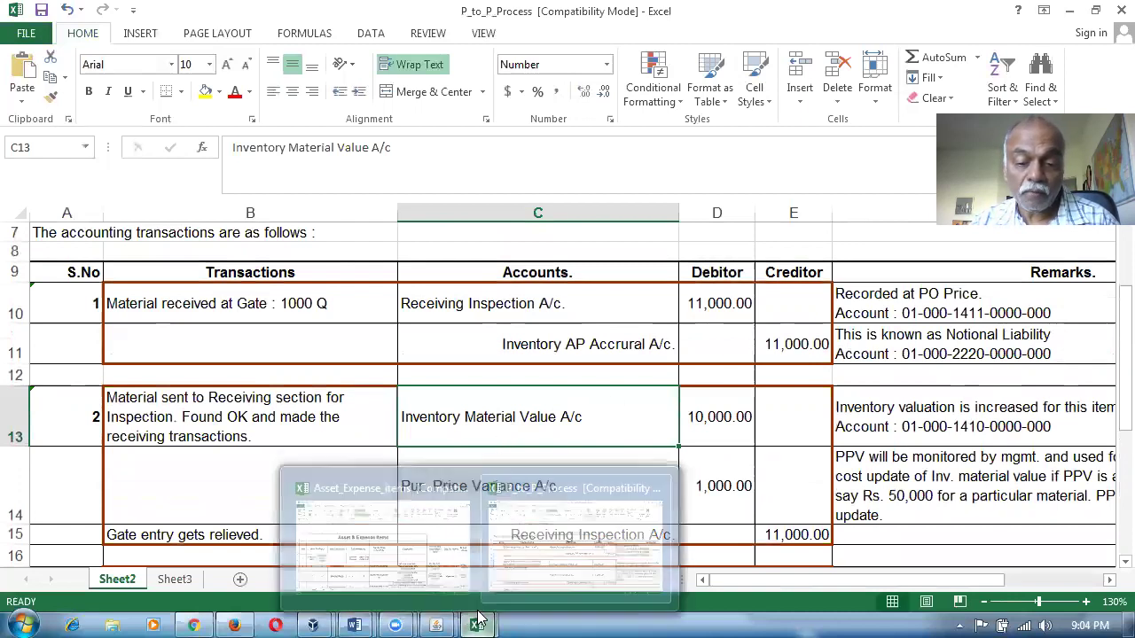
left_click(562, 354)
left_click(544, 428)
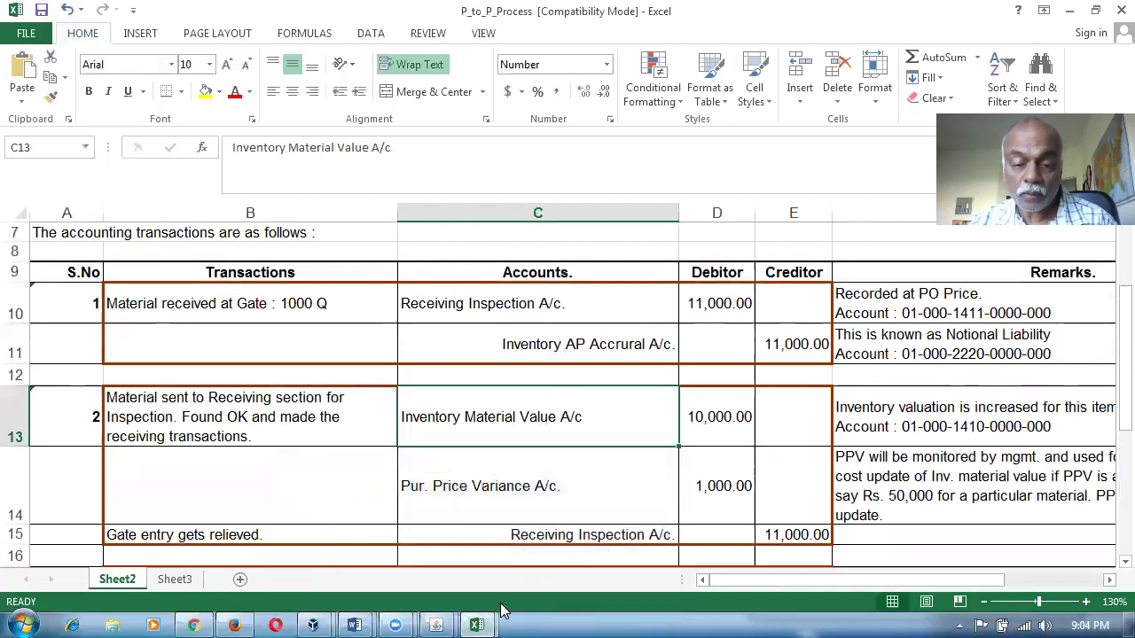
mouse_move(476, 618)
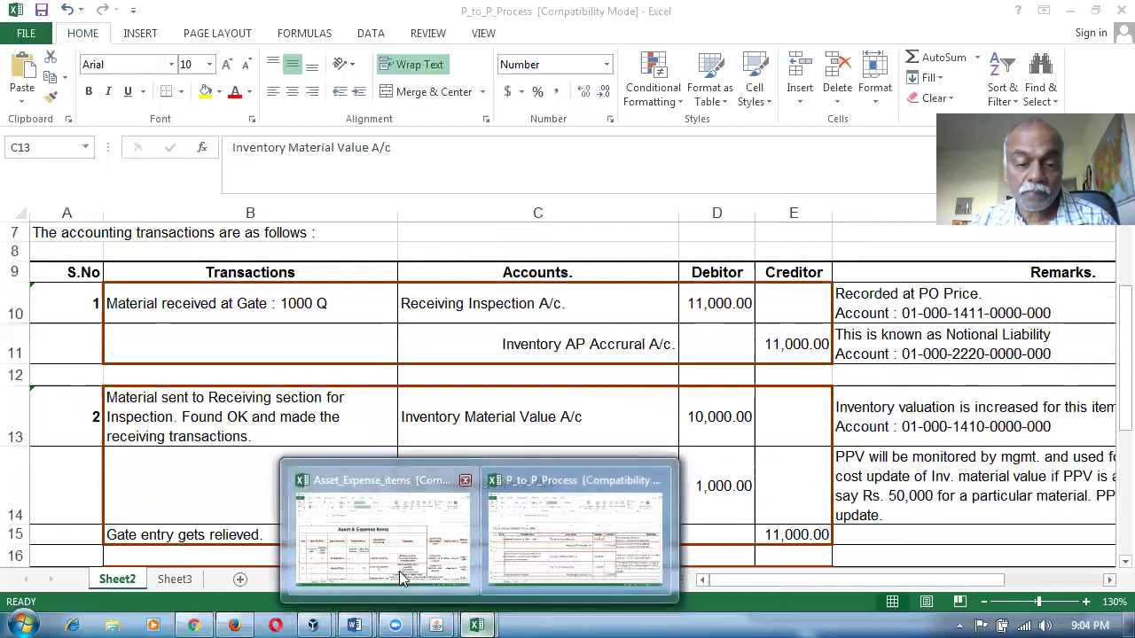
left_click(396, 514)
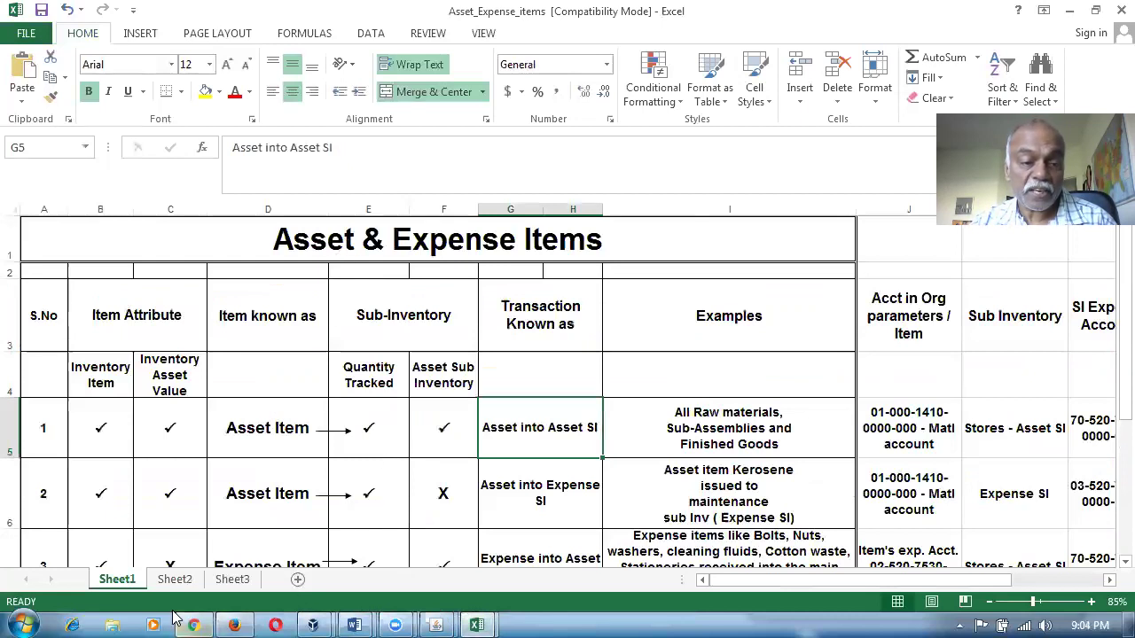
Check the first item's Inventory Item and Inventory Asset Value ticks, then close the Java Console.
left_click(75, 429)
left_click(164, 438)
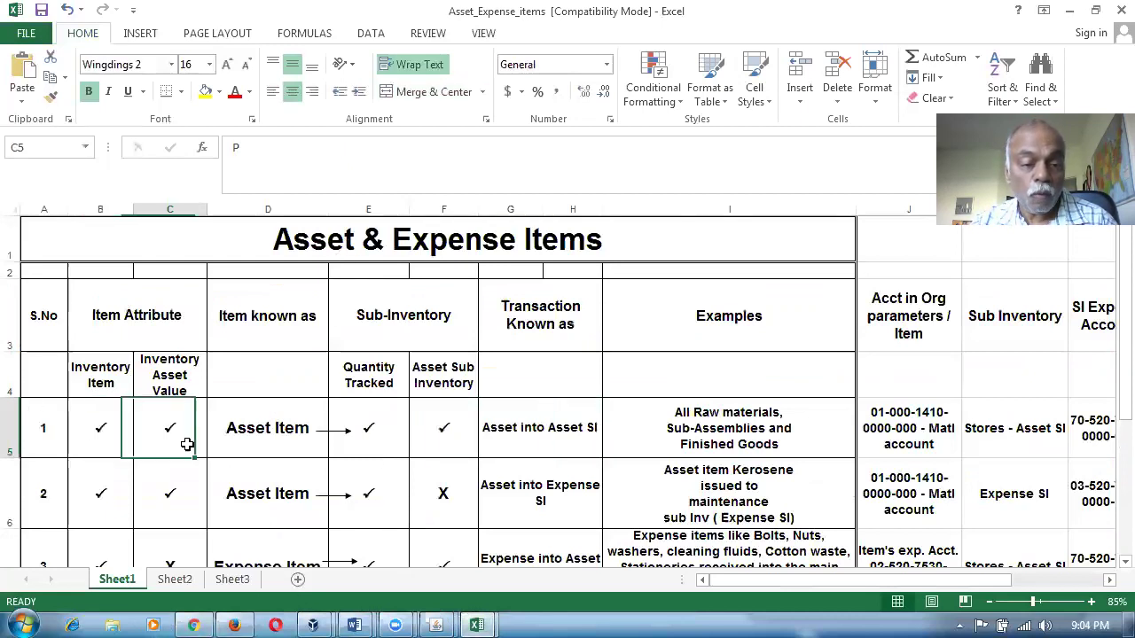
mouse_move(435, 620)
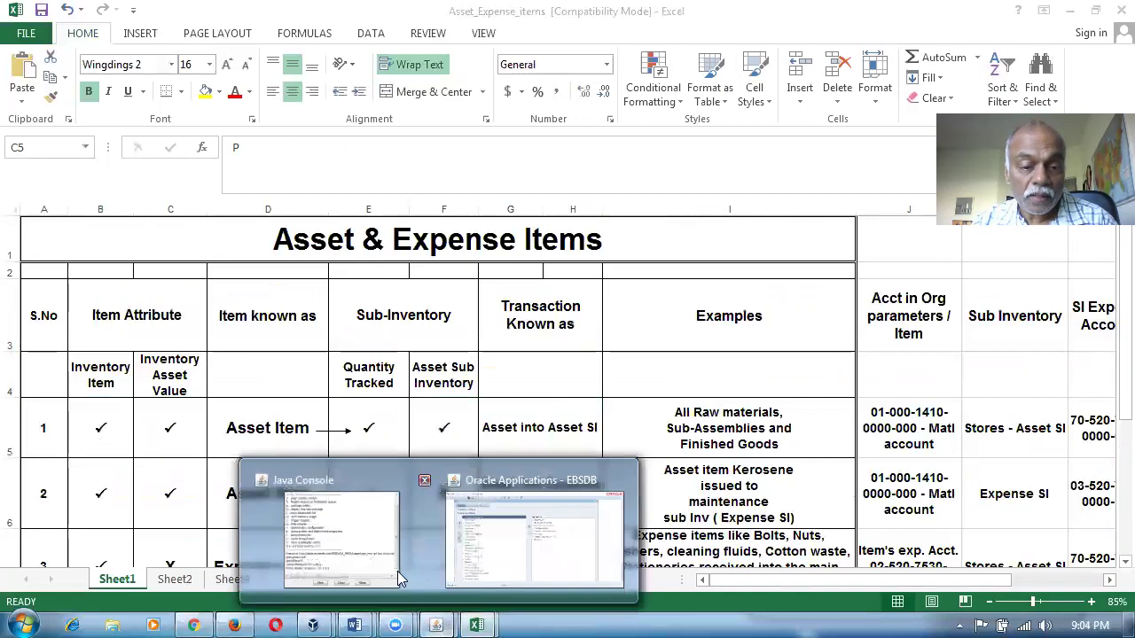
left_click(424, 484)
left_click(268, 332)
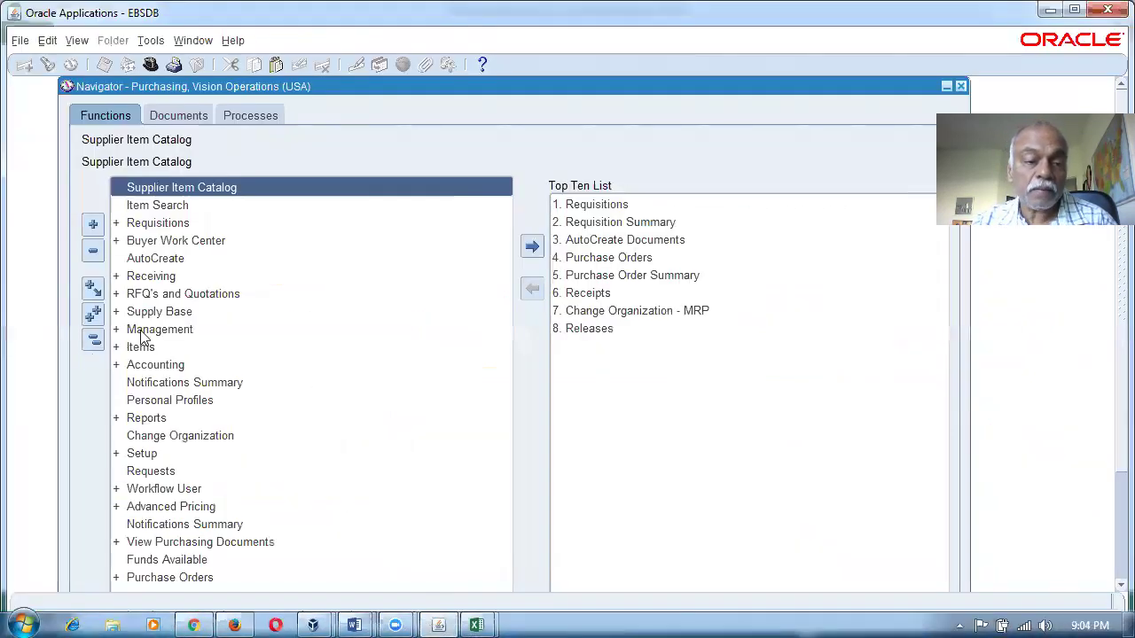
Open Master Items for the manufacturing organization and mark the item as an Inventory Item.
double_click(149, 347)
double_click(251, 367)
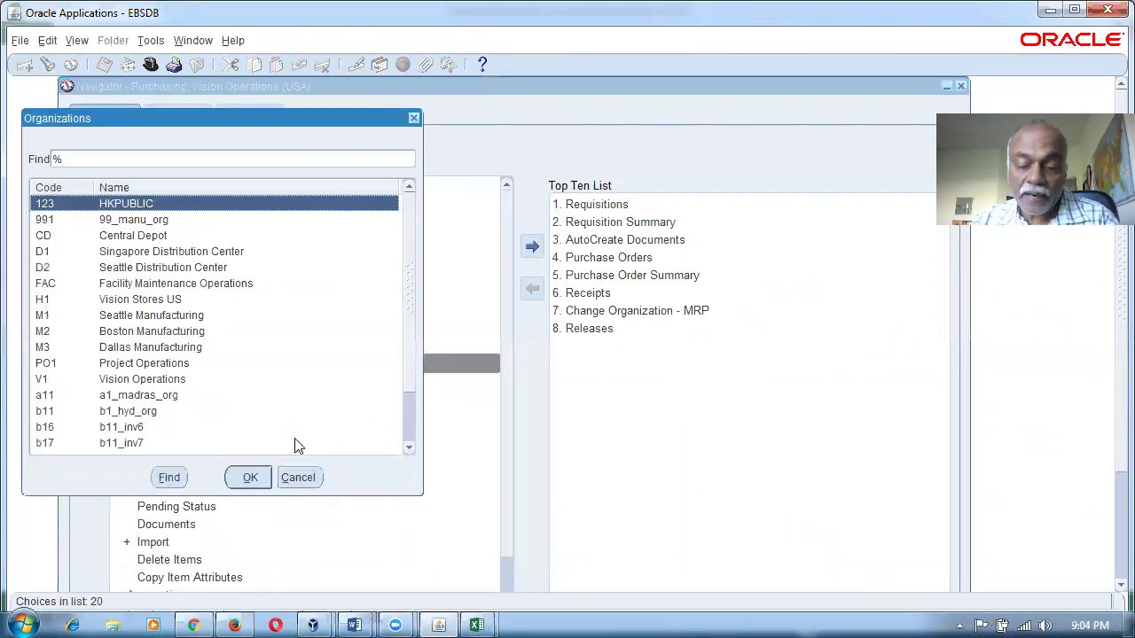
type("m")
key("Return")
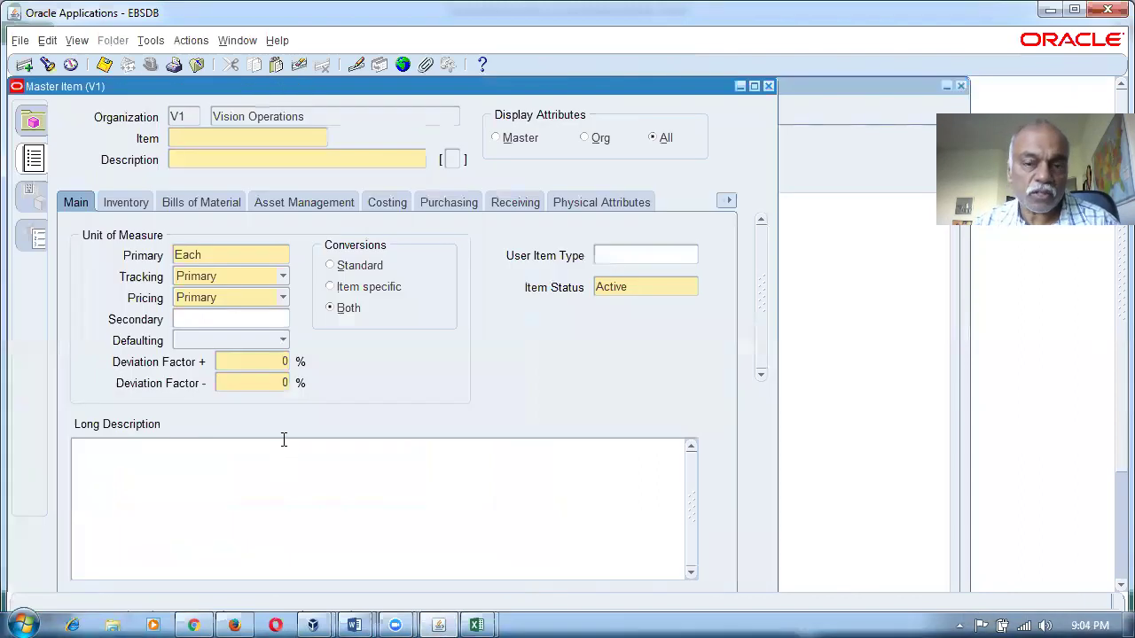
left_click(129, 204)
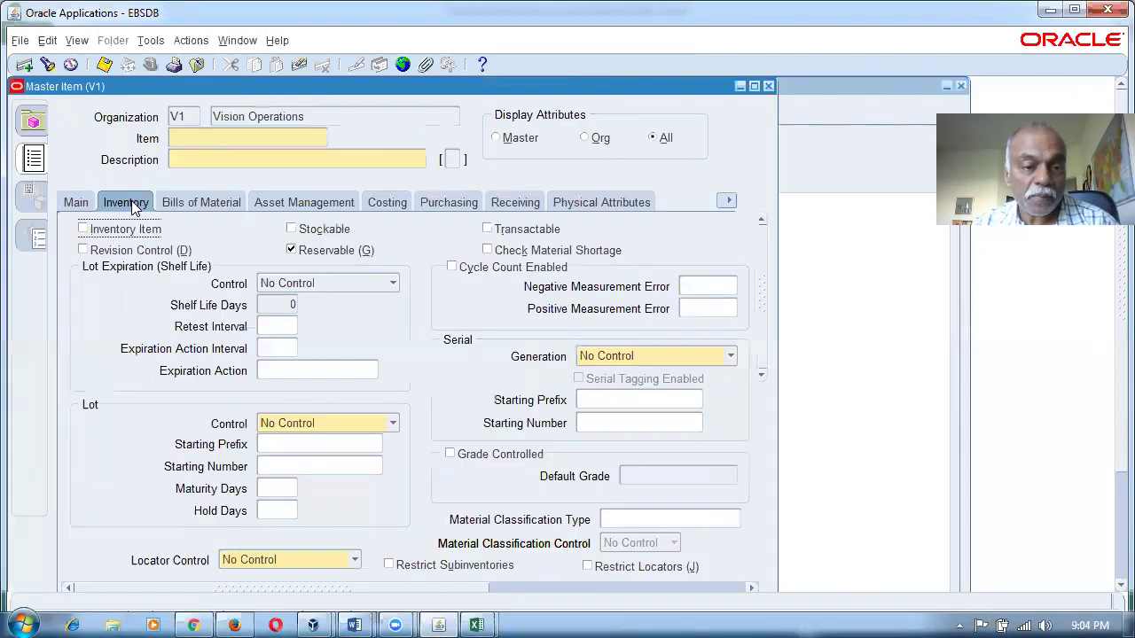
left_click(83, 230)
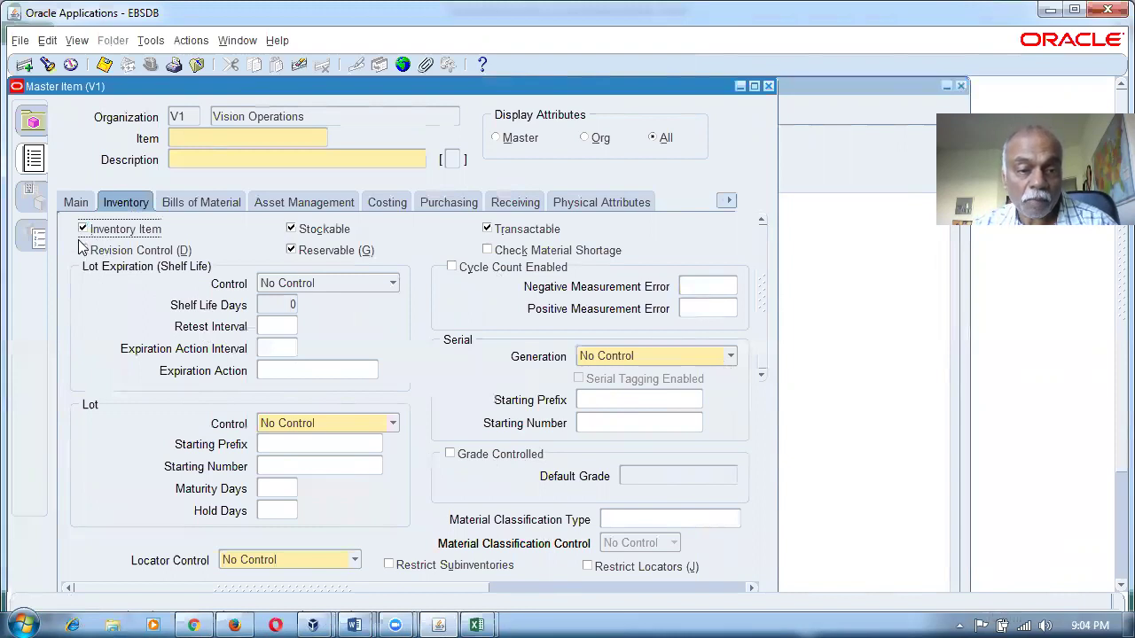
On the Costing tab, enable Costing and then Inventory Asset Value after dismissing the error.
left_click(397, 204)
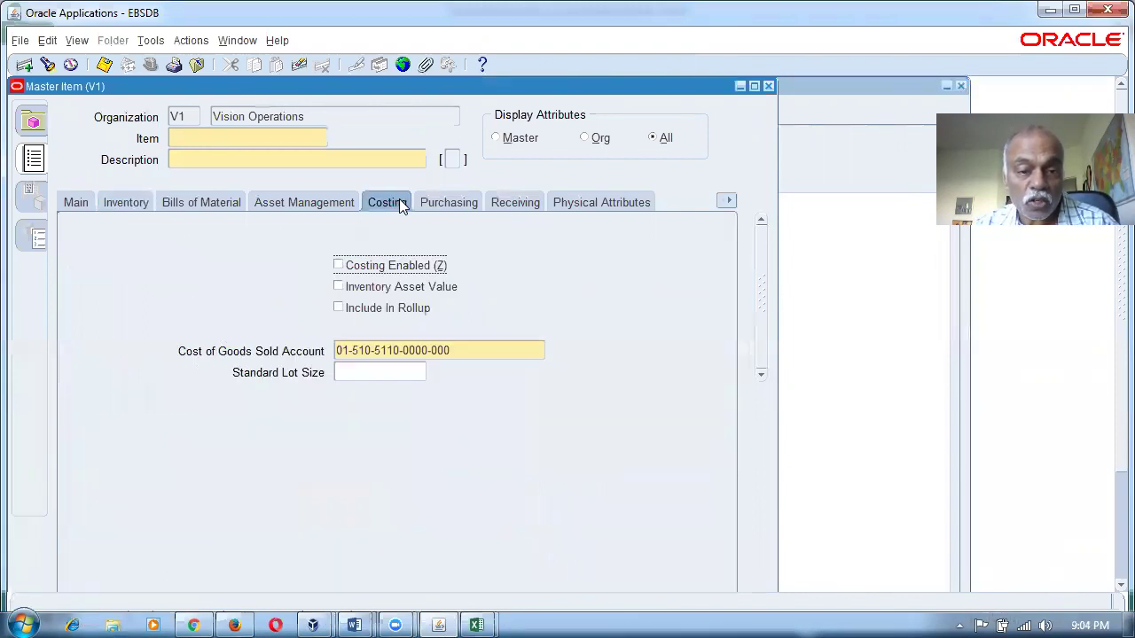
left_click(338, 288)
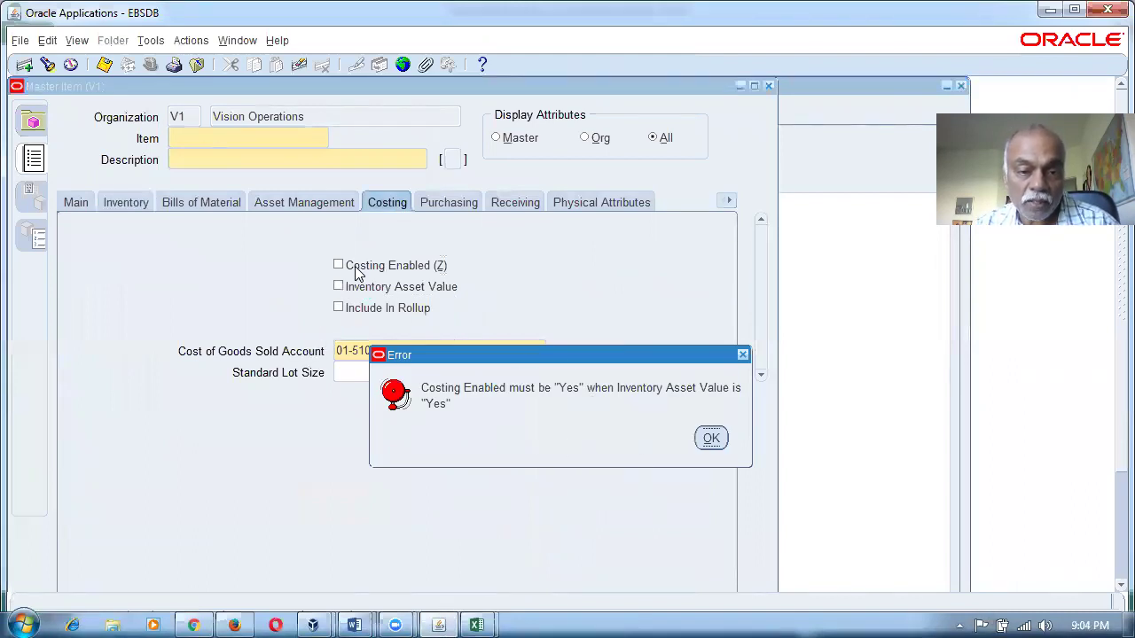
left_click(709, 438)
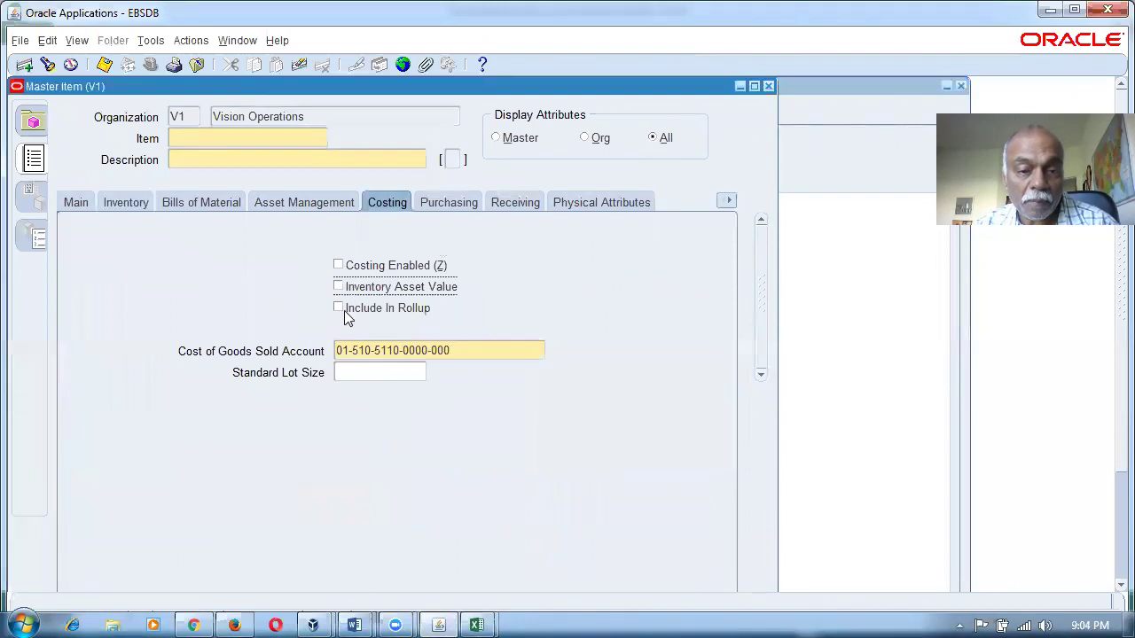
left_click(338, 265)
left_click(338, 287)
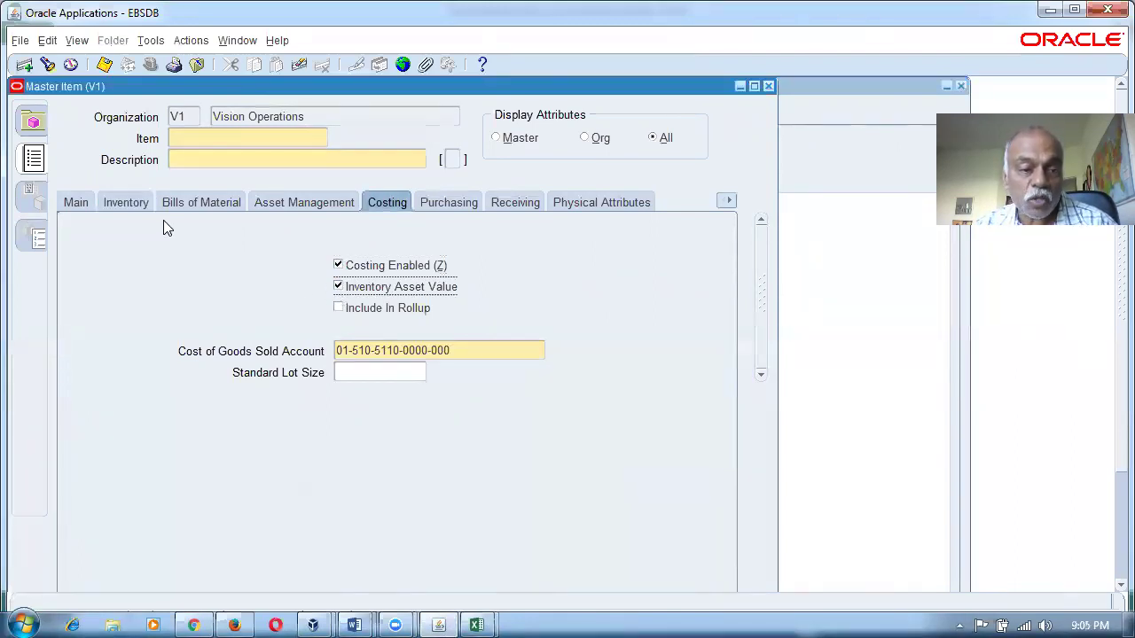
left_click(127, 205)
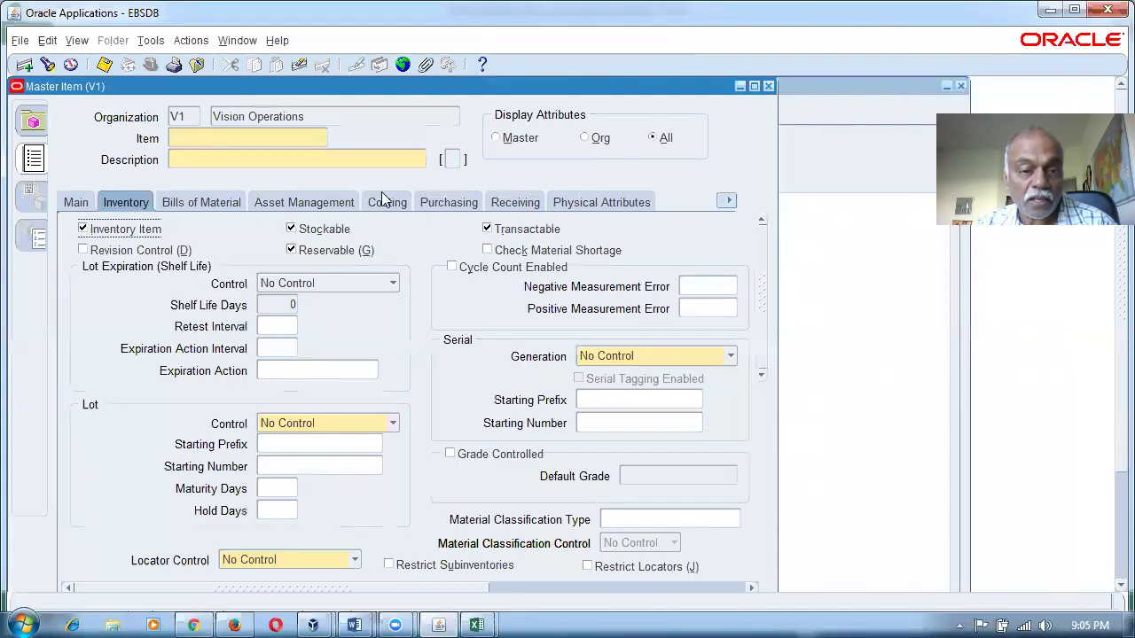
left_click(385, 203)
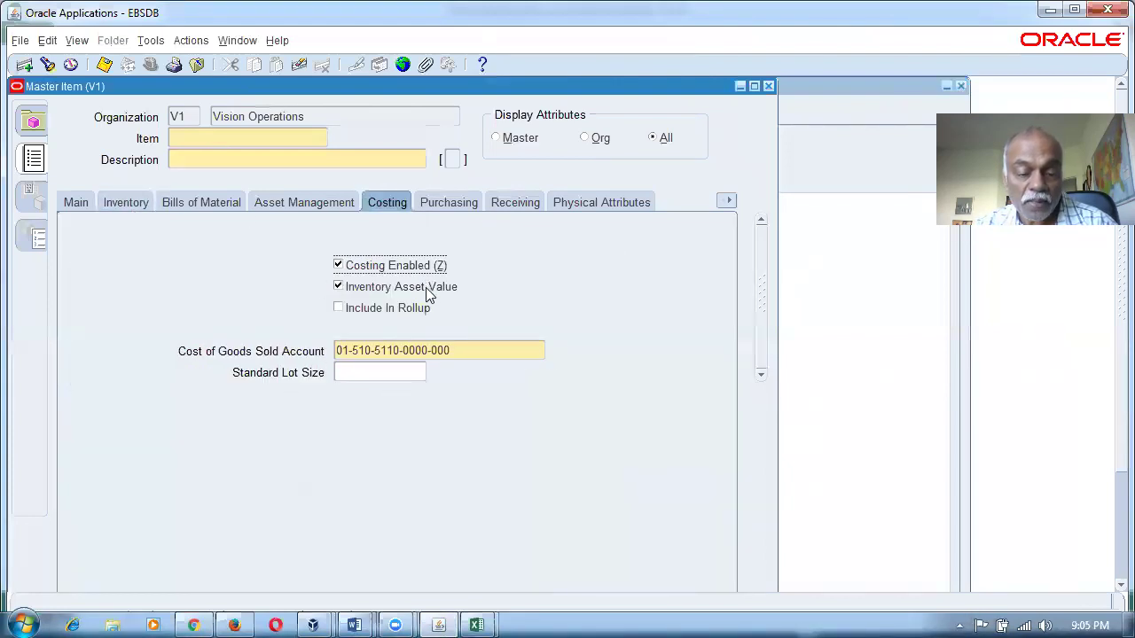
key("alt+Tab")
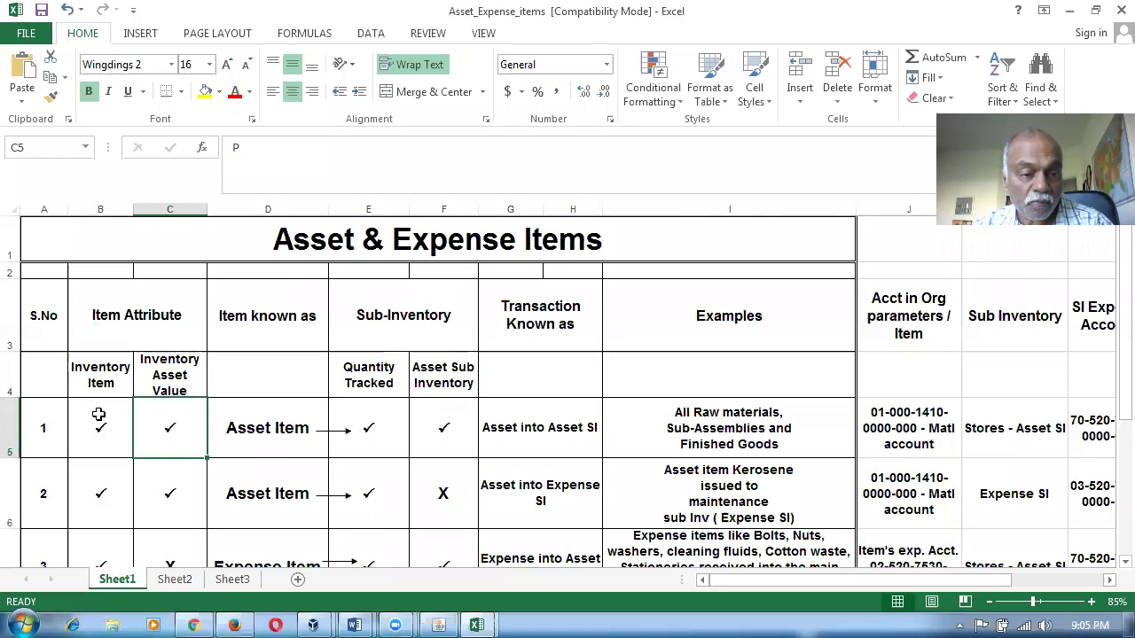
Review row 1's Inventory Item, Inventory Asset Value, Quantity Tracked and Asset Sub Inventory columns.
left_click(106, 380)
left_click(178, 367)
left_click(287, 418)
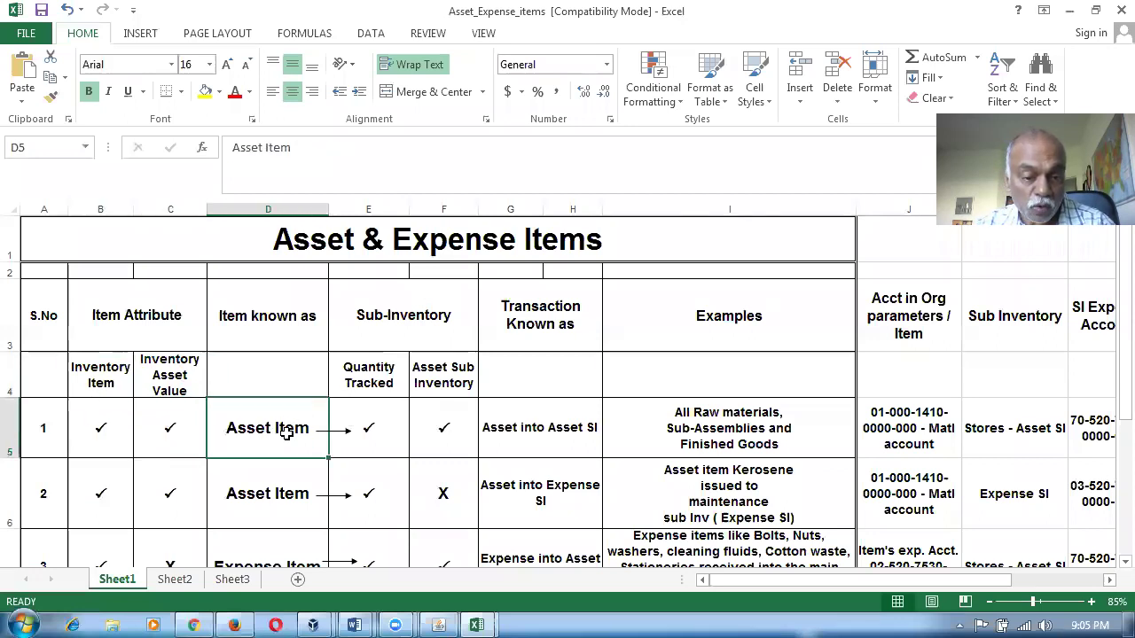
left_click(408, 314)
left_click(379, 379)
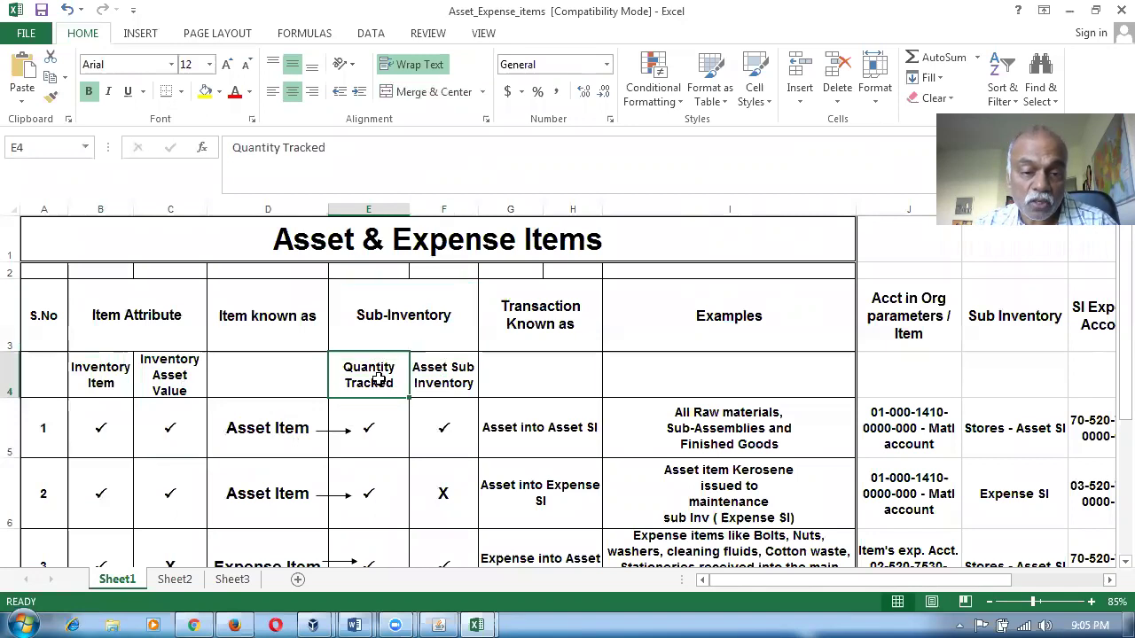
left_click(441, 375)
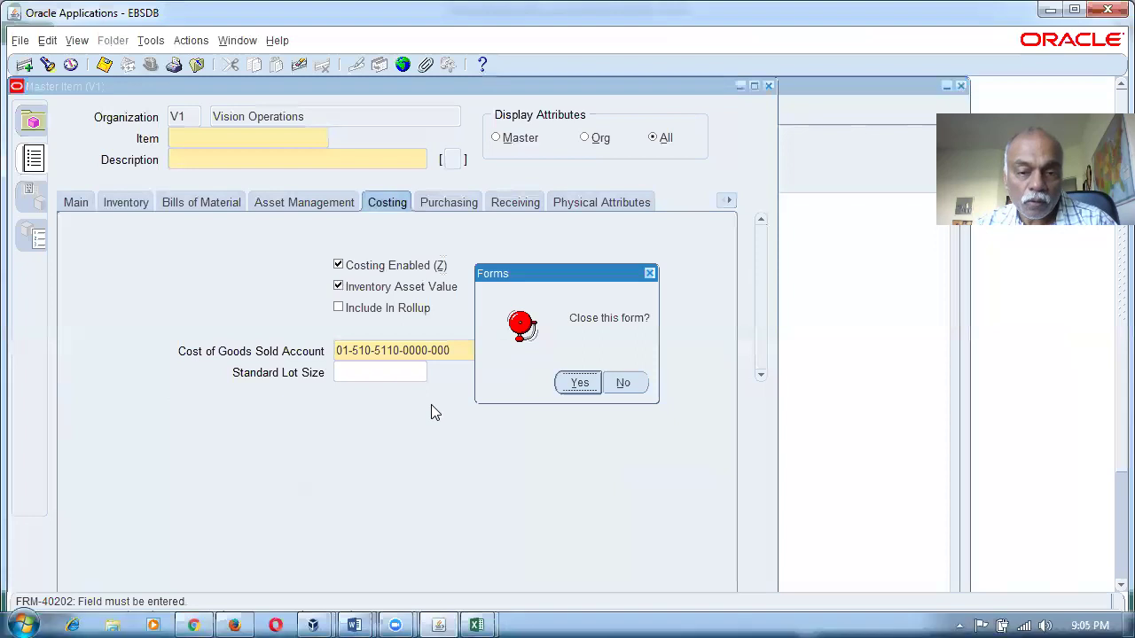
Close the Master Item form and switch to the Inventory, Vision Operations (USA) responsibility for M1.
left_click(578, 383)
left_click(96, 345)
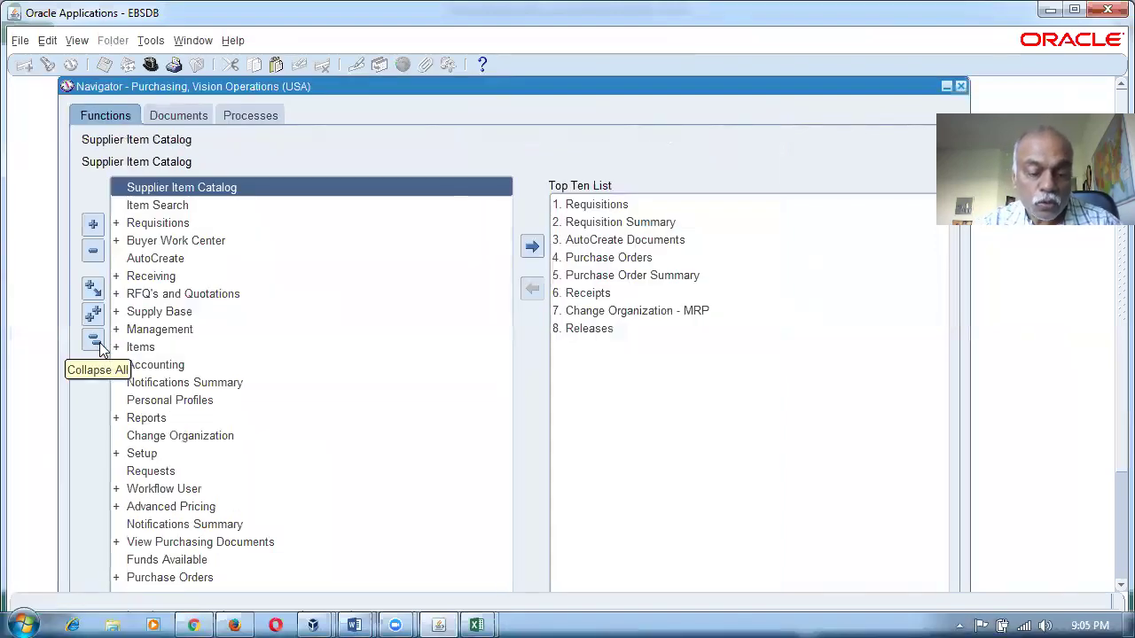
key("ctrl+l")
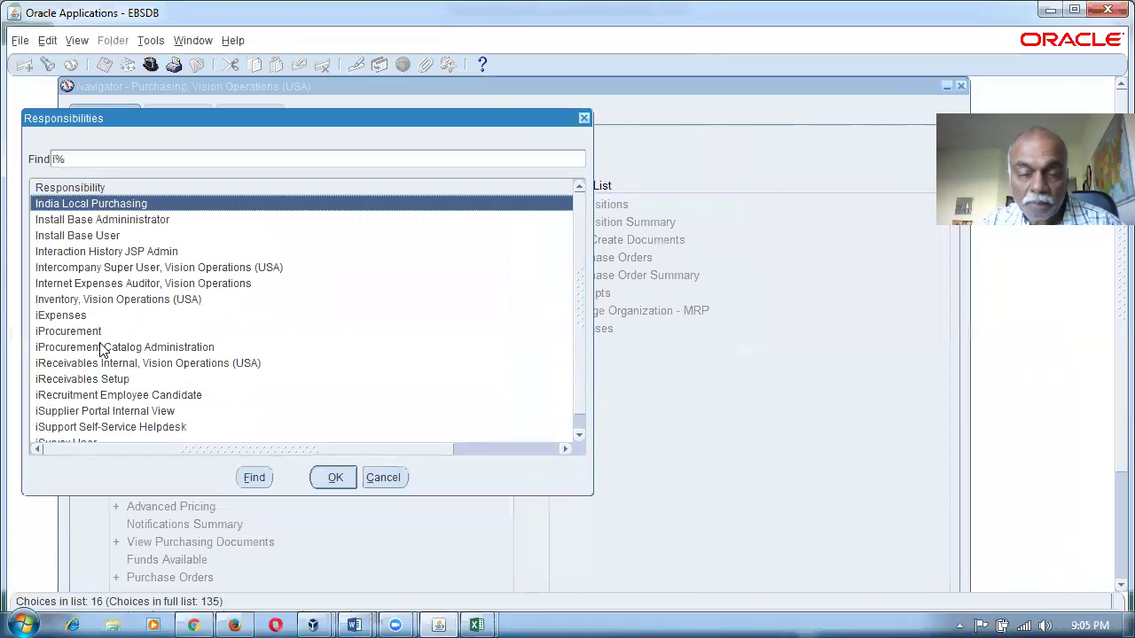
key("Down")
key("Down")
key("Down")
key("Down")
key("Down")
key("Down")
key("Return")
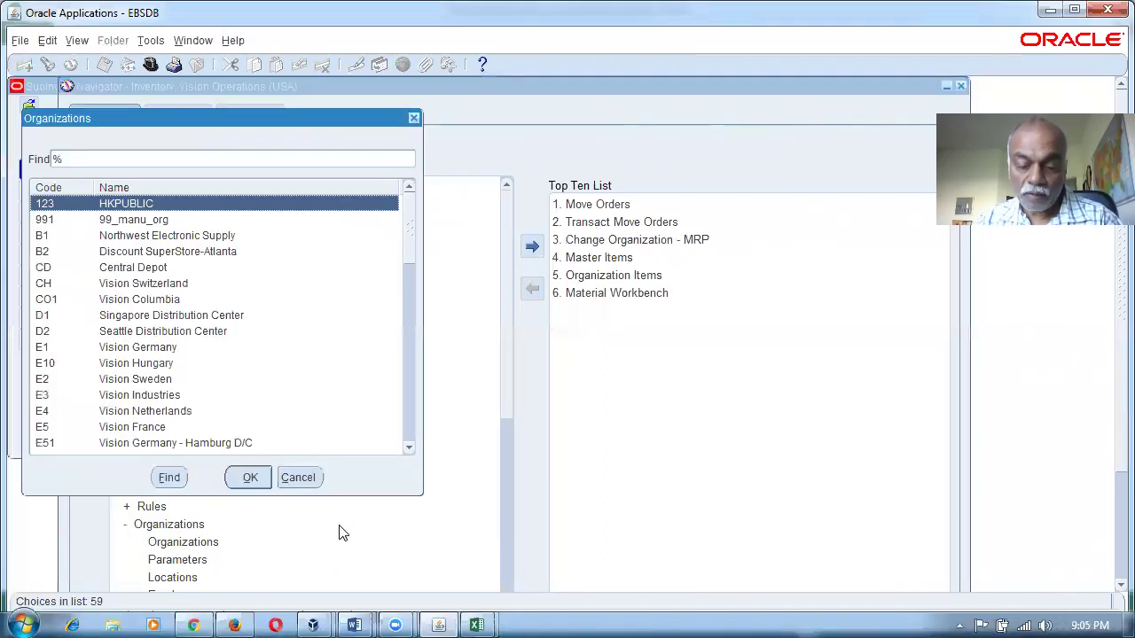
type("M")
key("Return")
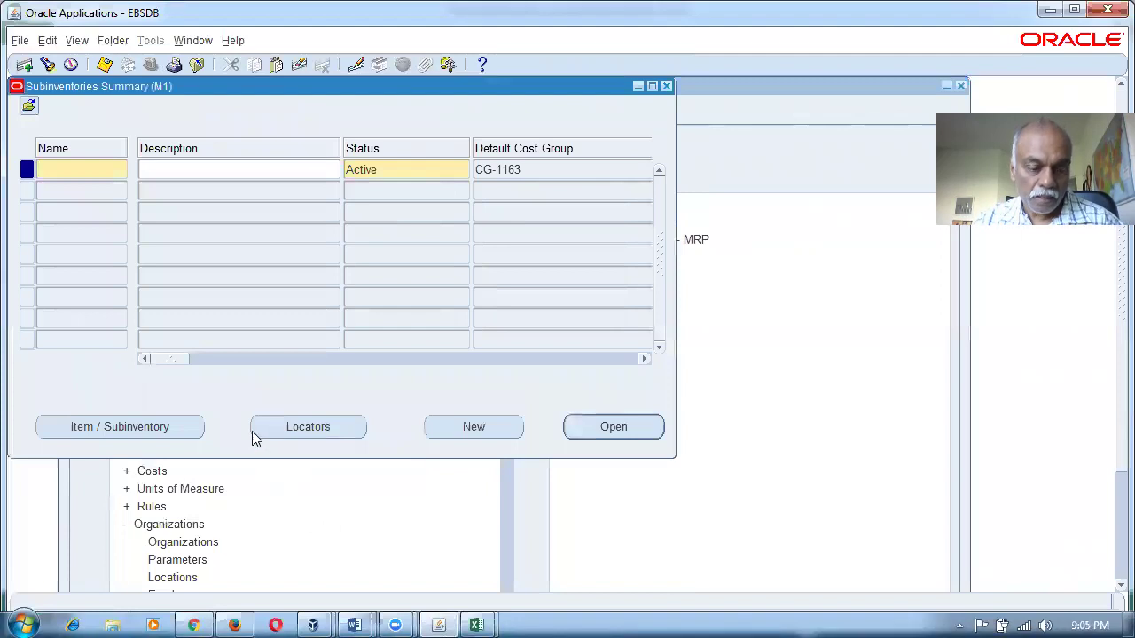
Load the M1 subinventories and review the Depot and ConsignVen rows.
left_click(246, 426)
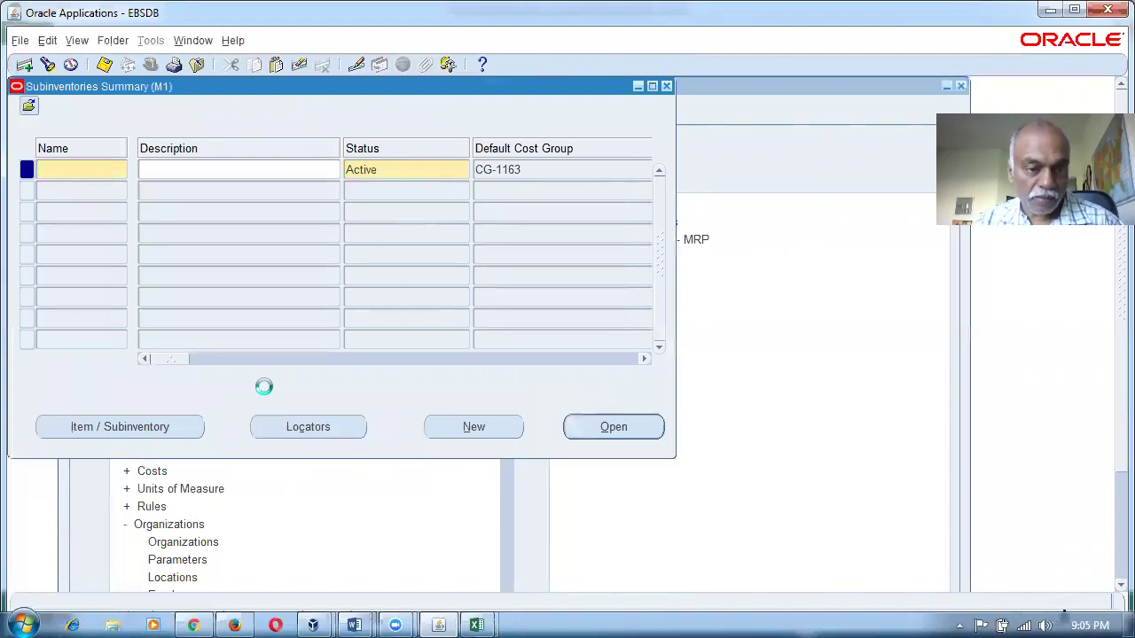
left_click_drag(174, 358, 195, 362)
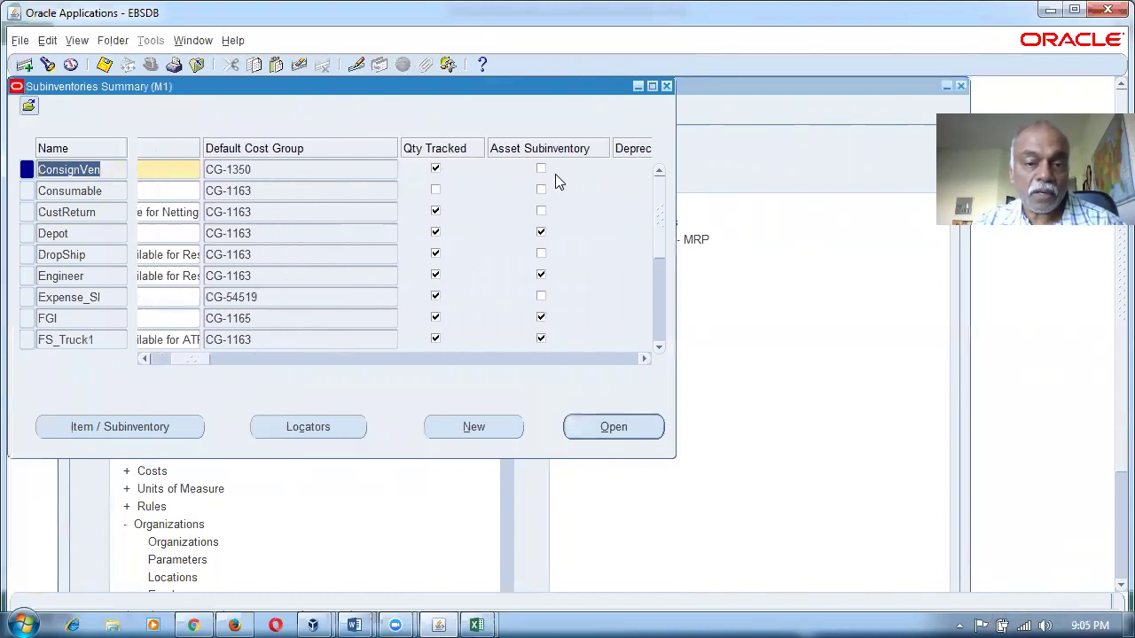
left_click(84, 235)
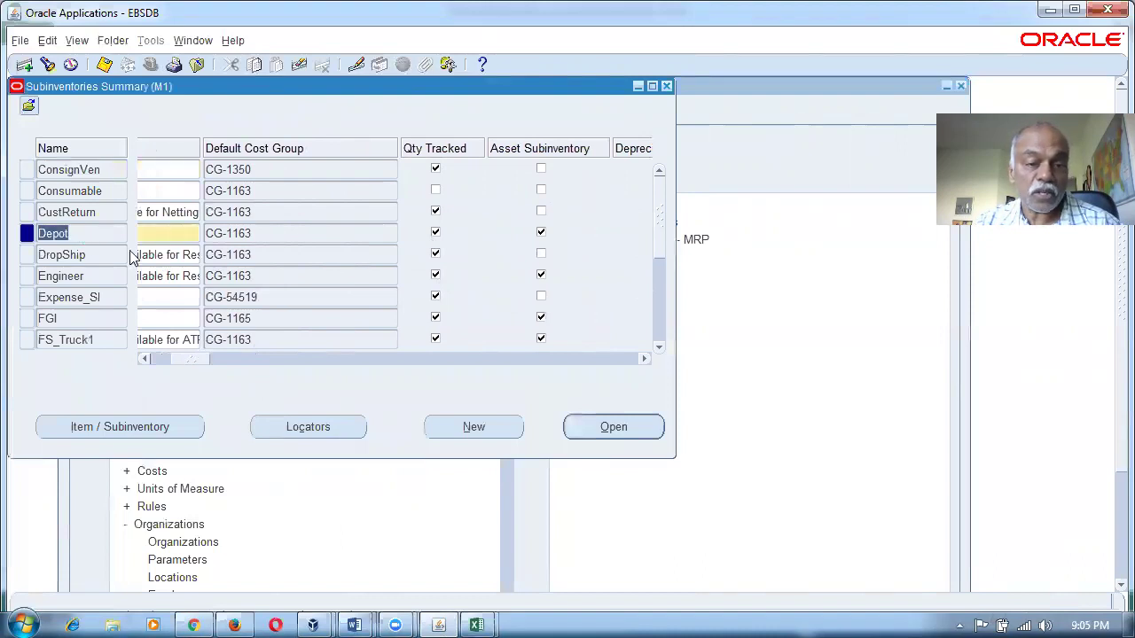
left_click(100, 170)
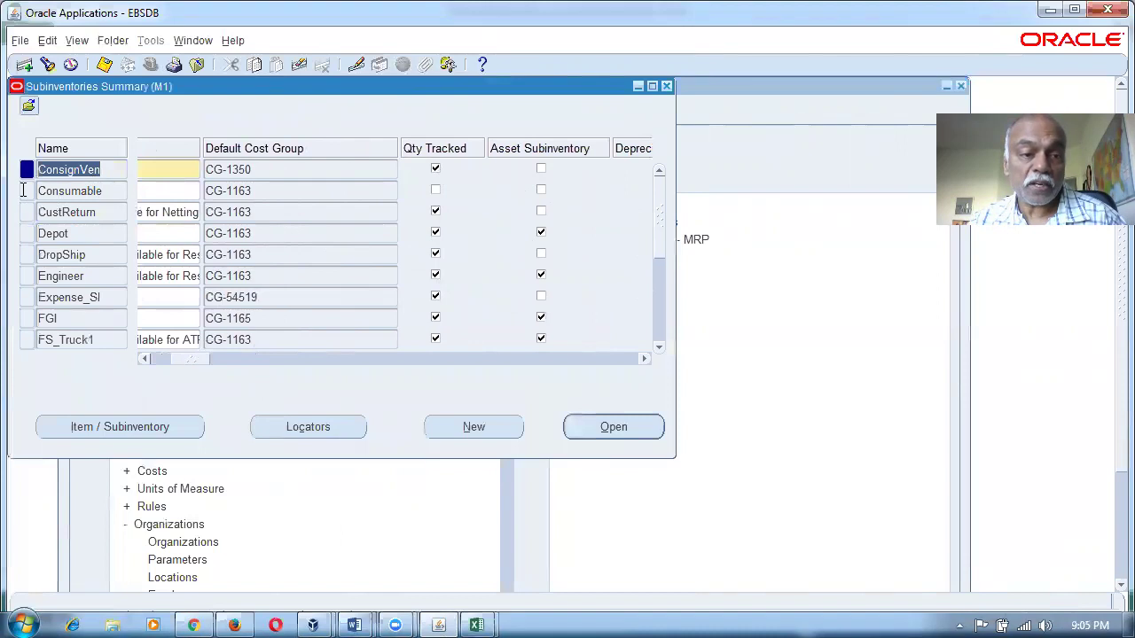
left_click_drag(107, 171, 10, 177)
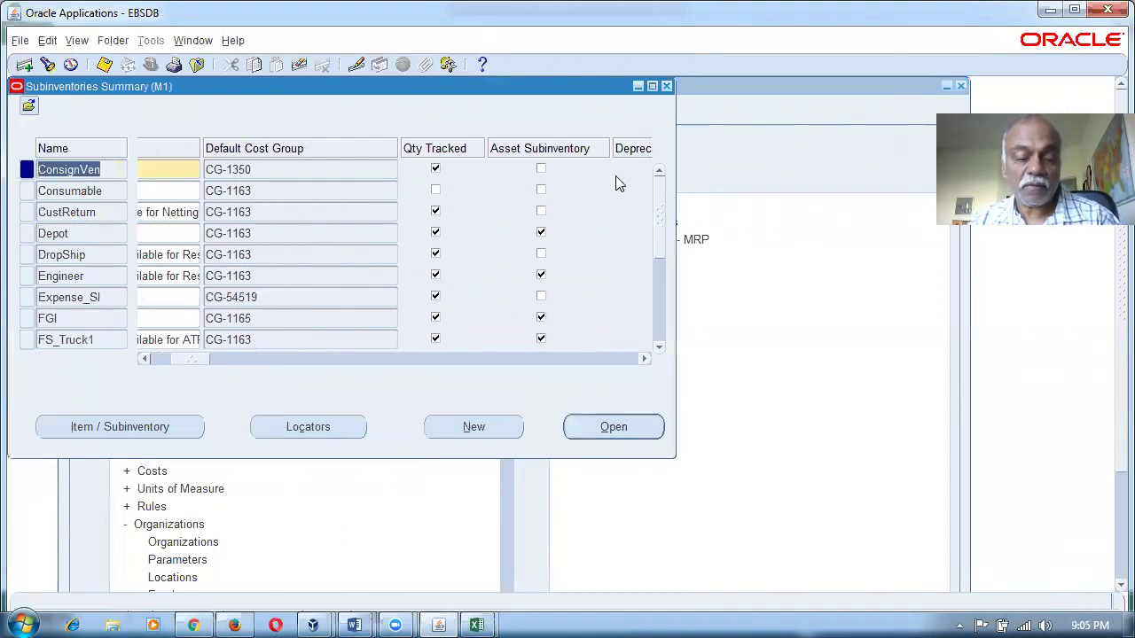
key("alt+Tab")
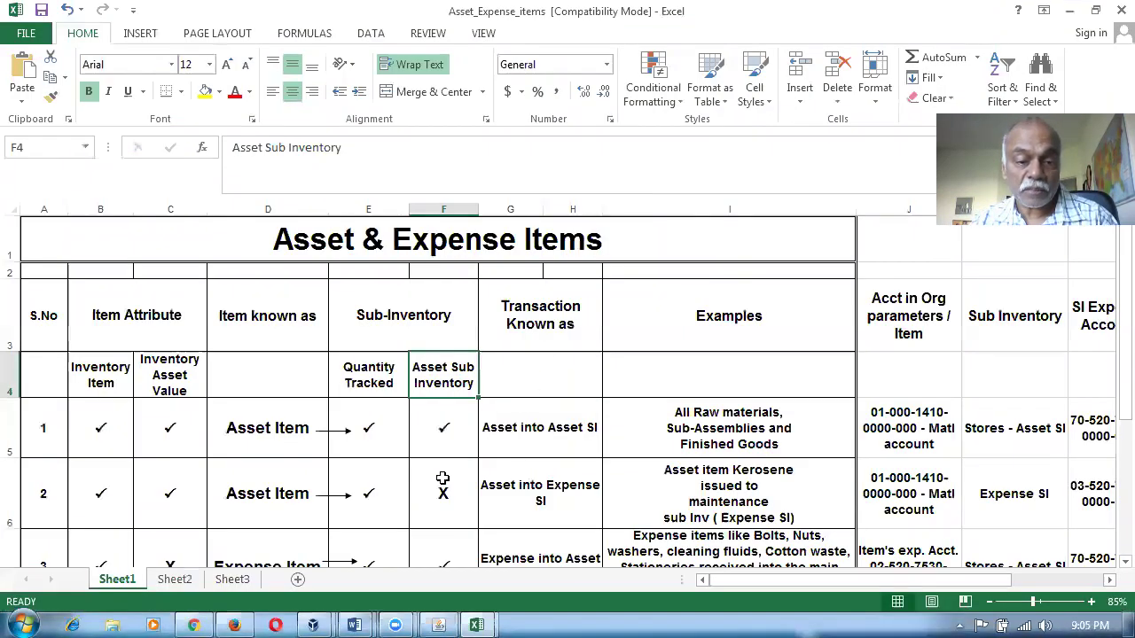
Revisit row 1's Quantity Tracked, Asset Sub Inventory and Asset into Asset SI entries.
left_click(376, 385)
left_click(463, 378)
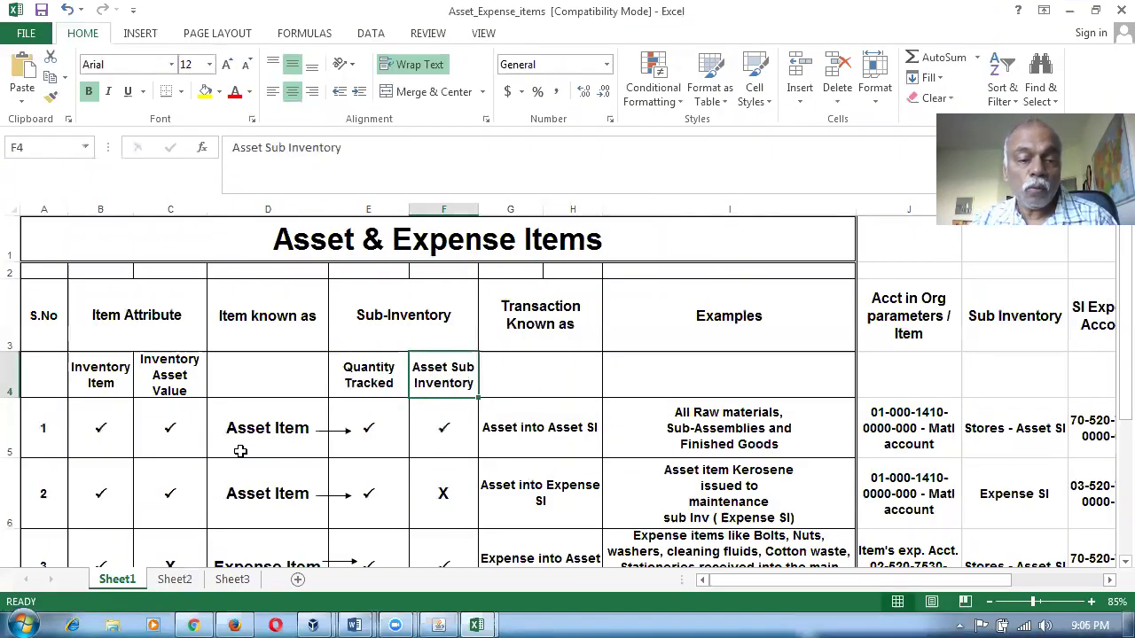
left_click(240, 451)
left_click(383, 383)
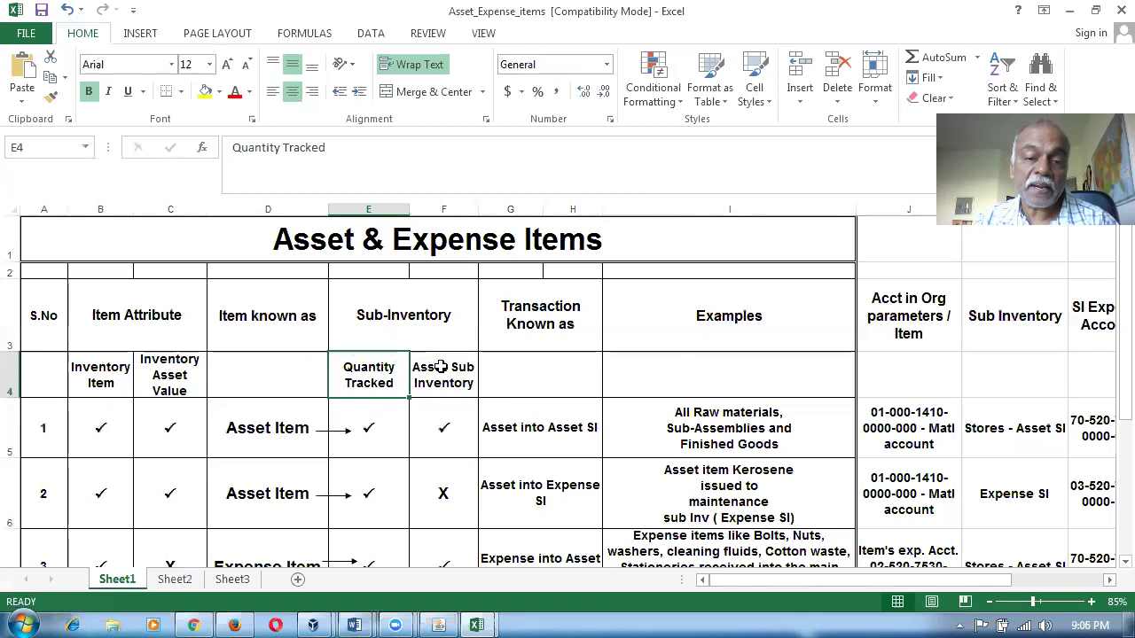
left_click(441, 366)
left_click(556, 432)
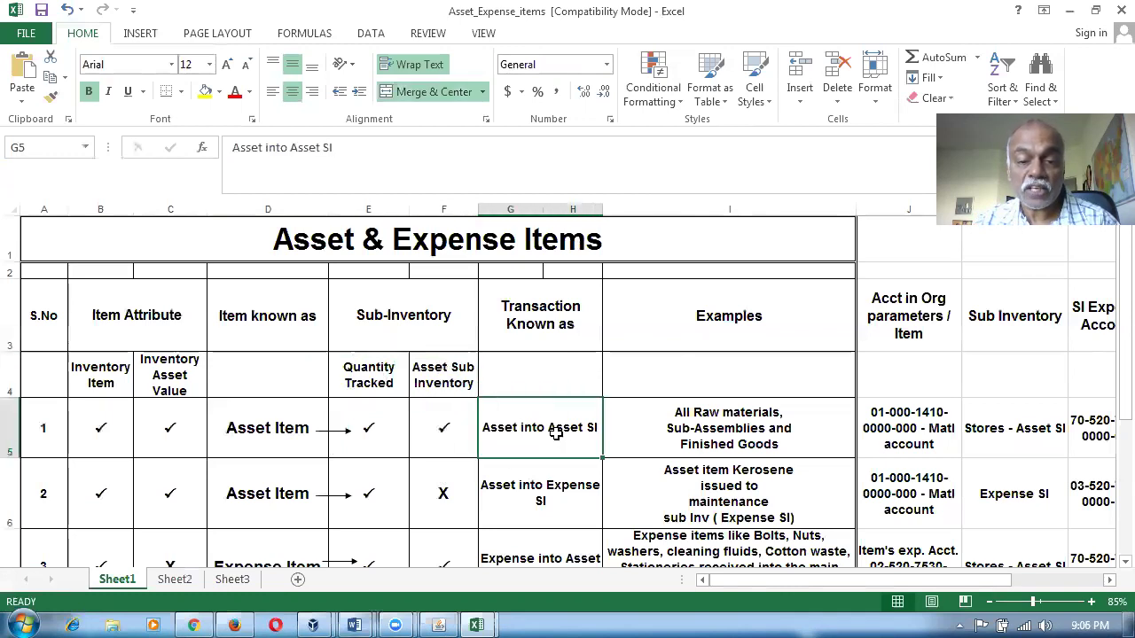
left_click(705, 447)
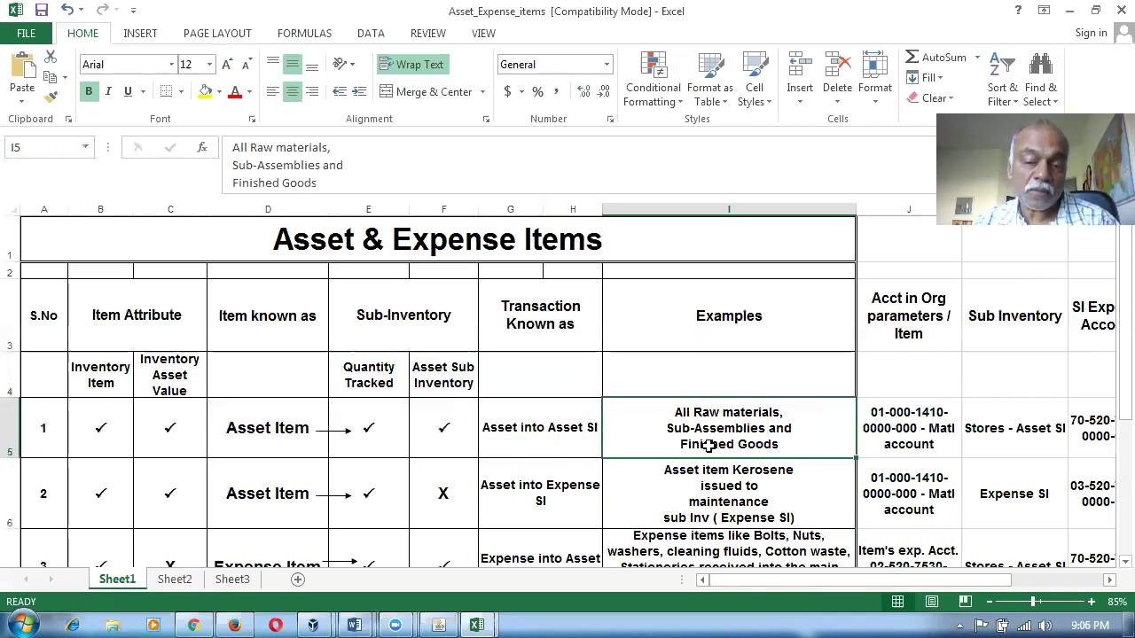
left_click_drag(739, 583, 860, 589)
left_click(361, 434)
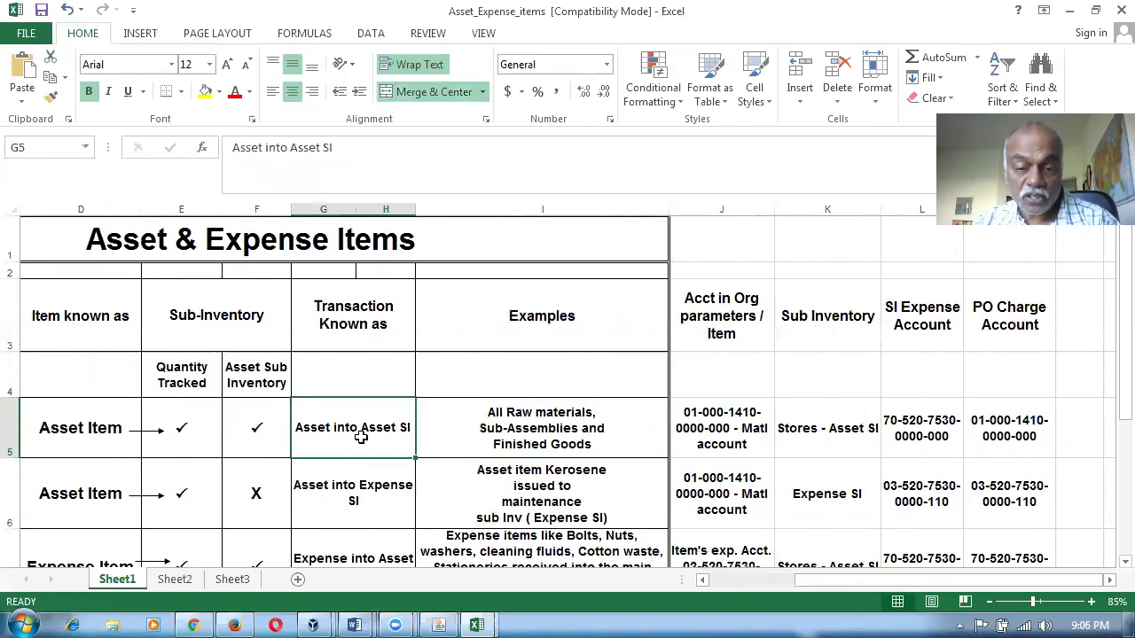
left_click(713, 319)
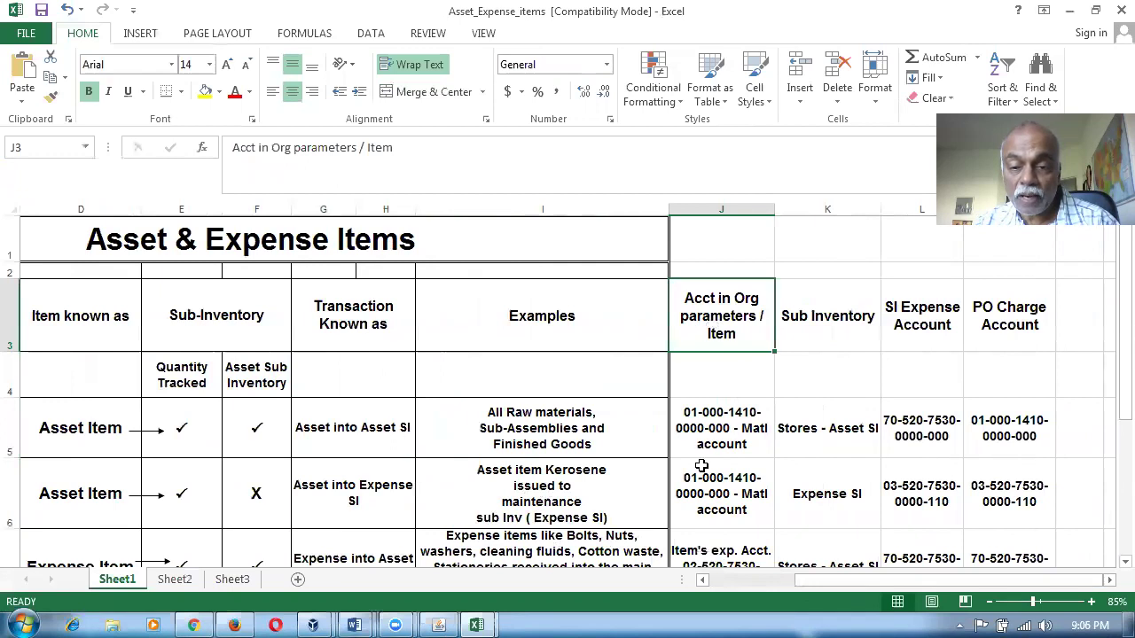
left_click(731, 429)
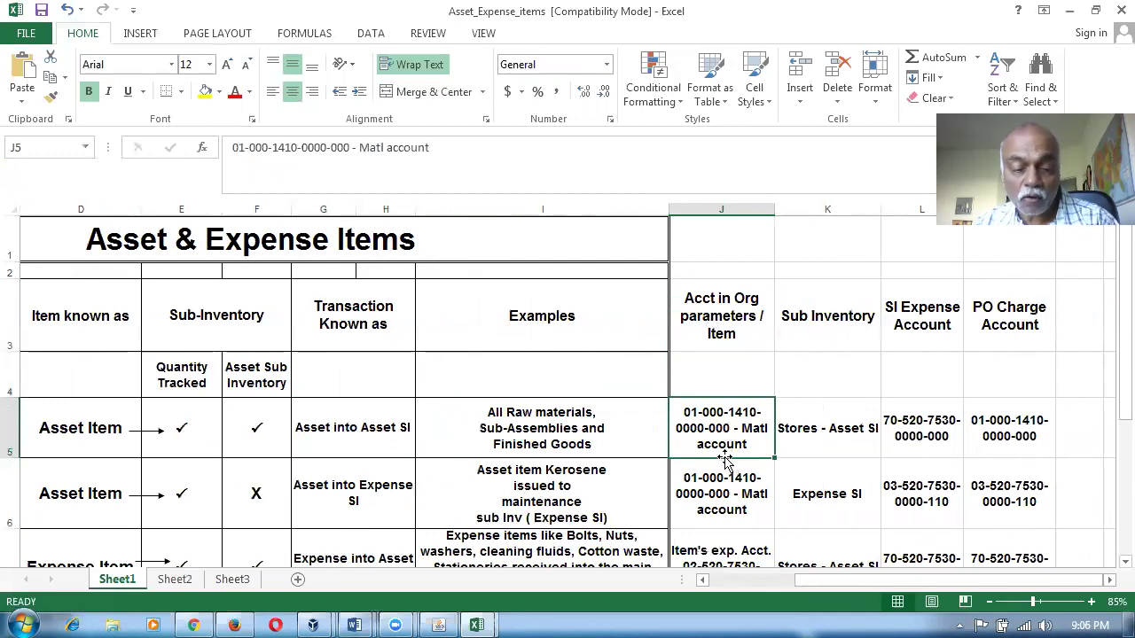
key("alt+Tab")
Close Subinventories Summary and view the Material valuation account in M1's Organization Parameters costing.
left_click(668, 86)
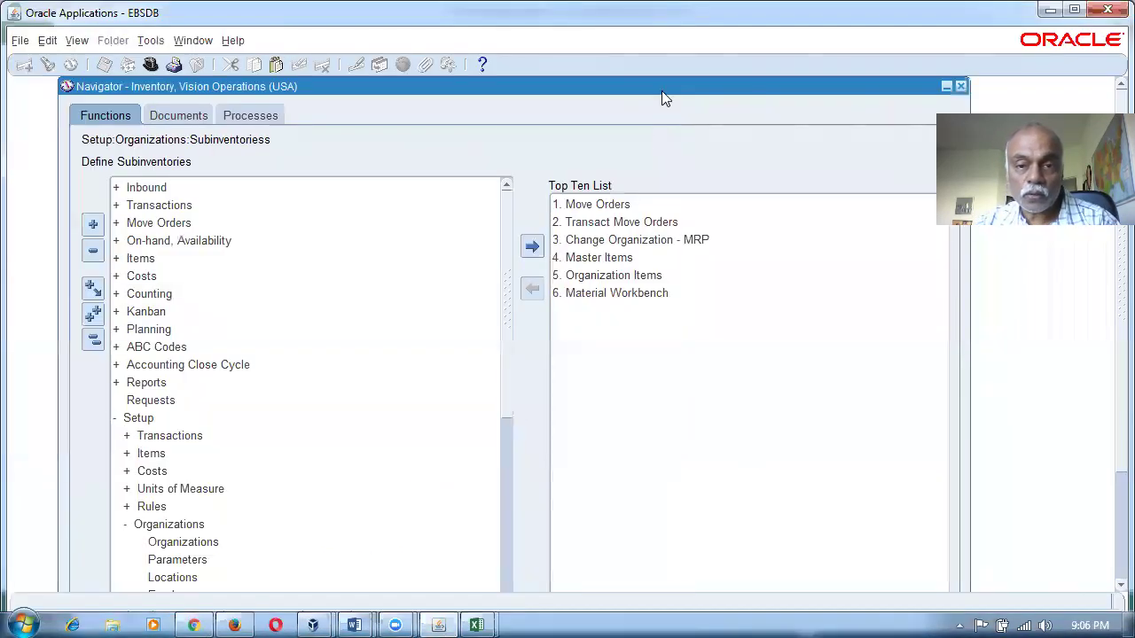
left_click(93, 340)
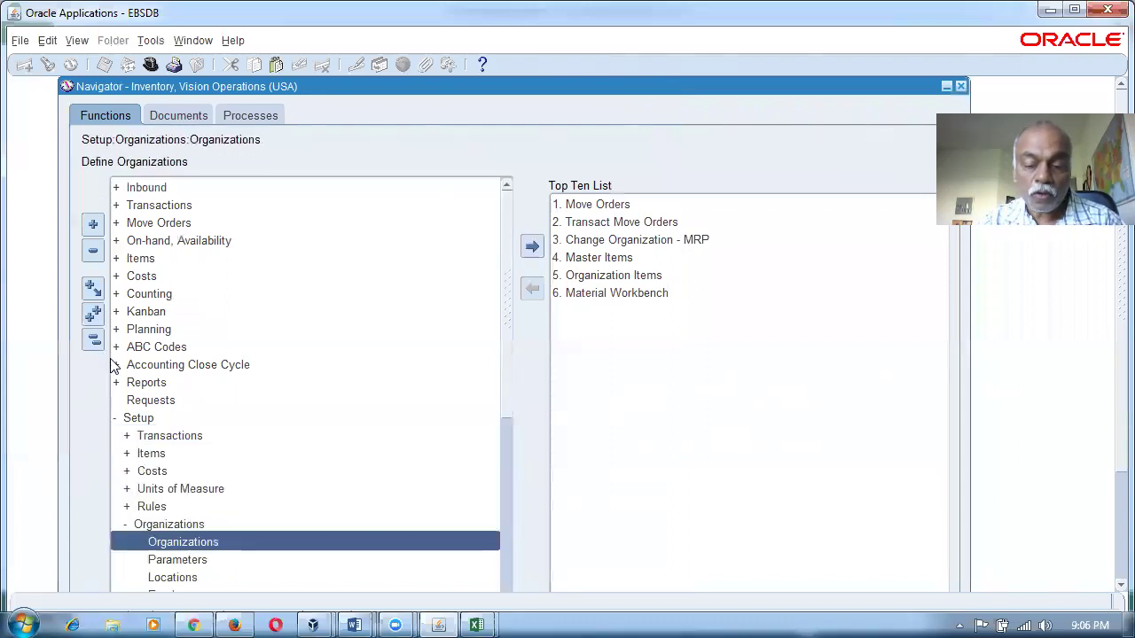
type("p")
key("Return")
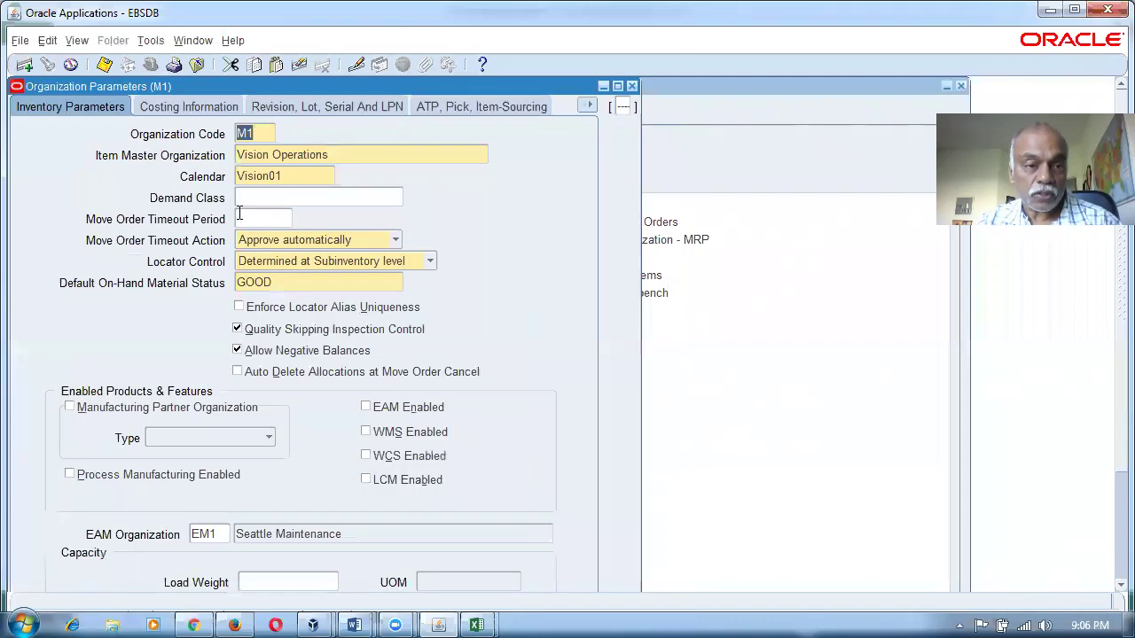
left_click(178, 110)
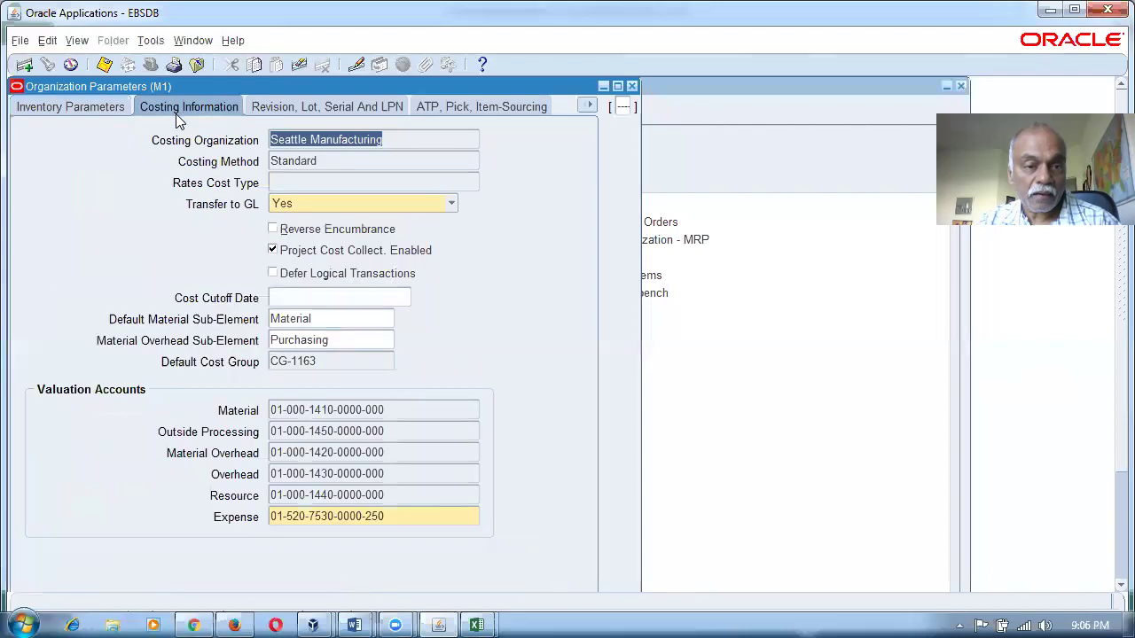
left_click(443, 407)
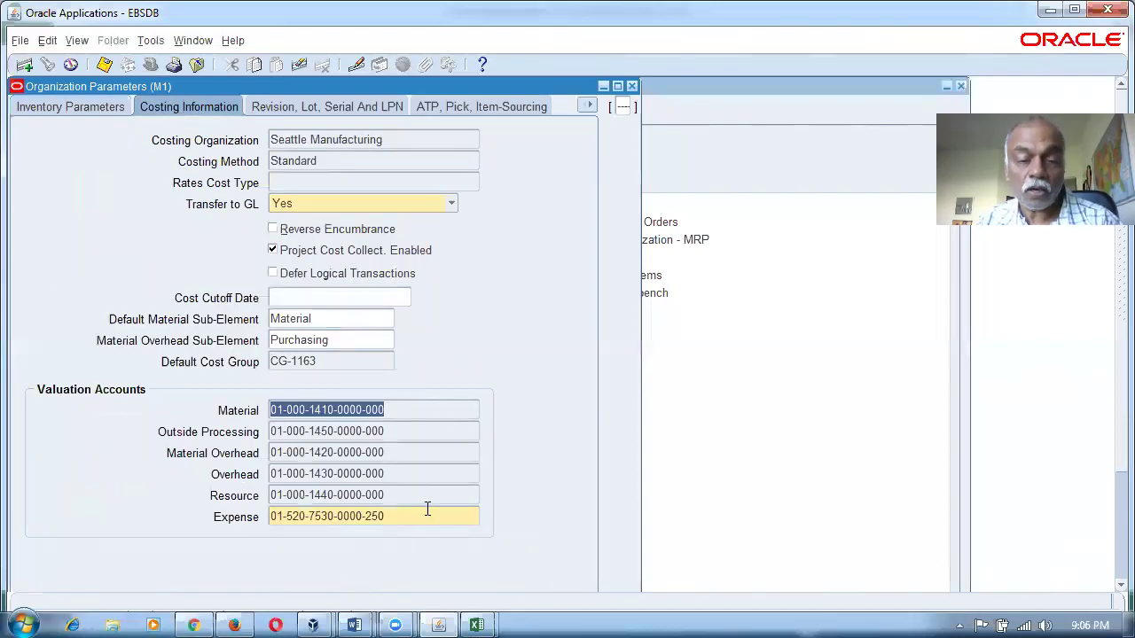
key("alt+Tab")
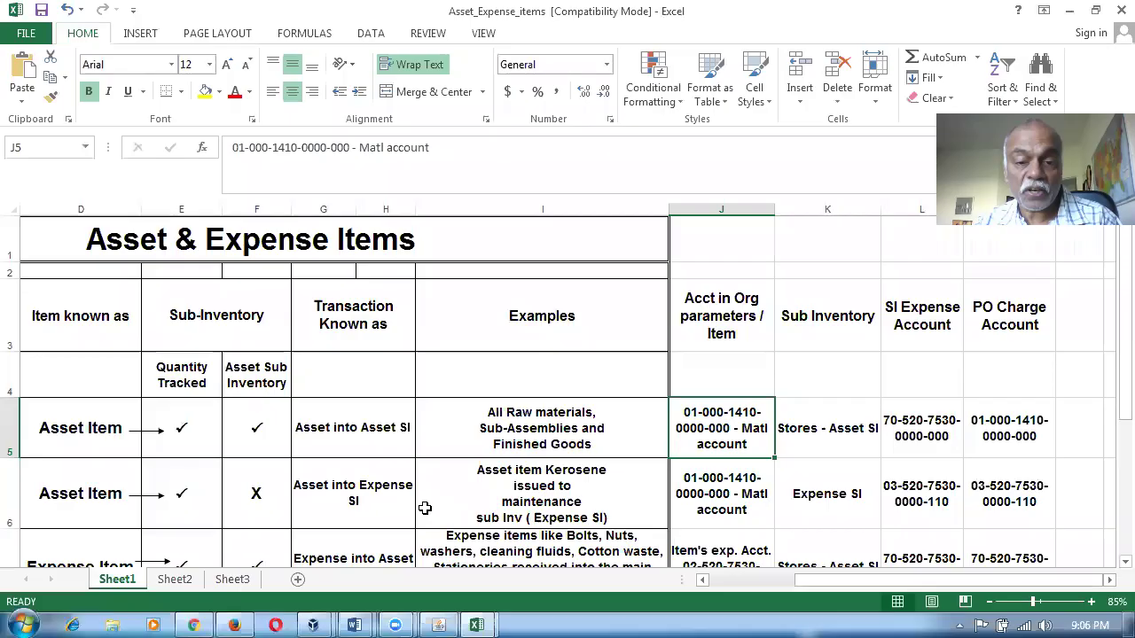
left_click(842, 440)
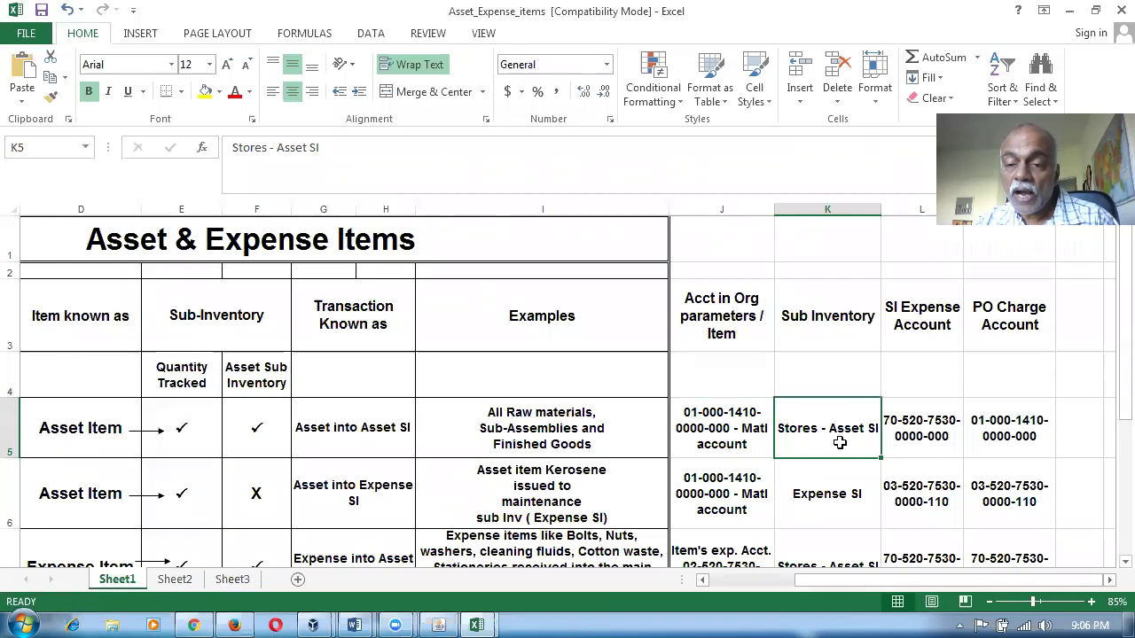
left_click(926, 443)
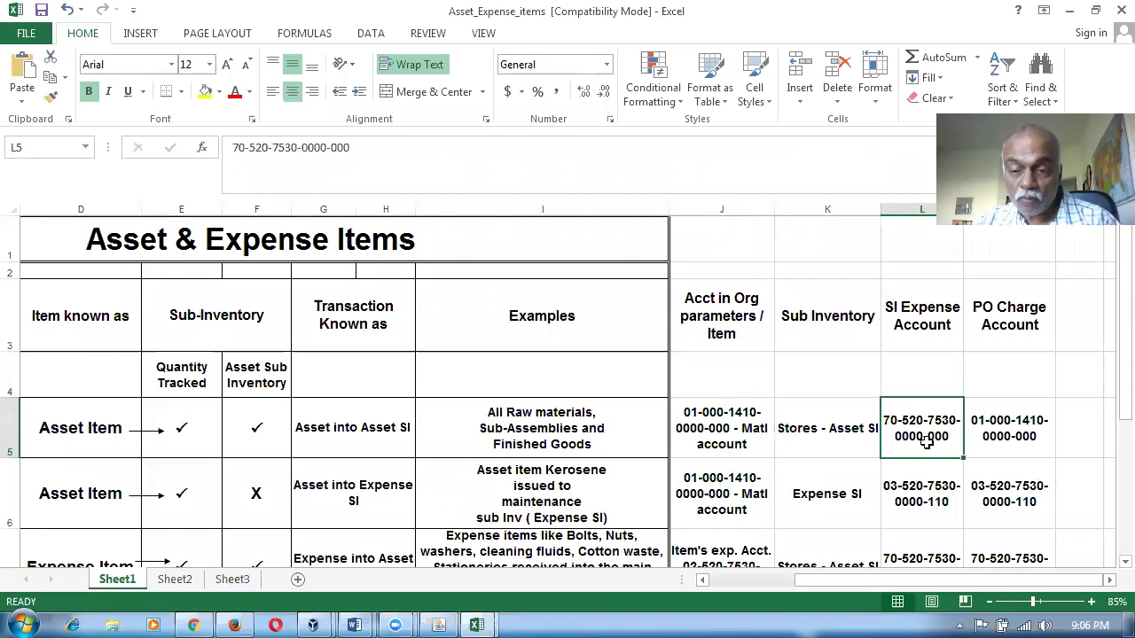
key("alt+Tab")
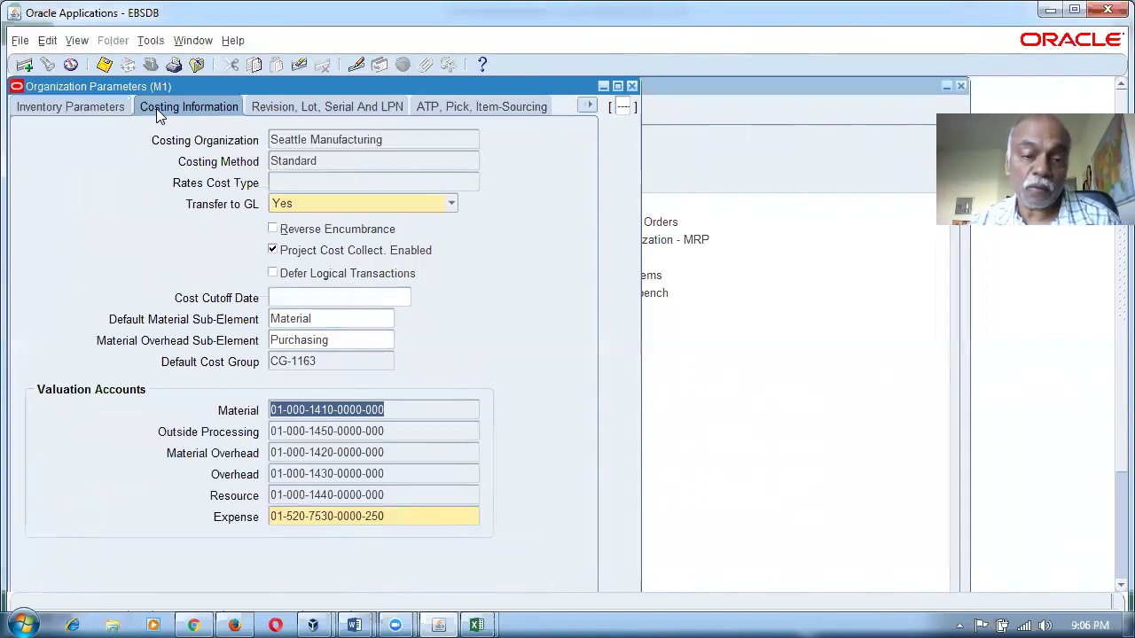
left_click(589, 106)
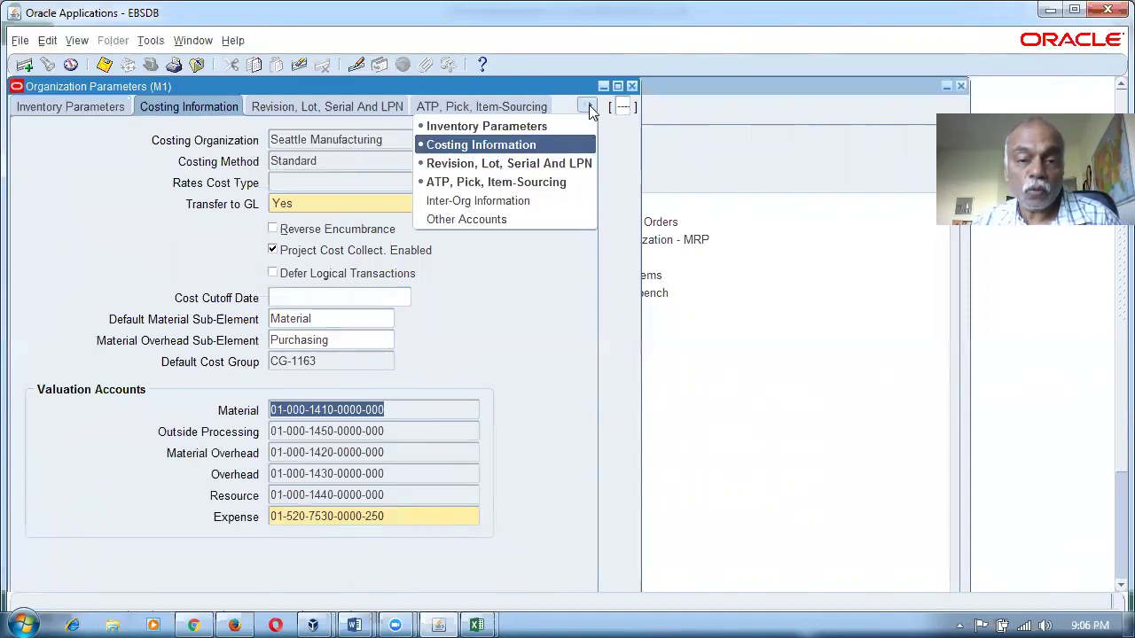
left_click(493, 220)
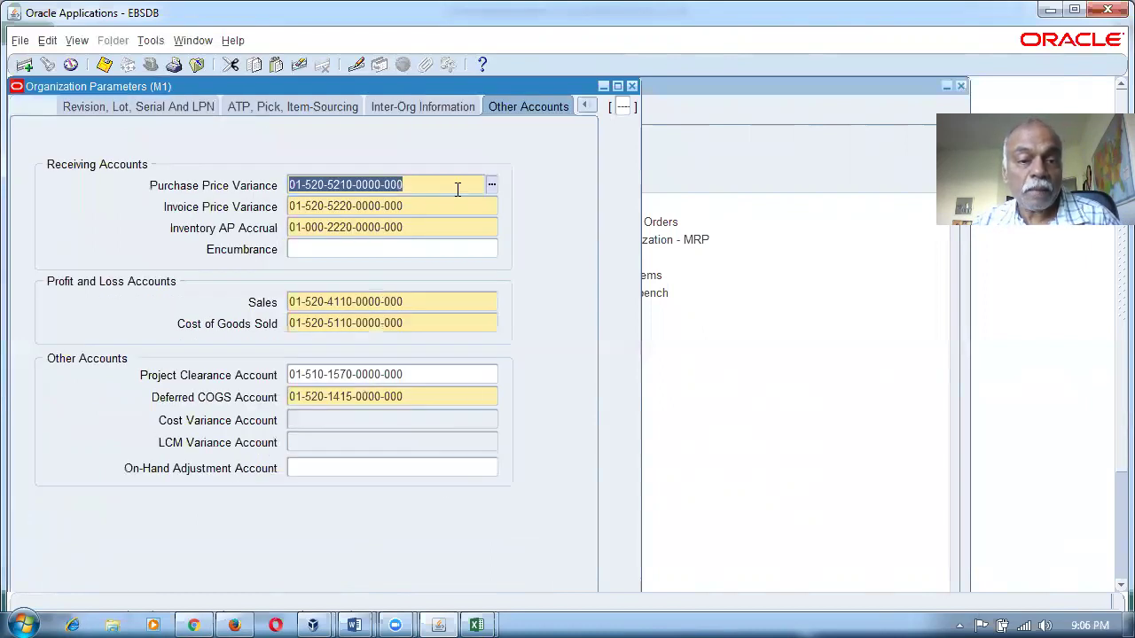
left_click(428, 208)
left_click(421, 228)
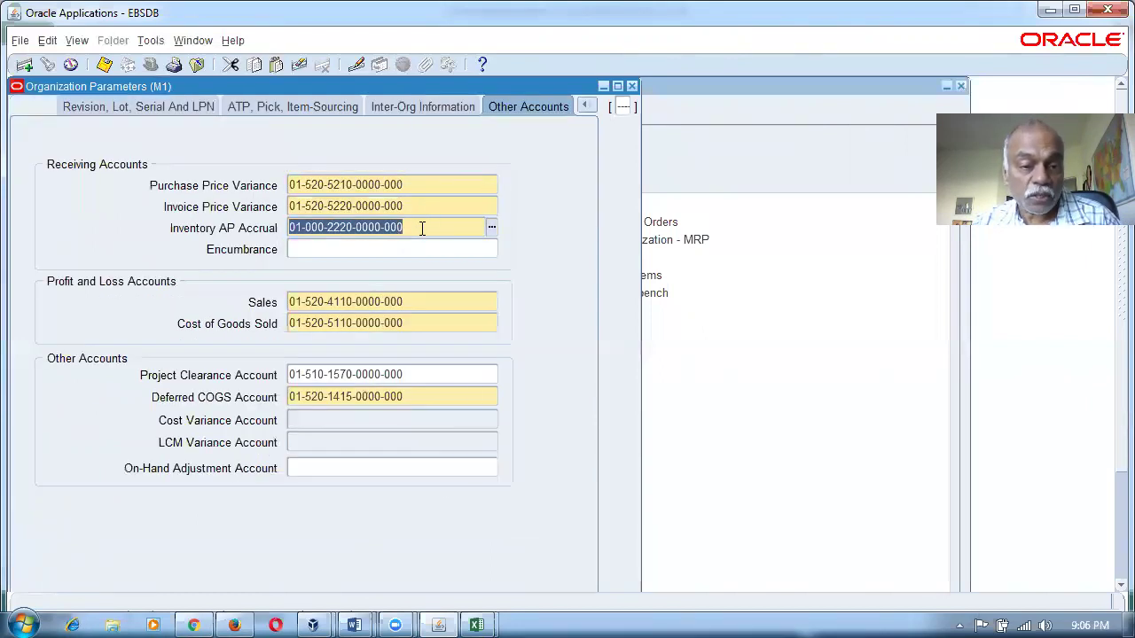
left_click(416, 207)
left_click(415, 228)
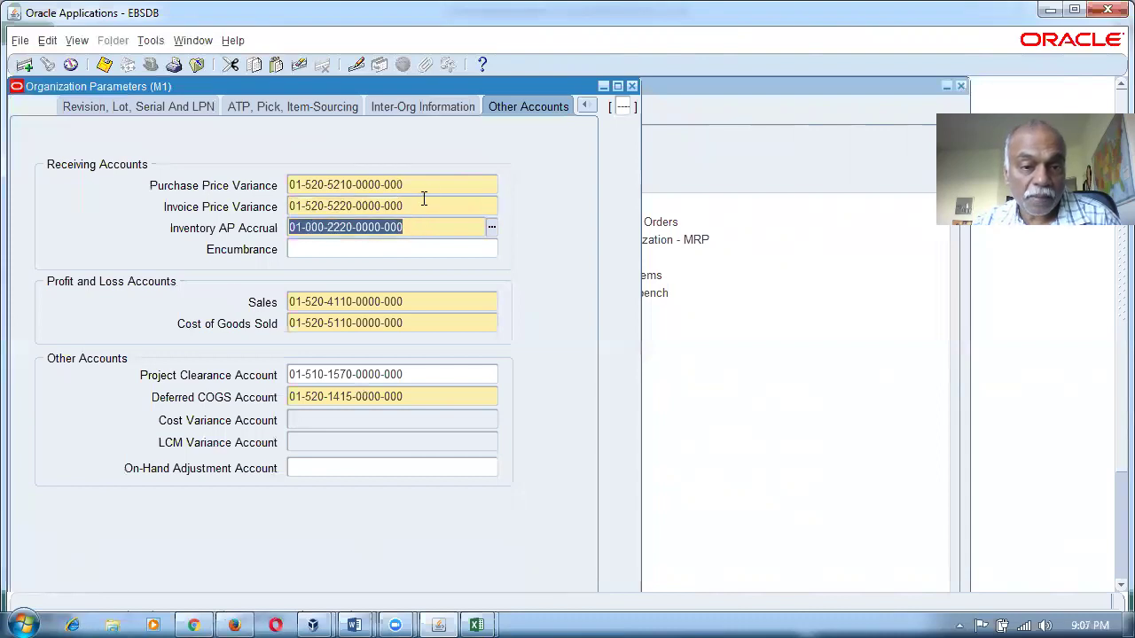
left_click(424, 185)
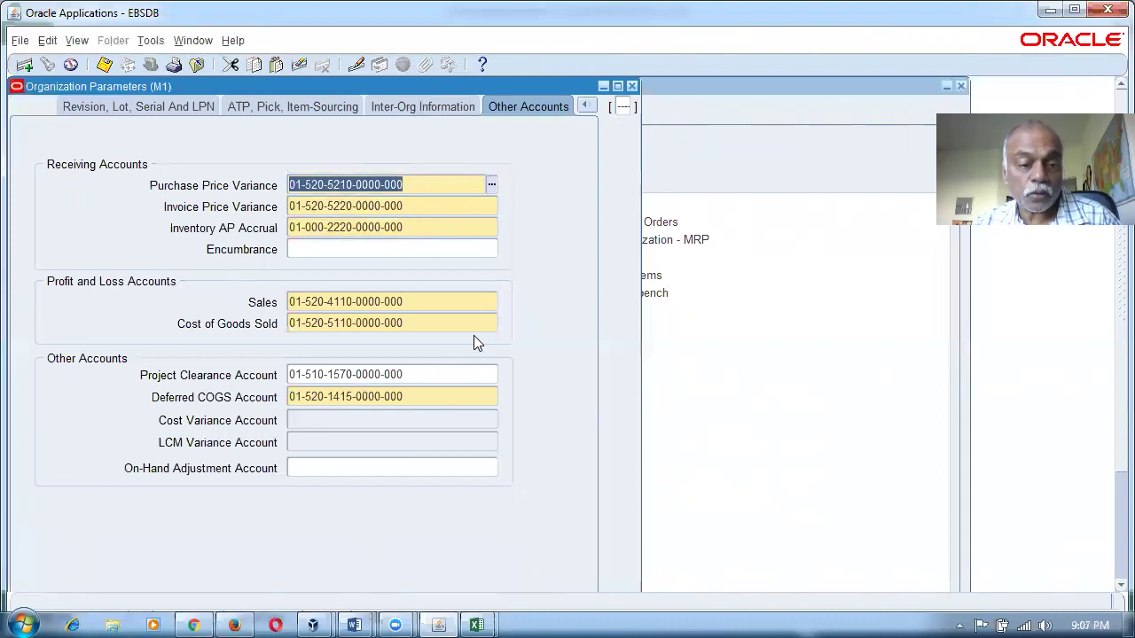
left_click(410, 209)
left_click(415, 228)
left_click(408, 206)
left_click(415, 227)
left_click(409, 206)
left_click(414, 230)
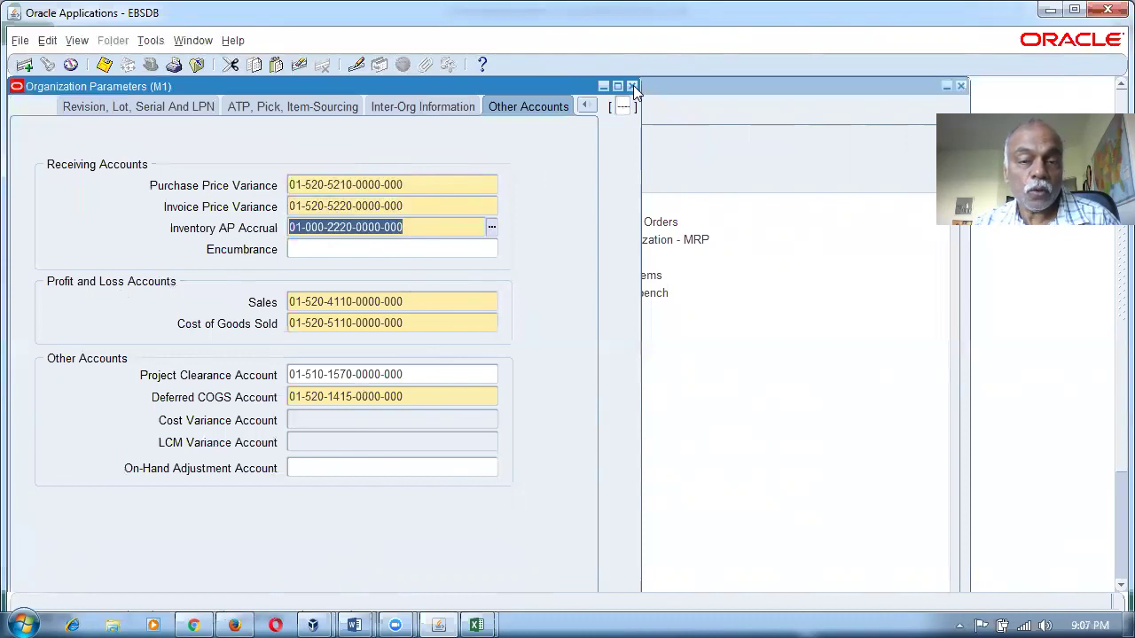
left_click(435, 206)
left_click(431, 226)
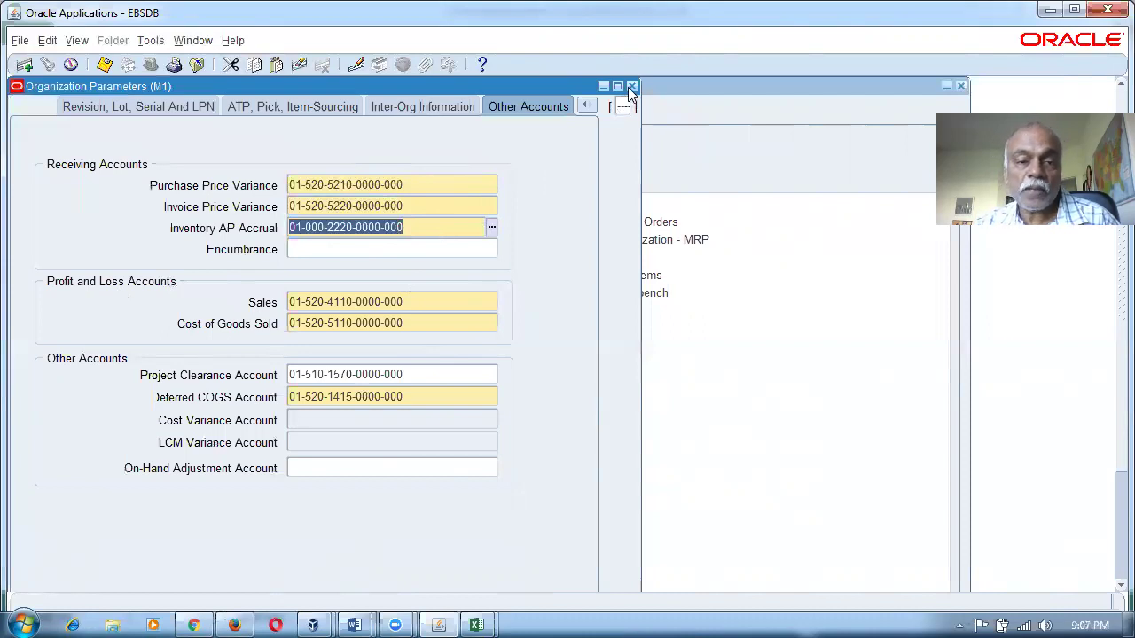
left_click(581, 106)
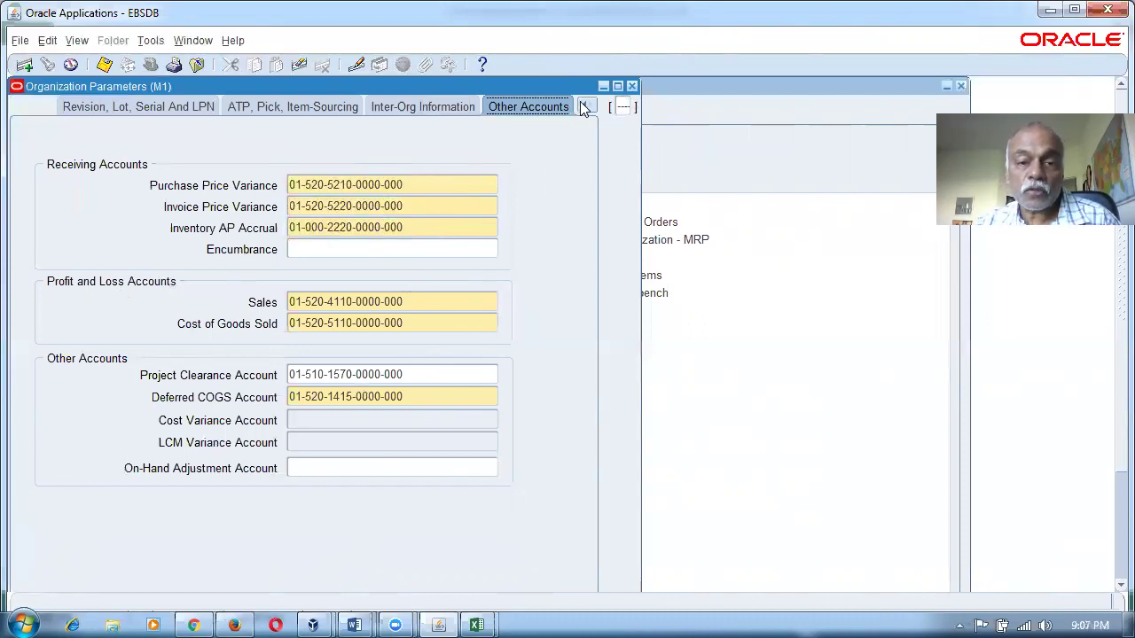
left_click(584, 106)
left_click(534, 145)
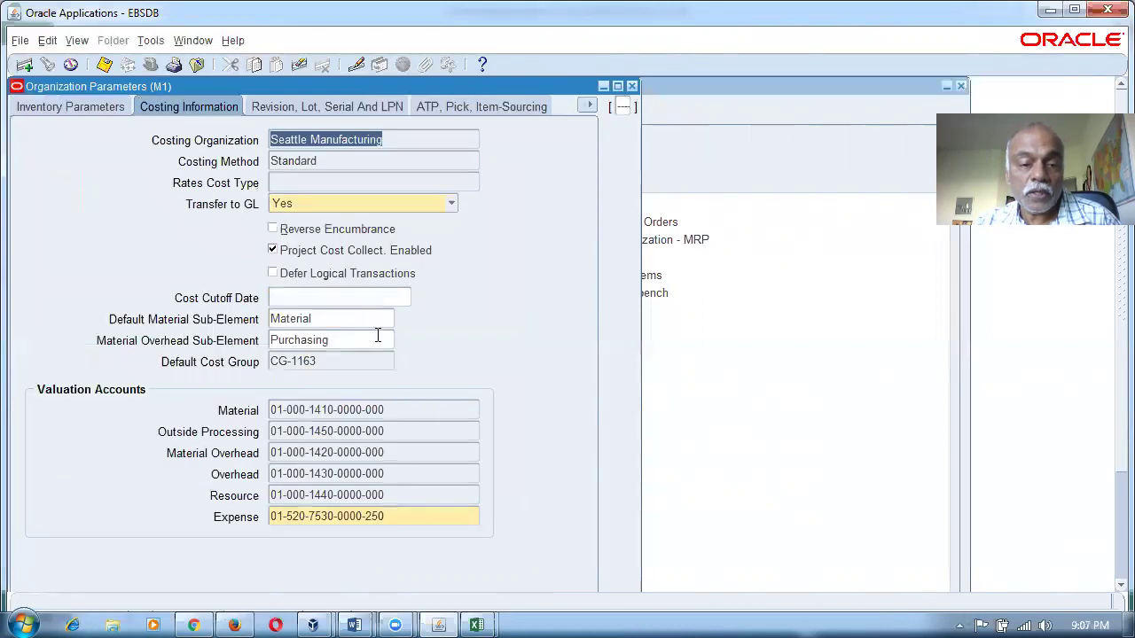
left_click(396, 412)
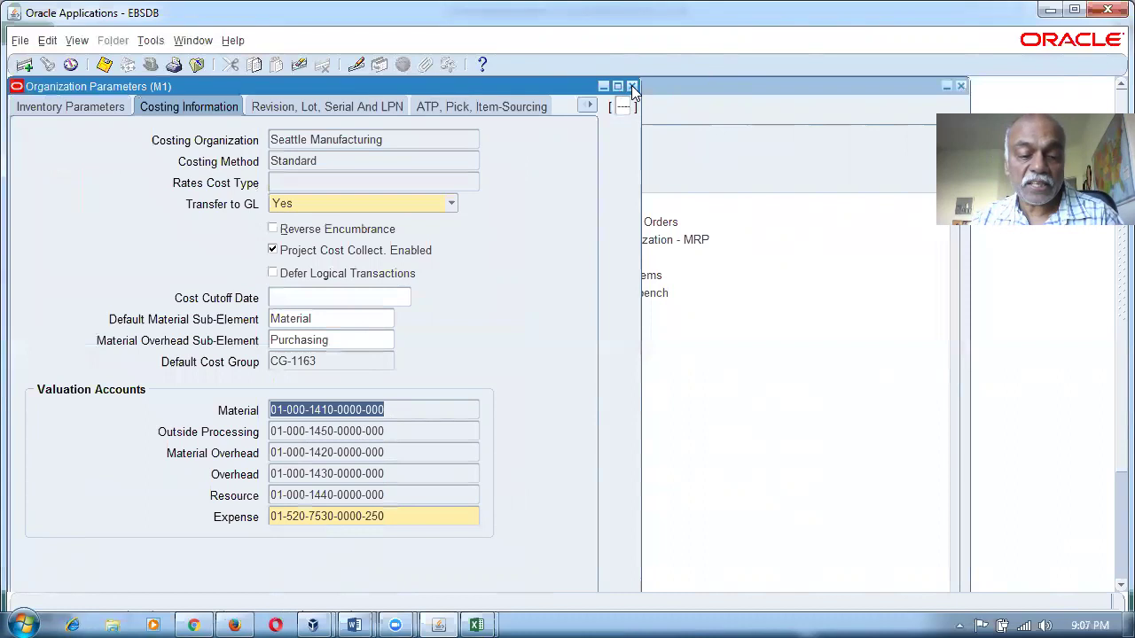
key("alt+Tab")
left_click(752, 445)
left_click(836, 440)
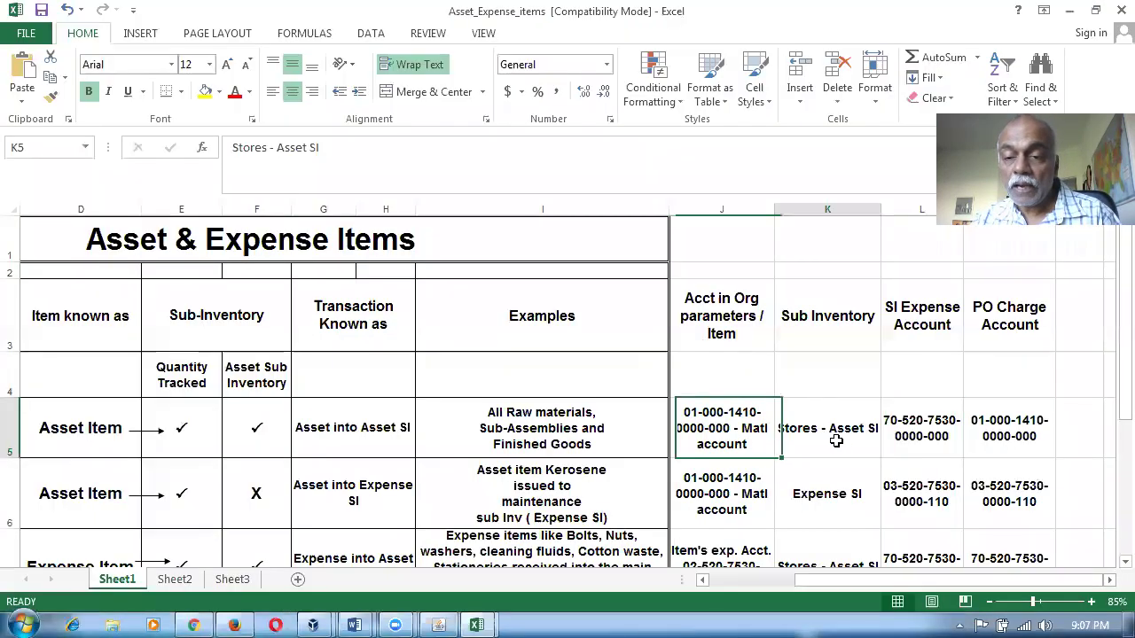
left_click(908, 431)
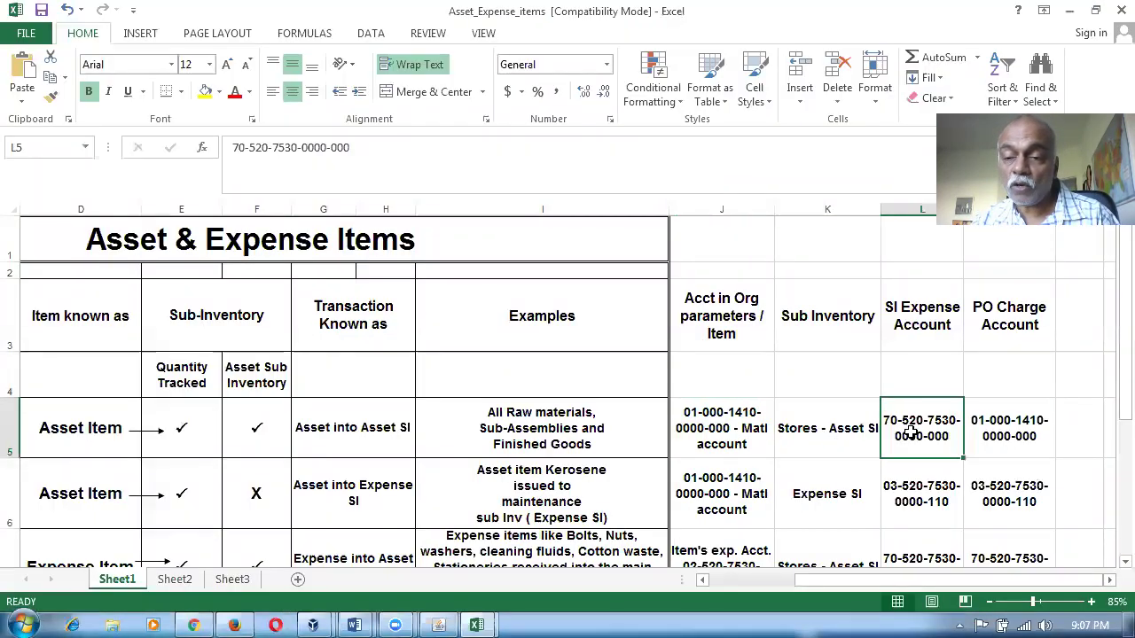
left_click(1002, 423)
left_click(978, 301)
left_click(975, 427)
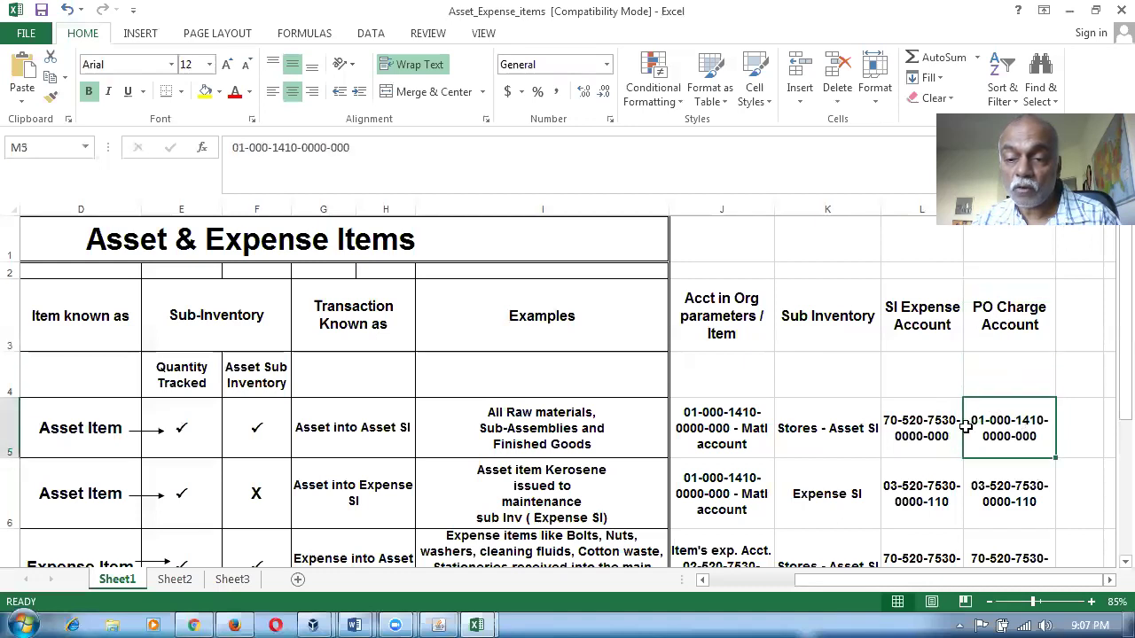
left_click(914, 433)
key("alt+Tab")
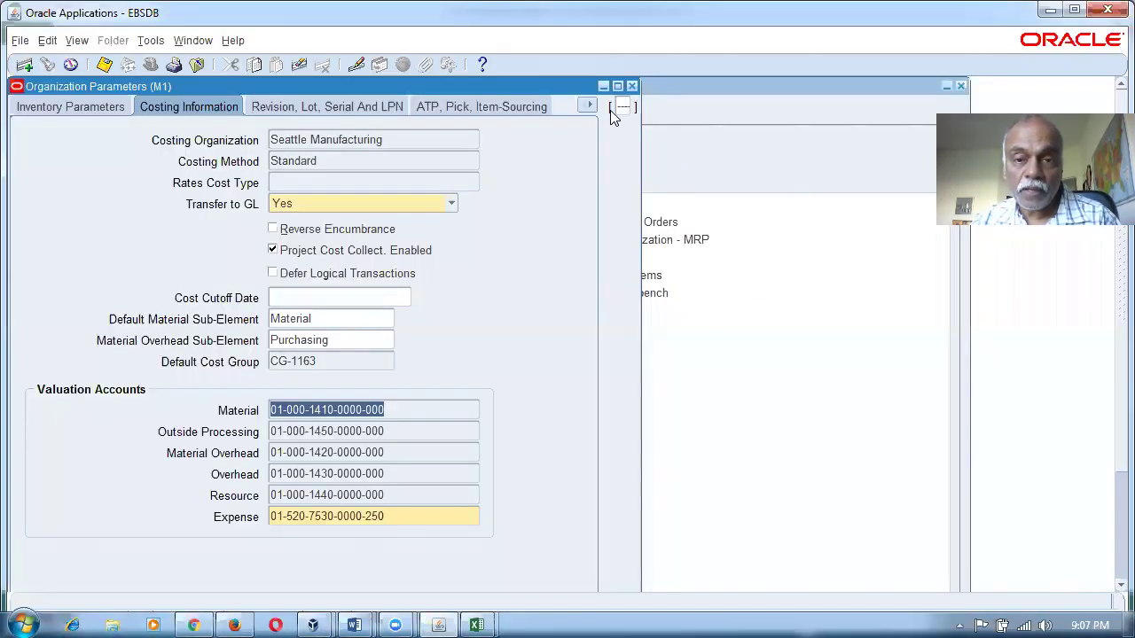
left_click(631, 86)
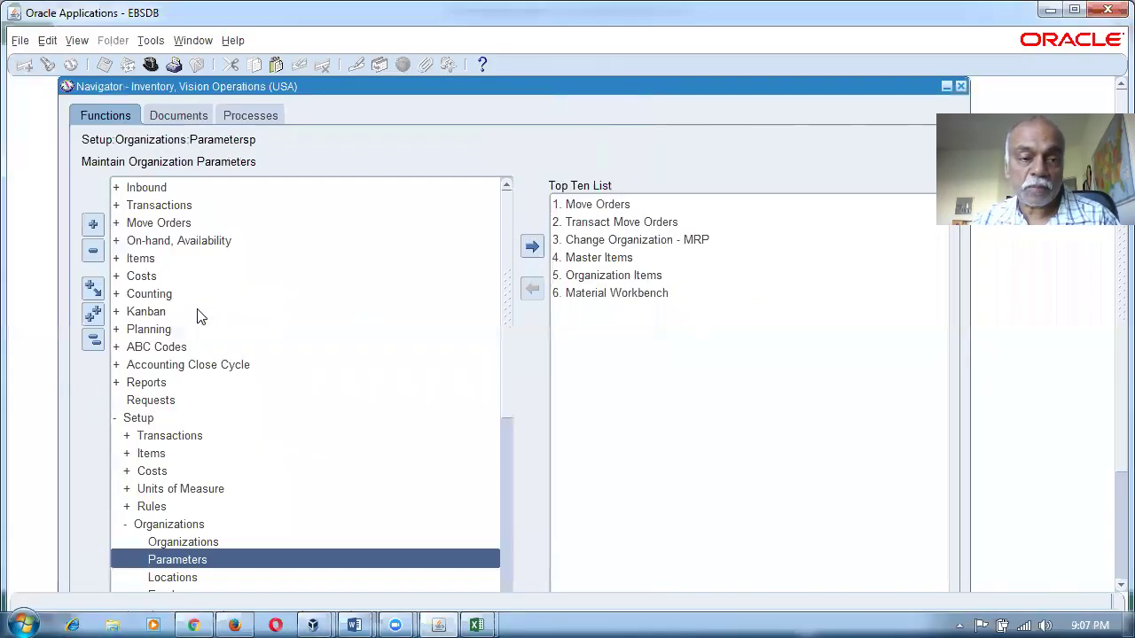
left_click(92, 341)
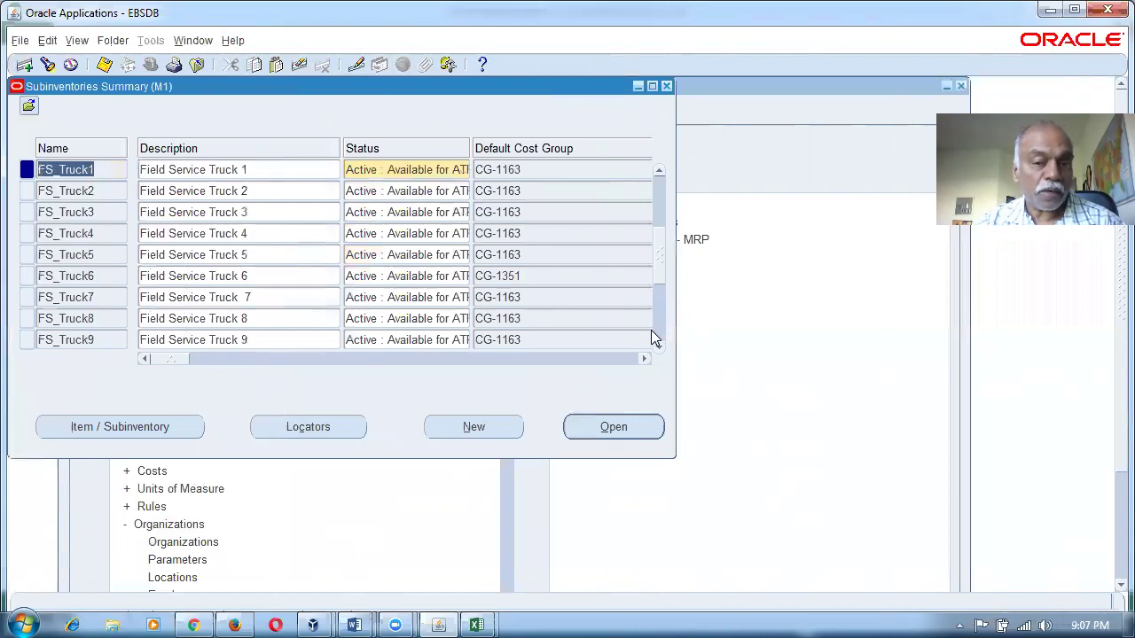
left_click(654, 329)
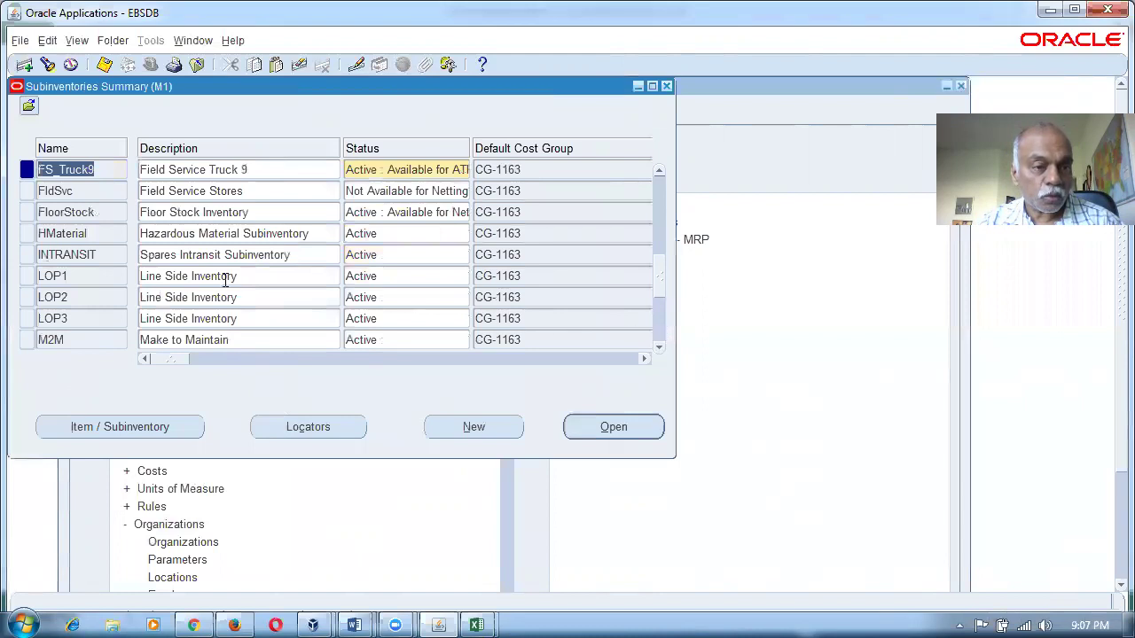
key("F11")
type("S")
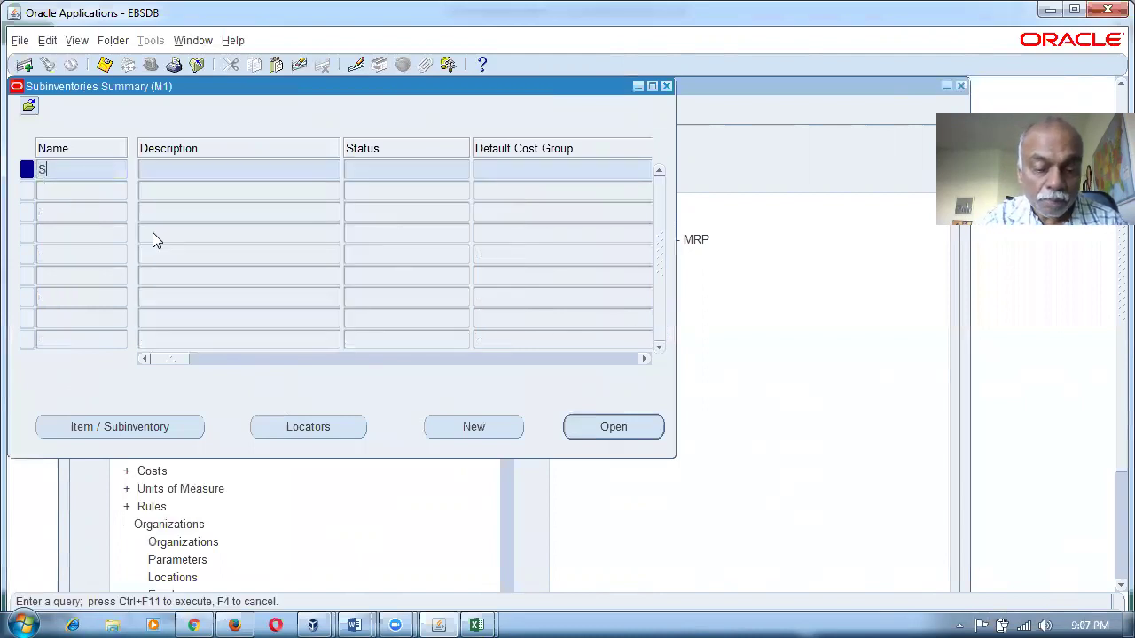
type("tores")
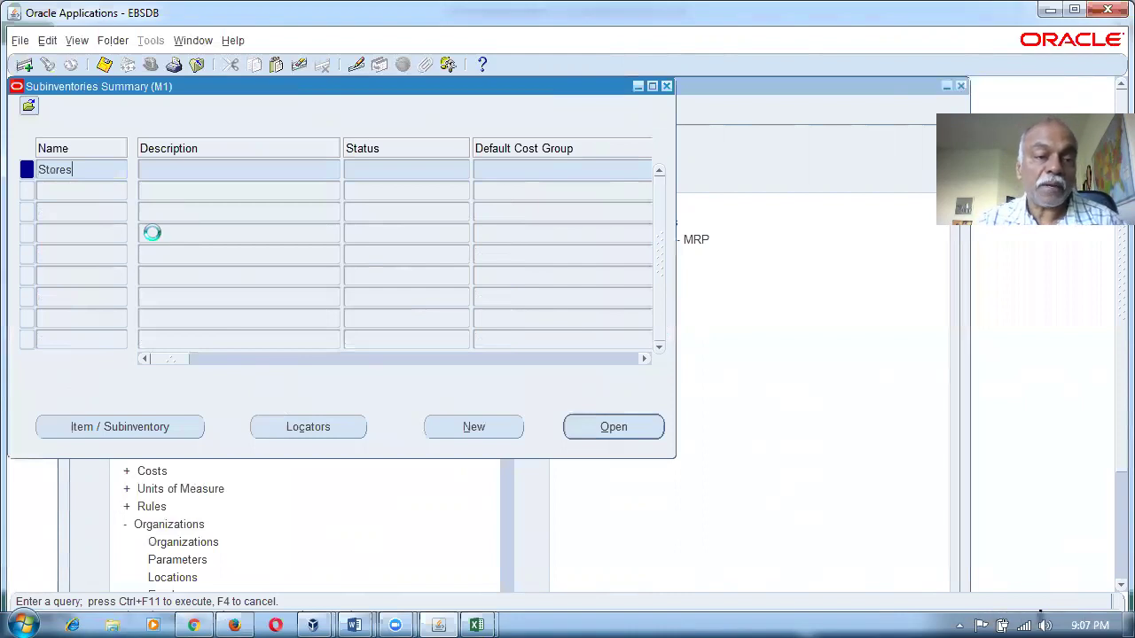
left_click_drag(177, 365, 514, 397)
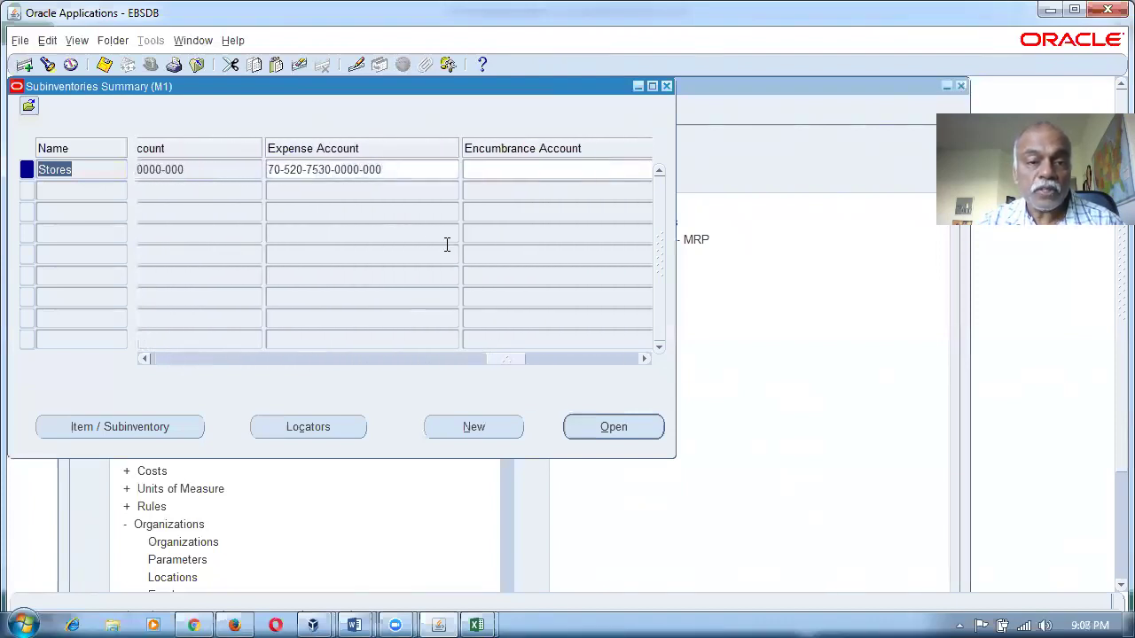
left_click(408, 171)
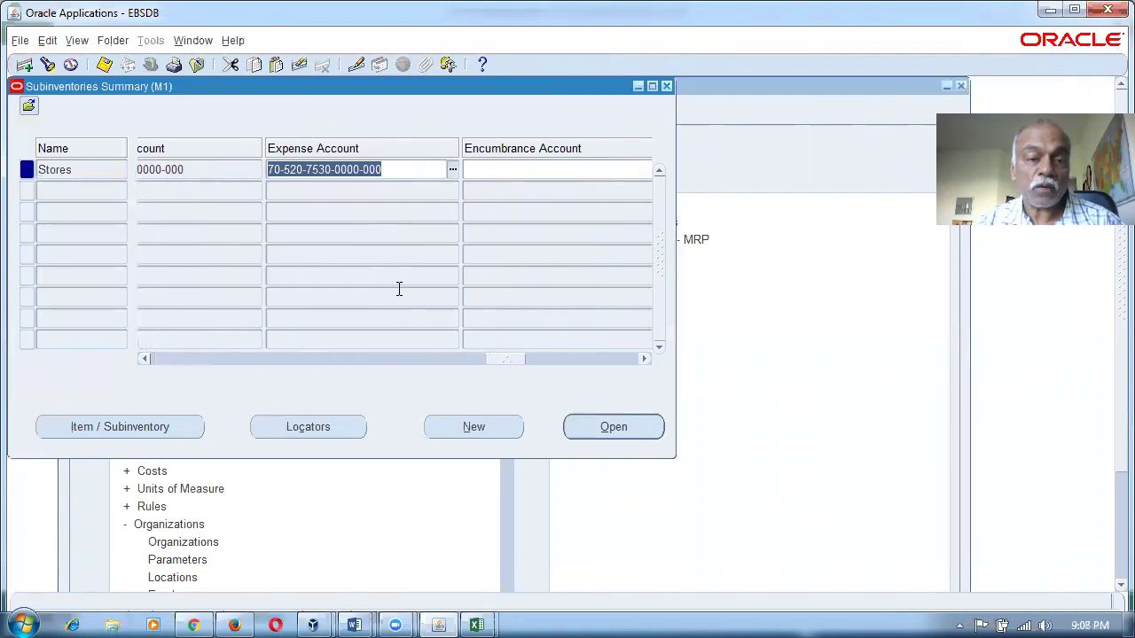
key("alt+Tab")
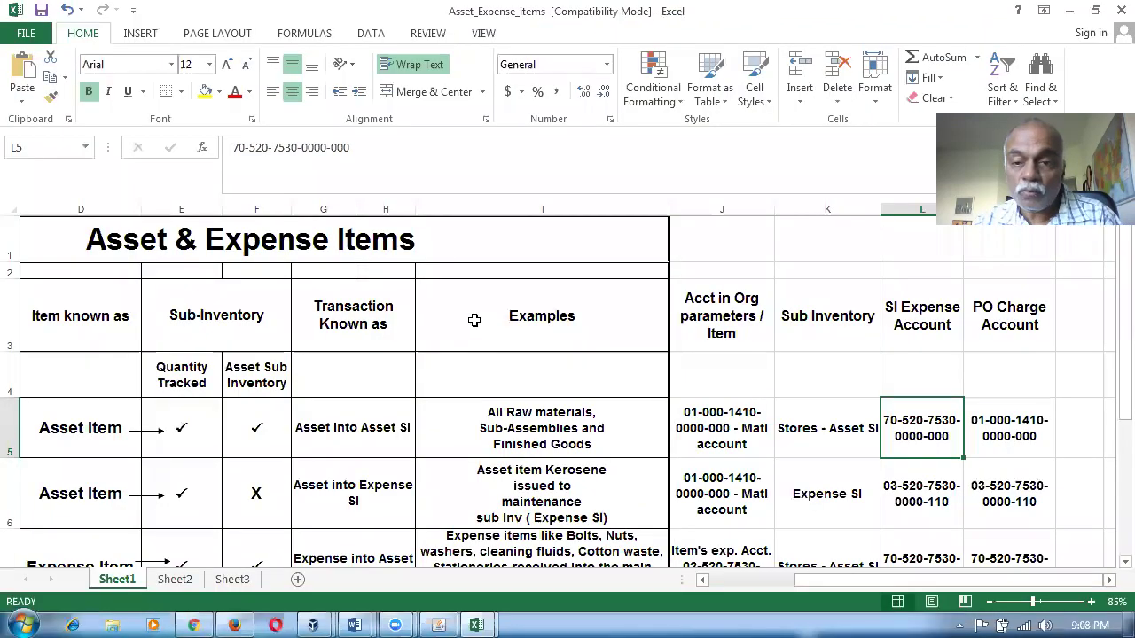
left_click(1027, 436)
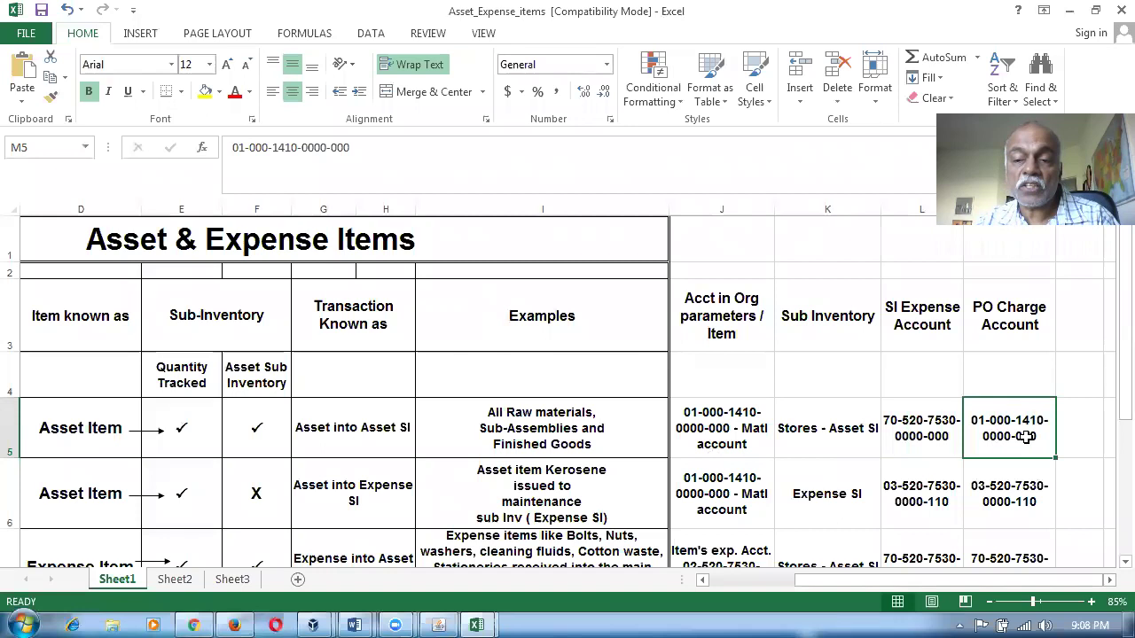
left_click(344, 433)
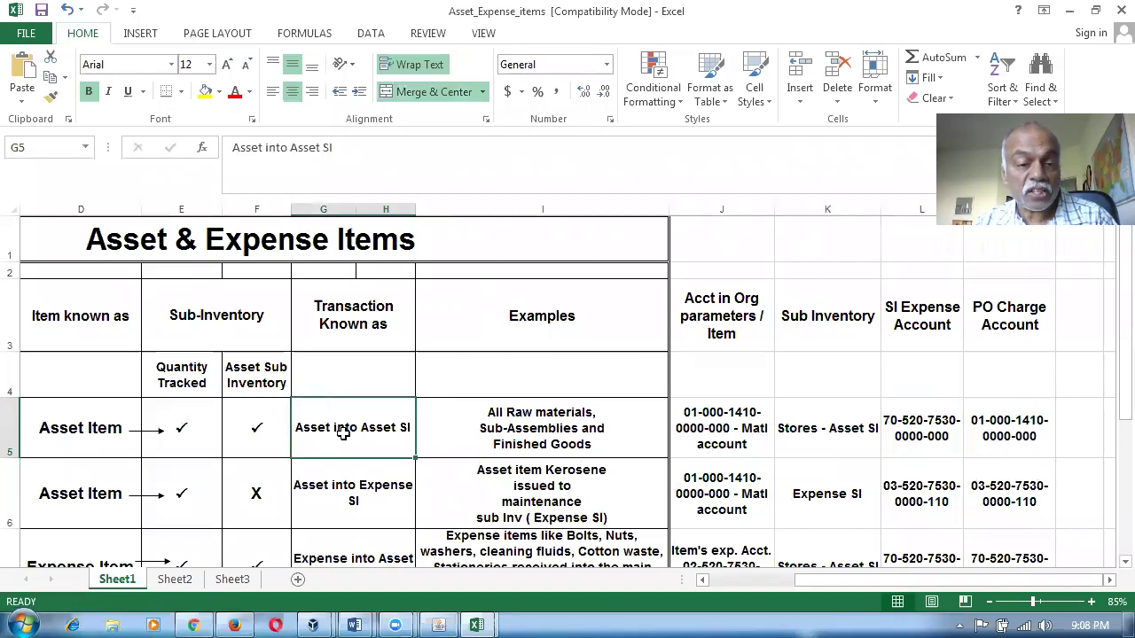
left_click(716, 424)
left_click(993, 437)
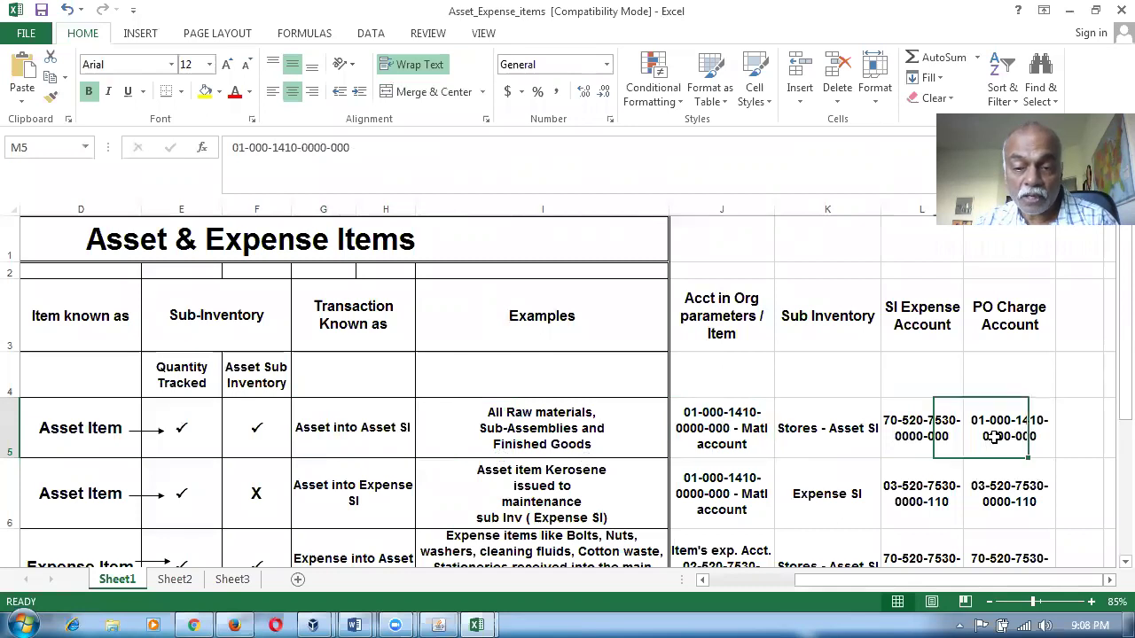
left_click_drag(745, 448, 970, 439)
scroll(825, 474, "down", 1)
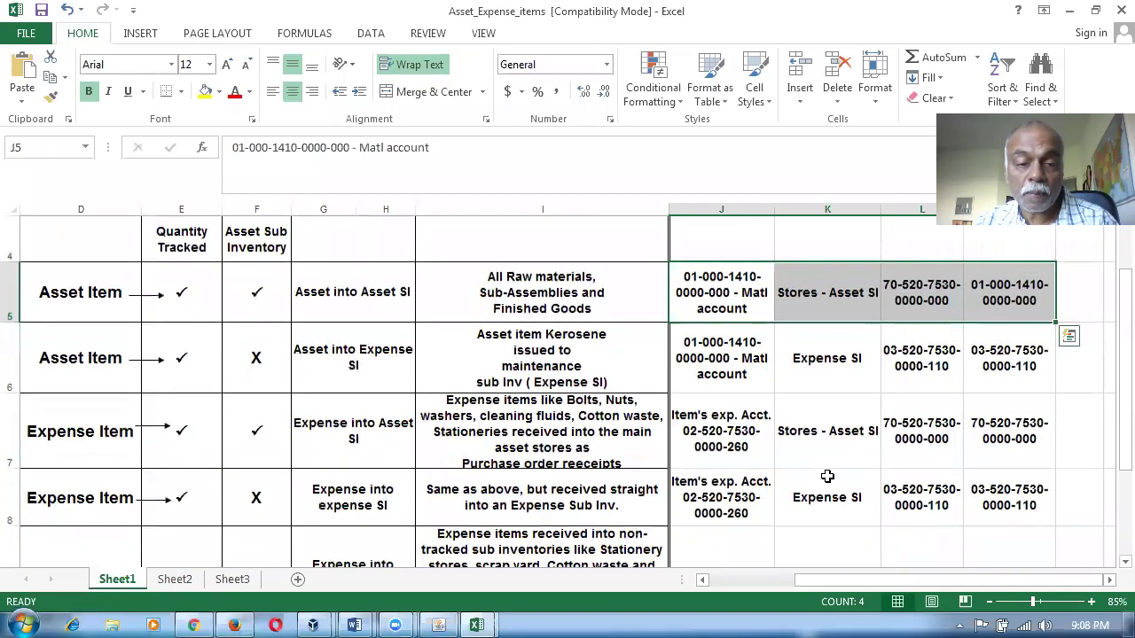
left_click(315, 368)
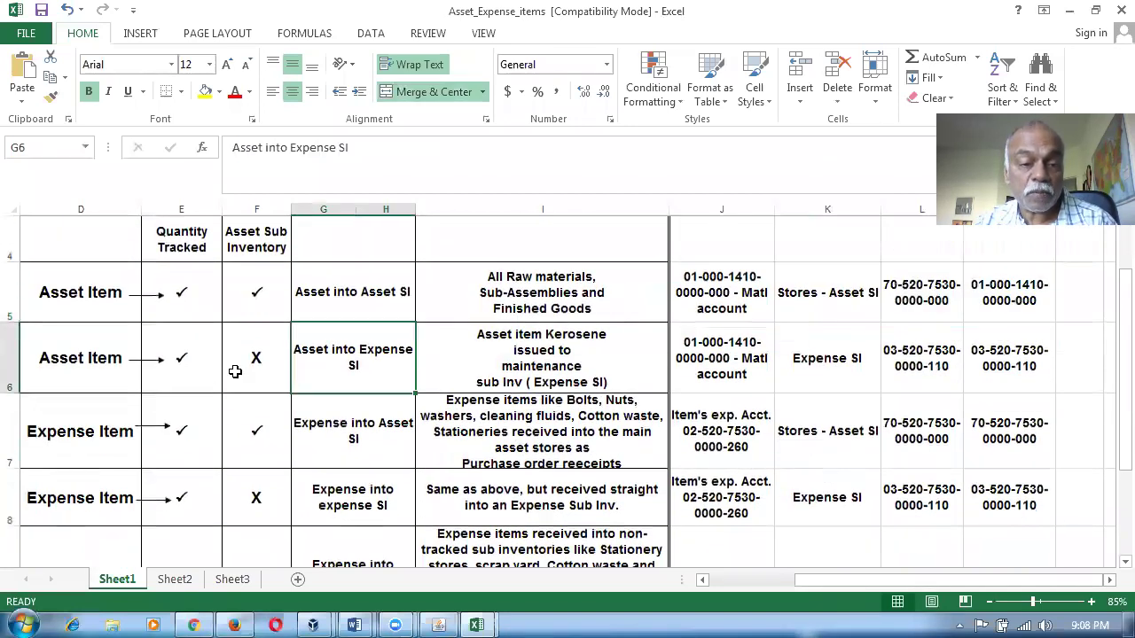
left_click(252, 247)
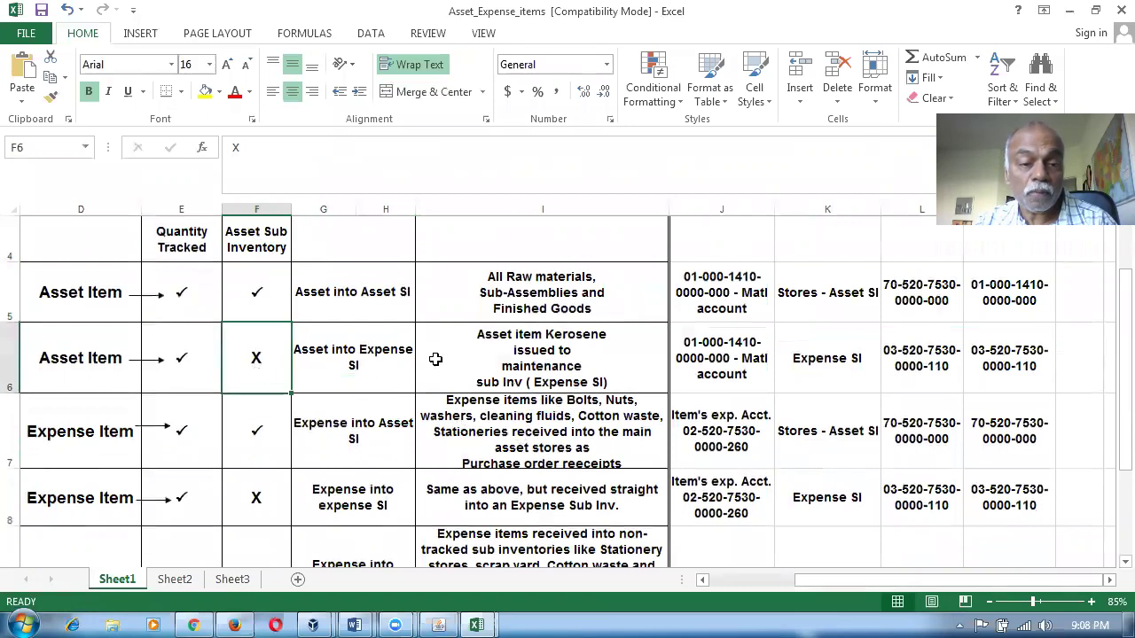
left_click(385, 365)
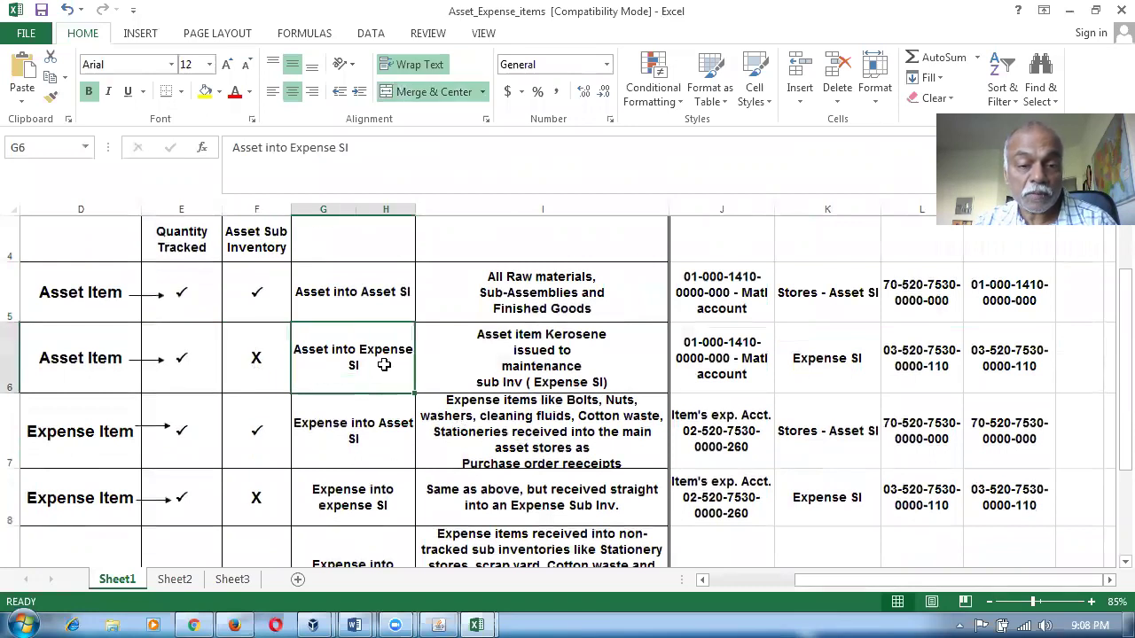
left_click(548, 377)
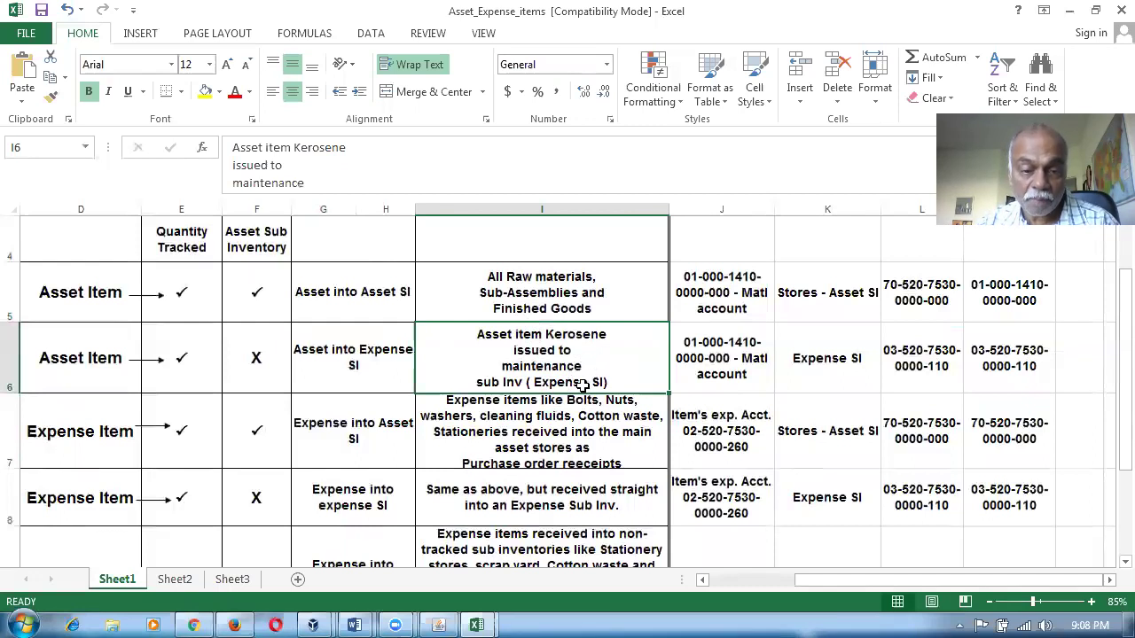
left_click(305, 371)
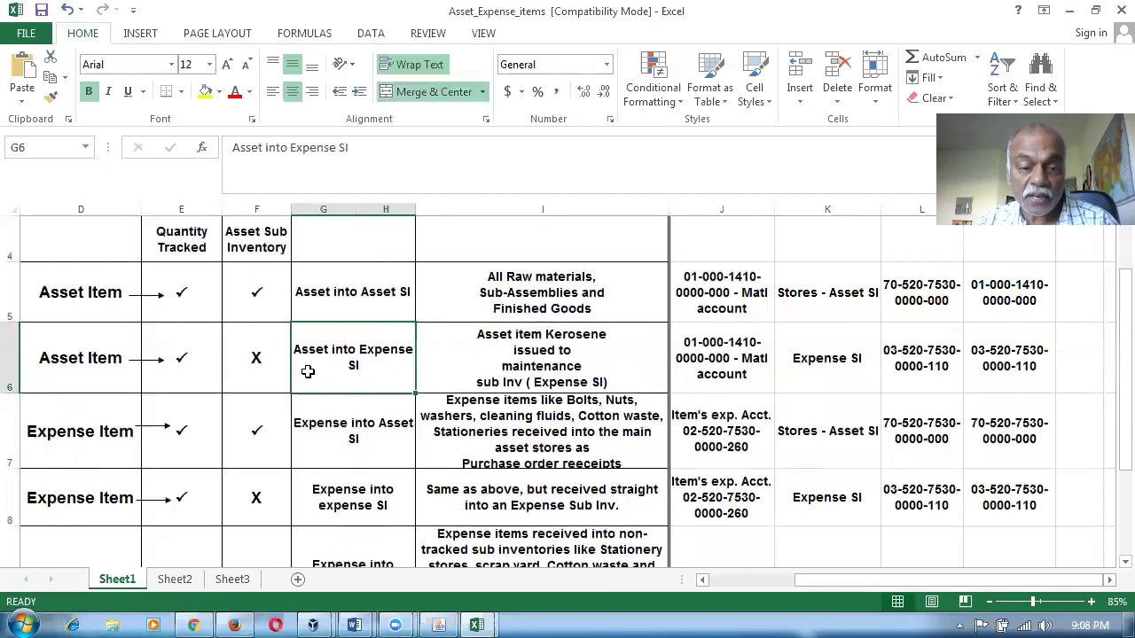
left_click(576, 361)
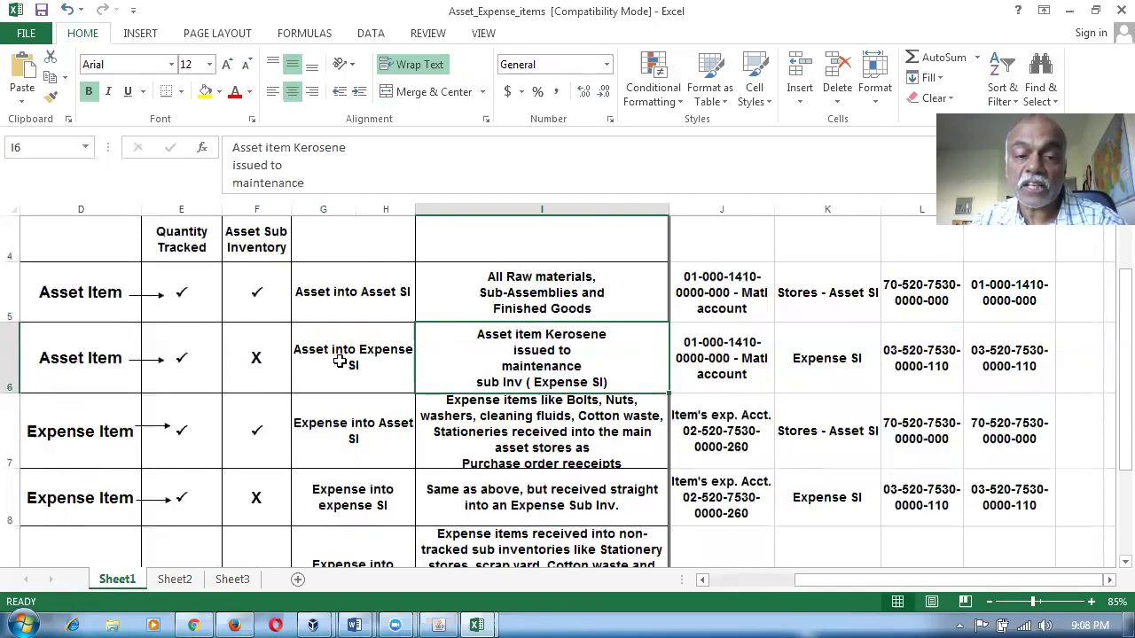
left_click(690, 380)
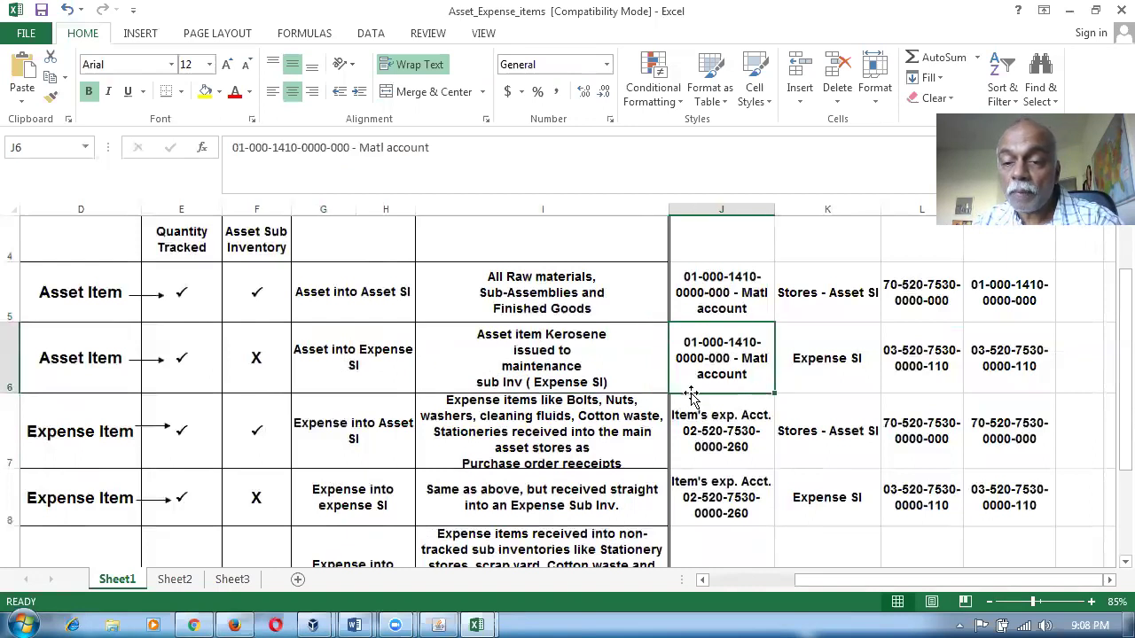
left_click(818, 377)
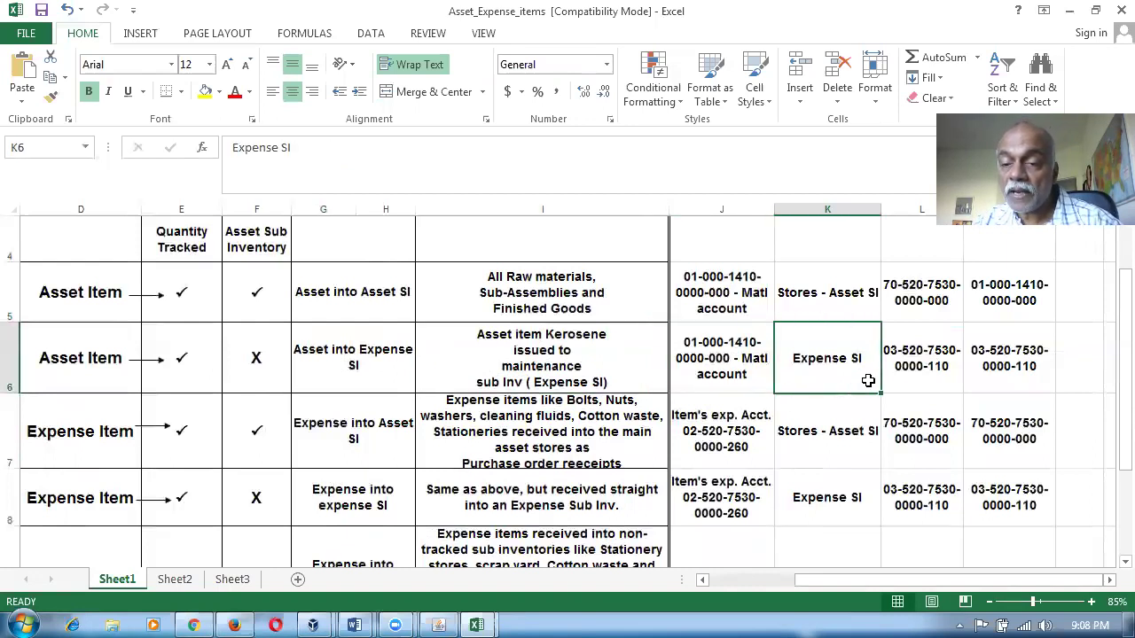
left_click(924, 365)
key("alt+Tab")
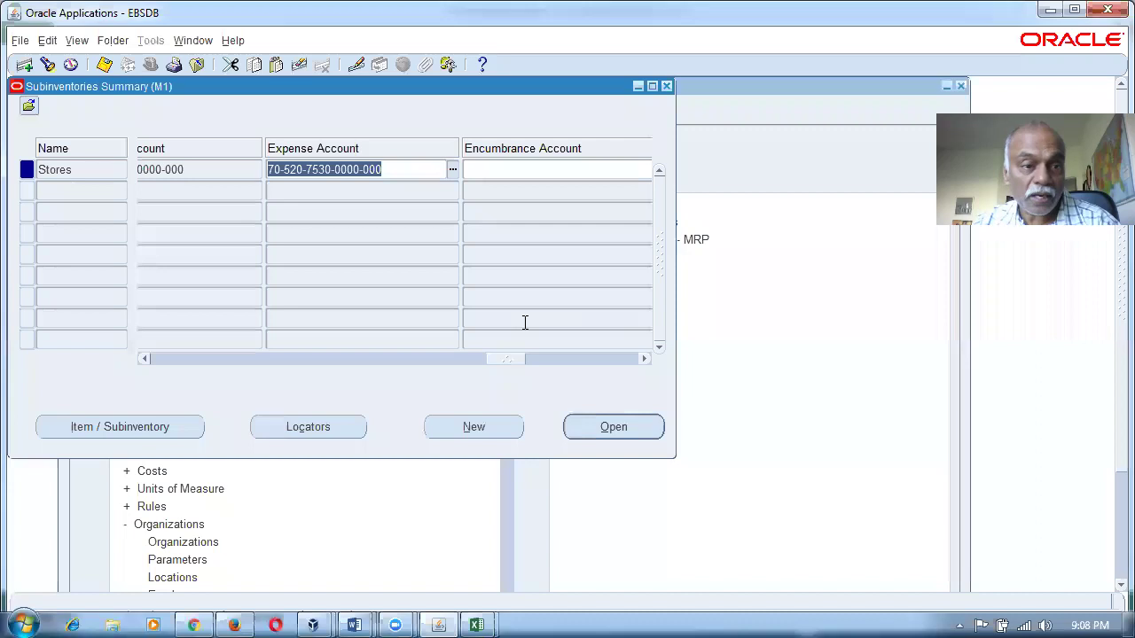
key("F11")
type("Expens%")
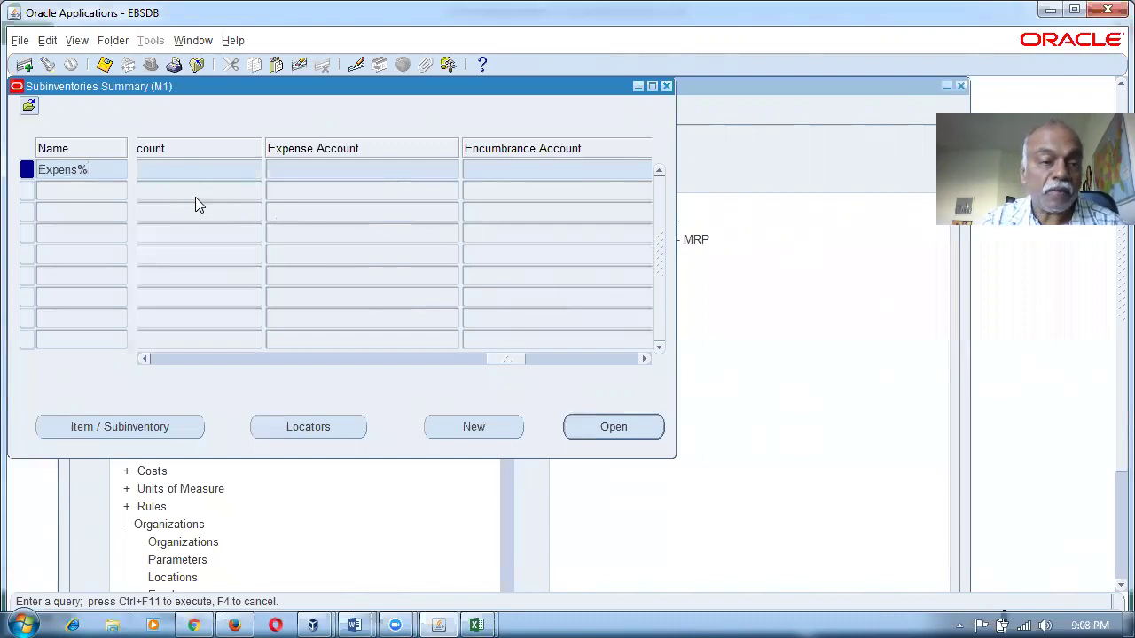
key("ctrl+F11")
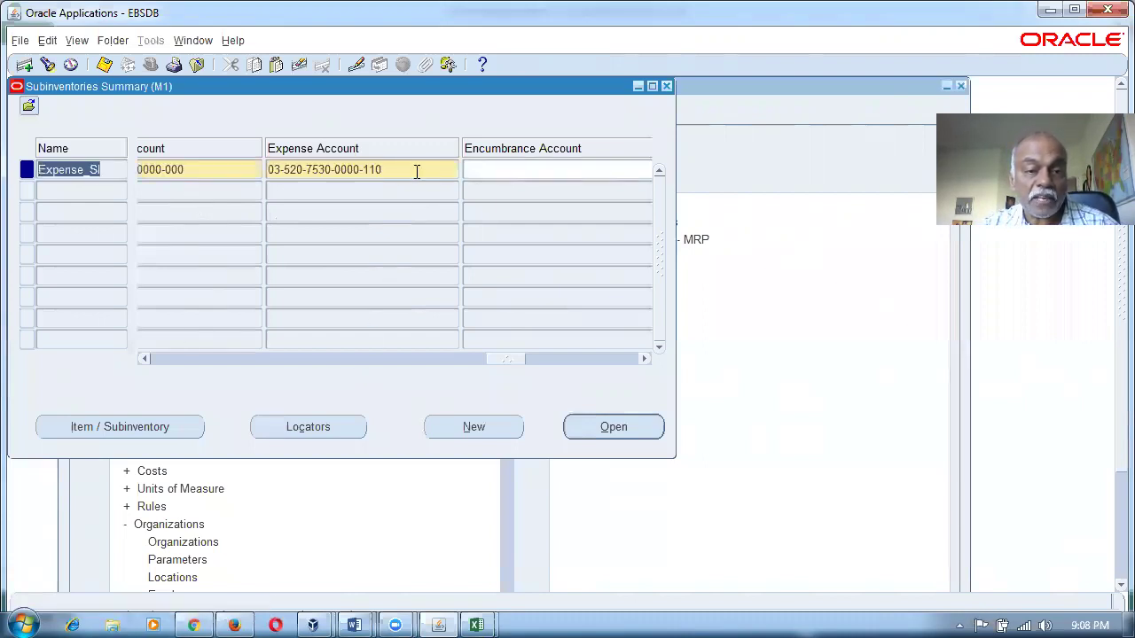
left_click(416, 172)
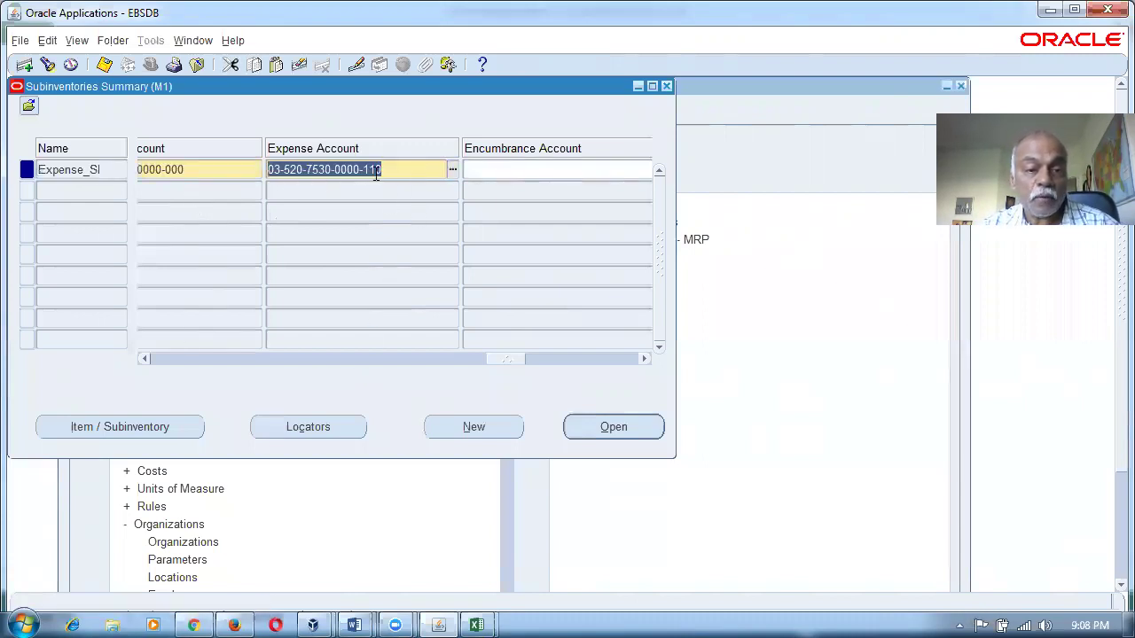
Back in Excel, check the Expense SI subinventory in K6 and the PO charge account in M6.
key("alt+Tab")
left_click(847, 374)
left_click(979, 369)
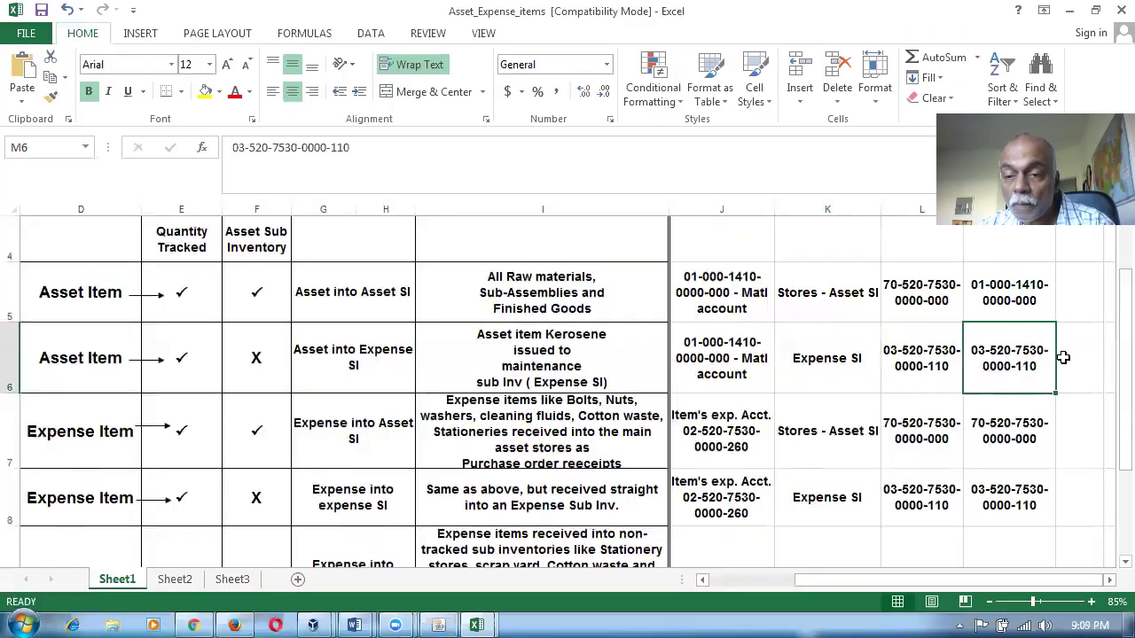
Review the Asset into Expense SI row's accounts in cells J6 through M6.
scroll(1063, 357, "up", 1)
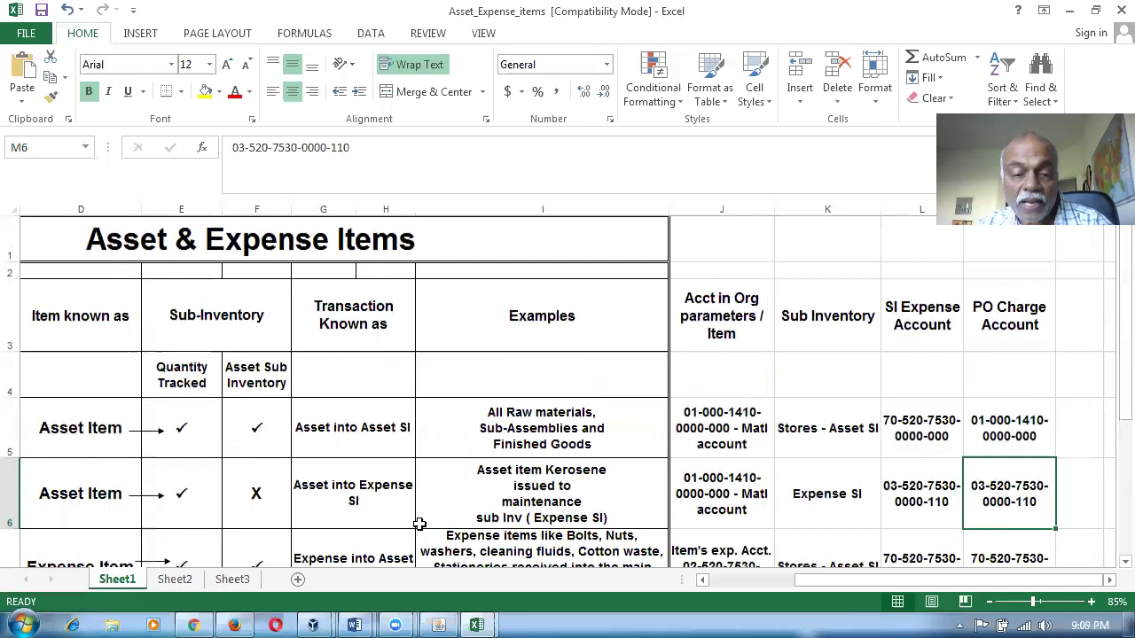
left_click(331, 508)
left_click(822, 518)
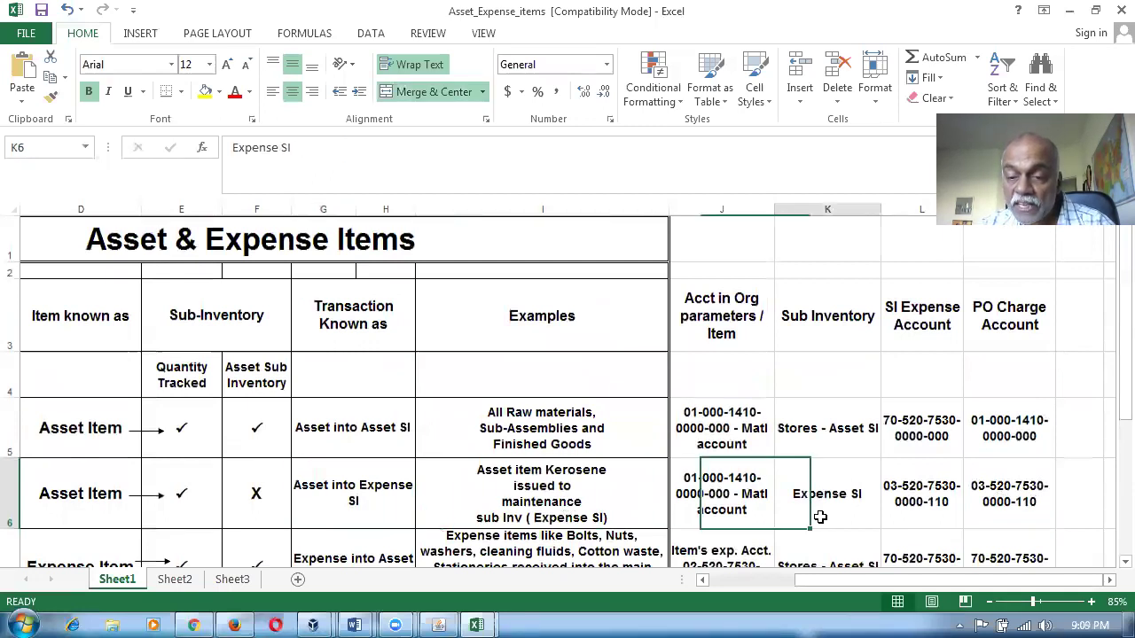
left_click(920, 333)
left_click(945, 487)
left_click(1026, 502)
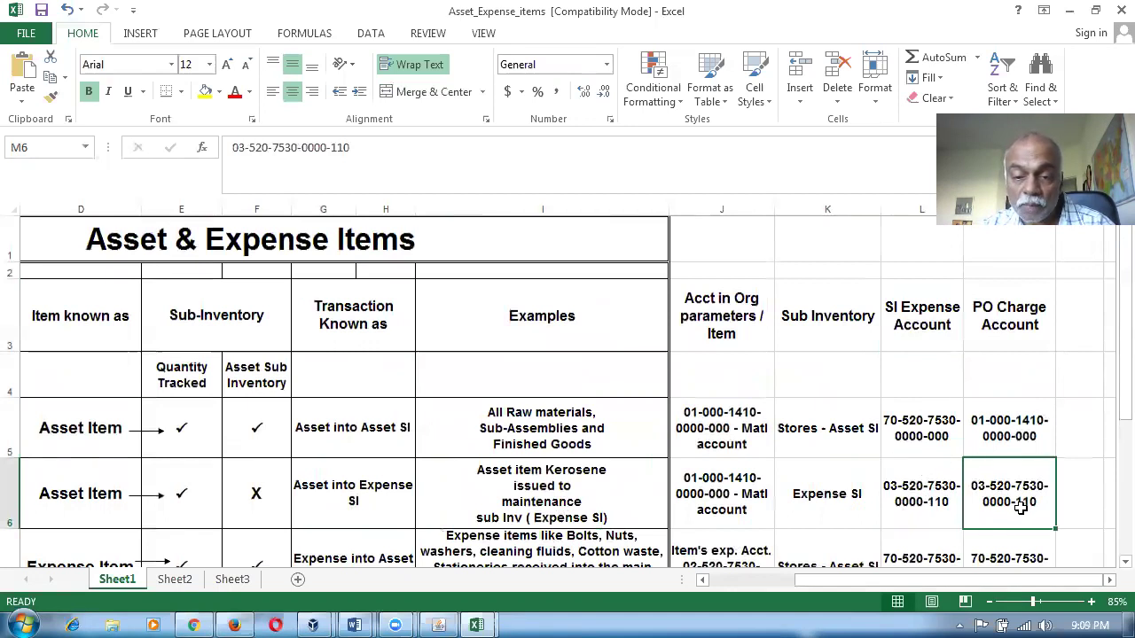
left_click_drag(720, 486, 1020, 498)
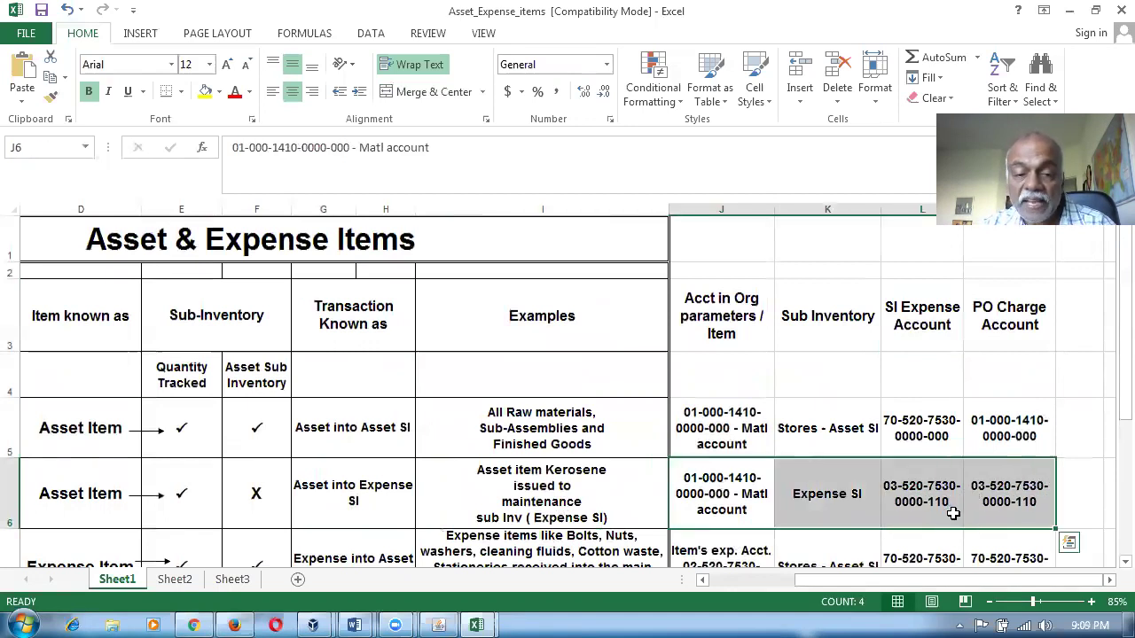
scroll(953, 513, "down", 1)
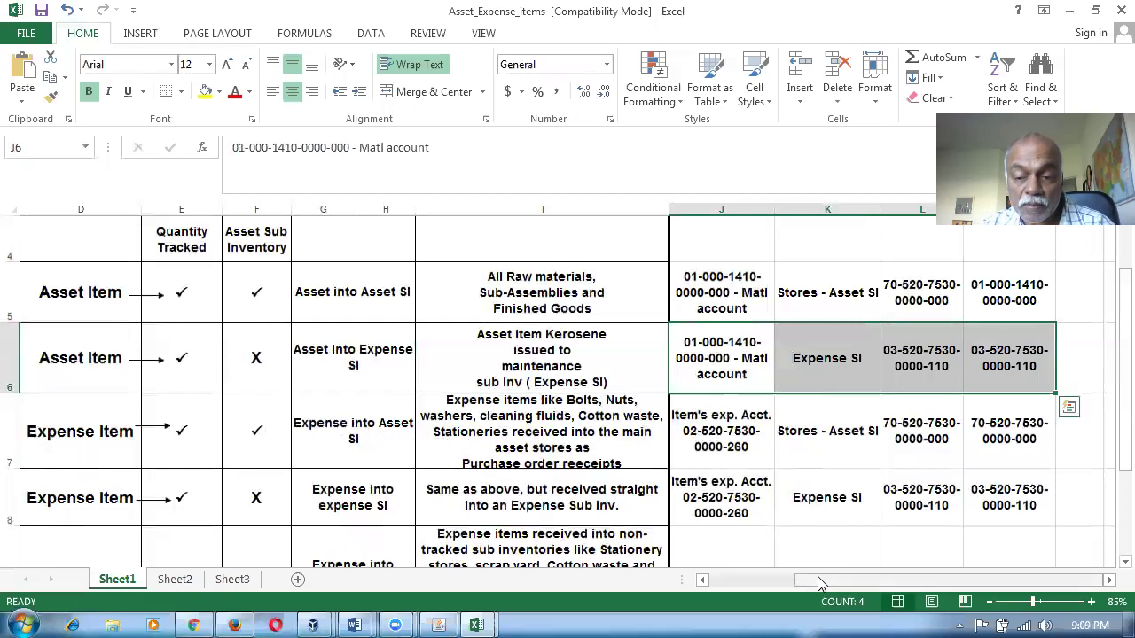
left_click_drag(820, 582, 734, 581)
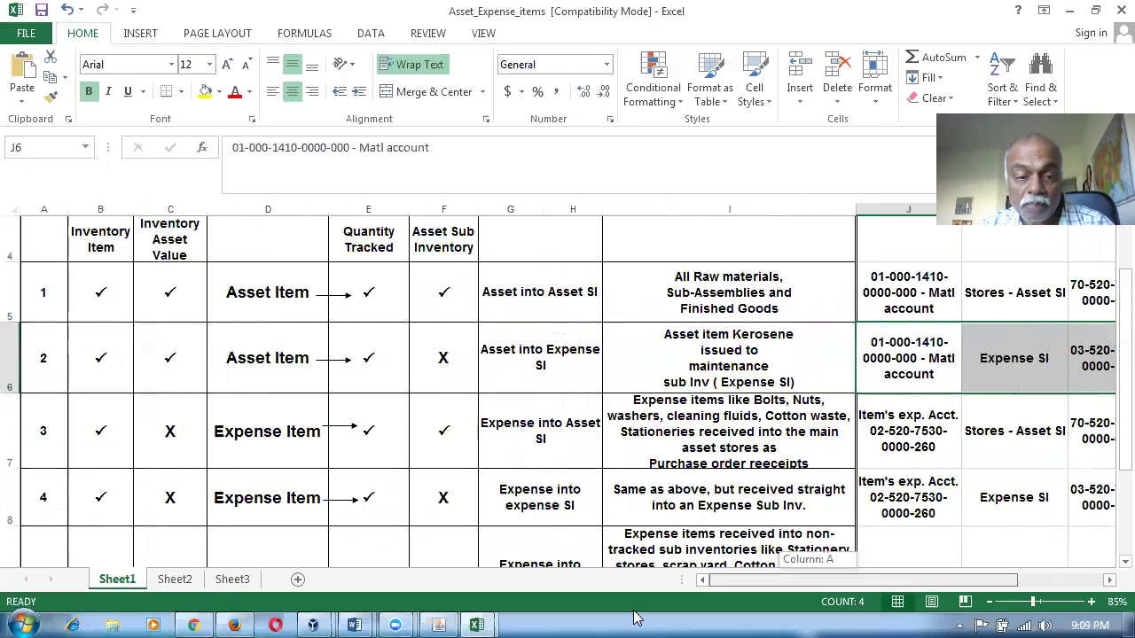
left_click(170, 438)
left_click(246, 444)
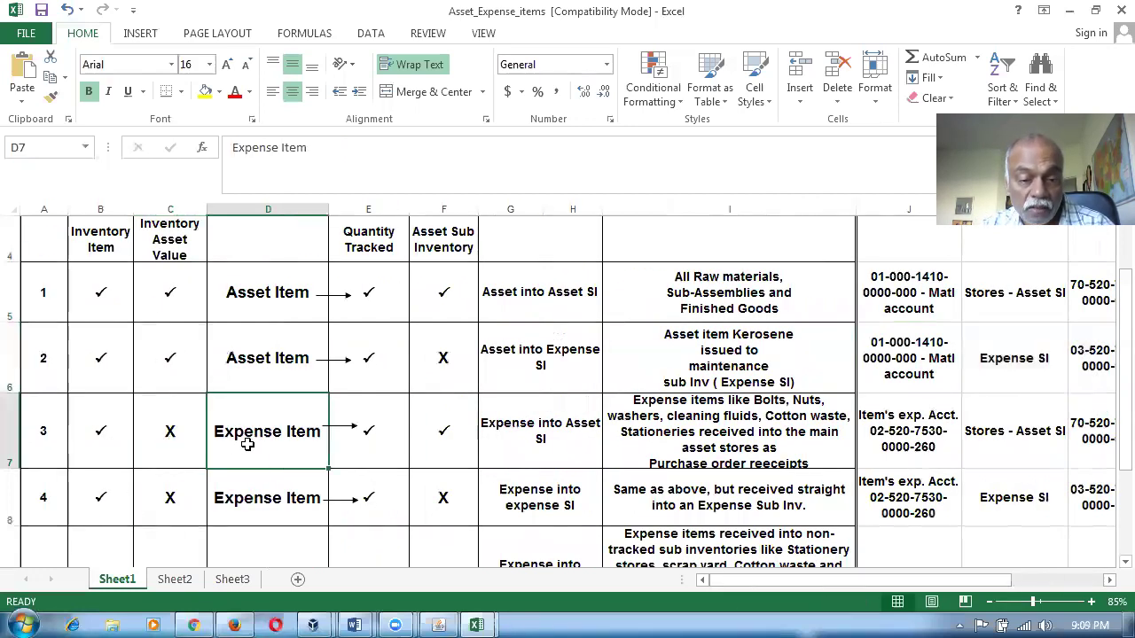
left_click(540, 441)
left_click_drag(893, 580, 1029, 576)
left_click(742, 436)
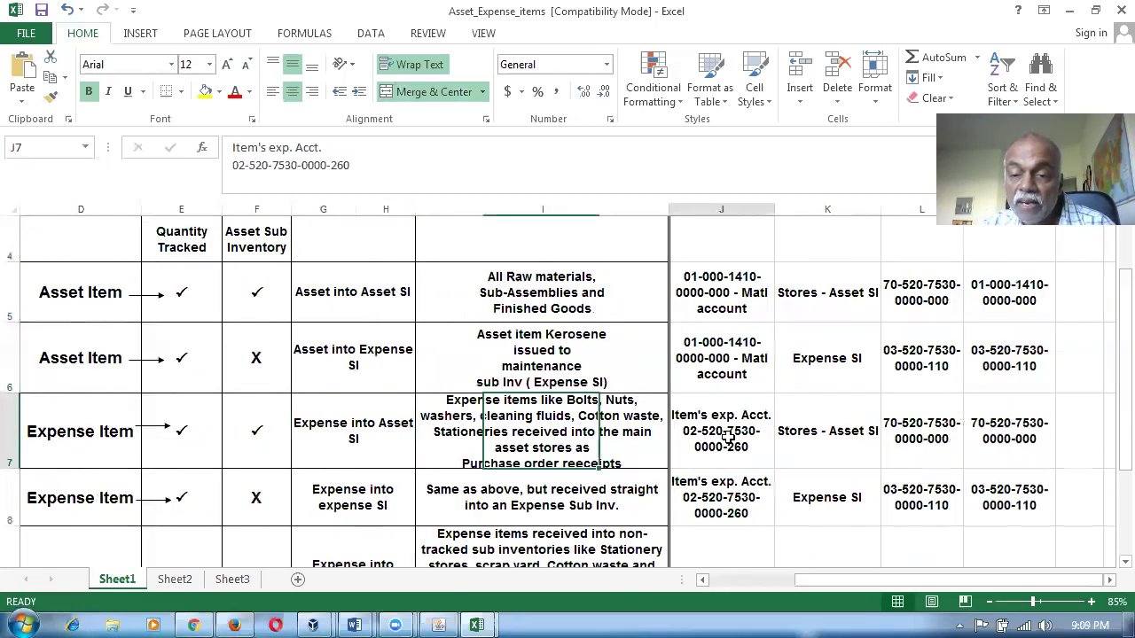
left_click(841, 308)
left_click(935, 293)
left_click(915, 448)
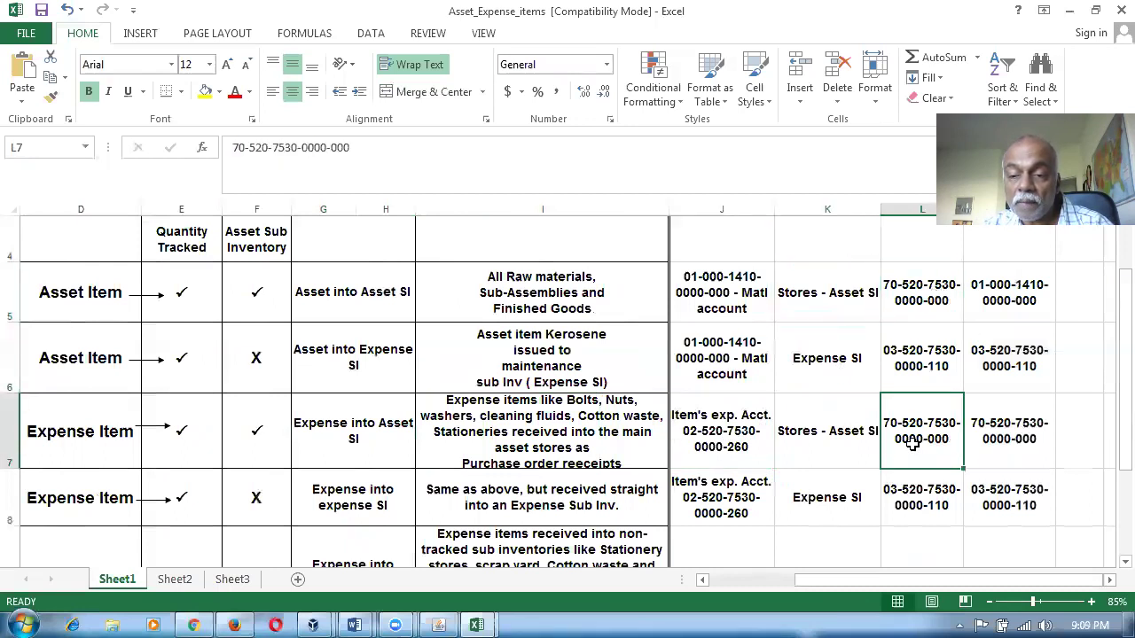
left_click(990, 450)
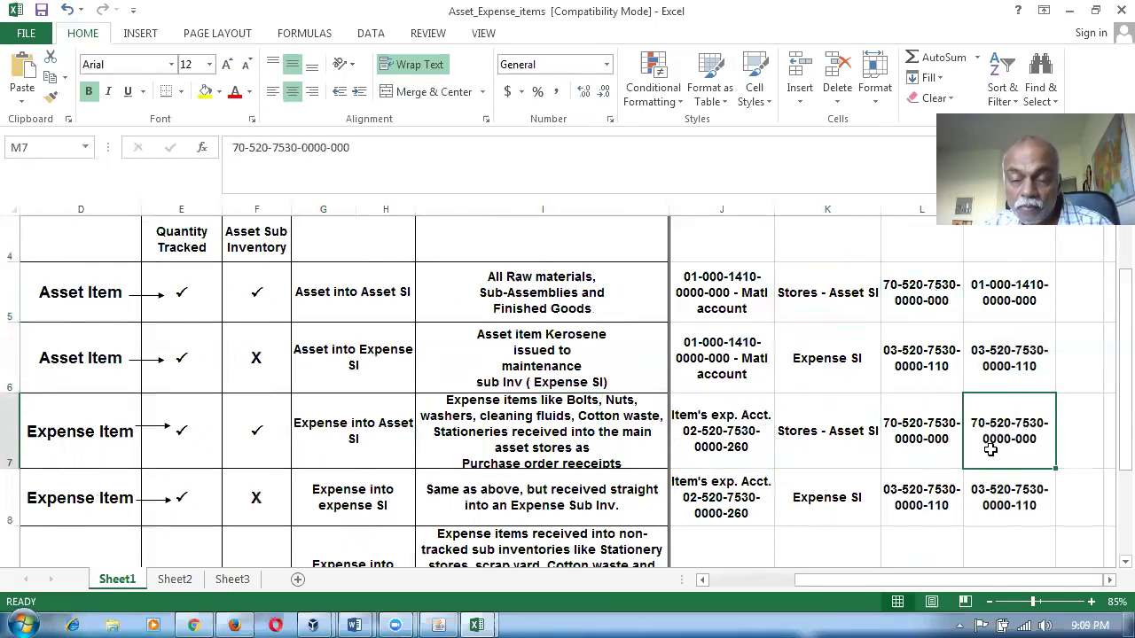
left_click(723, 454)
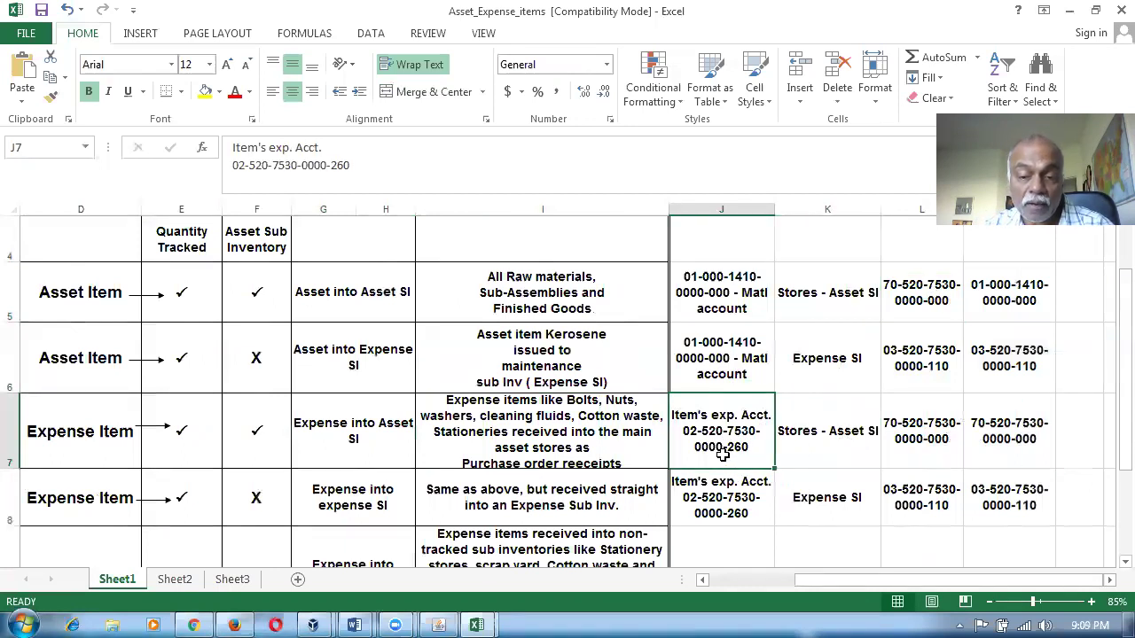
Close the Subinventories Summary in Oracle and go to Items > Organization Items.
key("alt+Tab")
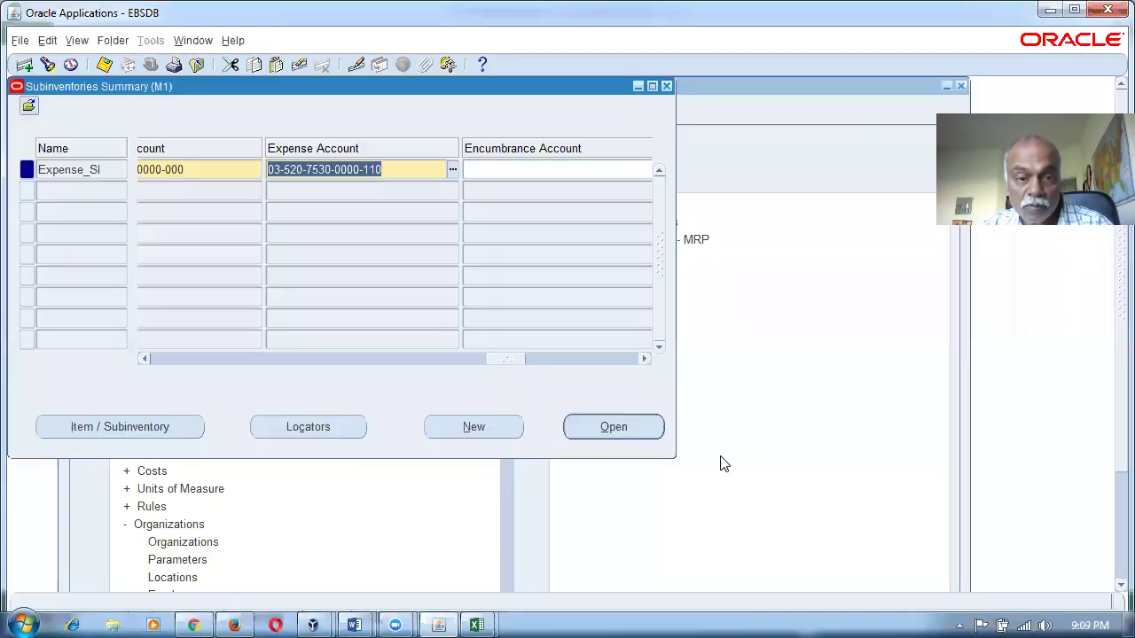
left_click(669, 86)
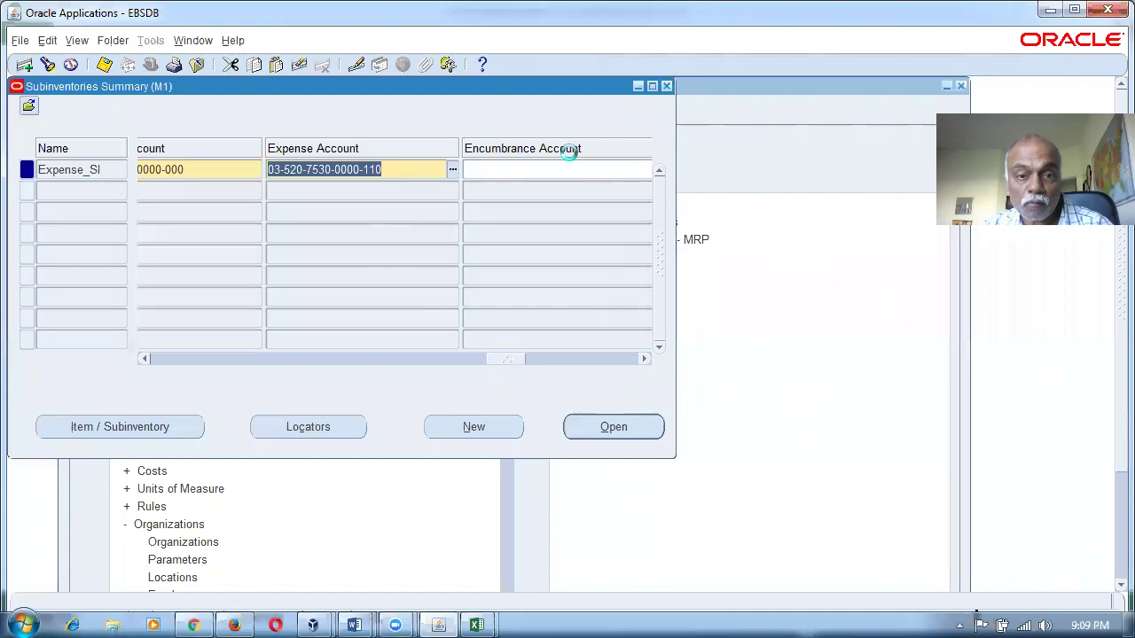
left_click(93, 339)
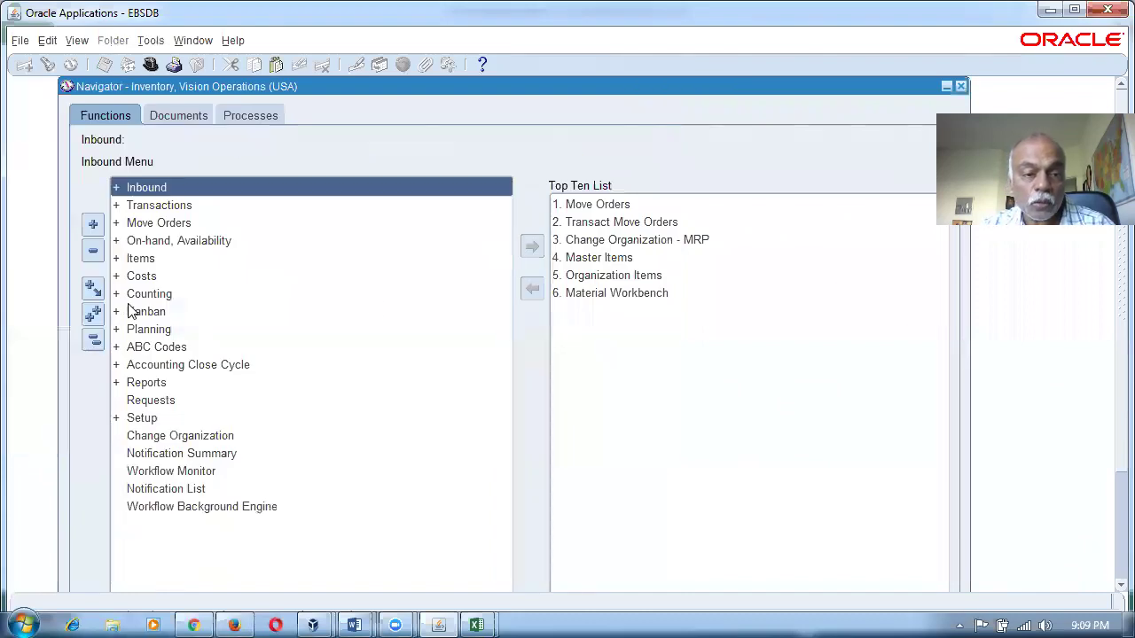
double_click(165, 258)
double_click(182, 294)
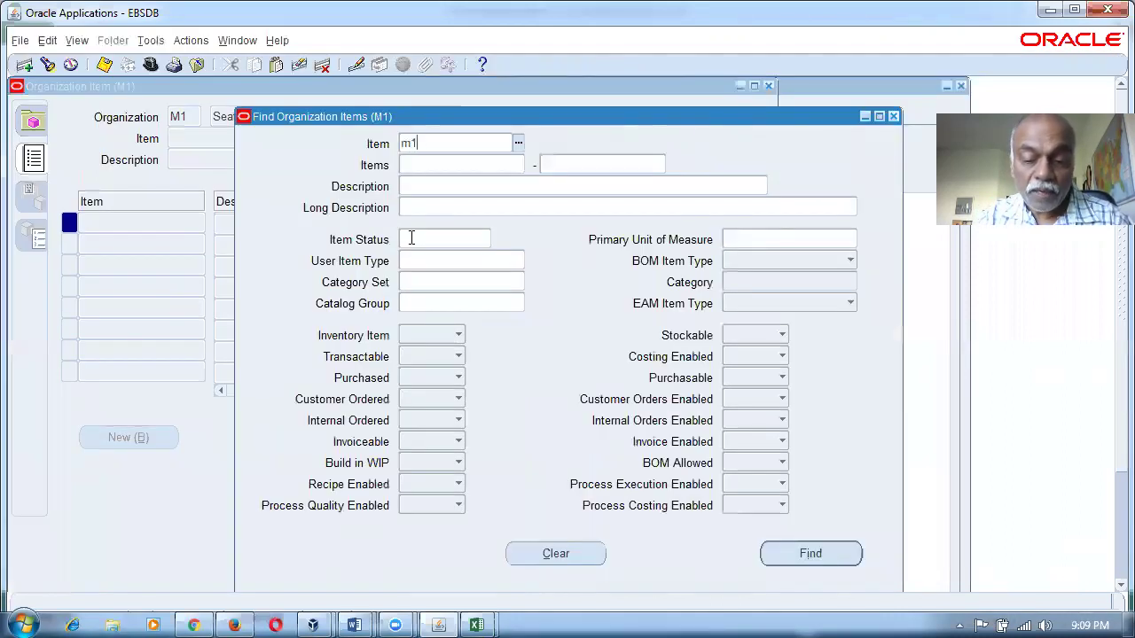
type("m10%ex%")
key("Tab")
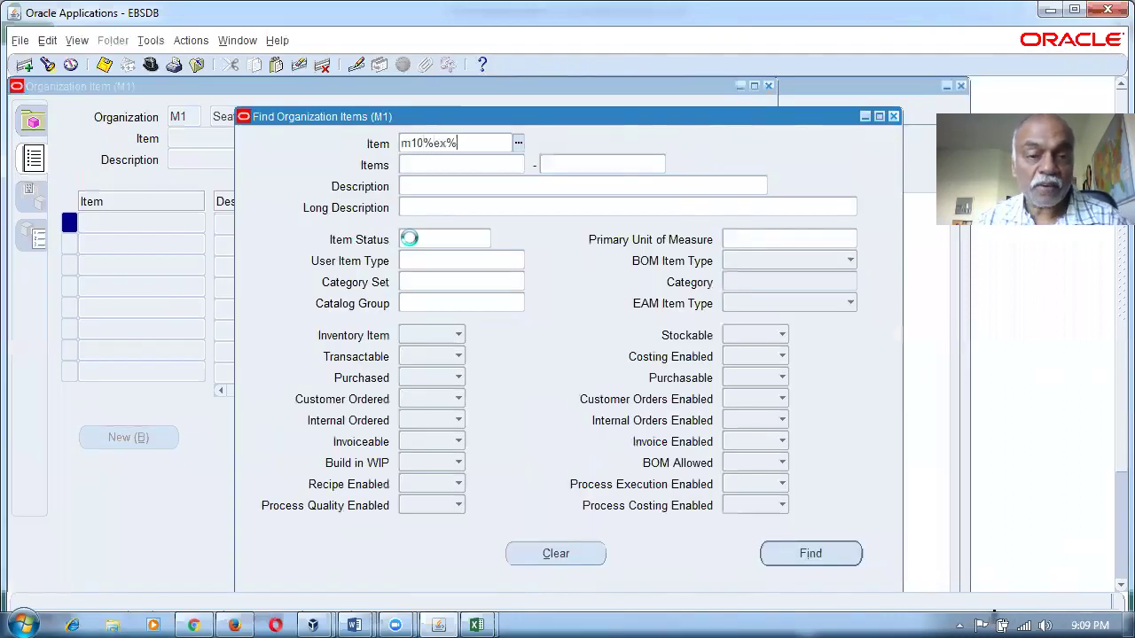
left_click(837, 560)
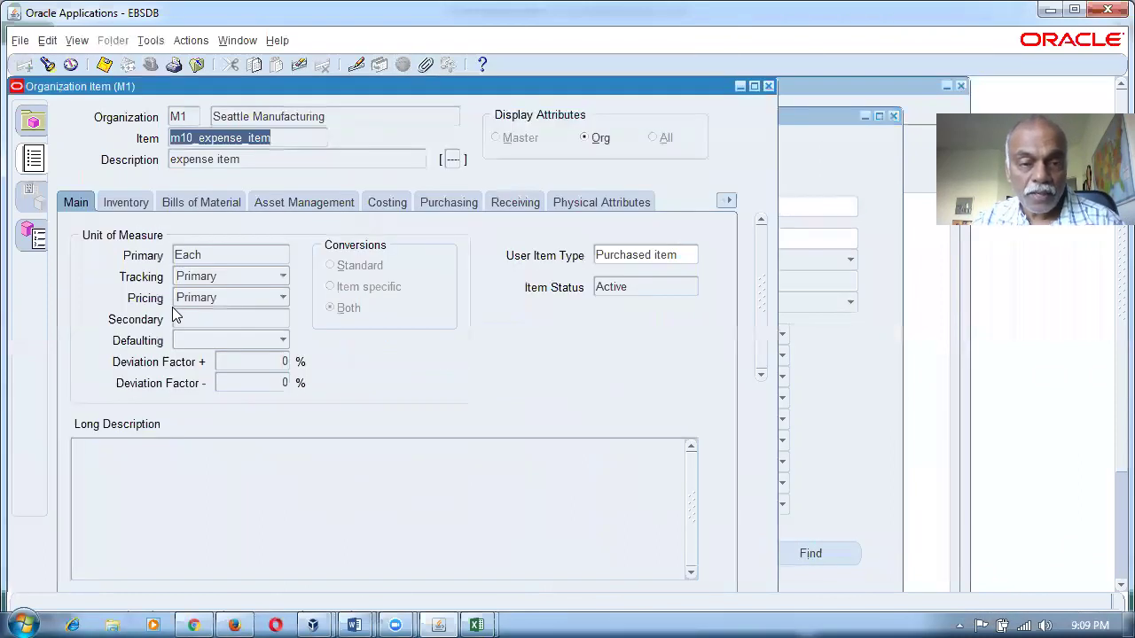
left_click(446, 202)
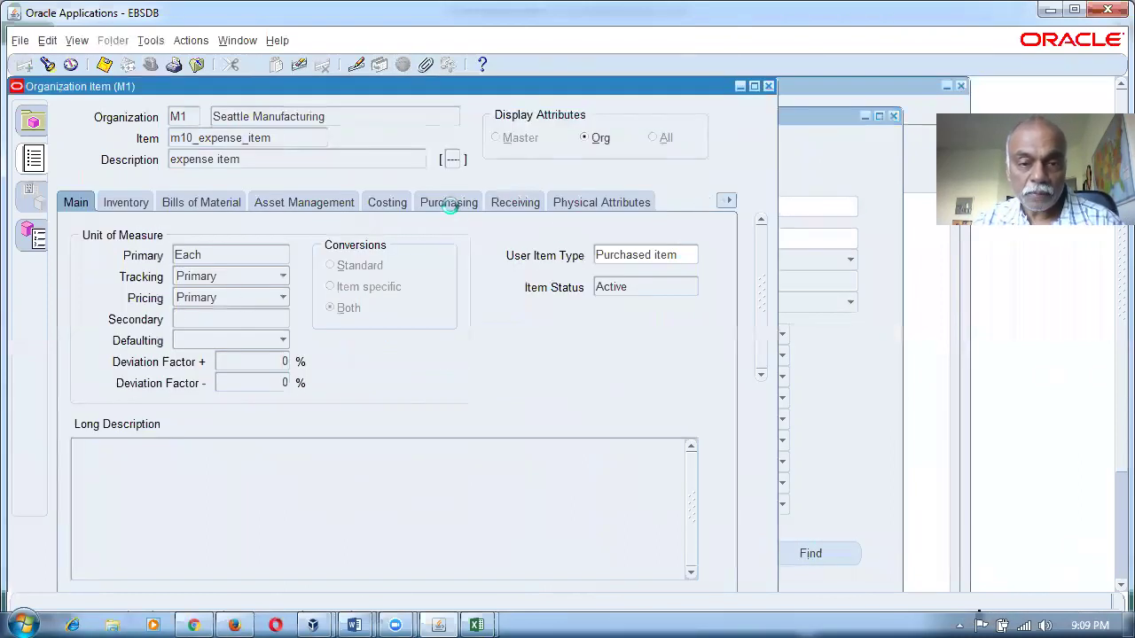
left_click(412, 512)
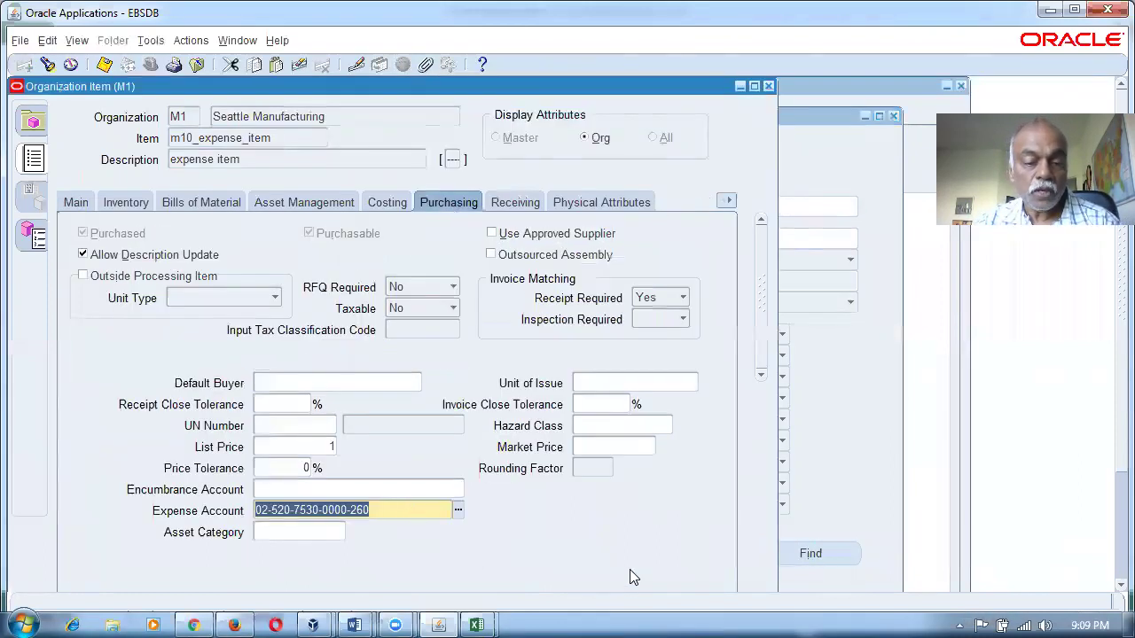
scroll(630, 557, "down", 1)
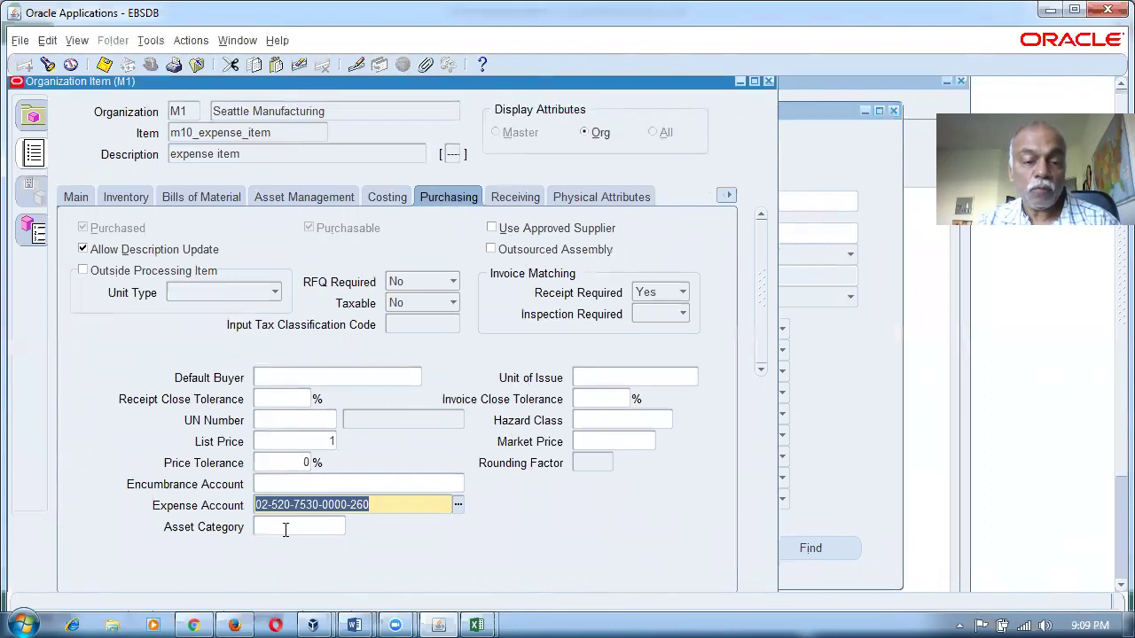
key("alt+Tab")
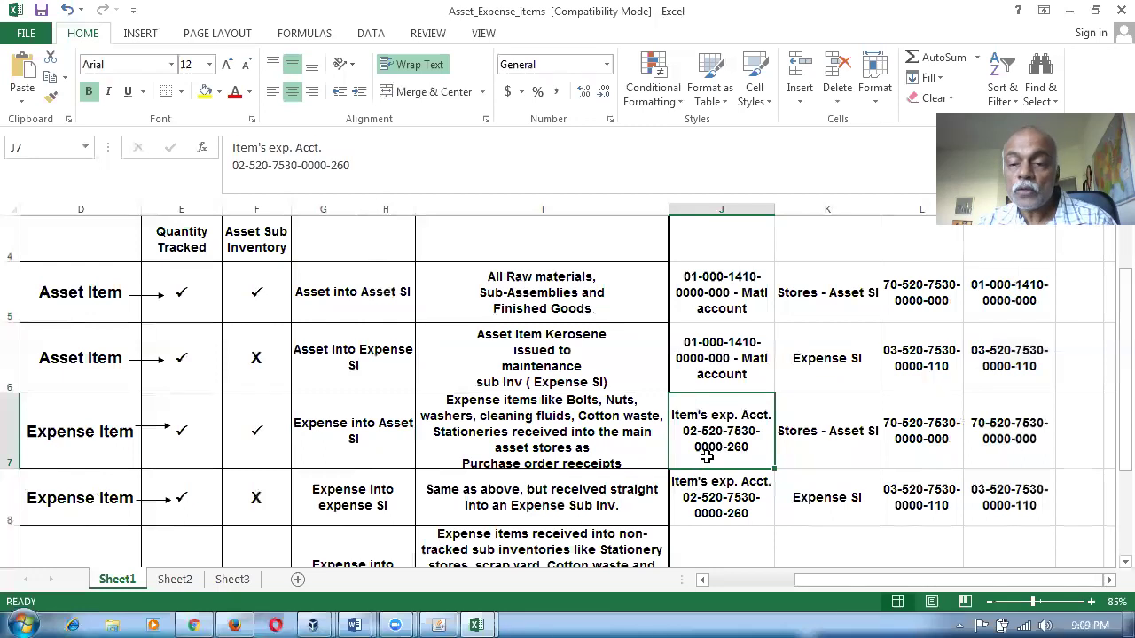
Compare the Expense into Asset SI row's accounts in cells J7, K7, L7 and M7.
left_click(838, 441)
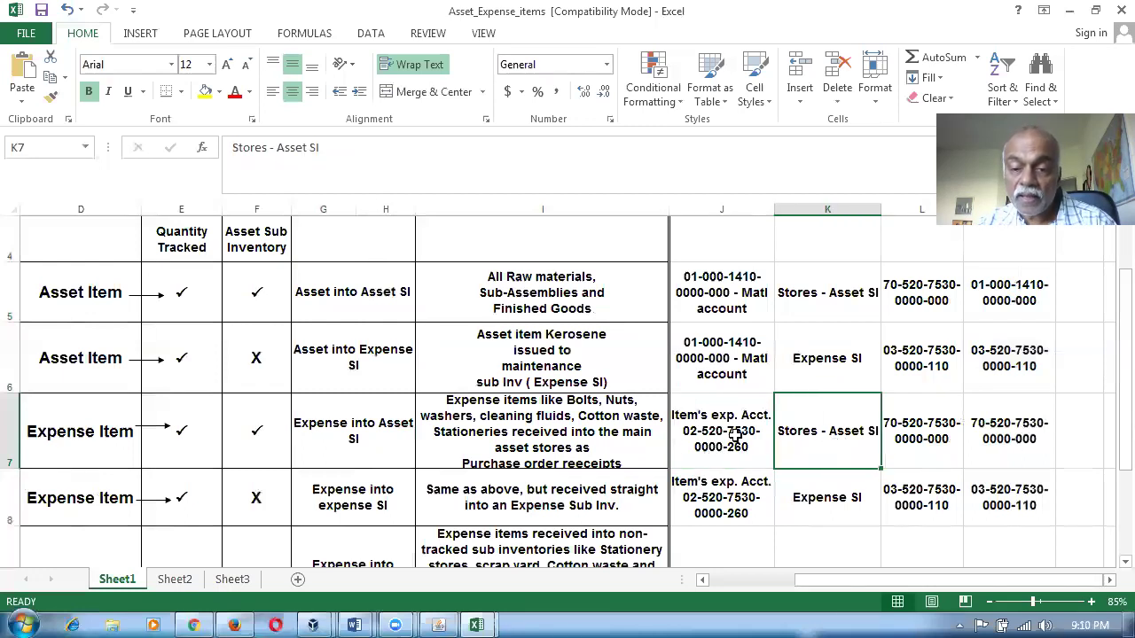
left_click(700, 435)
left_click(999, 437)
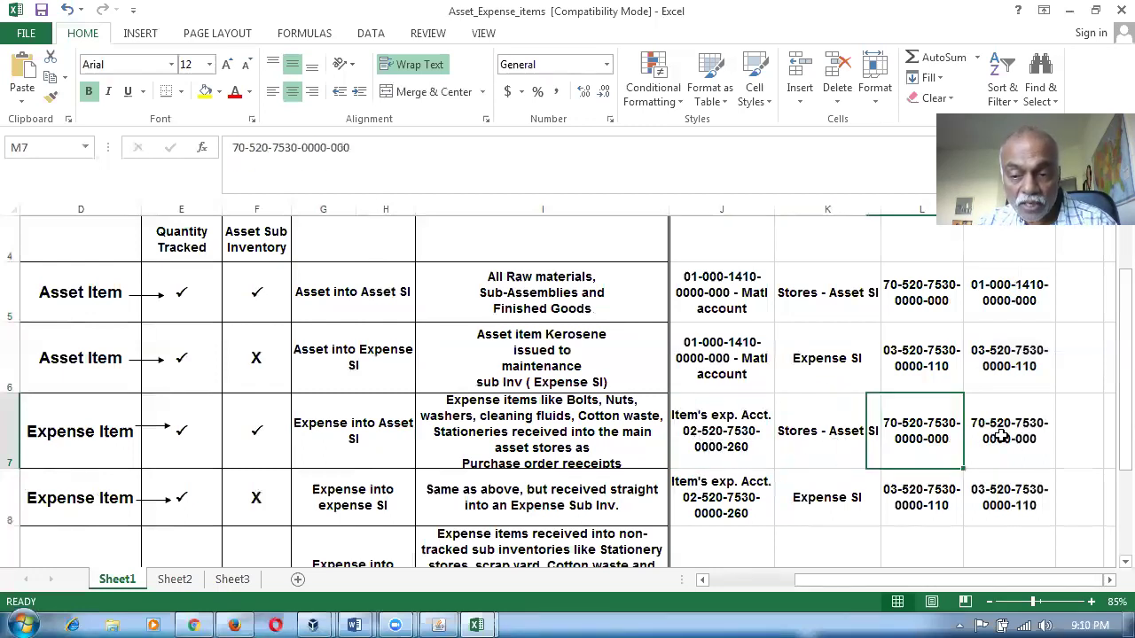
left_click(832, 450)
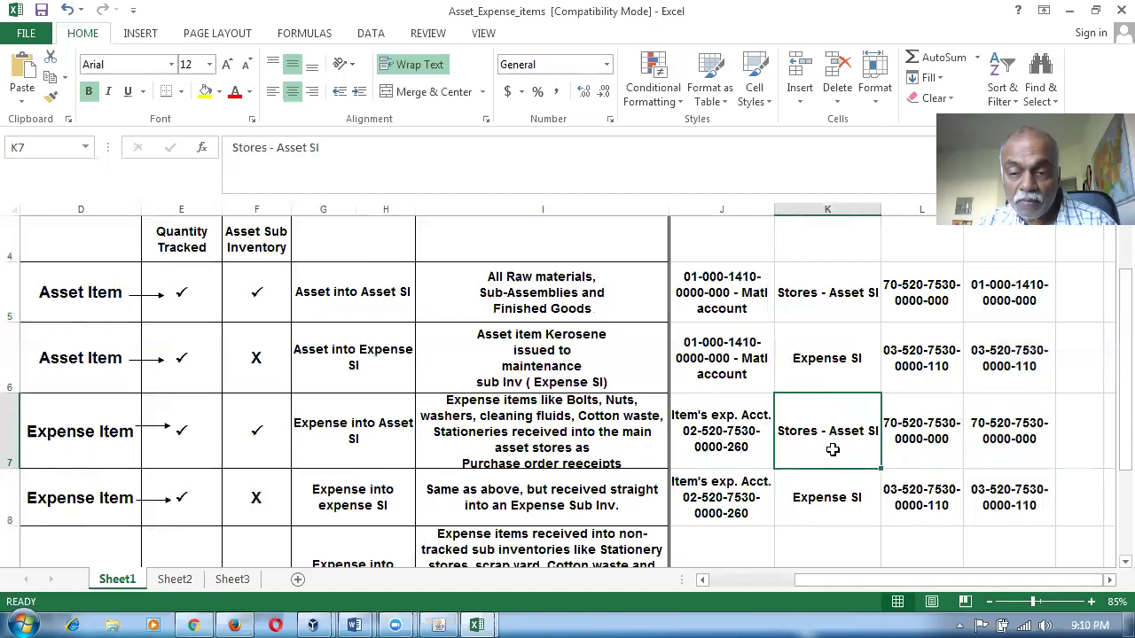
left_click(897, 452)
left_click(1001, 452)
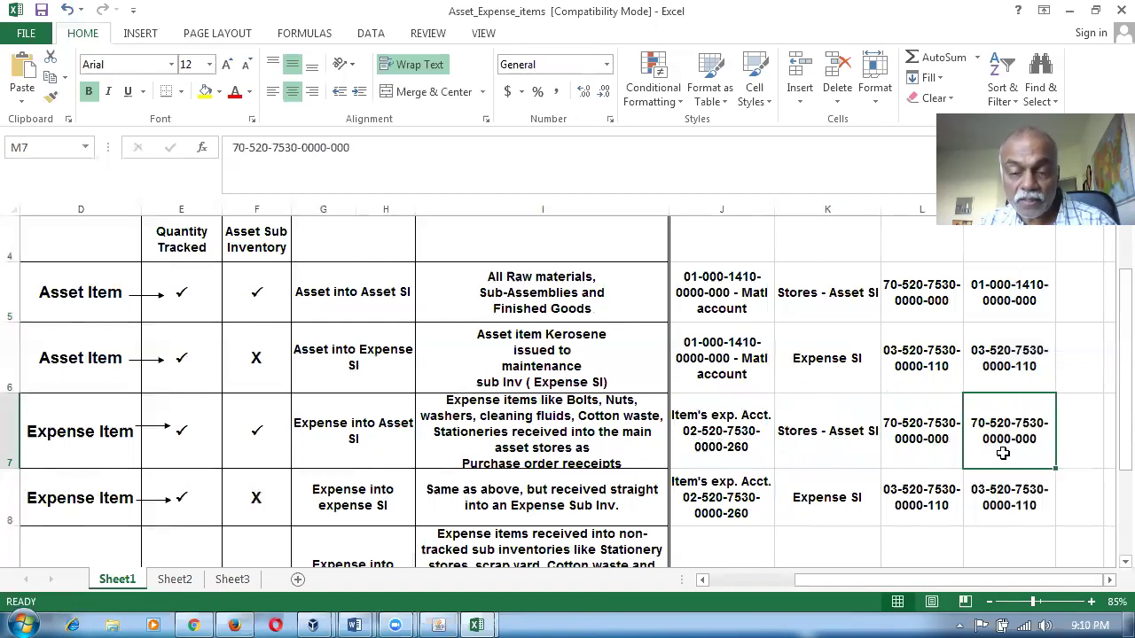
Check row 8's K8, L8 and M8 accounts, select J5:M8, and return to Oracle.
left_click(849, 505)
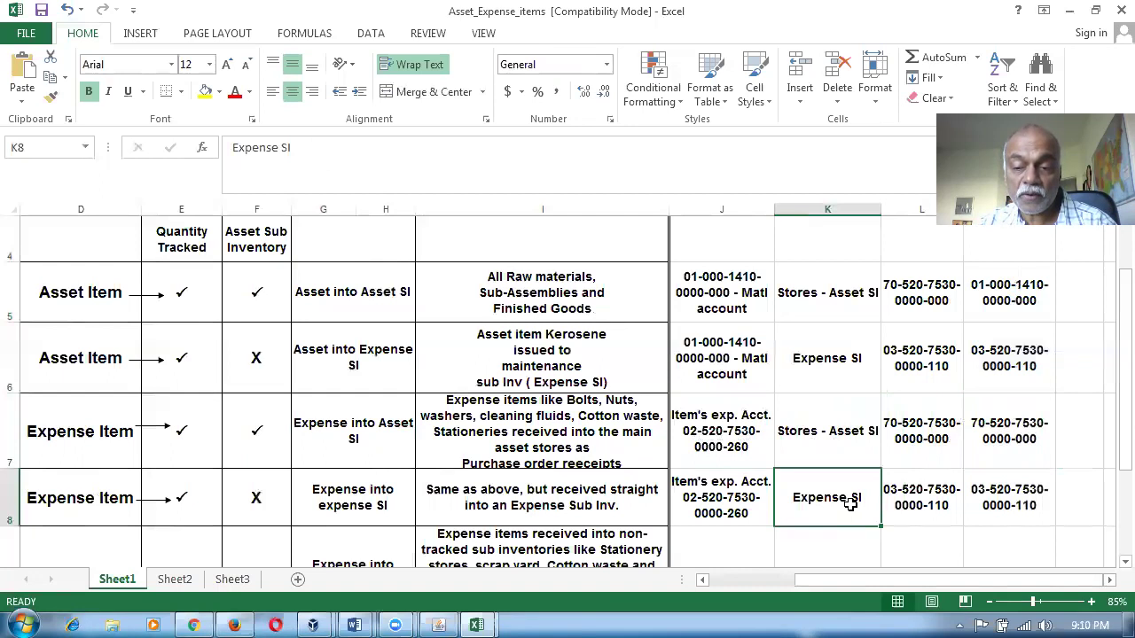
left_click(903, 507)
left_click(1008, 487)
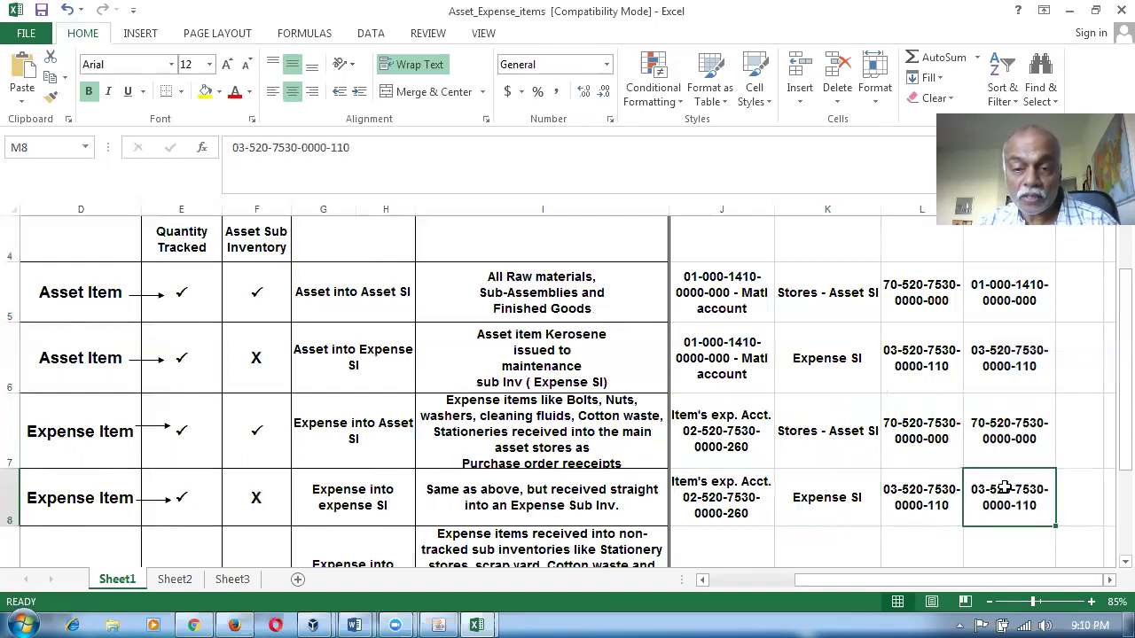
left_click_drag(683, 300, 1031, 488)
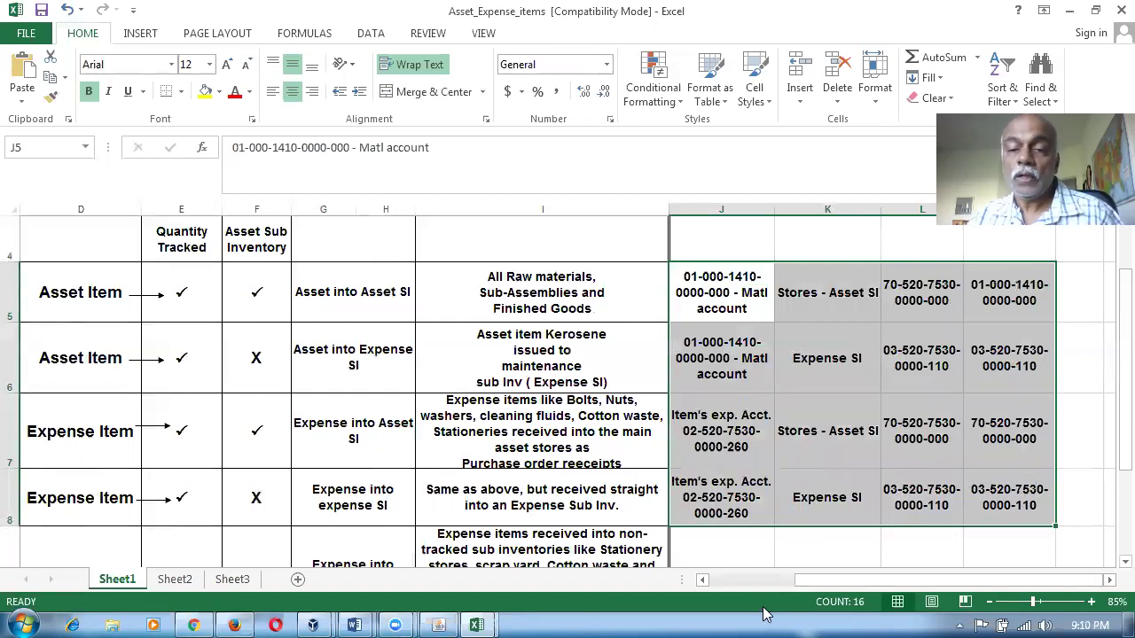
key("alt+Tab")
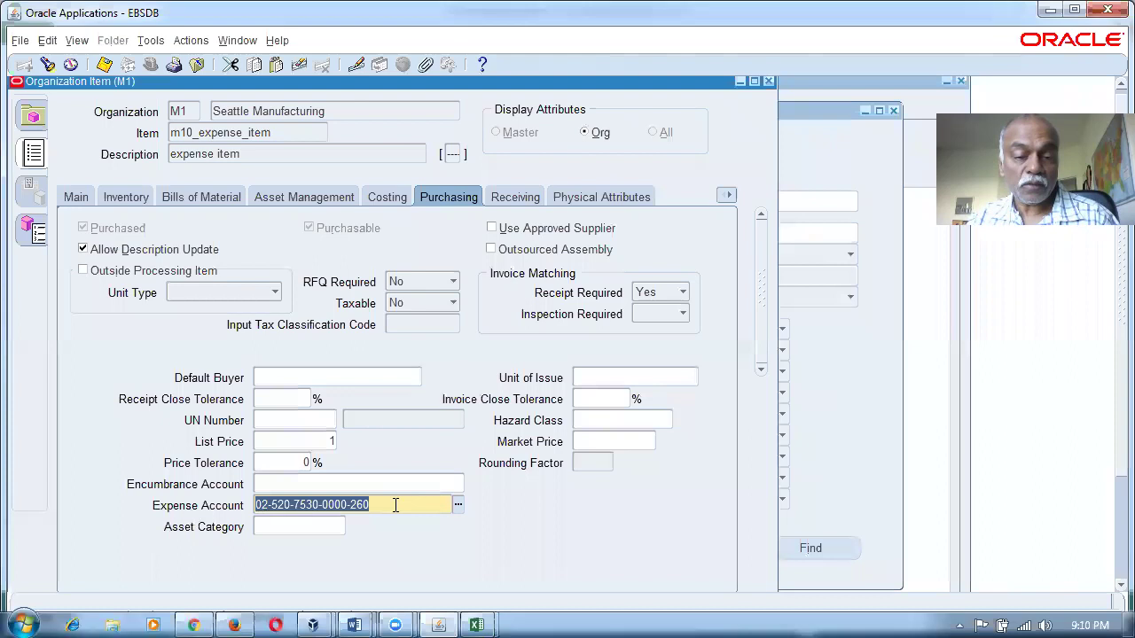
Close the item form and start a new purchase order for supplier m10_sup1.
left_click(768, 82)
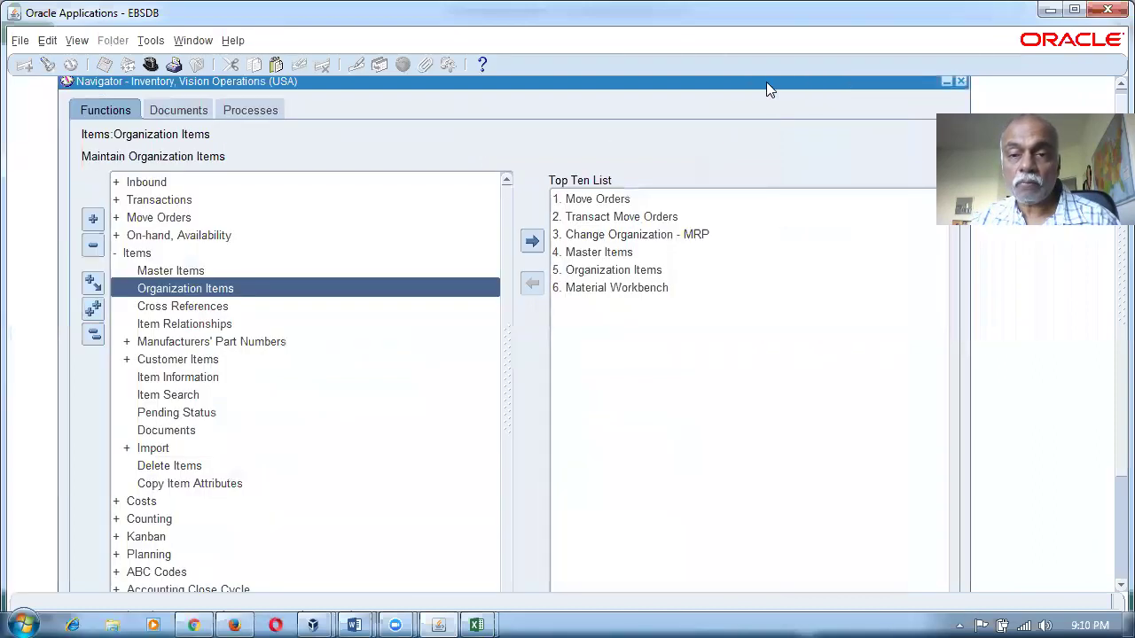
left_click(93, 335)
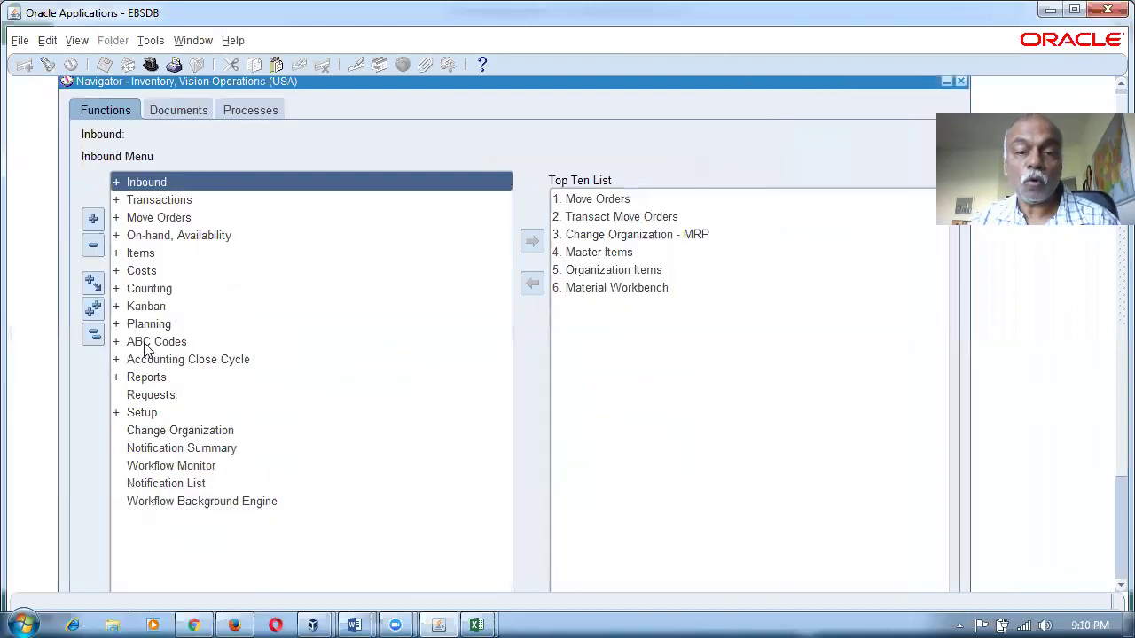
left_click(223, 342)
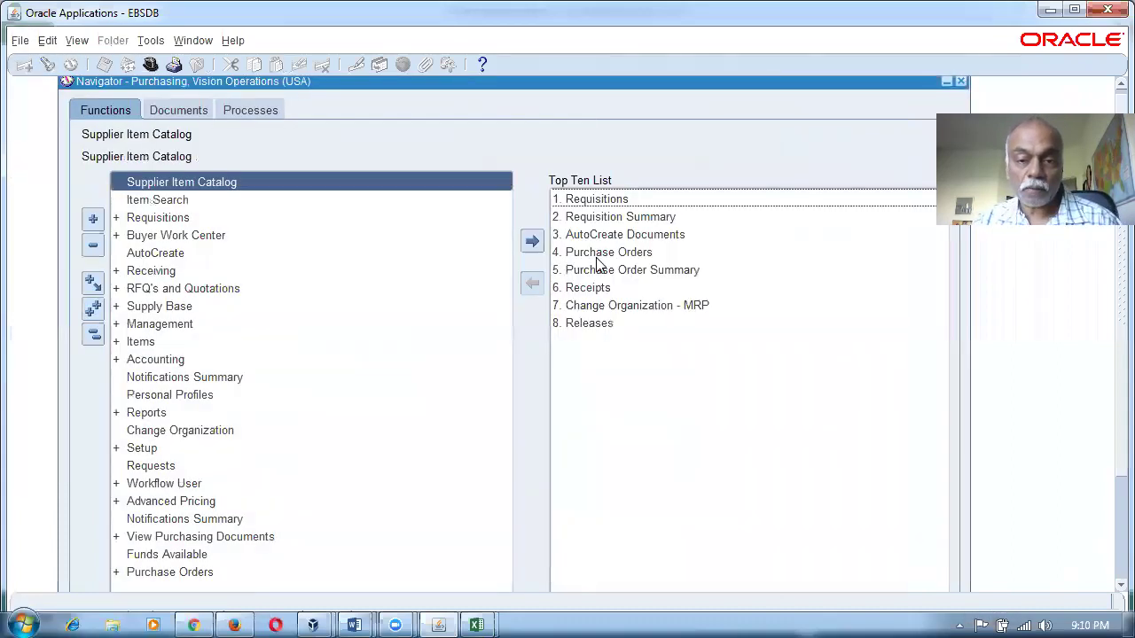
double_click(592, 255)
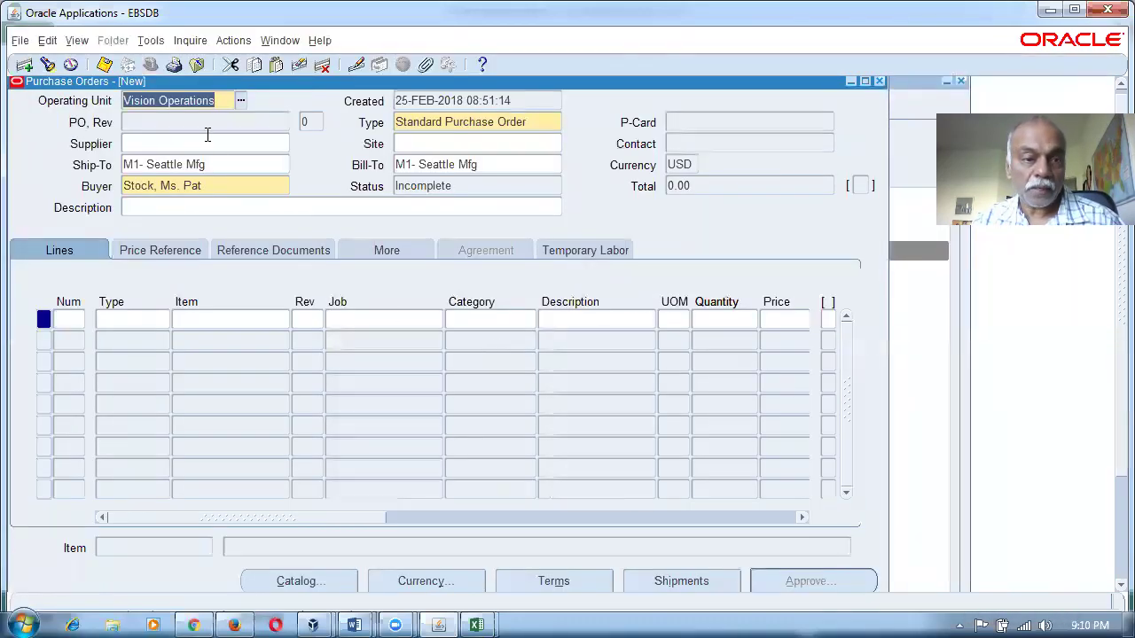
left_click(257, 142)
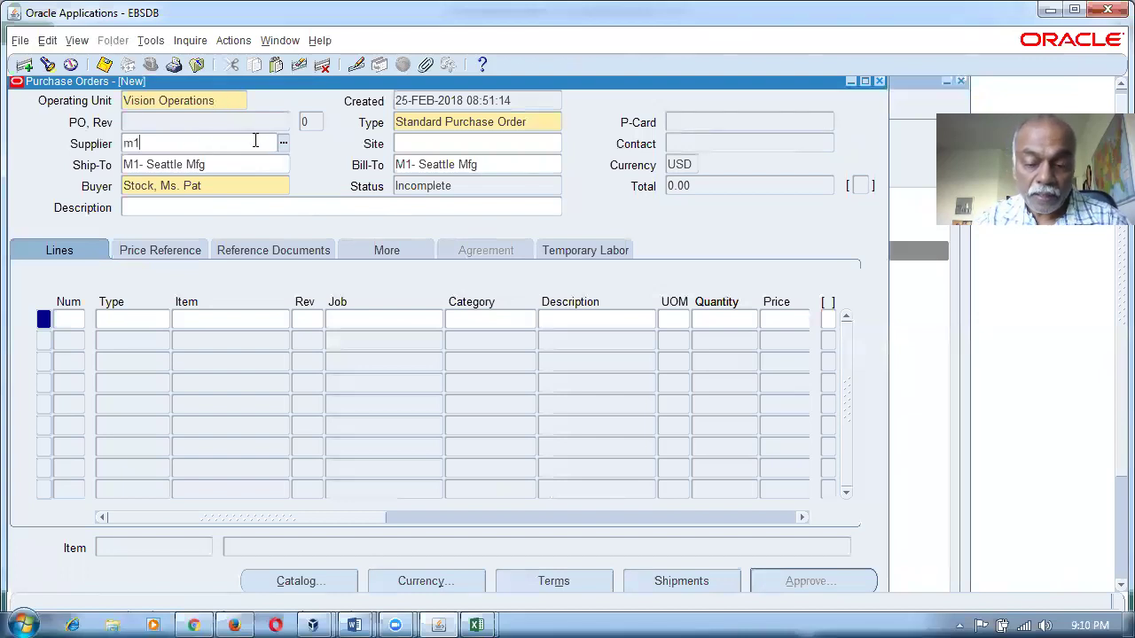
type("m10")
key("Tab")
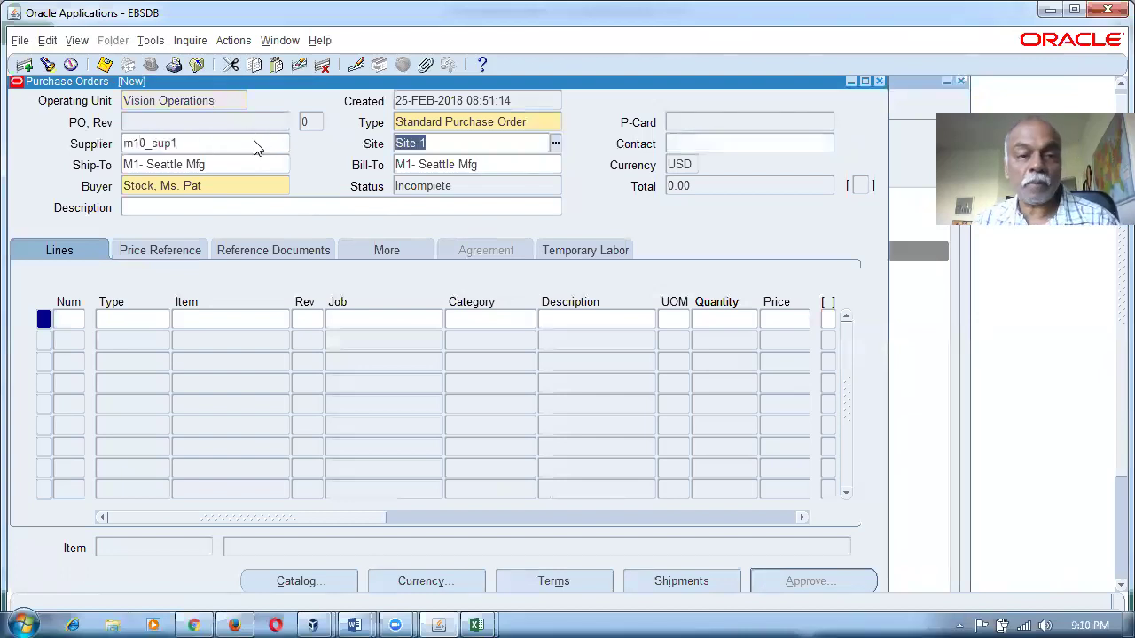
Add line 1 for 100 of m10_asset_item and bring up its shipments.
left_click(256, 327)
type("m10%")
key("Tab")
double_click(262, 342)
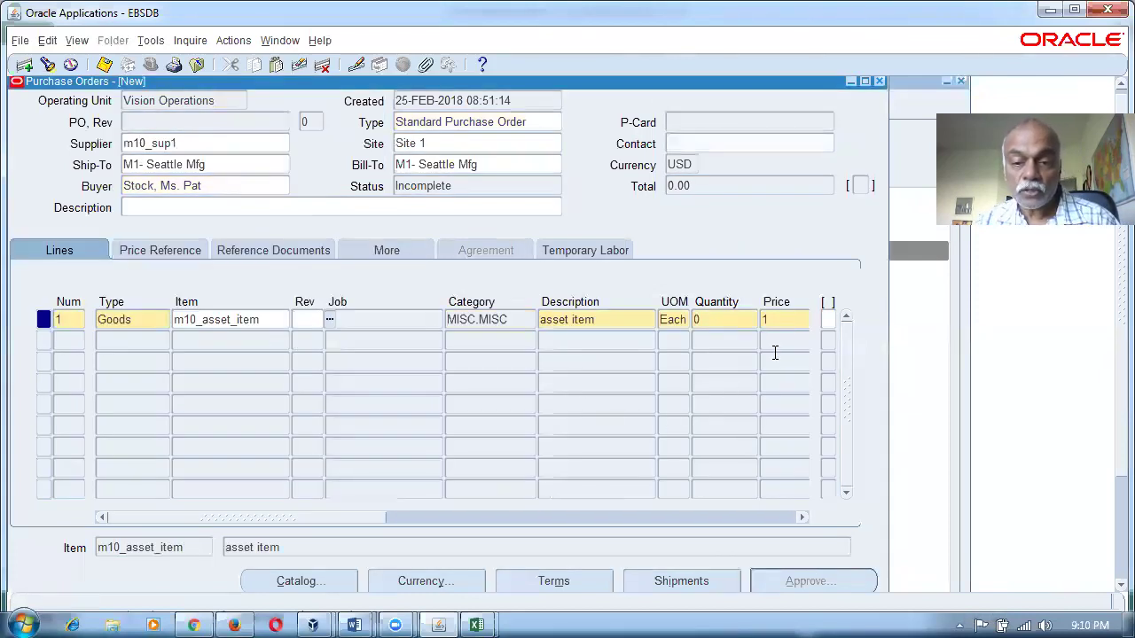
left_click(744, 325)
type("100")
key("Tab")
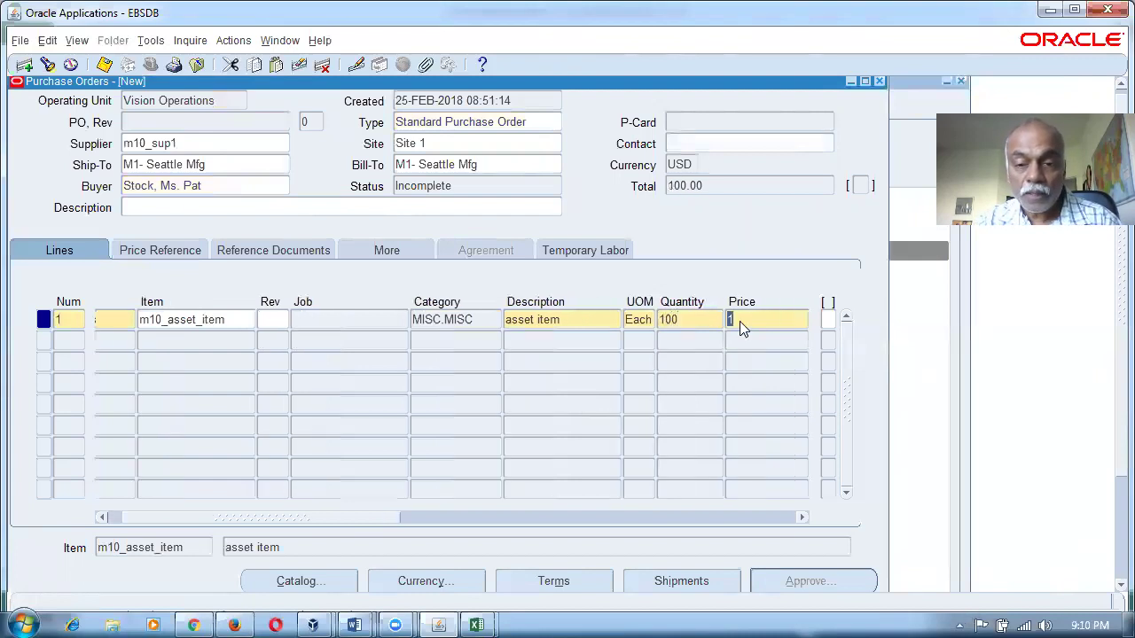
key("alt+s")
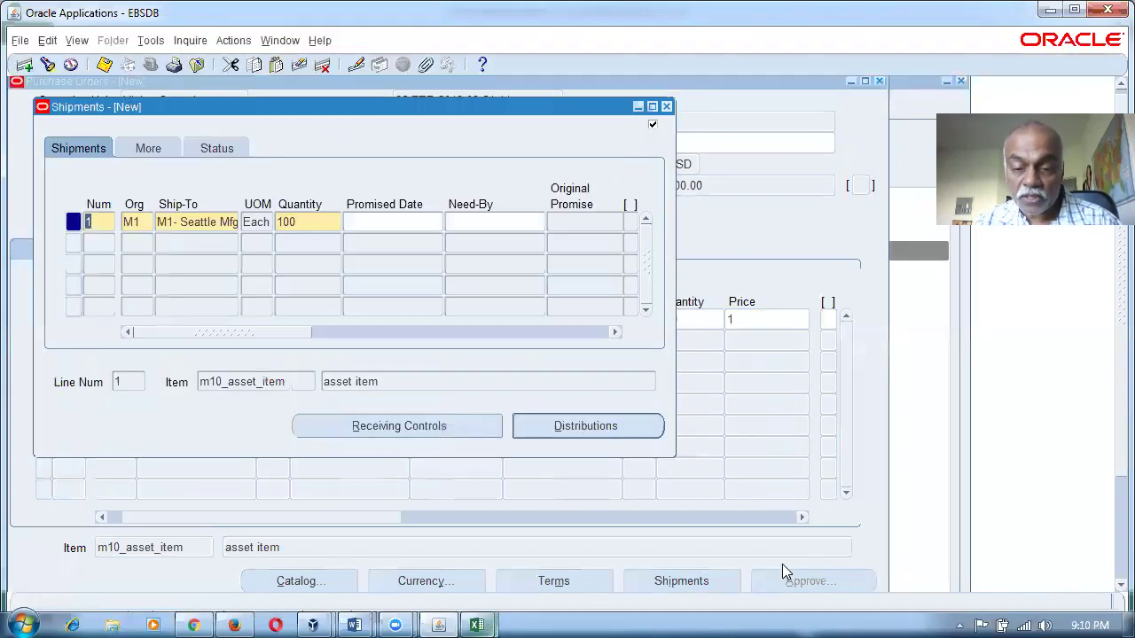
Set shipment 1's promised date to 25-FEB-2018.
left_click(397, 223)
type("25-FEB-2018")
key("Tab")
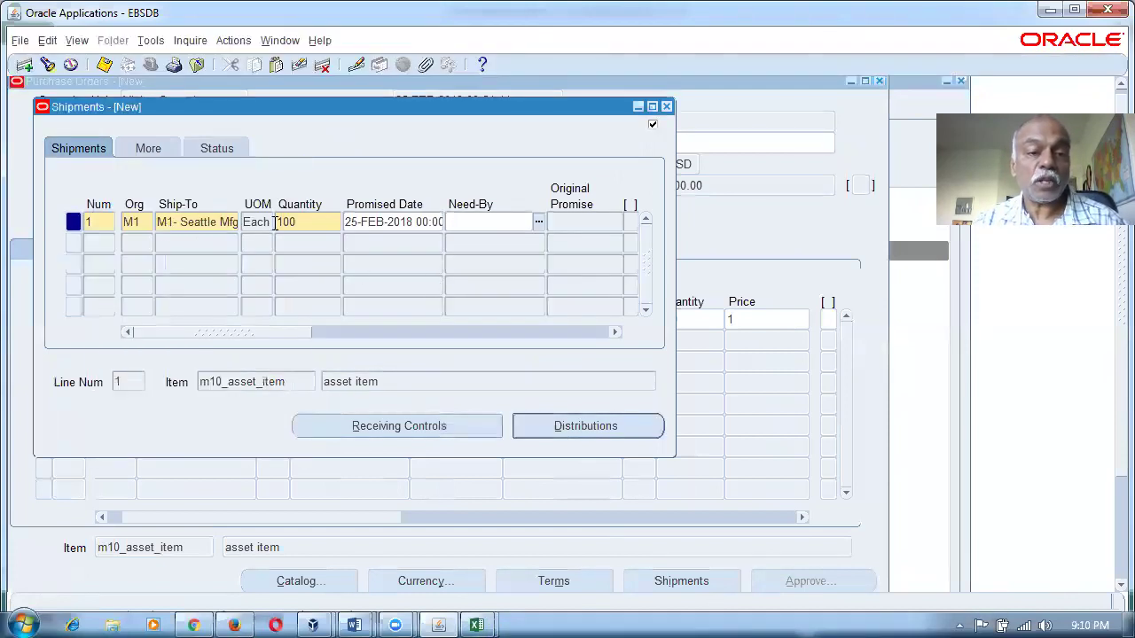
Set distribution 1's subinventory to Stores, then check the expected subinventory in Excel's K5.
left_click(587, 427)
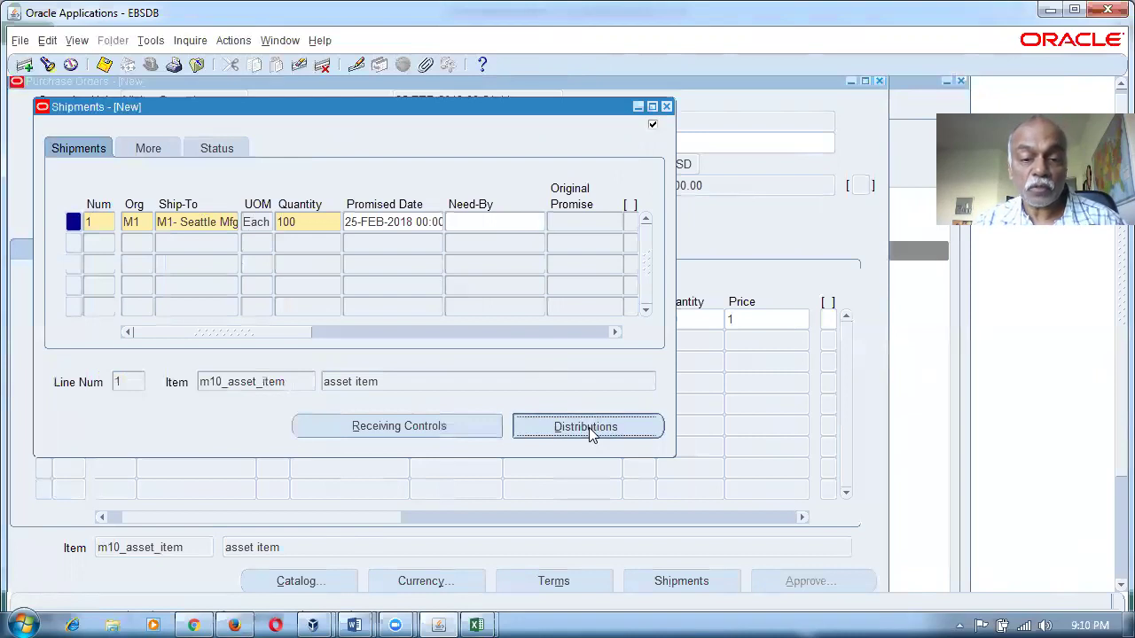
left_click_drag(345, 338, 403, 337)
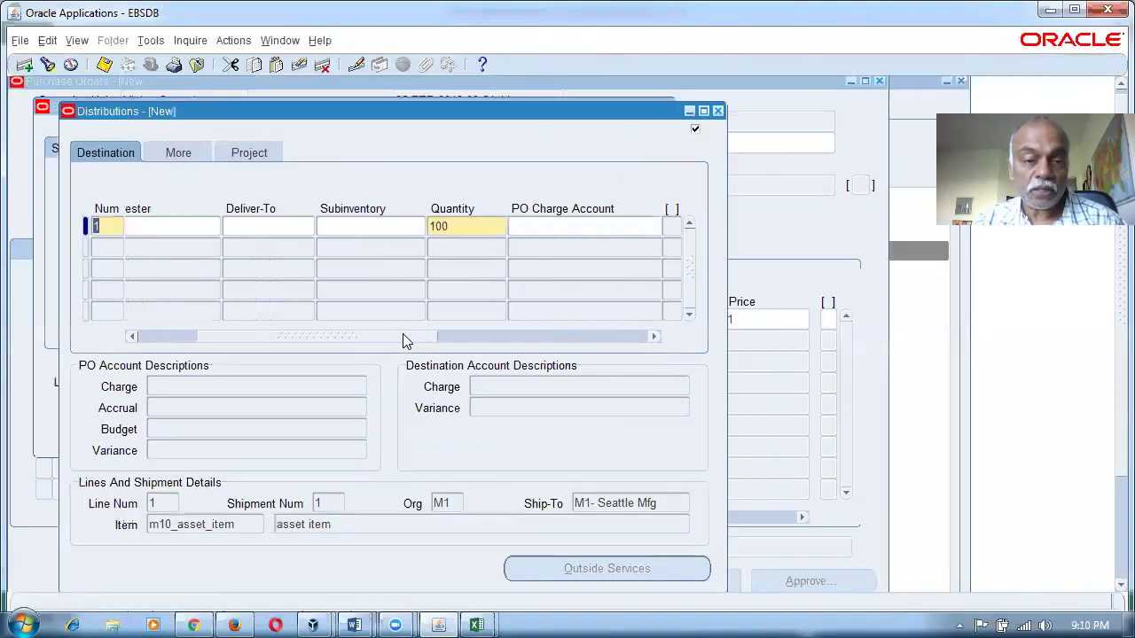
left_click(380, 226)
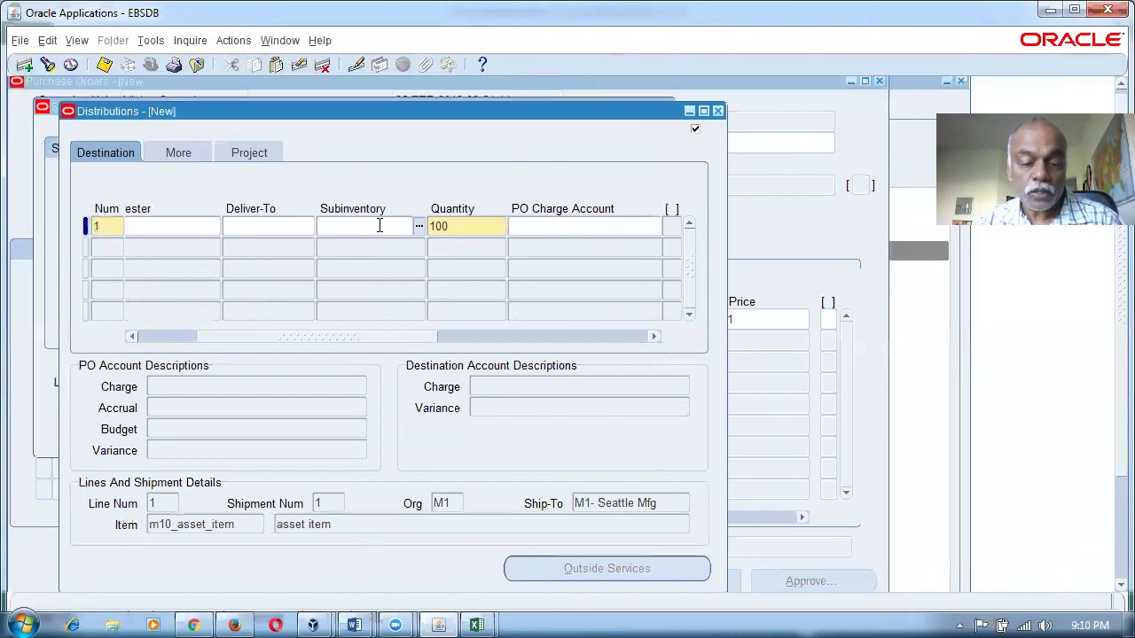
key("Tab")
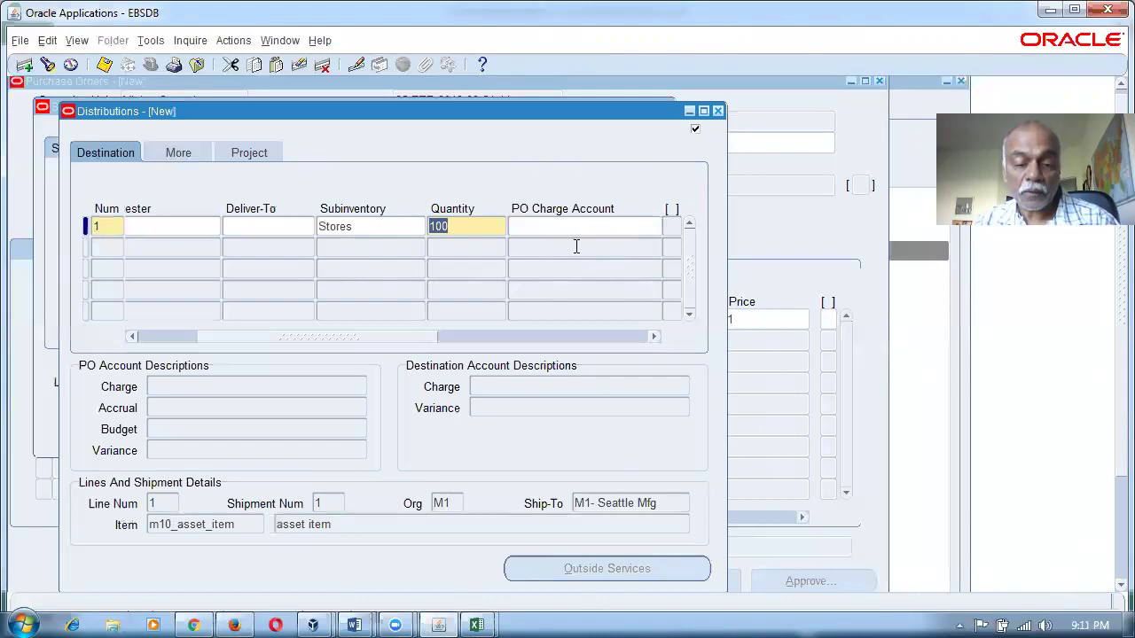
key("alt+Tab")
left_click(800, 294)
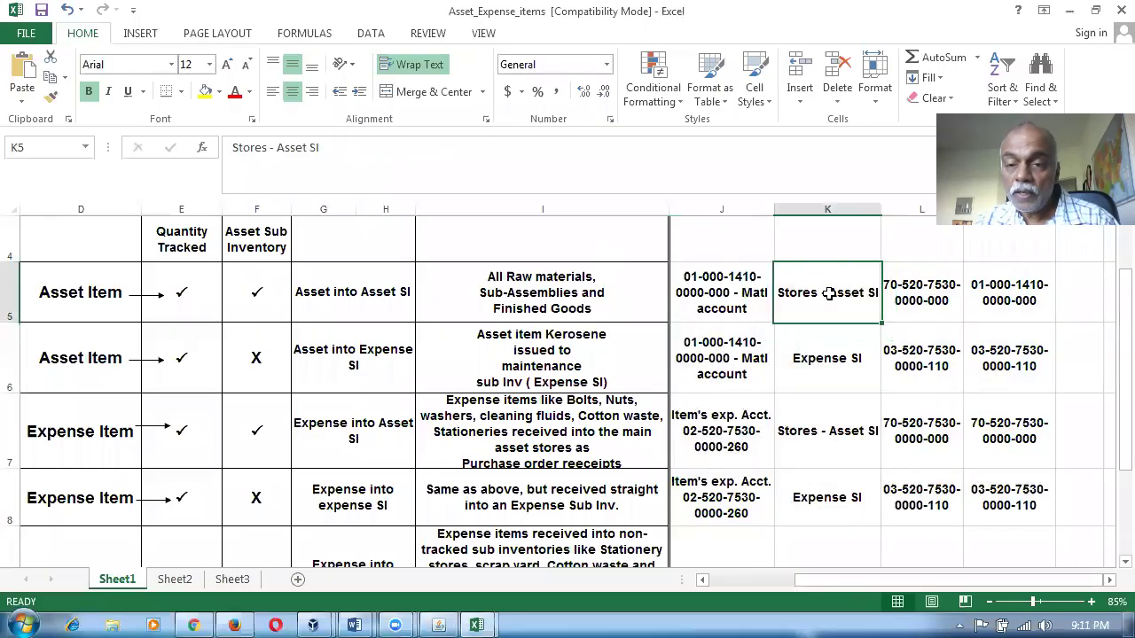
Compare row 5's accounts in L5, J5 and M5, copy M5, and return to Oracle.
left_click(917, 308)
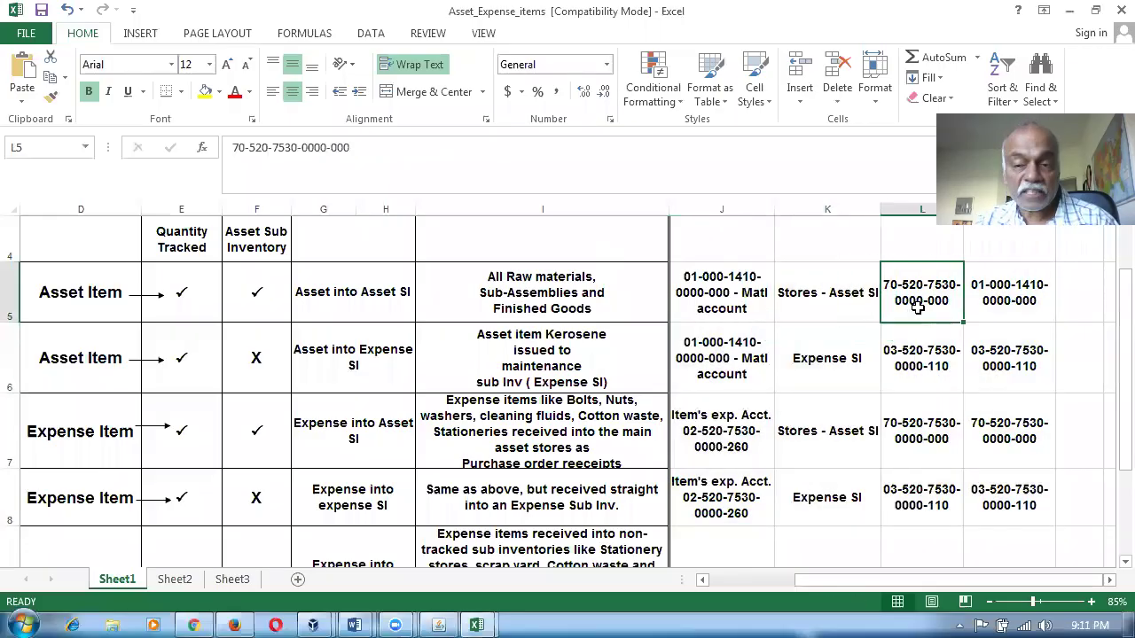
left_click(718, 304)
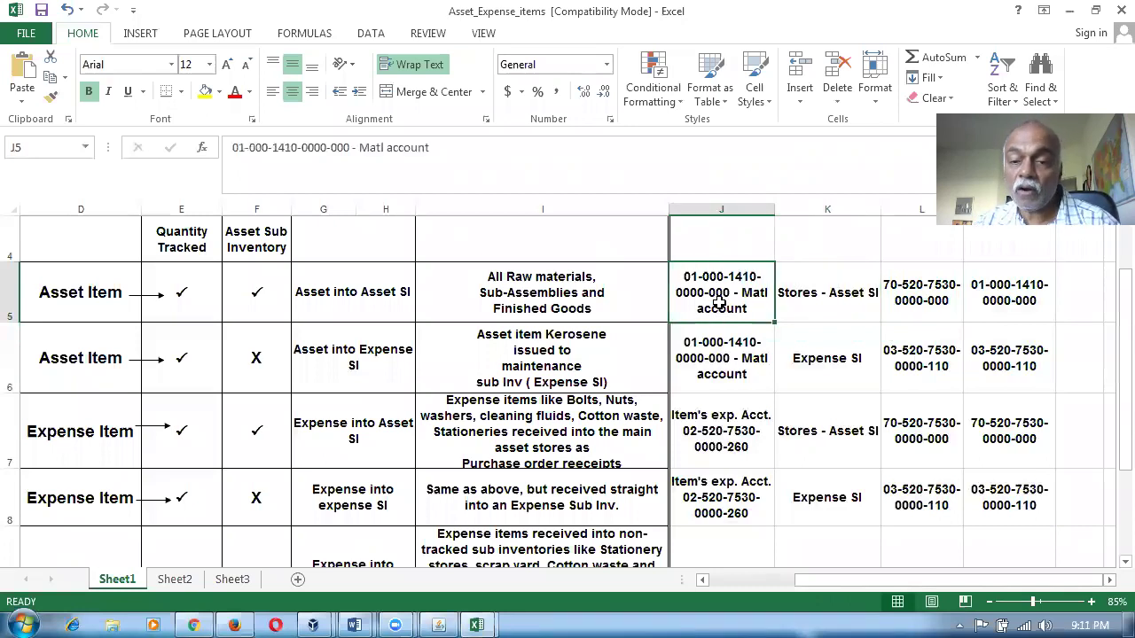
left_click(984, 288)
key("ctrl+c")
key("alt+Tab")
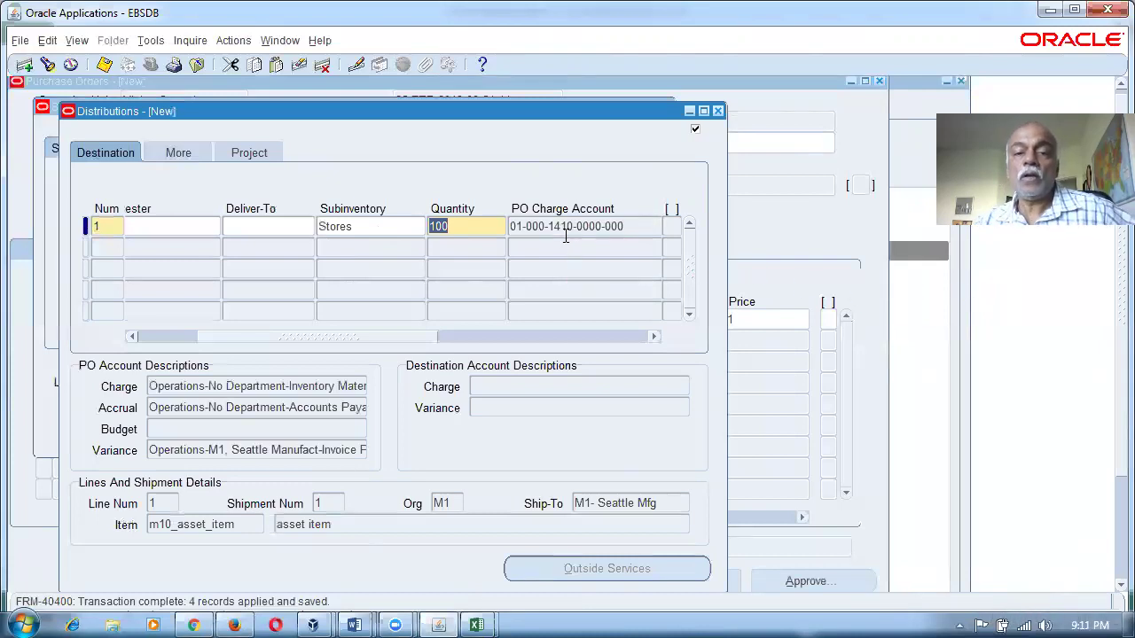
Review Excel's row 5 accounts J5:M5 and the Expense SI subinventory expected in K6.
key("shift+Left")
key("shift+Left")
key("shift+Left")
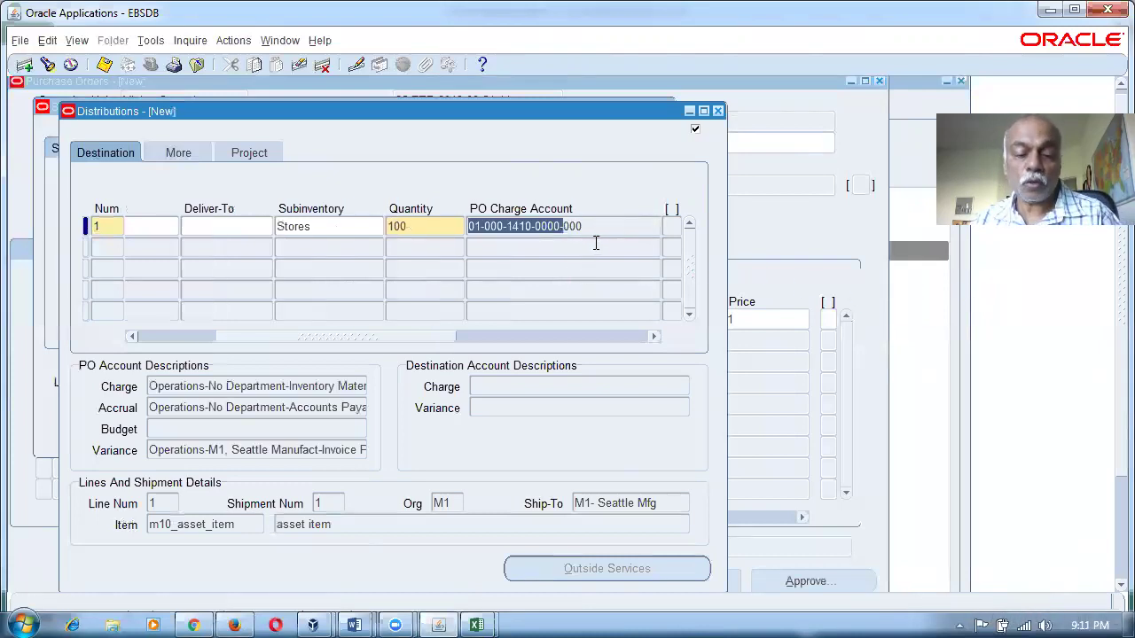
key("alt+Tab")
left_click(710, 306)
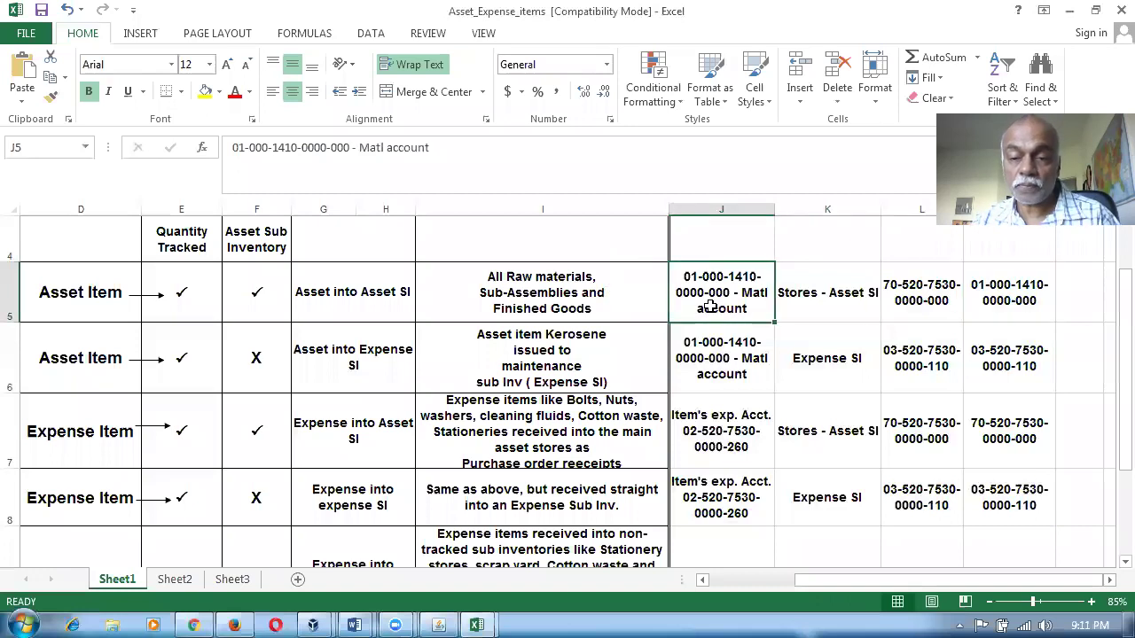
left_click_drag(710, 306, 973, 310)
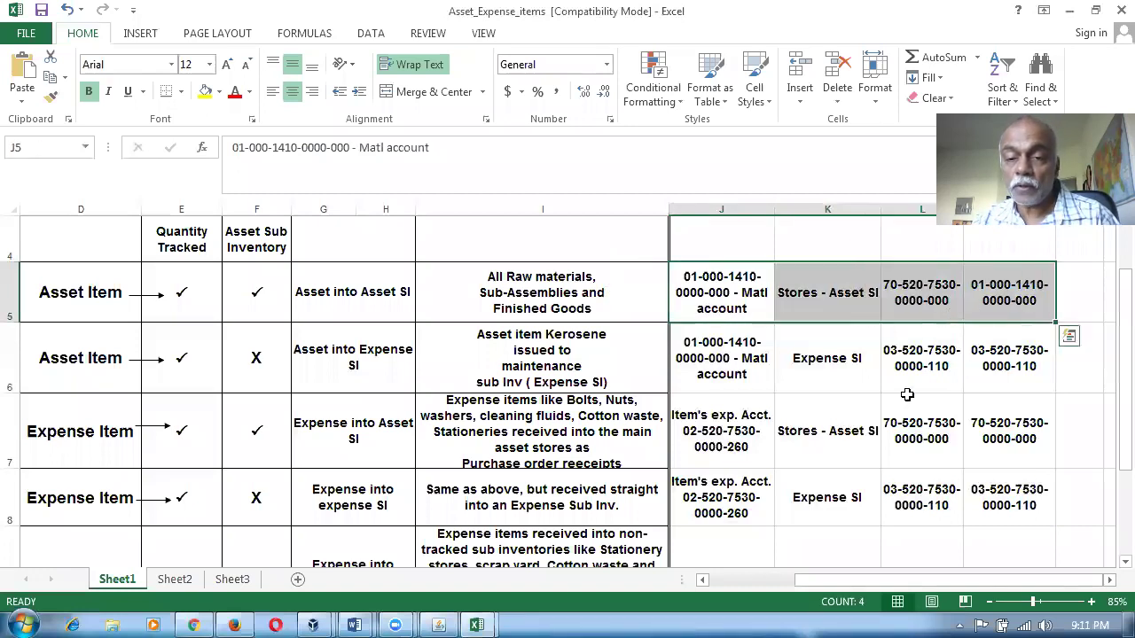
left_click(737, 381)
left_click(837, 368)
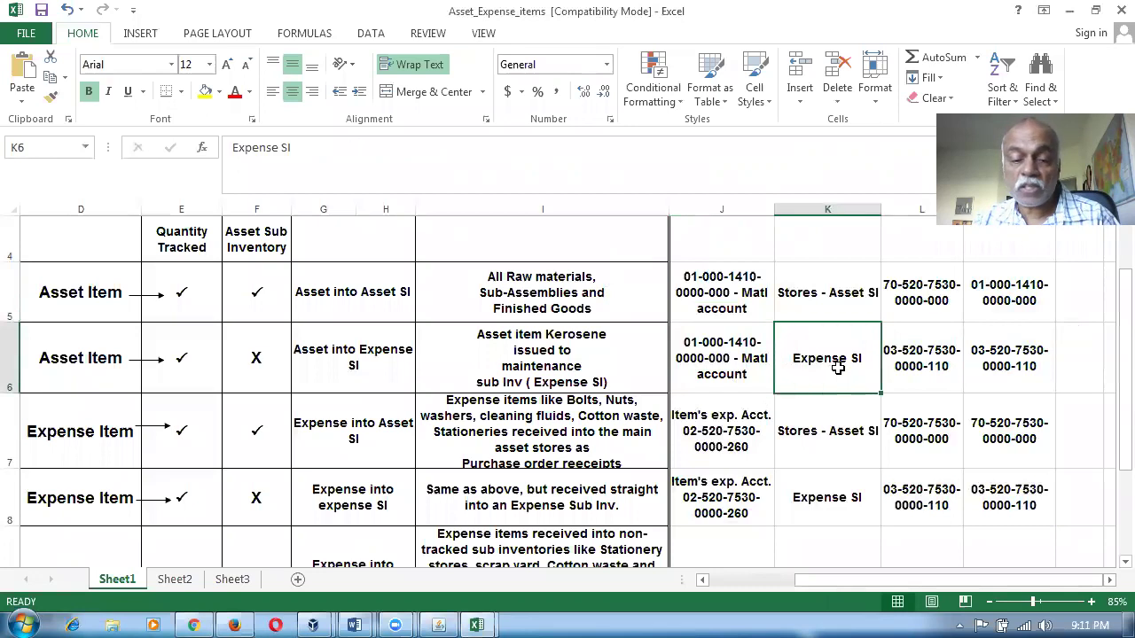
Change distribution 1's subinventory from Stores to Expense_SI.
key("alt+Tab")
double_click(344, 227)
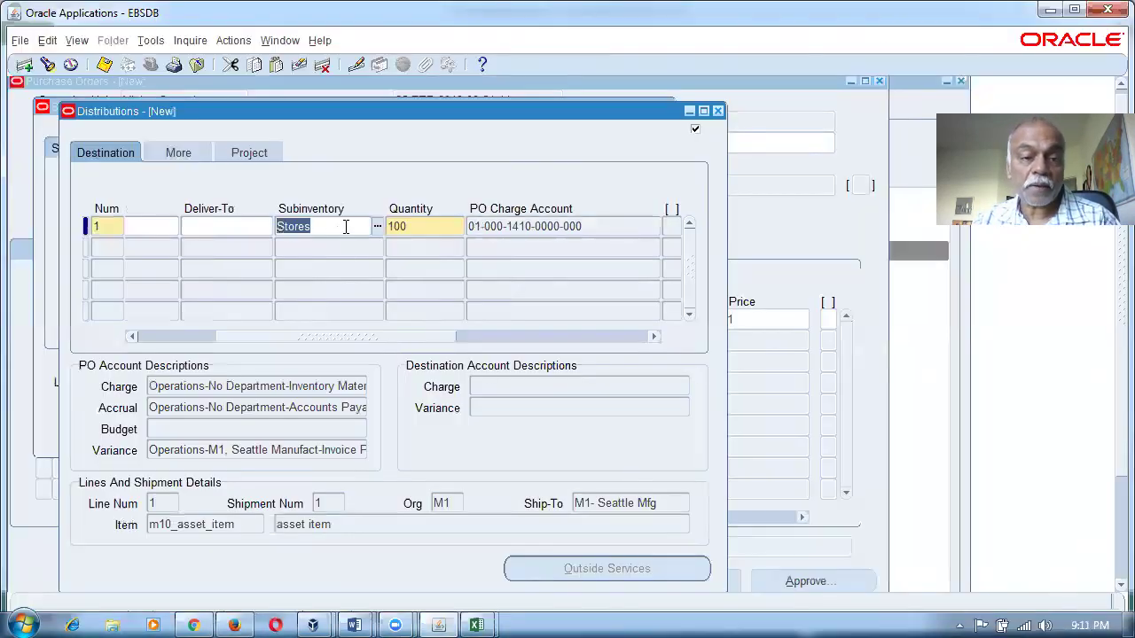
type("Expense_SI")
key("Tab")
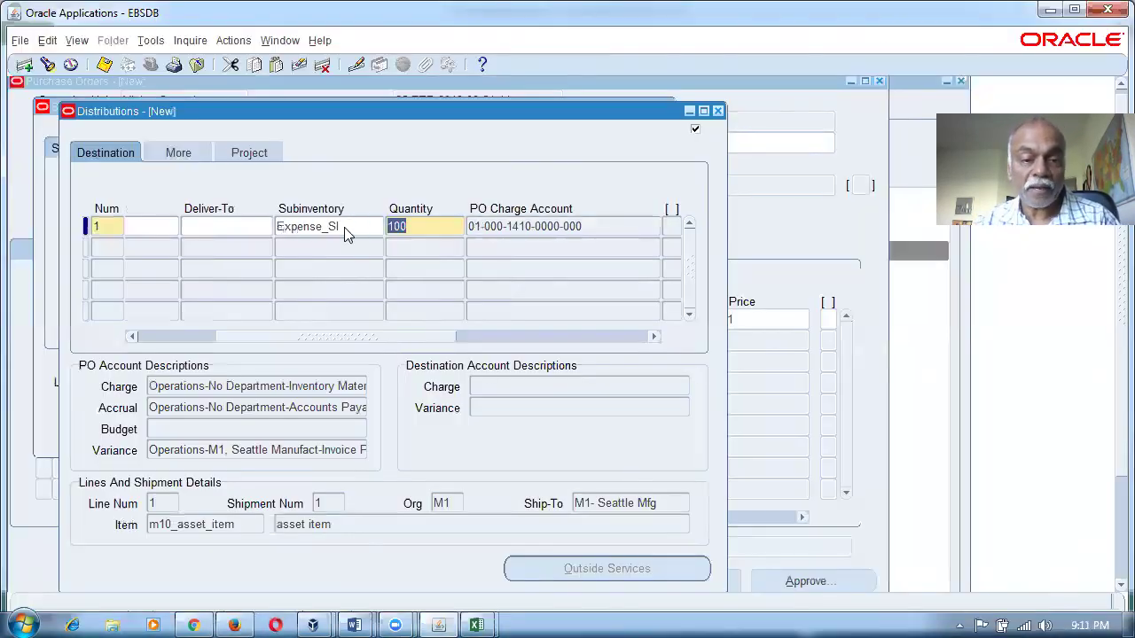
Check the expected accounts in L6/M6, then save distribution 1 to refresh its charge account.
key("alt+Tab")
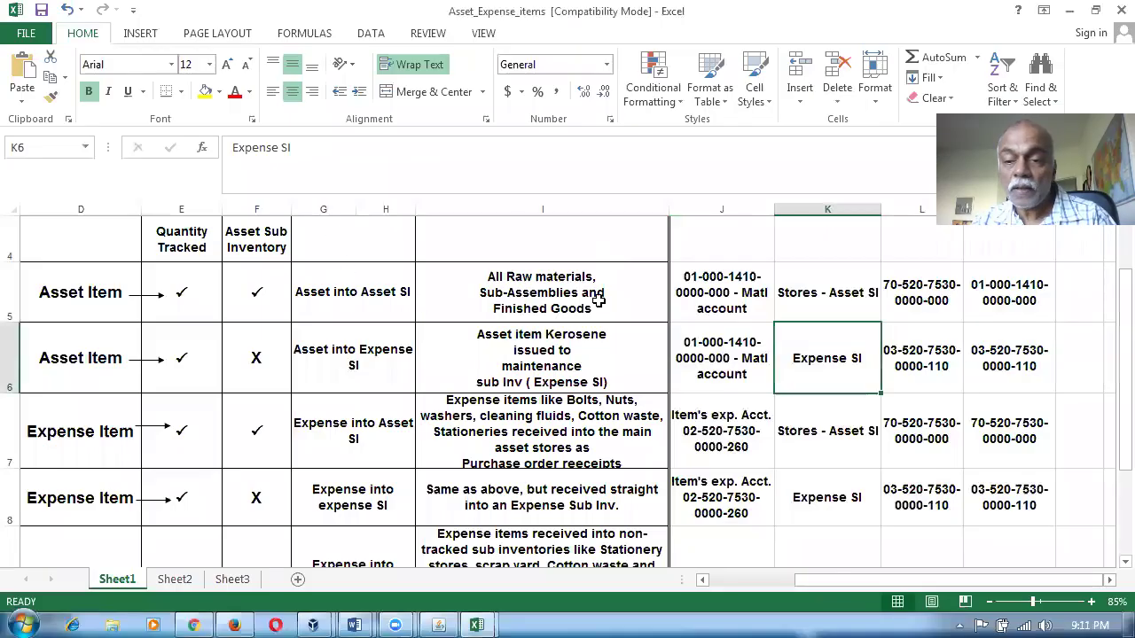
left_click(931, 372)
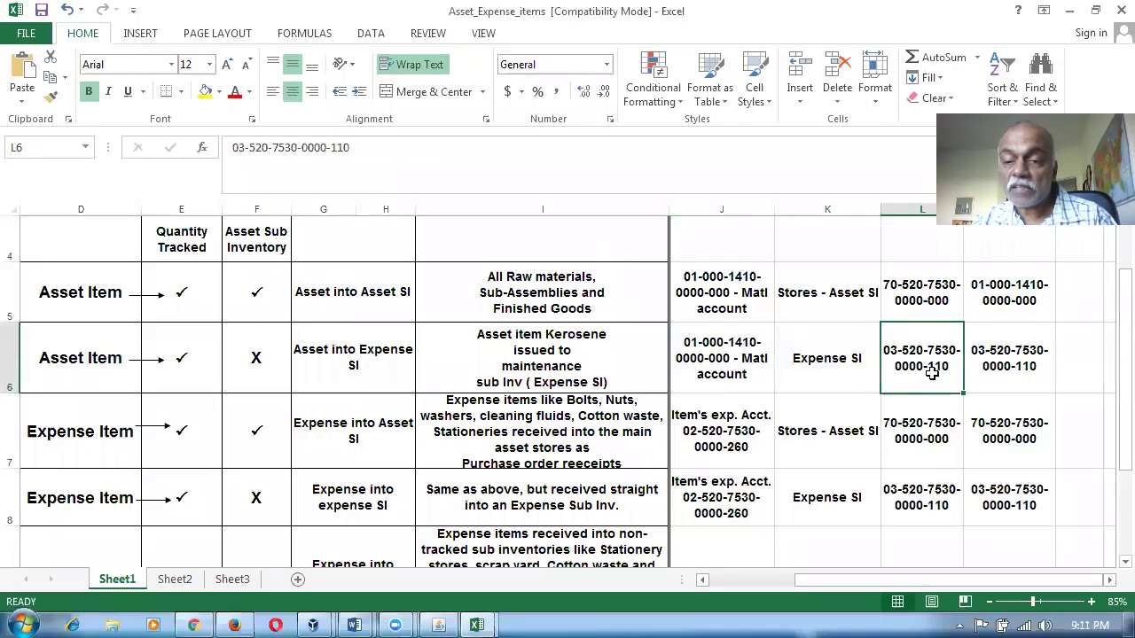
left_click(995, 365)
key("alt+Tab")
key("ctrl+s")
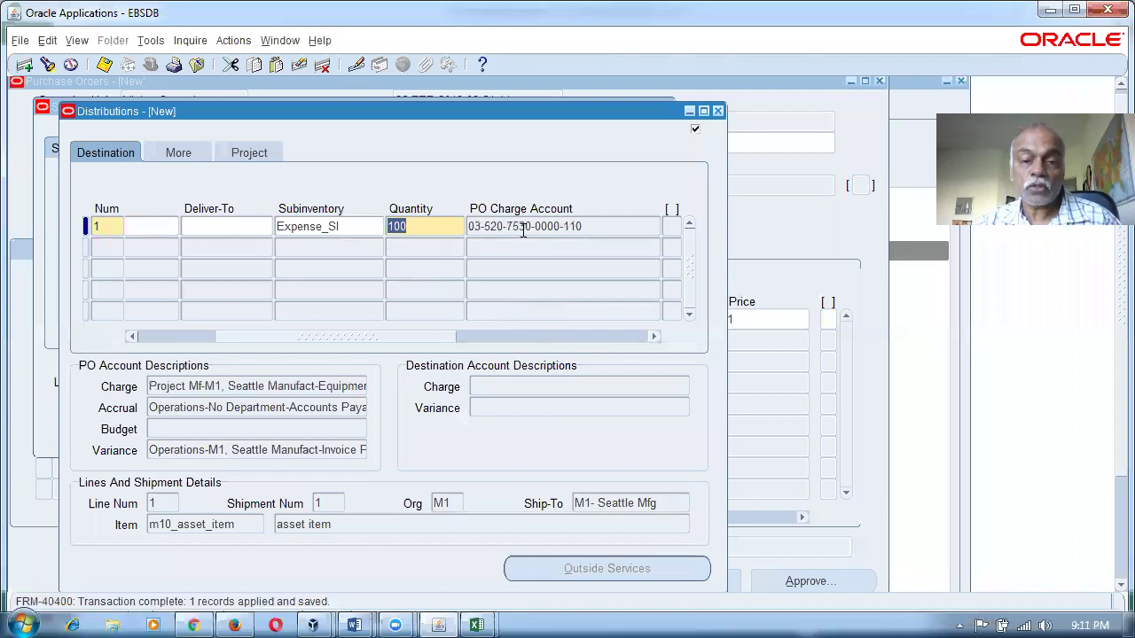
left_click(523, 230)
key("shift+Home")
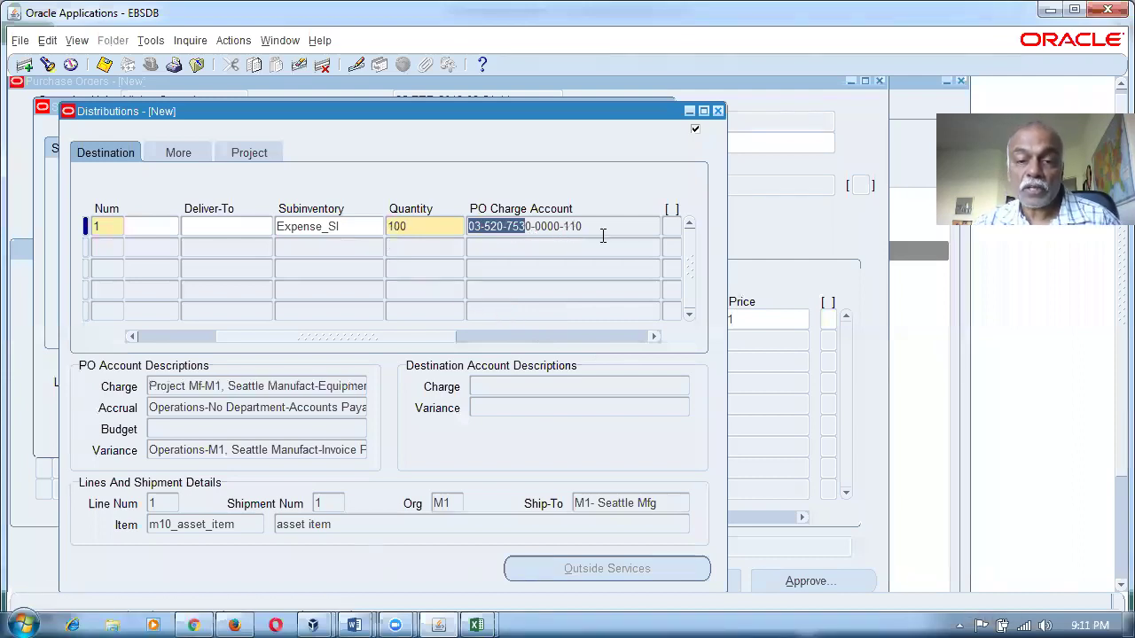
key("alt+Tab")
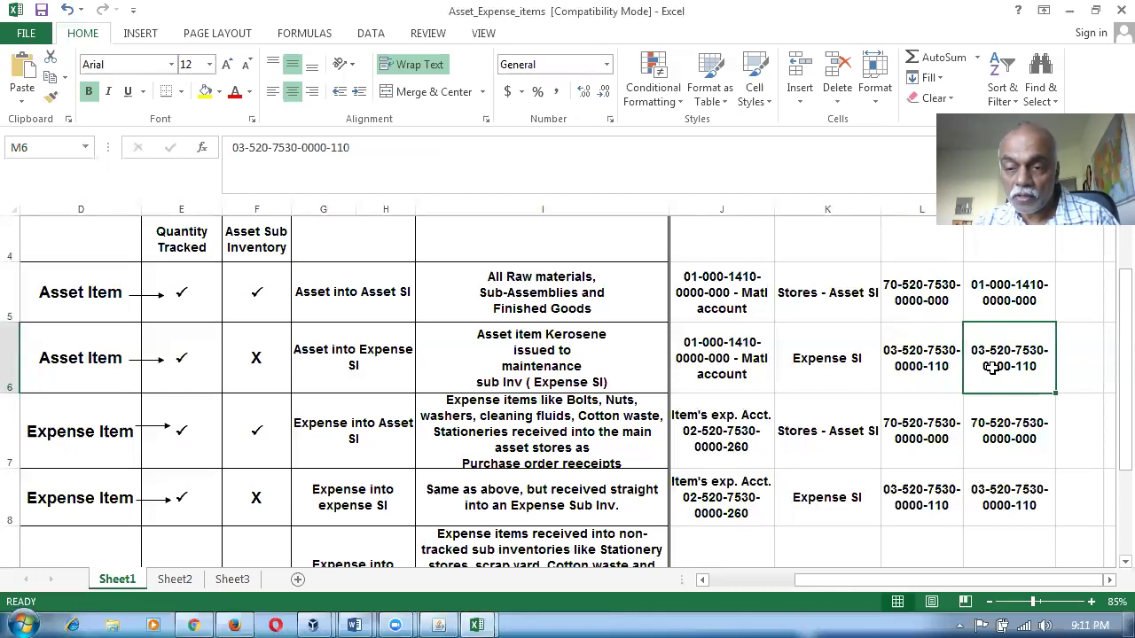
left_click_drag(692, 308, 986, 349)
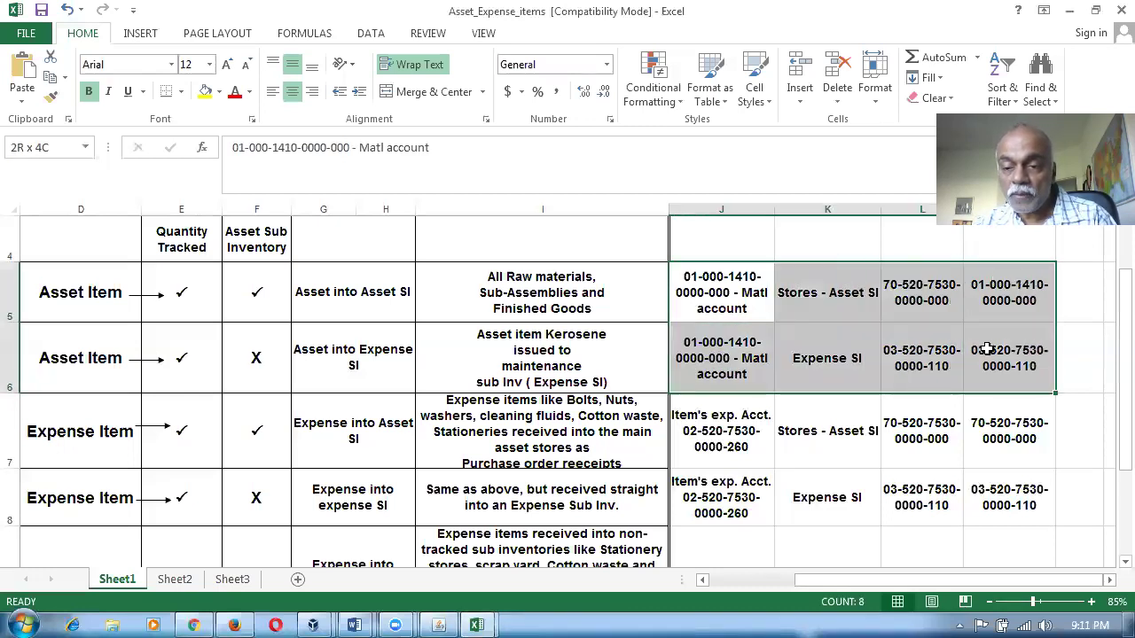
left_click(726, 450)
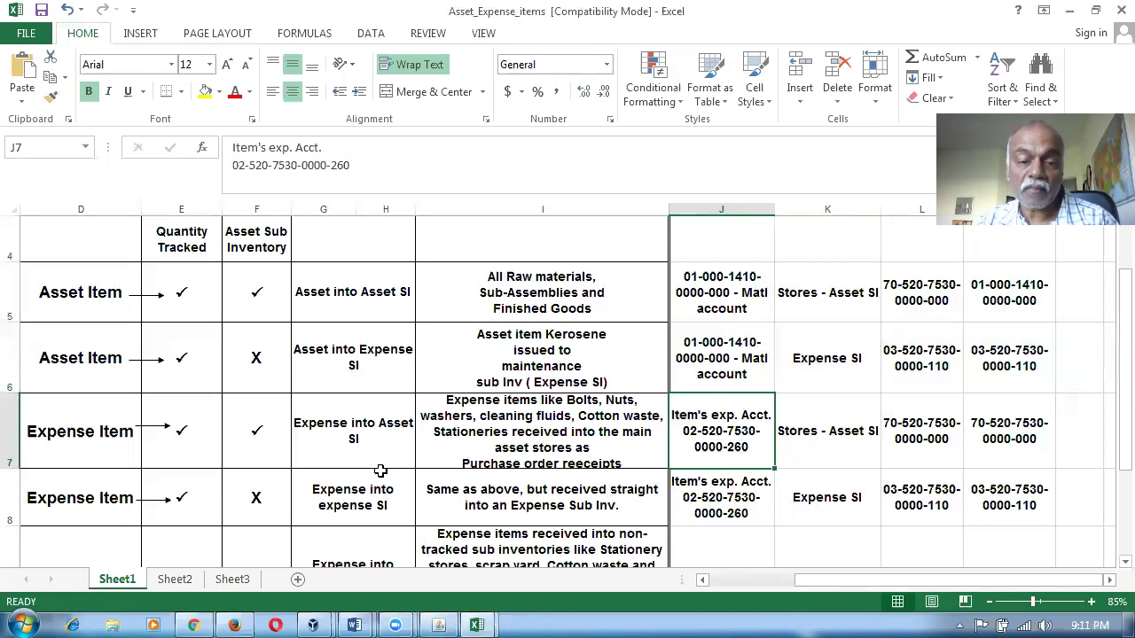
left_click(339, 446)
key("alt+Tab")
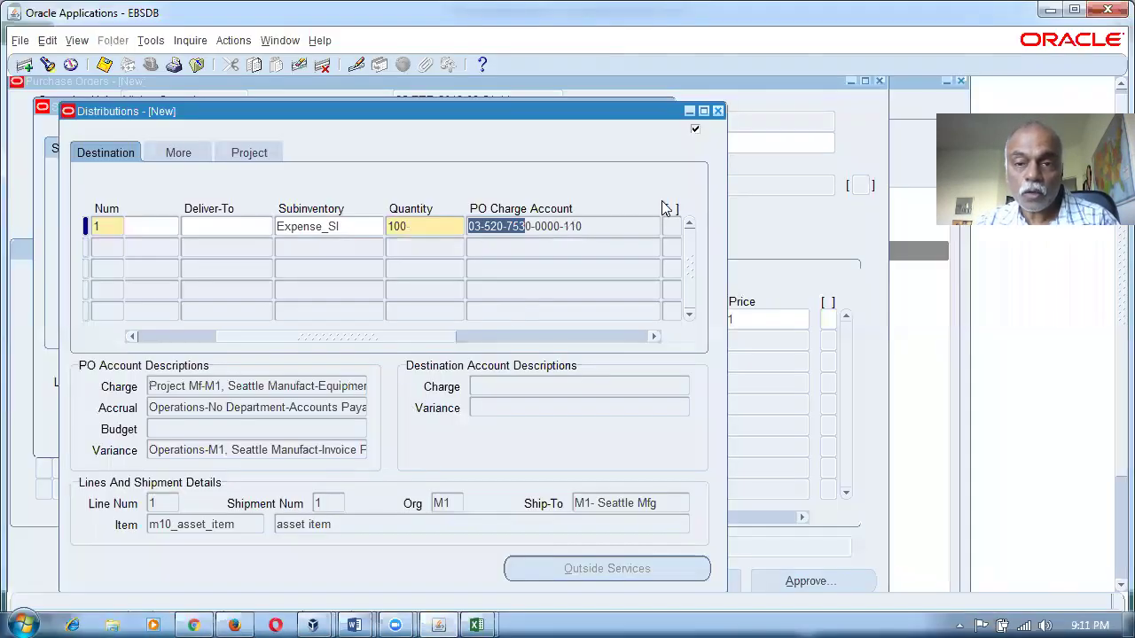
left_click(719, 111)
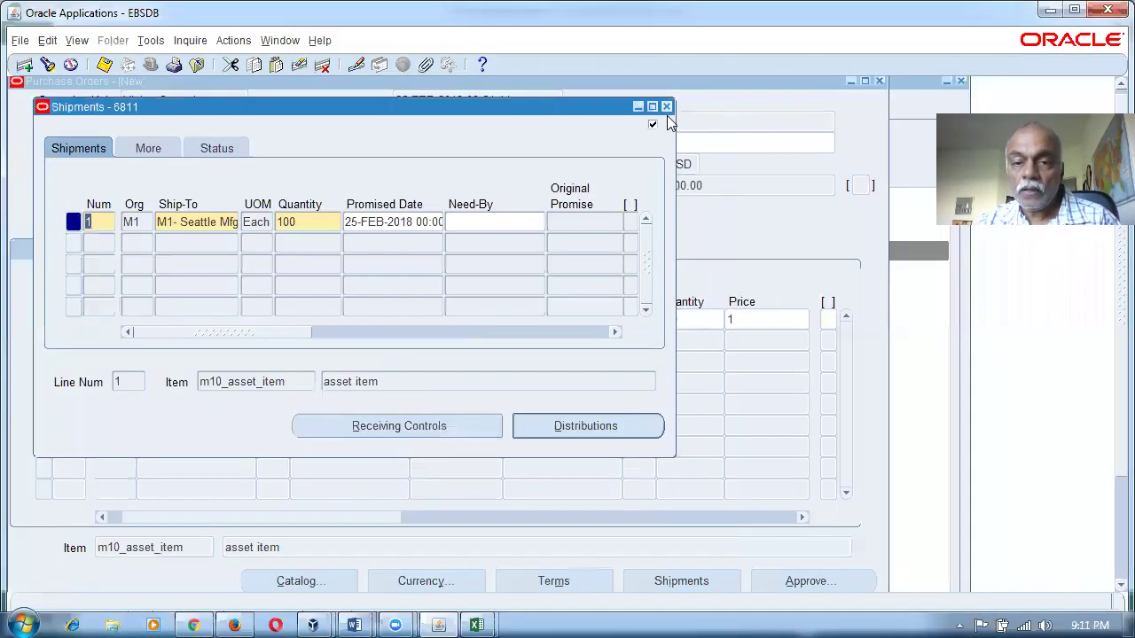
left_click(667, 108)
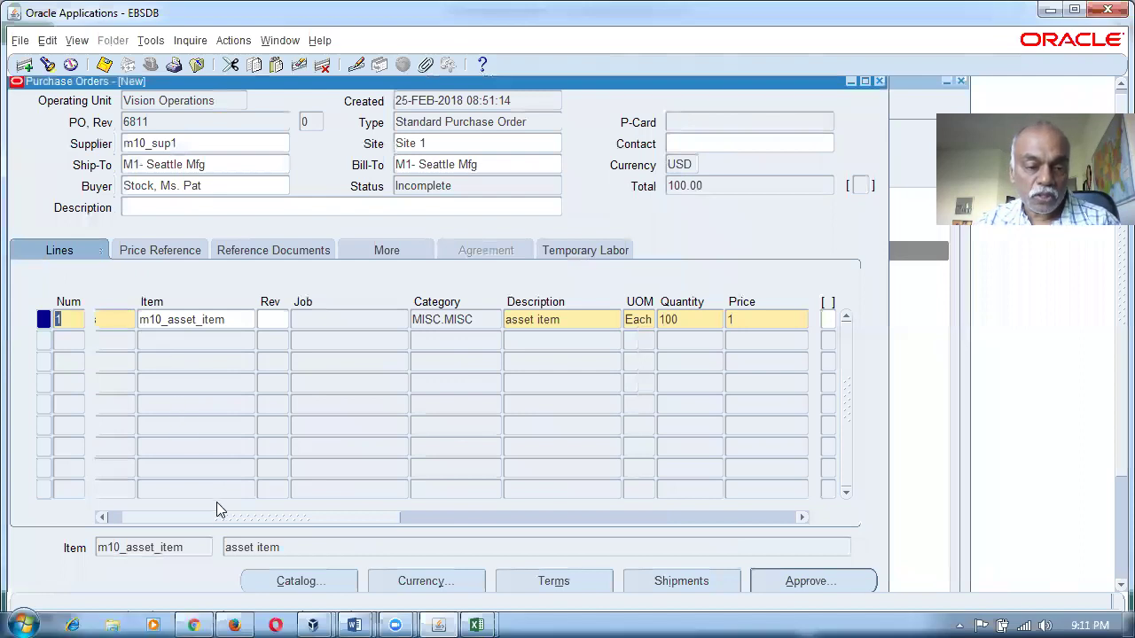
Add line 2 for item m10_expense_item with quantity 200.
left_click(222, 340)
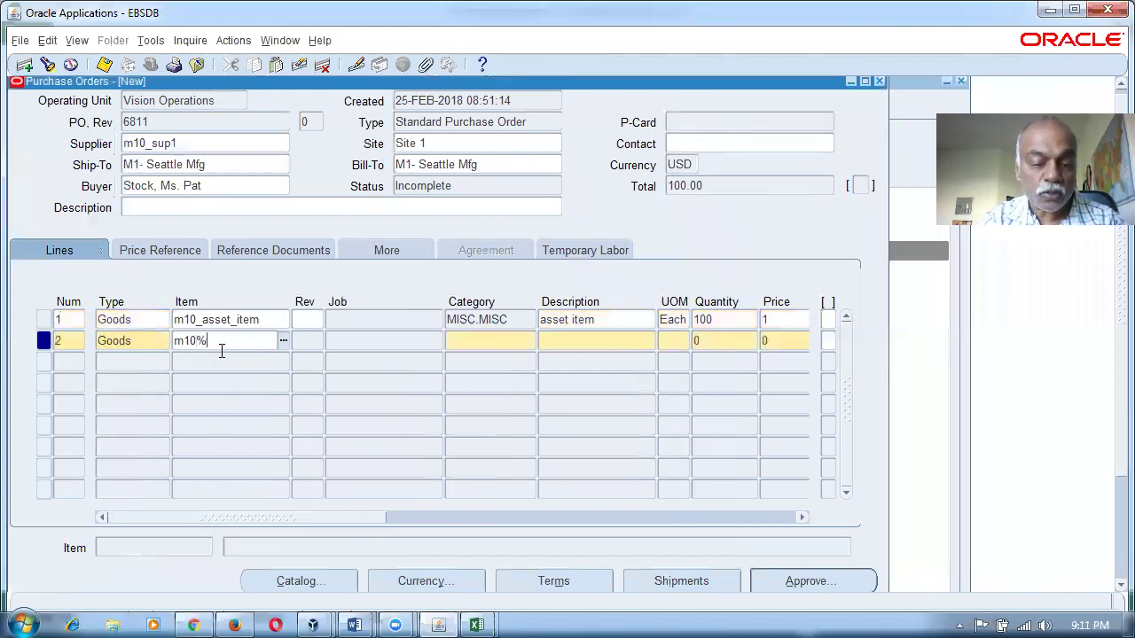
type("m10%")
key("Tab")
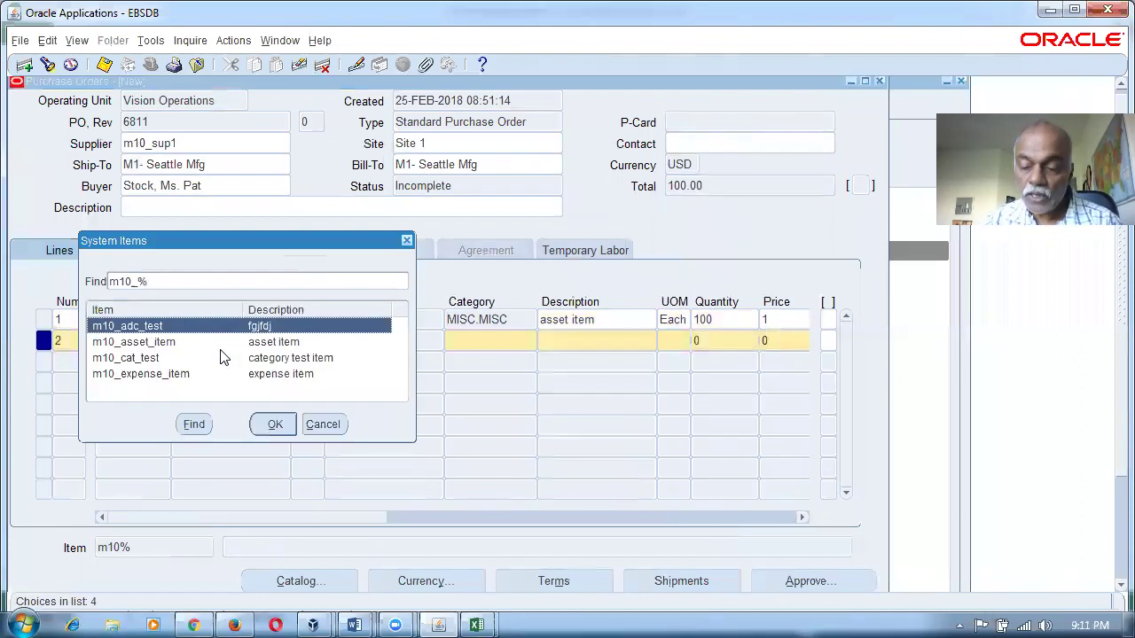
left_click(222, 356)
key("Down")
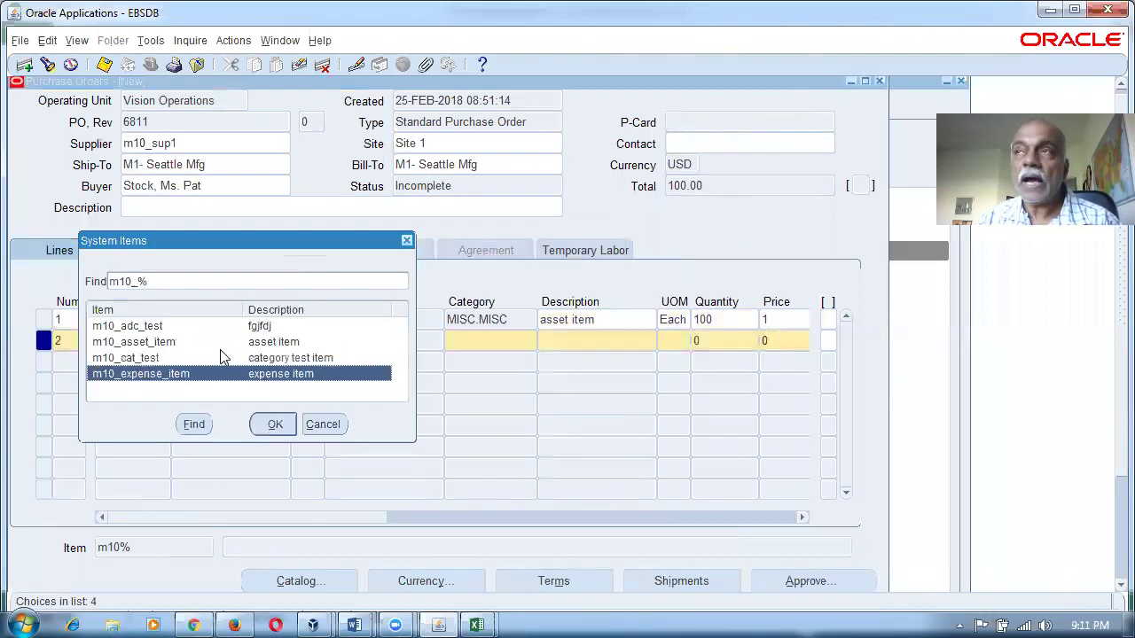
key("Return")
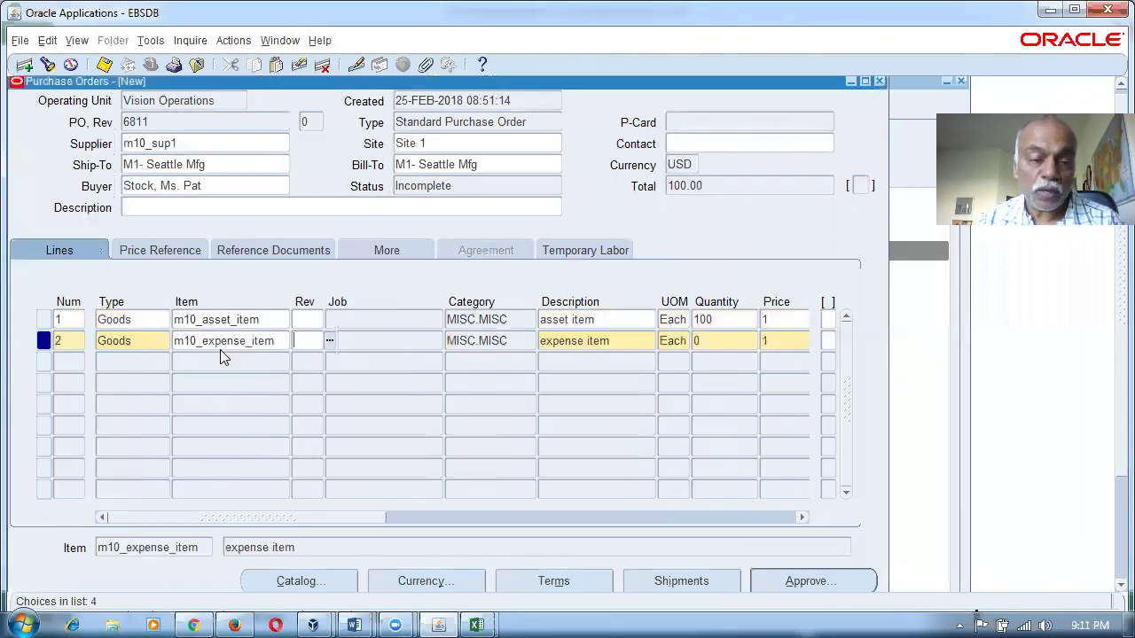
left_click(729, 341)
type("200")
key("Tab")
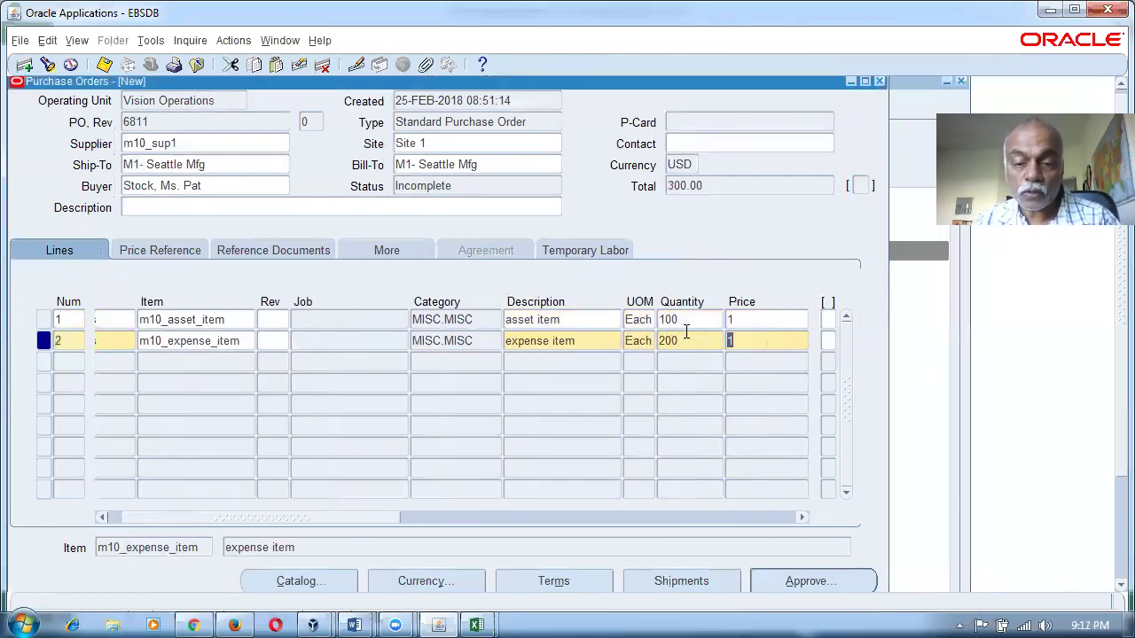
Set line 2's shipment promised date to 25-FEB-2018 from the calendar.
left_click(654, 583)
left_click(403, 221)
double_click(403, 221)
key("Return")
key("Tab")
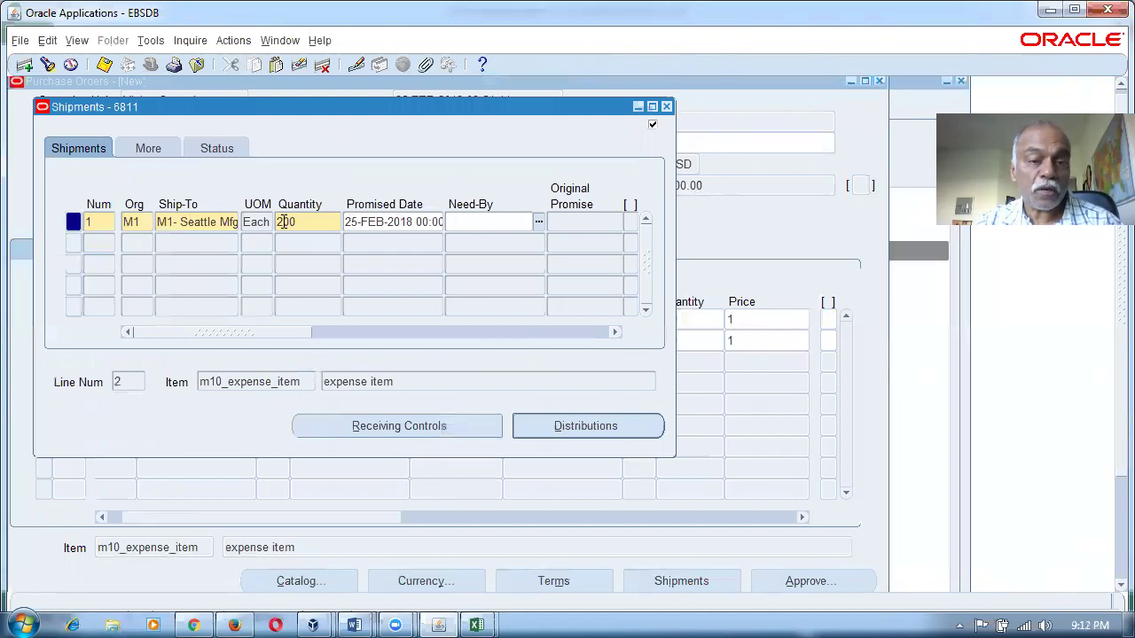
Open line 2's distribution and check the expected expense accounts in cells J7 and M7.
left_click(592, 423)
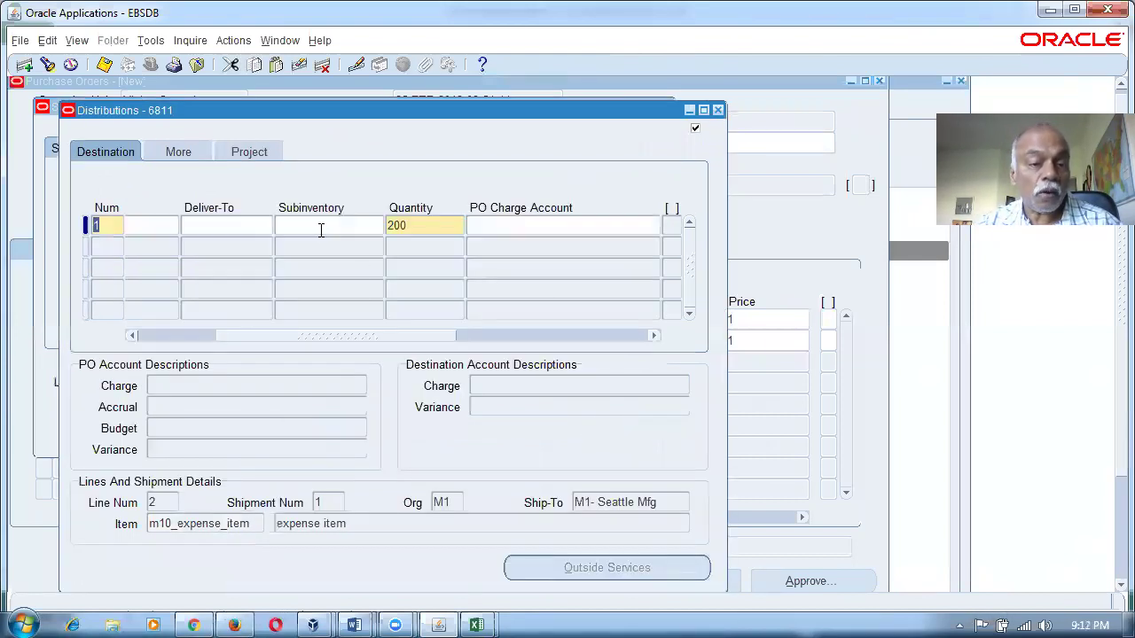
key("alt+Tab")
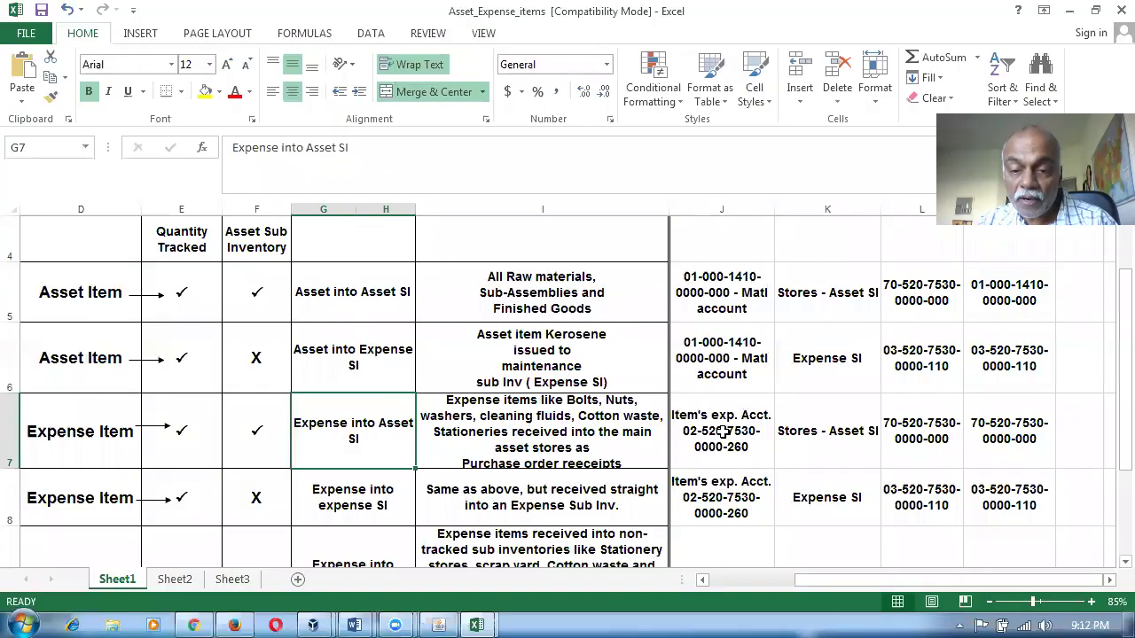
left_click(723, 431)
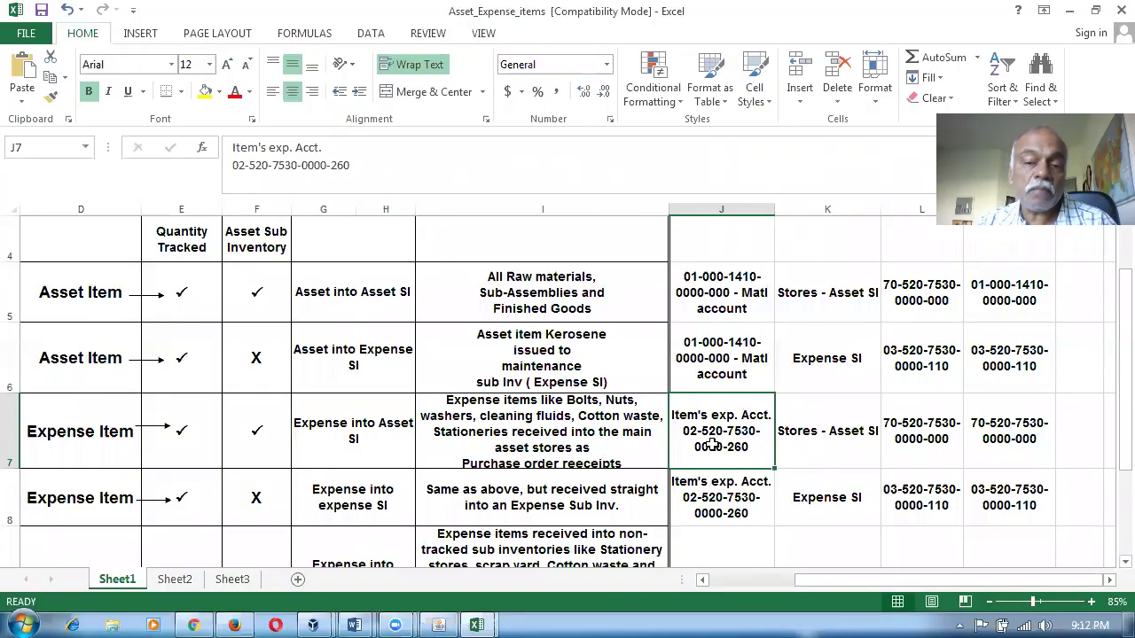
left_click(1021, 435)
left_click(714, 448)
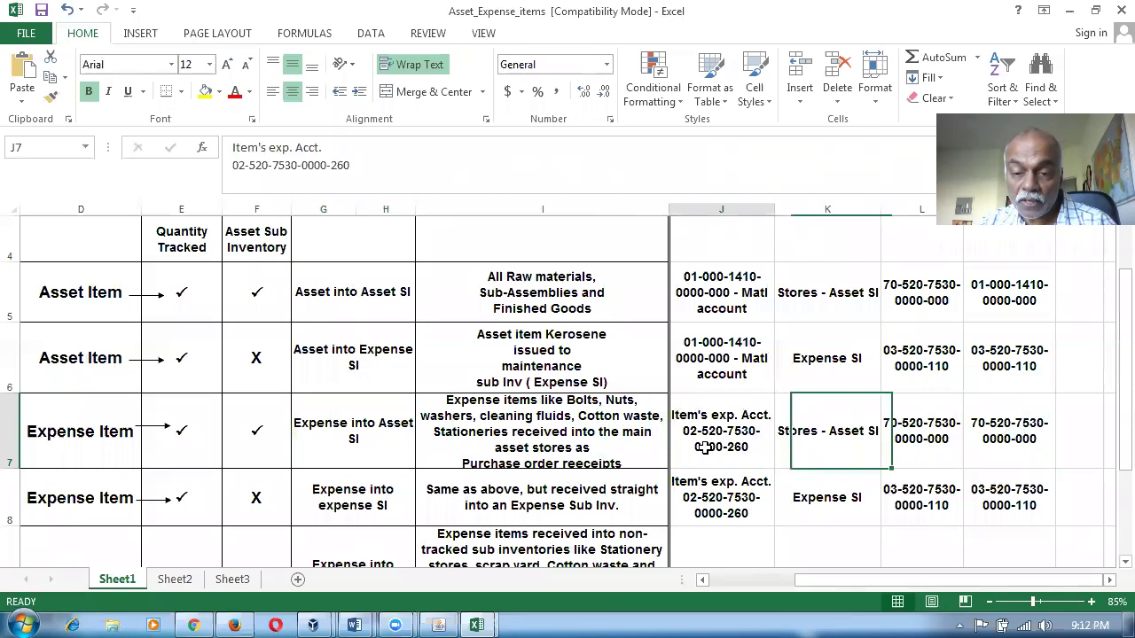
key("alt+Tab")
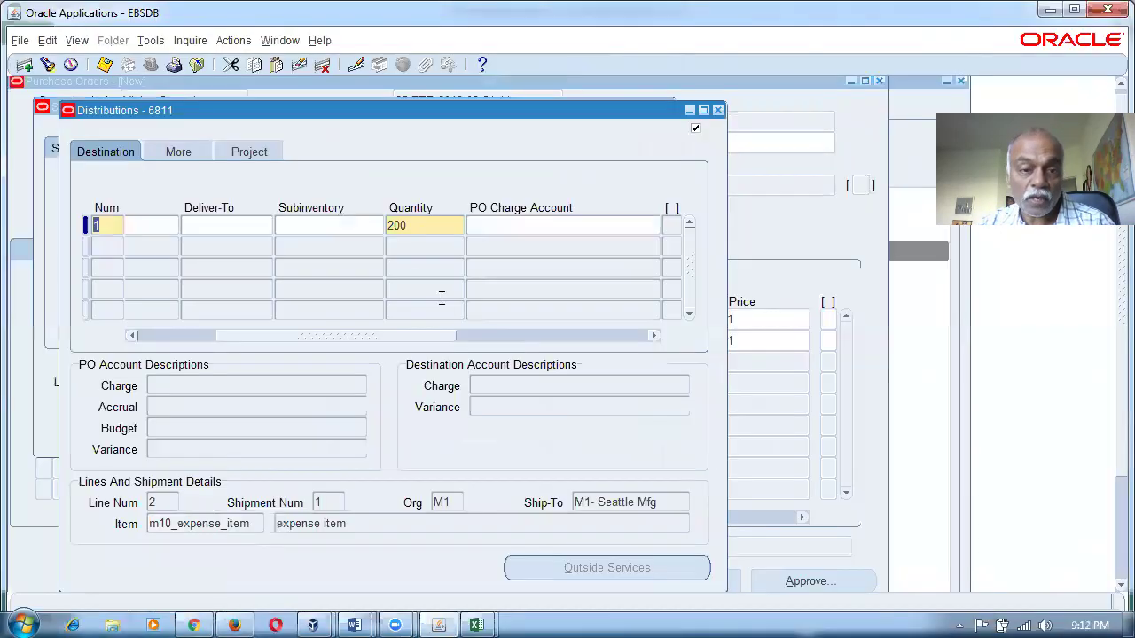
left_click(353, 227)
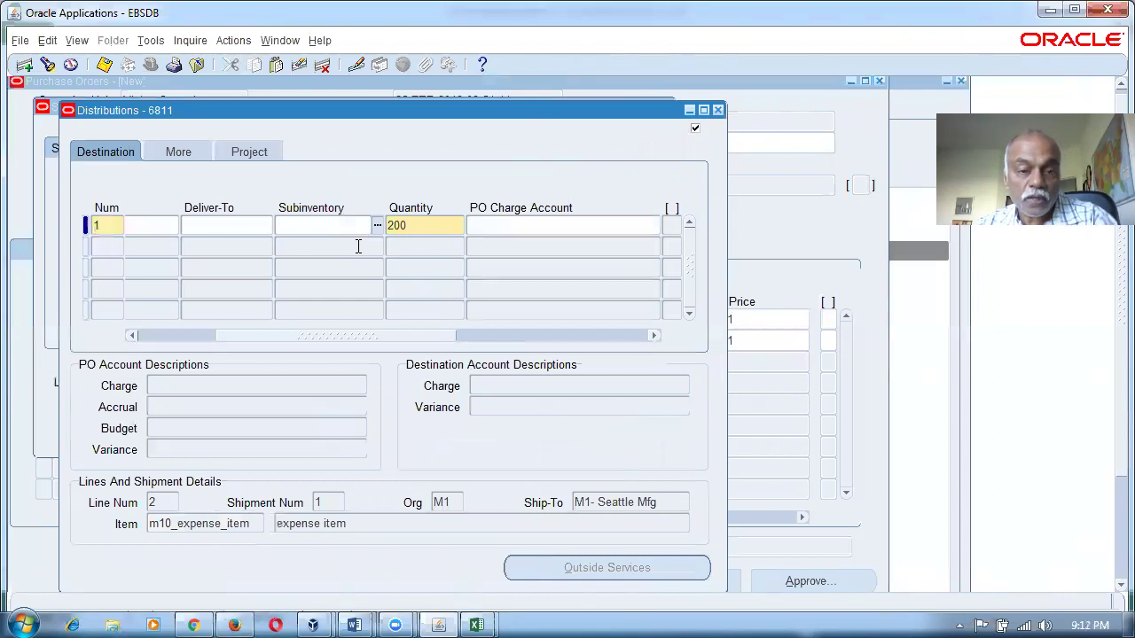
left_click(505, 227)
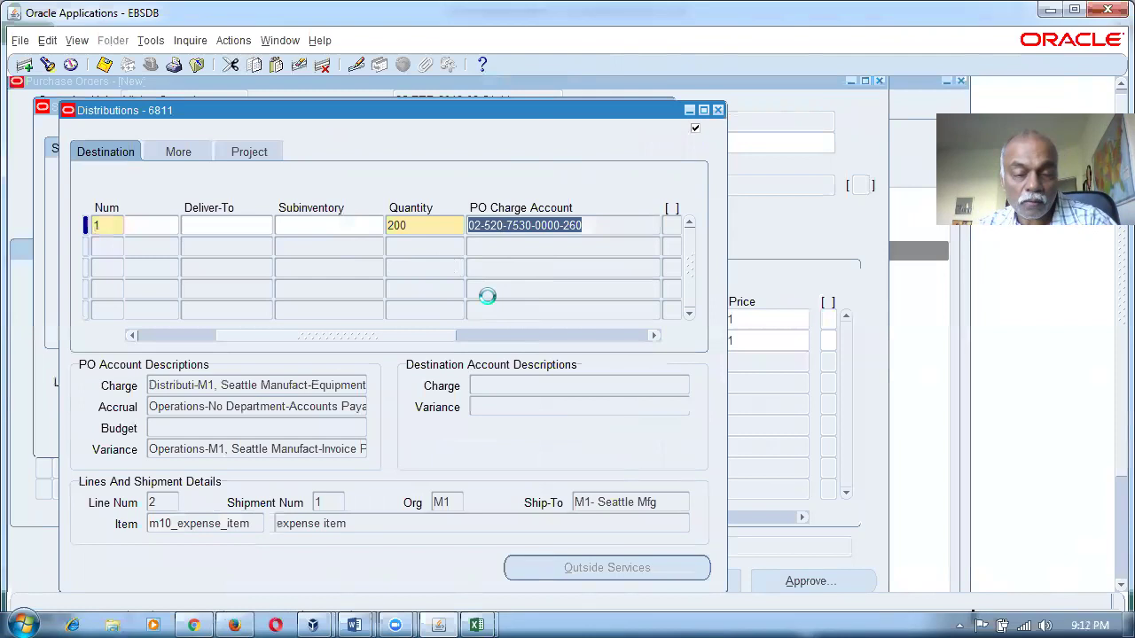
key("ctrl+s")
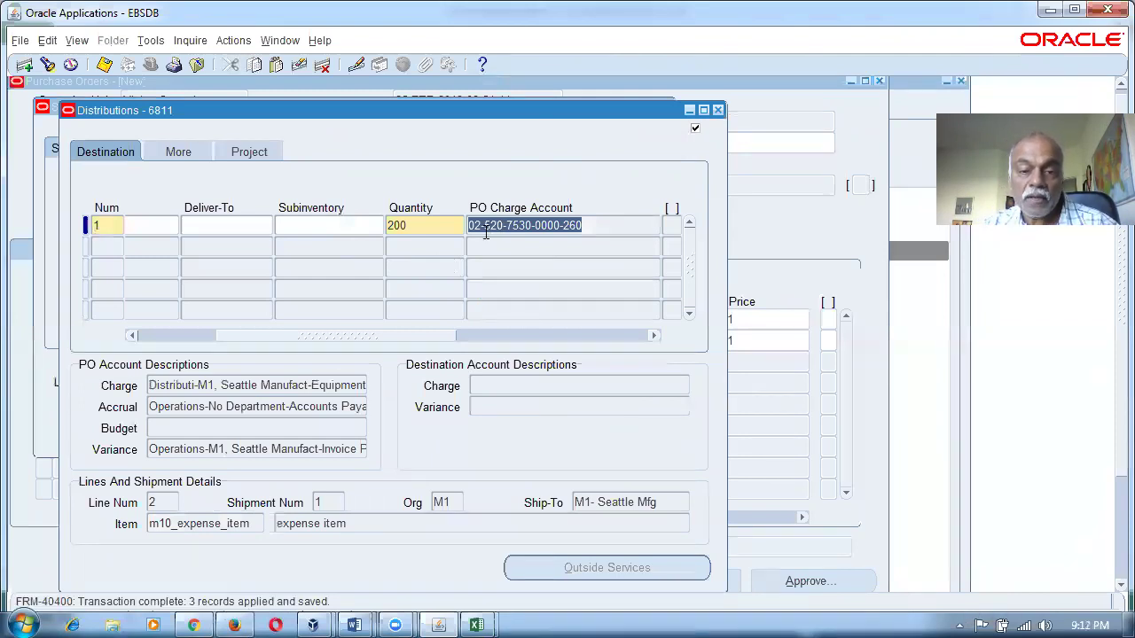
key("alt+Tab")
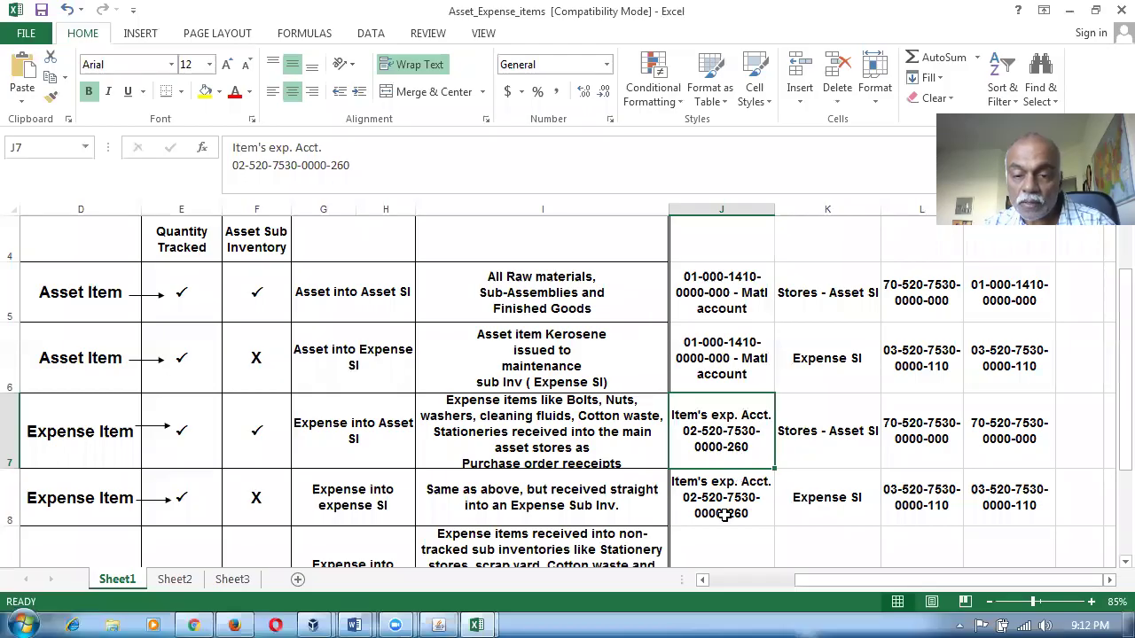
After checking K7–M7, set the distribution's subinventory to Stores and save it.
left_click(828, 446)
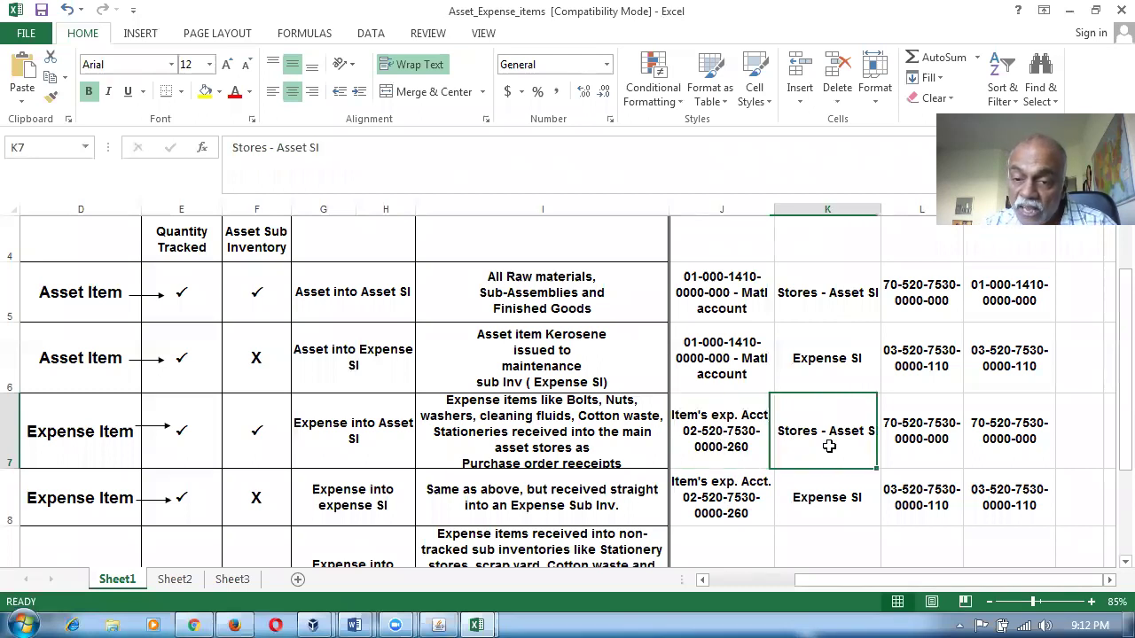
left_click(896, 440)
left_click(986, 439)
key("alt+Tab")
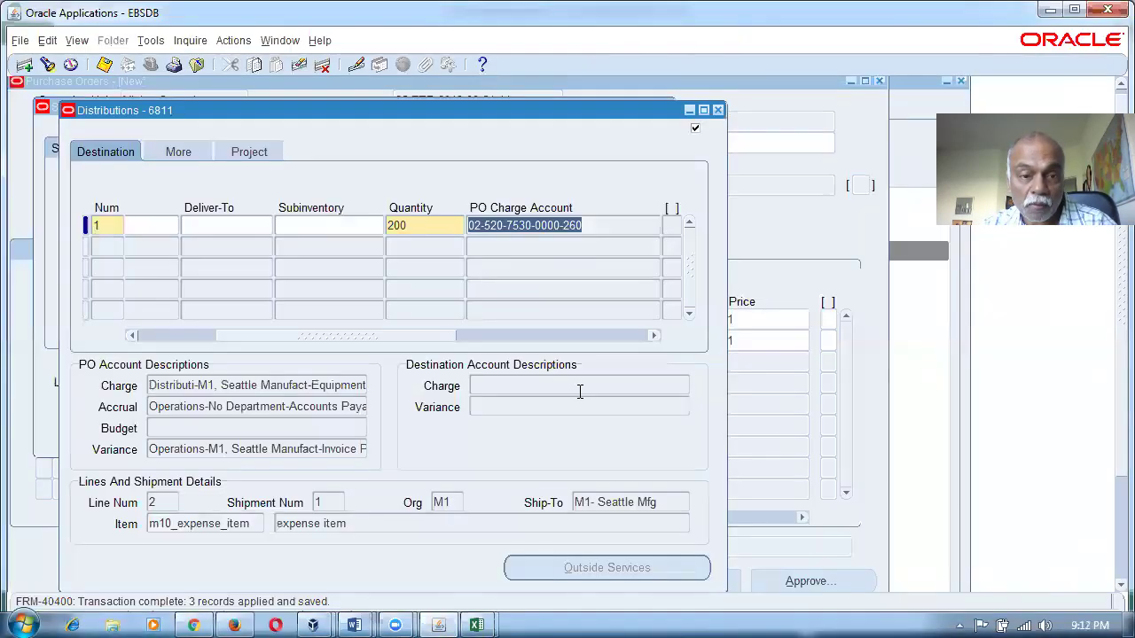
left_click(351, 227)
type("stores")
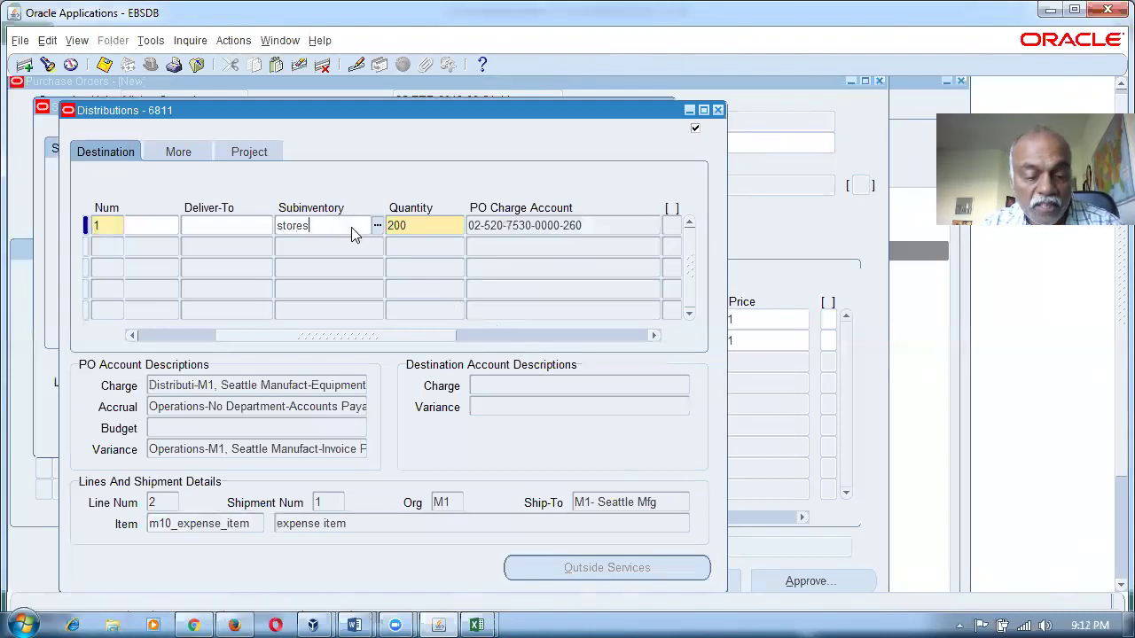
key("Tab")
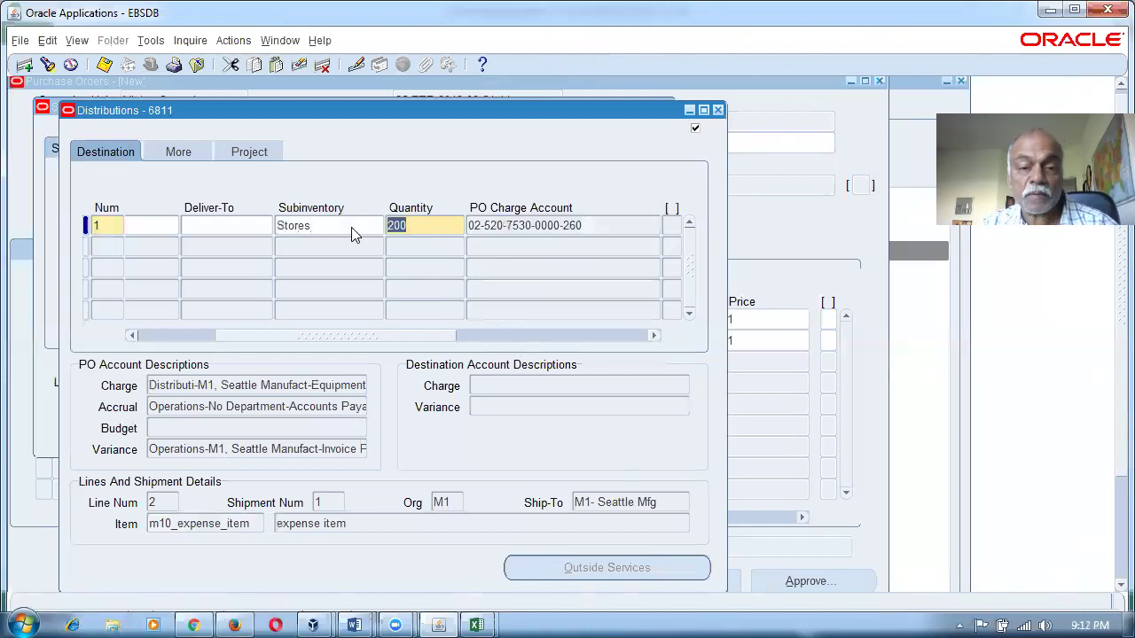
key("ctrl+s")
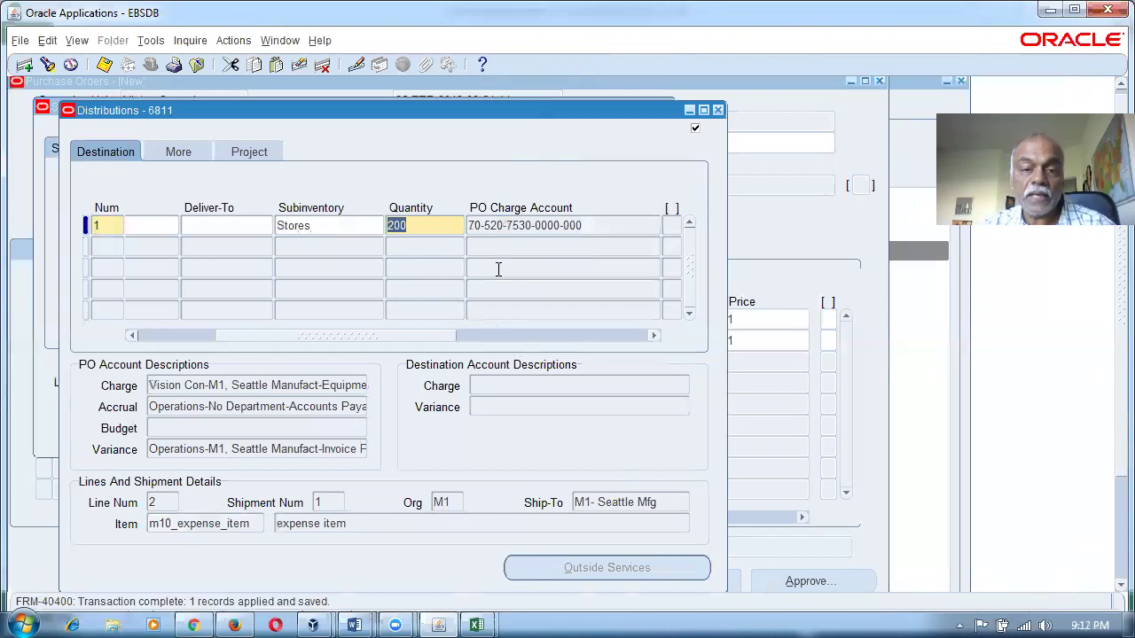
key("alt+Tab")
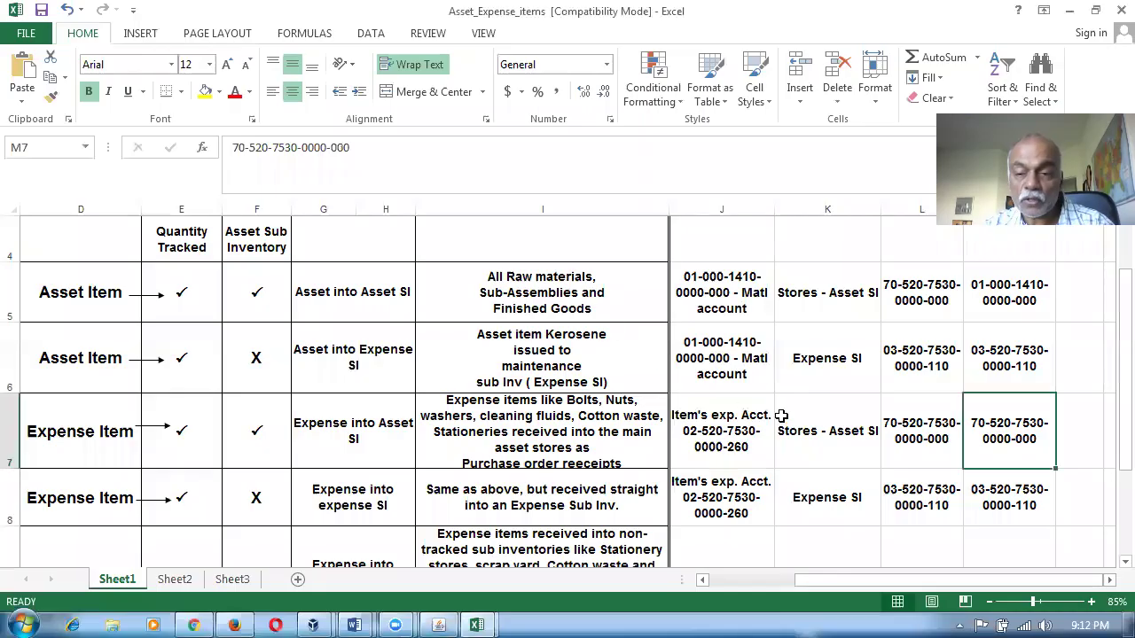
left_click(887, 429)
left_click(991, 434)
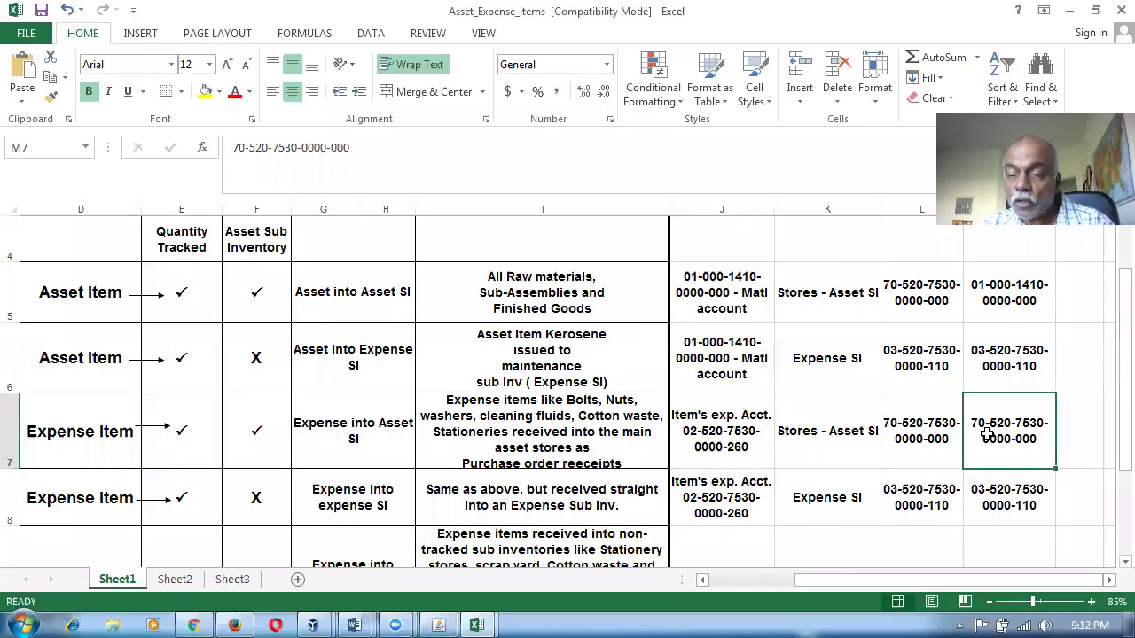
left_click(805, 433)
left_click(723, 419)
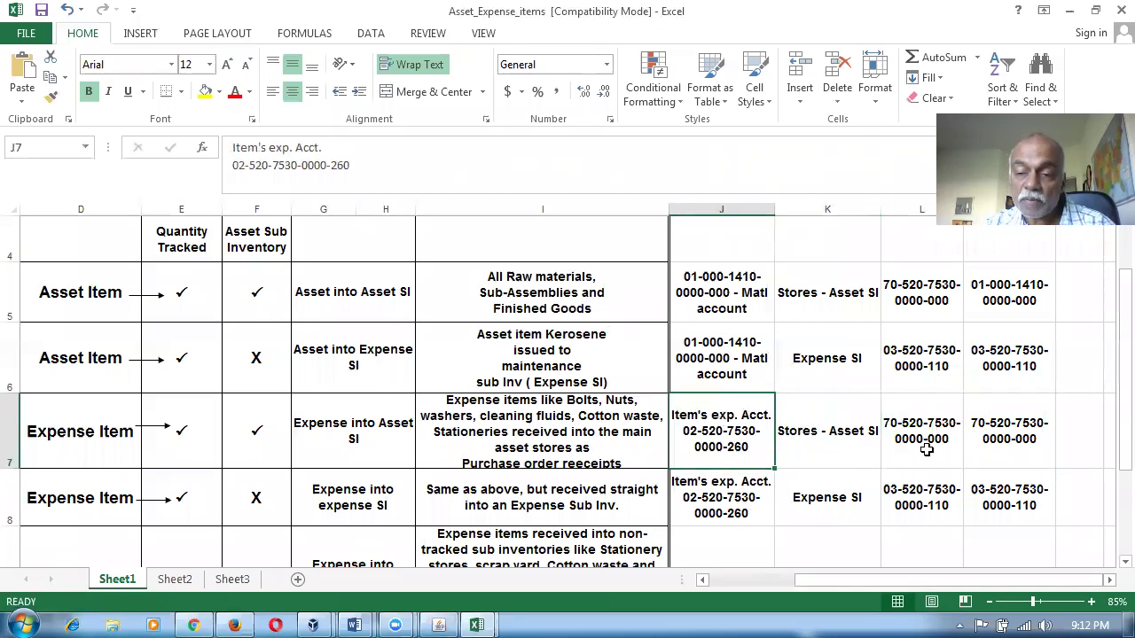
left_click(1019, 446)
left_click(838, 511)
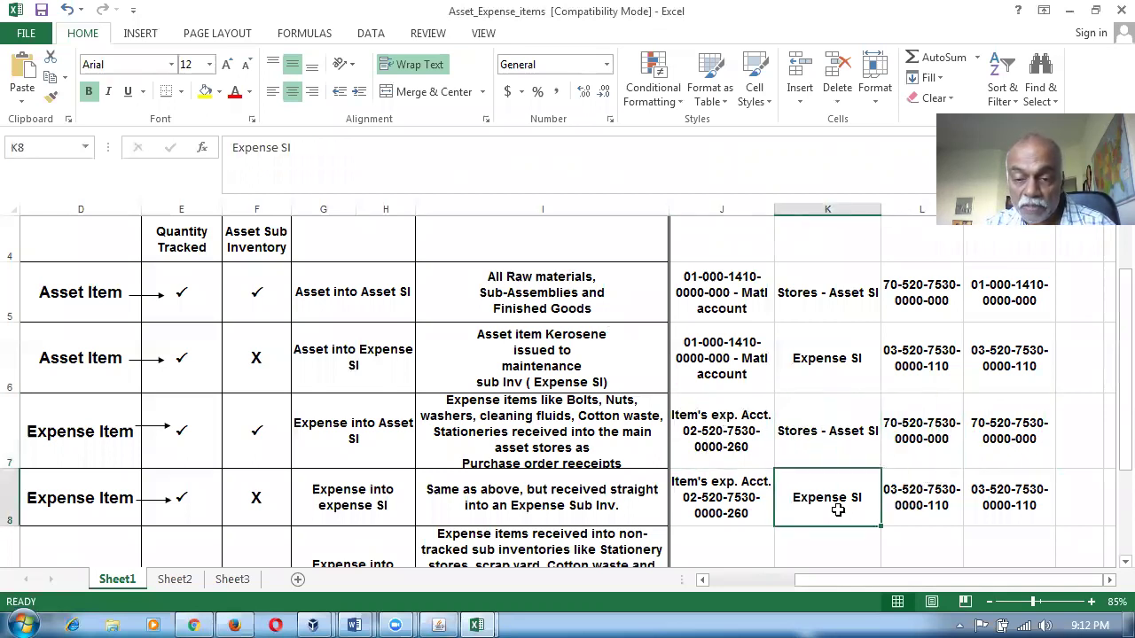
key("alt+Tab")
left_click(329, 225)
type("ex")
key("Tab")
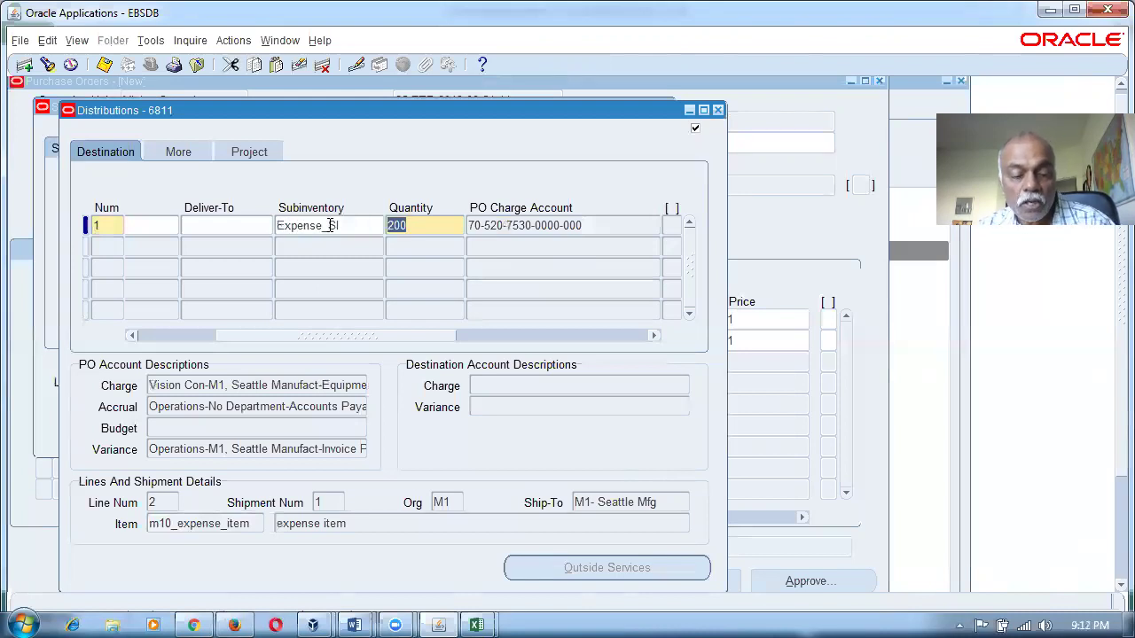
key("ctrl+s")
left_click(505, 223)
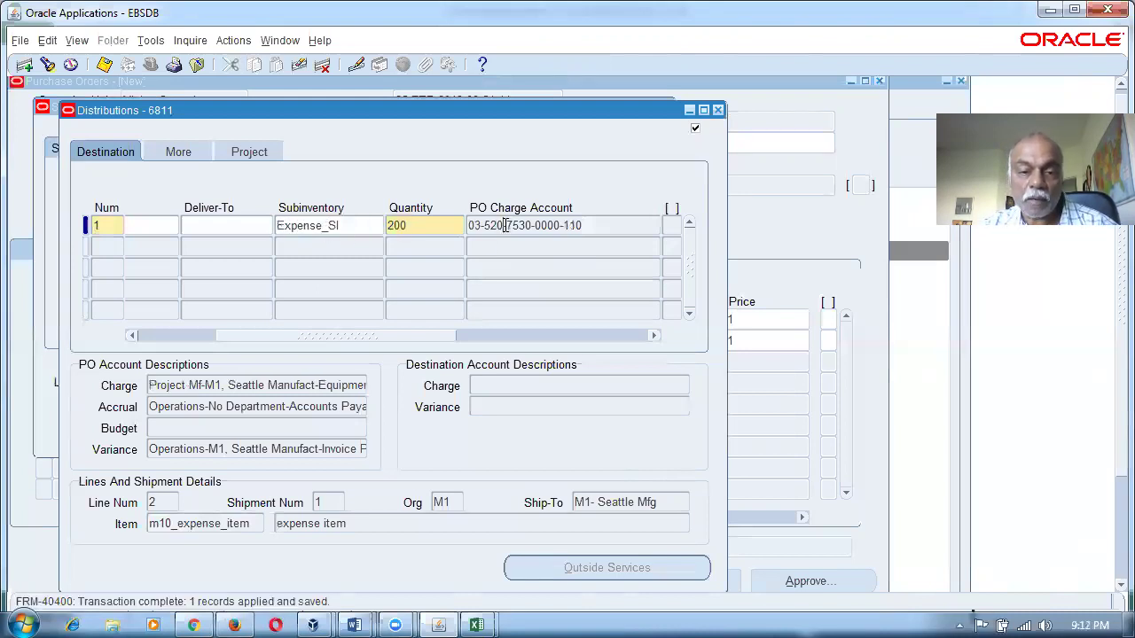
key("alt+Tab")
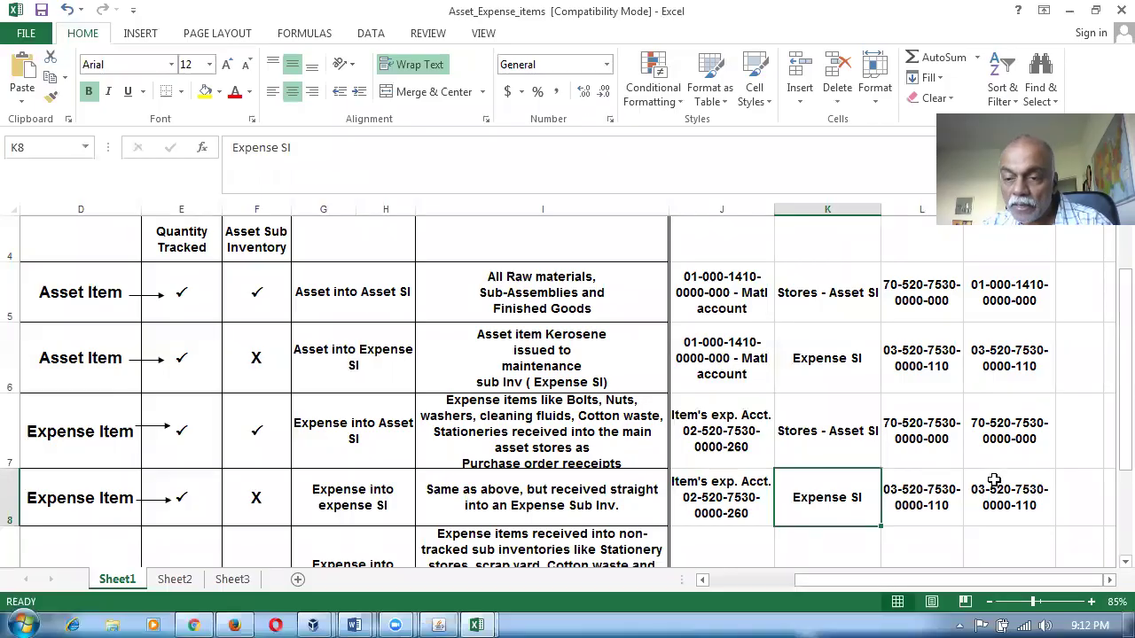
left_click(1000, 498)
left_click(943, 508)
left_click(1009, 505)
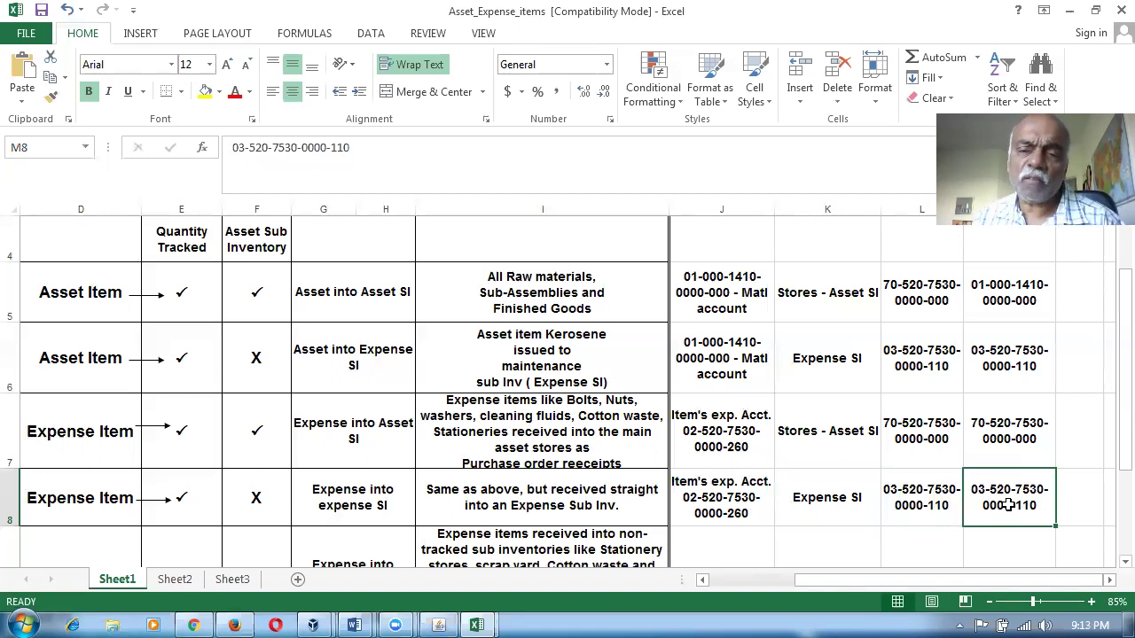
left_click(741, 441)
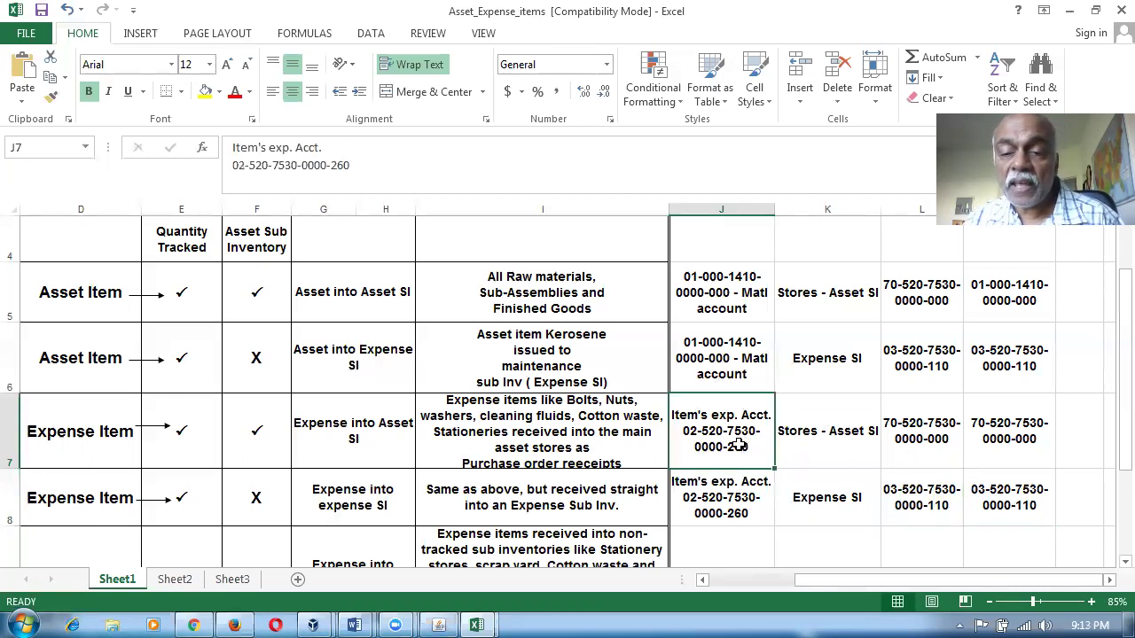
left_click(825, 442)
left_click(926, 439)
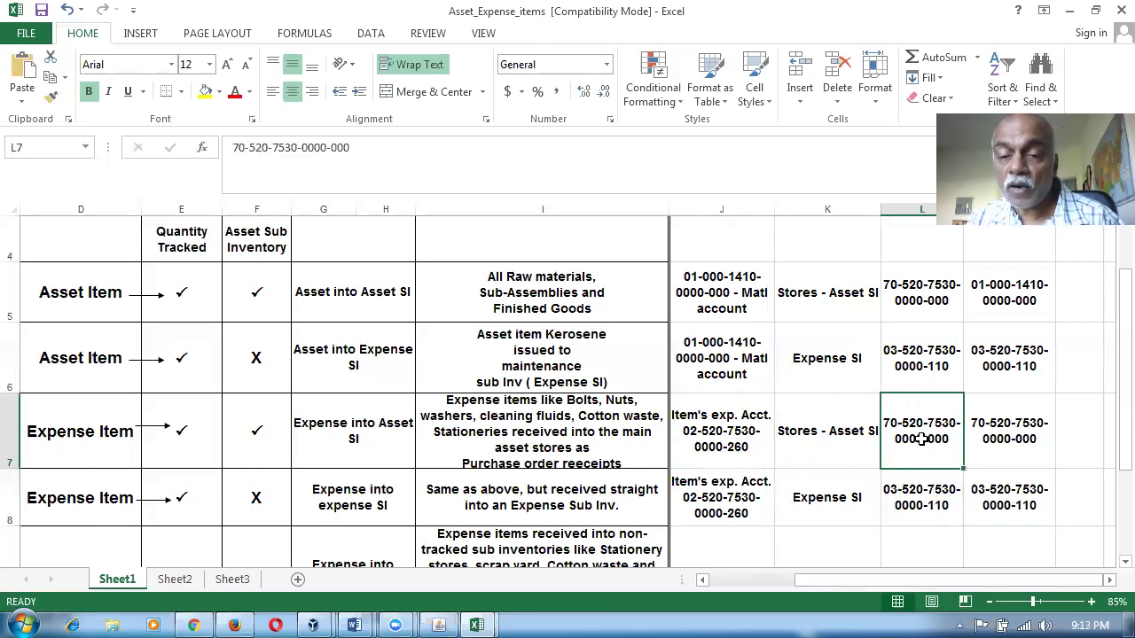
left_click(726, 430)
left_click(1016, 432)
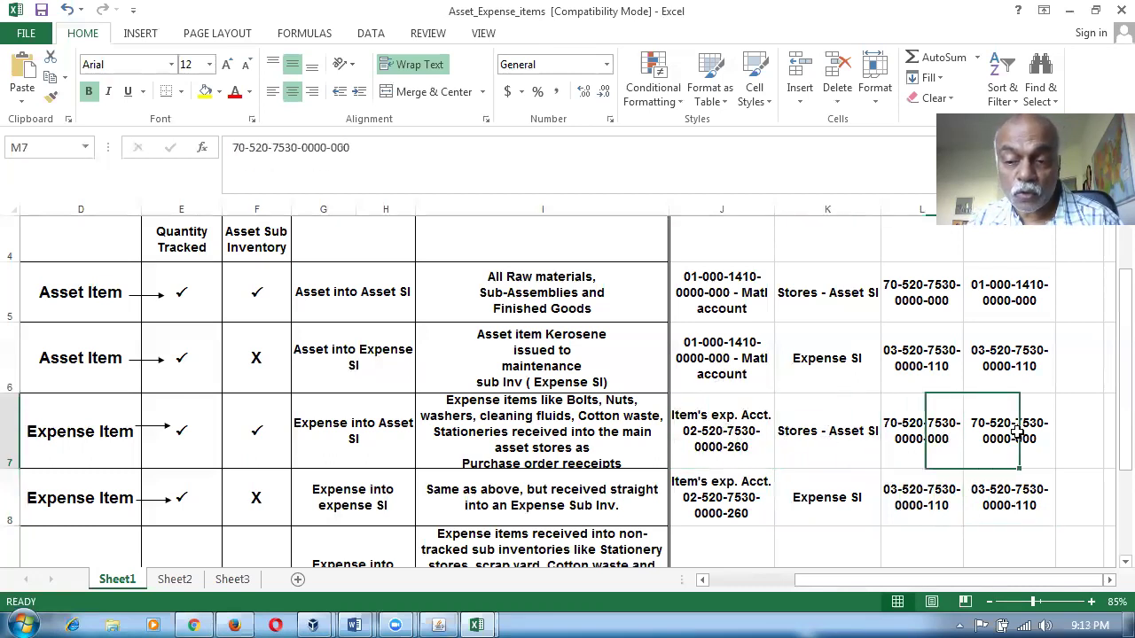
left_click_drag(820, 461, 916, 480)
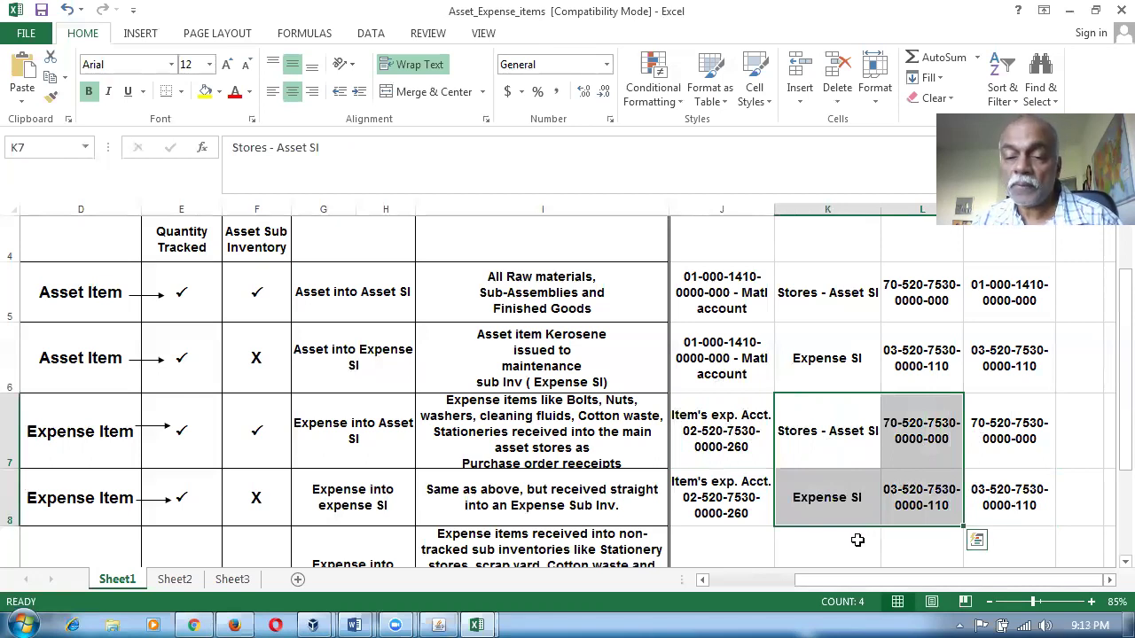
left_click(849, 552)
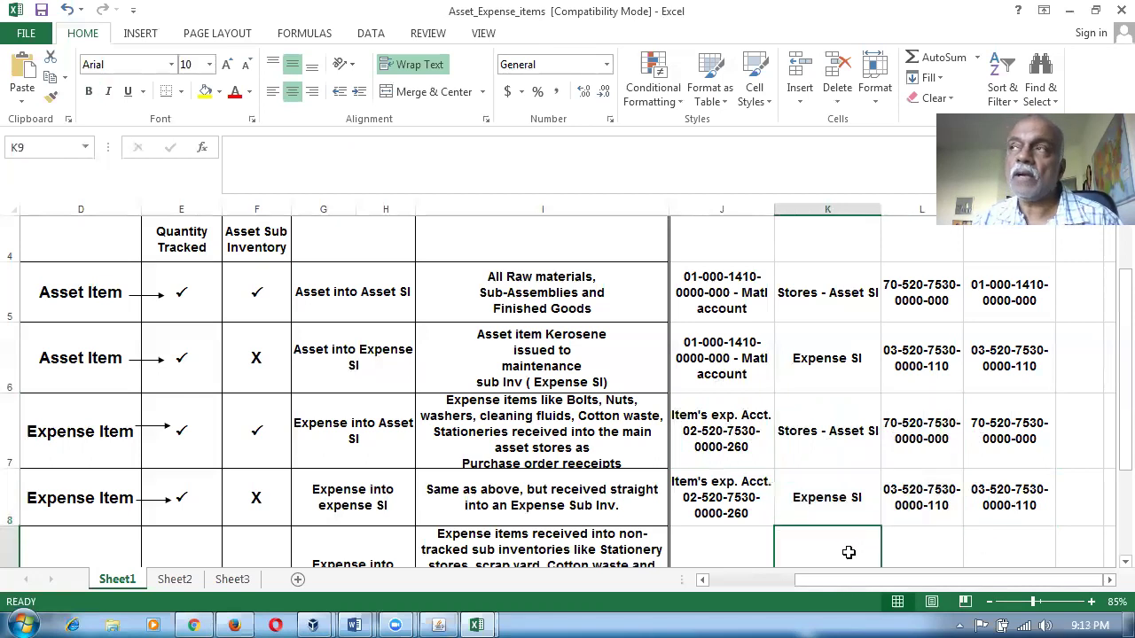
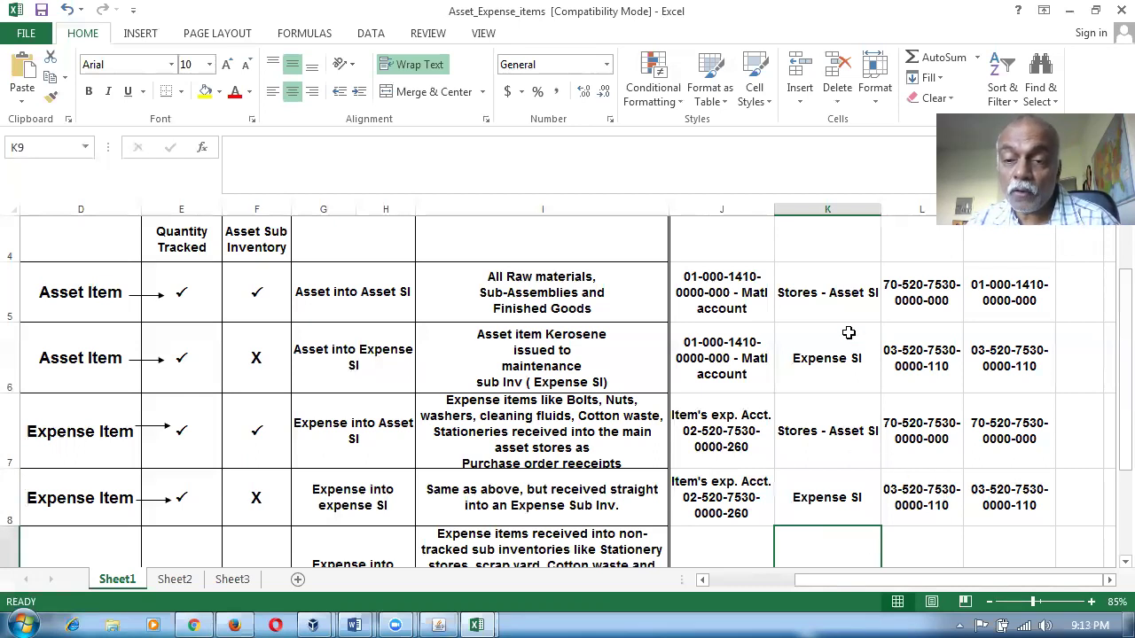
Review the asset and expense item account mappings in ranges K5:L8, K7:L8 and J5:M8.
left_click_drag(817, 305, 903, 480)
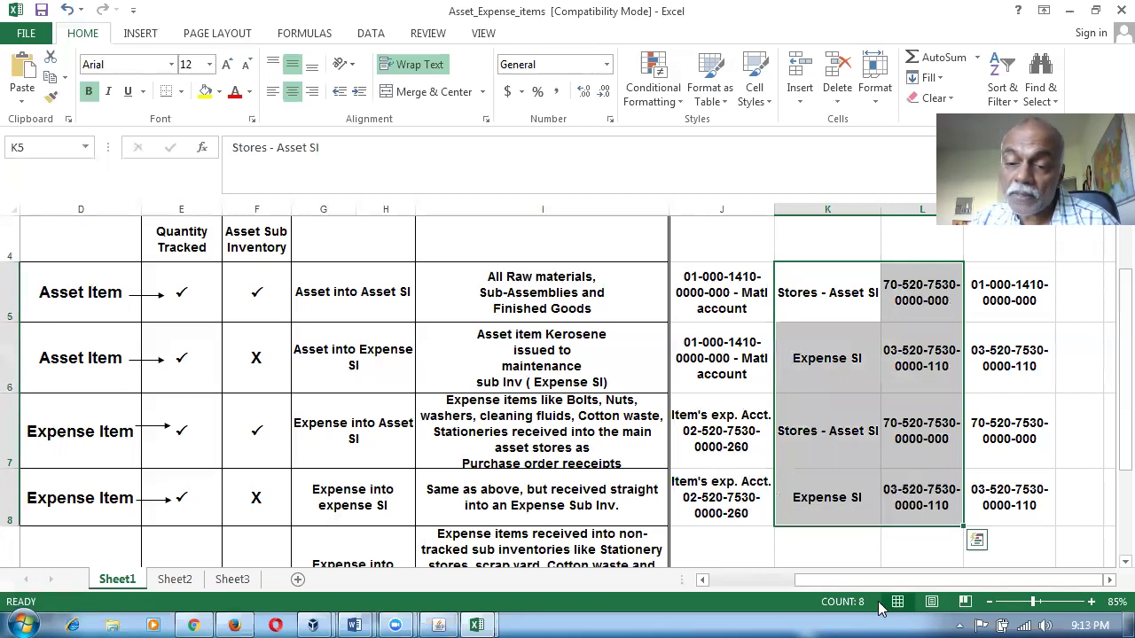
left_click(900, 554)
left_click(1008, 542)
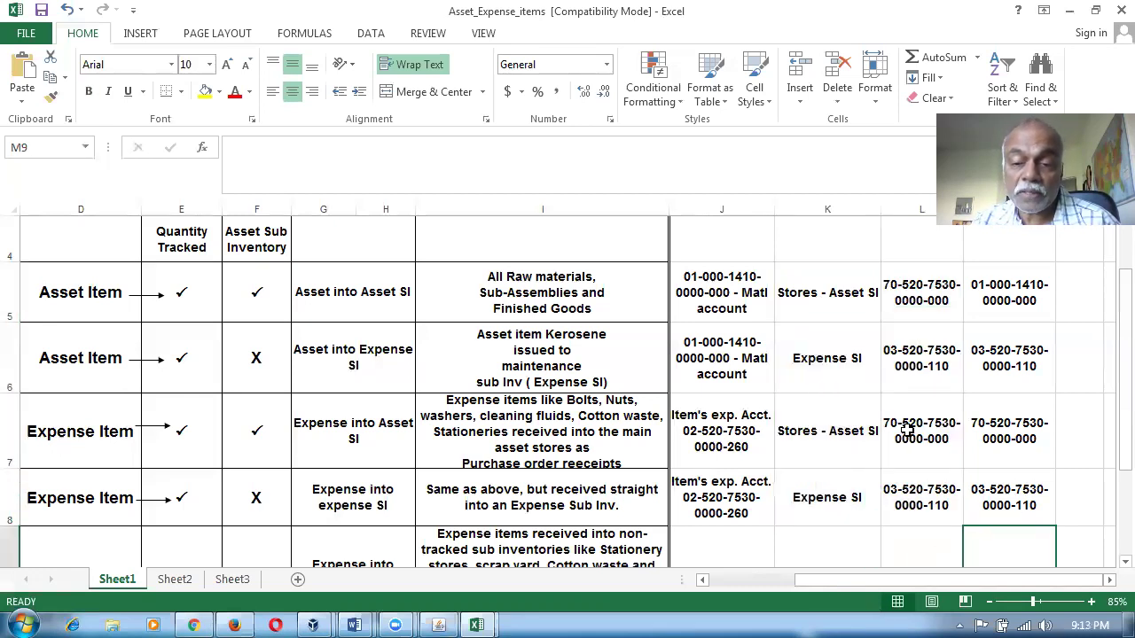
left_click(696, 441)
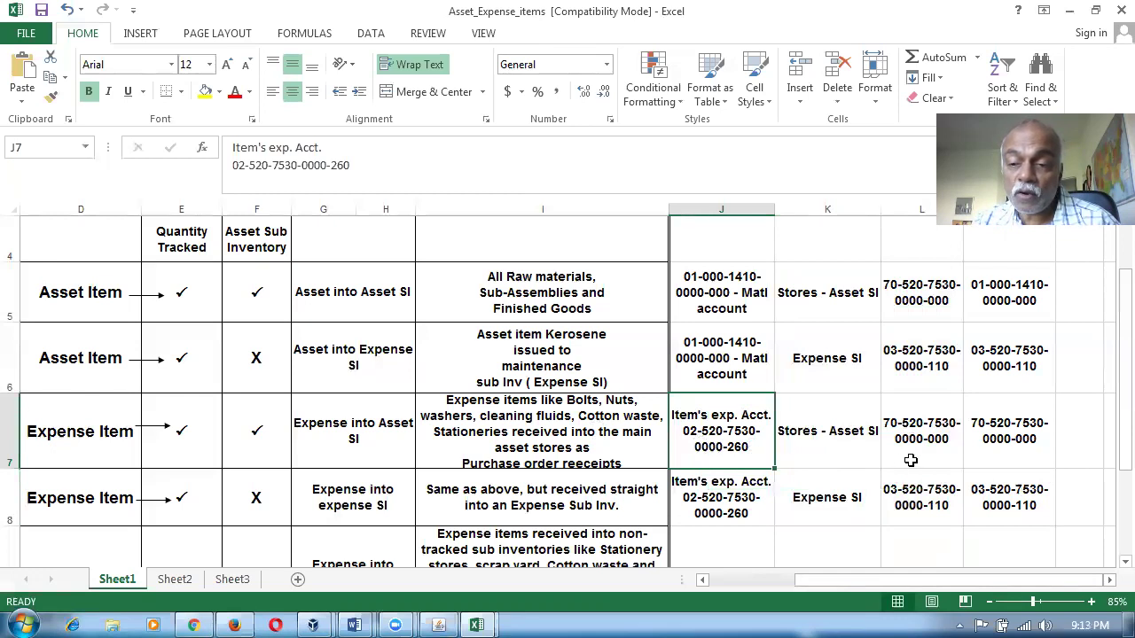
left_click(984, 444)
left_click_drag(826, 431, 892, 481)
left_click(727, 556)
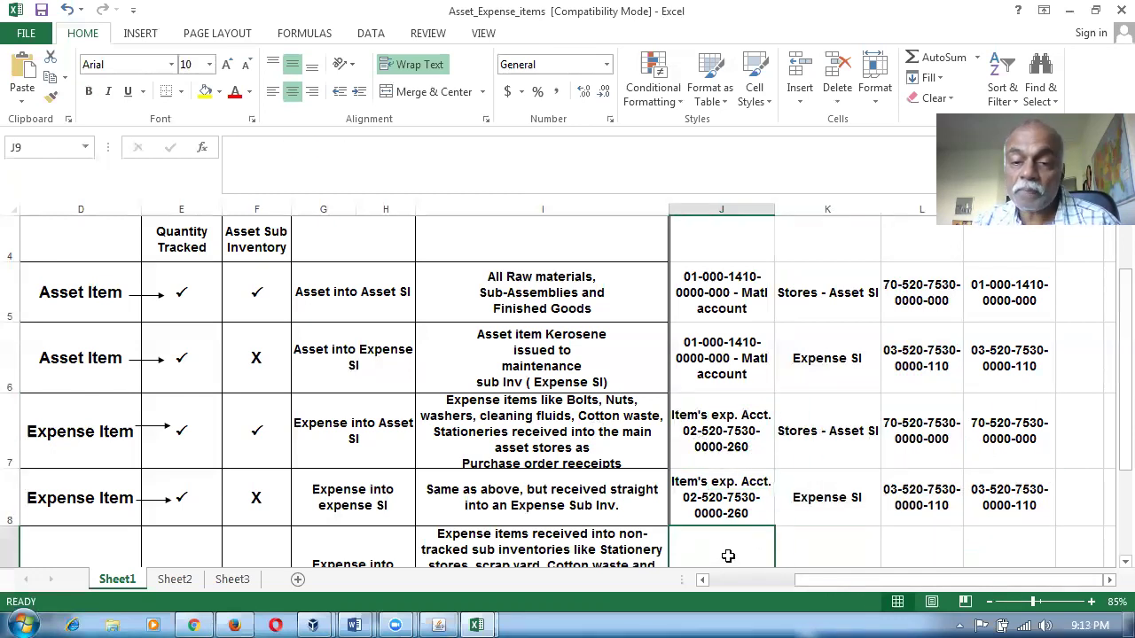
left_click_drag(727, 300, 1013, 483)
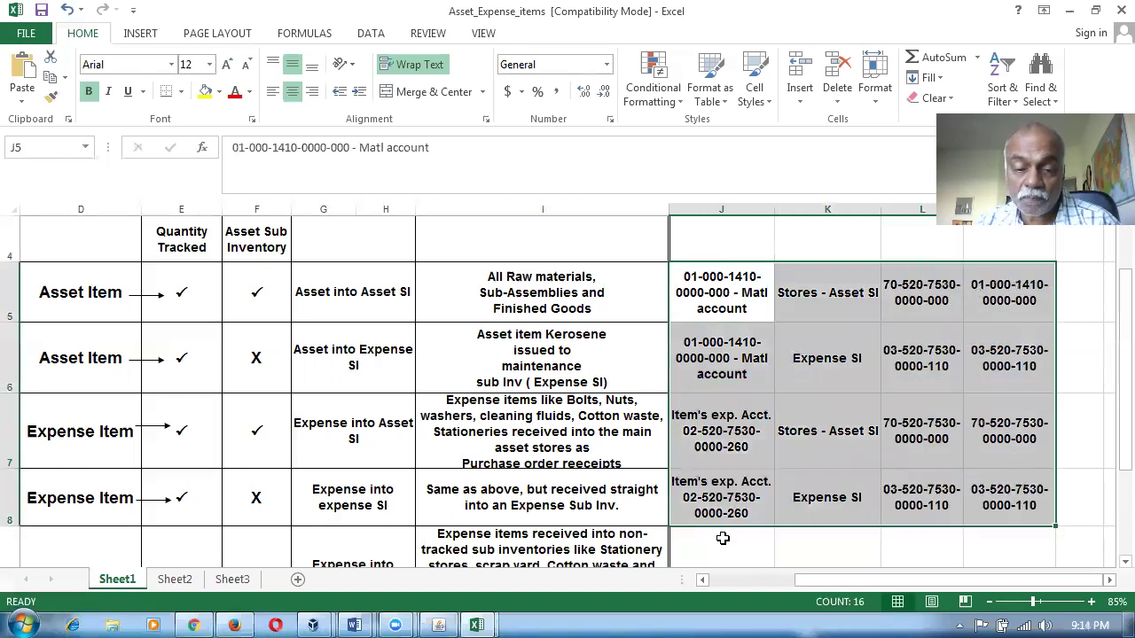
scroll(723, 538, "down", 3)
scroll(725, 532, "up", 2)
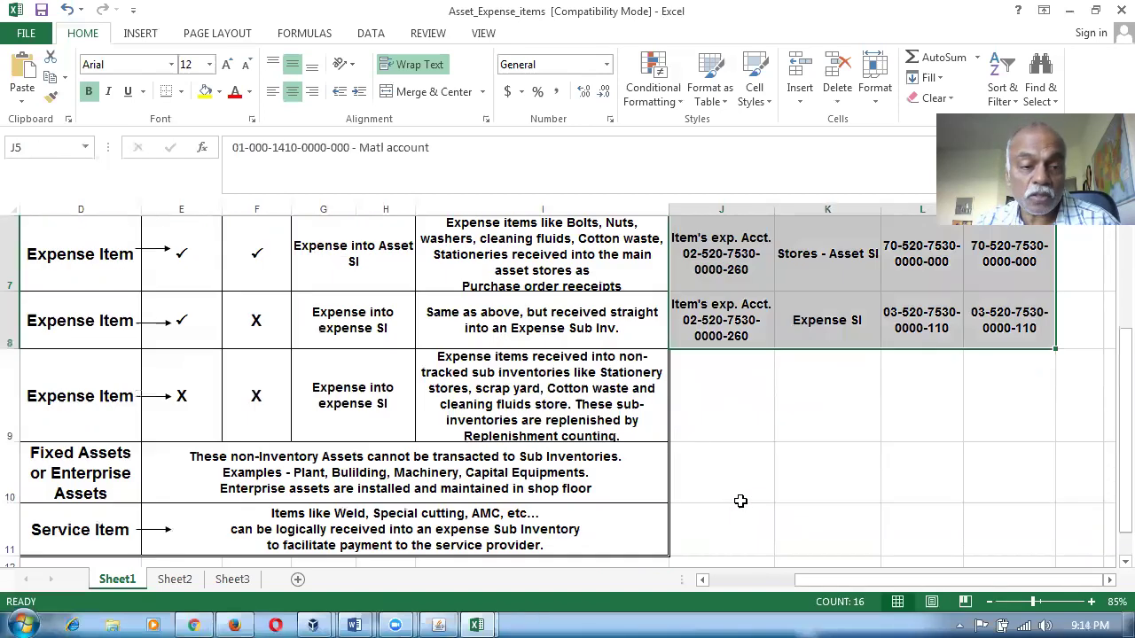
Check the Service Item row: cell D11, its description and the empty account cell J11.
left_click(97, 530)
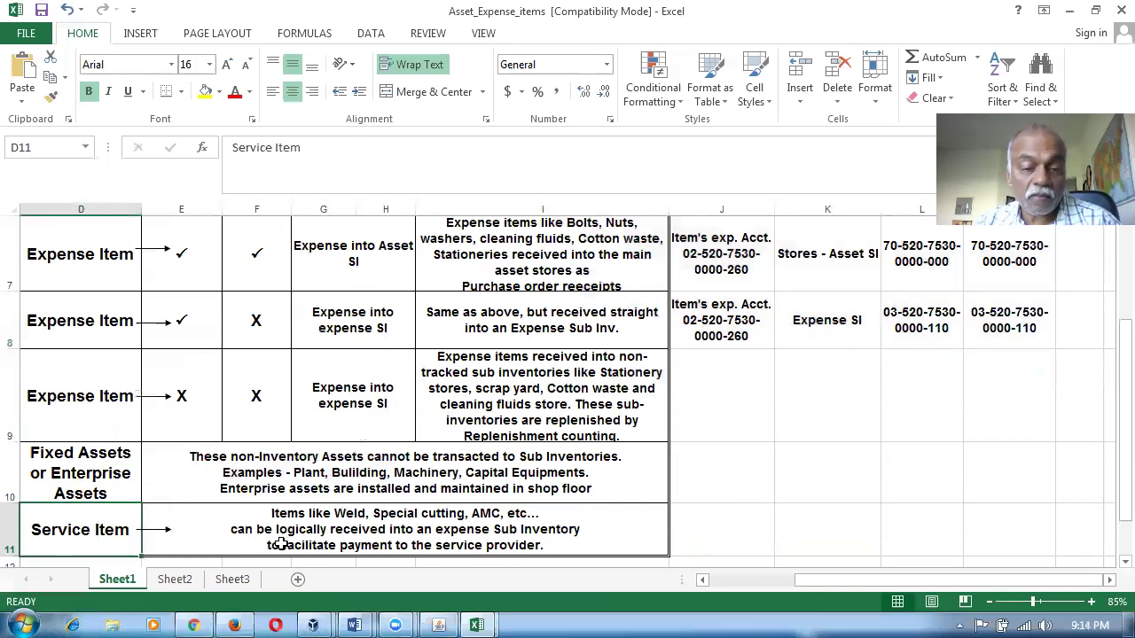
left_click(309, 535)
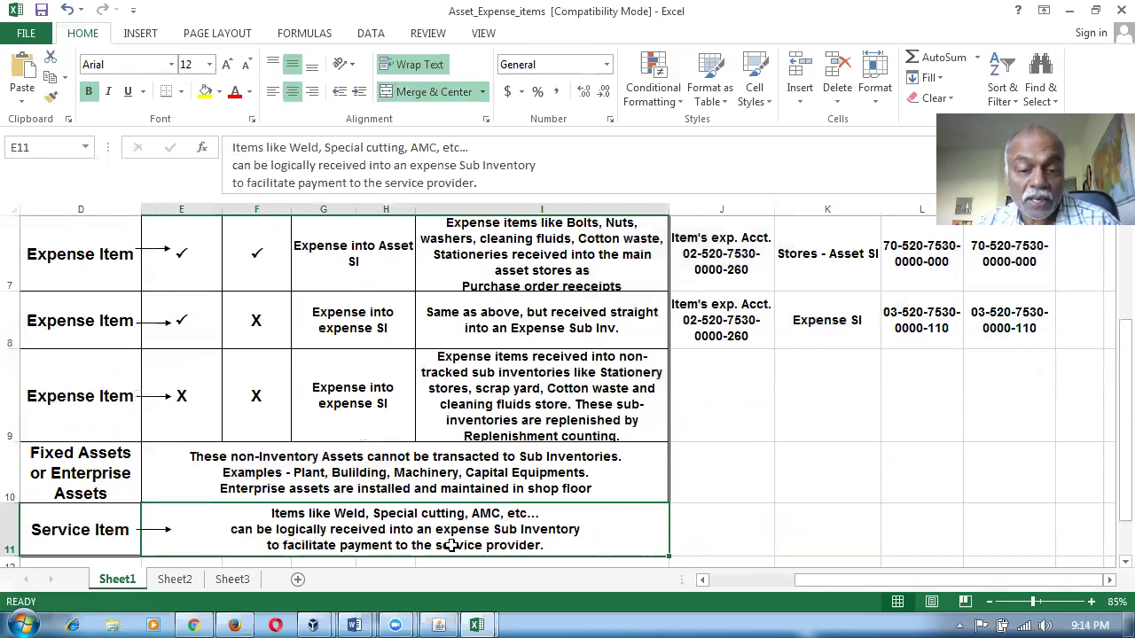
left_click(740, 529)
left_click(500, 542)
left_click(718, 529)
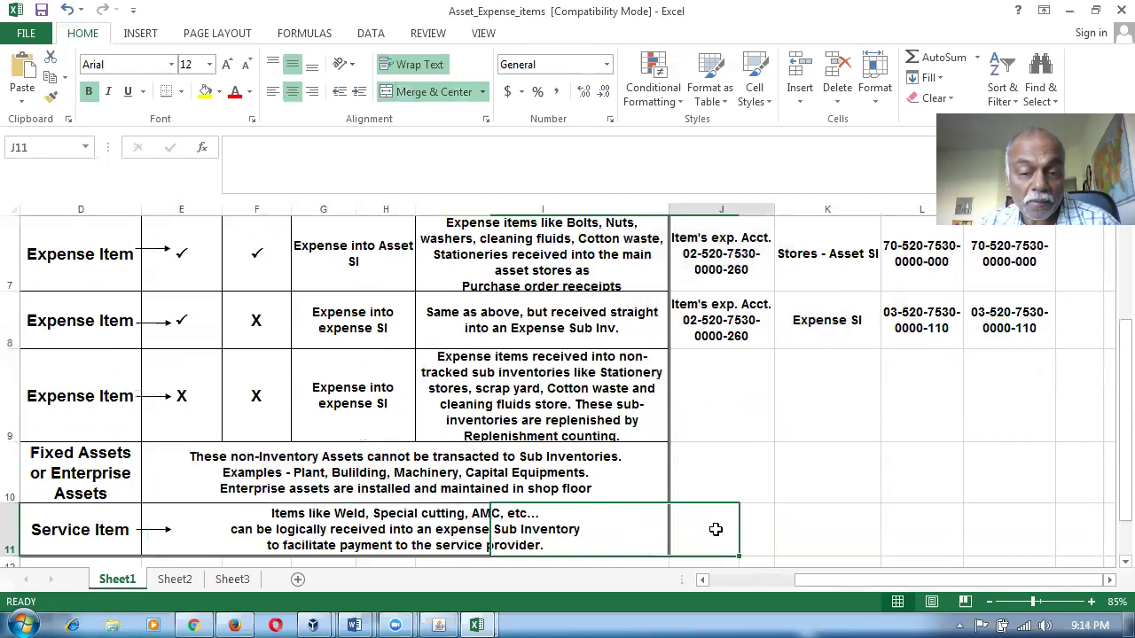
left_click(76, 537)
Back in Oracle, close the Distributions, Shipments and Purchase Orders windows.
key("alt+Tab")
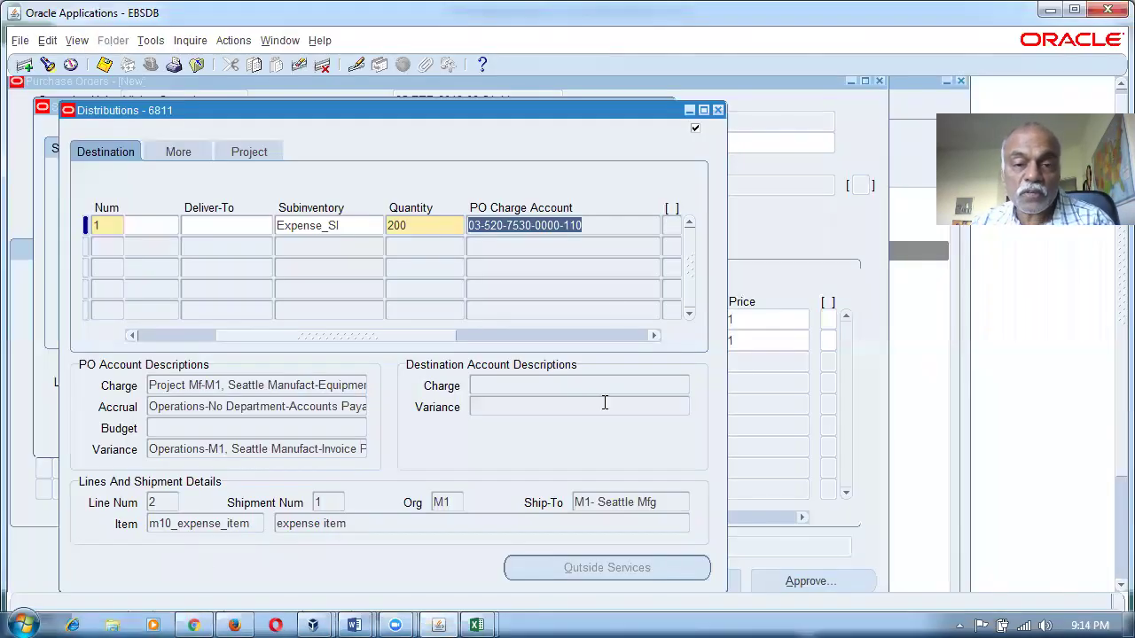
left_click(718, 110)
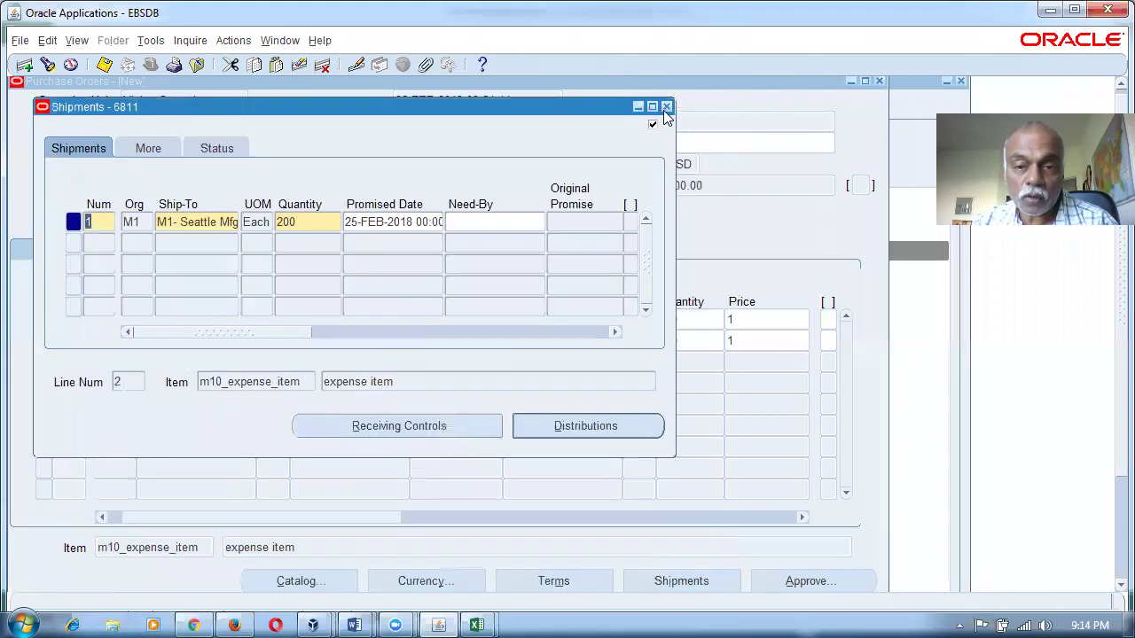
left_click(668, 109)
left_click(879, 80)
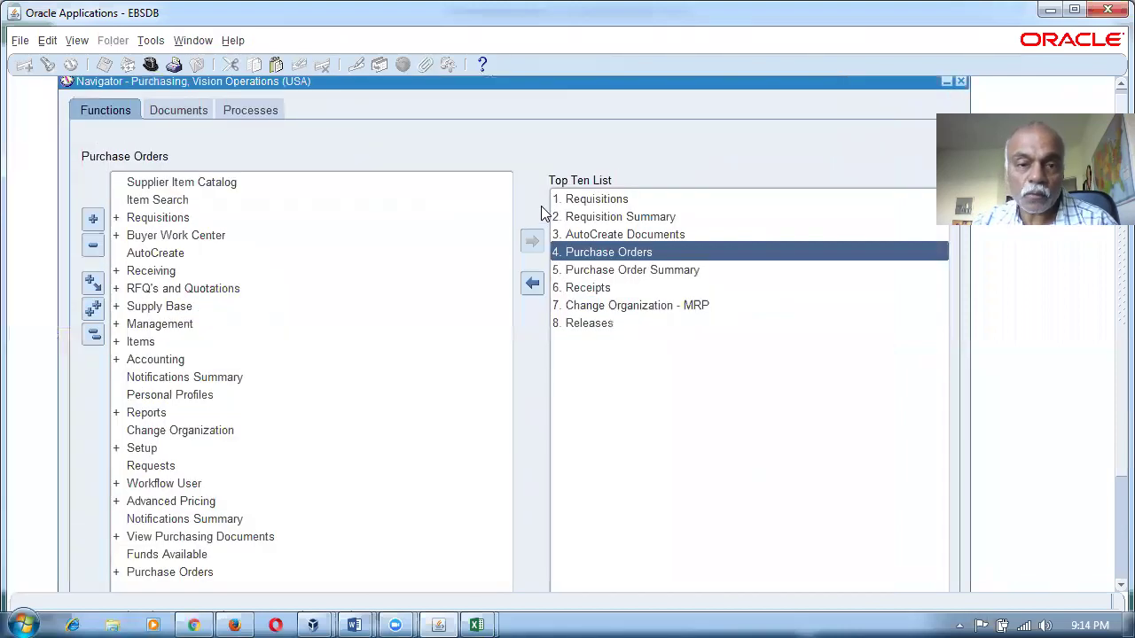
Switch the responsibility from Purchasing to Human Resources.
left_click(178, 324)
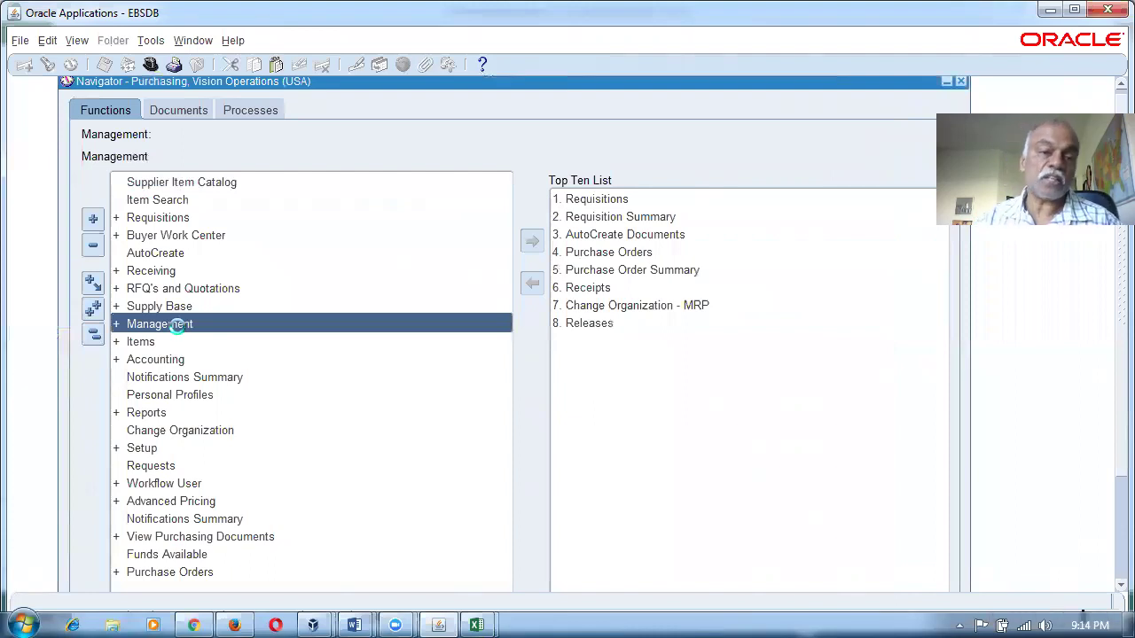
type("wh")
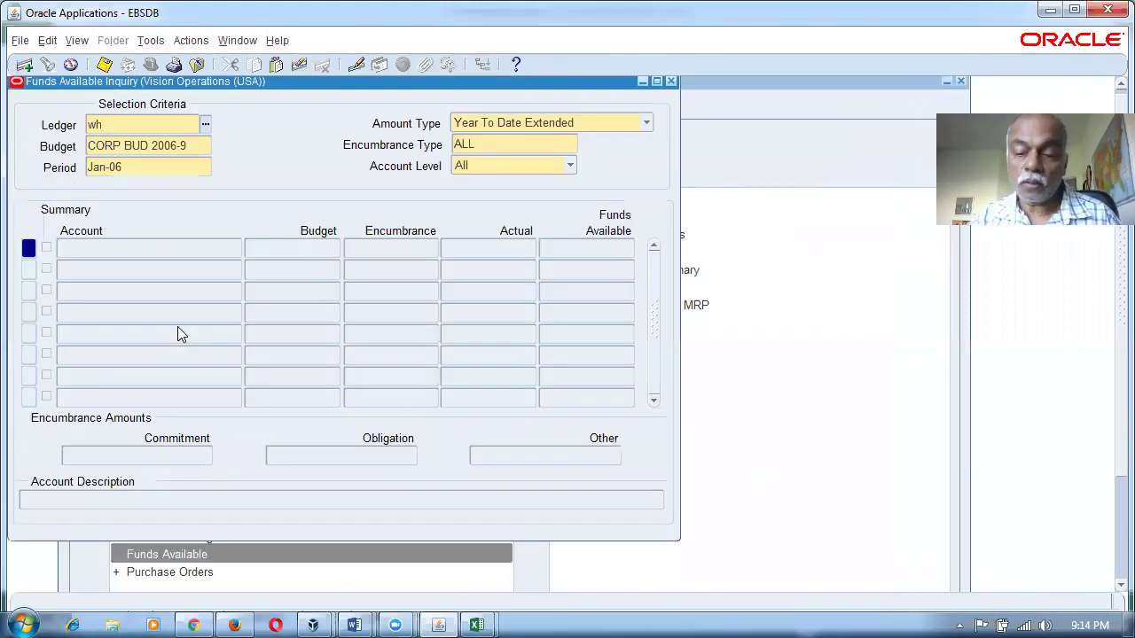
key("F4")
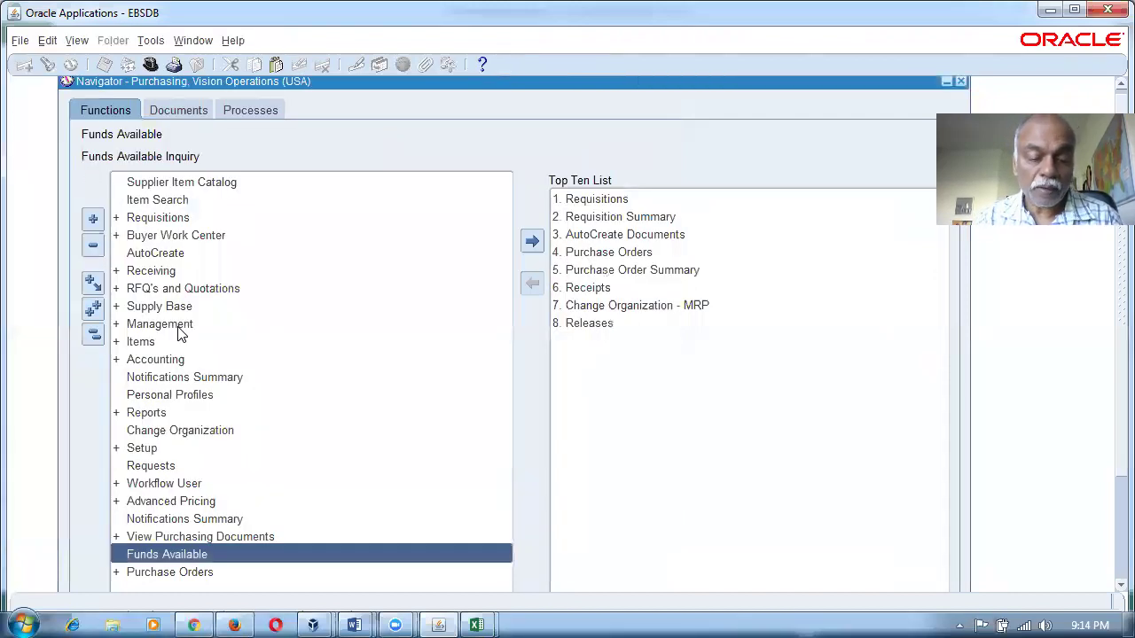
key("alt+f")
key("r")
key("Return")
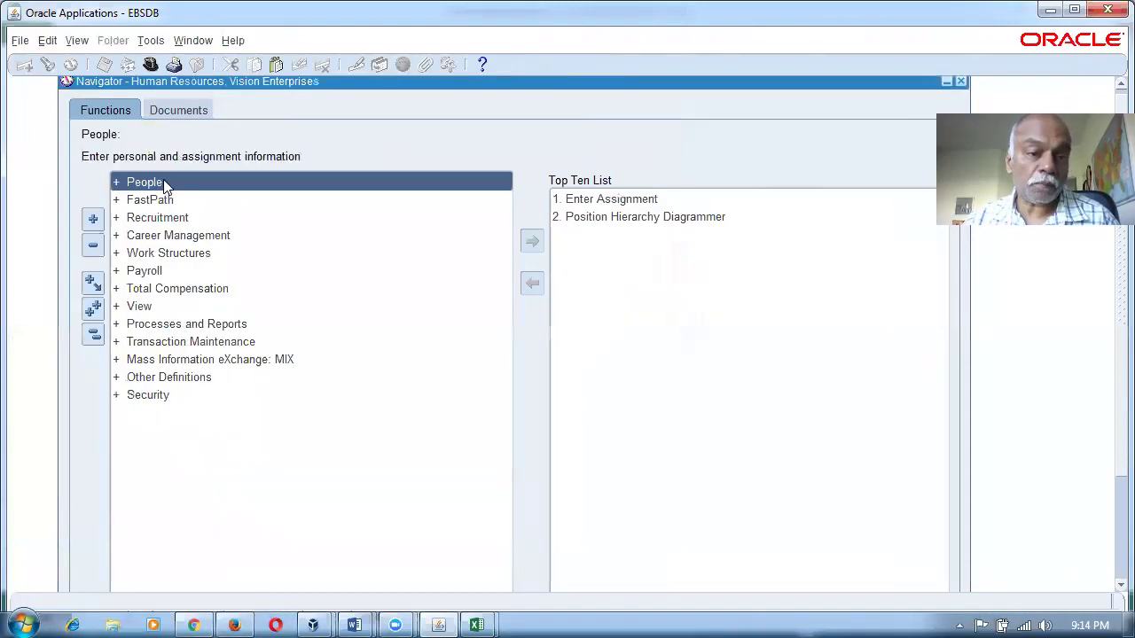
Open People > Enter and Maintain and find the employee.
double_click(165, 181)
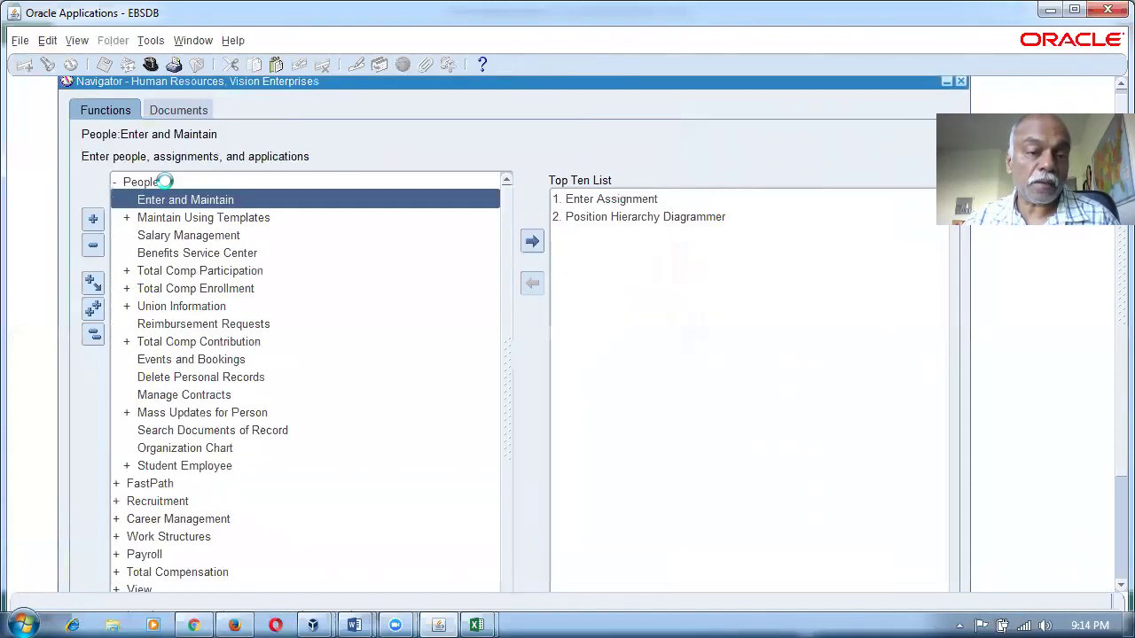
double_click(170, 198)
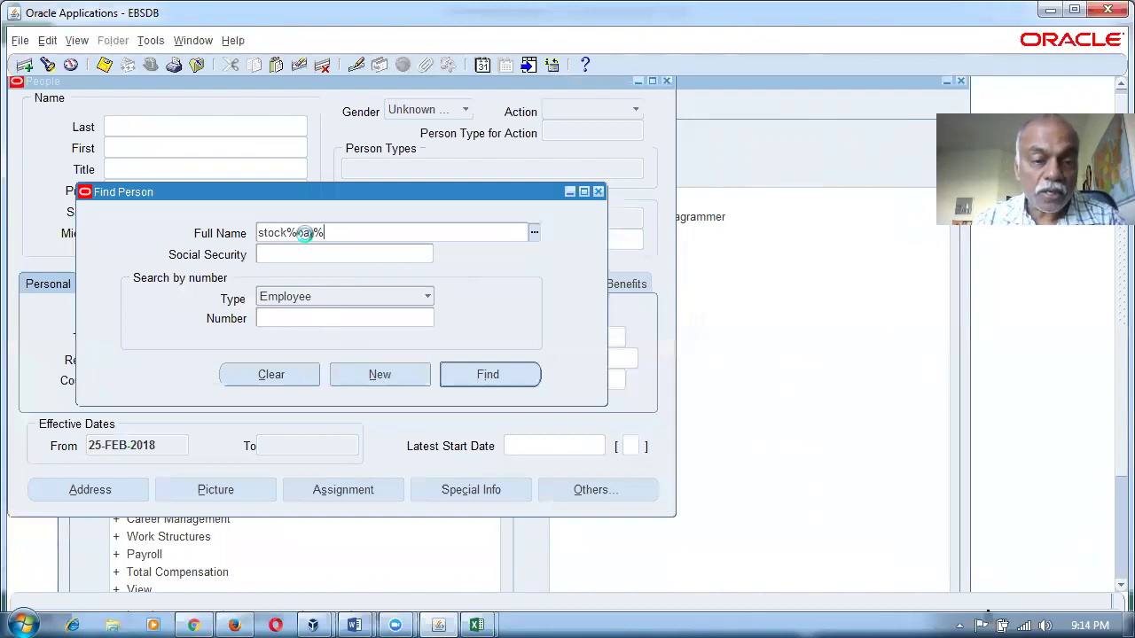
key("Tab")
left_click(454, 377)
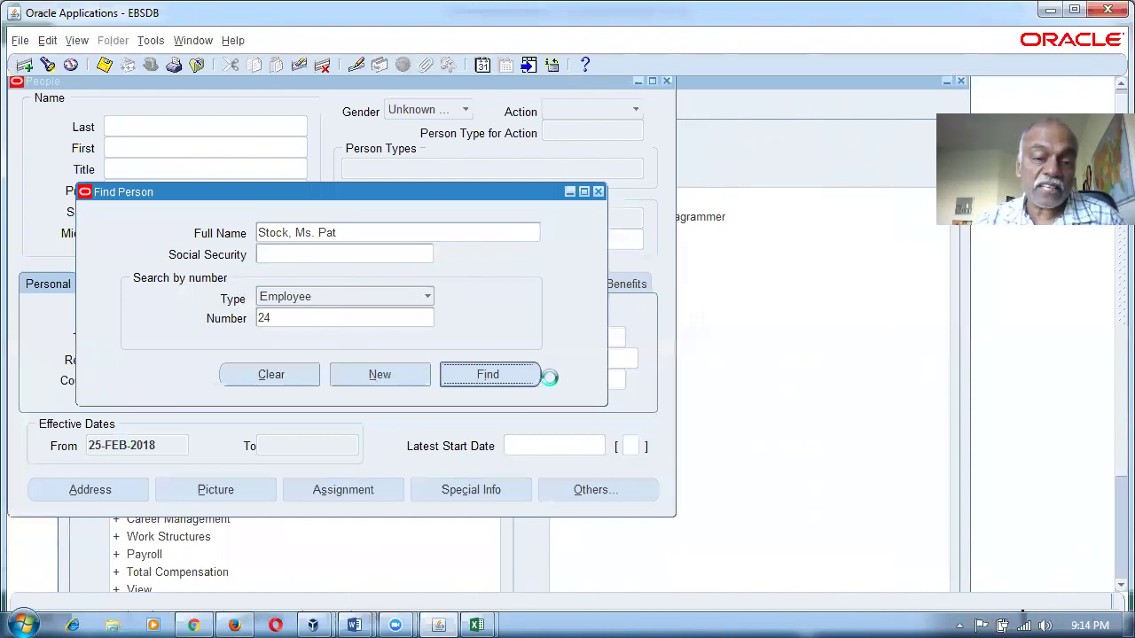
left_click(365, 489)
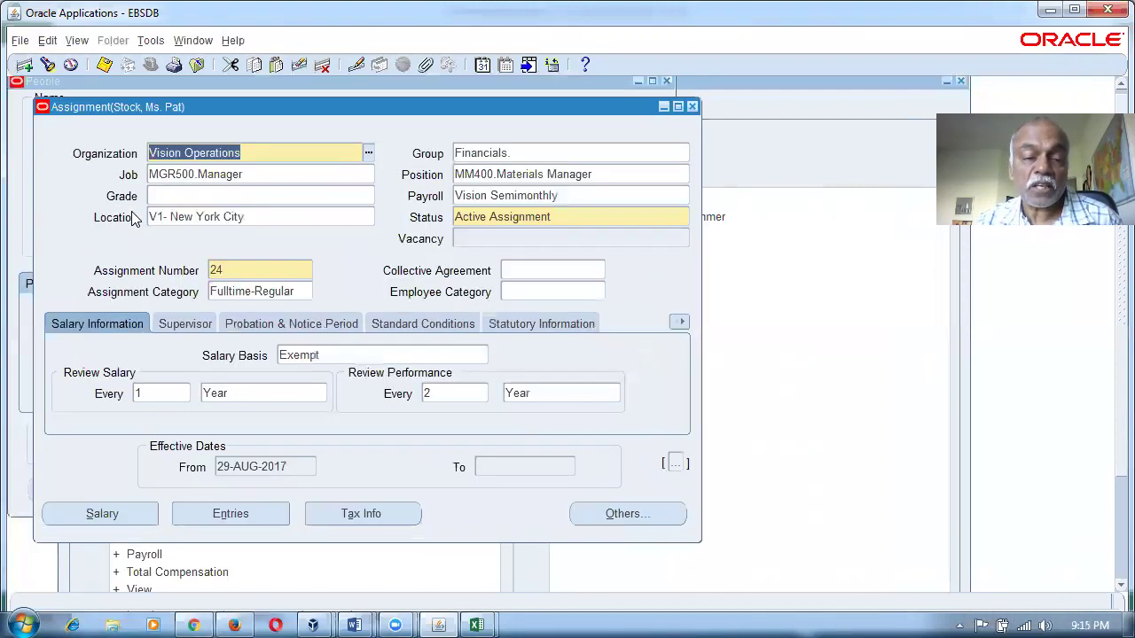
left_click(681, 323)
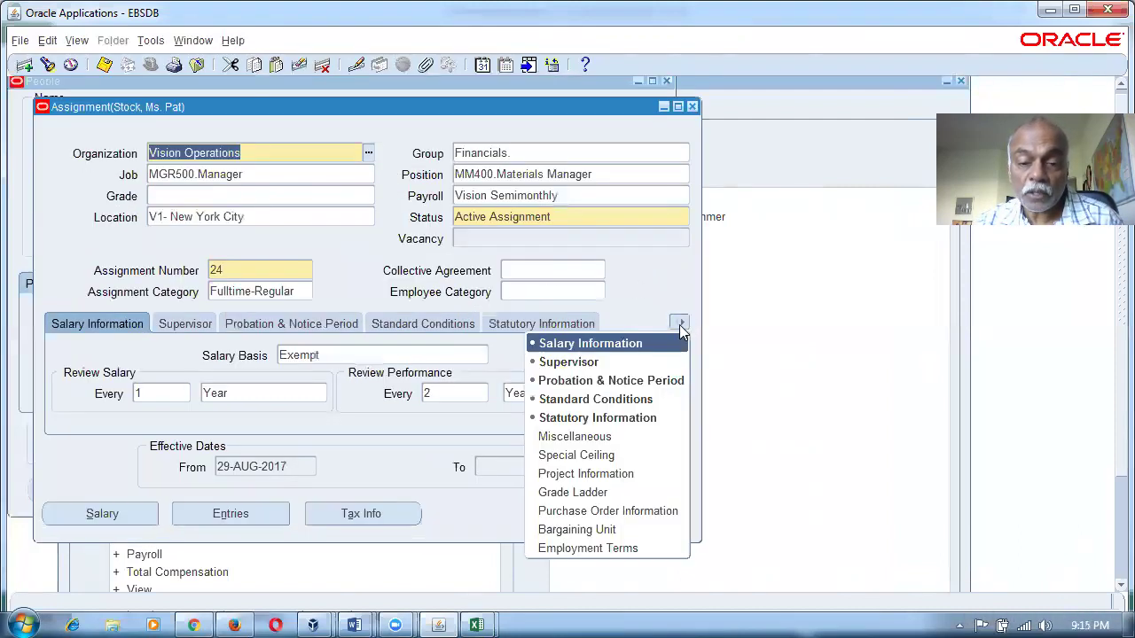
left_click(618, 512)
left_click(394, 375)
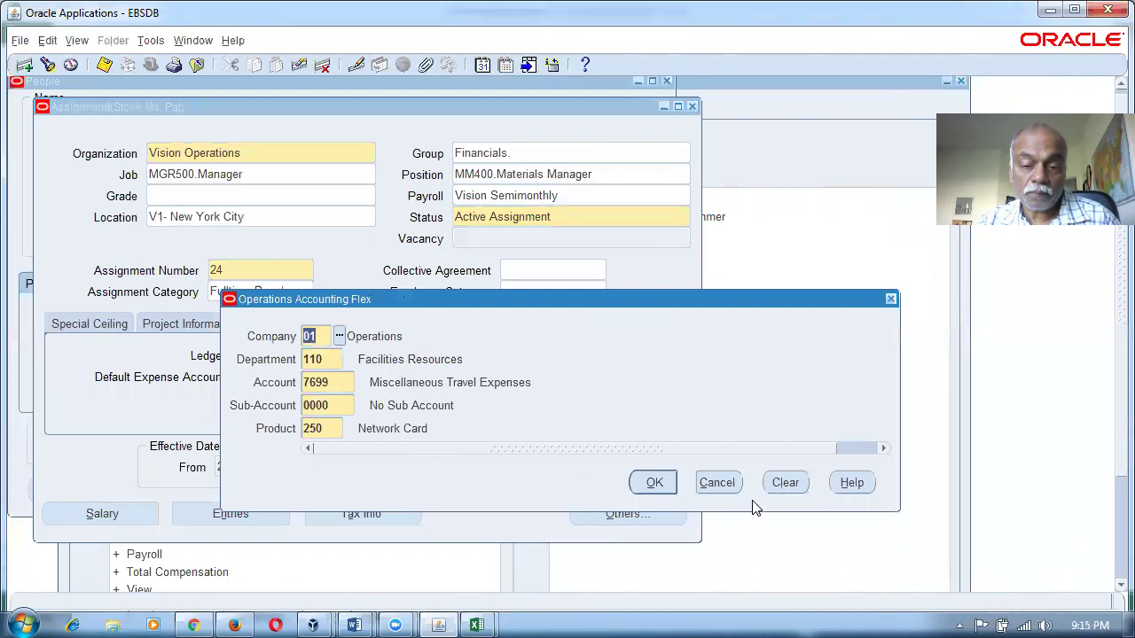
left_click(718, 483)
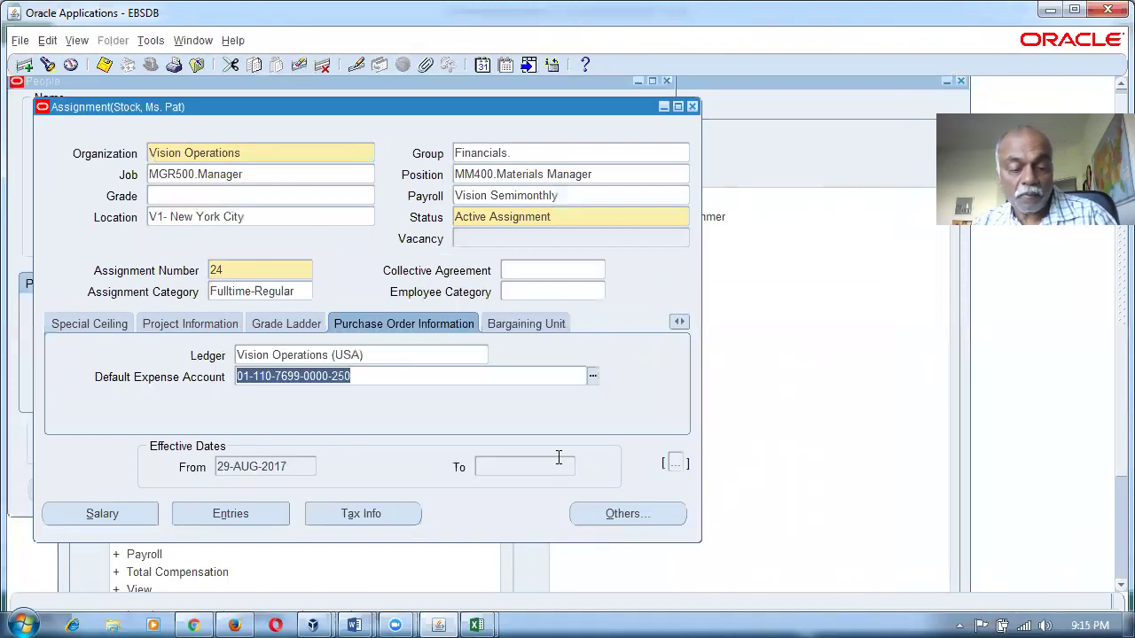
left_click(27, 623)
type("notepad")
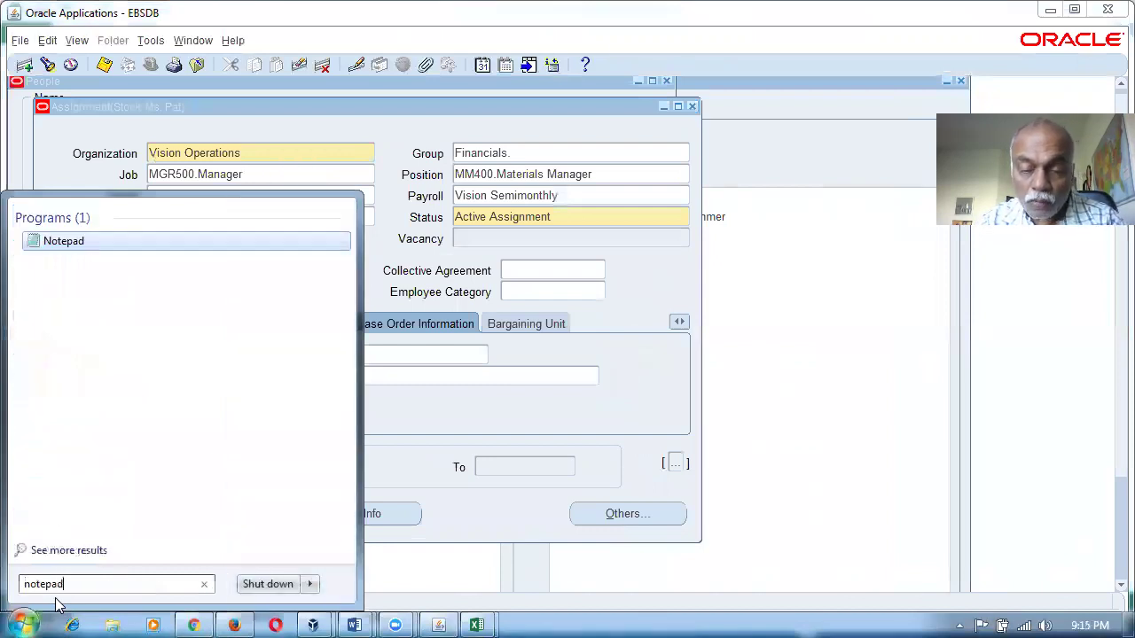
key("Return")
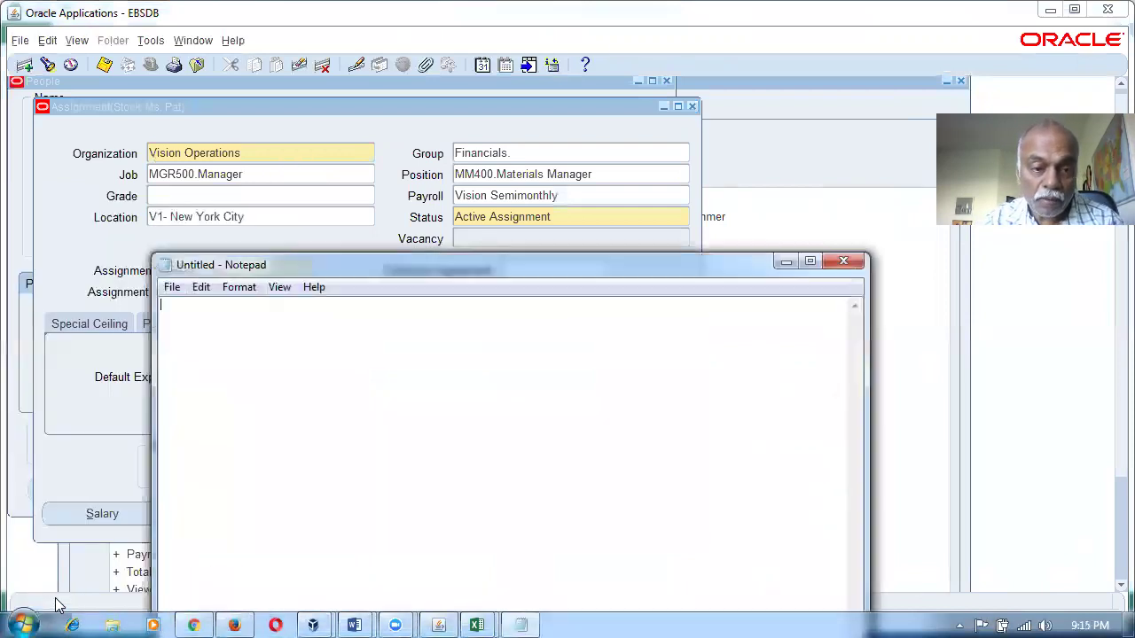
key("ctrl+v")
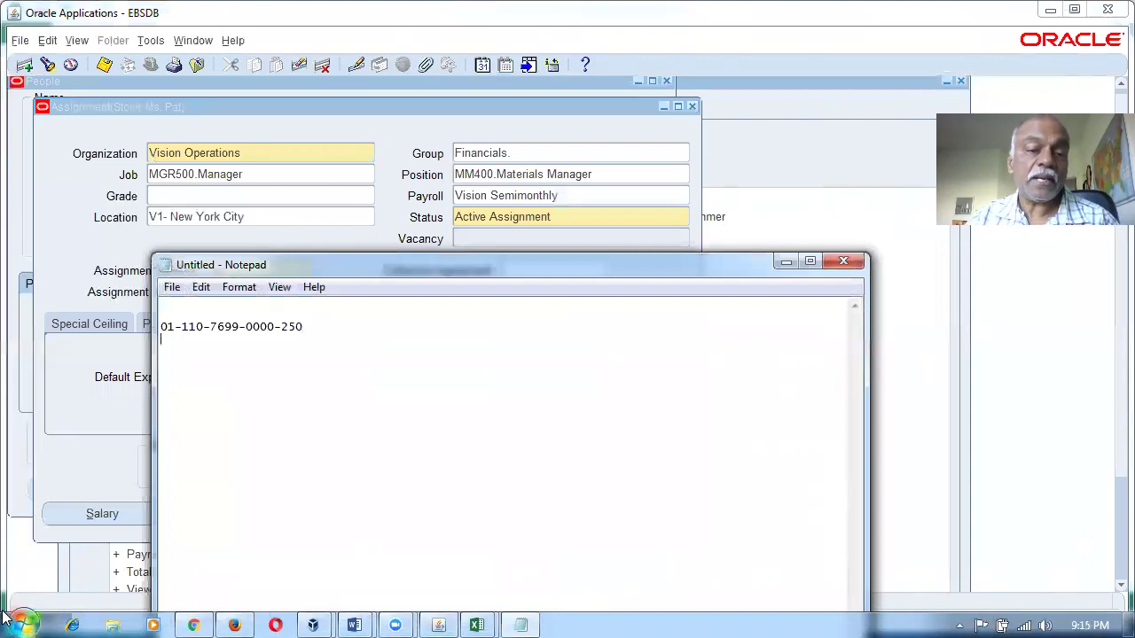
left_click(65, 426)
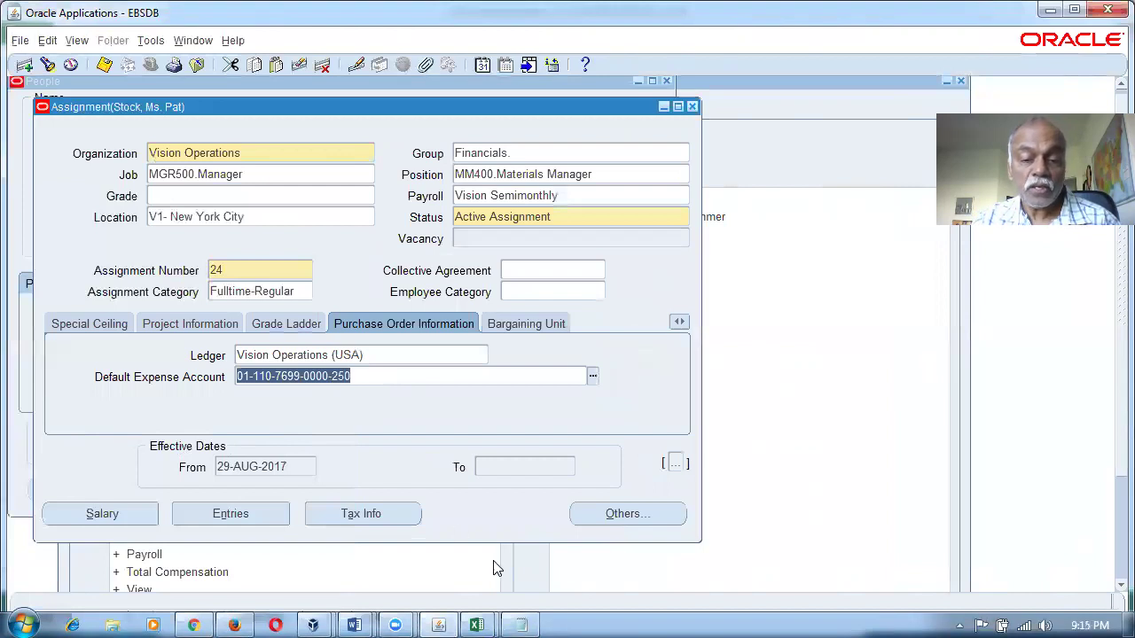
left_click(520, 624)
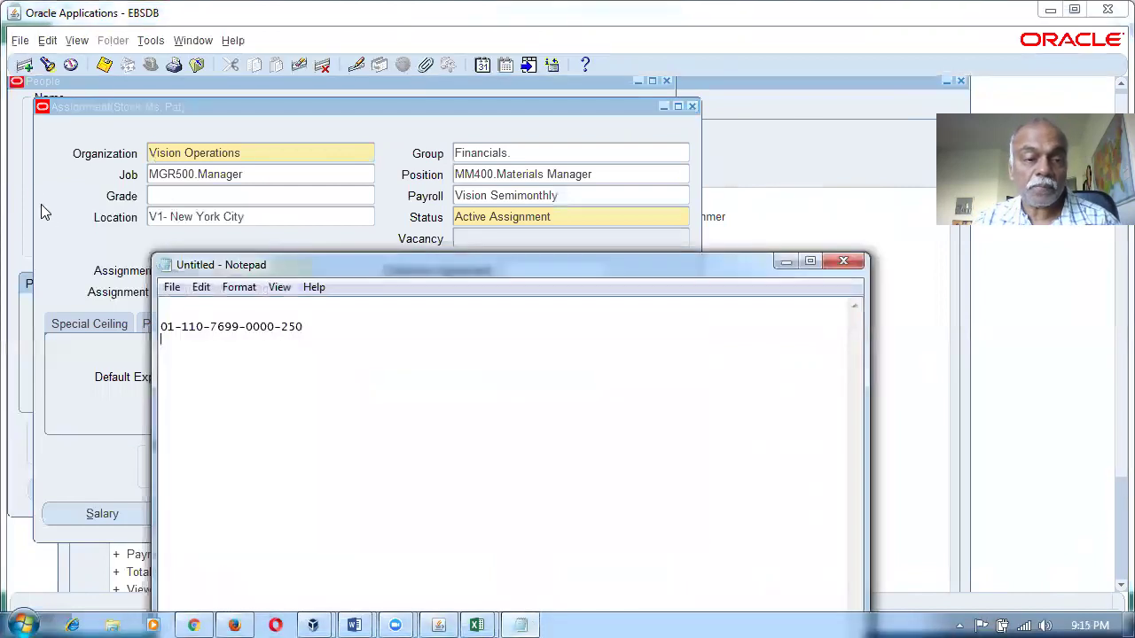
left_click(201, 184)
Close the assignment and People forms and return to the Purchasing Navigator.
left_click(693, 106)
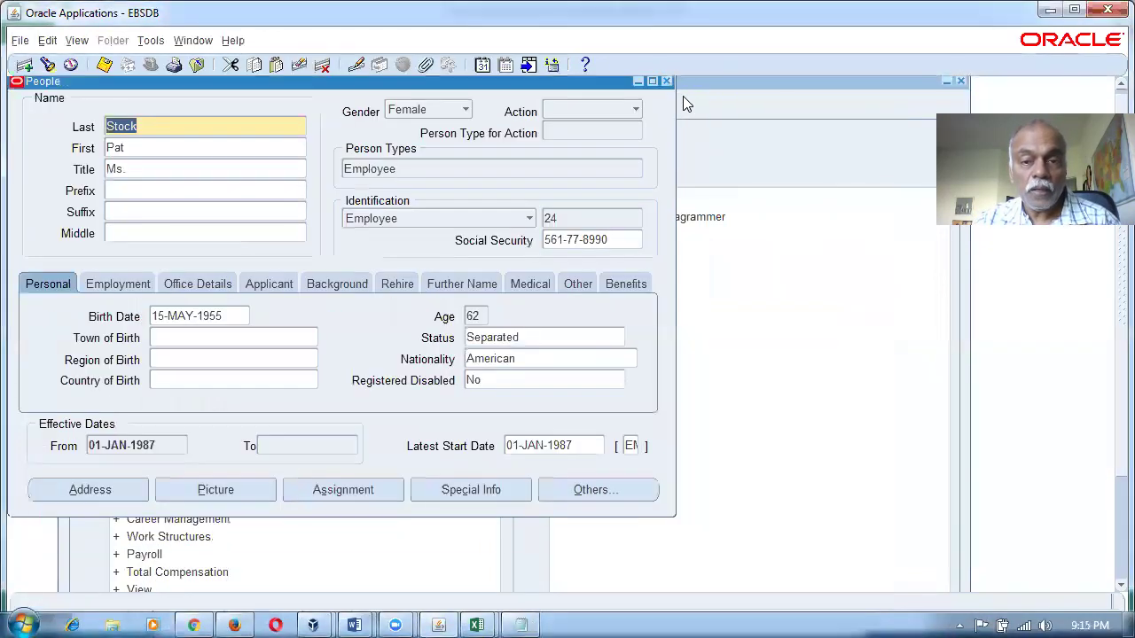
left_click(666, 80)
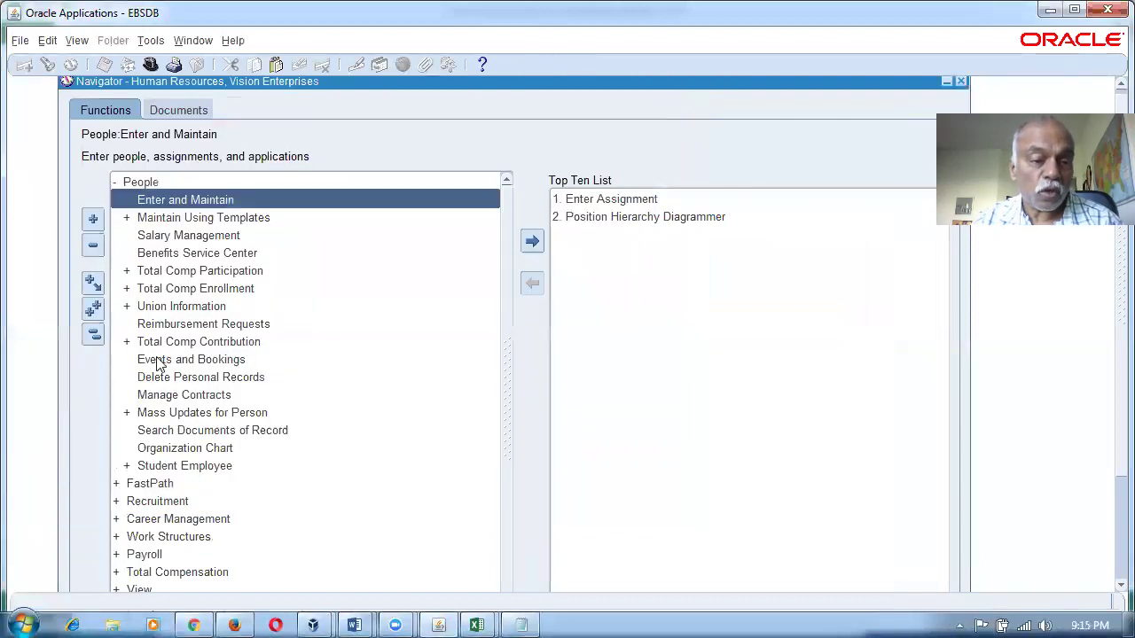
left_click(160, 361)
key("alt+f")
key("w")
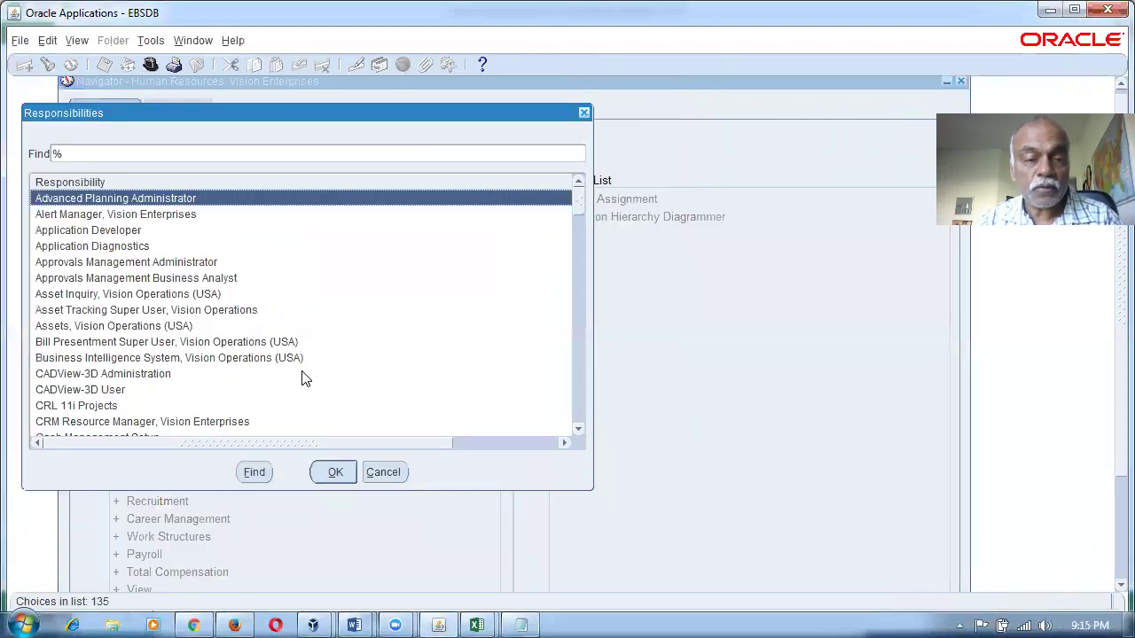
key("Escape")
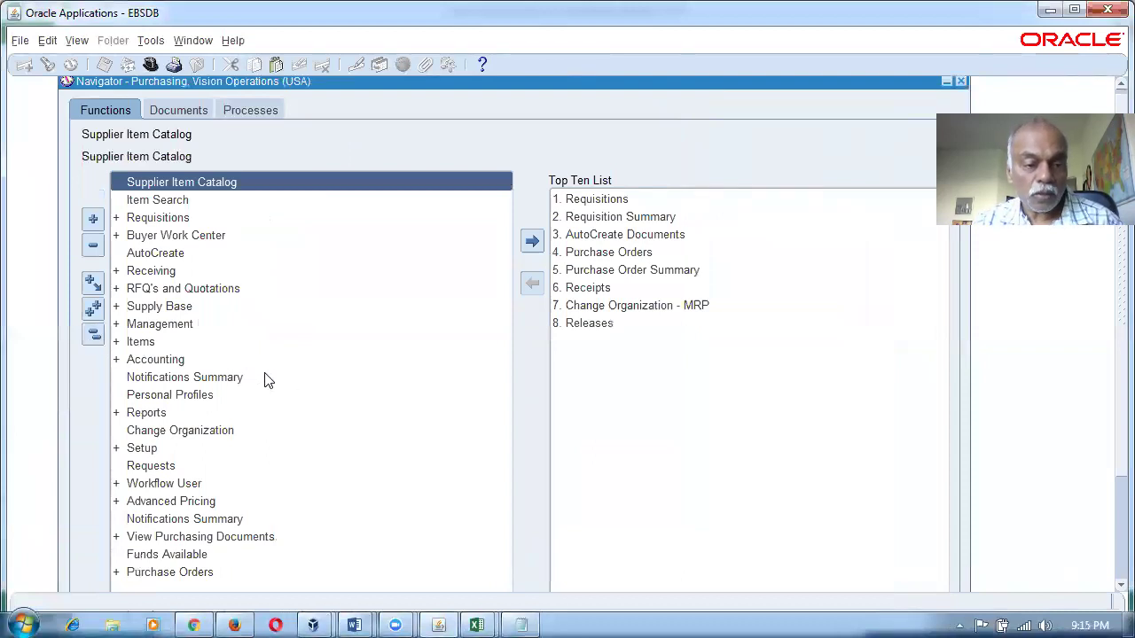
Expand Setup > Financials > Accounting and select Expense Account Rules.
double_click(232, 427)
type("f")
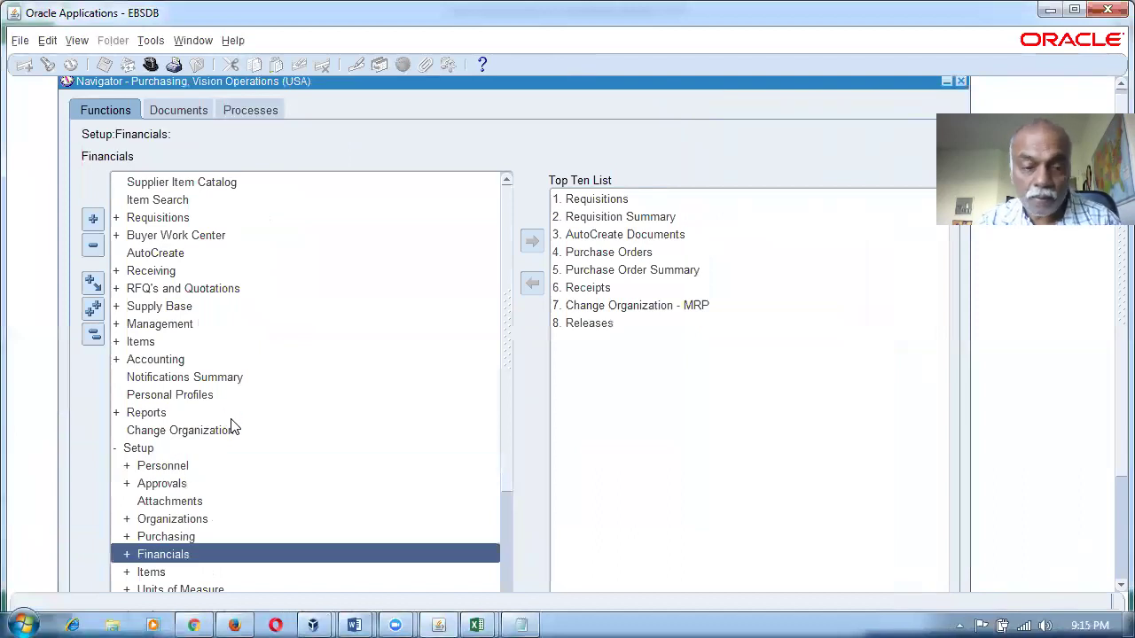
key("Return")
type("pe")
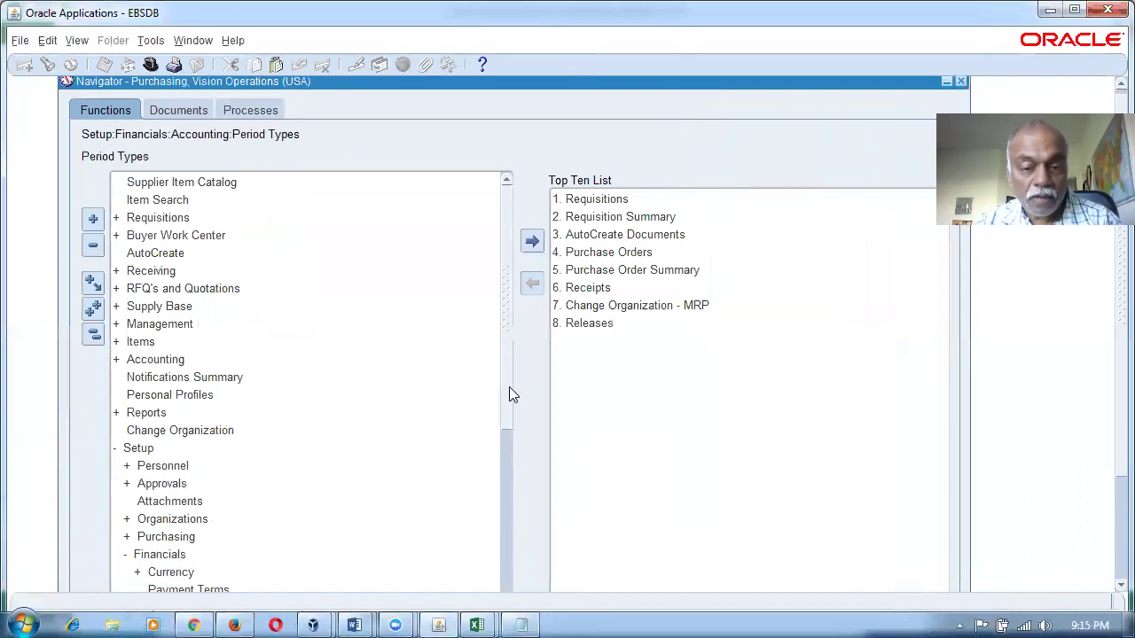
left_click_drag(510, 387, 528, 490)
left_click(347, 537)
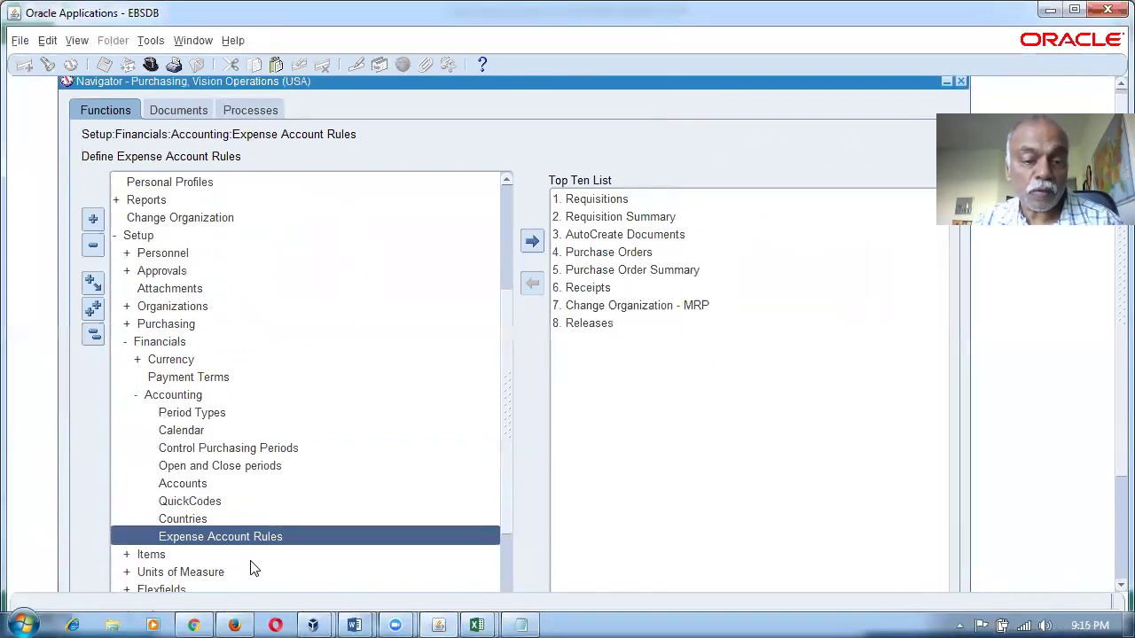
Delete the MISC.MISC Account 7630 and Company 02 expense account rules, then launch Purchase Orders.
double_click(265, 538)
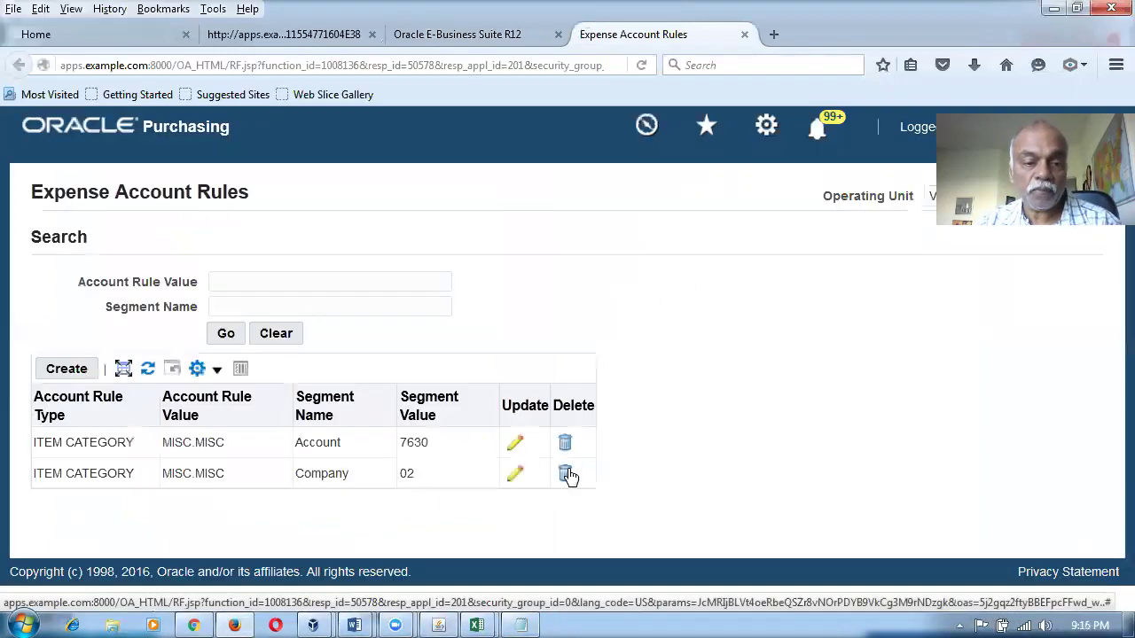
left_click(562, 445)
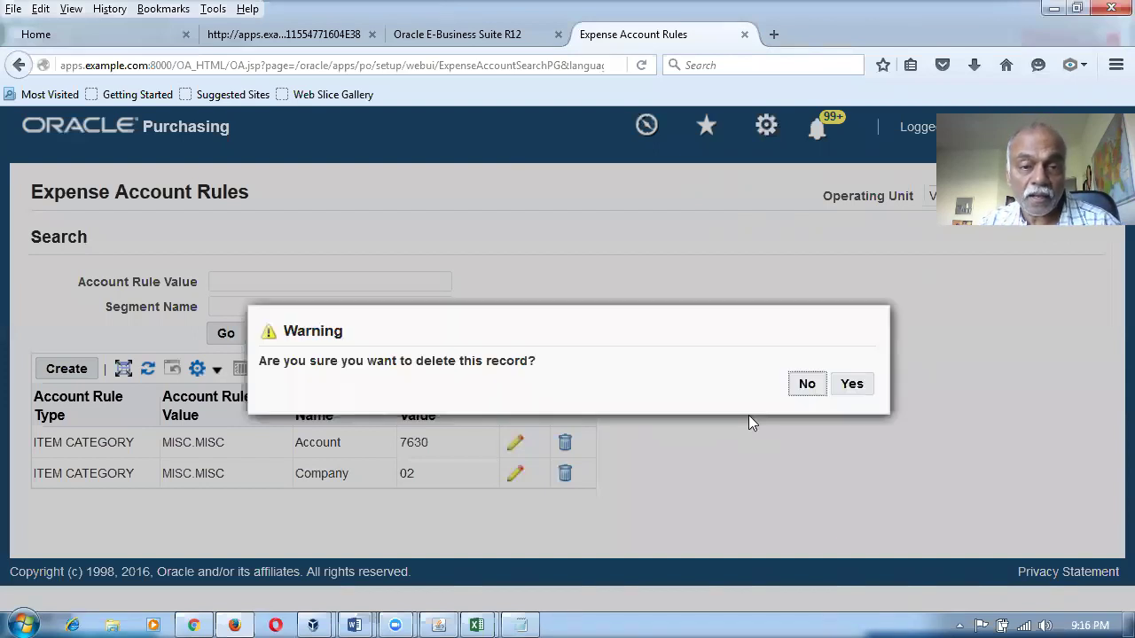
left_click(864, 383)
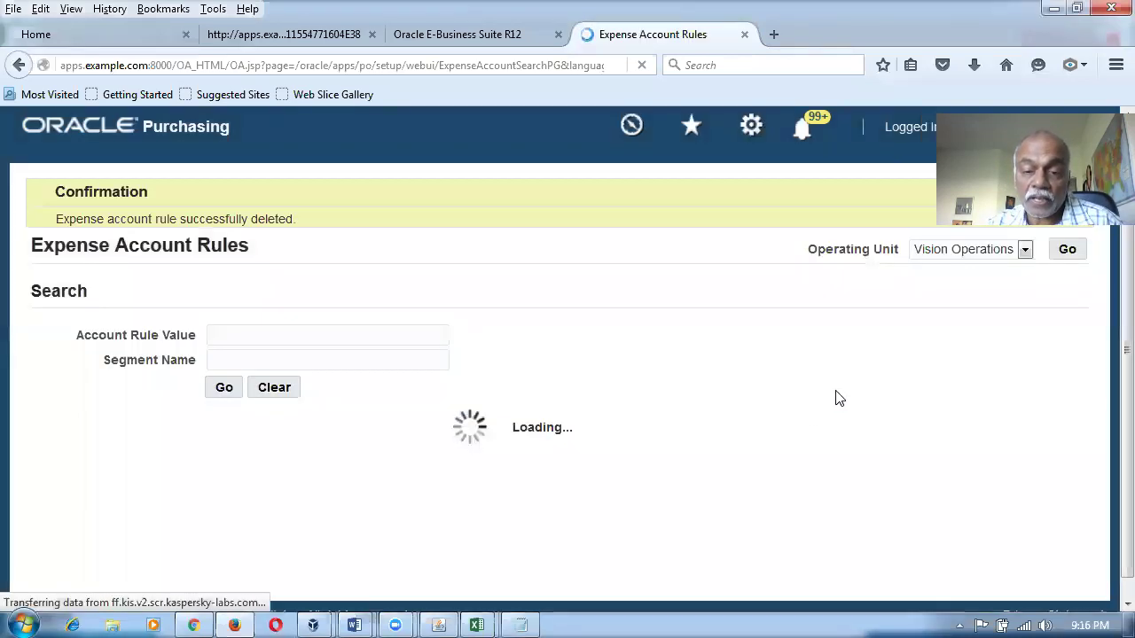
left_click(564, 497)
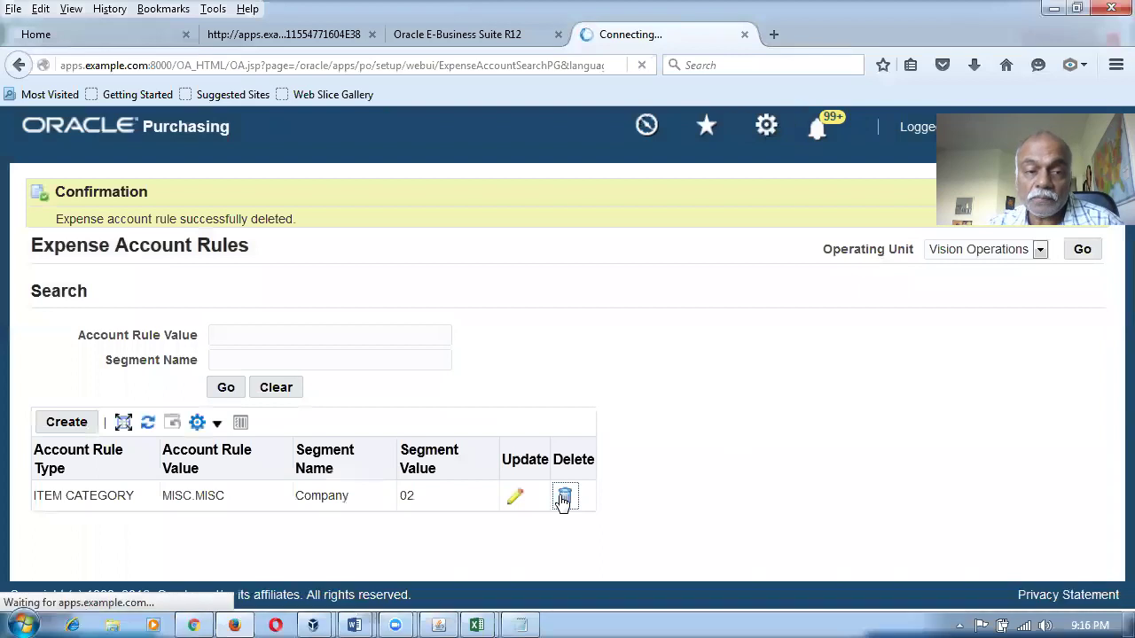
left_click(854, 386)
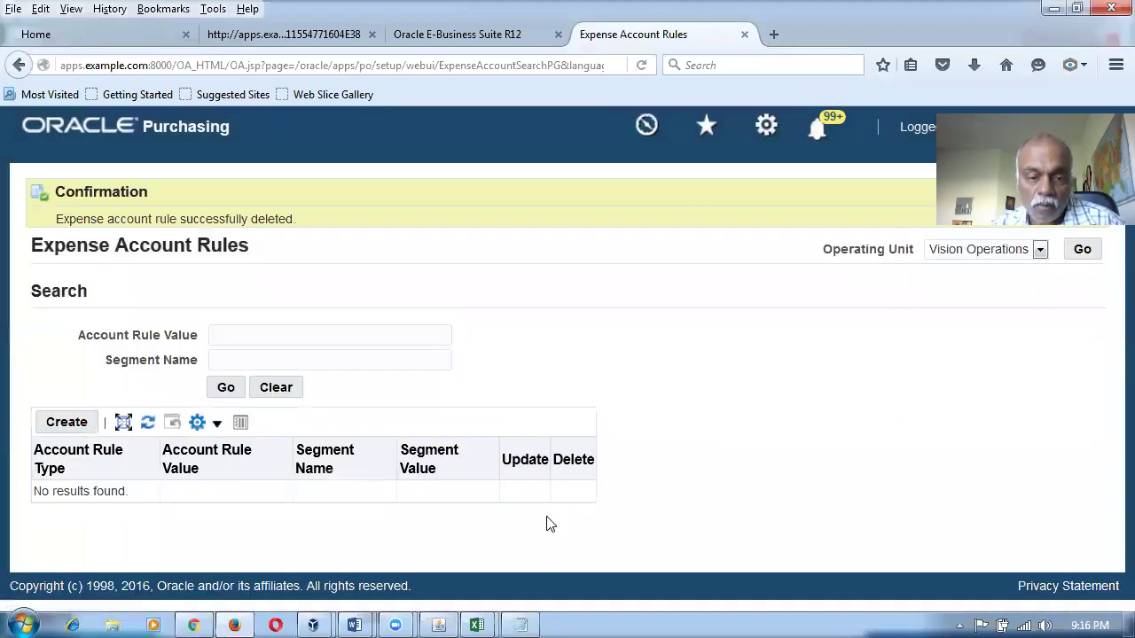
left_click(443, 621)
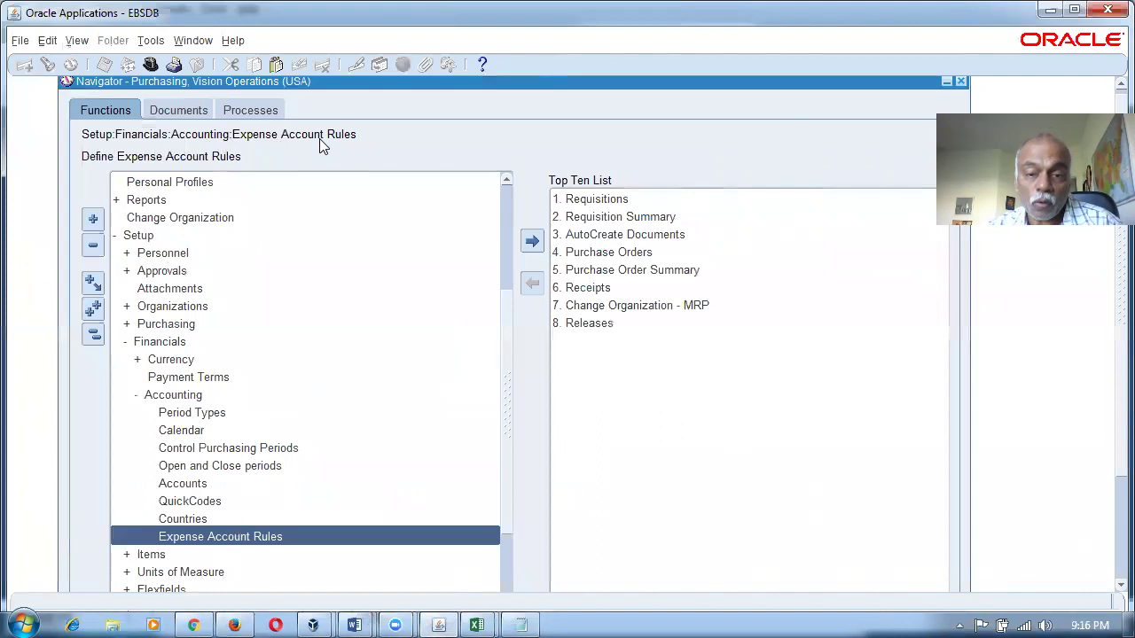
double_click(592, 254)
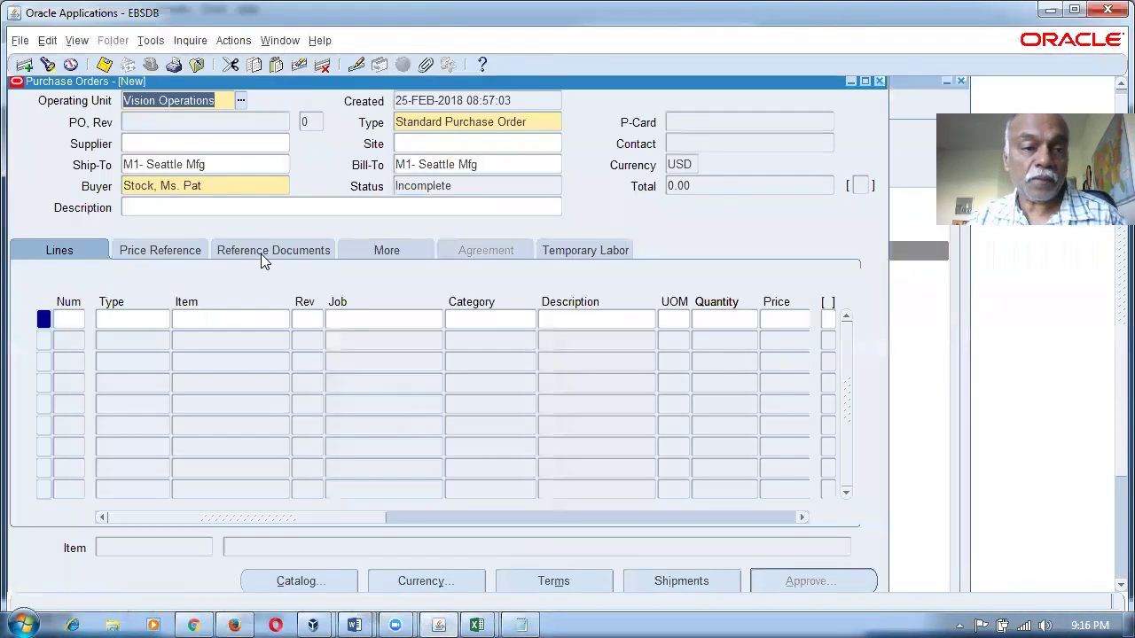
Enter supplier m10_sup1 and set line 1's type to Fixed Price Services.
left_click(223, 146)
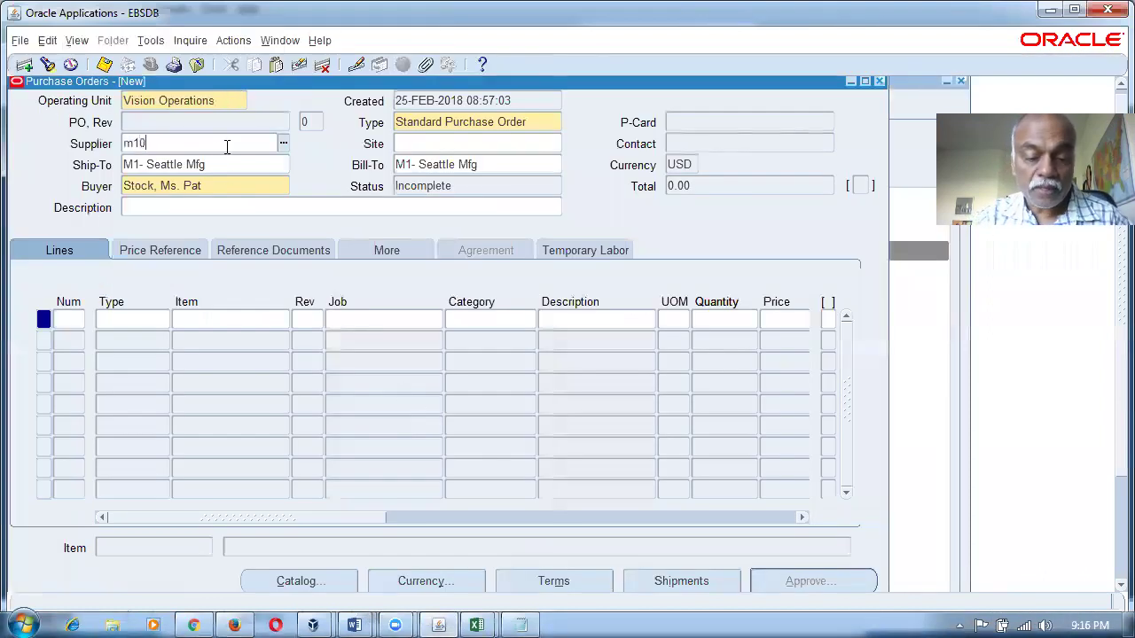
type("m10")
key("Tab")
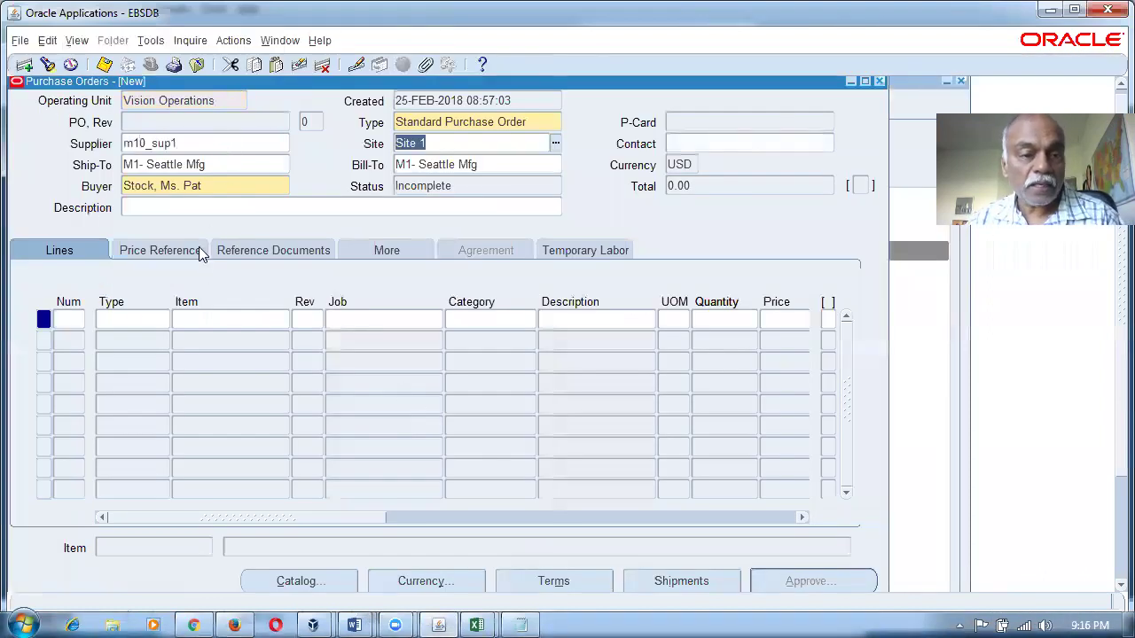
left_click(145, 320)
left_click(163, 321)
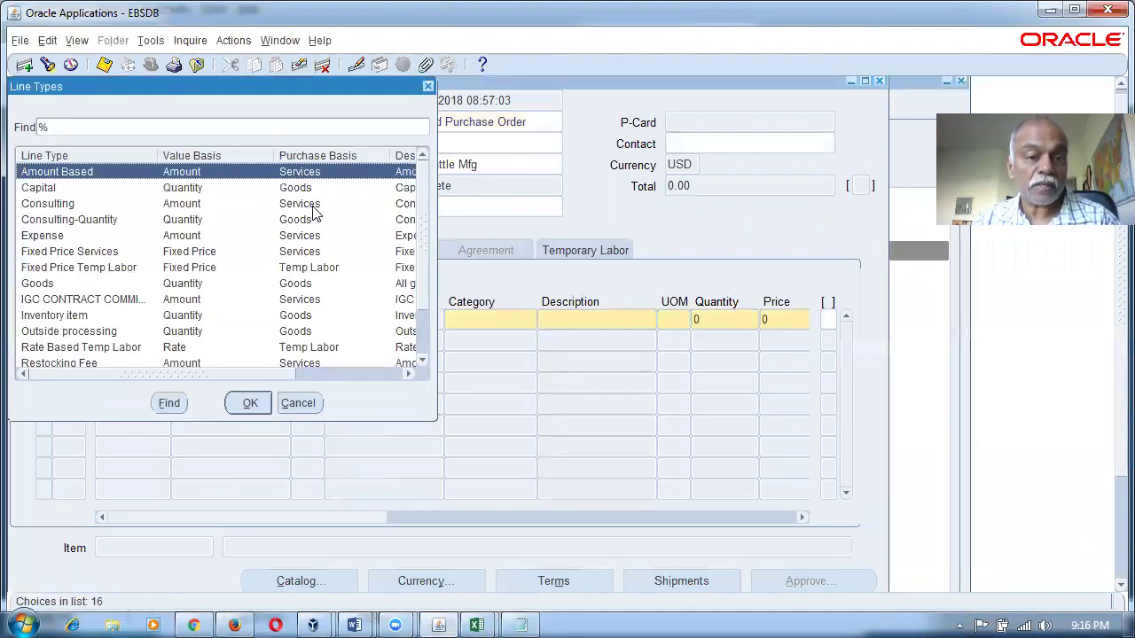
left_click(117, 253)
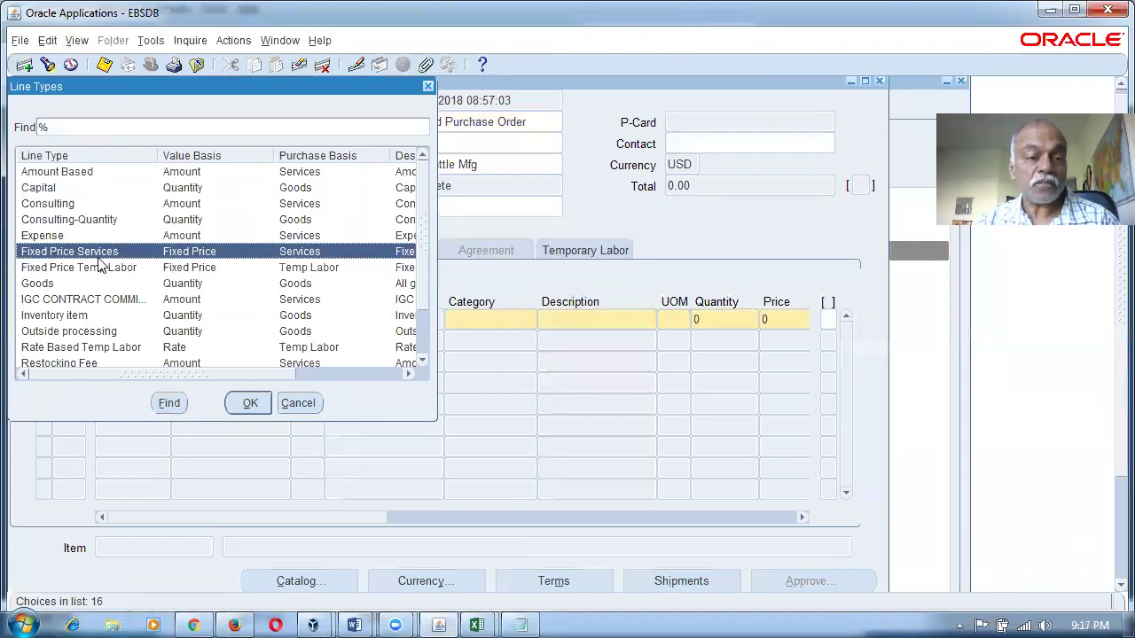
left_click(239, 404)
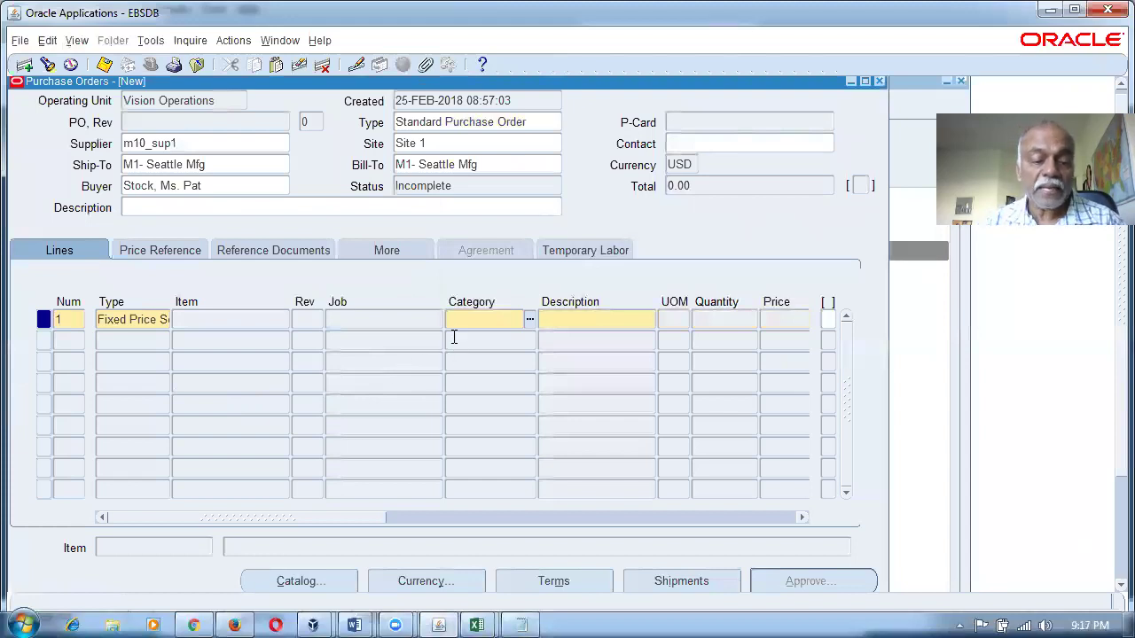
Give line 1 category MISC.MISC, description 'AMC Contract' and promised date 25-FEB-2018.
type("MISC.MISC")
key("Tab")
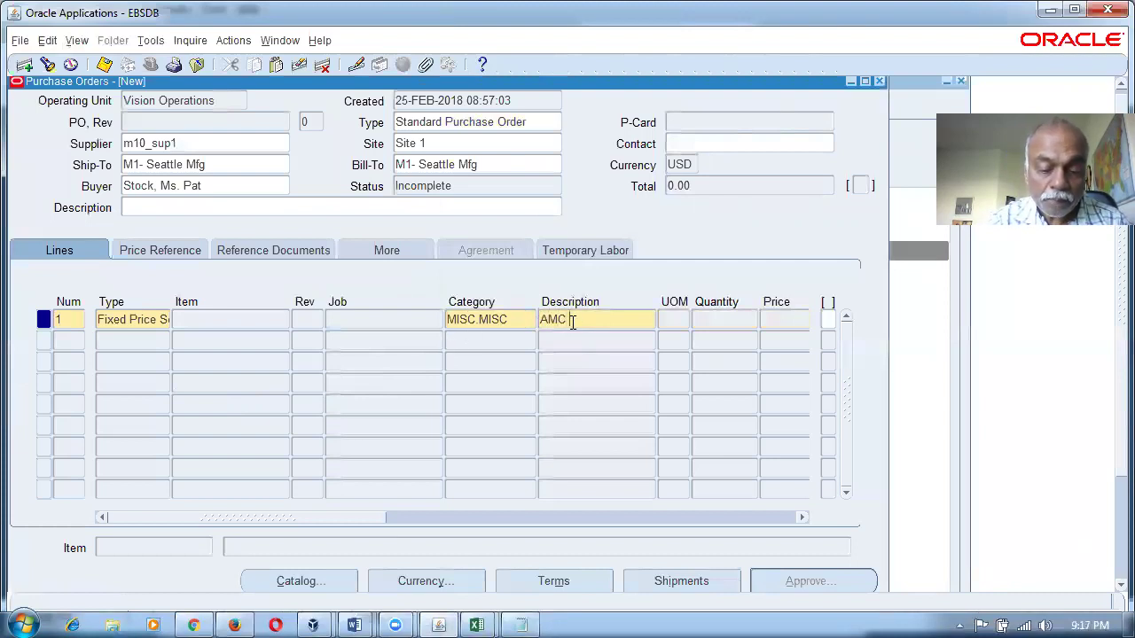
type("AMC Contract")
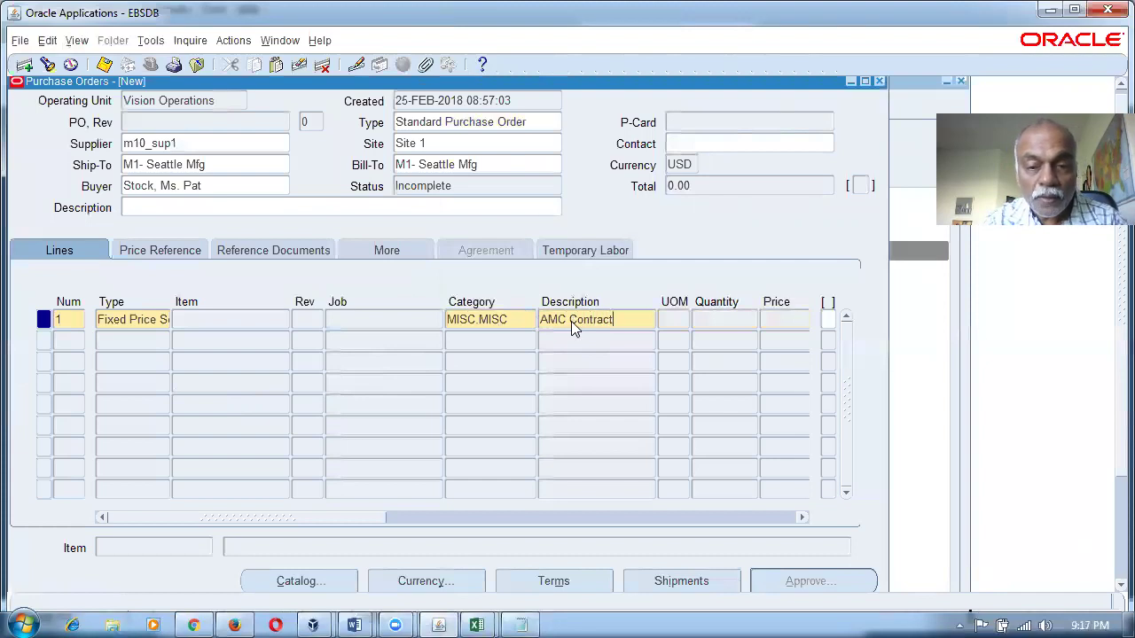
key("Tab")
key("ctrl+l")
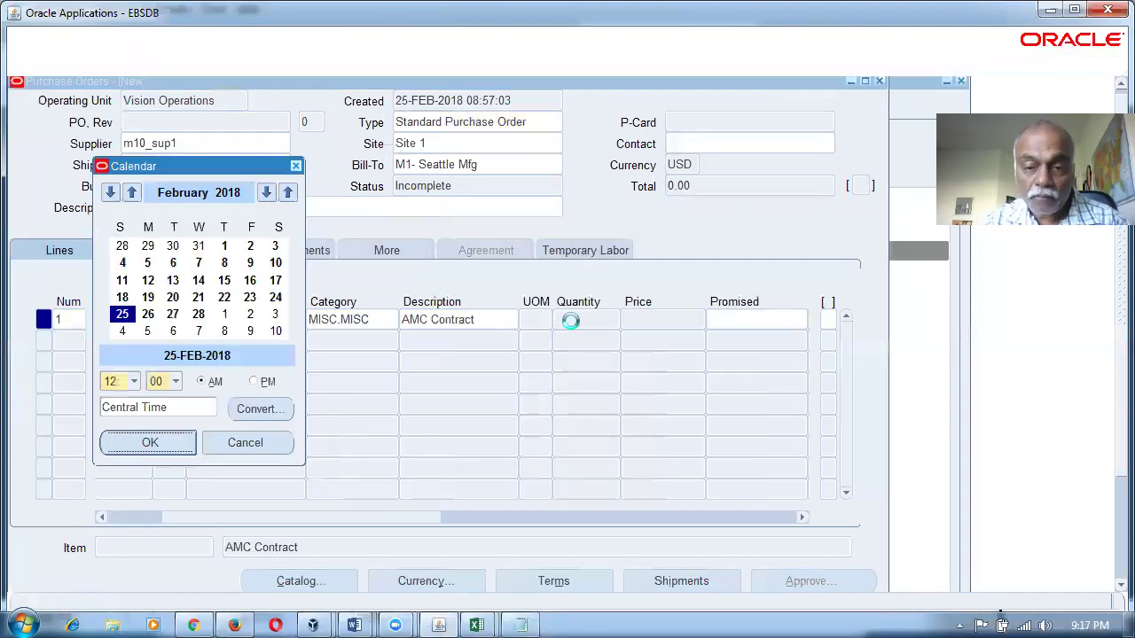
key("Return")
key("Tab")
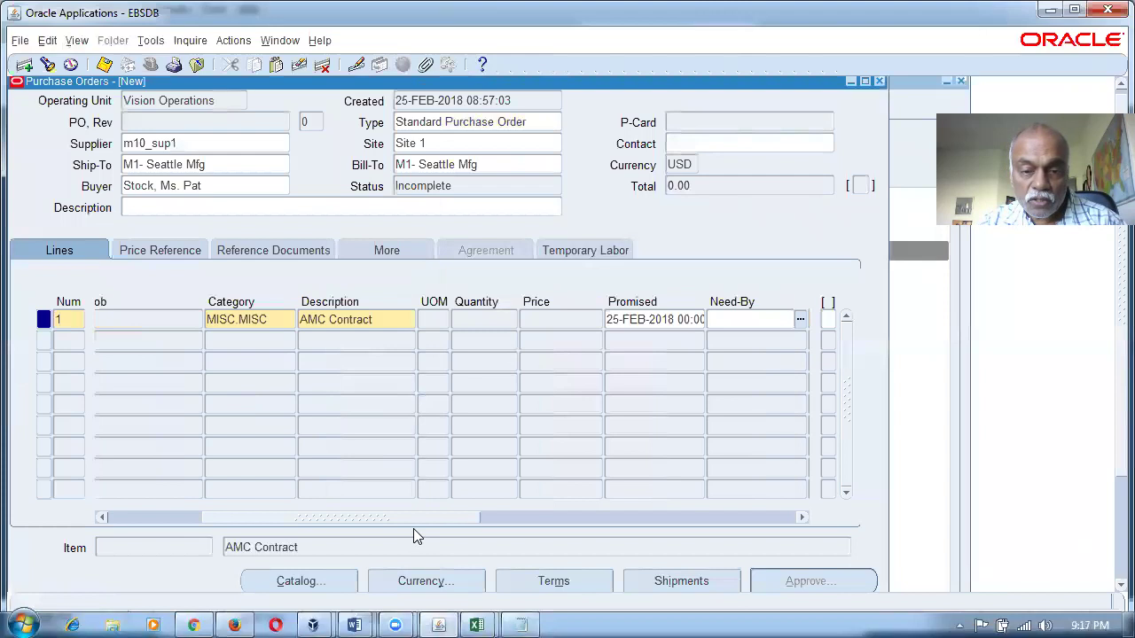
left_click_drag(436, 525, 633, 527)
Set line 1's amount to 10.00 and check it against the Notepad account code.
left_click(676, 326)
type("10")
key("Tab")
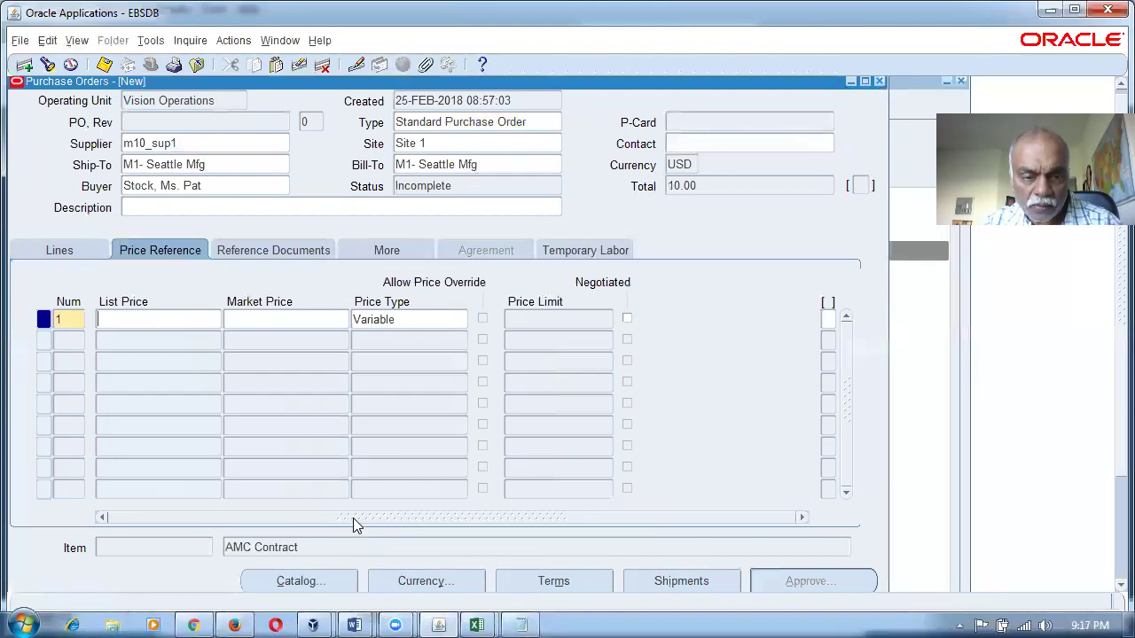
left_click(76, 256)
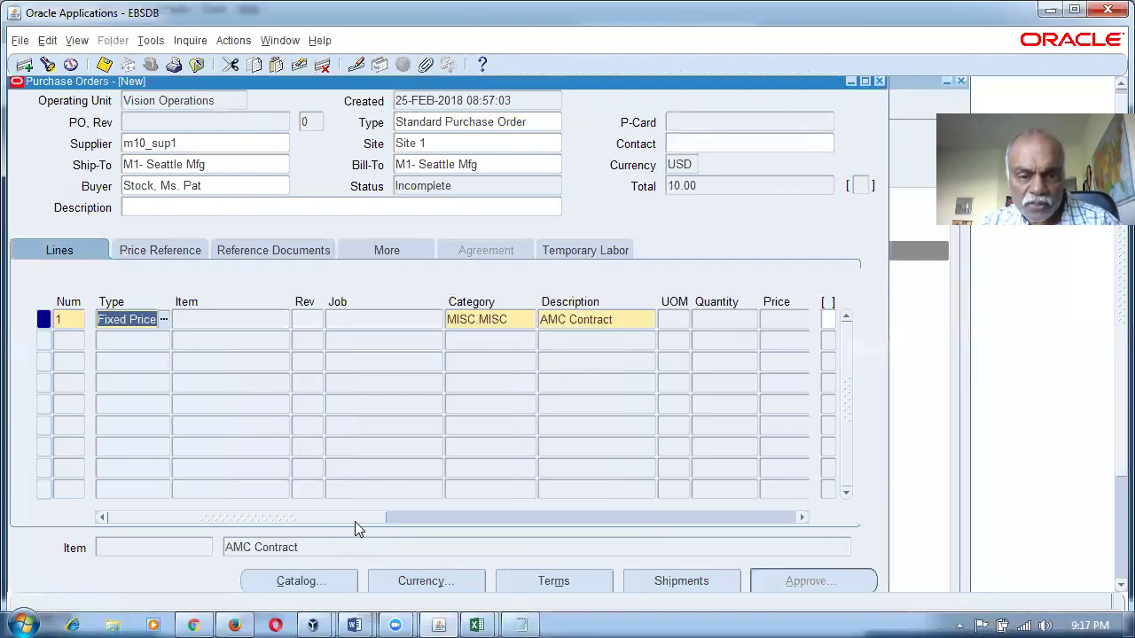
left_click_drag(348, 517, 665, 511)
left_click(585, 322)
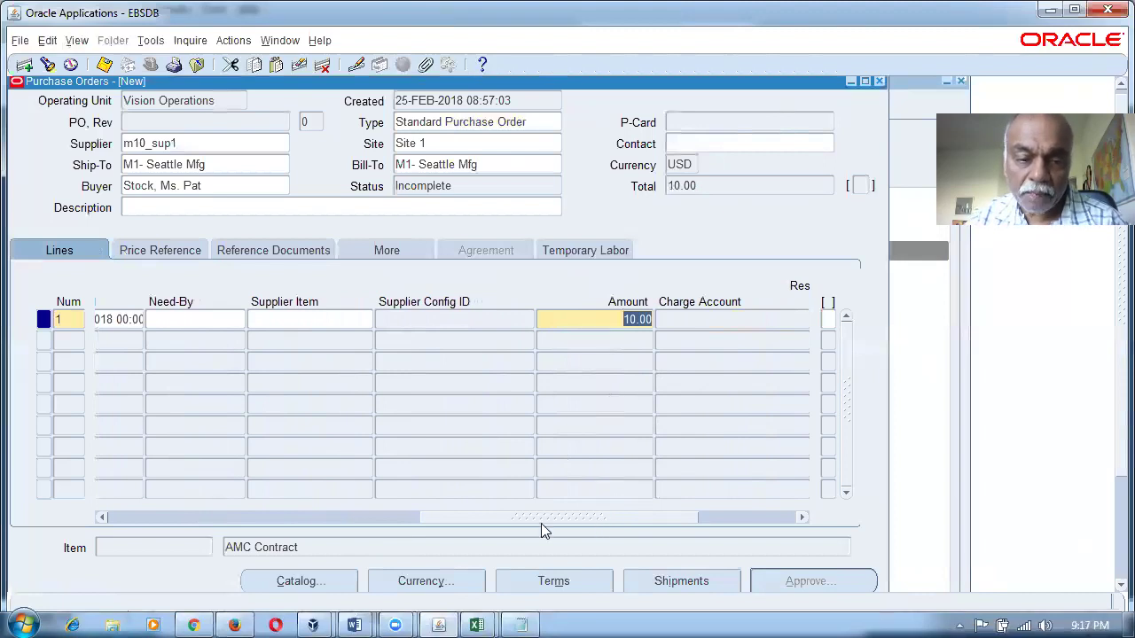
left_click(478, 548)
left_click(522, 625)
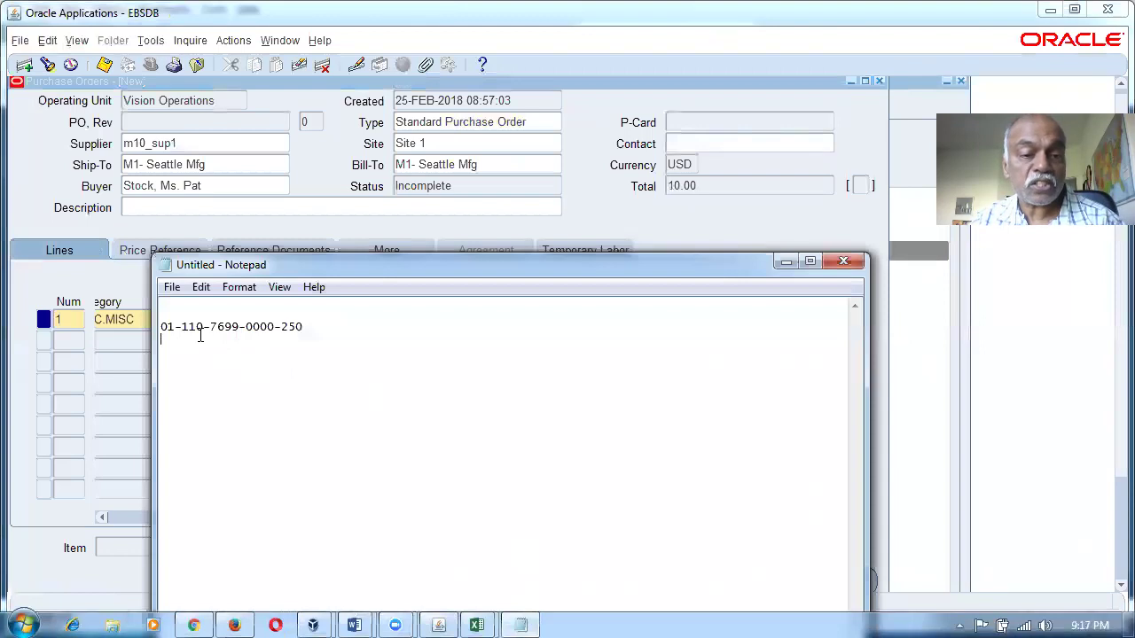
Save purchase order 6812 and scroll line 1 to its charge account.
left_click(833, 237)
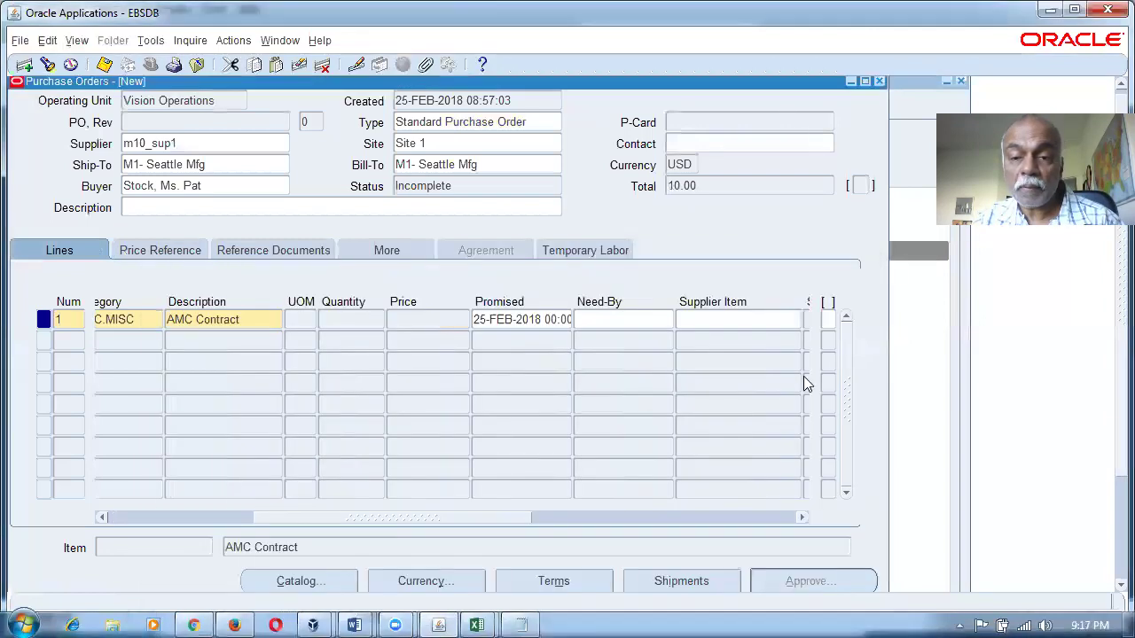
left_click(557, 325)
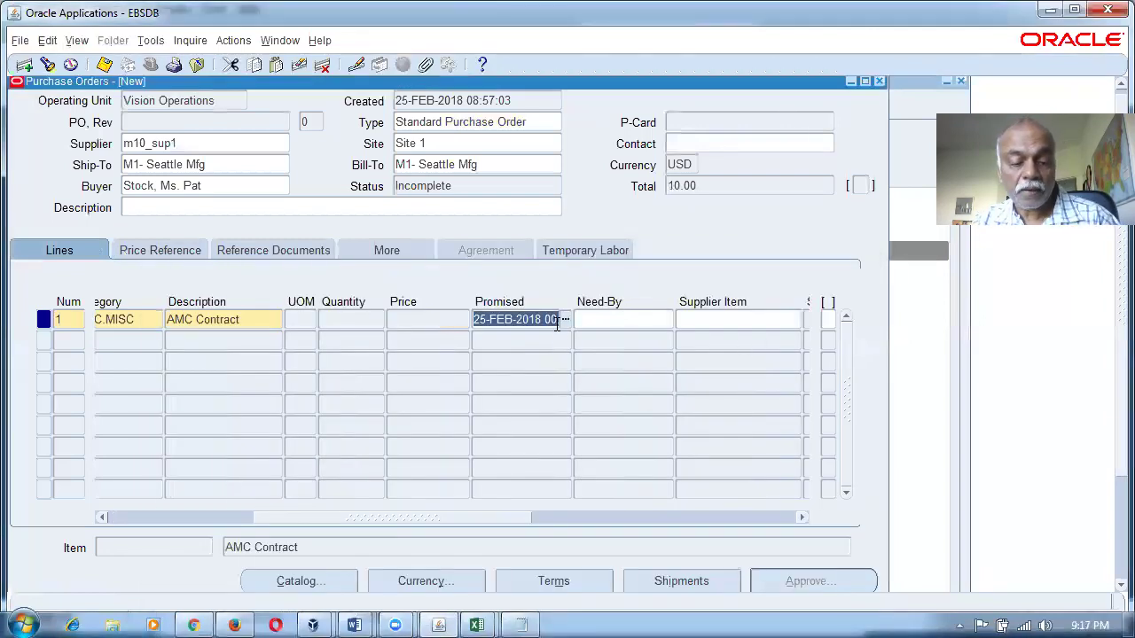
left_click(565, 319)
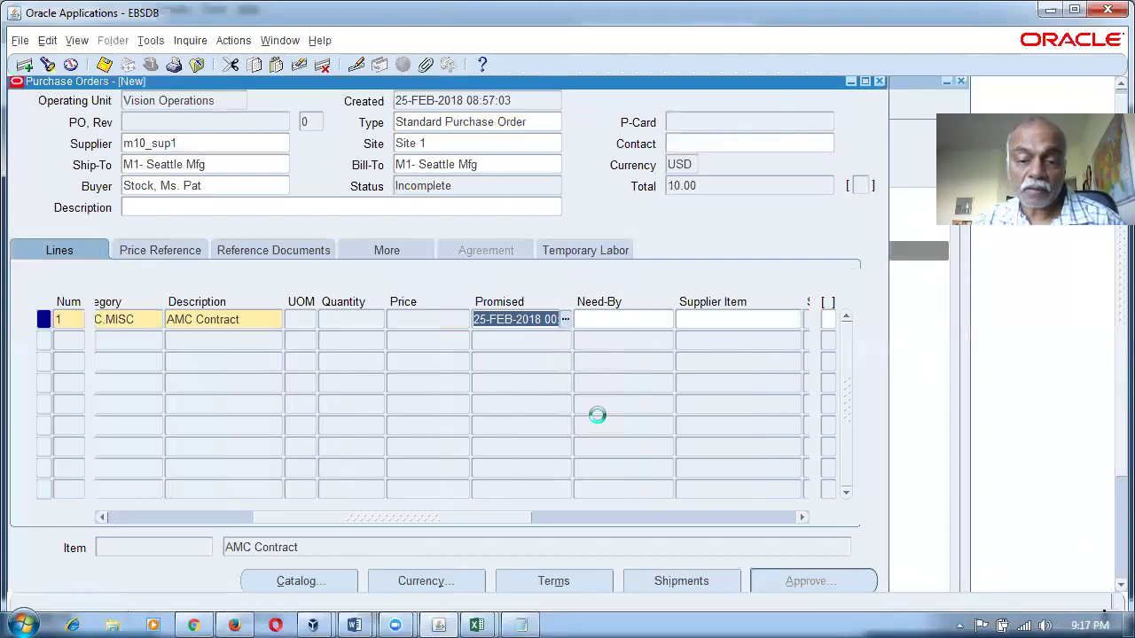
left_click_drag(520, 517, 699, 524)
left_click(754, 318)
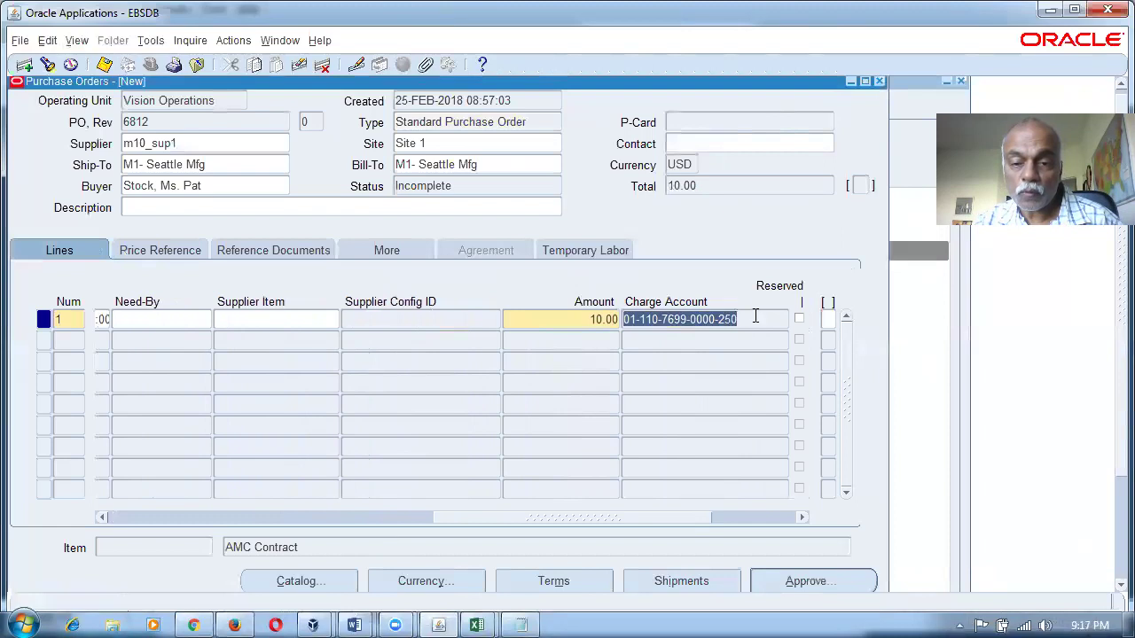
left_click(521, 625)
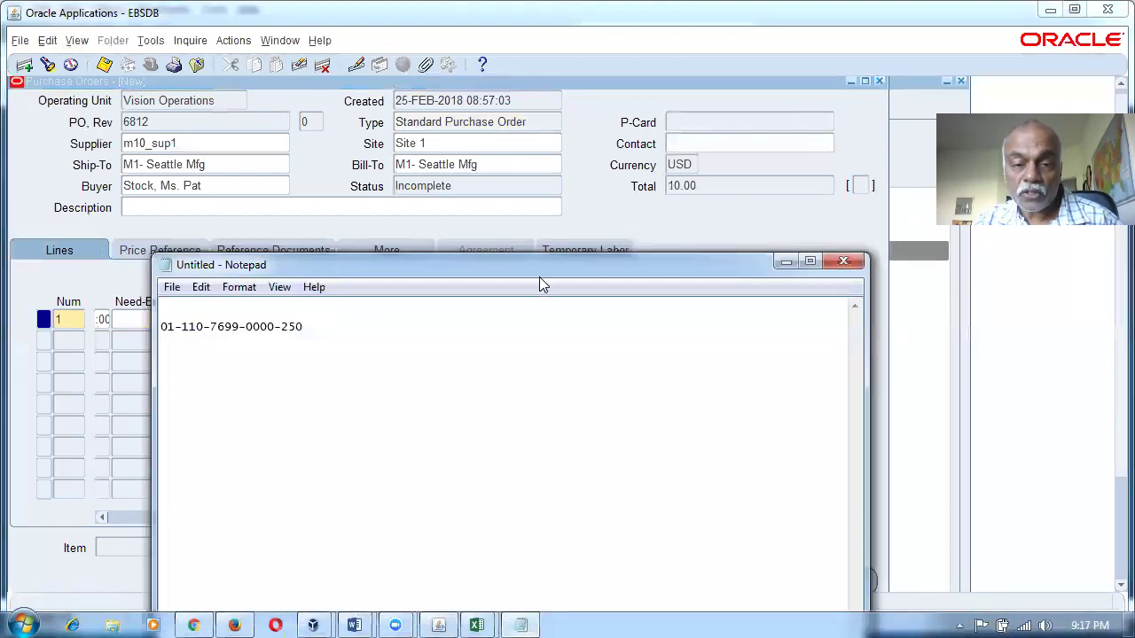
left_click_drag(536, 268, 818, 420)
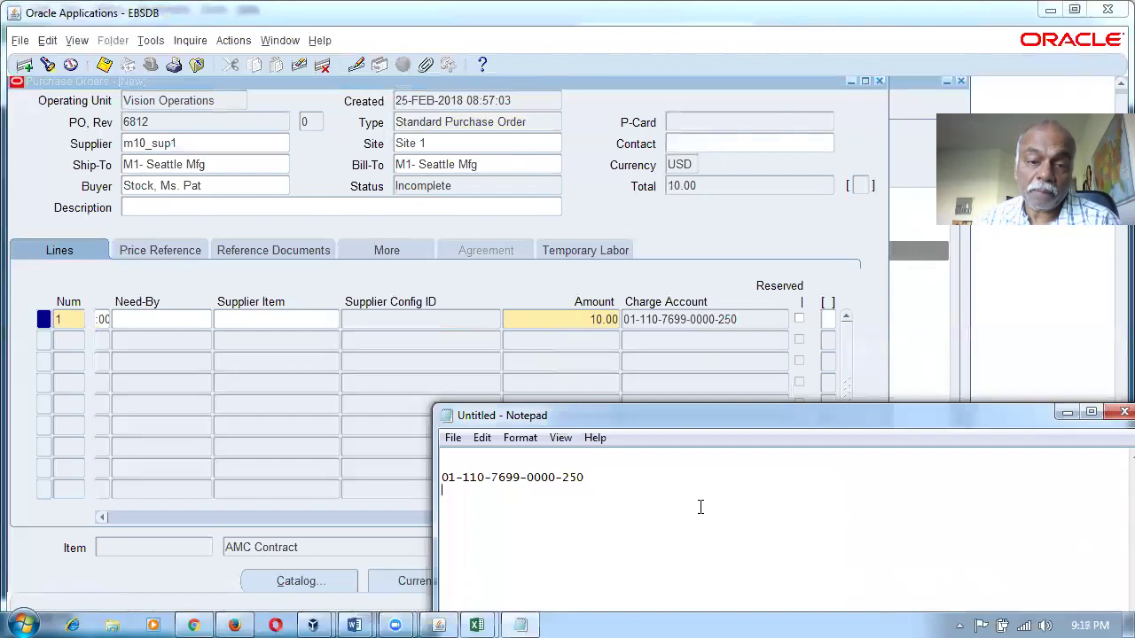
left_click(253, 326)
mouse_move(550, 520)
left_mouse_down()
mouse_move(346, 520)
mouse_move(550, 523)
left_mouse_up()
left_click(204, 321)
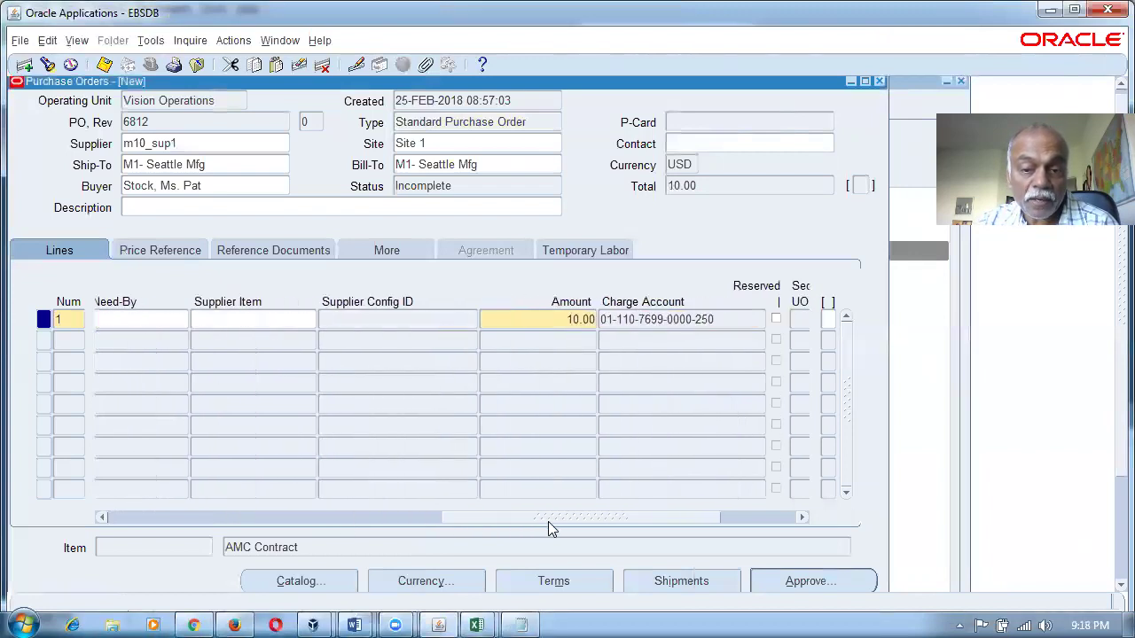
left_click(656, 321)
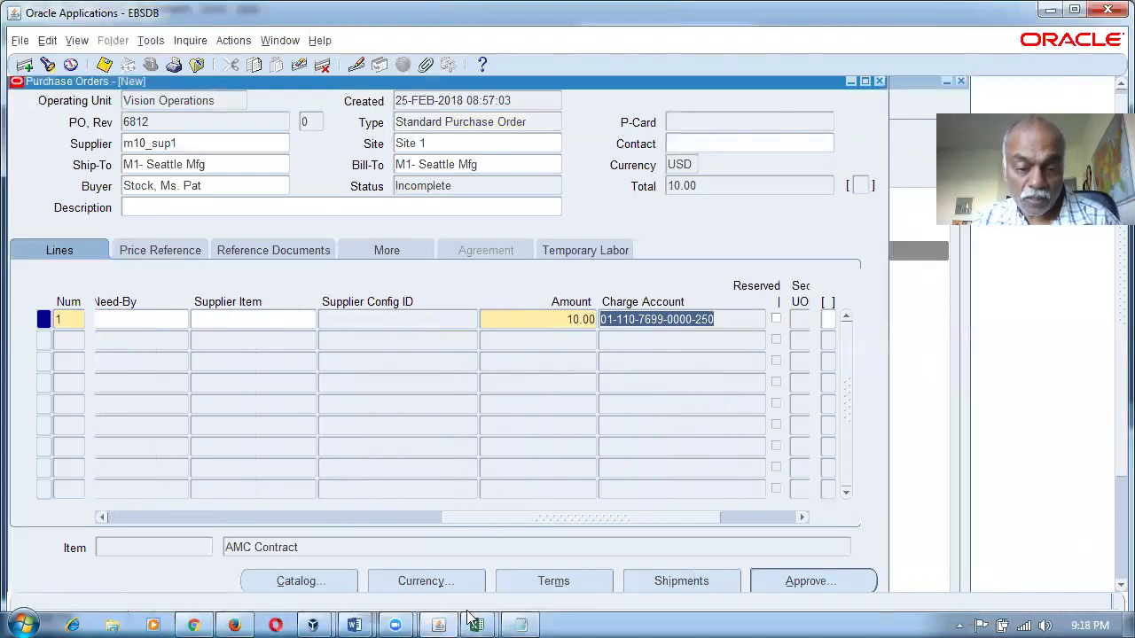
left_click(443, 623)
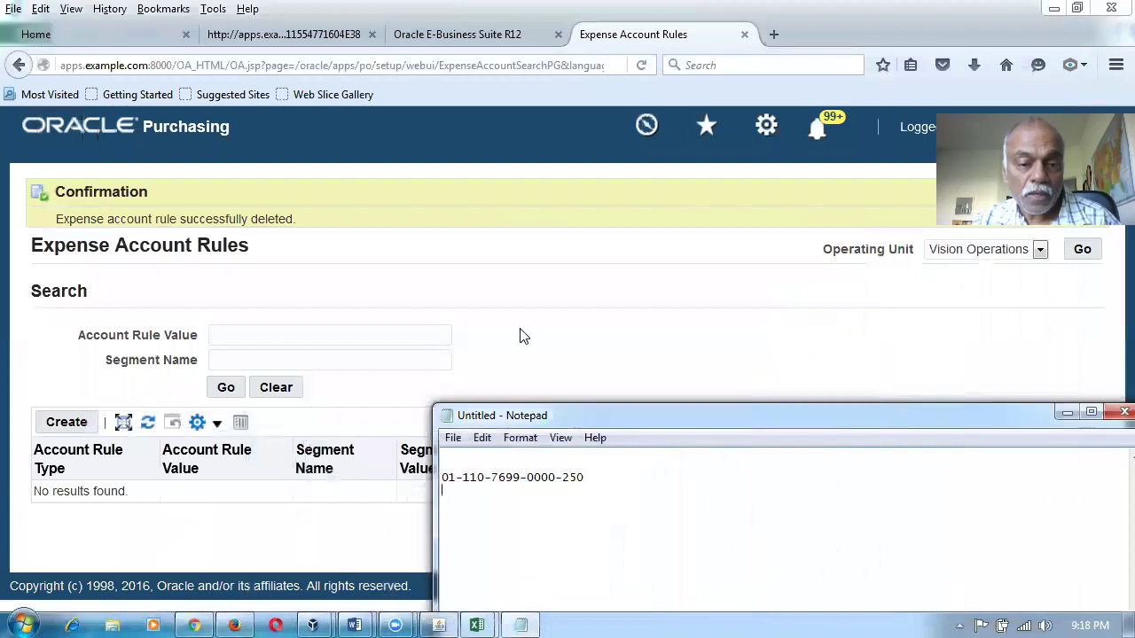
Return to the Expense Account Rules page and start a new Vision Operations ITEM CATEGORY rule.
left_click(521, 333)
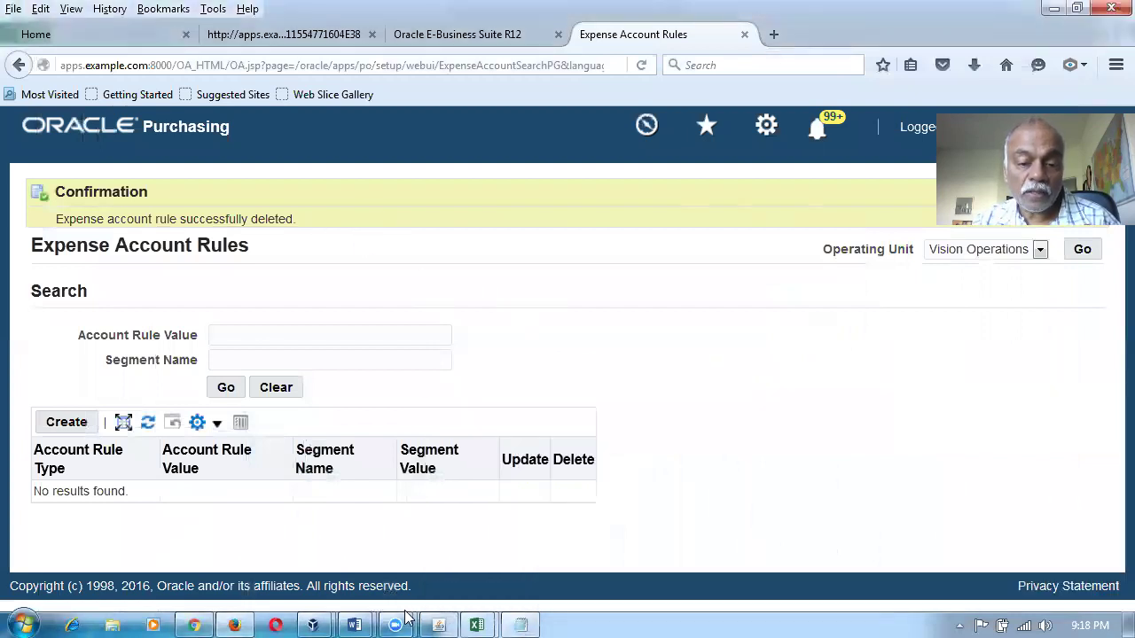
left_click(438, 625)
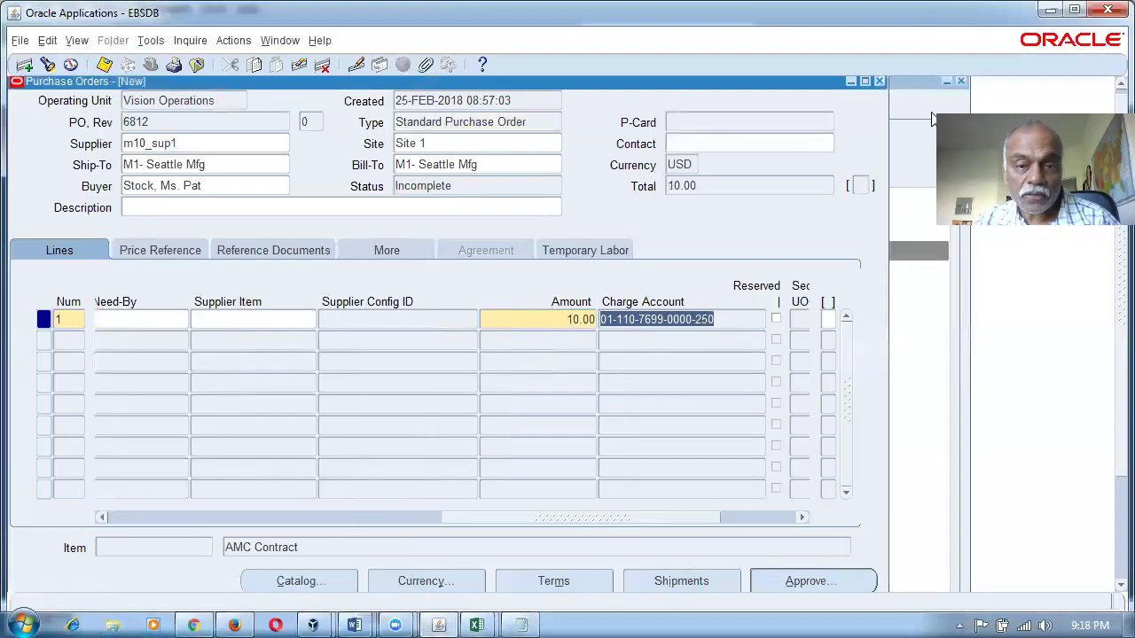
left_click(277, 40)
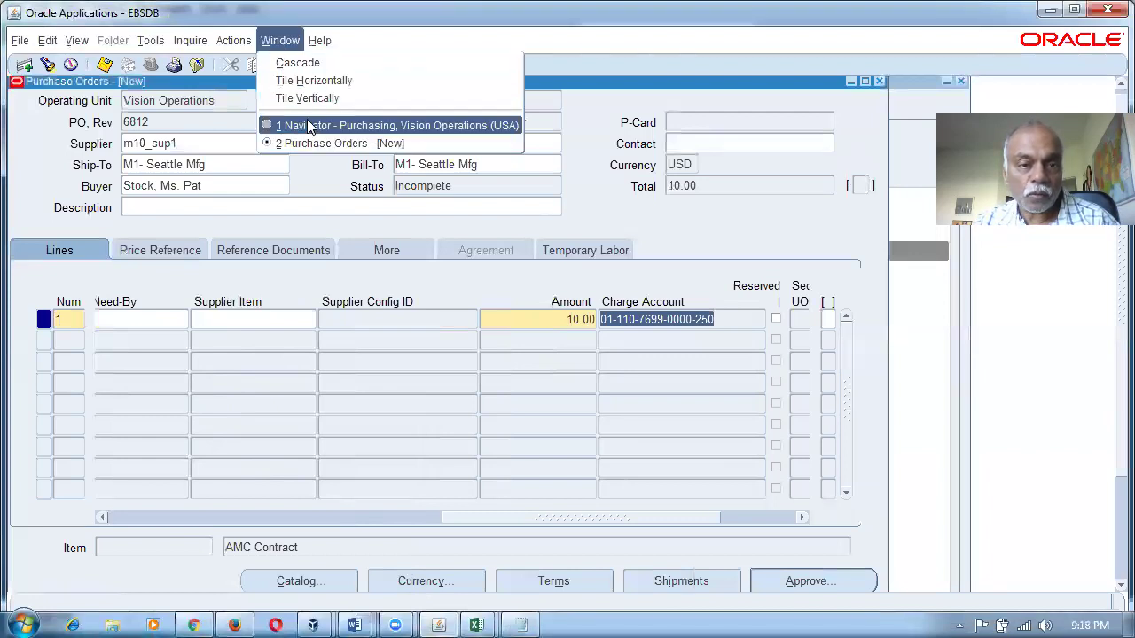
left_click(307, 119)
left_click(230, 537)
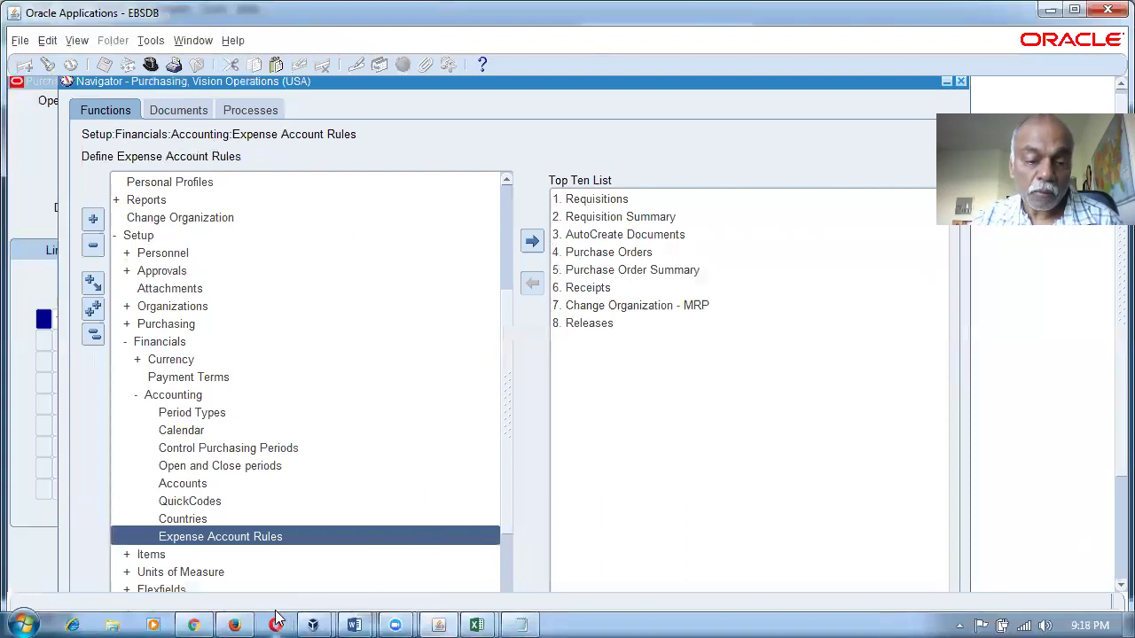
left_click(242, 618)
left_click(66, 422)
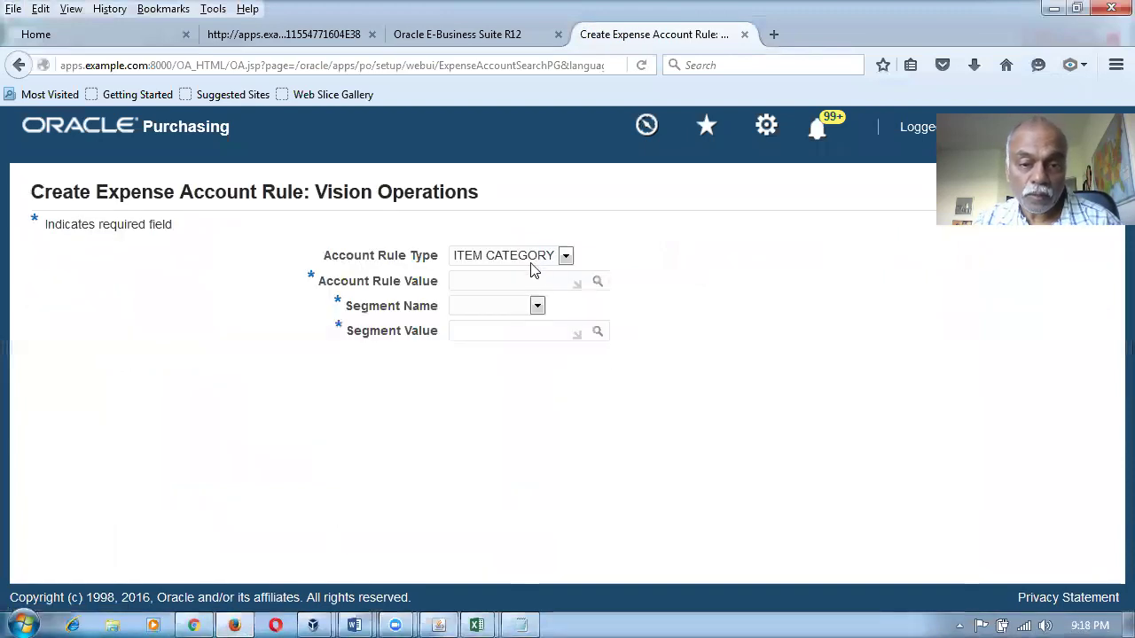
Create an ITEM CATEGORY rule for MISC.MISC mapping segment Company to value 02, and save it.
left_click(565, 256)
left_click(541, 276)
left_click(541, 280)
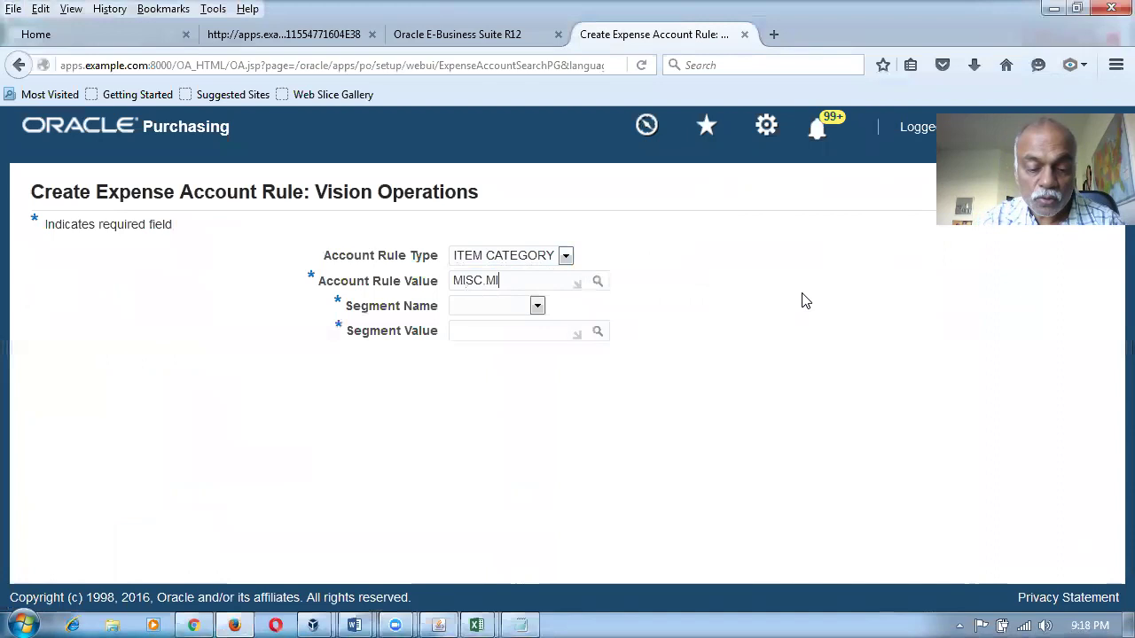
key("Tab")
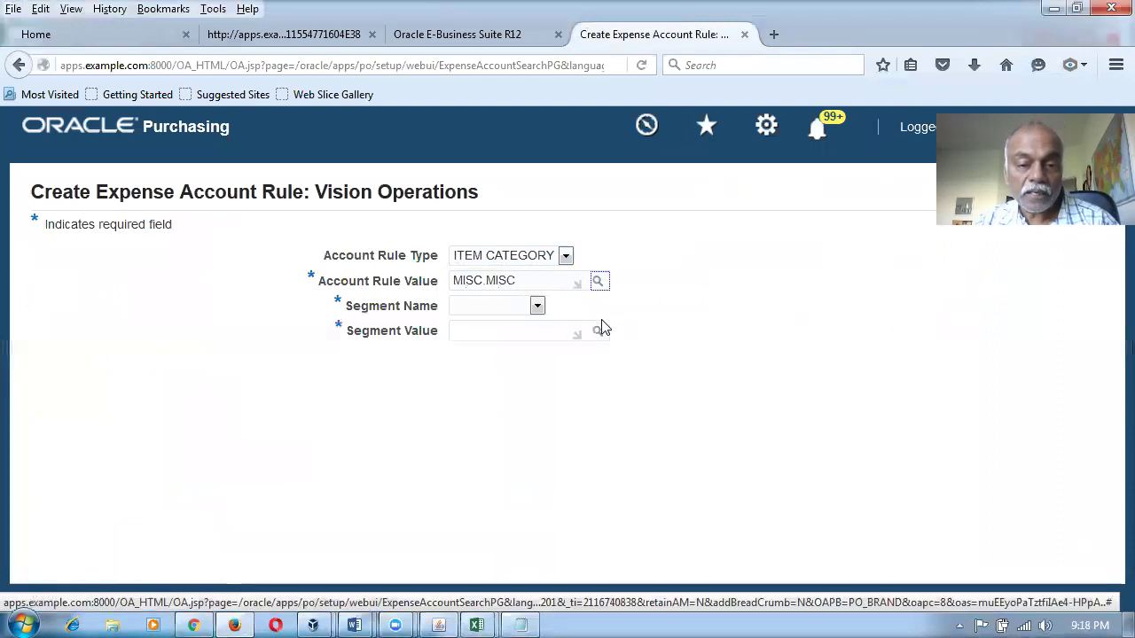
left_click(538, 306)
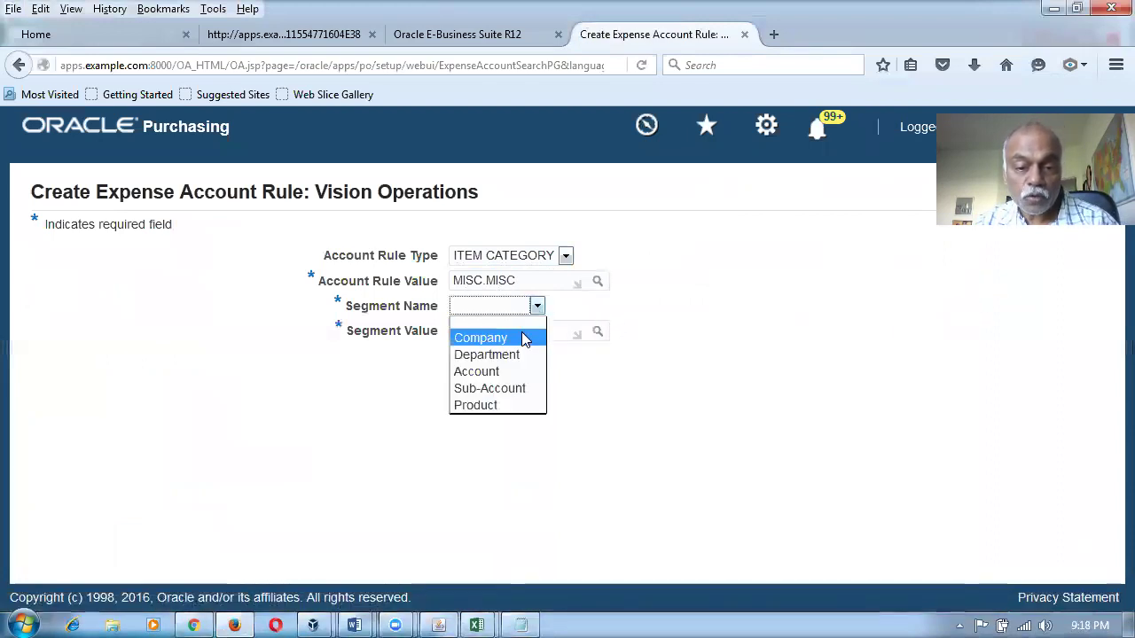
left_click(524, 337)
left_click(592, 336)
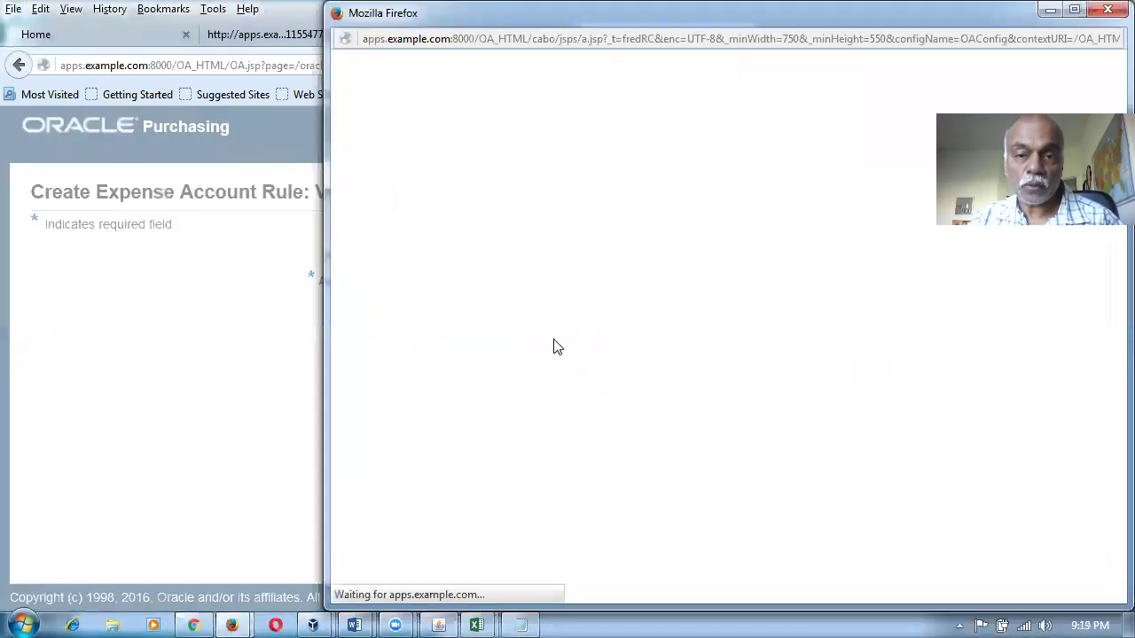
left_click(540, 201)
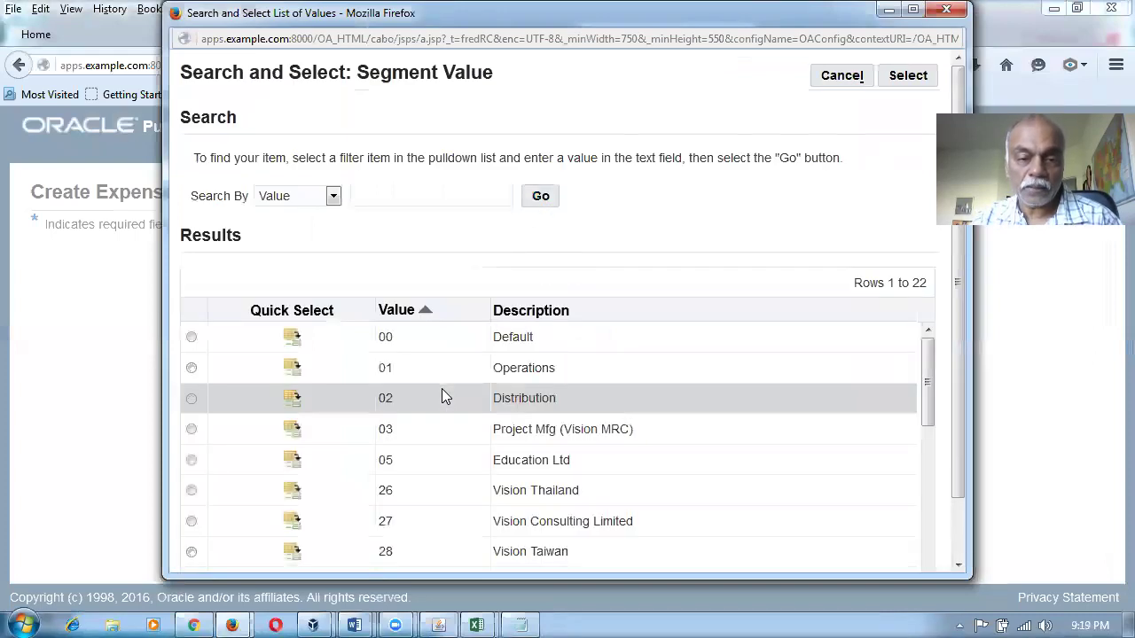
left_click(291, 401)
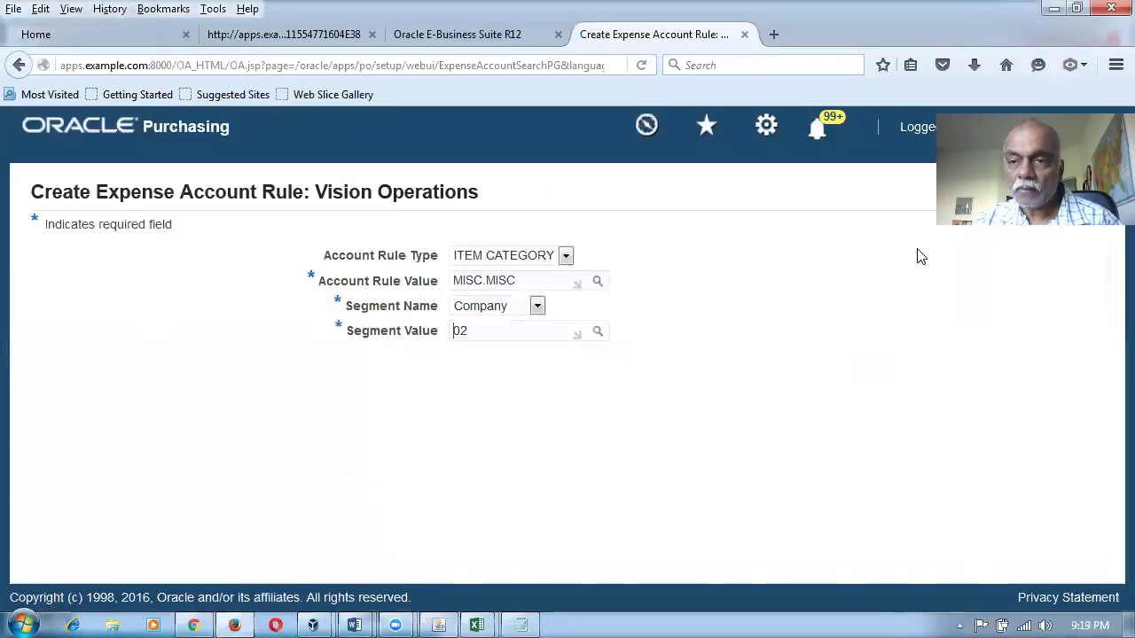
key("Return")
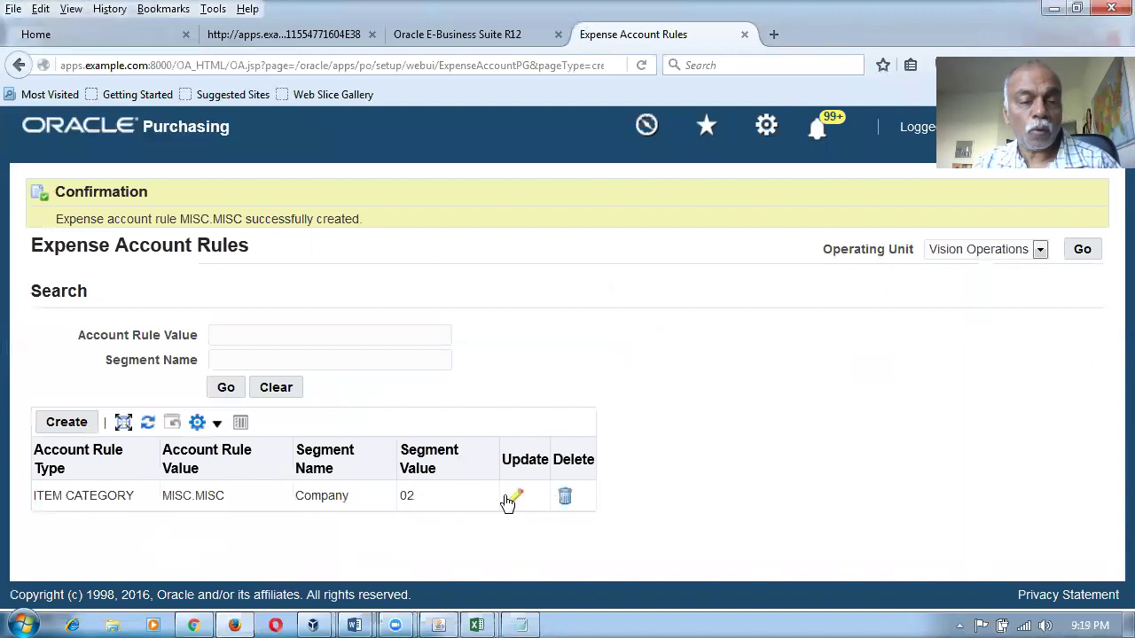
Add a second MISC.MISC expense account rule mapping the Department segment to 140, and save it.
left_click(67, 423)
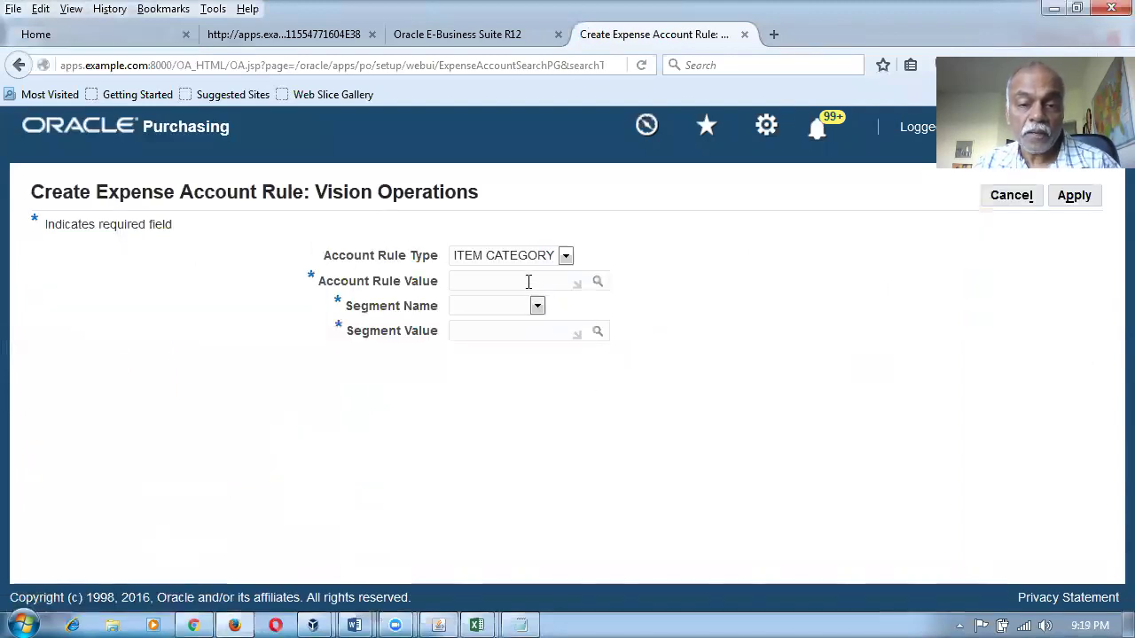
left_click(532, 279)
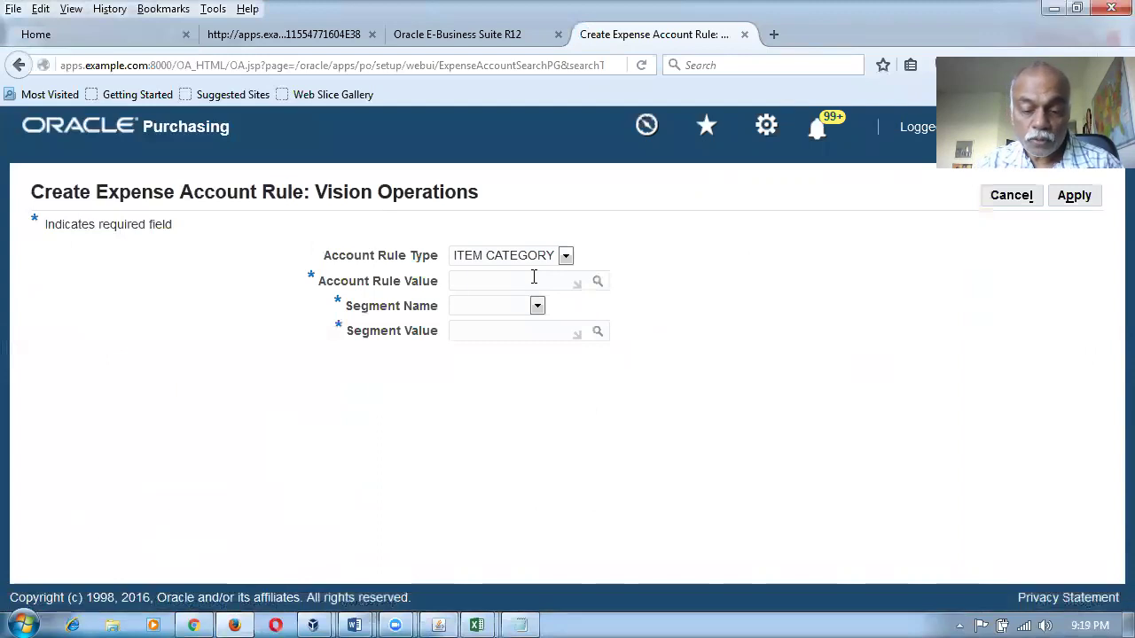
type("MISC.MISC")
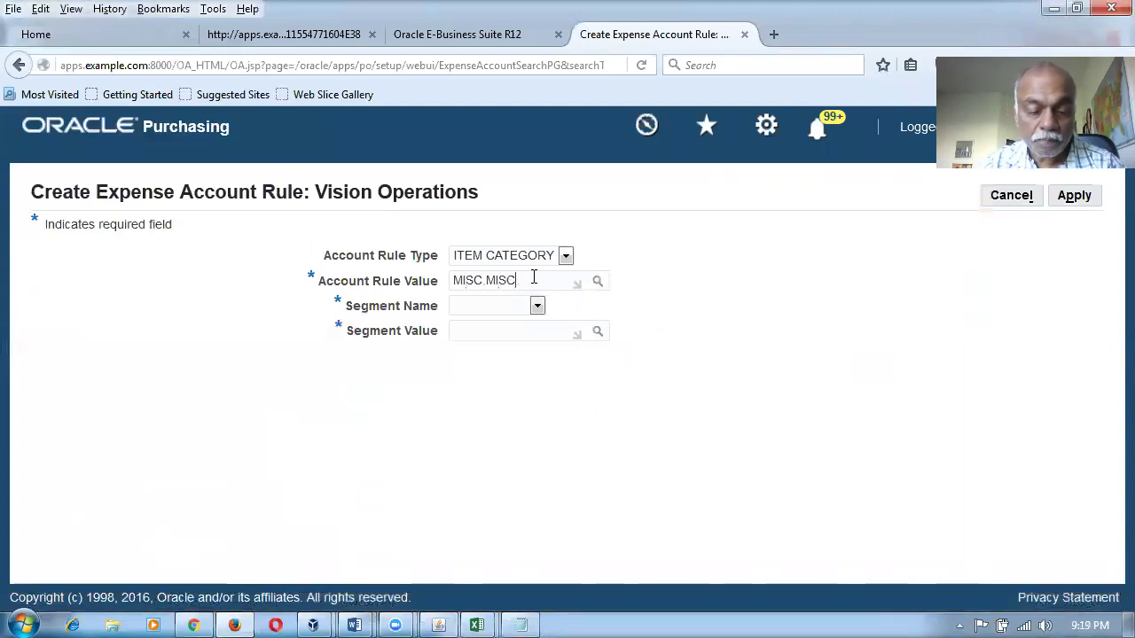
key("Tab")
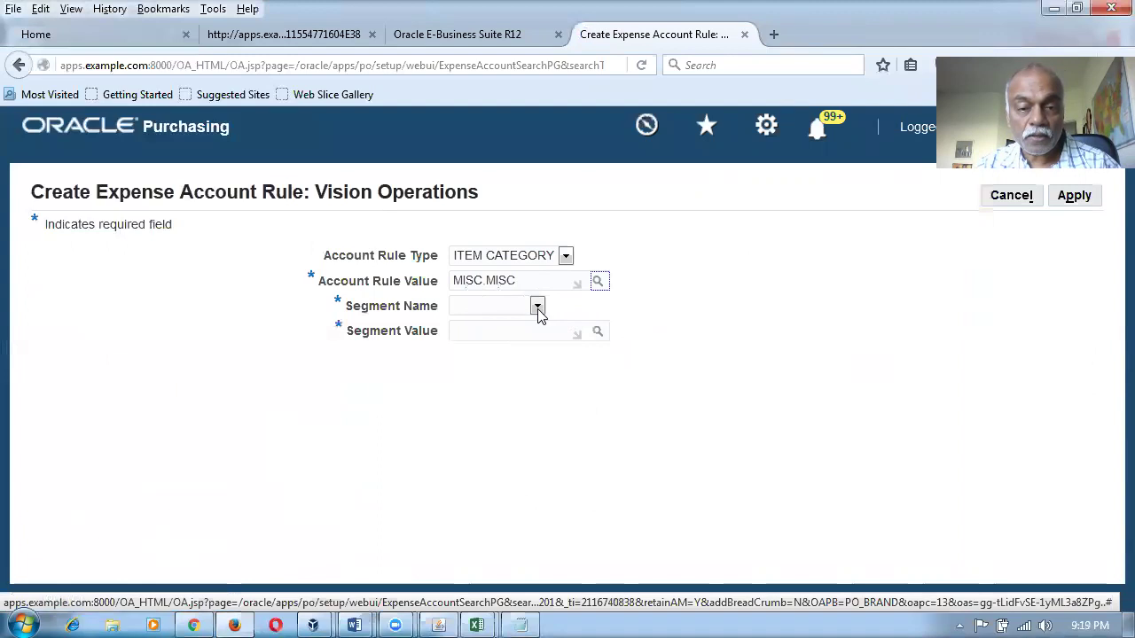
left_click(537, 306)
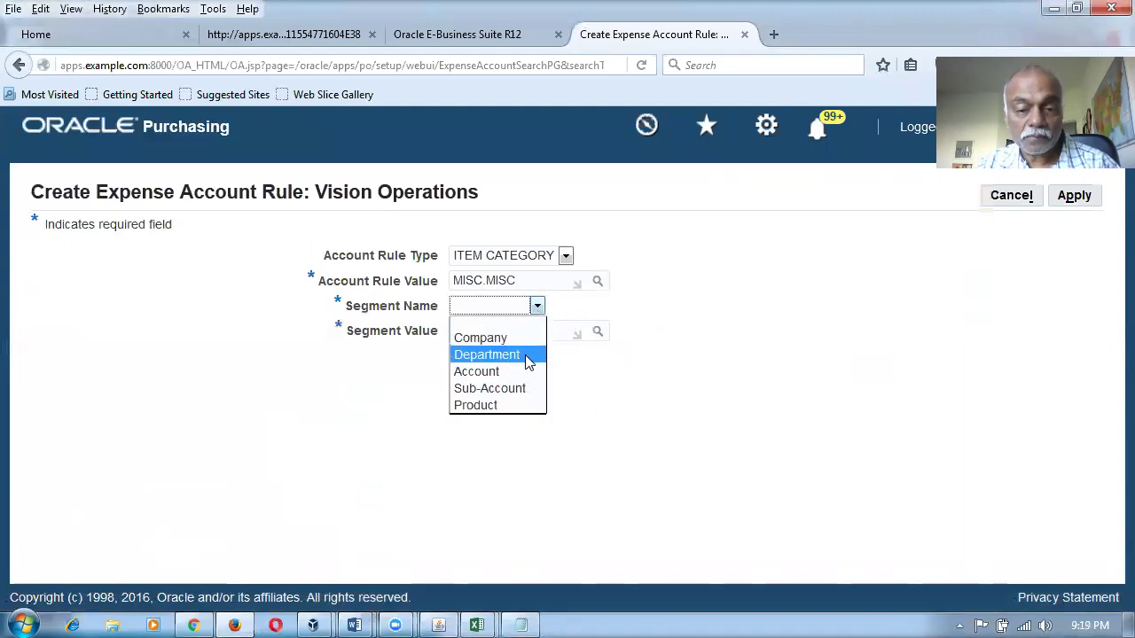
left_click(528, 356)
left_click(599, 332)
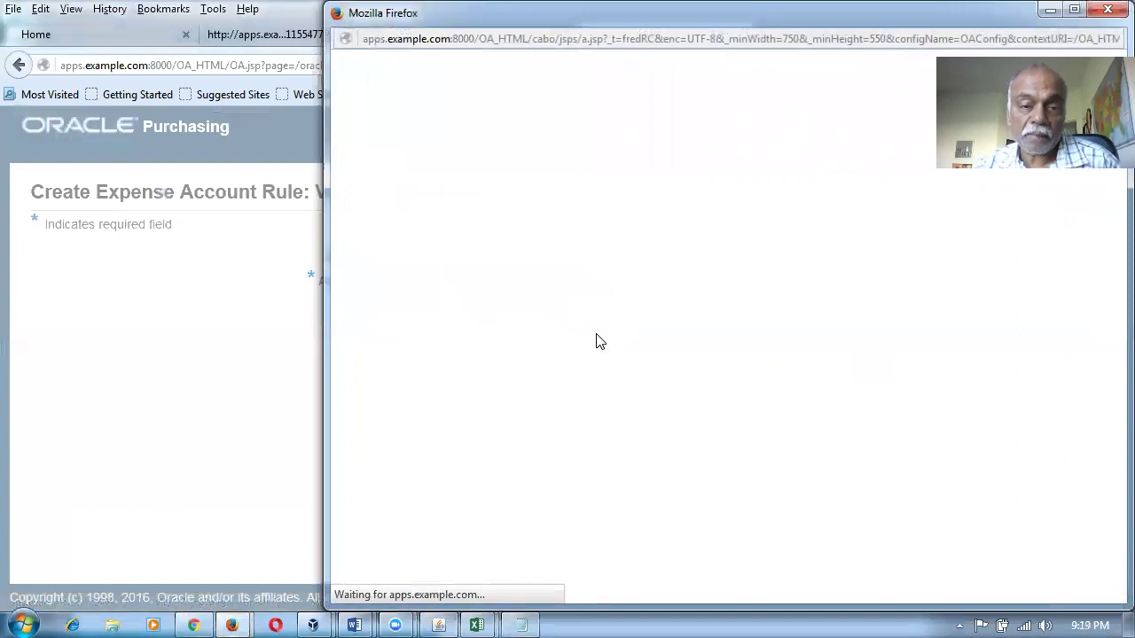
left_click(539, 199)
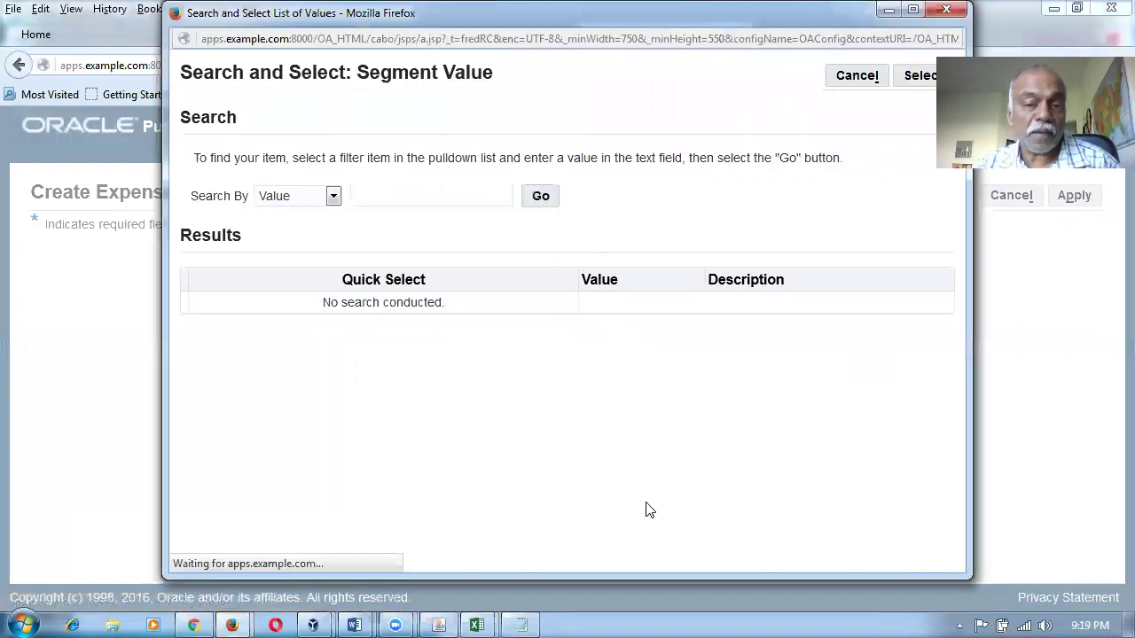
left_click(309, 525)
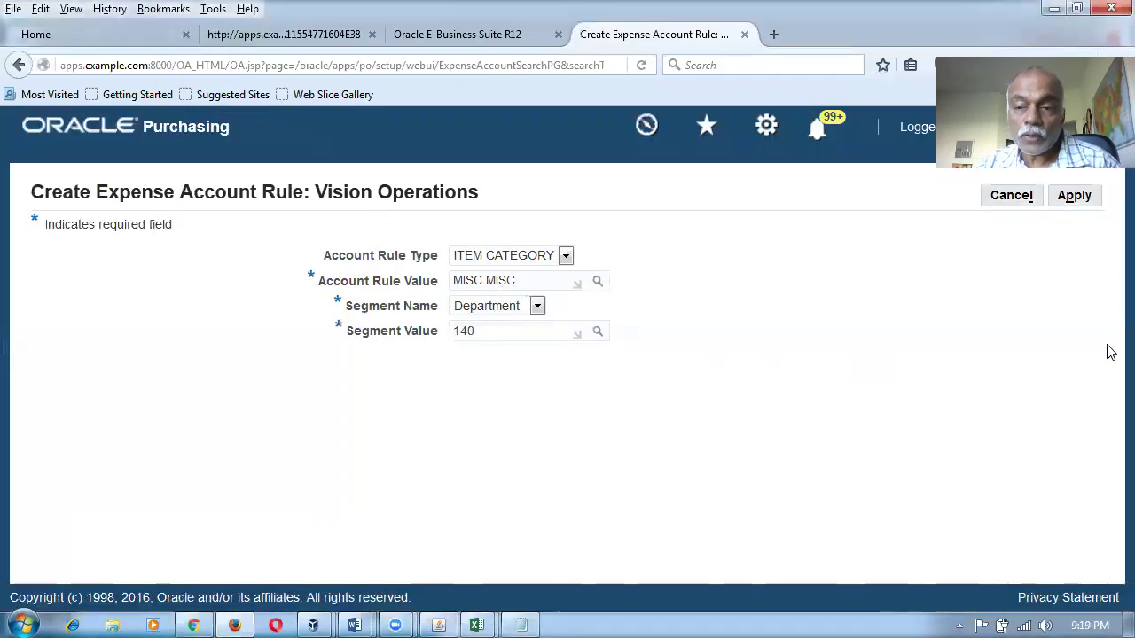
left_click(1080, 202)
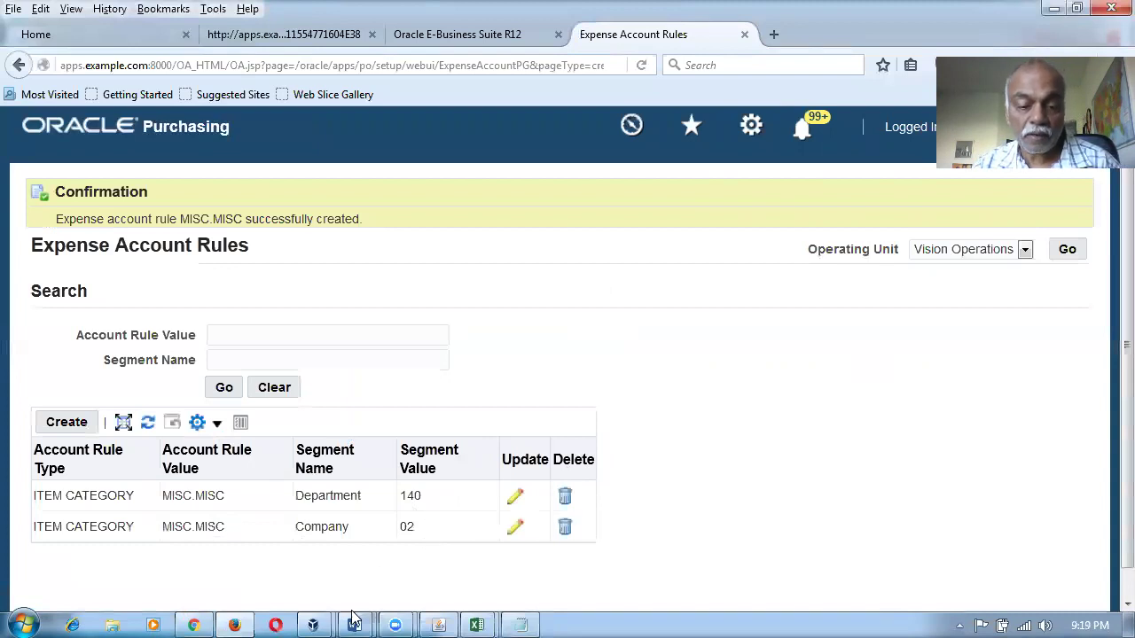
left_click(442, 622)
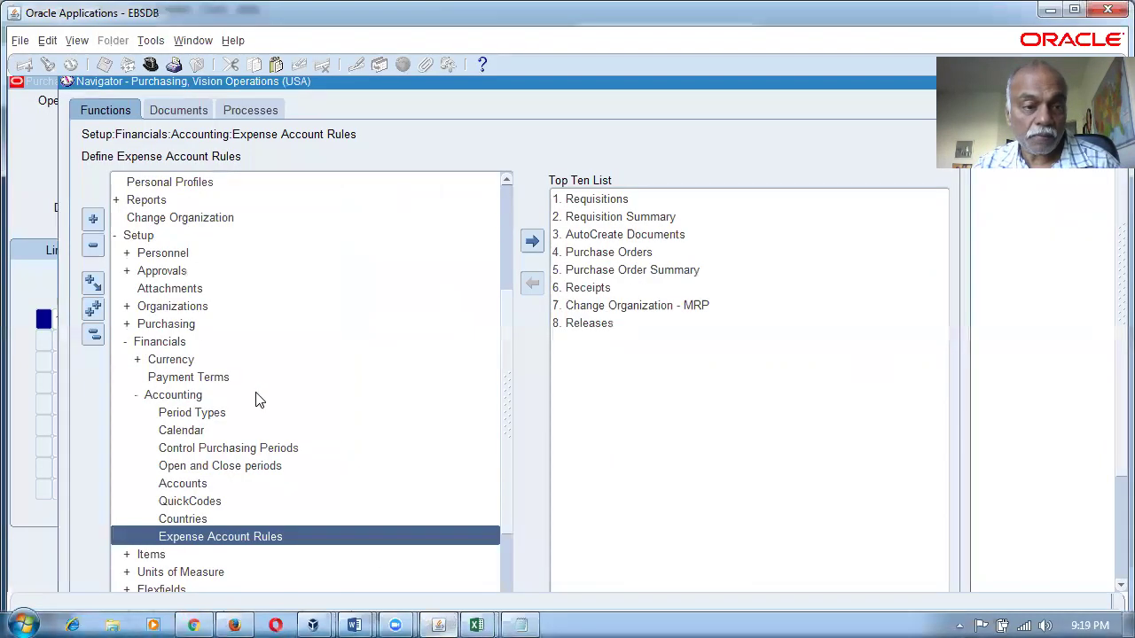
Add line 2 to PO 6812: Fixed Price Services, description AMC 1, line 1's promised date, amount 20.
left_click(34, 208)
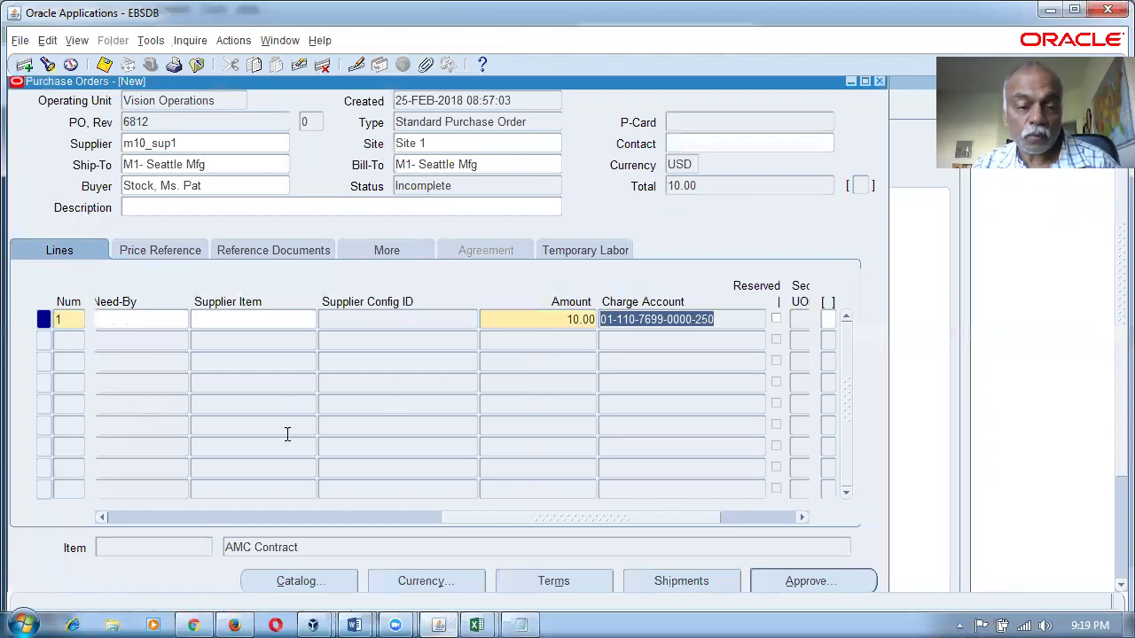
left_click_drag(452, 527, 110, 548)
left_click(133, 339)
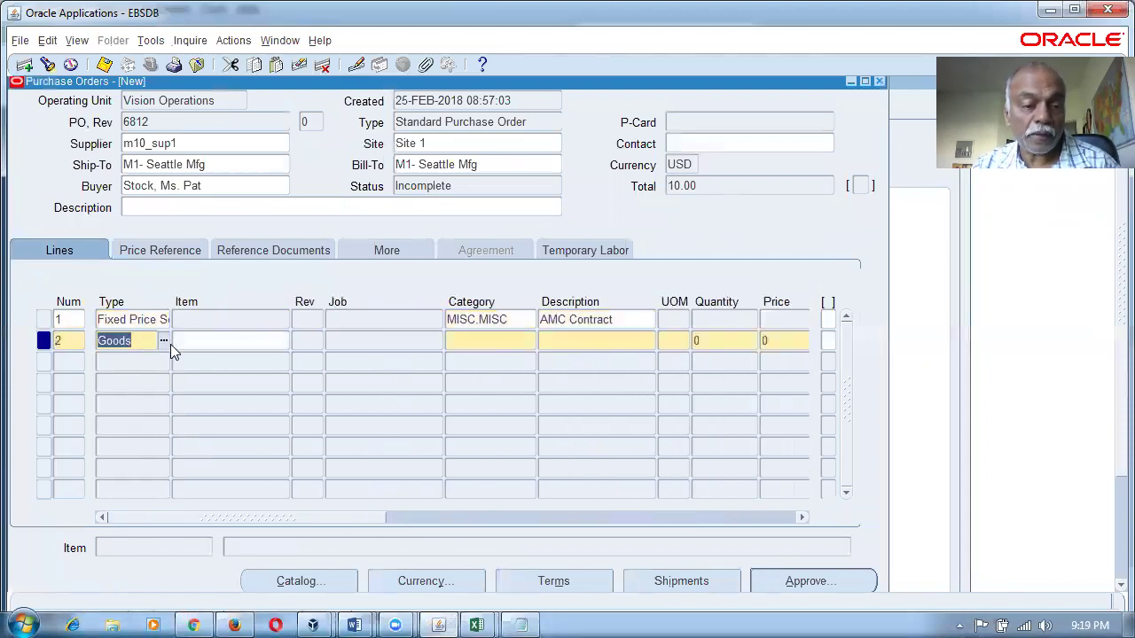
left_click(163, 341)
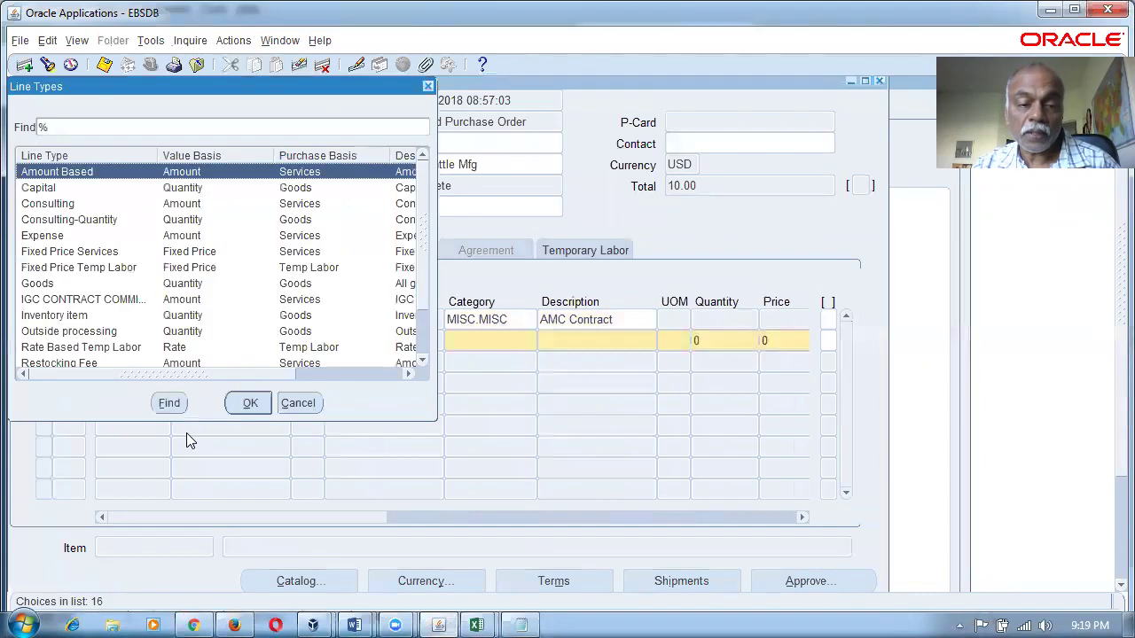
left_click(116, 254)
left_click(250, 404)
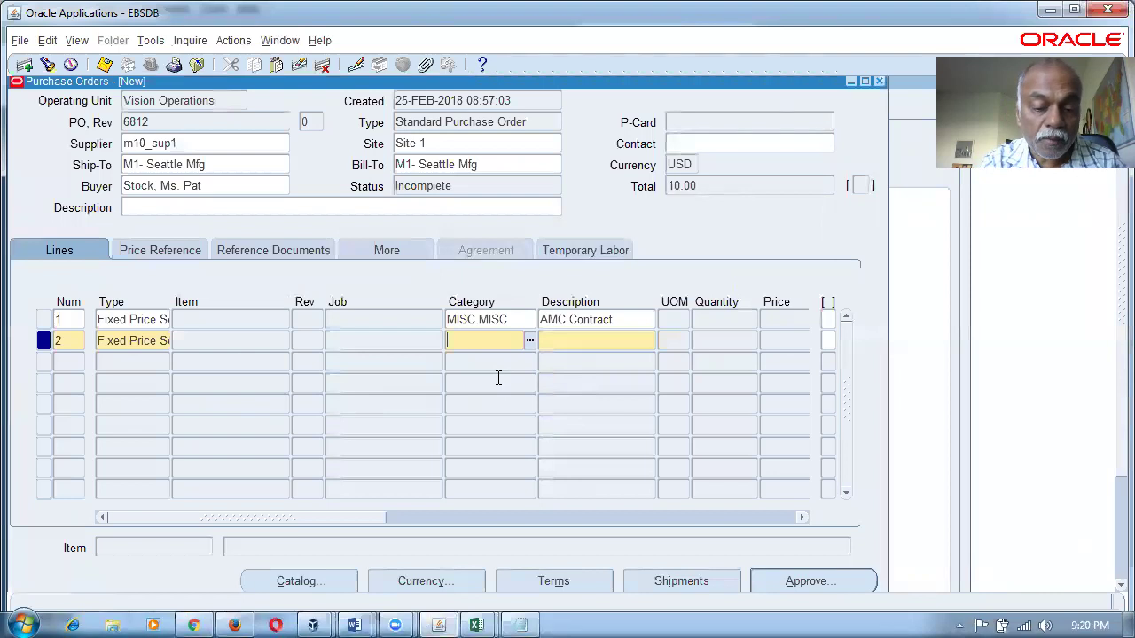
left_click(634, 346)
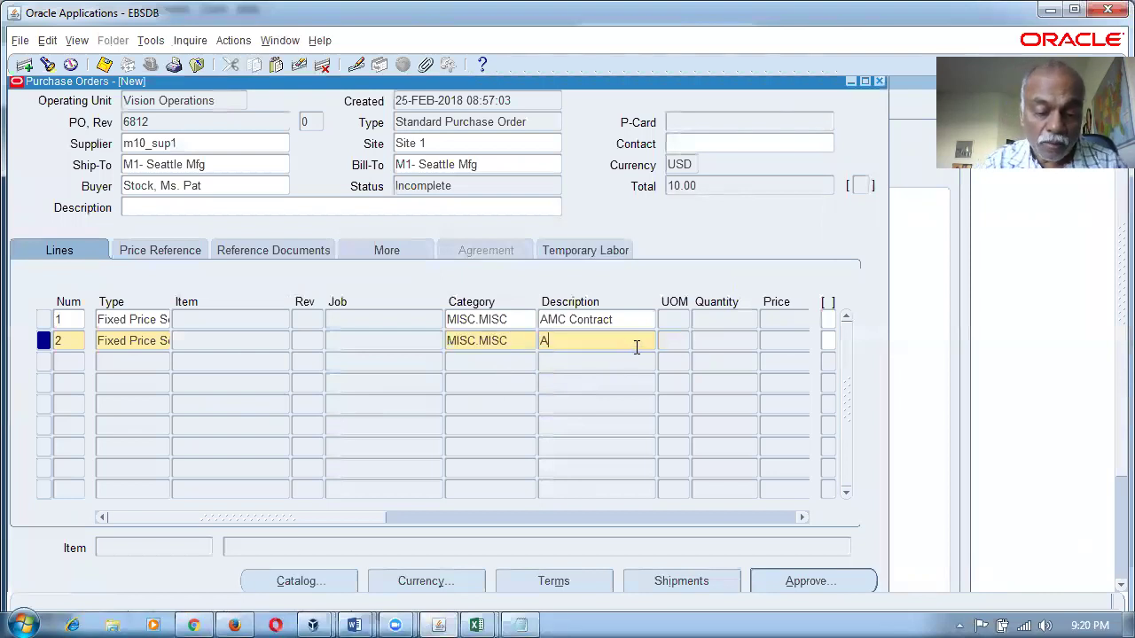
key("Tab")
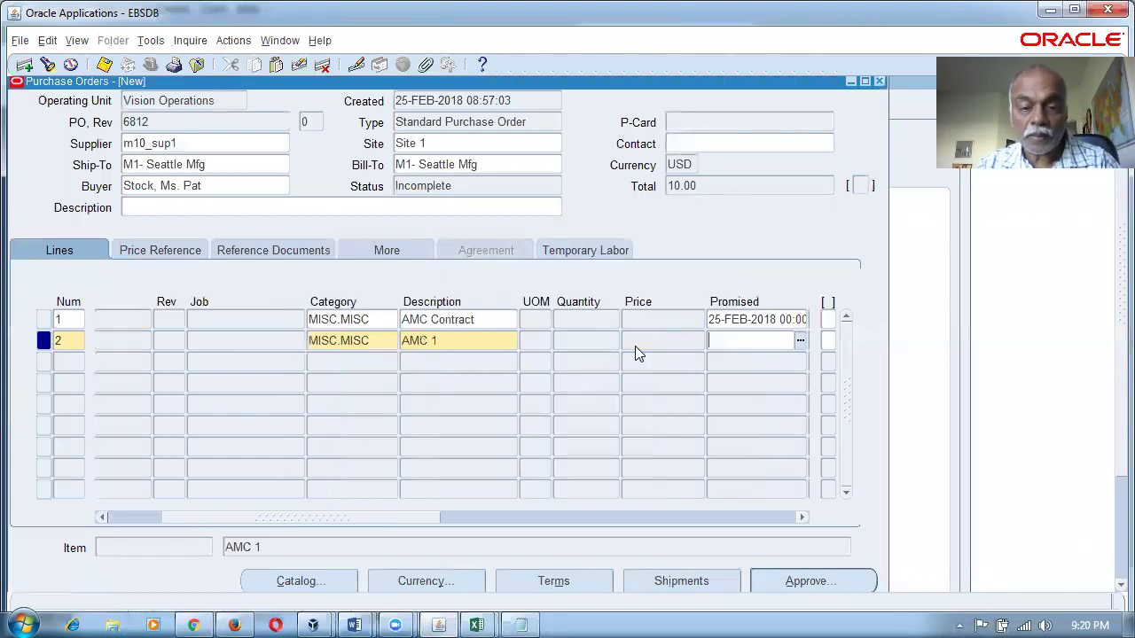
key("shift+F5")
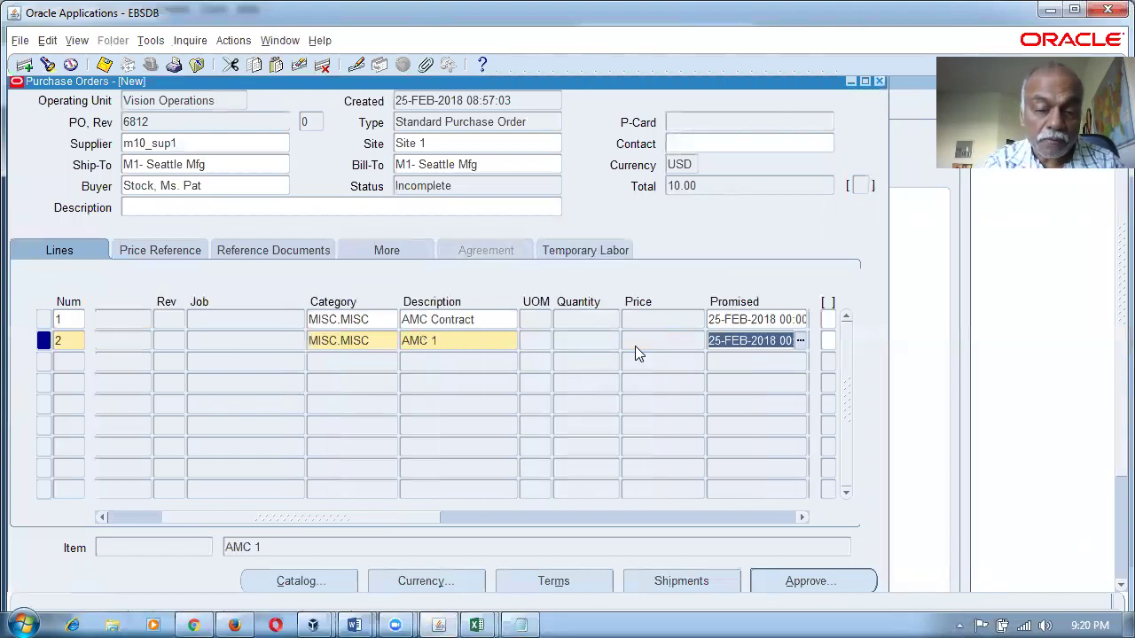
key("Tab")
key("Tab")
key("Tab")
key("Tab")
key("Tab")
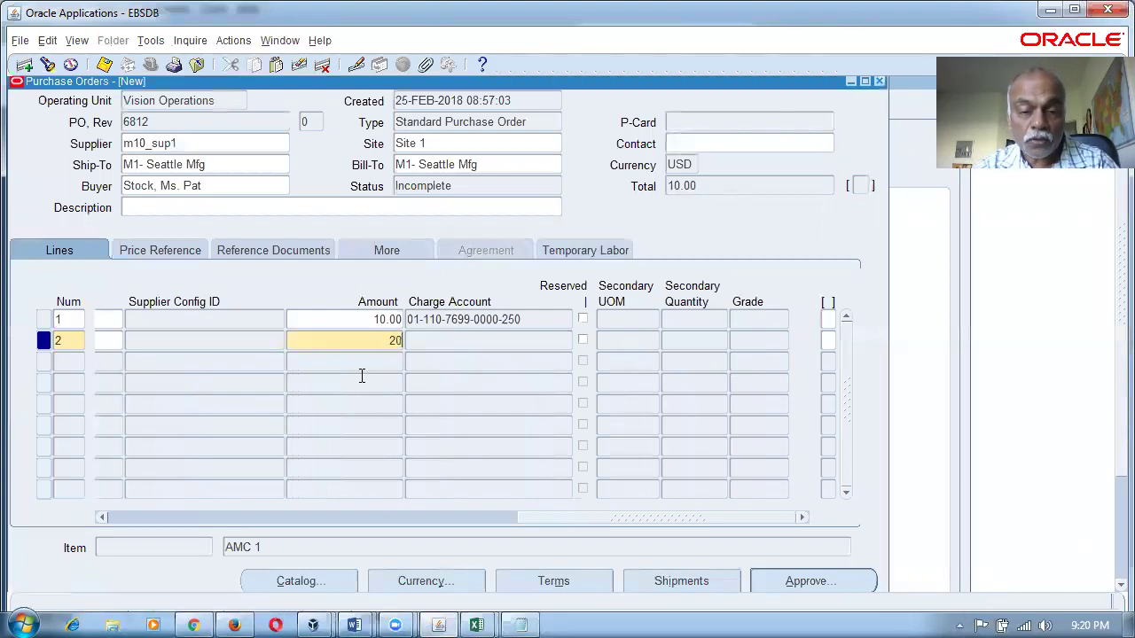
key("Tab")
left_click(38, 257)
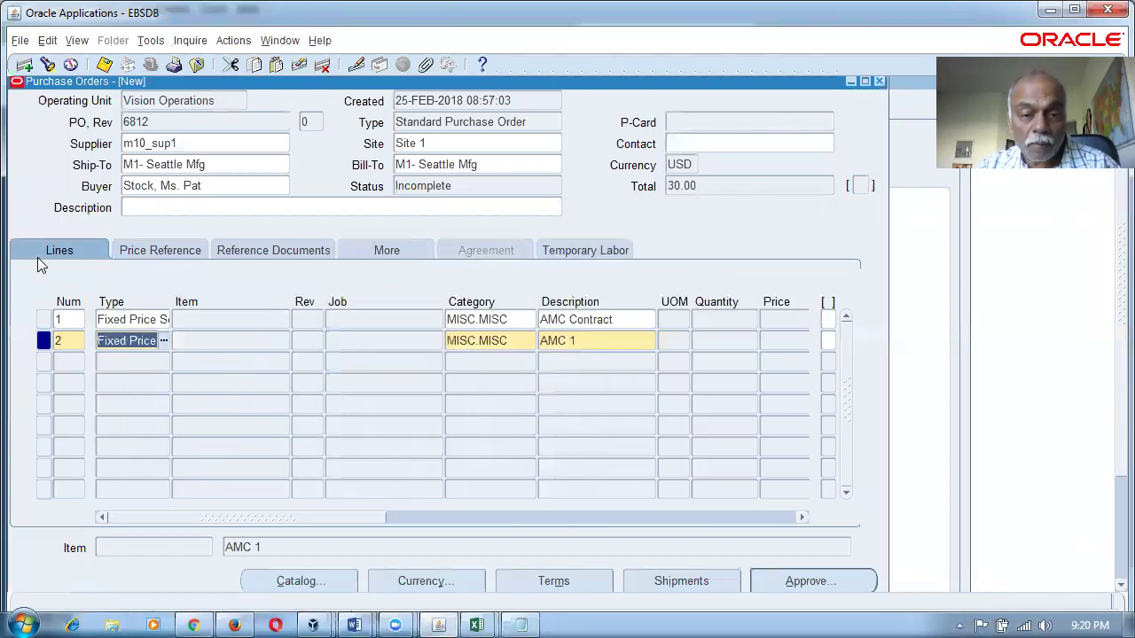
left_click_drag(309, 518, 674, 523)
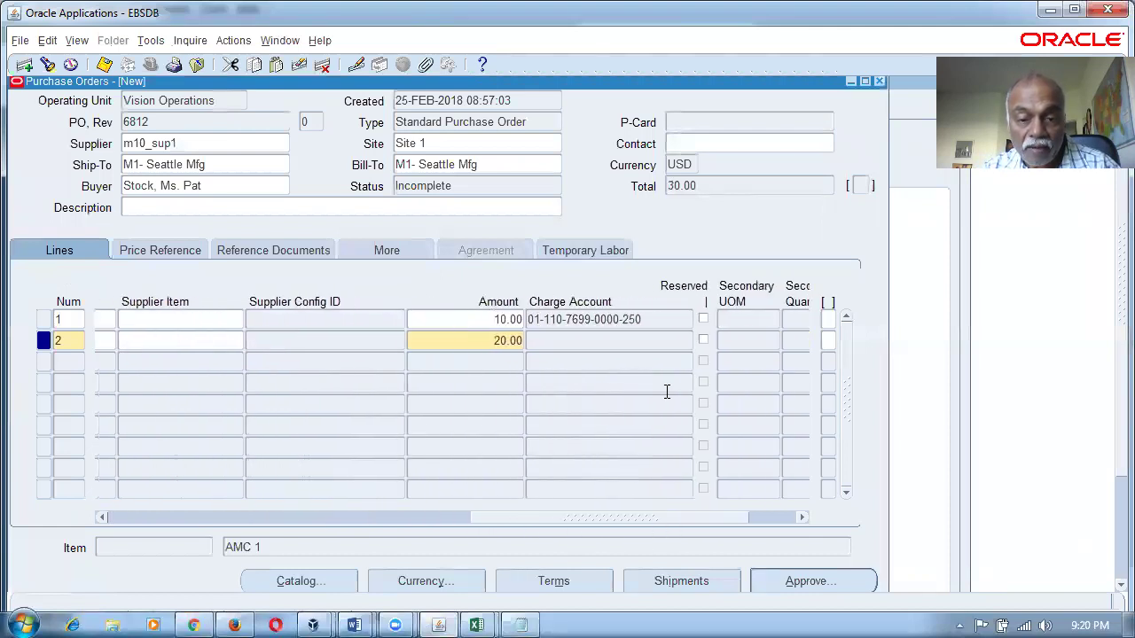
left_click(635, 338)
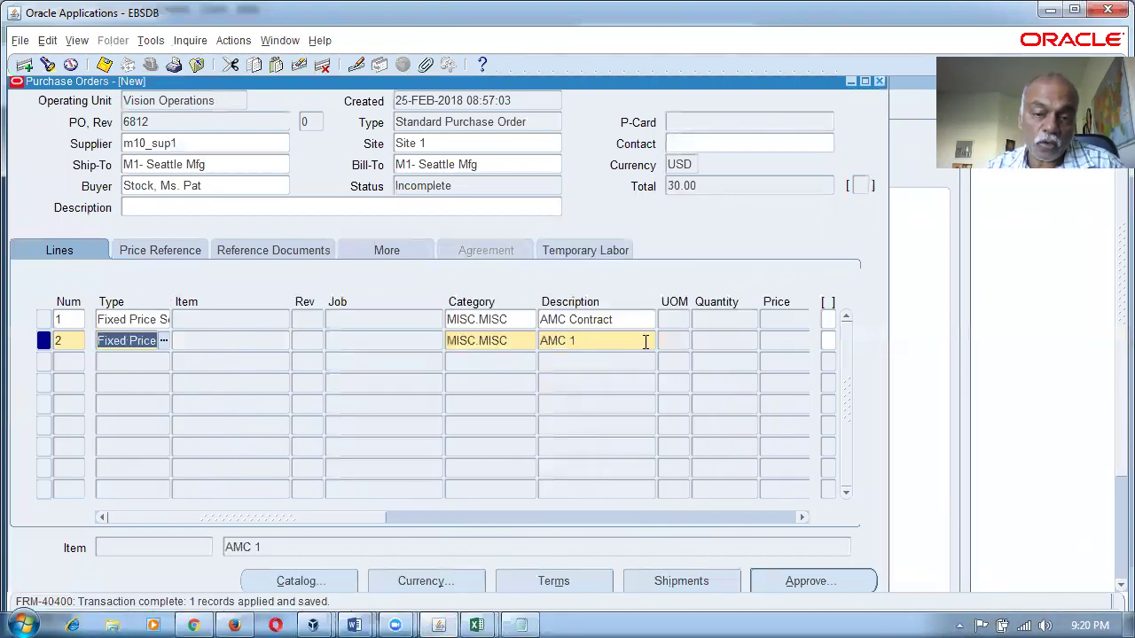
left_click_drag(310, 519, 617, 537)
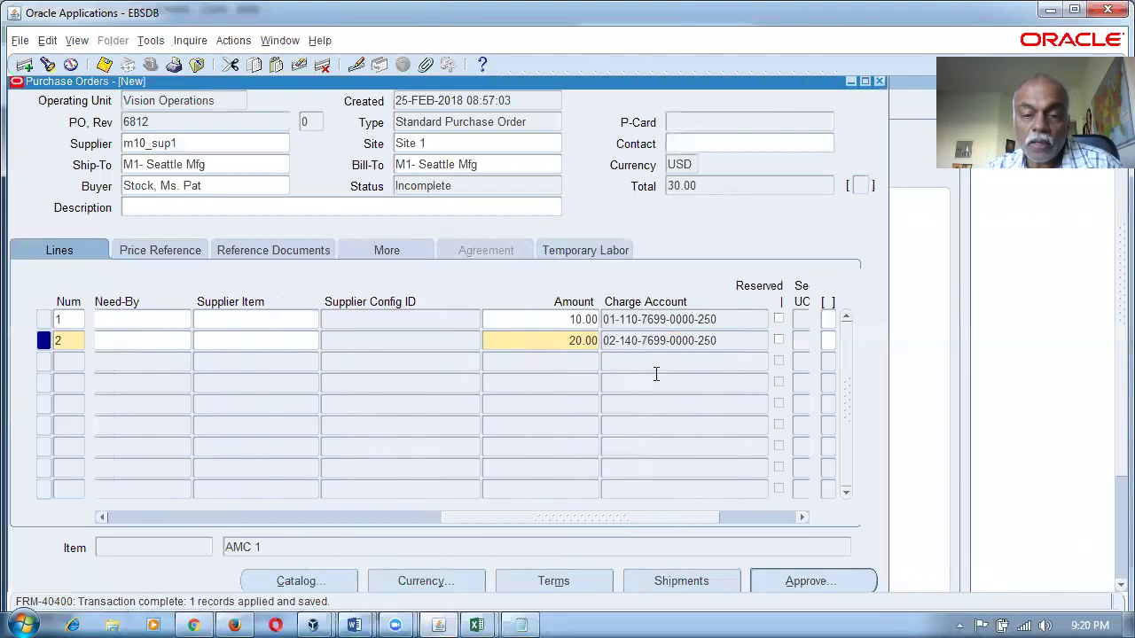
left_click_drag(604, 342, 626, 349)
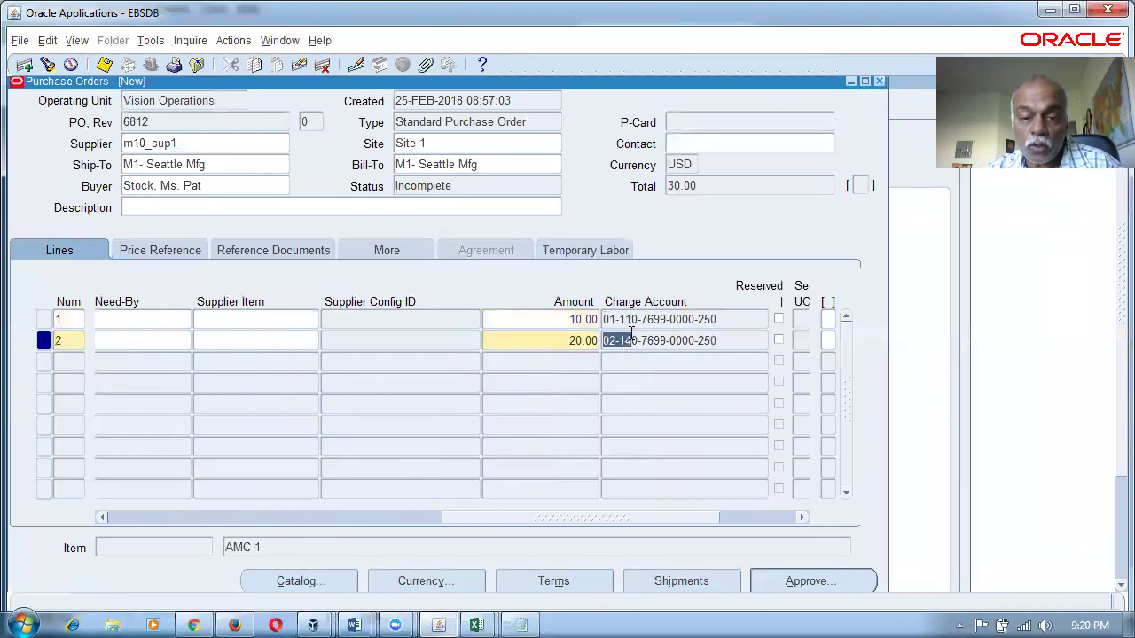
left_click(631, 320)
left_click(634, 342)
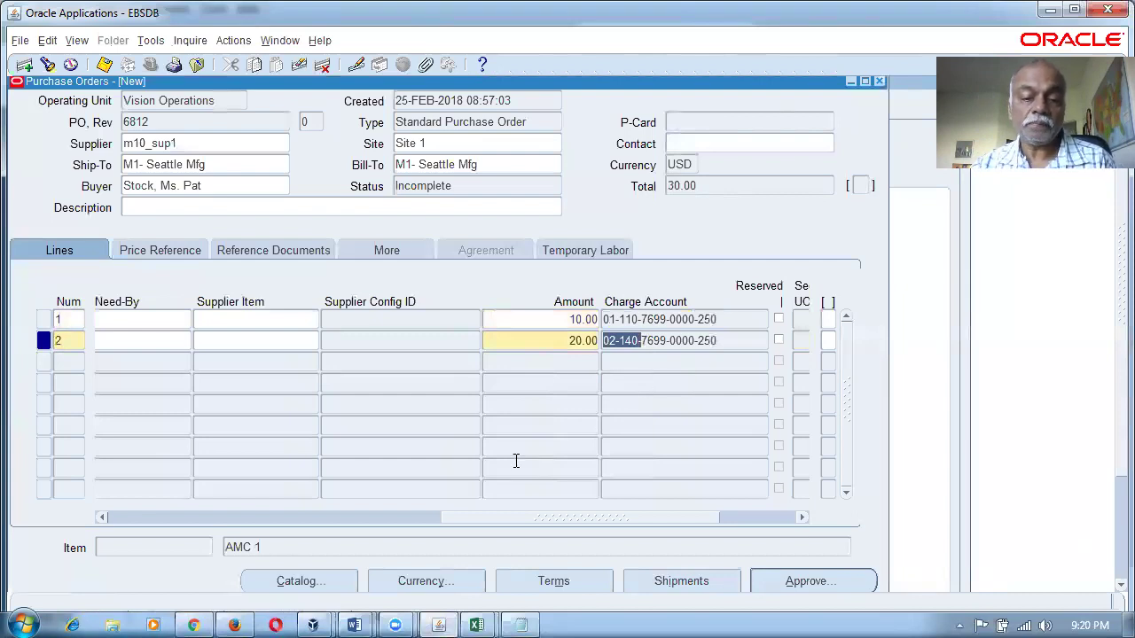
mouse_move(359, 618)
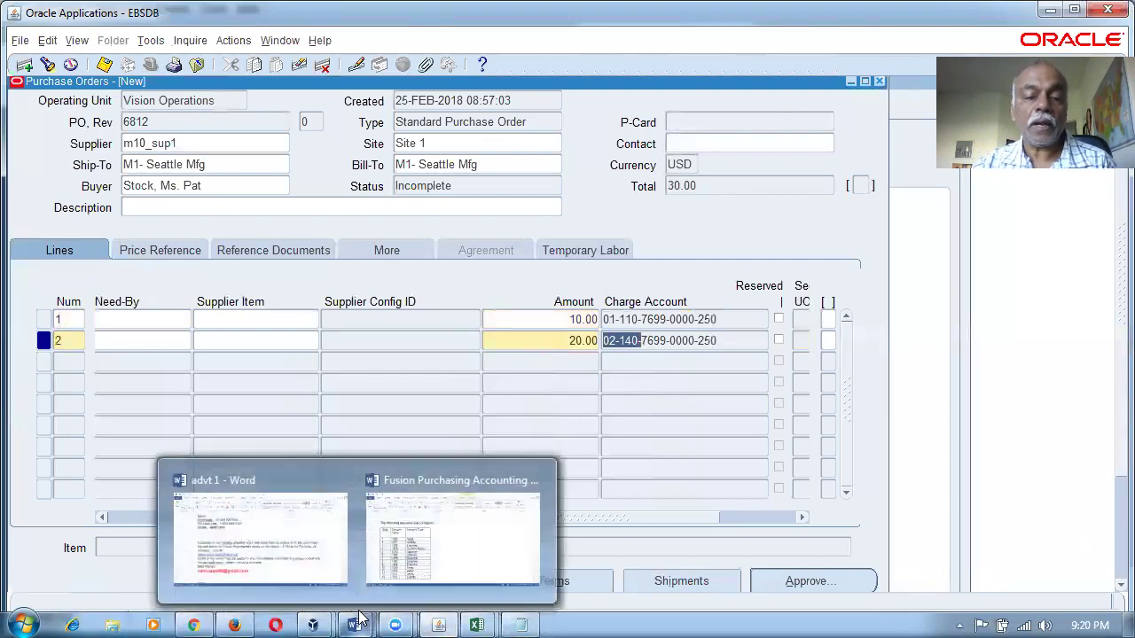
left_click(452, 532)
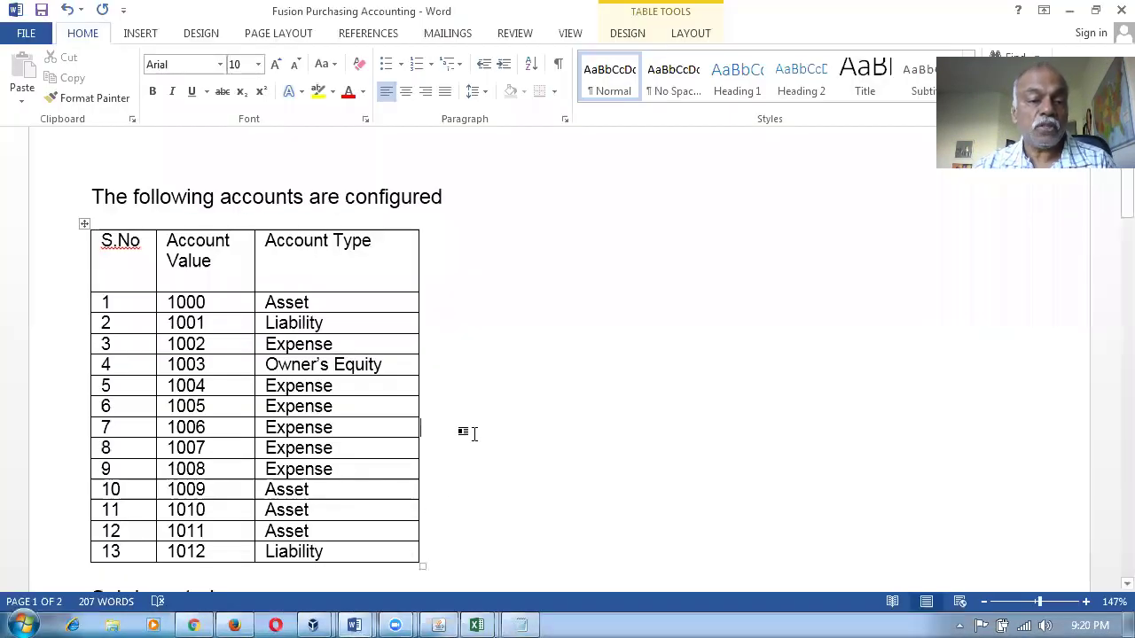
scroll(470, 438, "down", 1)
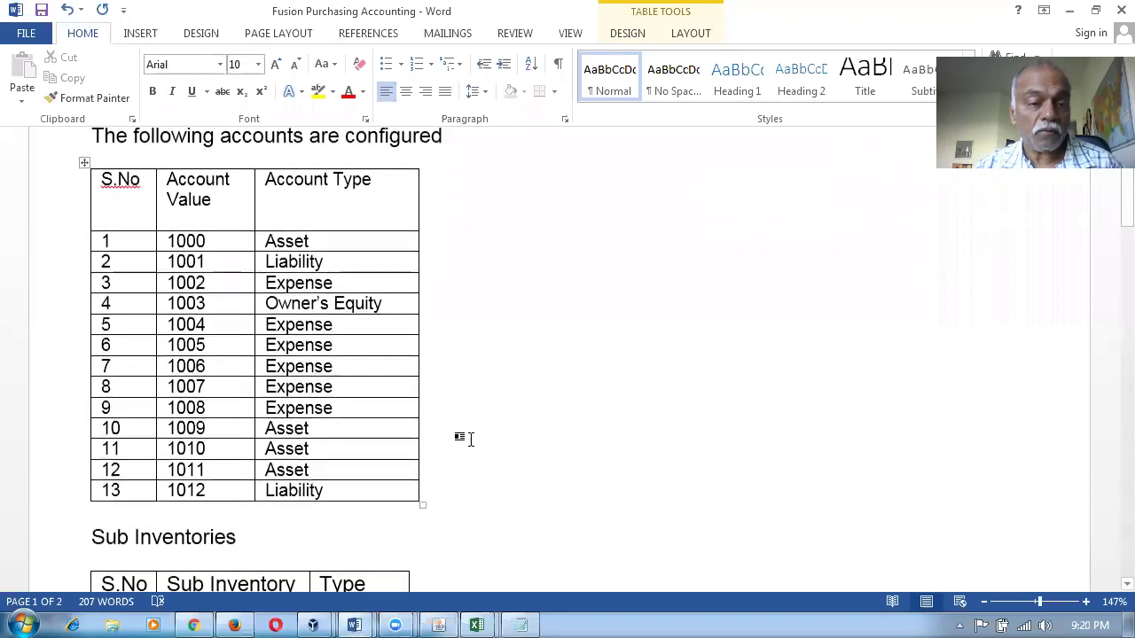
left_click(69, 248)
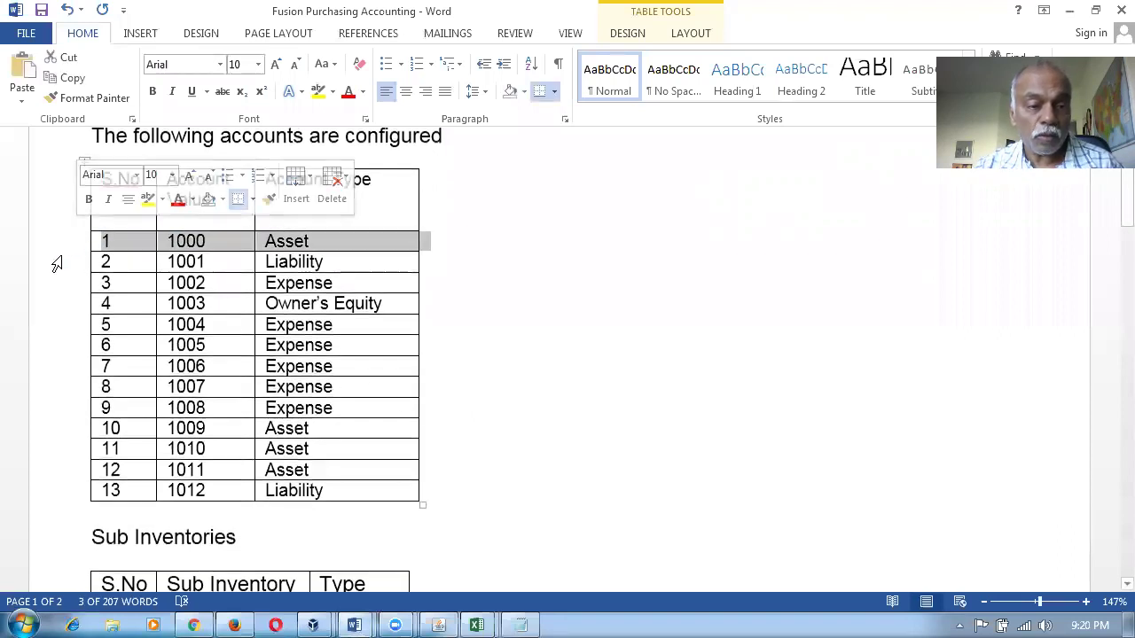
left_click(56, 262)
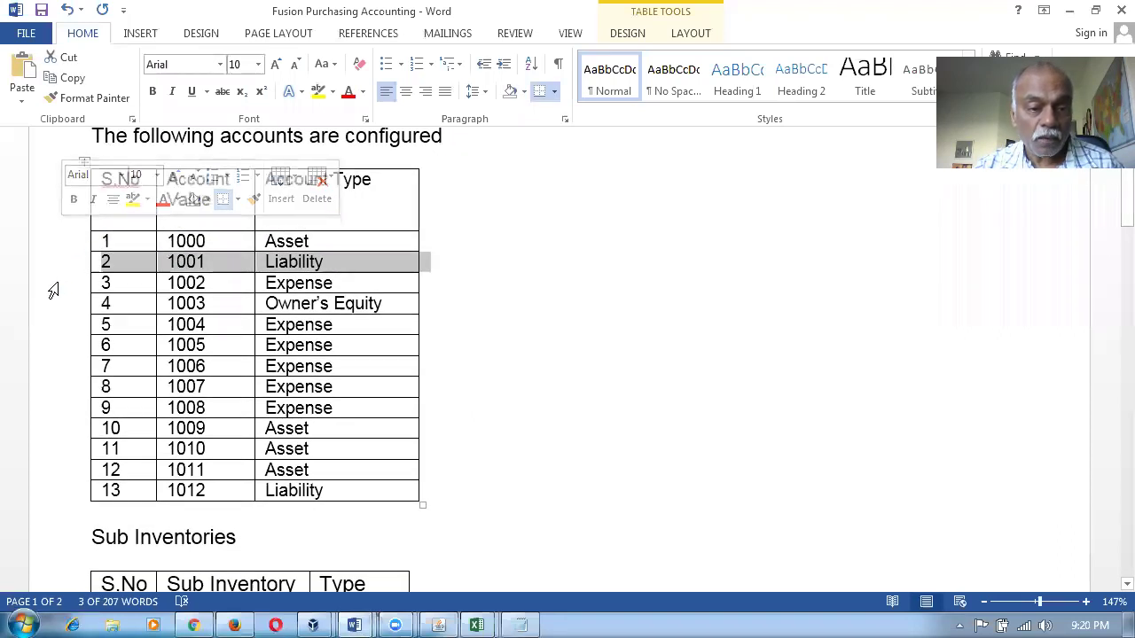
left_click(52, 288)
left_click(53, 308)
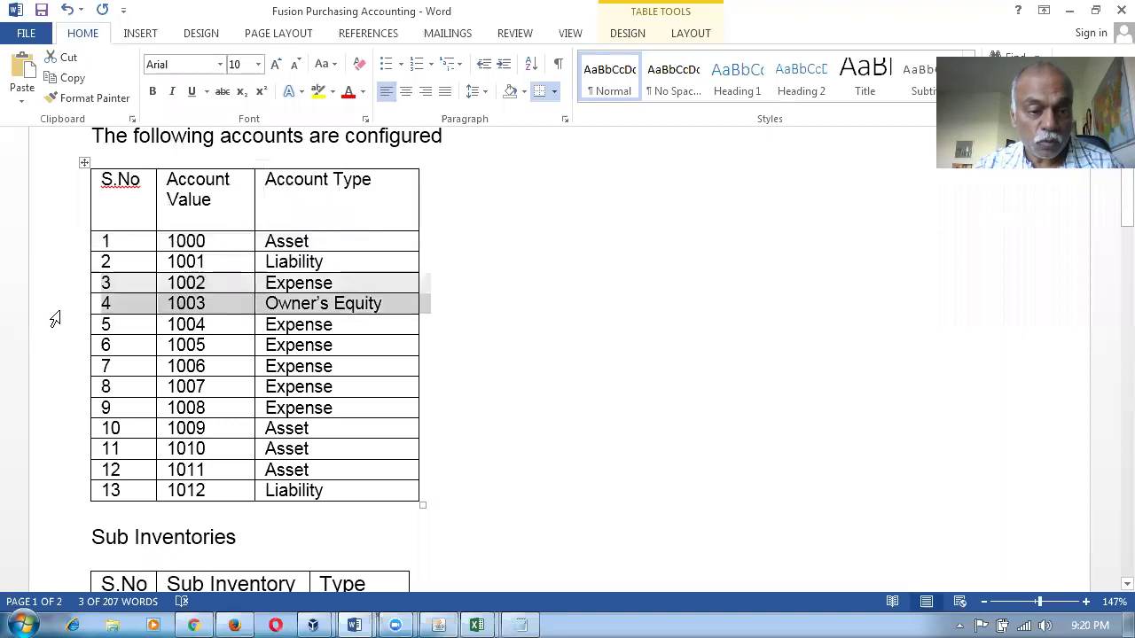
left_click(520, 391)
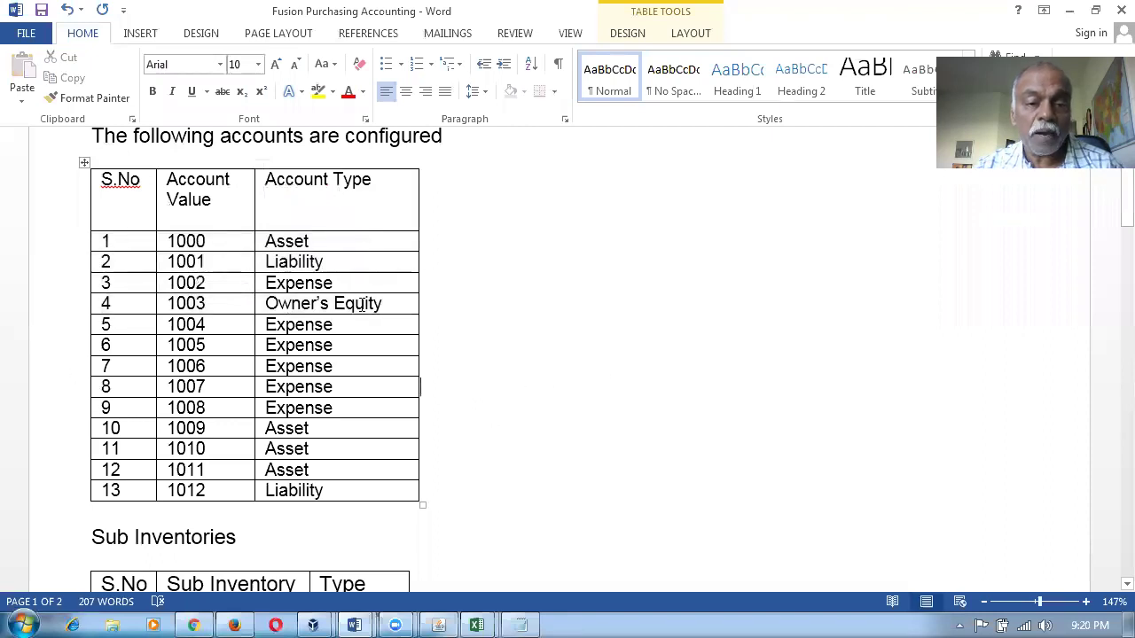
left_click_drag(327, 244, 435, 326)
left_click(286, 387)
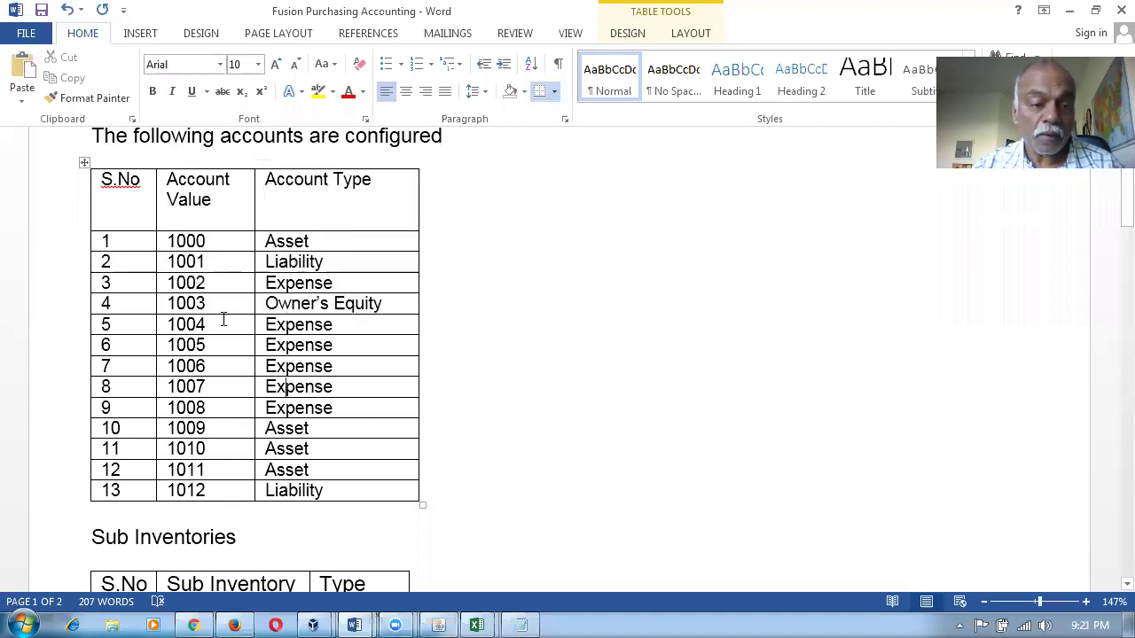
left_click_drag(224, 321, 241, 473)
left_click(228, 488)
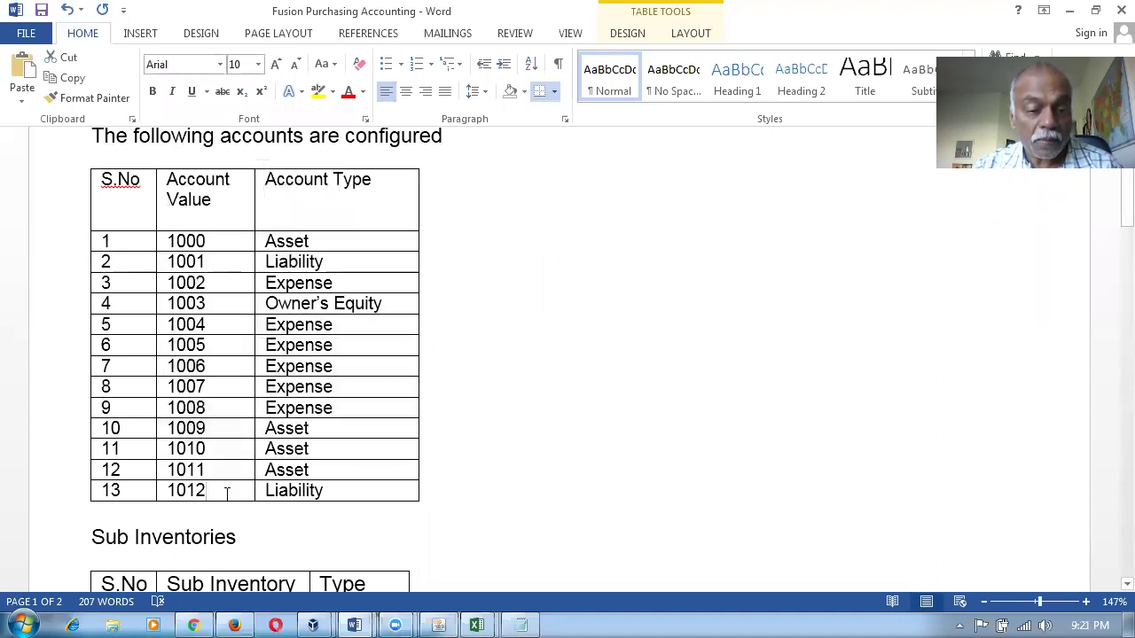
left_click(57, 503)
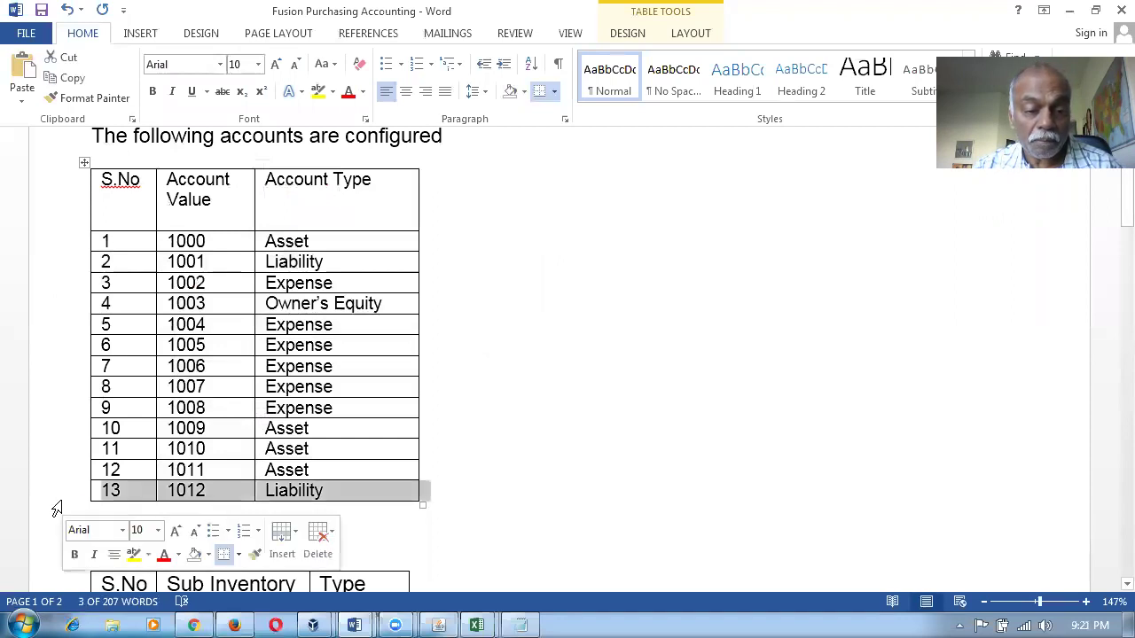
left_click(438, 626)
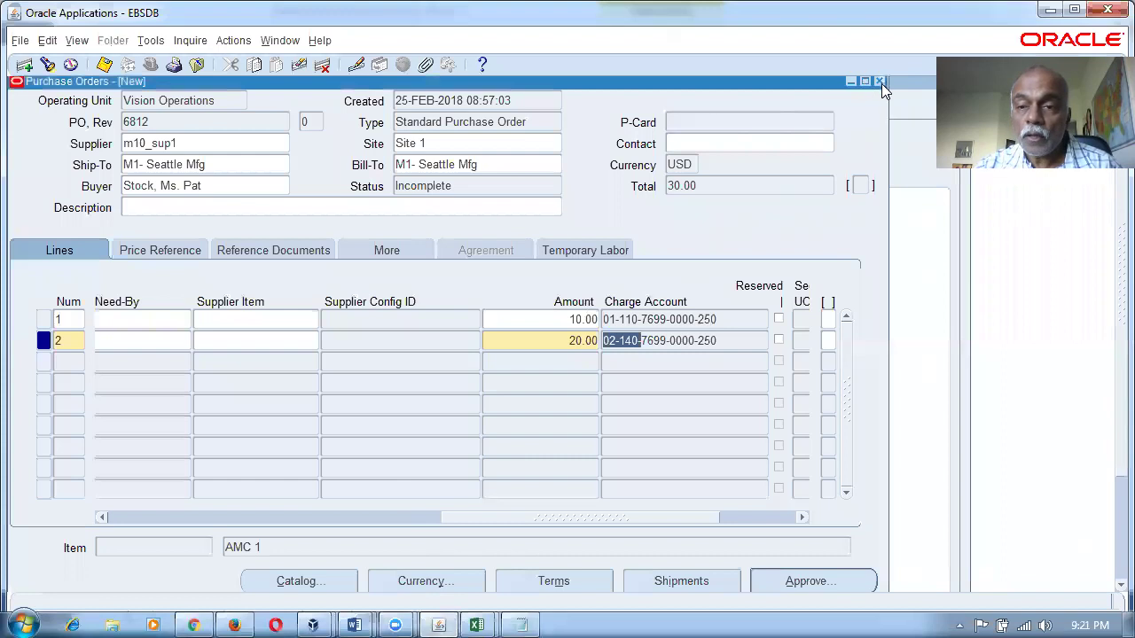
Close the purchase order and switch to the Inventory, Vision Operations (USA) responsibility.
left_click(879, 83)
left_click(213, 327)
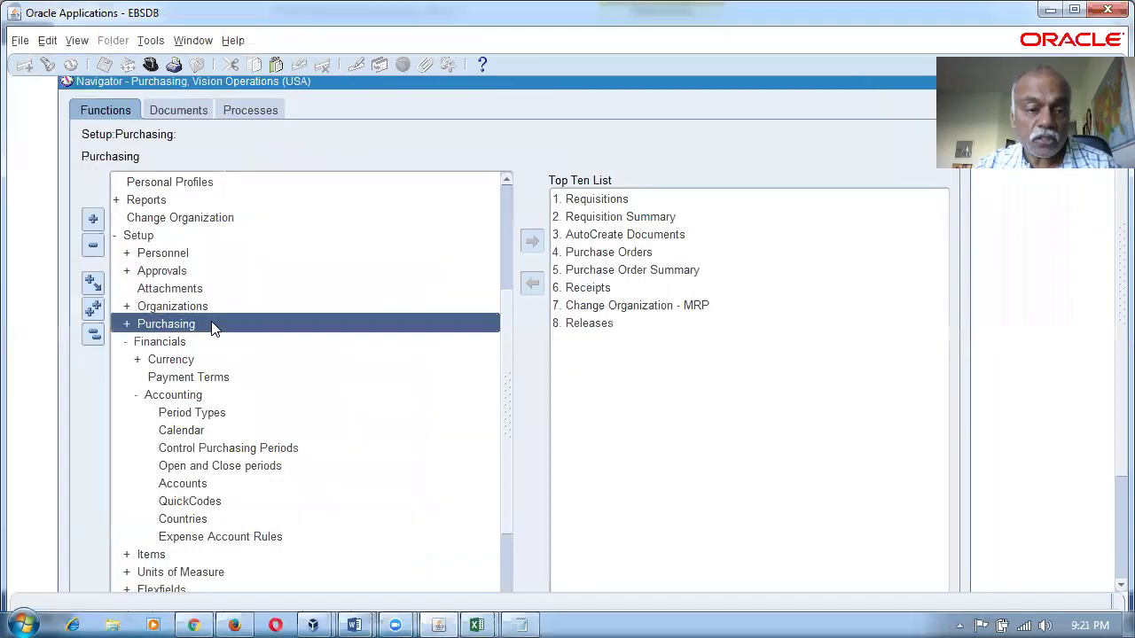
left_click(93, 335)
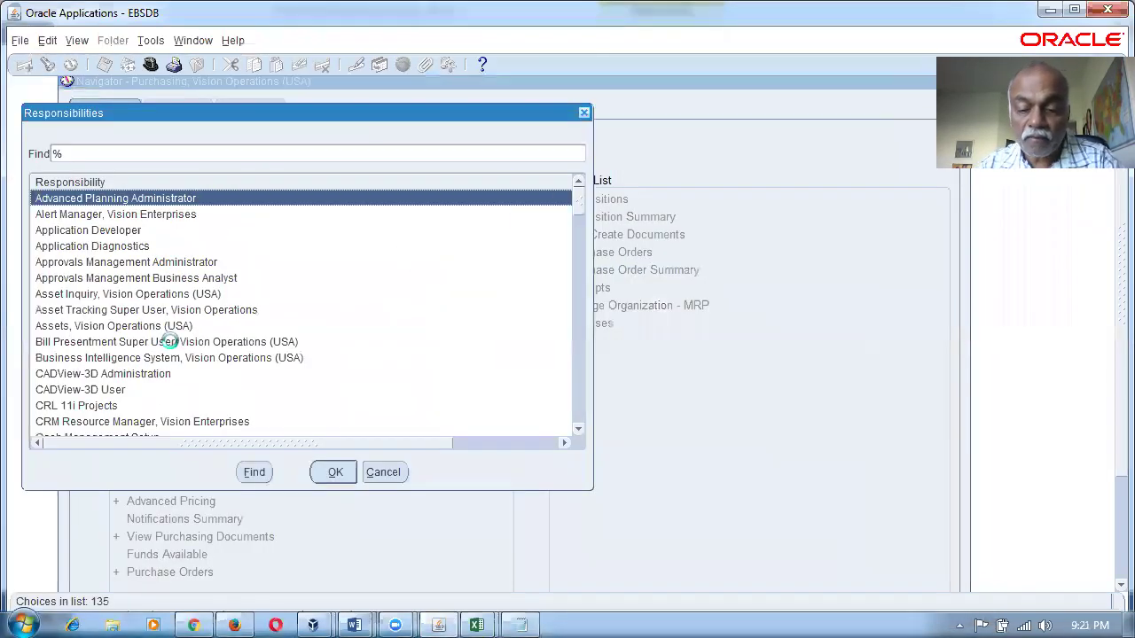
type("i")
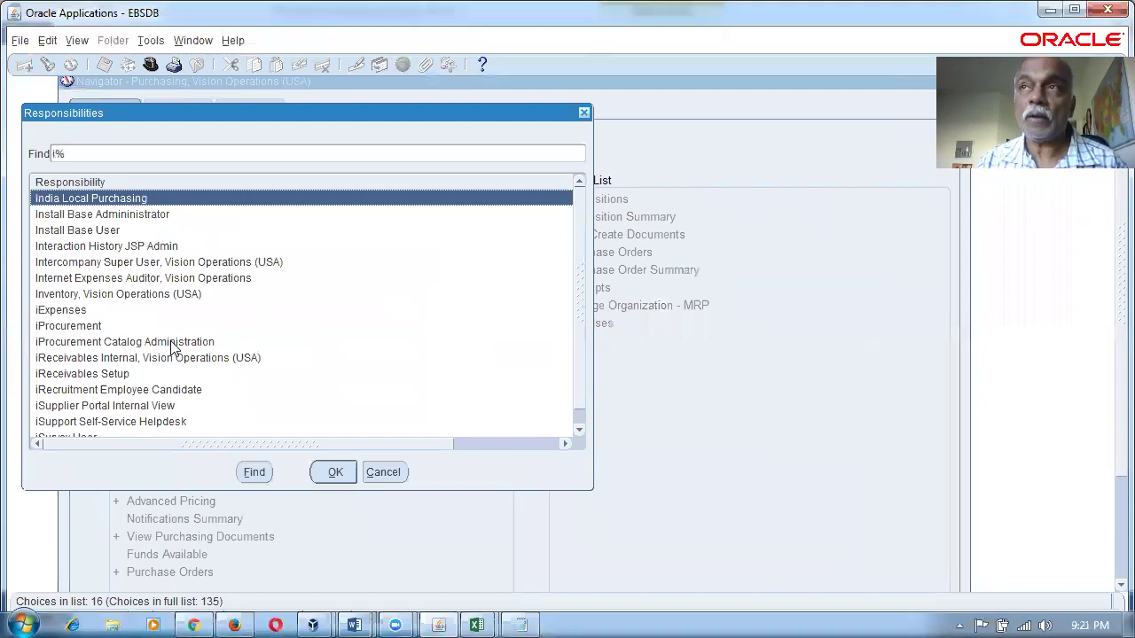
key("Down")
key("Down")
key("Down")
key("Down")
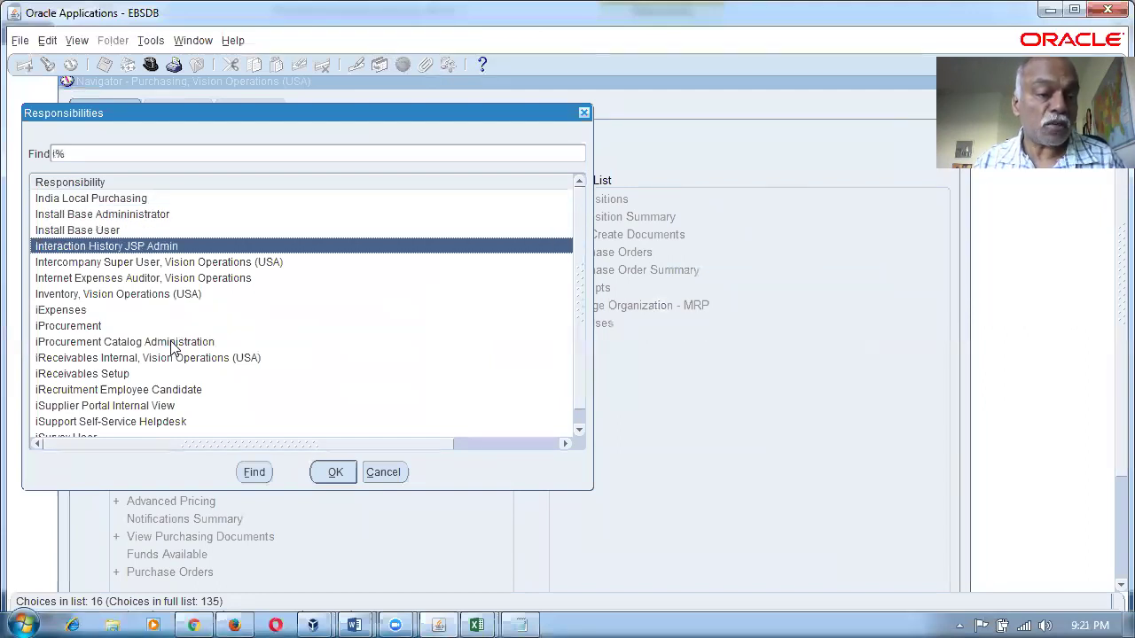
key("Down")
key("Down")
key("Return")
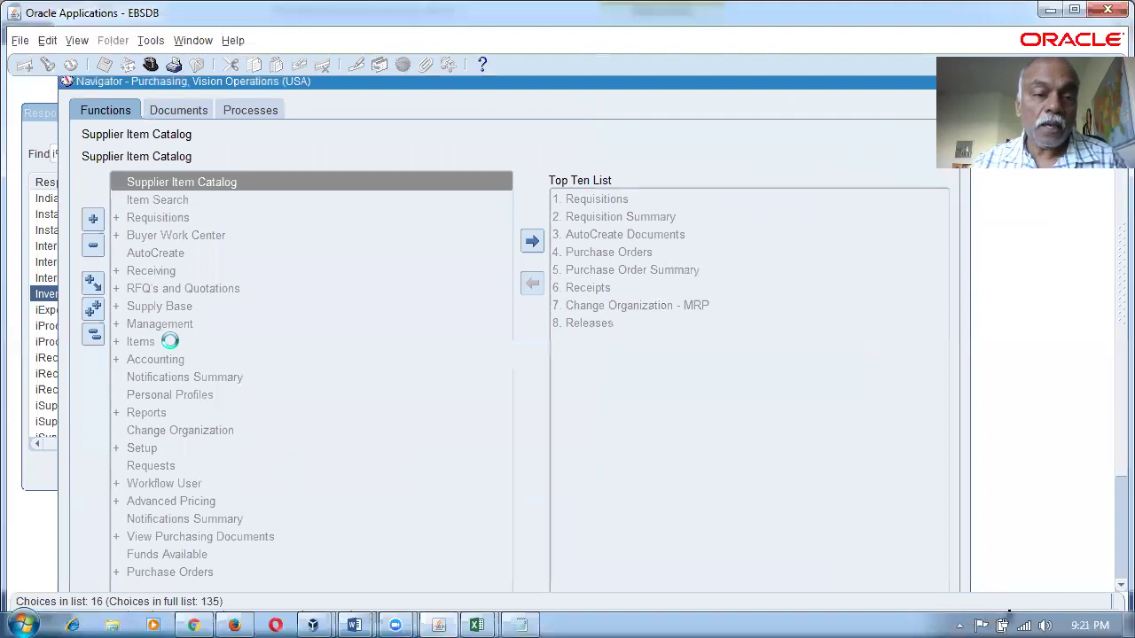
Open Organization Parameters for M1 and review the Other Accounts, including Inventory AP Accrual.
type("s:o:p")
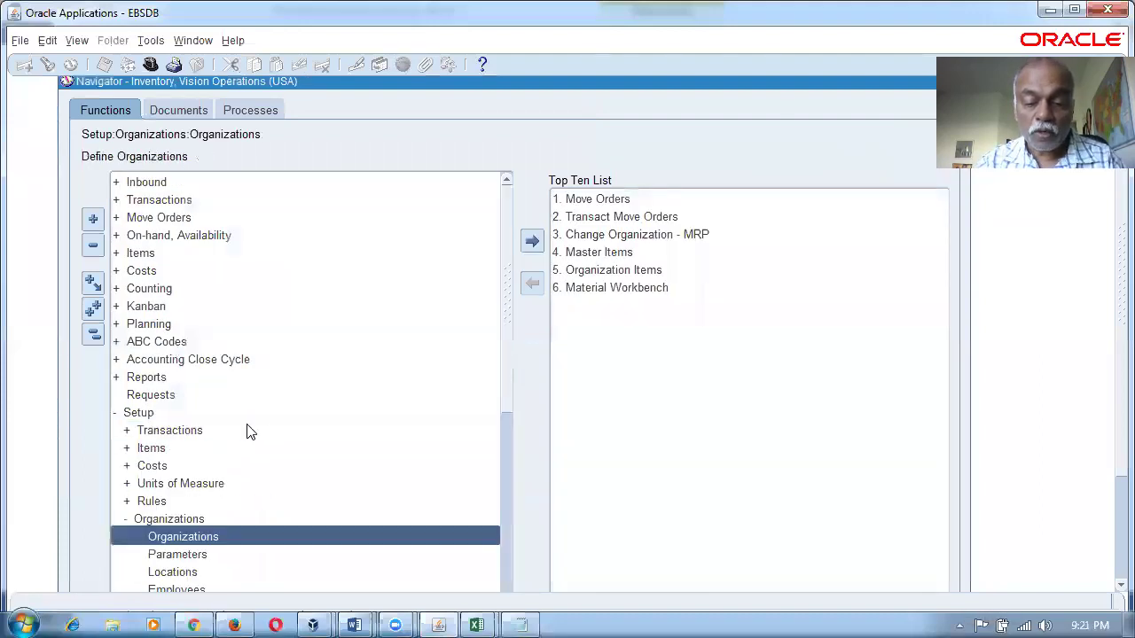
key("Return")
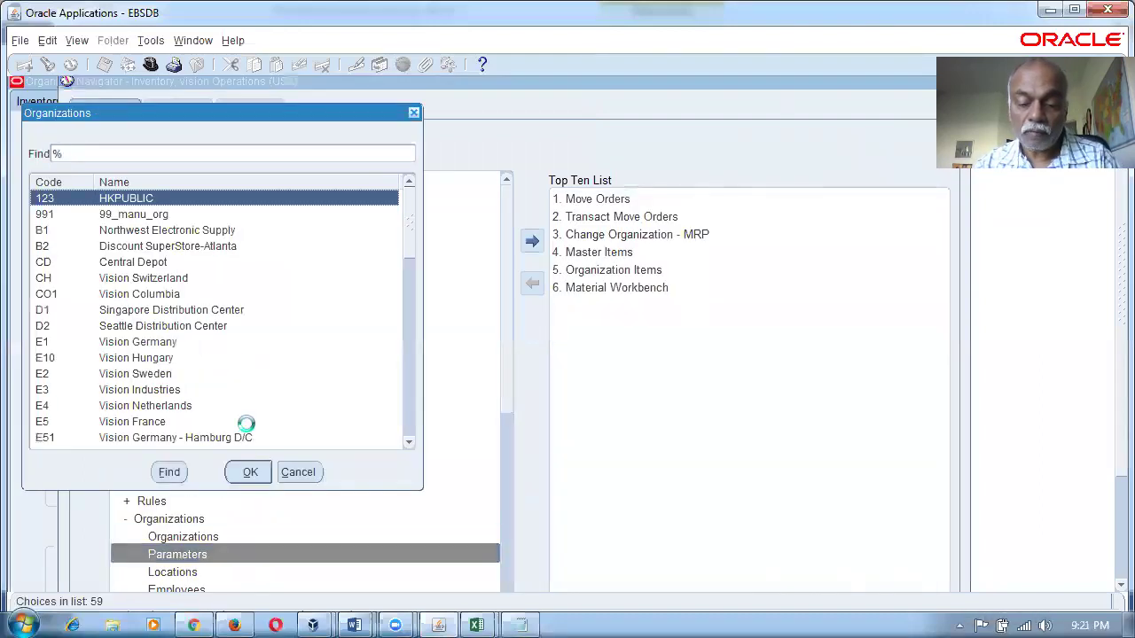
key("Escape")
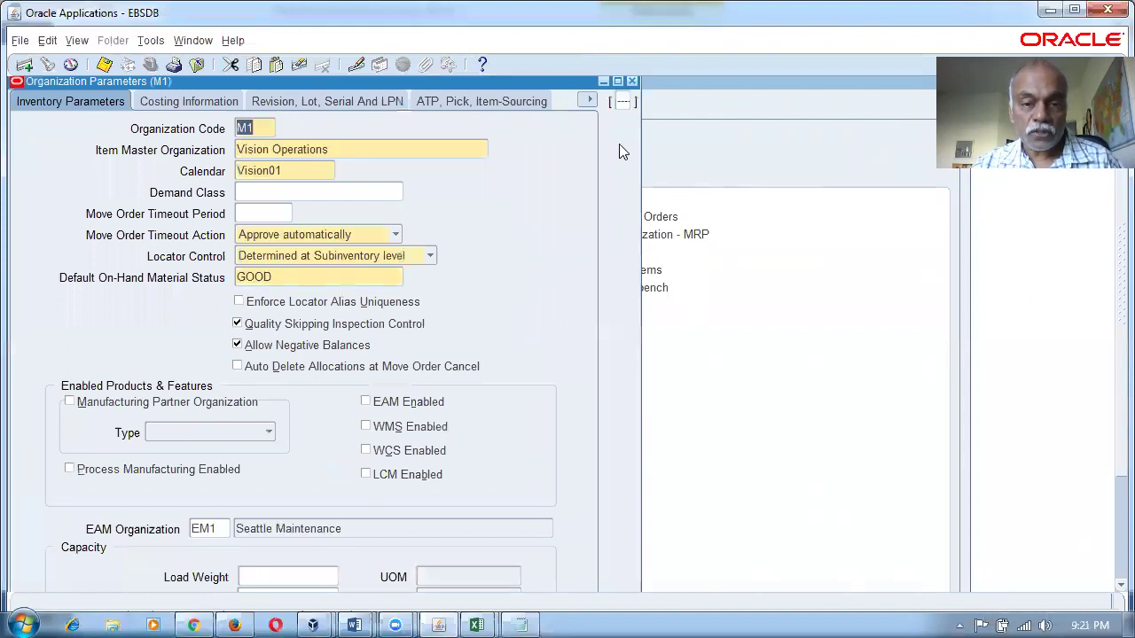
left_click(587, 101)
left_click(465, 213)
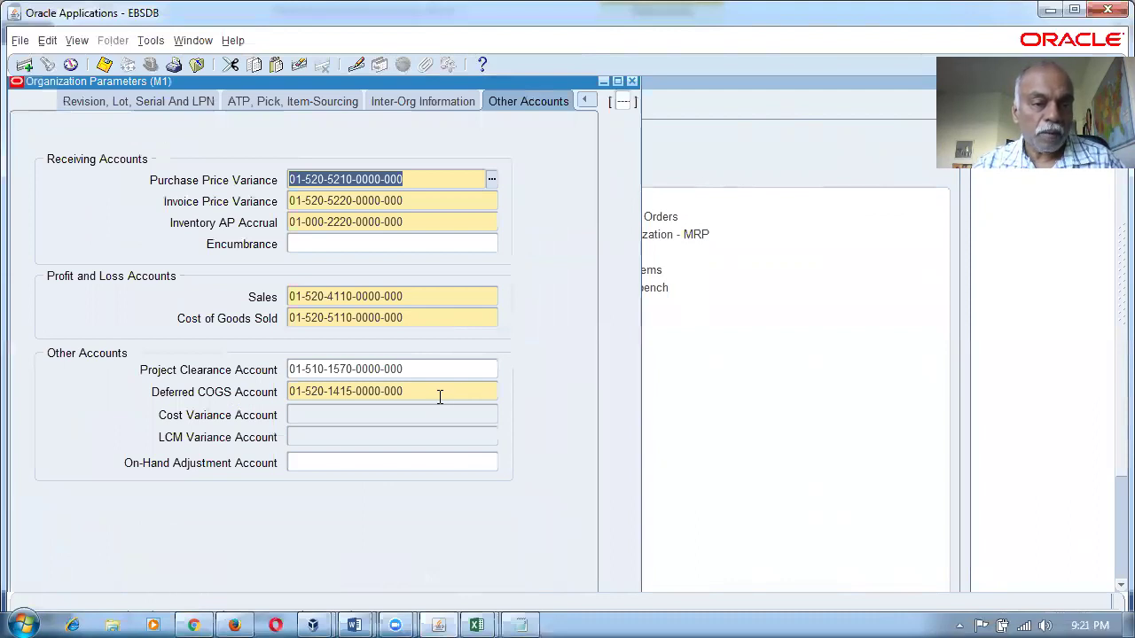
left_click(422, 222)
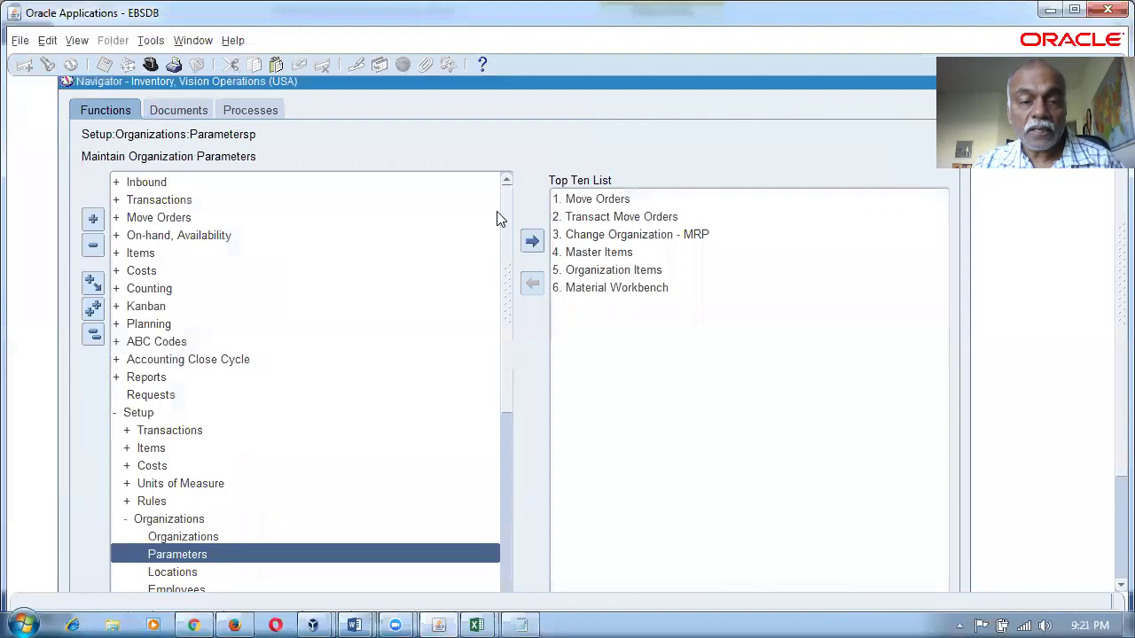
Close the organization parameters and scroll Purchasing Options down to the Receipt Accounting region.
left_click(632, 81)
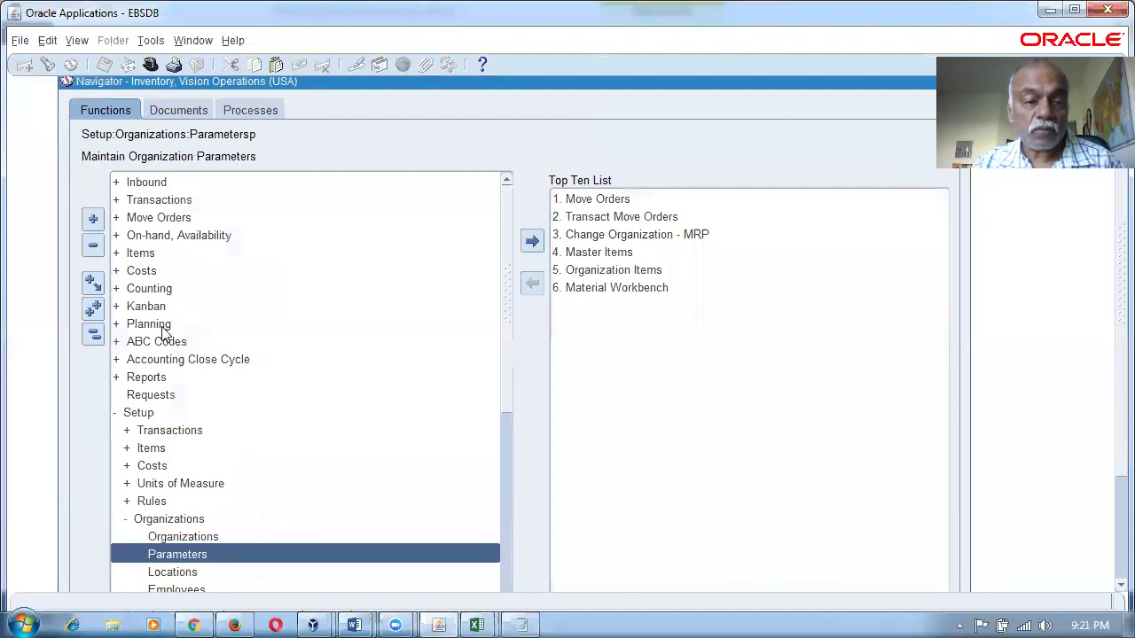
left_click(98, 342)
left_click(149, 324)
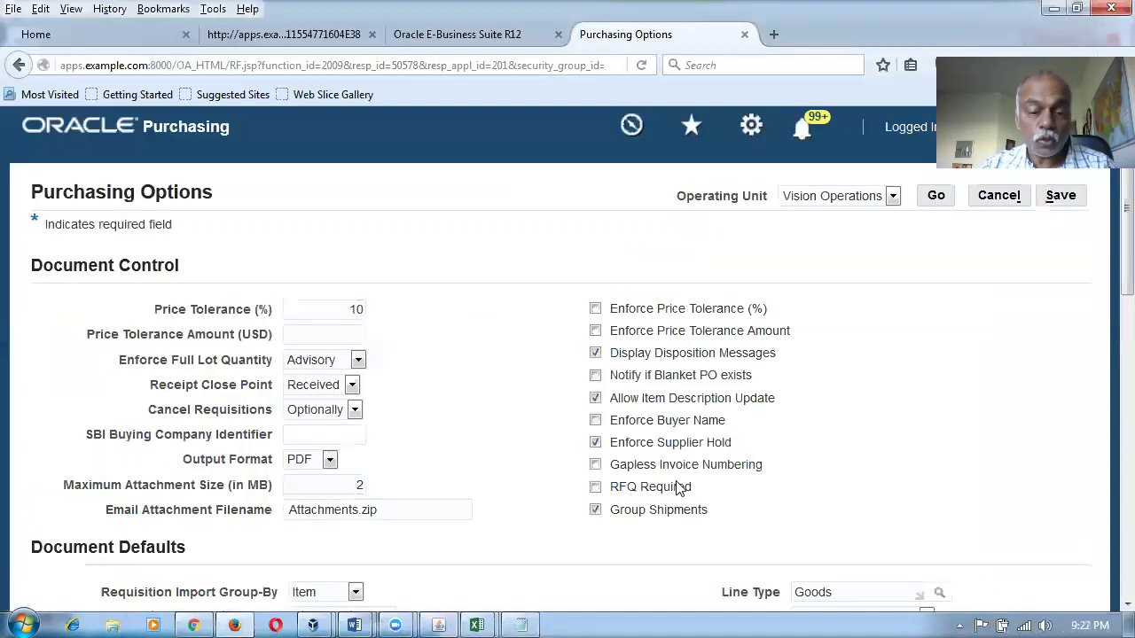
scroll(679, 490, "down", 5)
scroll(678, 490, "down", 2)
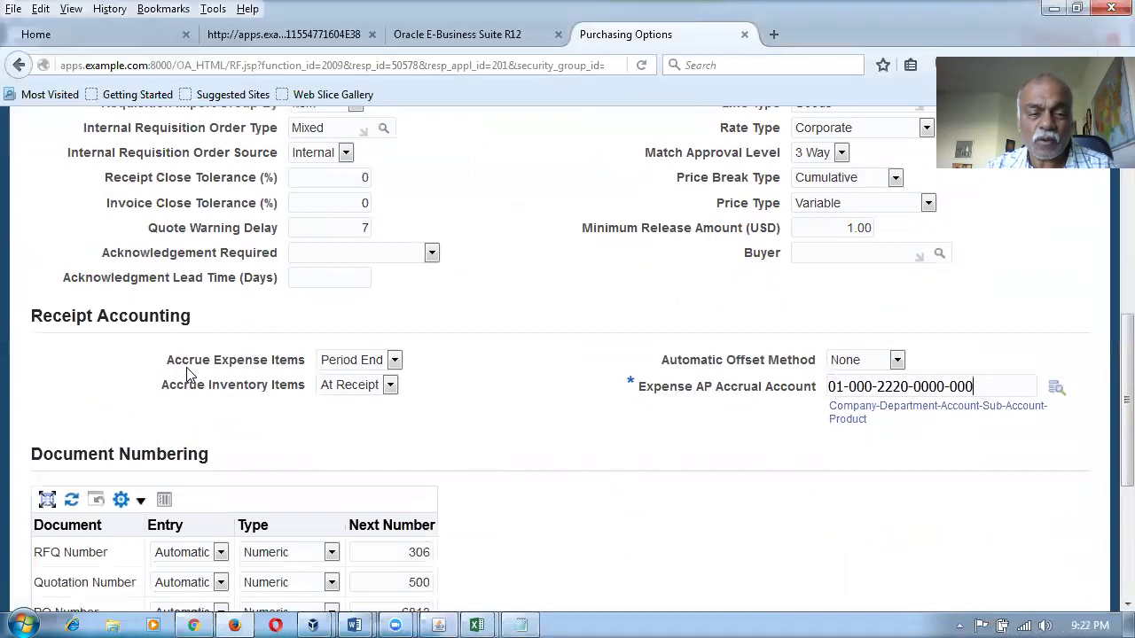
left_click_drag(174, 361, 285, 374)
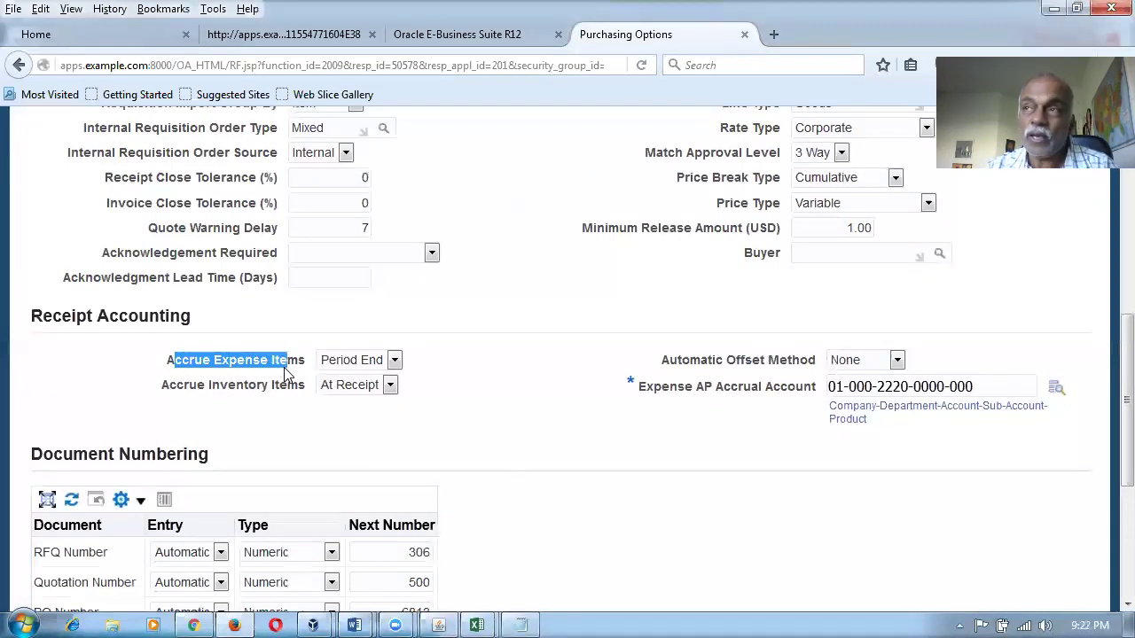
left_click(390, 454)
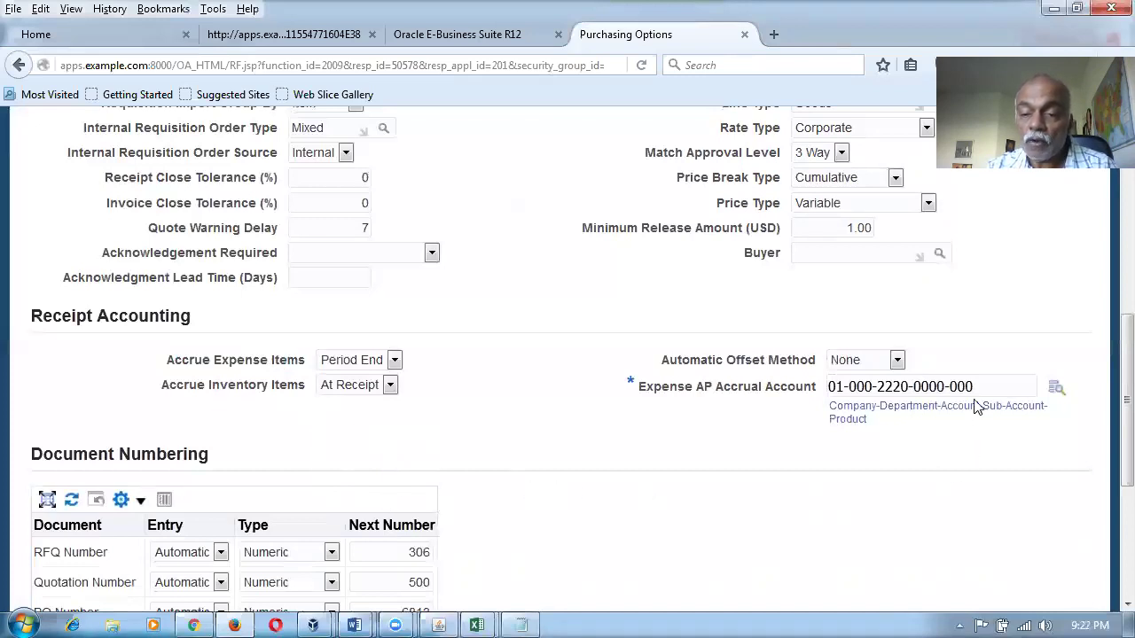
left_click_drag(976, 387, 834, 396)
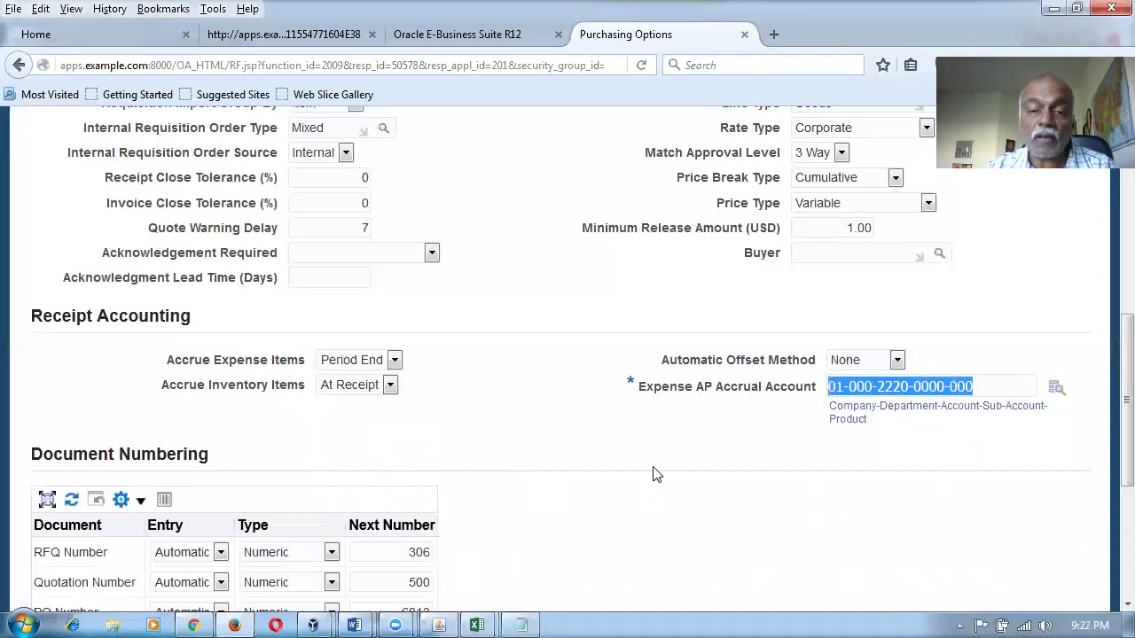
left_click(630, 453)
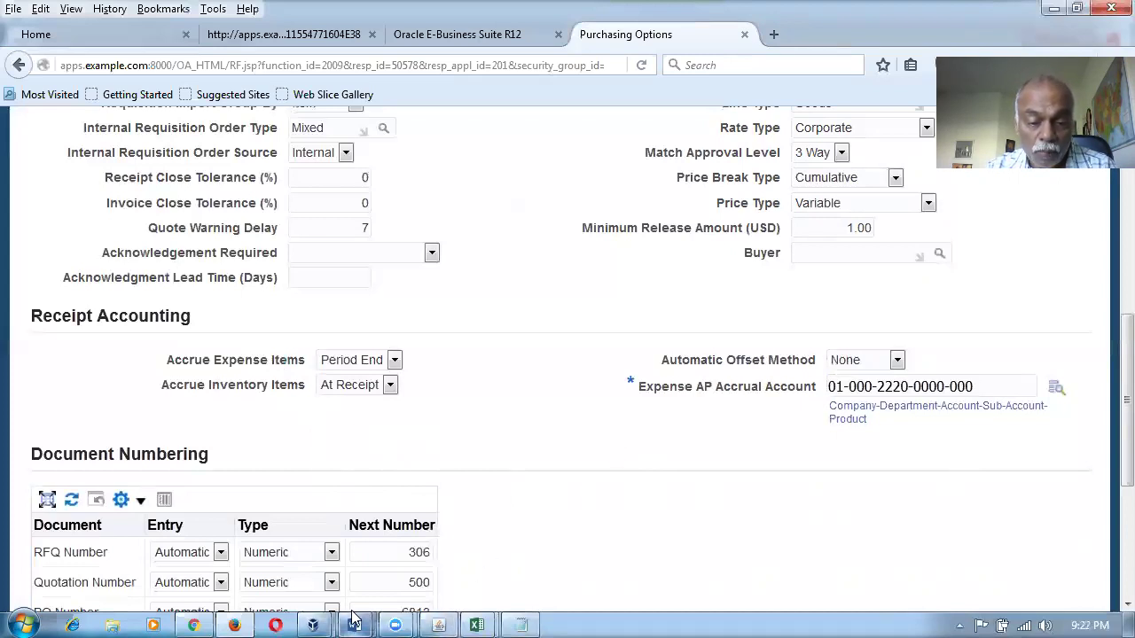
In the Word setup document, check accounts table rows 2 (1001 Liability) and 13 (1012 Liability).
mouse_move(353, 624)
left_click(446, 473)
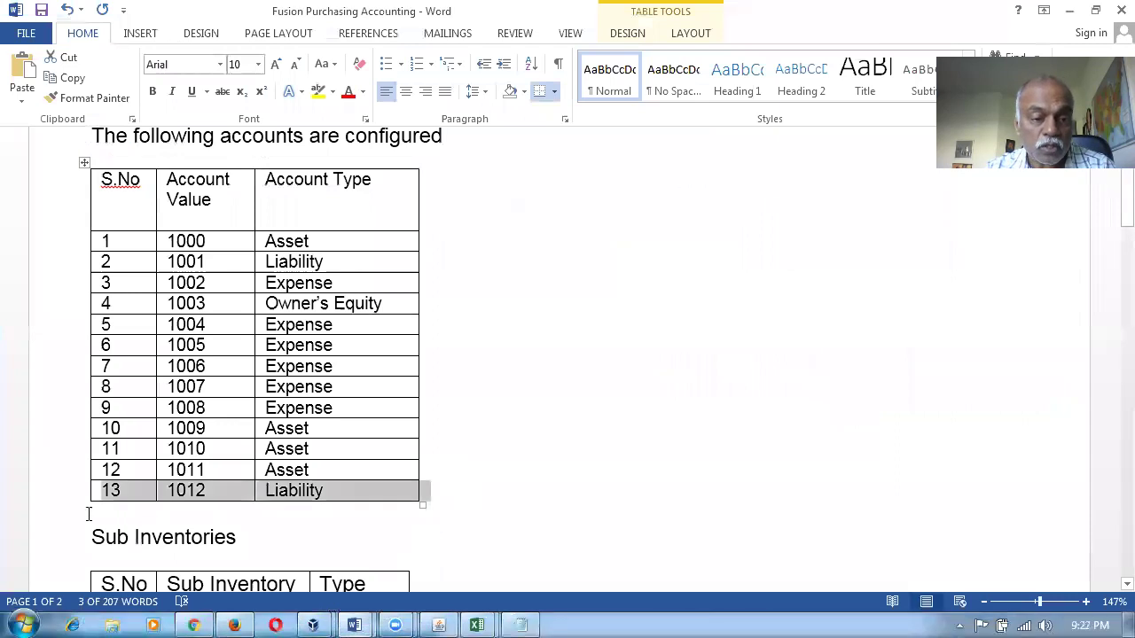
left_click(50, 502)
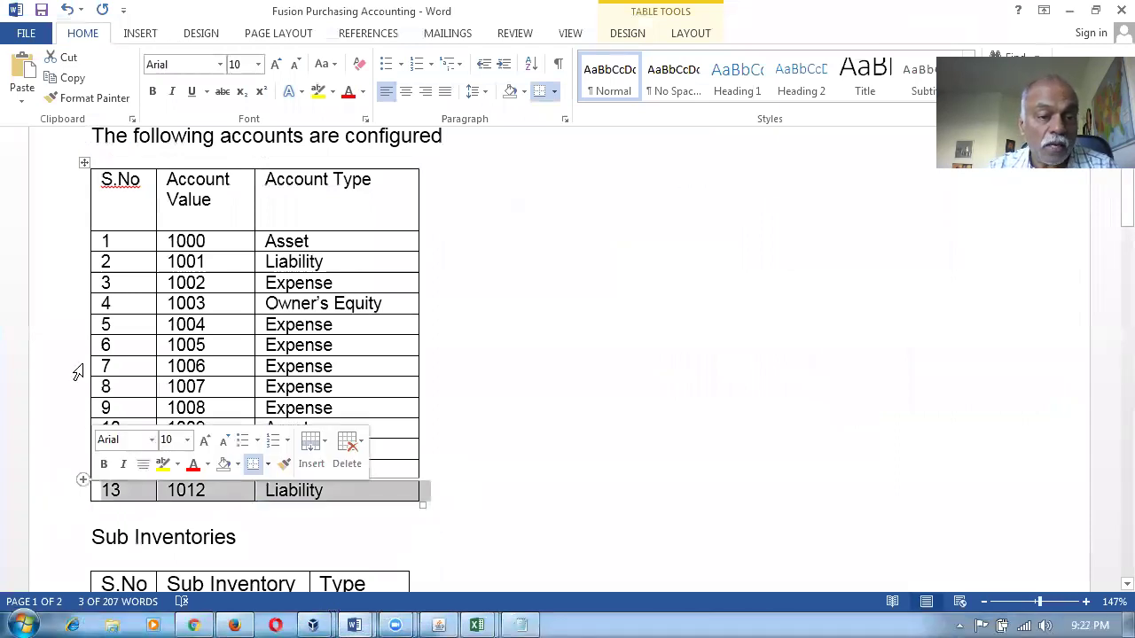
left_click(64, 263)
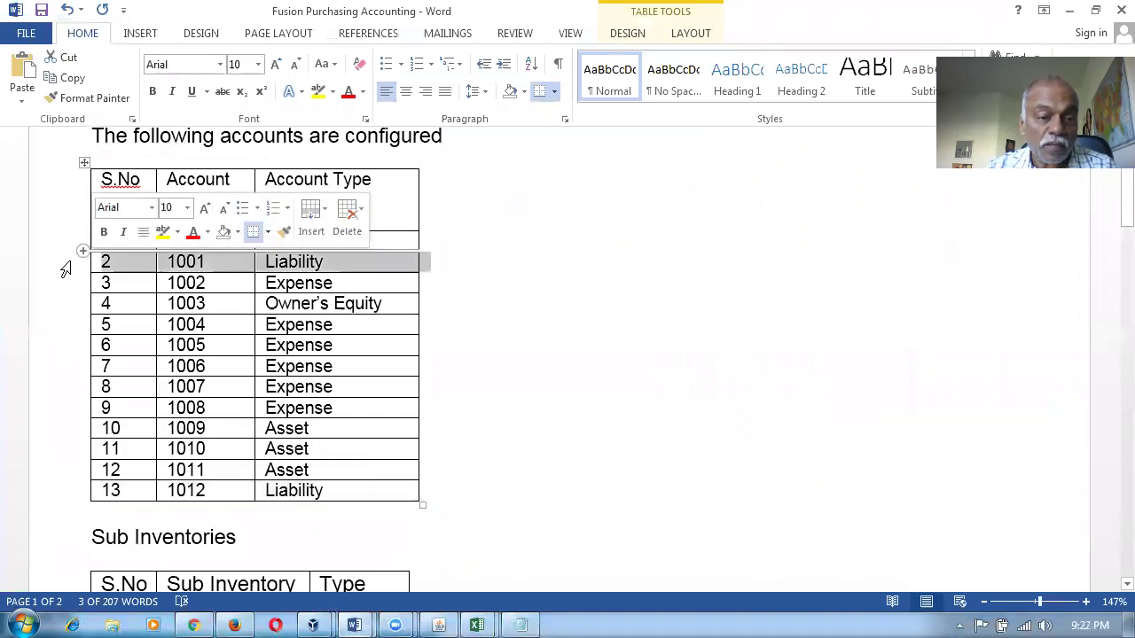
left_click(59, 504)
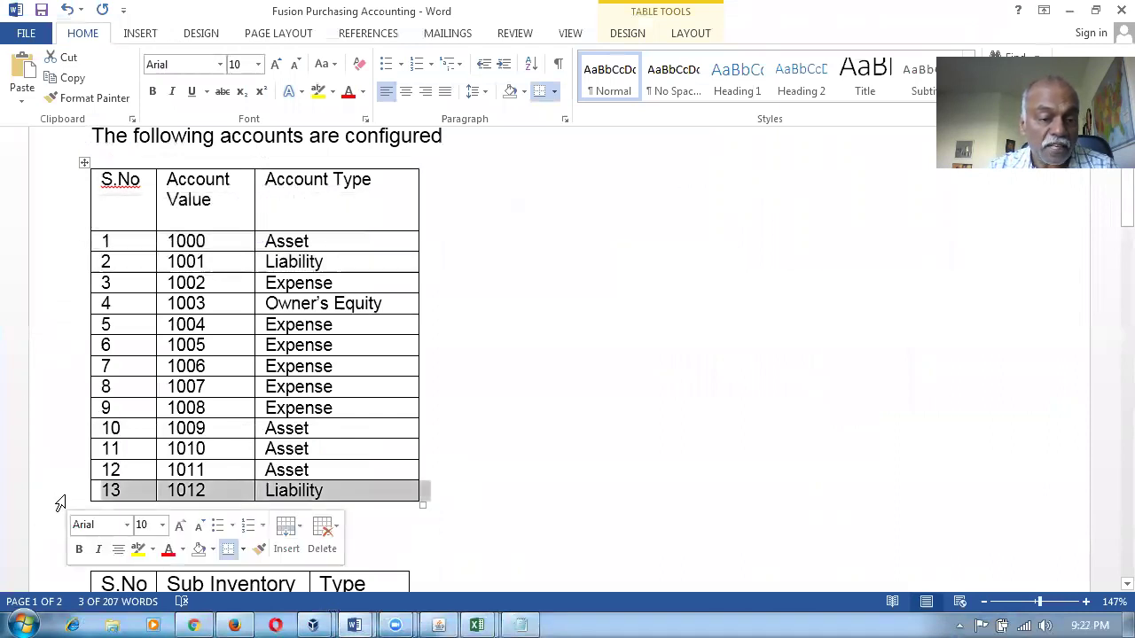
left_click(505, 483)
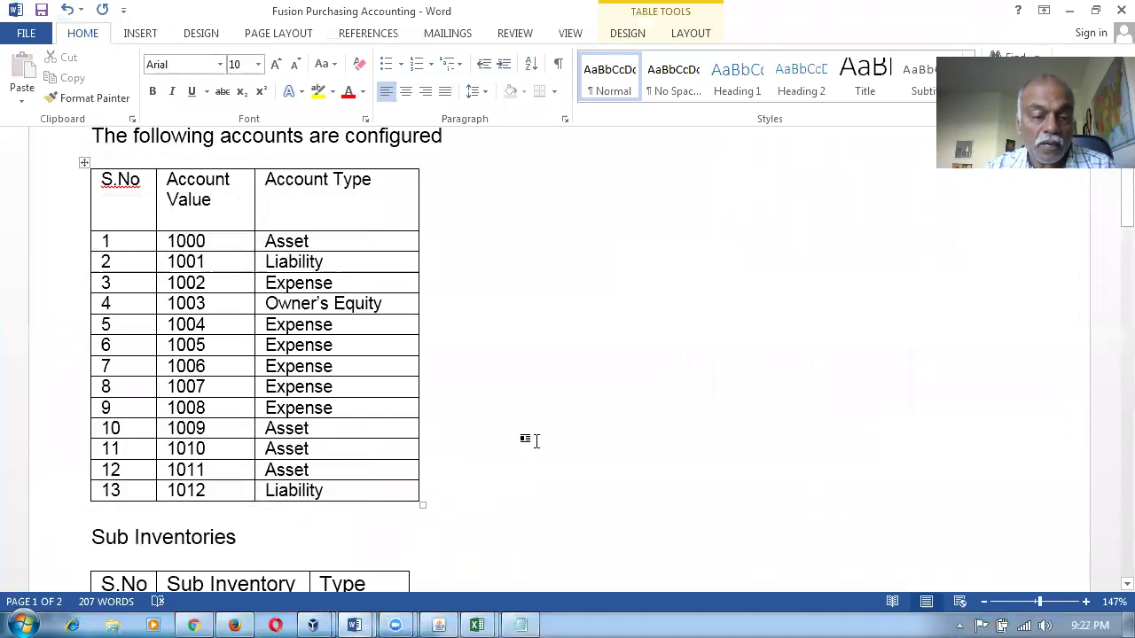
Review the Sub Inventories table rows M101_sub_1 and M101_Ex_Su.
scroll(532, 436, "down", 2)
scroll(532, 446, "down", 1)
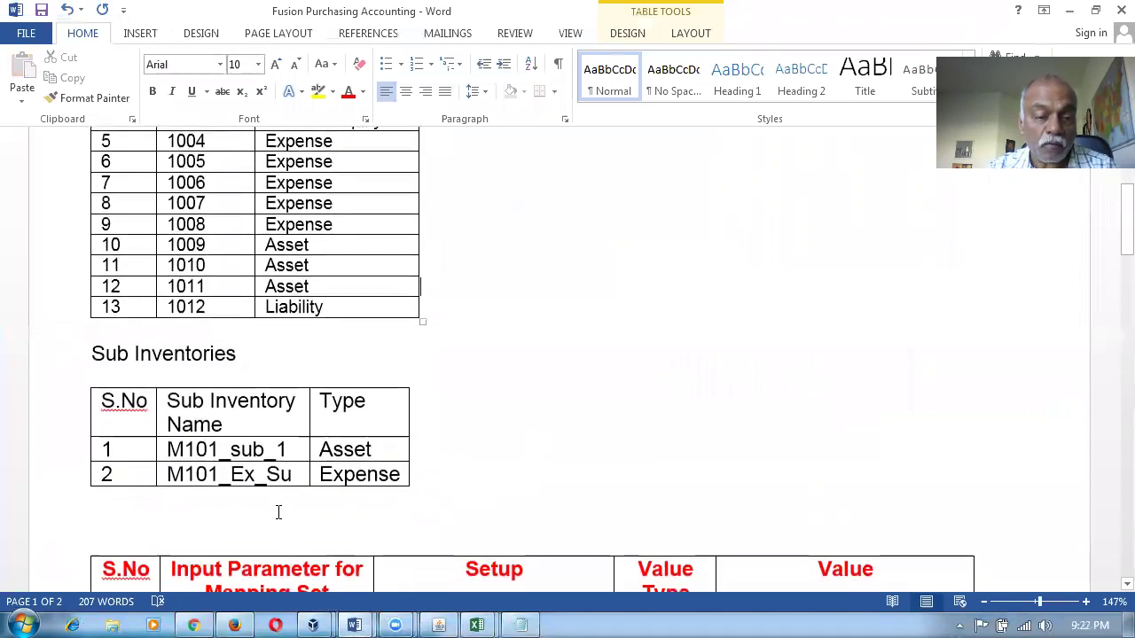
left_click(71, 457)
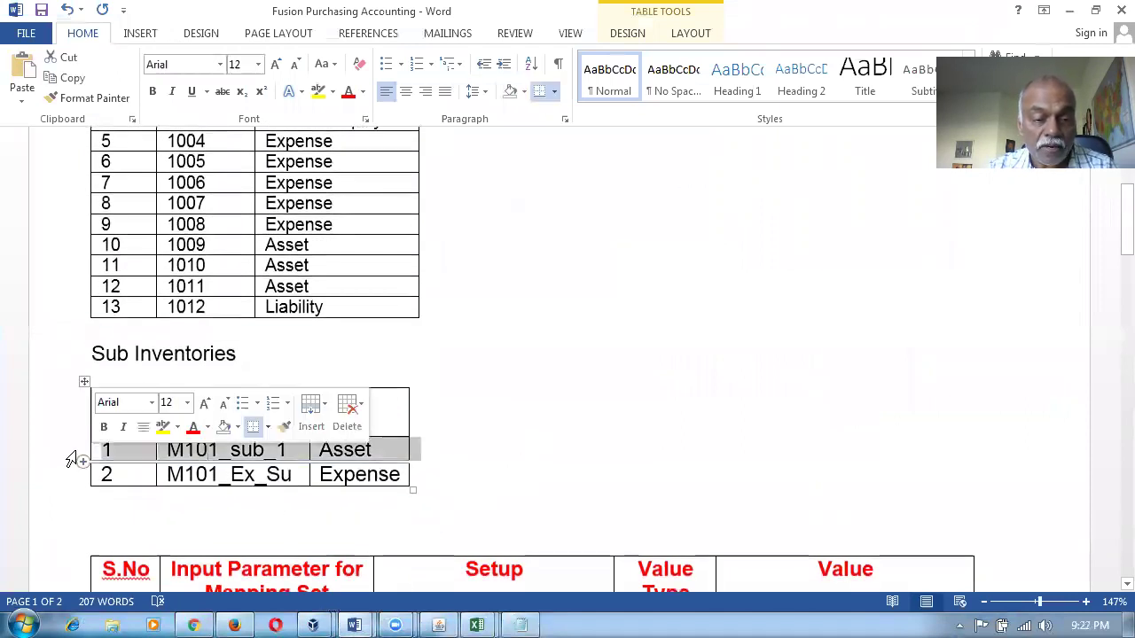
left_click(71, 481, "shift")
left_click(71, 476)
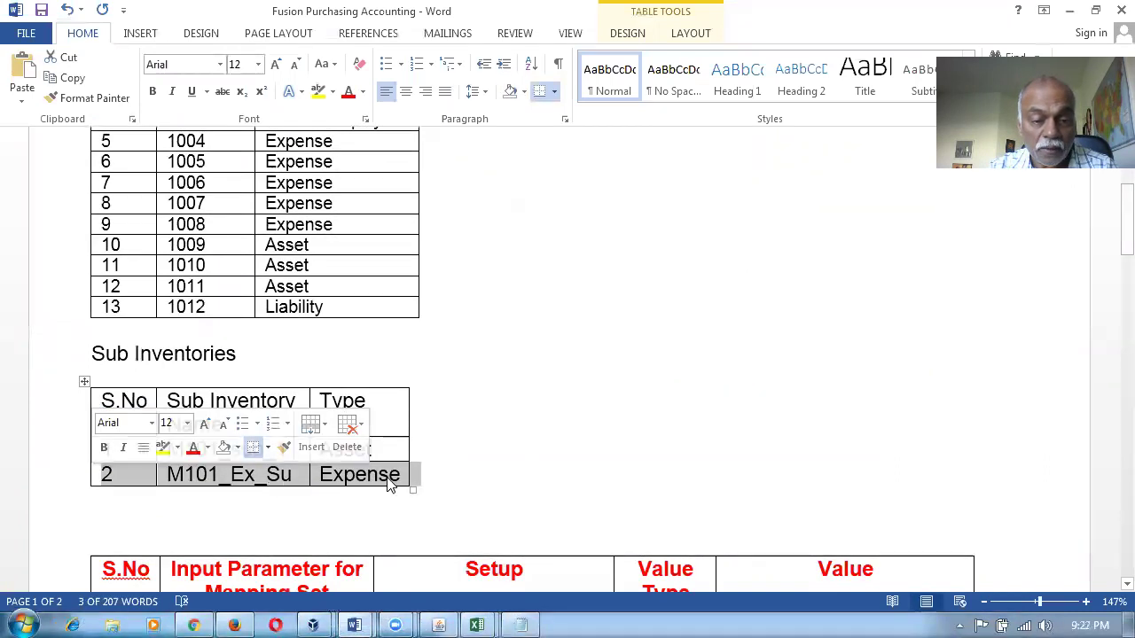
left_click(501, 476)
Check the material account setup text in the mapping set table, then return to Purchasing Options.
scroll(508, 480, "down", 3)
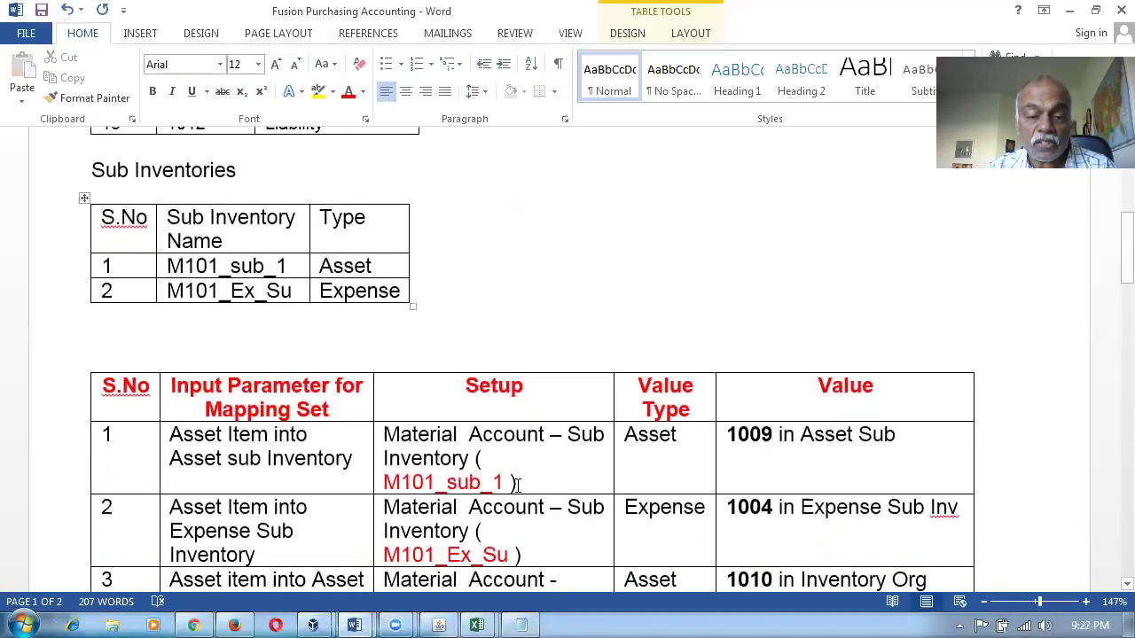
scroll(516, 484, "down", 1)
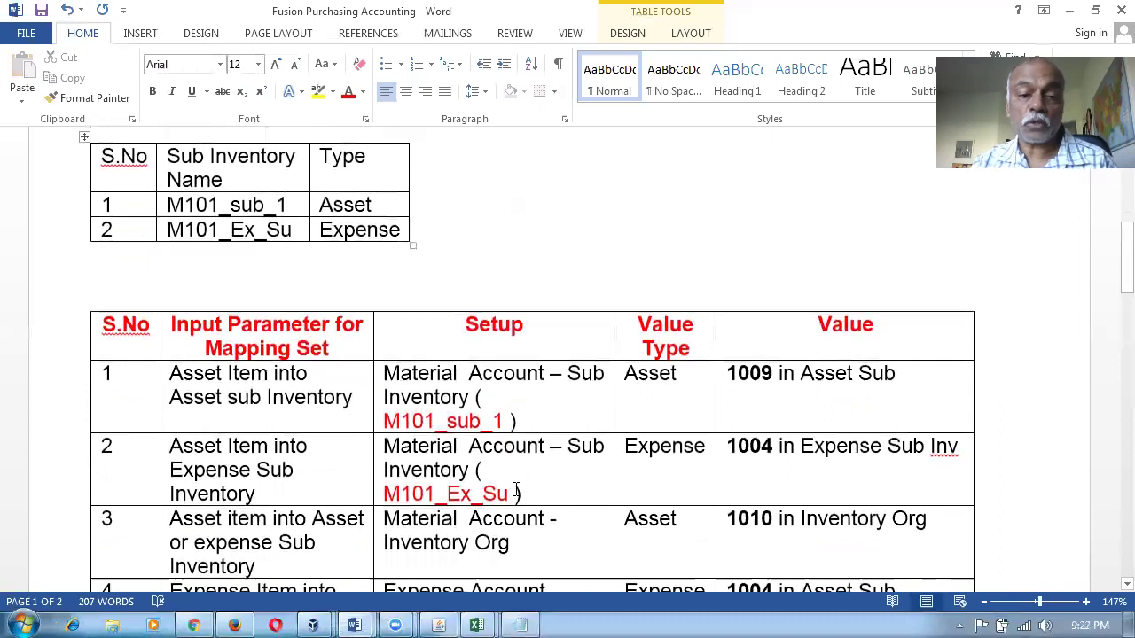
scroll(518, 484, "down", 1)
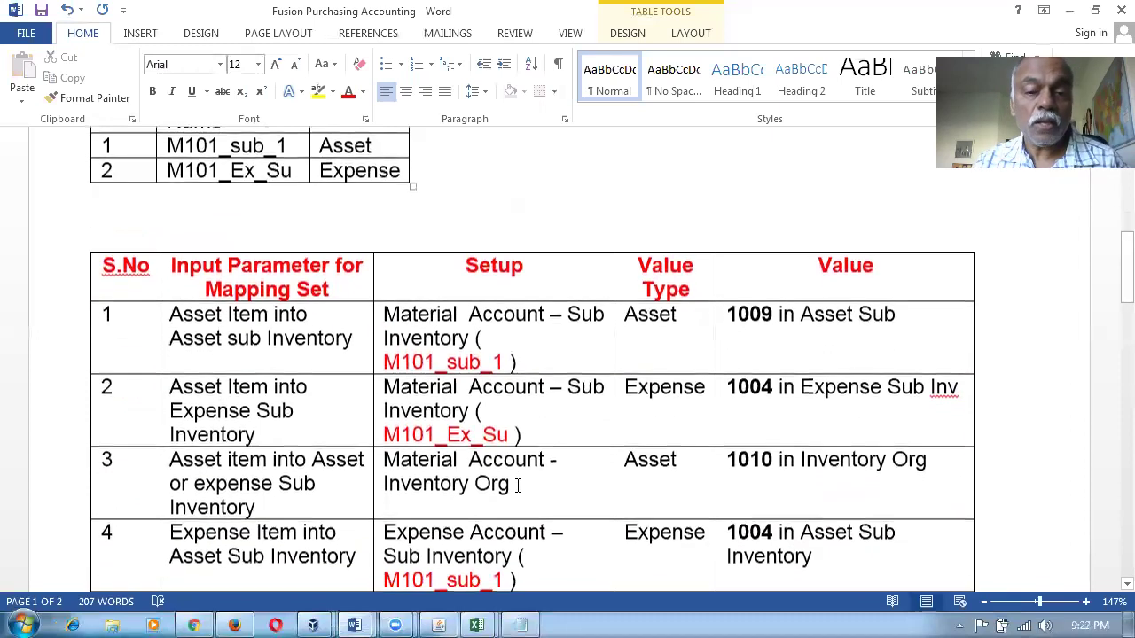
left_click_drag(412, 317, 423, 337)
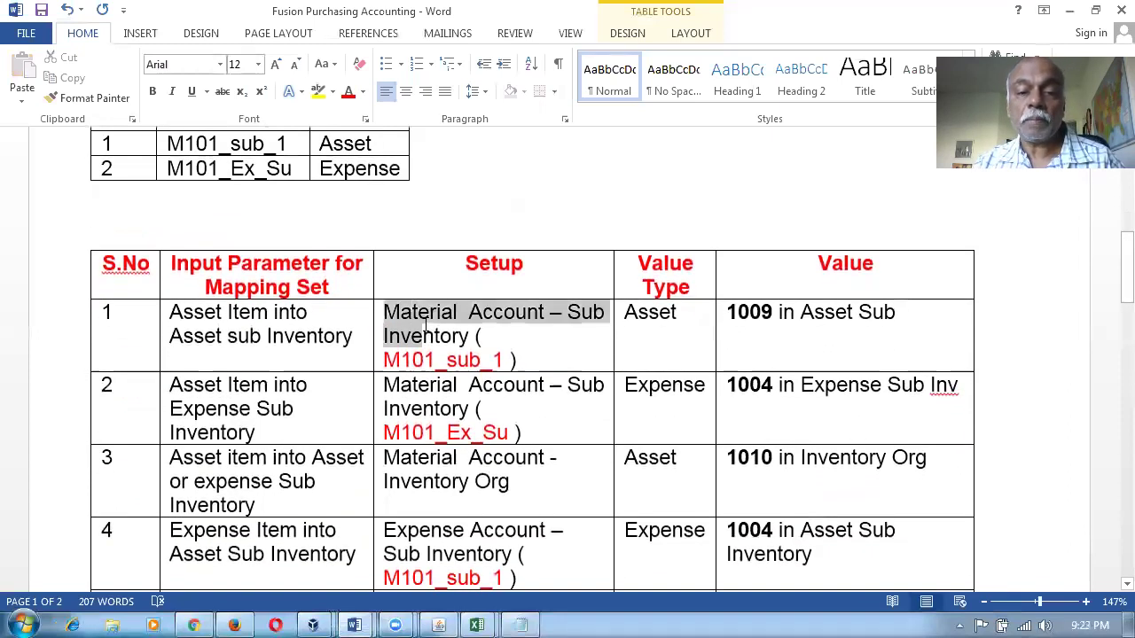
left_click(234, 622)
scroll(624, 494, "up", 8)
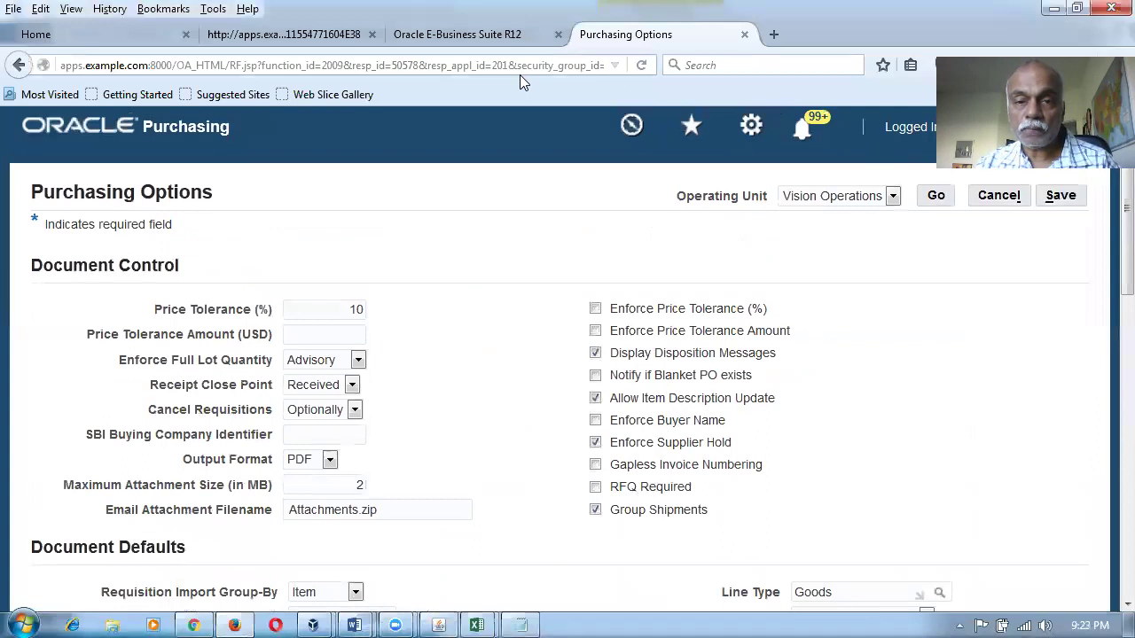
Close the Purchasing Options page and load the Oracle Cloud site in a new tab.
left_click(744, 34)
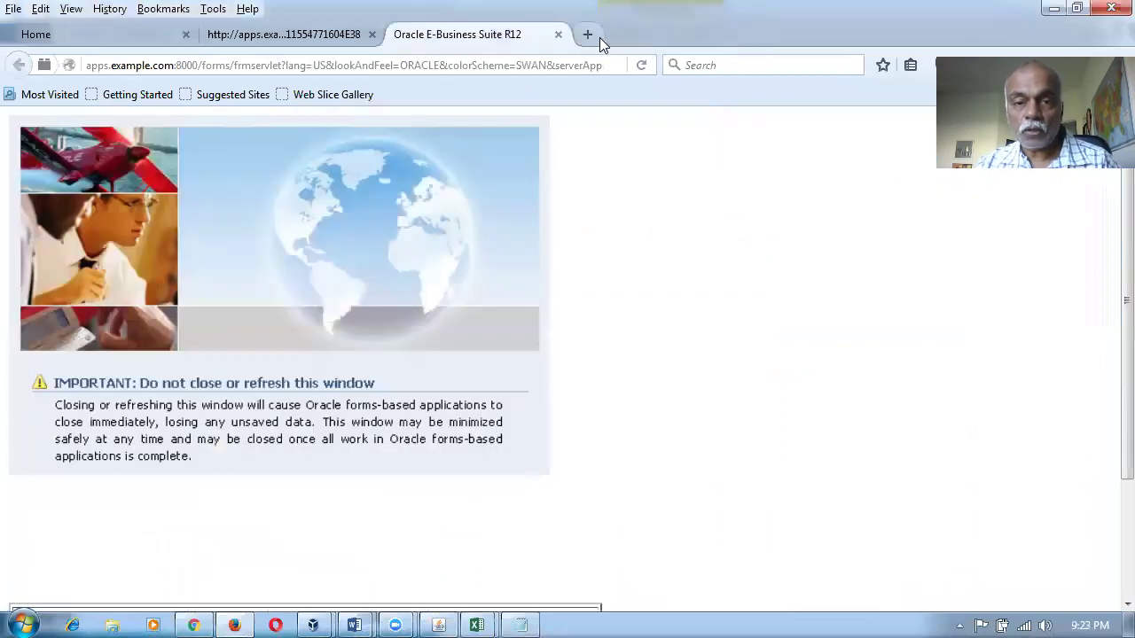
left_click(594, 37)
type("e")
key("Return")
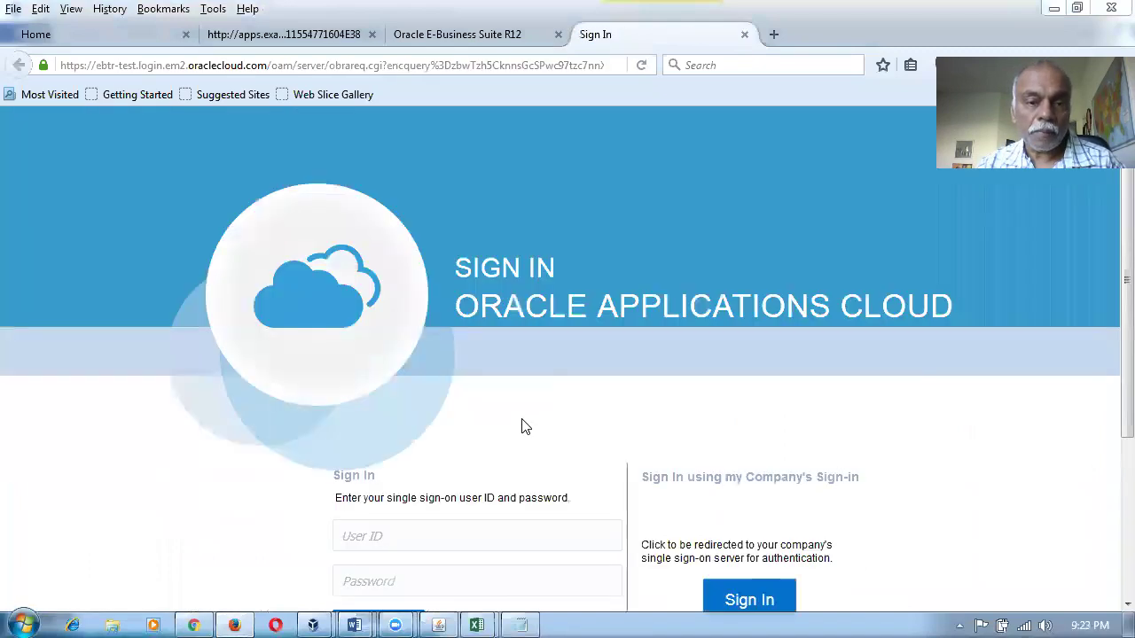
Sign in to Oracle Applications Cloud using the saved user ID and password.
left_click(466, 536)
type("m1")
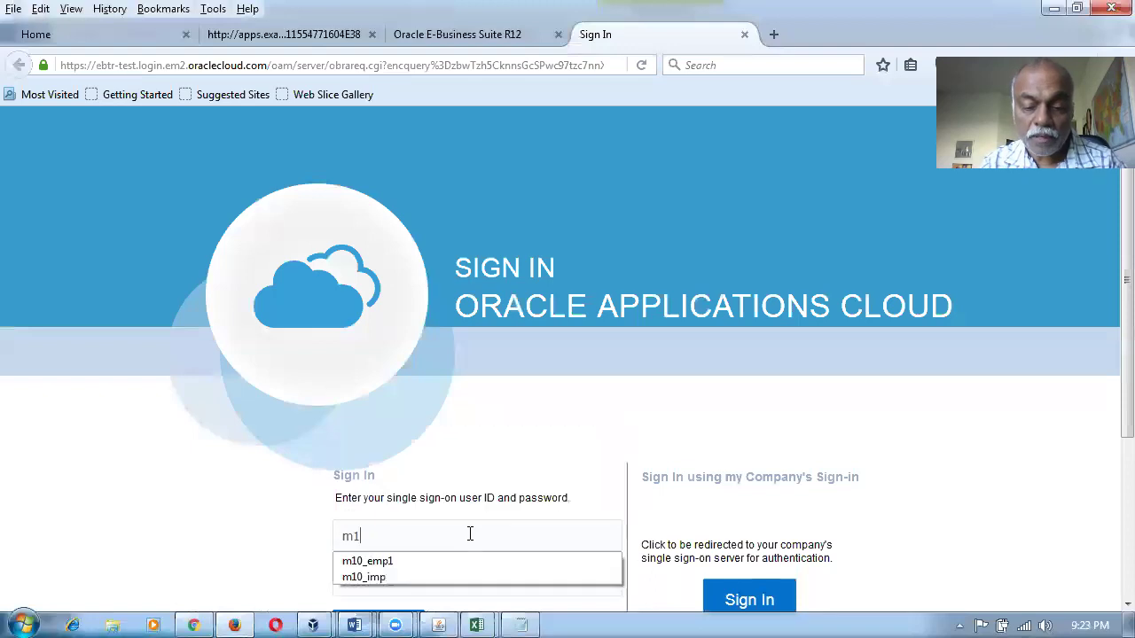
left_click(525, 560)
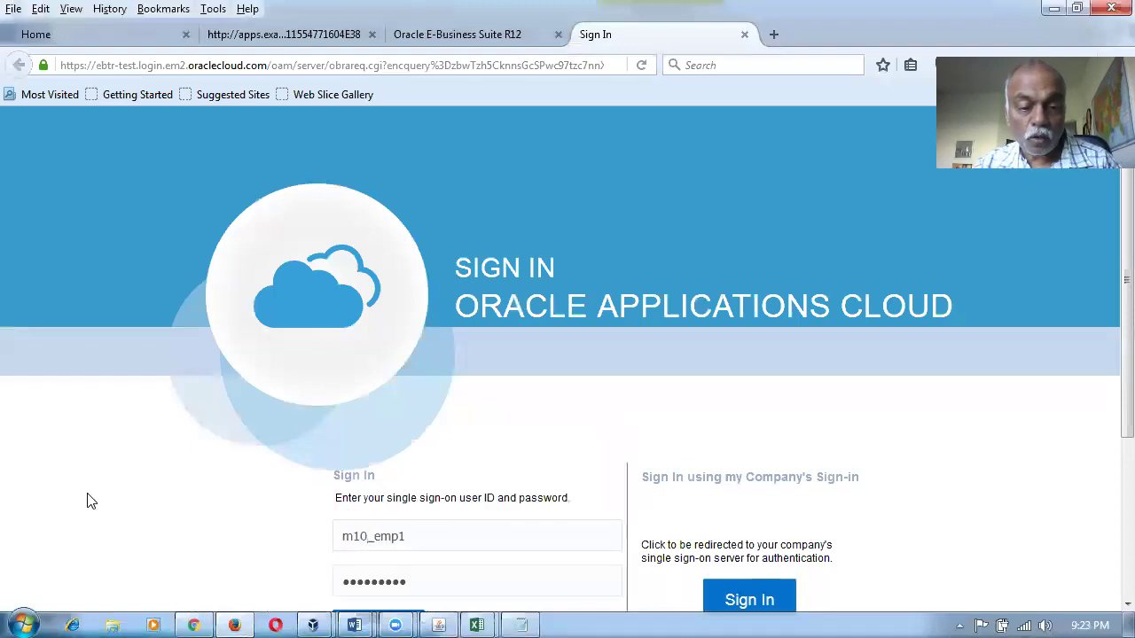
scroll(93, 503, "down", 5)
left_click(396, 417)
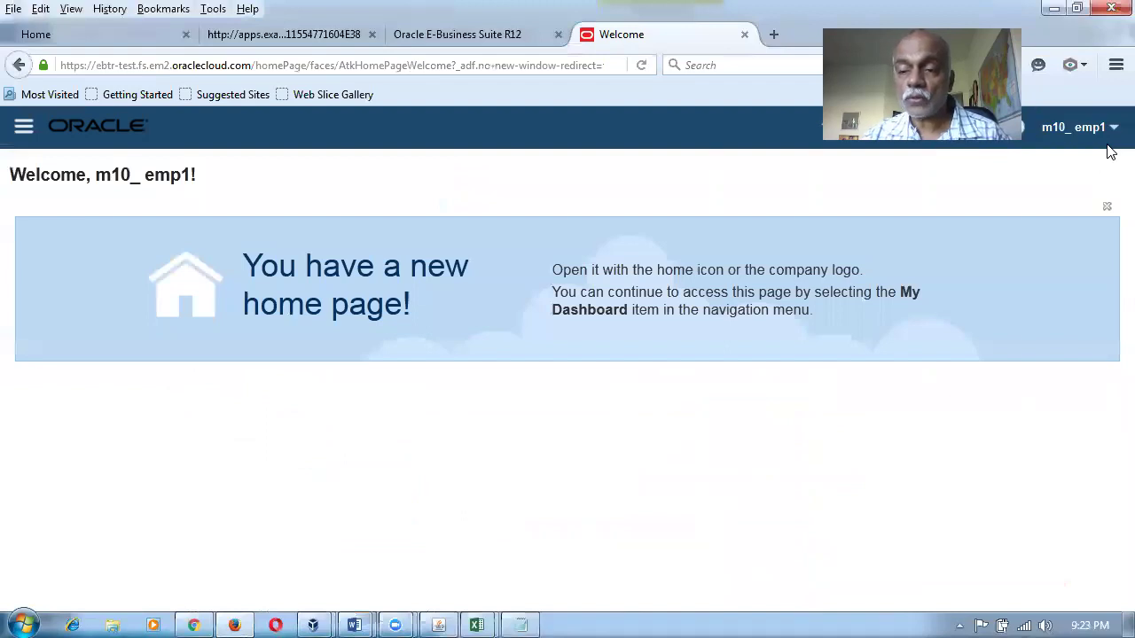
Open implementation project m10_imp_project from Setup and Maintenance's Implementation Projects.
left_click(1060, 132)
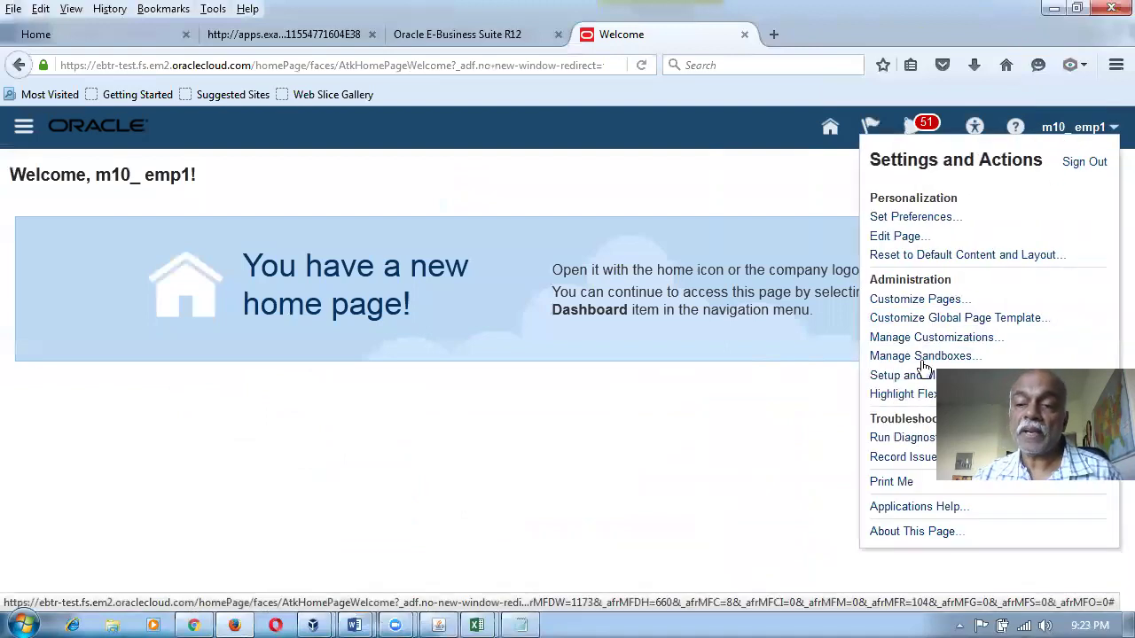
left_click(913, 378)
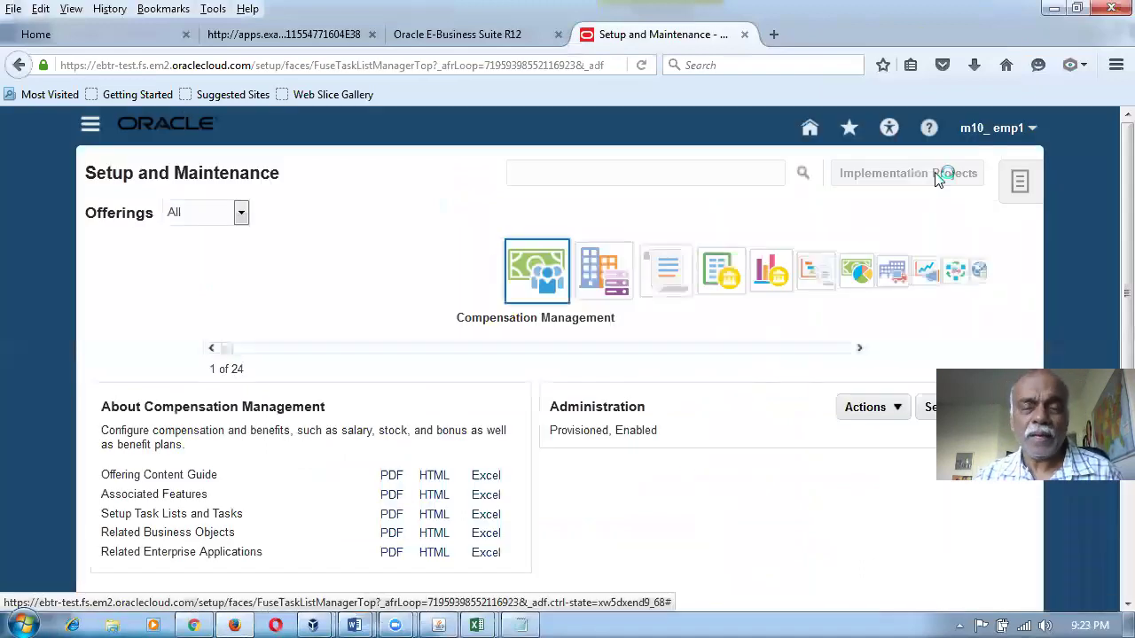
left_click(940, 174)
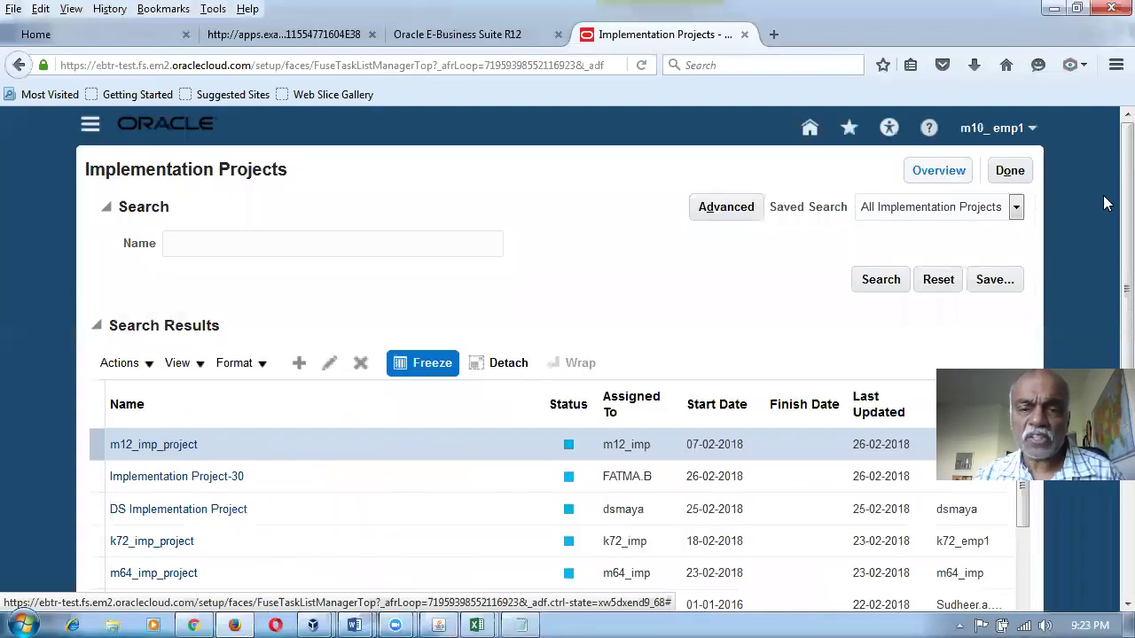
left_click(223, 248)
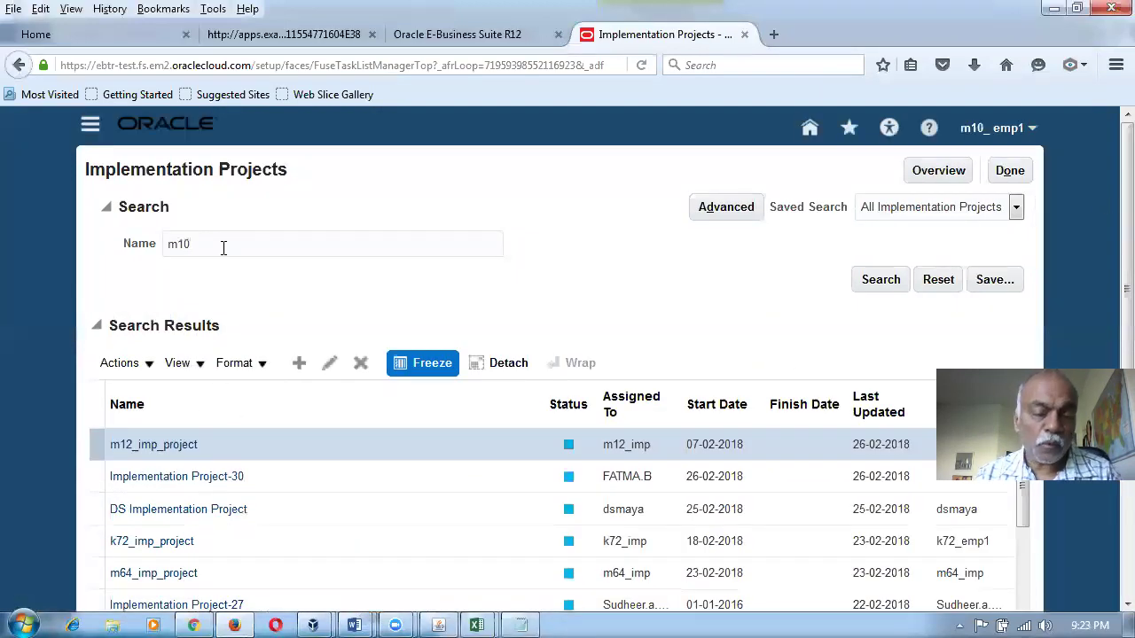
key("Return")
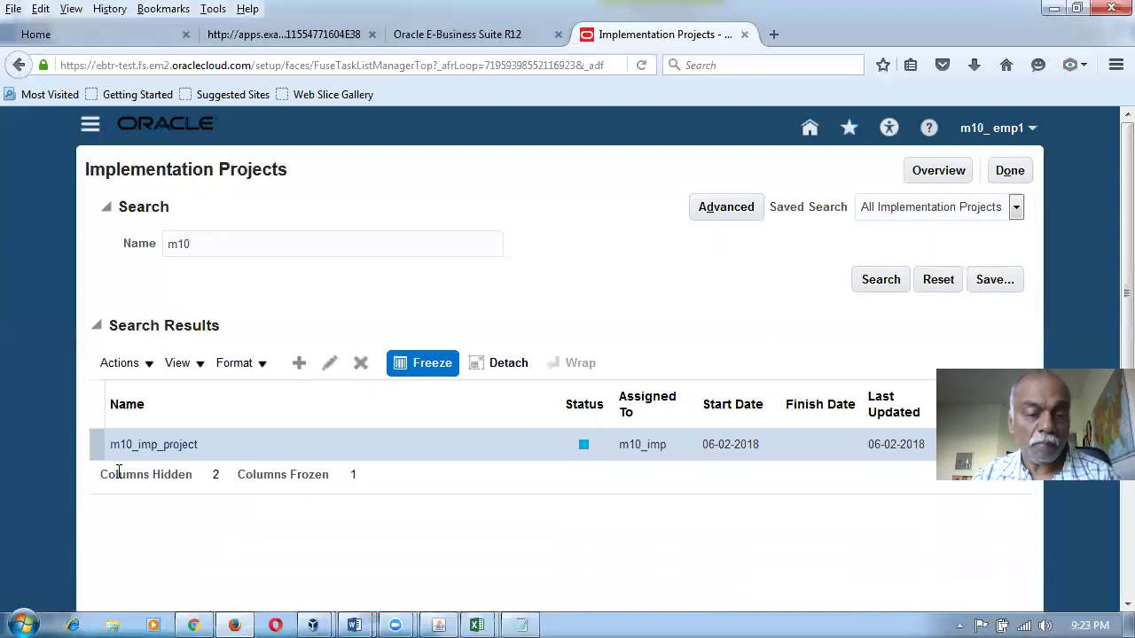
left_click(134, 451)
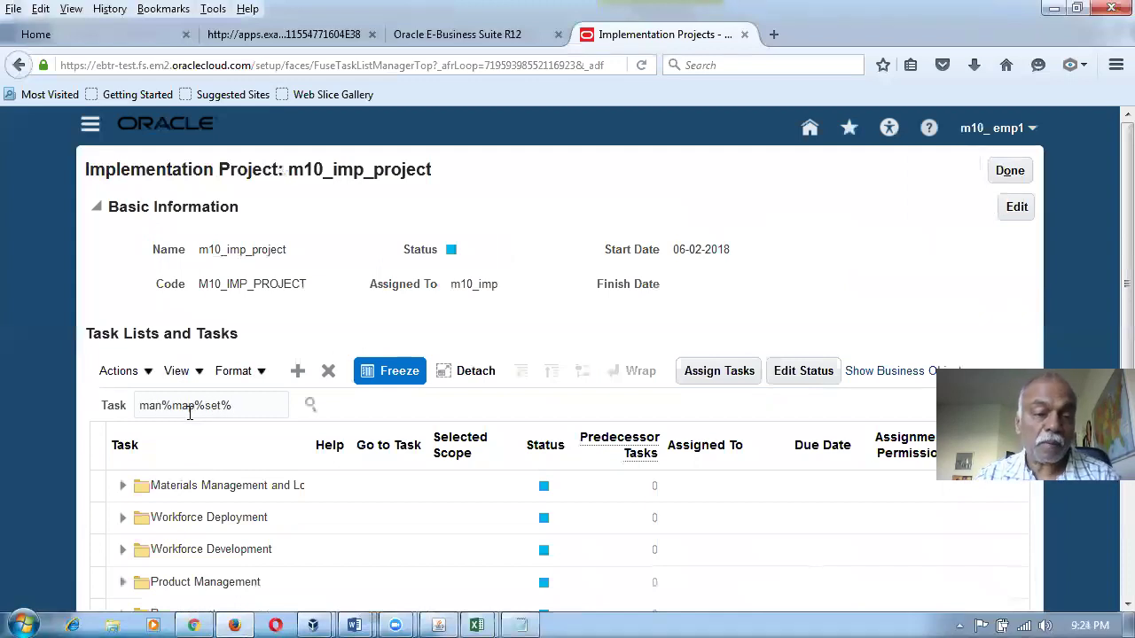
Filter tasks by man%map%set% to find Cost Management's Manage Mapping Sets under Define Subledger Accounting Rules.
key("Return")
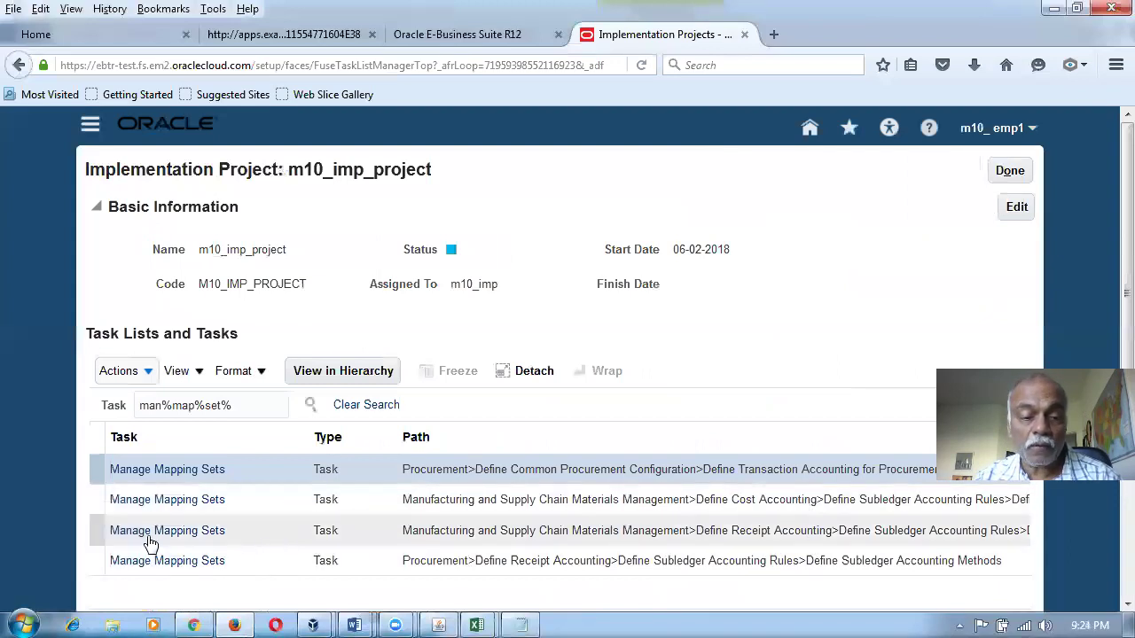
left_click(147, 507)
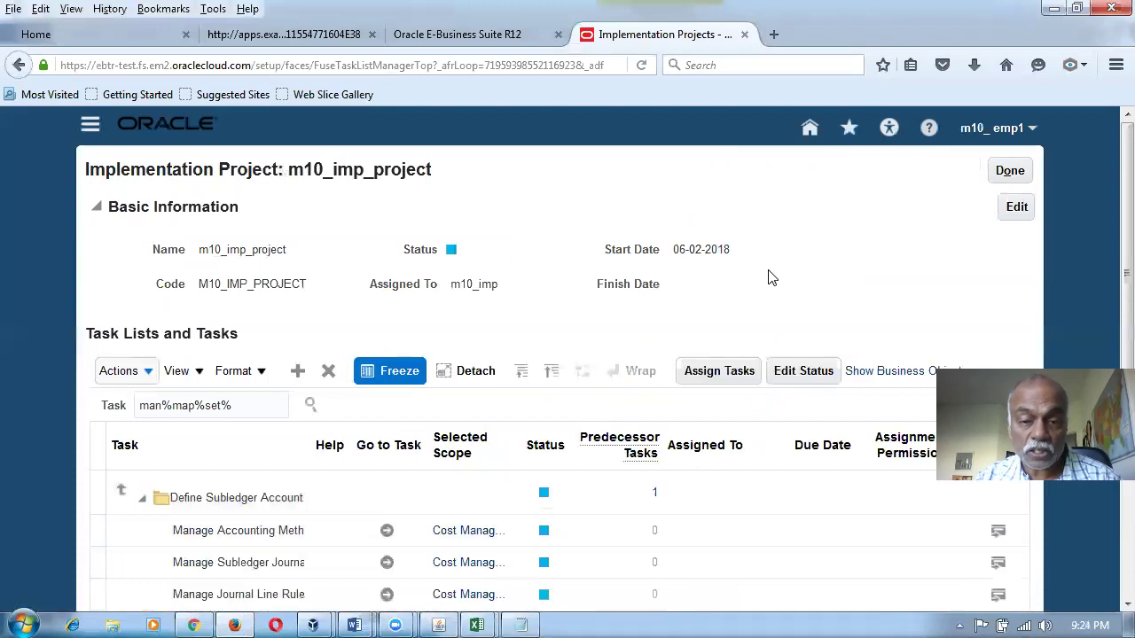
scroll(763, 290, "down", 4)
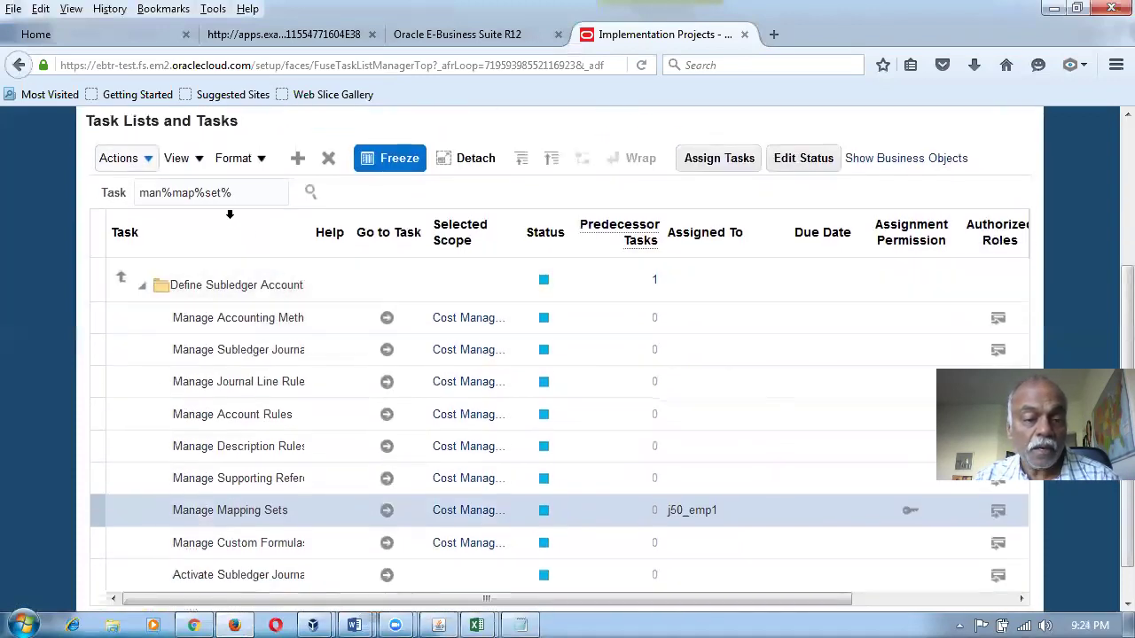
left_click(255, 196)
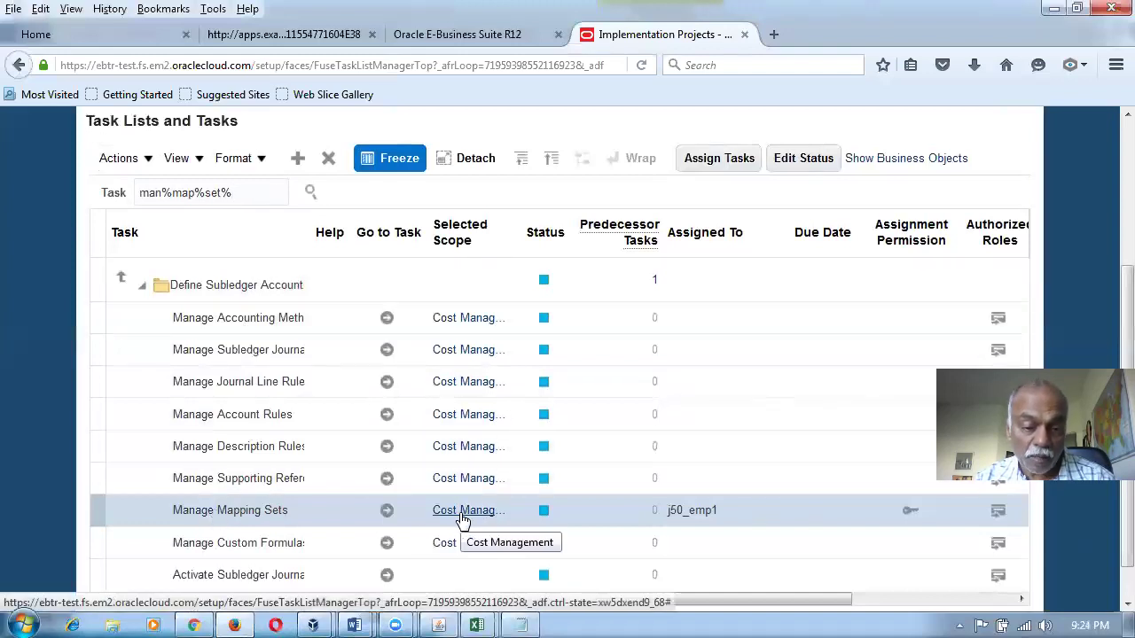
Open the Cost Management mapping sets and search for names containing 'Material'.
left_click(387, 512)
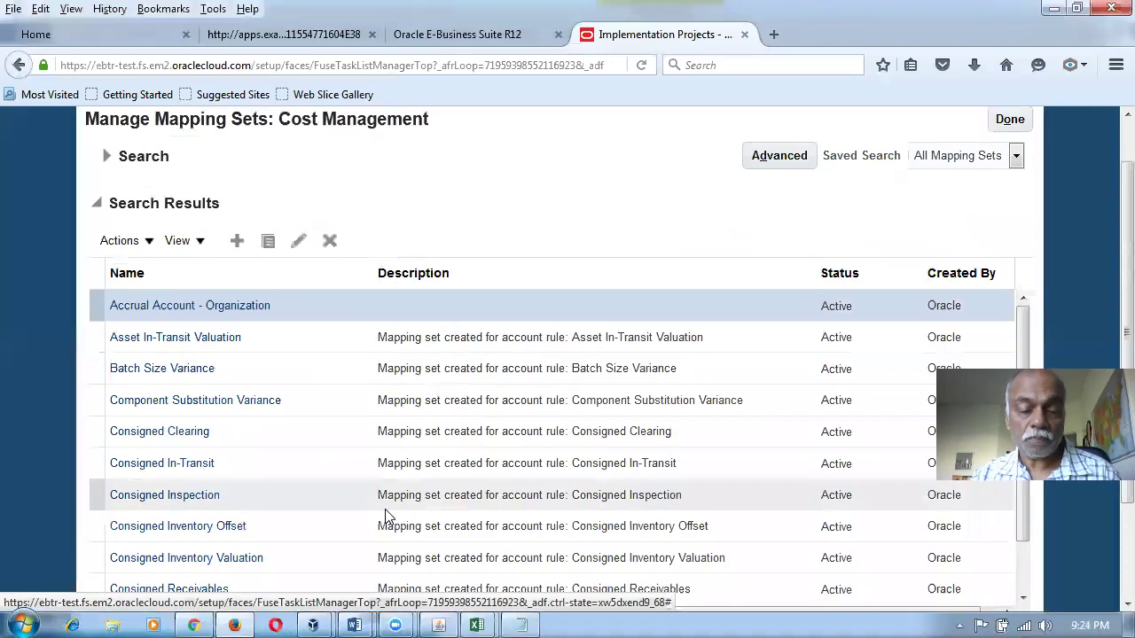
key("alt+Tab")
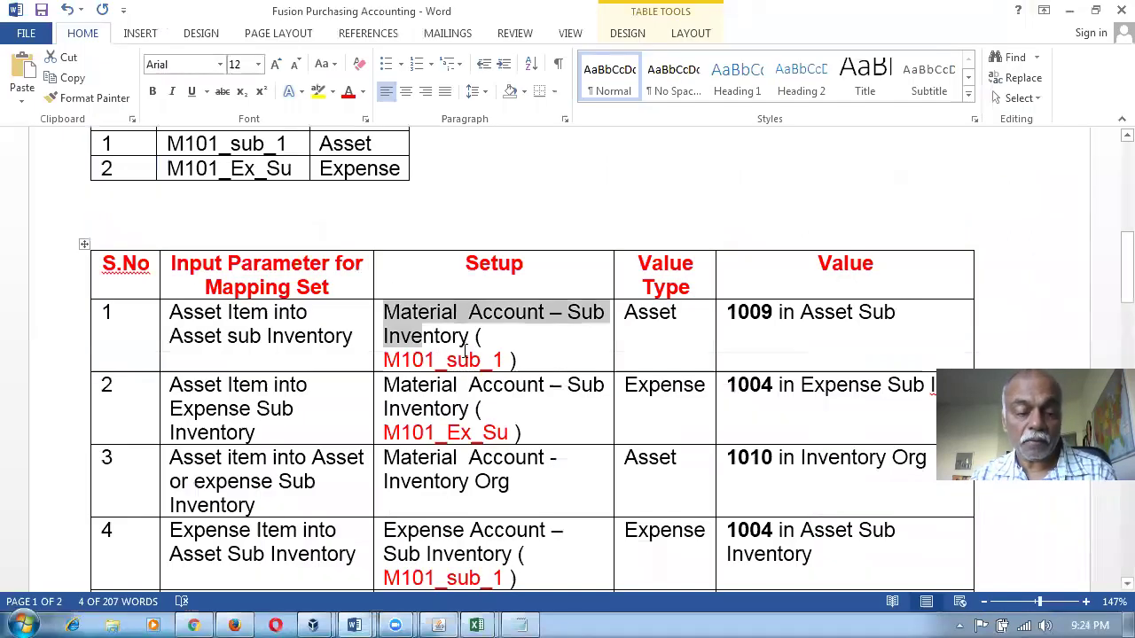
key("alt+Tab")
left_click(104, 160)
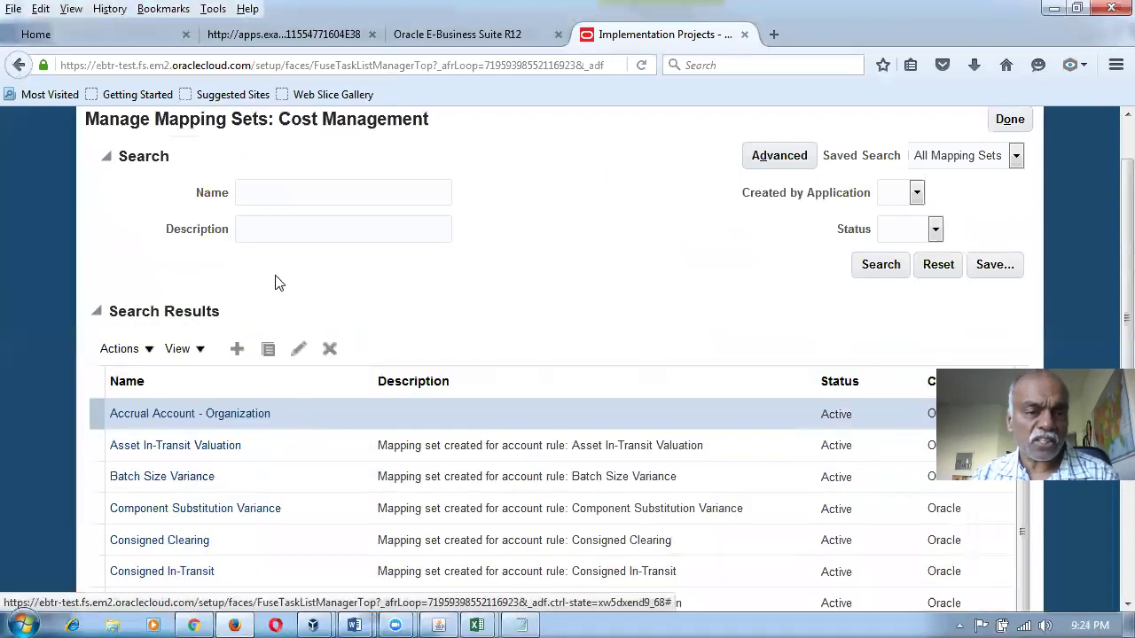
type("Material")
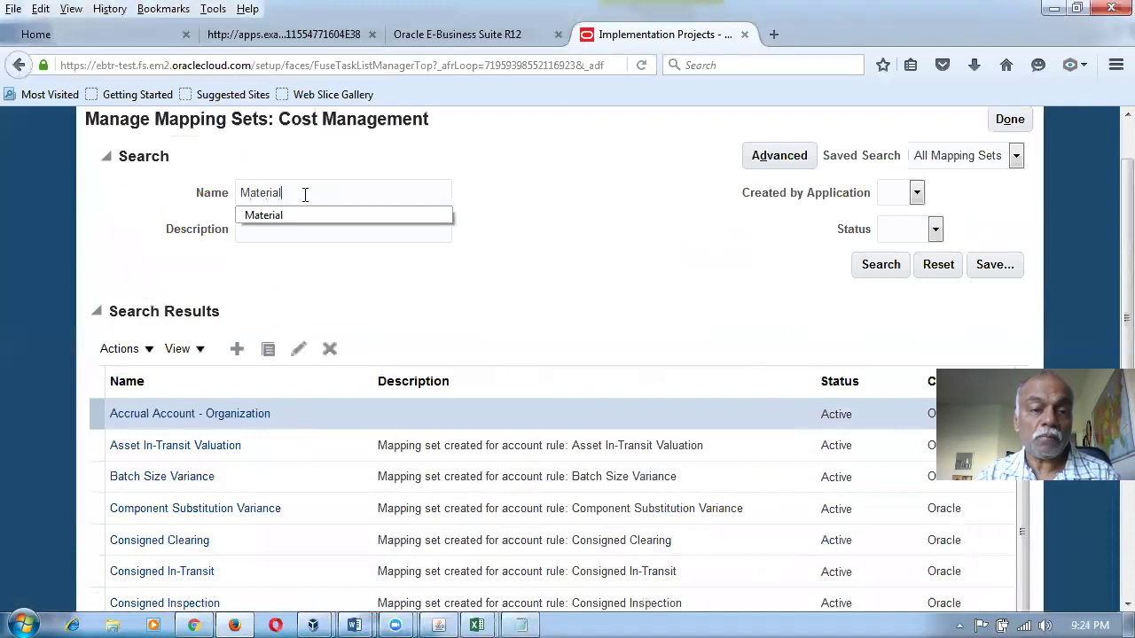
key("Escape")
key("Return")
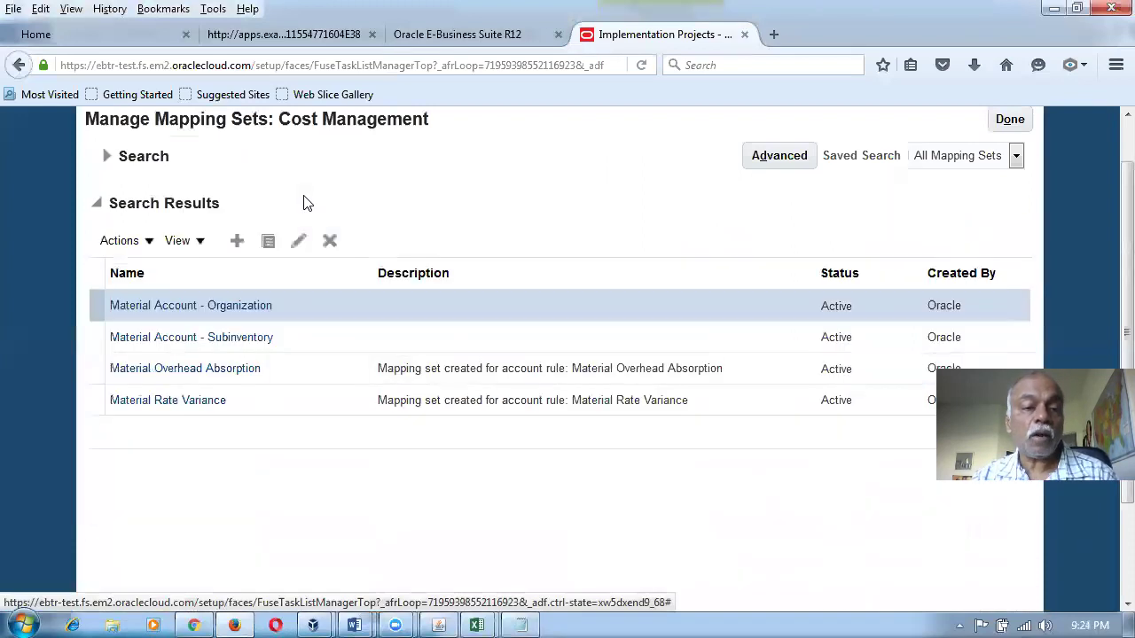
View Material Account - Subinventory mappings for m10_COA_Instance: 10-100-1009 and 10-100-1004.
left_click(227, 341)
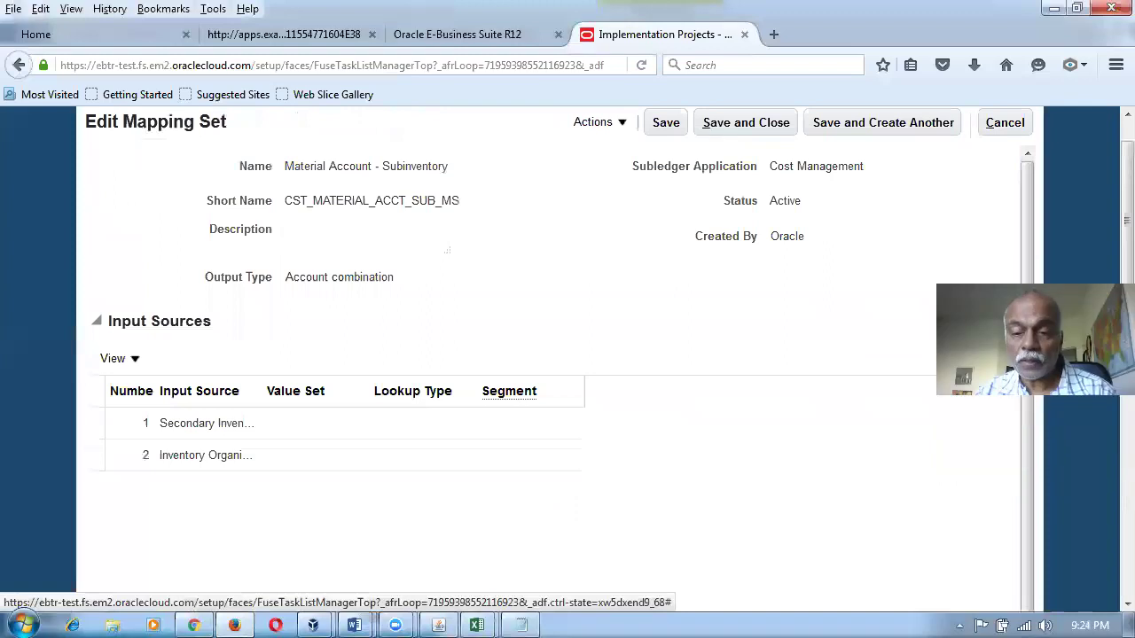
scroll(848, 426, "down", 3)
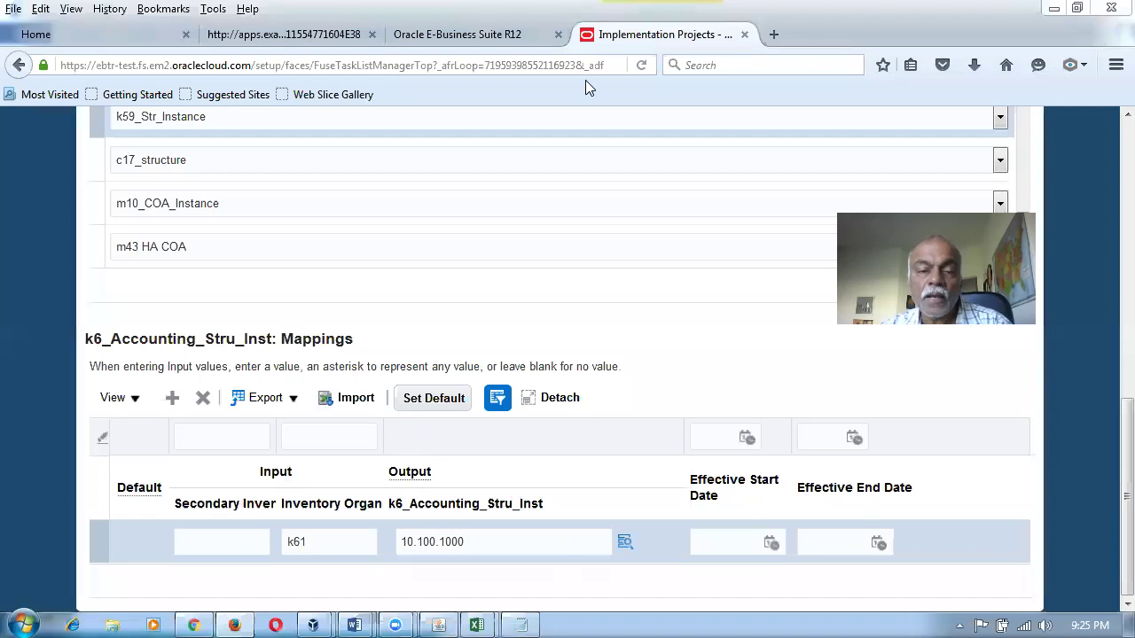
left_click(549, 238)
left_click(95, 229)
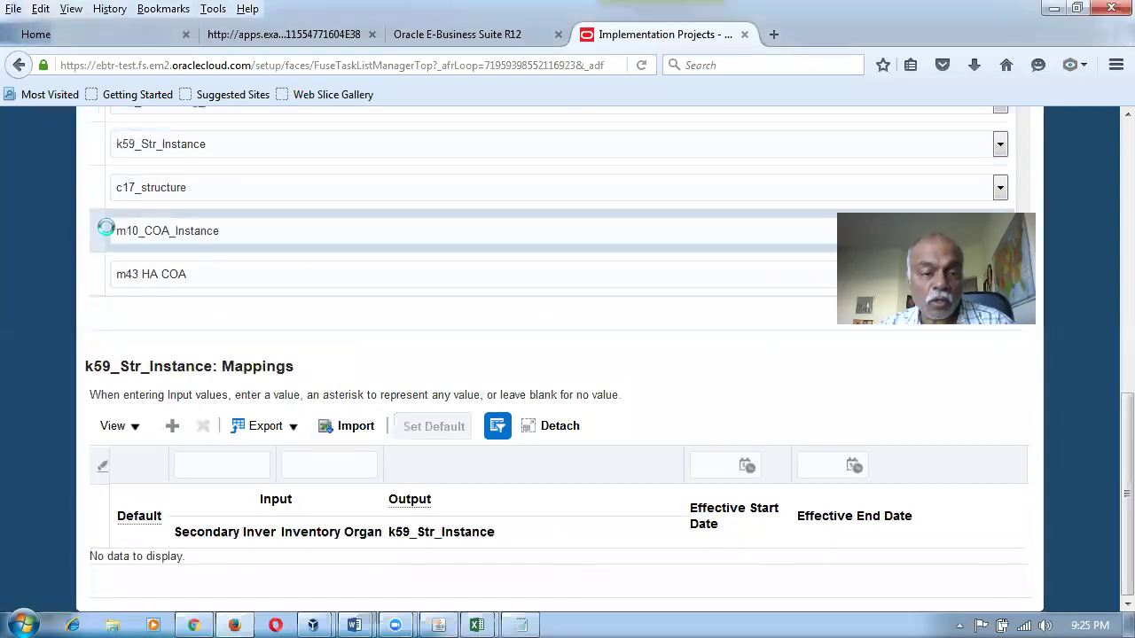
left_click_drag(1106, 420, 1055, 163)
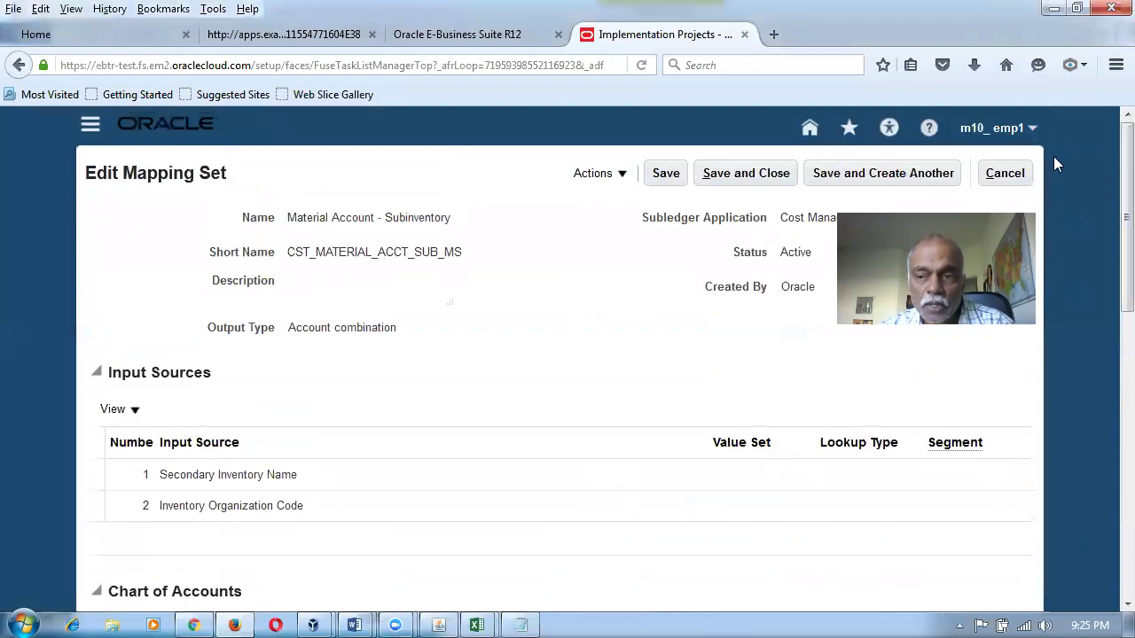
scroll(1108, 380, "down", 4)
scroll(1107, 414, "down", 5)
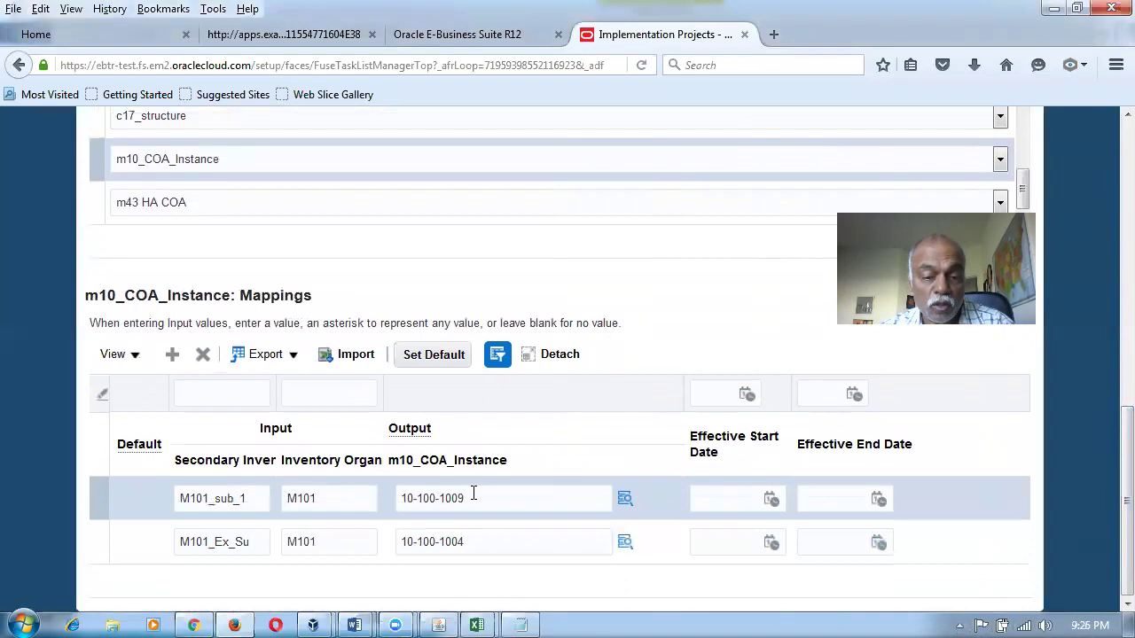
In the Word setup document, mark the 1009 value in the setup table.
key("alt+Tab")
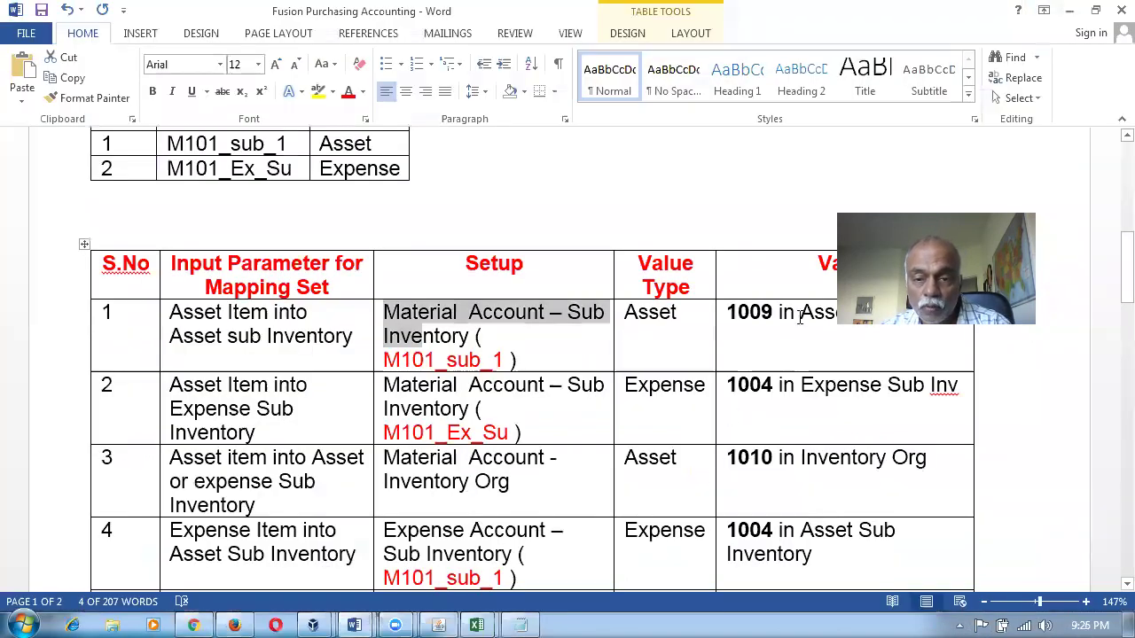
left_click(768, 315)
left_click_drag(750, 313, 760, 313)
scroll(565, 282, "up", 3)
scroll(565, 283, "up", 5)
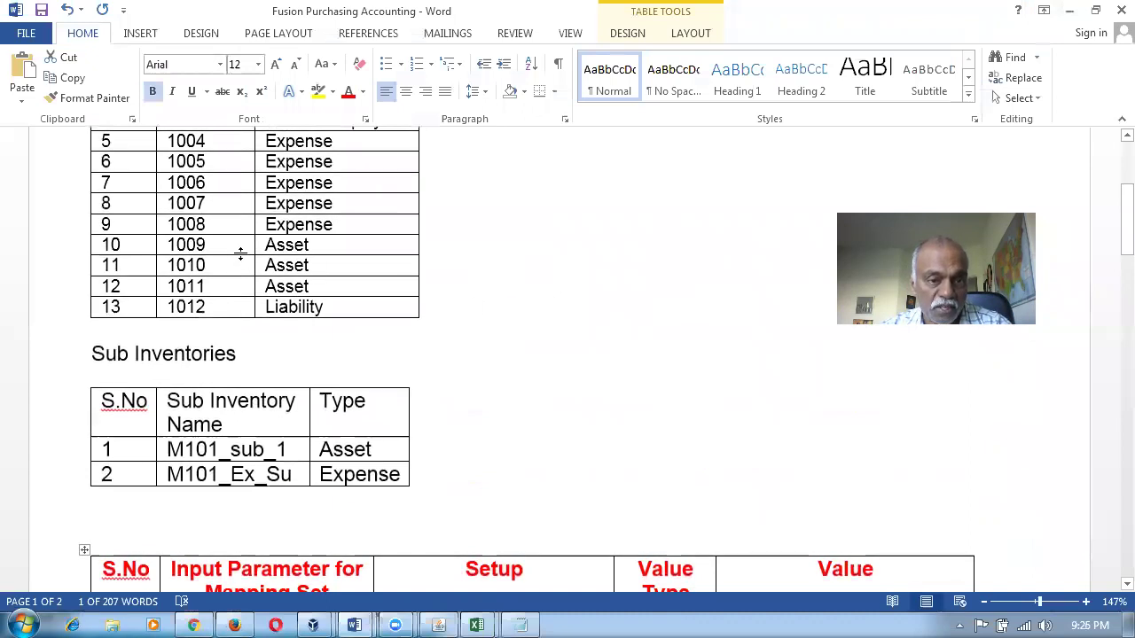
Select expense accounts 1004 through 1008 in the document's account table.
left_click(220, 246)
scroll(577, 340, "down", 4)
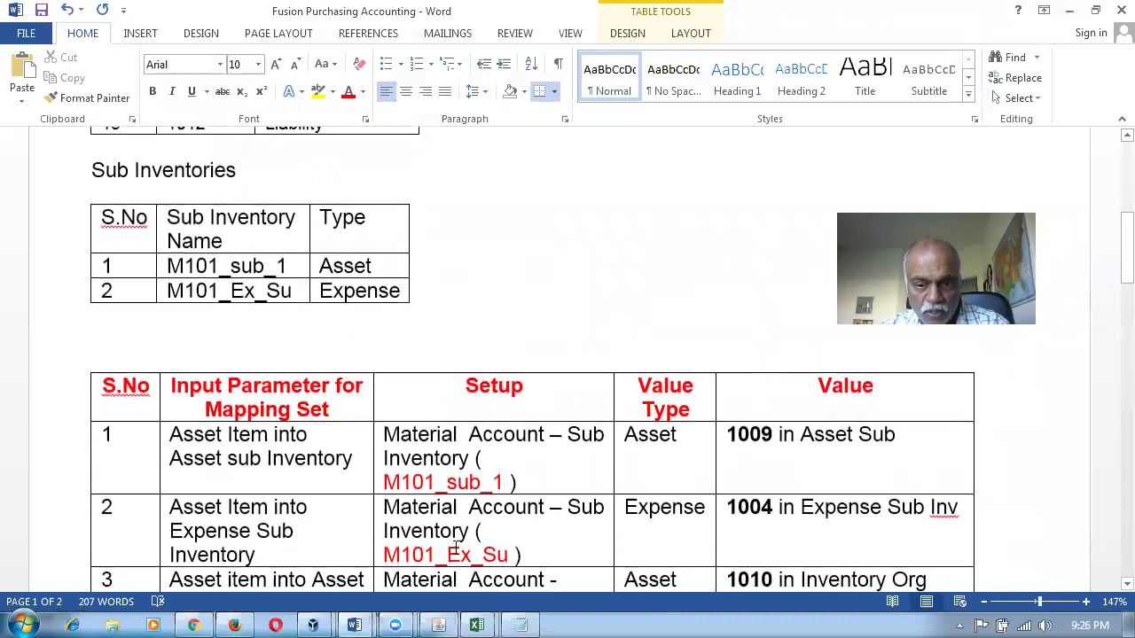
double_click(764, 512)
scroll(616, 364, "up", 4)
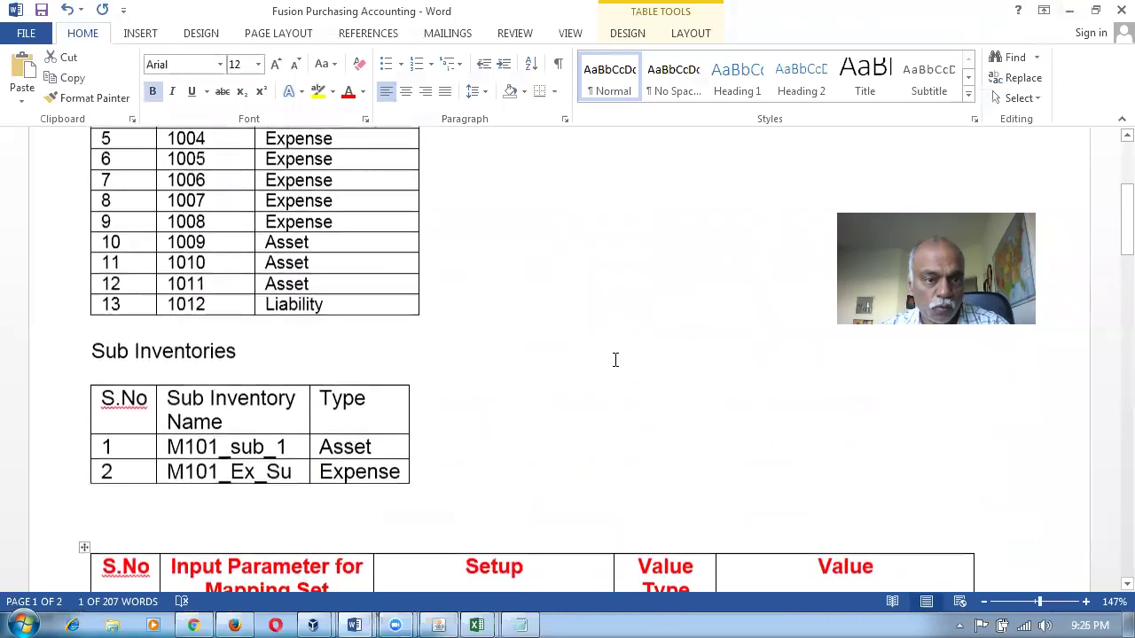
scroll(311, 294, "up", 1)
left_click_drag(224, 204, 235, 286)
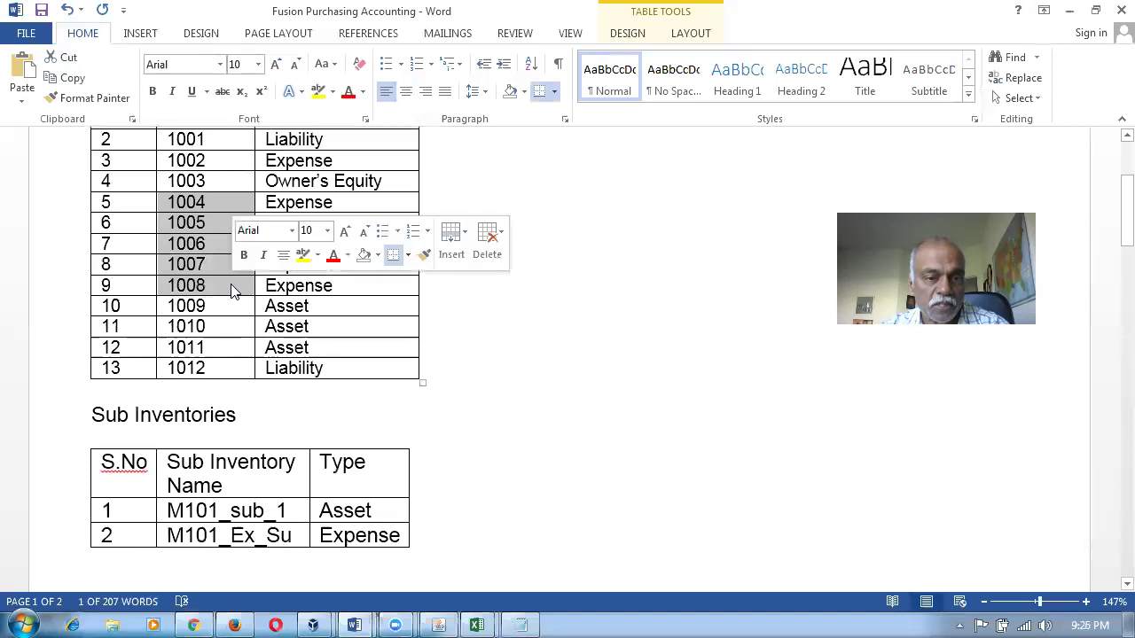
left_click(352, 286)
left_click_drag(352, 286, 271, 197)
Mark the asset row's 1009 value and the Ex_Su sub-inventory, then return to the Oracle mappings.
scroll(602, 499, "down", 6)
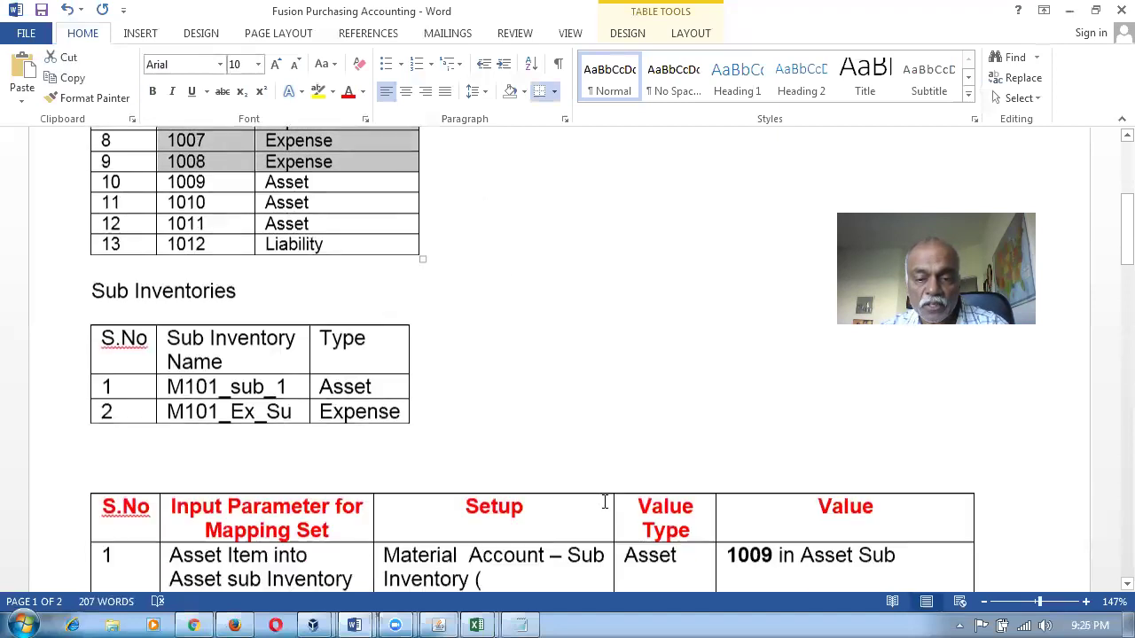
left_click(771, 373)
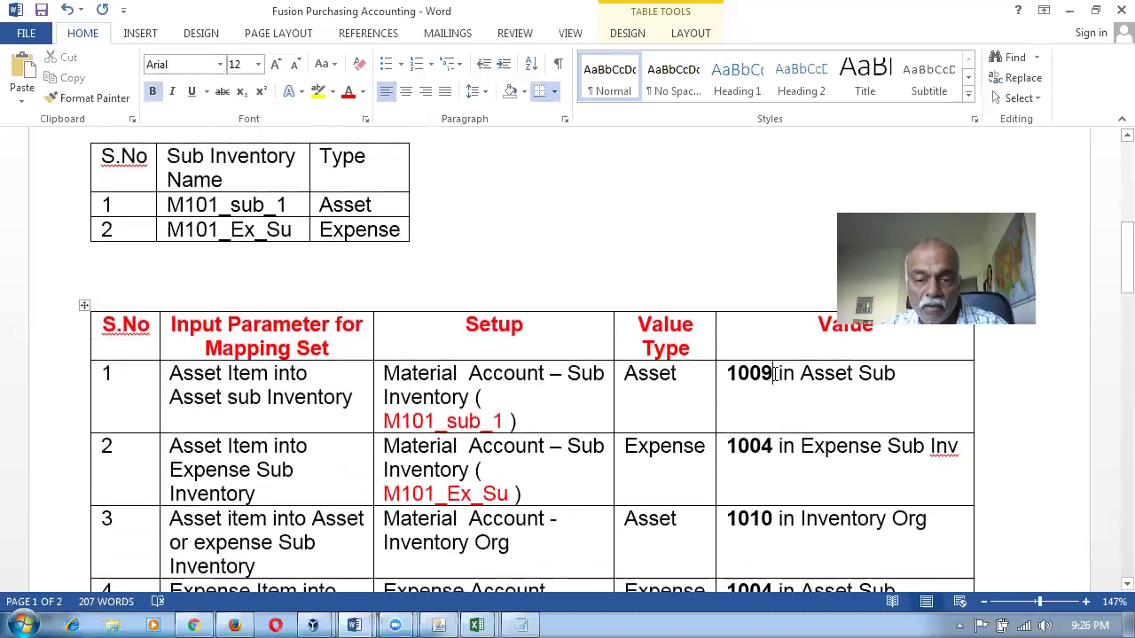
left_click(514, 459)
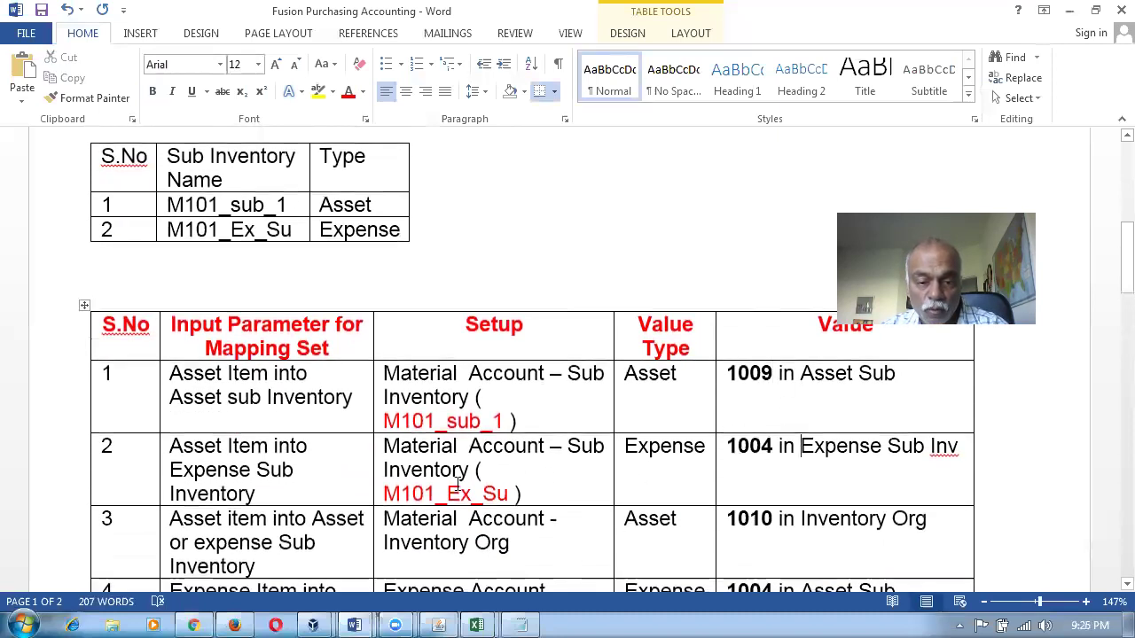
left_click_drag(448, 494, 513, 494)
key("alt+Tab")
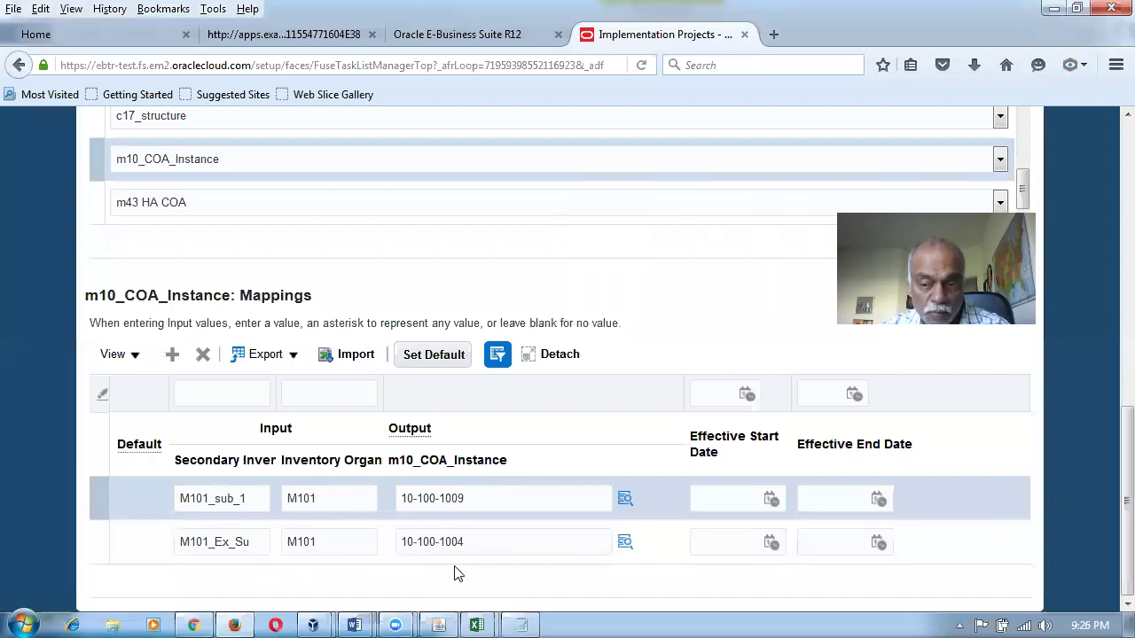
Leave the current mapping set unsaved and open the Material Account - Organization mapping set.
left_click_drag(1125, 488, 1108, 229)
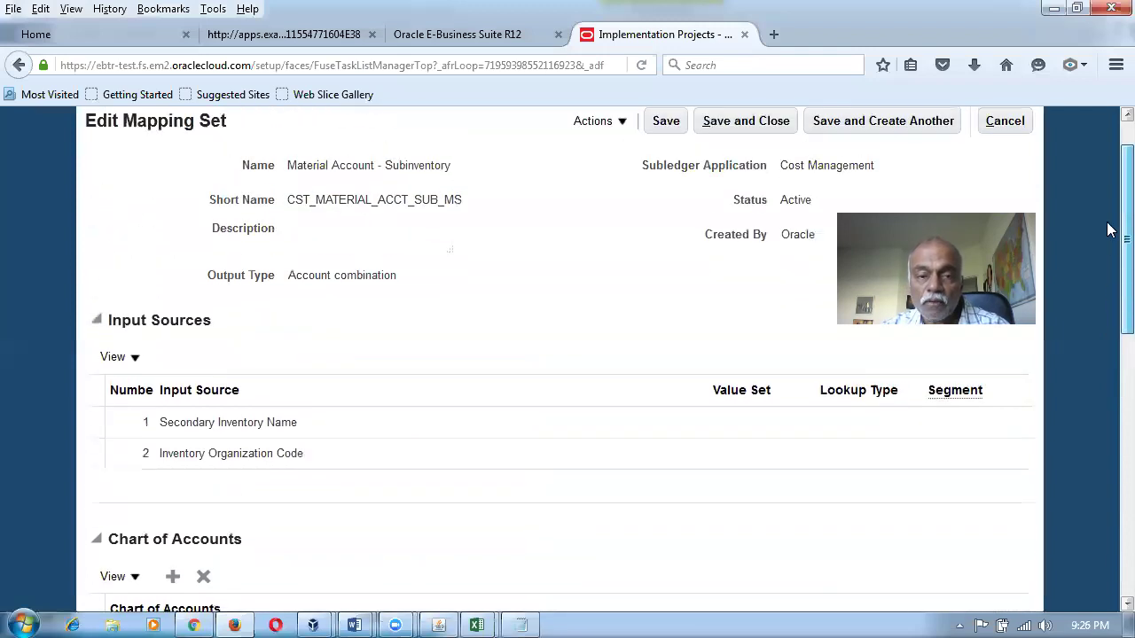
left_click(1006, 124)
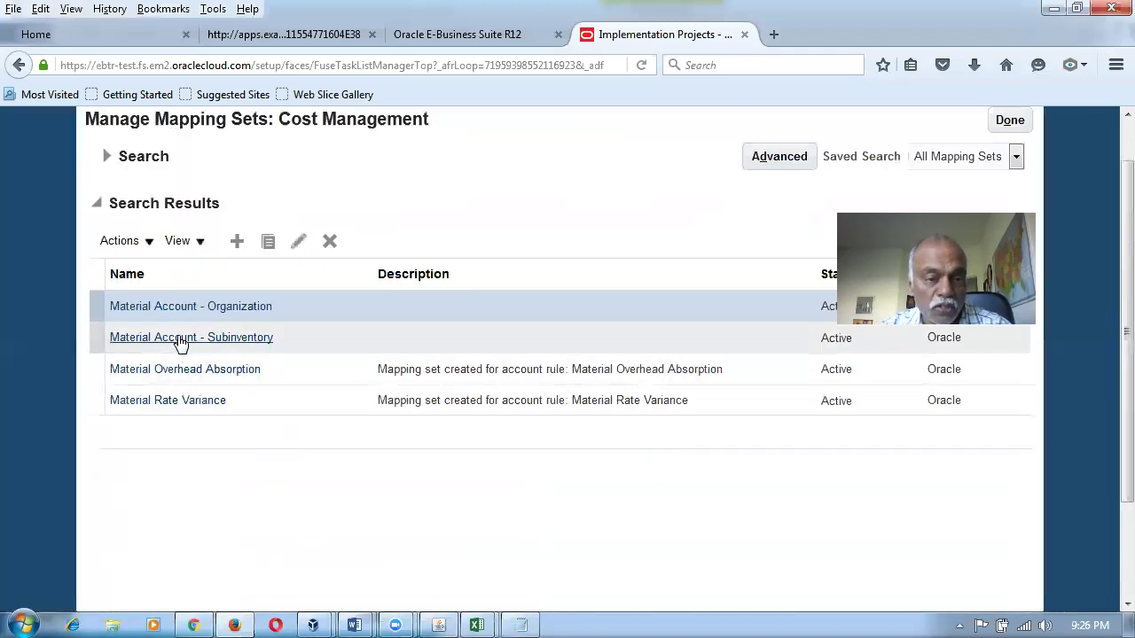
left_click(188, 306)
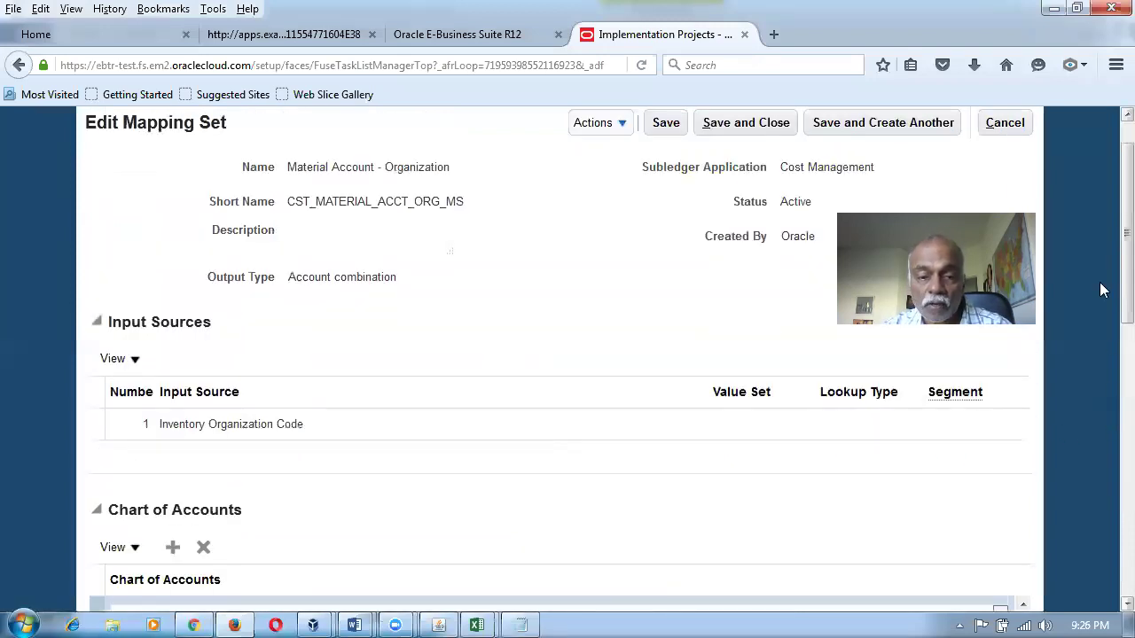
Check that m10_COA_Instance maps any organization (*) to 10-100-1010, then bring up the Word document.
scroll(1102, 290, "down", 5)
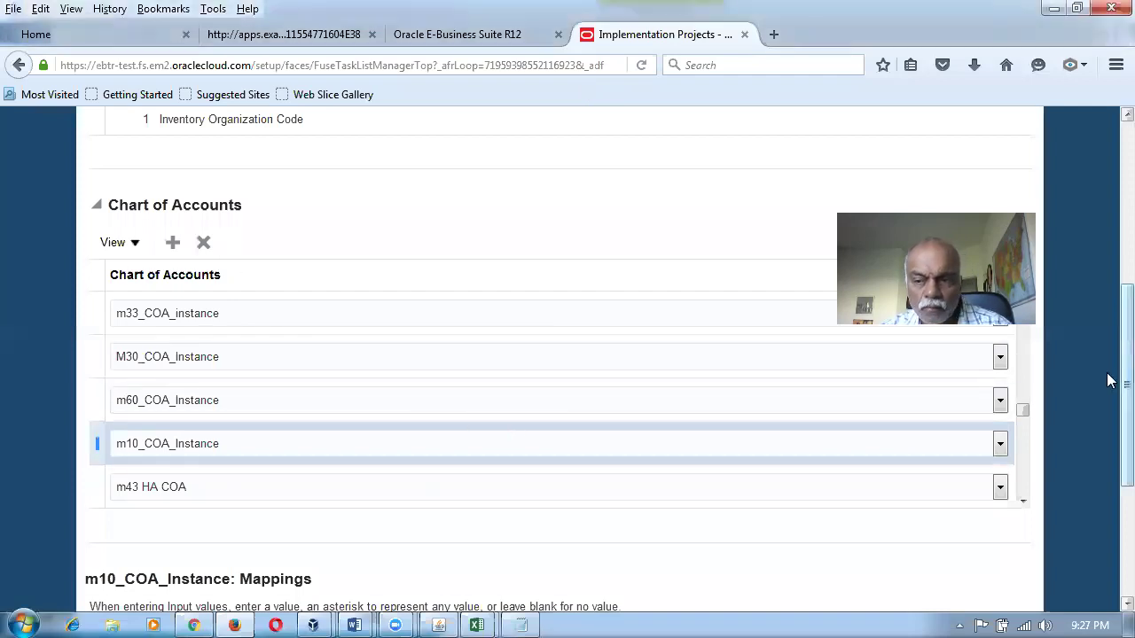
scroll(1108, 420, "down", 2)
scroll(1109, 420, "down", 4)
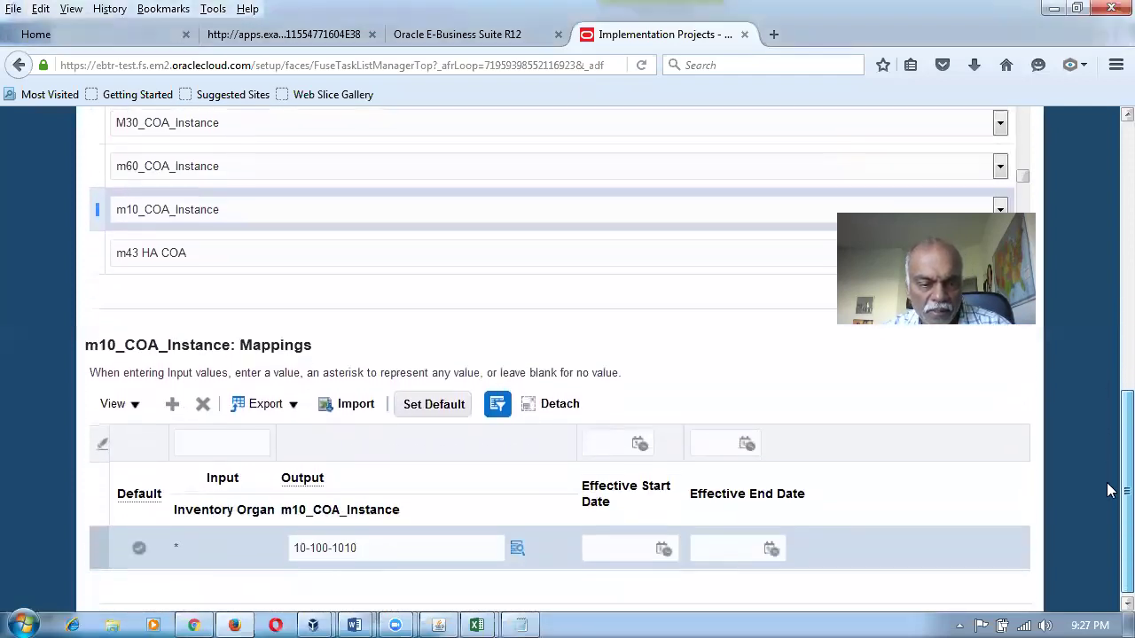
left_click(385, 543)
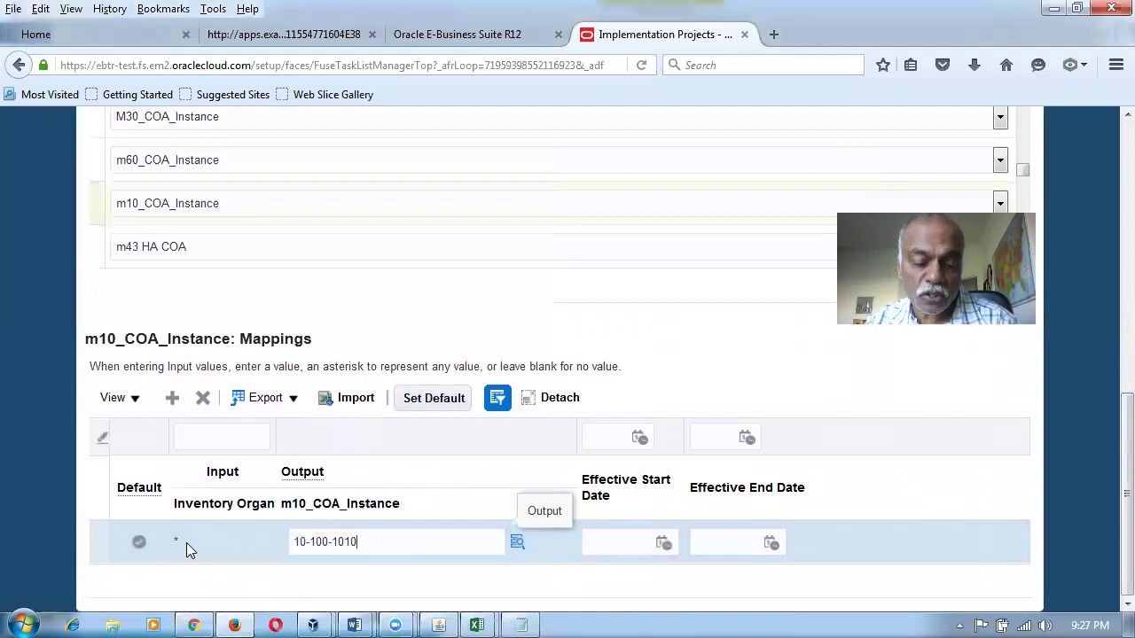
key("alt+Tab")
left_click_drag(501, 544, 511, 543)
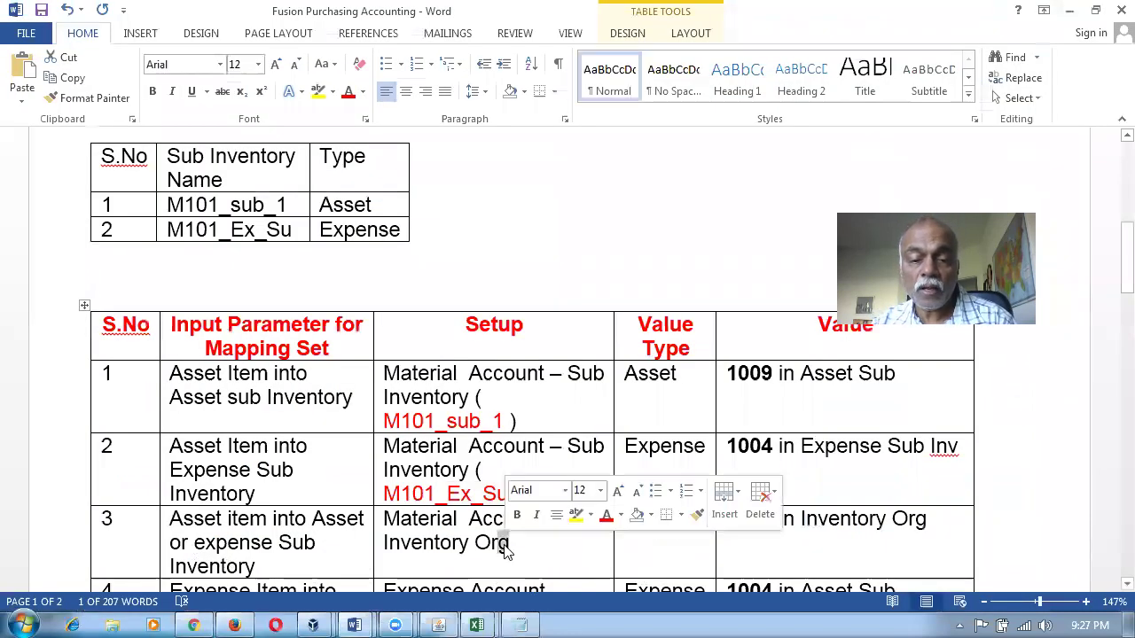
left_click_drag(442, 421, 493, 479)
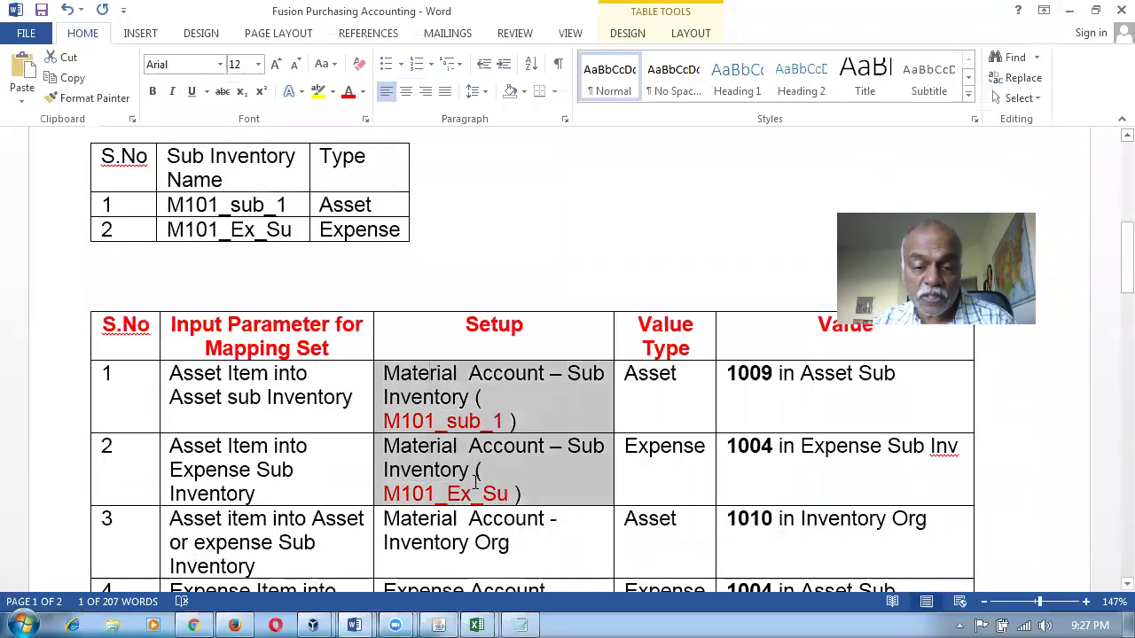
left_click_drag(470, 521, 487, 538)
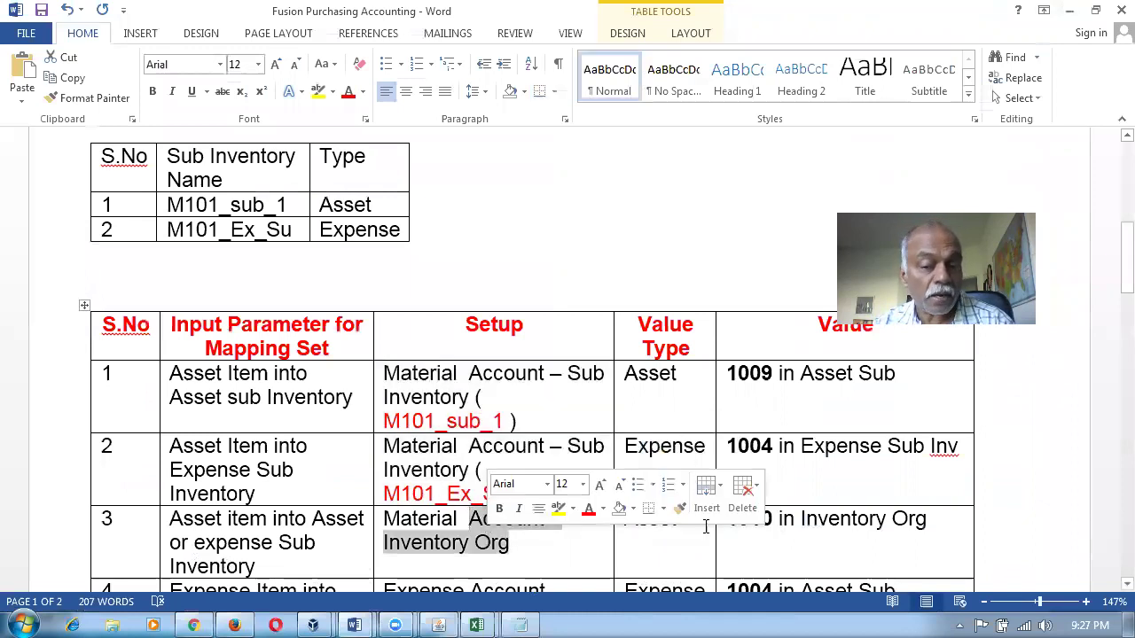
left_click(775, 525)
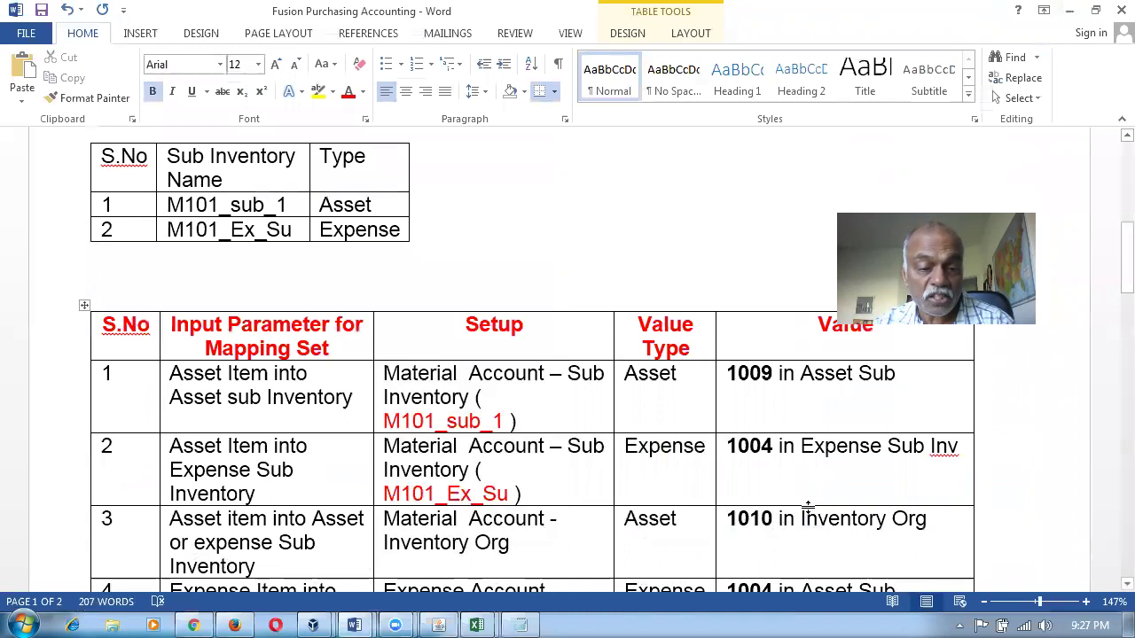
scroll(807, 508, "down", 1)
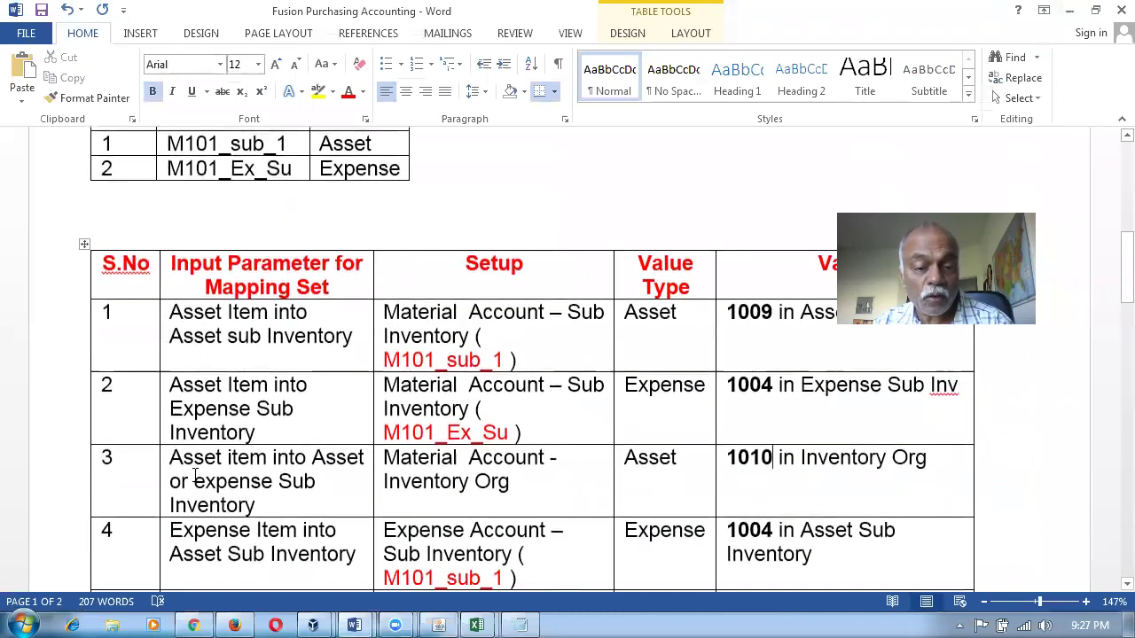
left_click_drag(194, 480, 220, 504)
left_click_drag(203, 326, 235, 339)
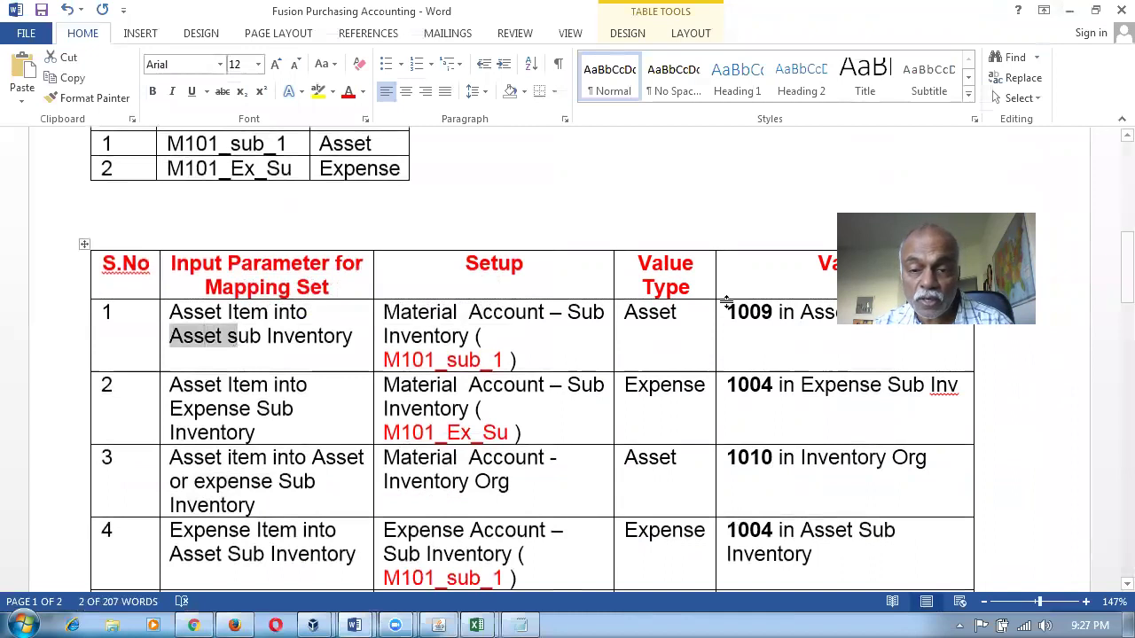
left_click_drag(224, 390, 254, 413)
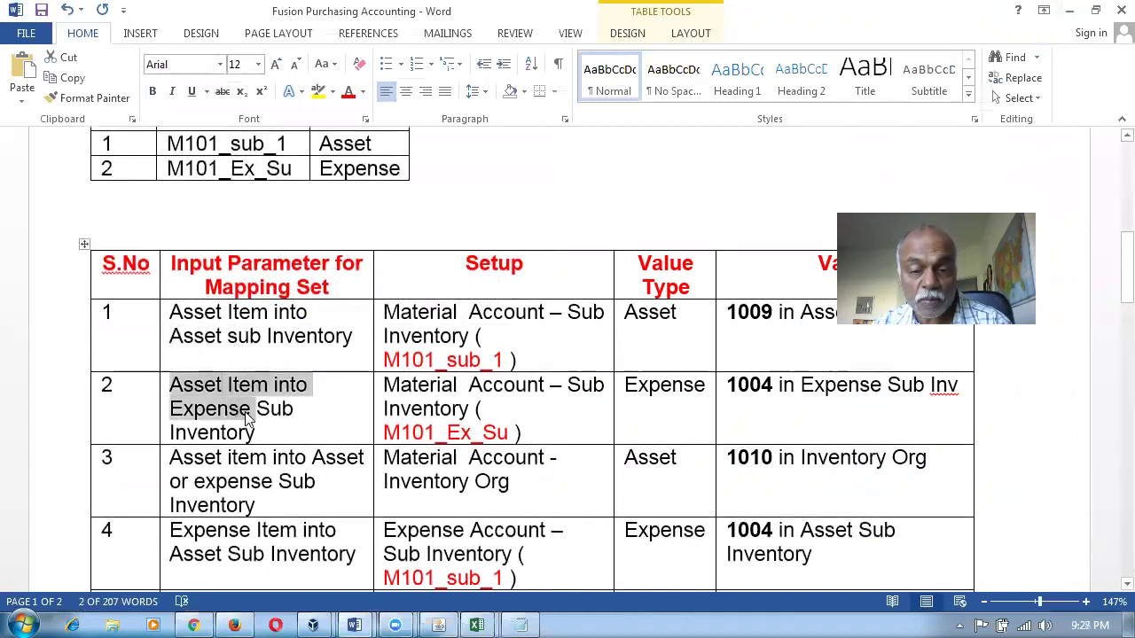
left_click_drag(781, 389, 792, 395)
left_click_drag(468, 318, 551, 409)
left_click(546, 479)
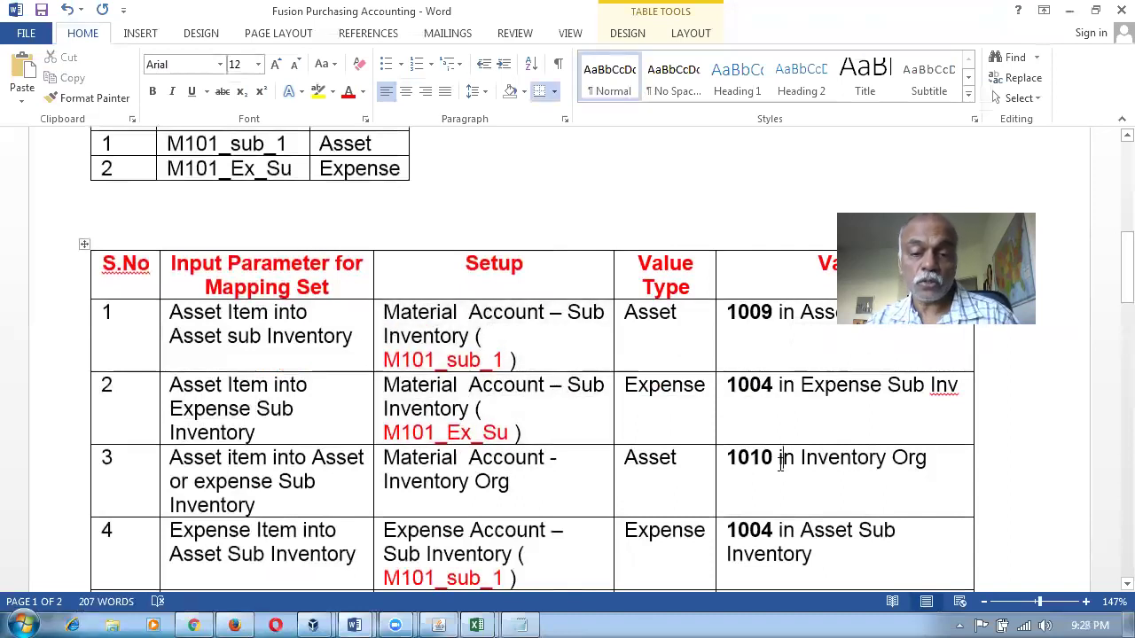
left_click(780, 461)
scroll(780, 461, "down", 2)
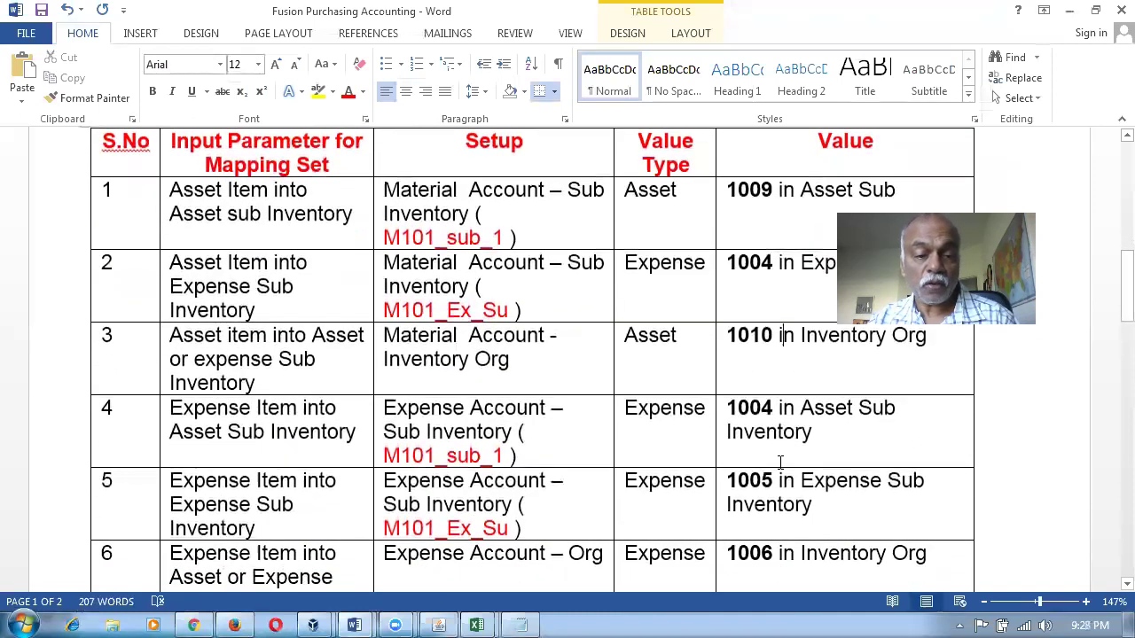
left_click_drag(223, 417, 439, 444)
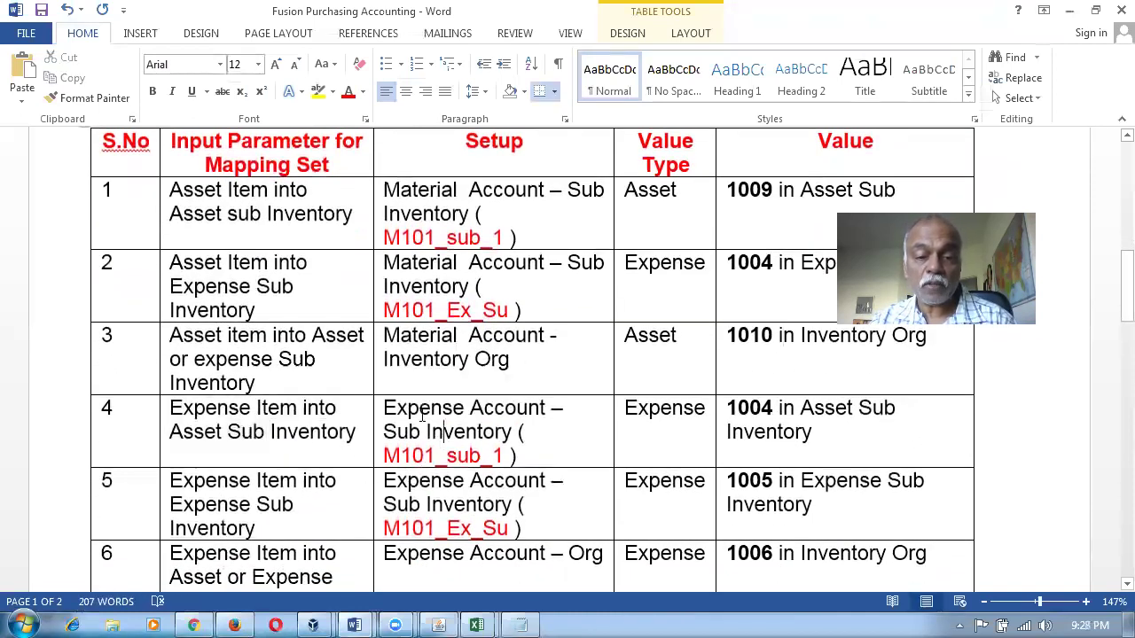
triple_click(438, 434)
key("alt+Tab")
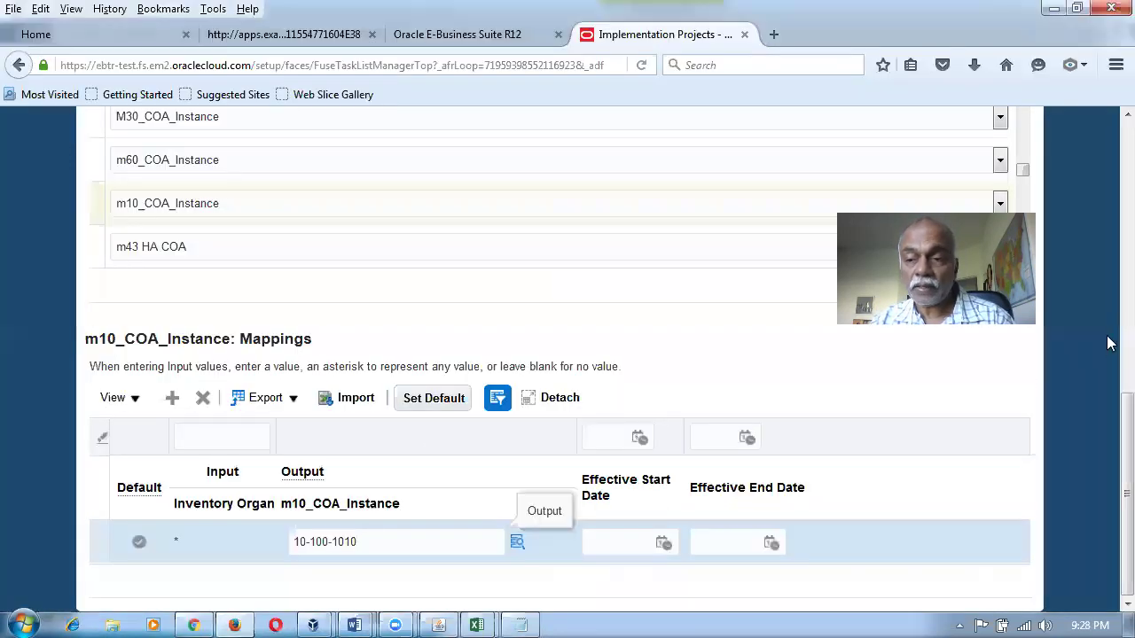
Cancel out of the Material mapping set, discarding the unsaved changes.
scroll(1107, 266, "up", 15)
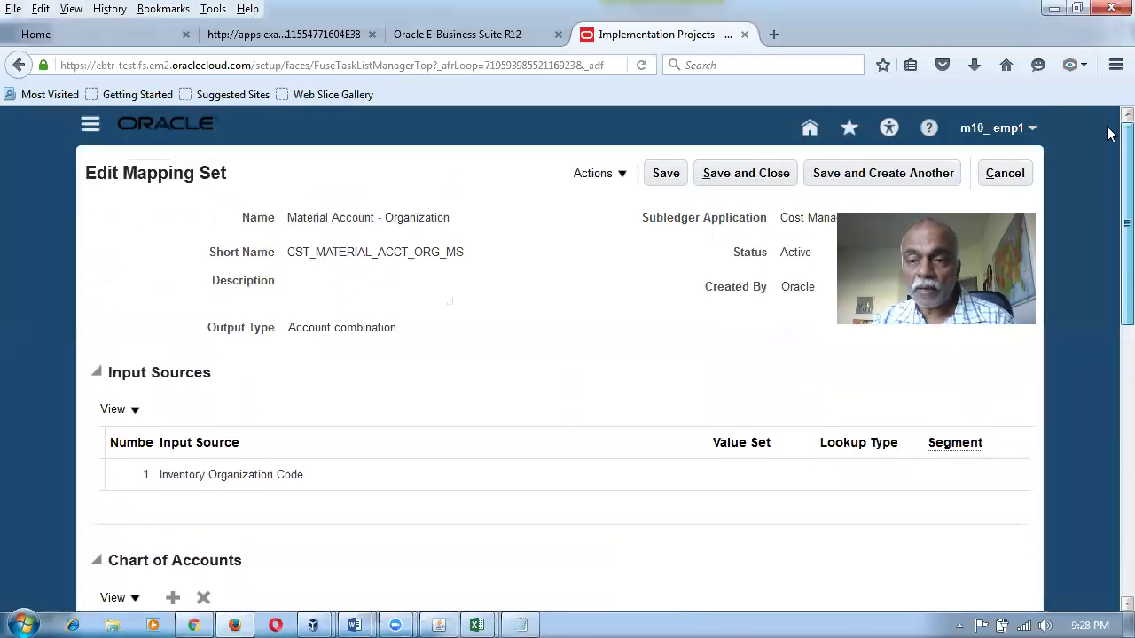
left_click(994, 175)
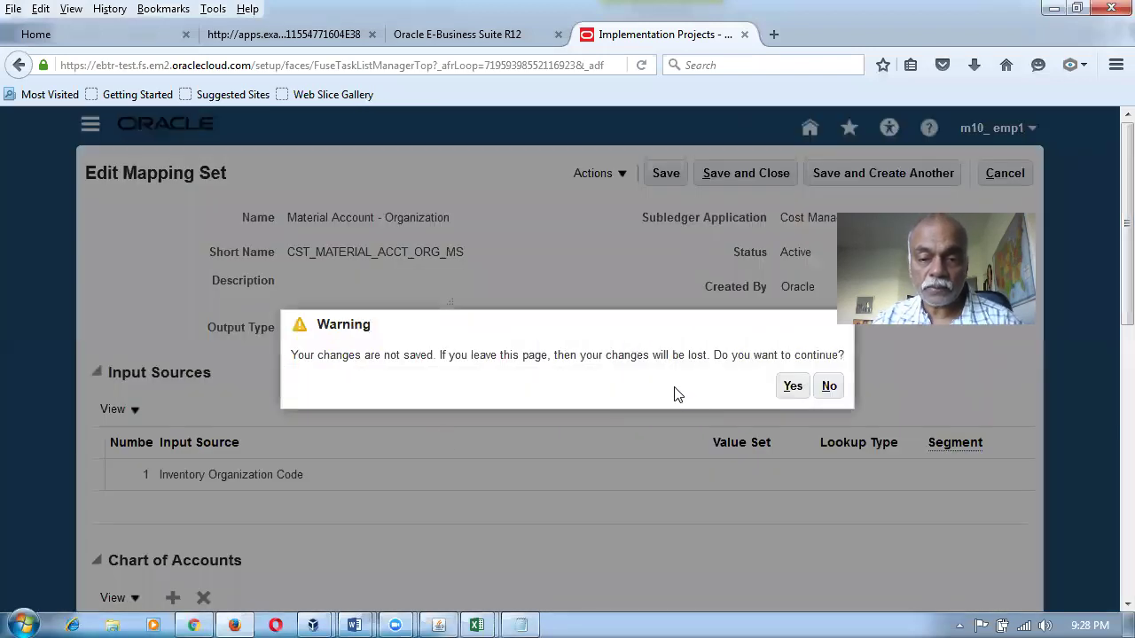
left_click(788, 389)
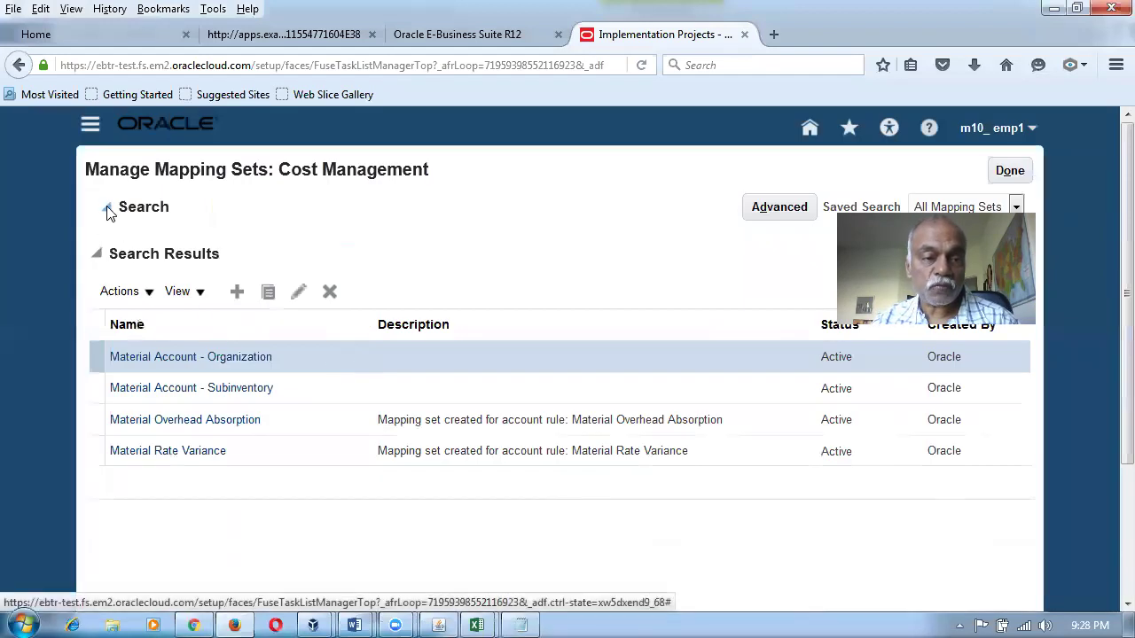
Search mapping sets for 'Expense' and review Expense Account - Subinventory mappings (1004, 1005).
left_click(107, 210)
left_click_drag(289, 248, 188, 243)
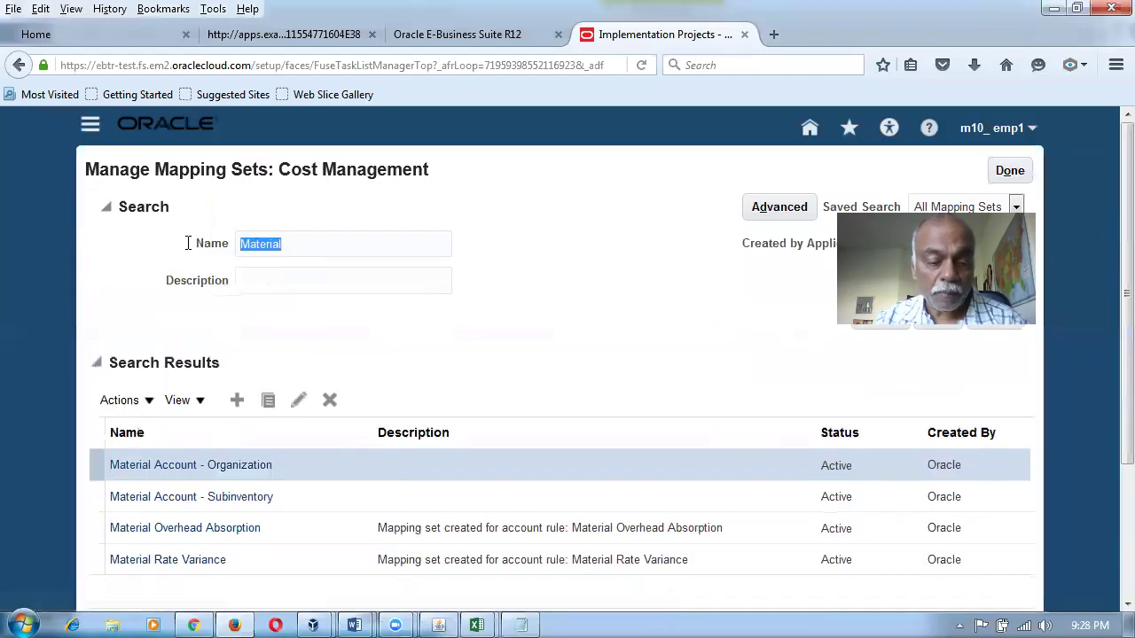
type("Expens")
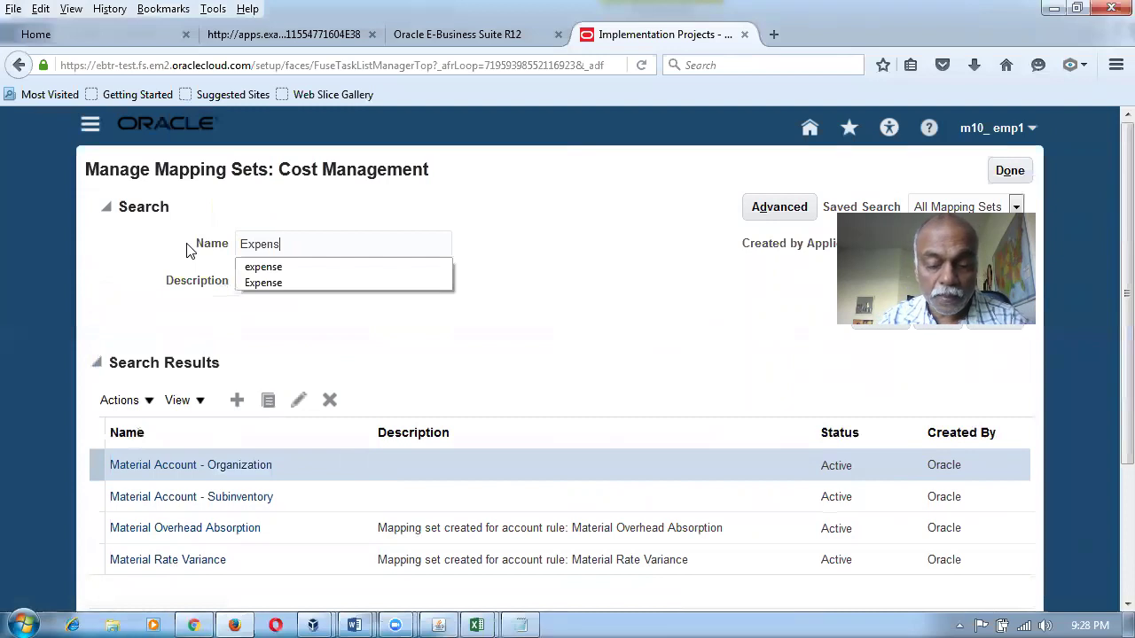
type("e")
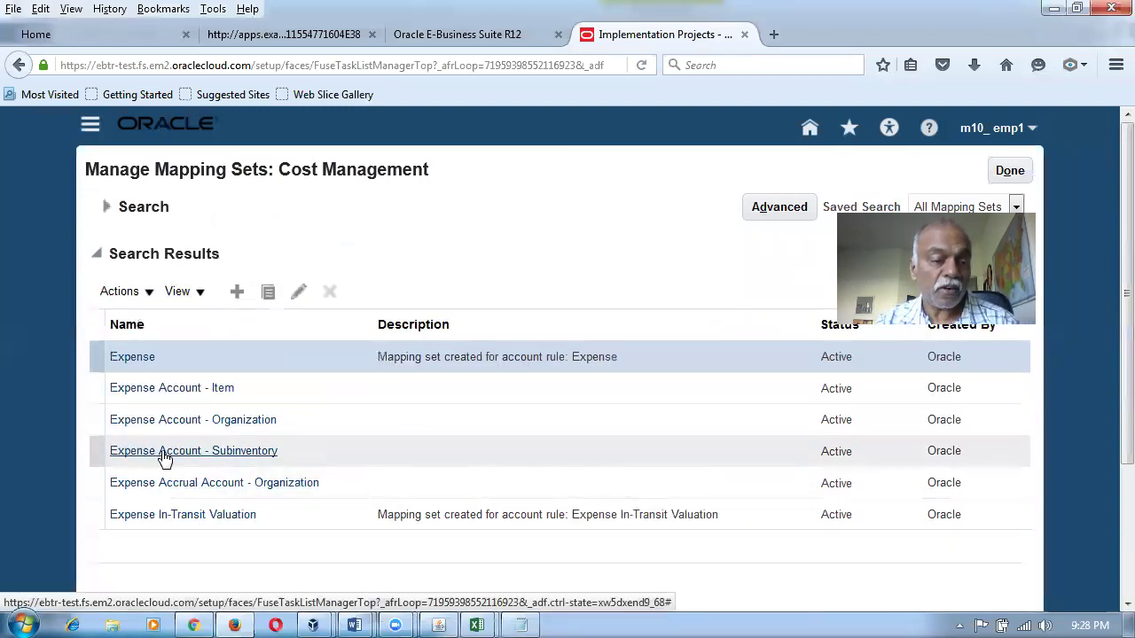
left_click(164, 456)
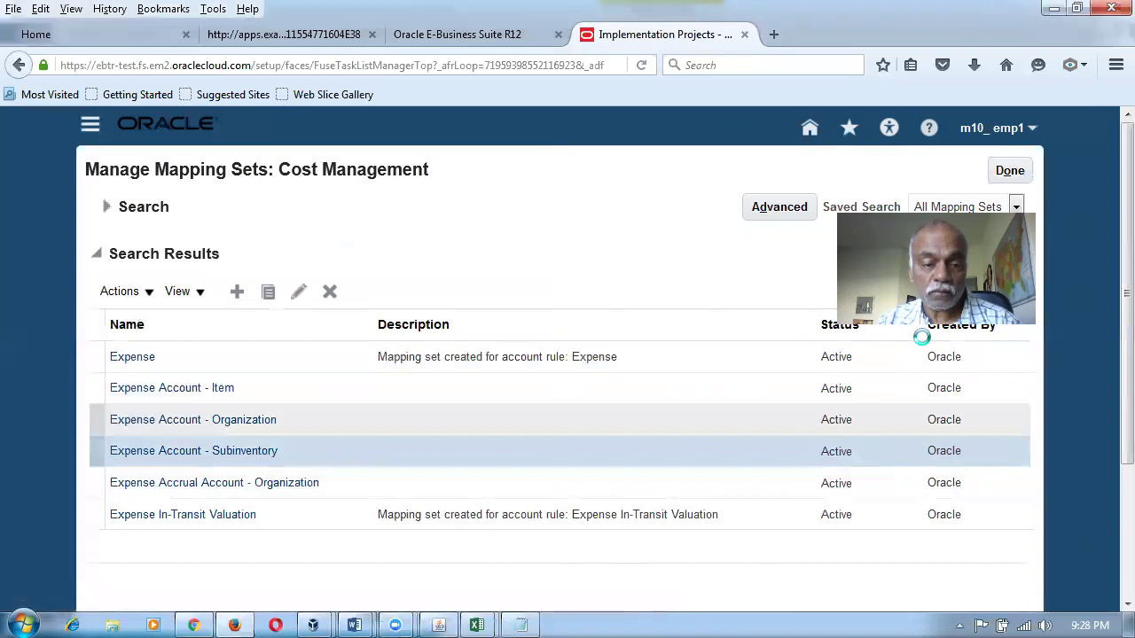
scroll(1108, 301, "down", 6)
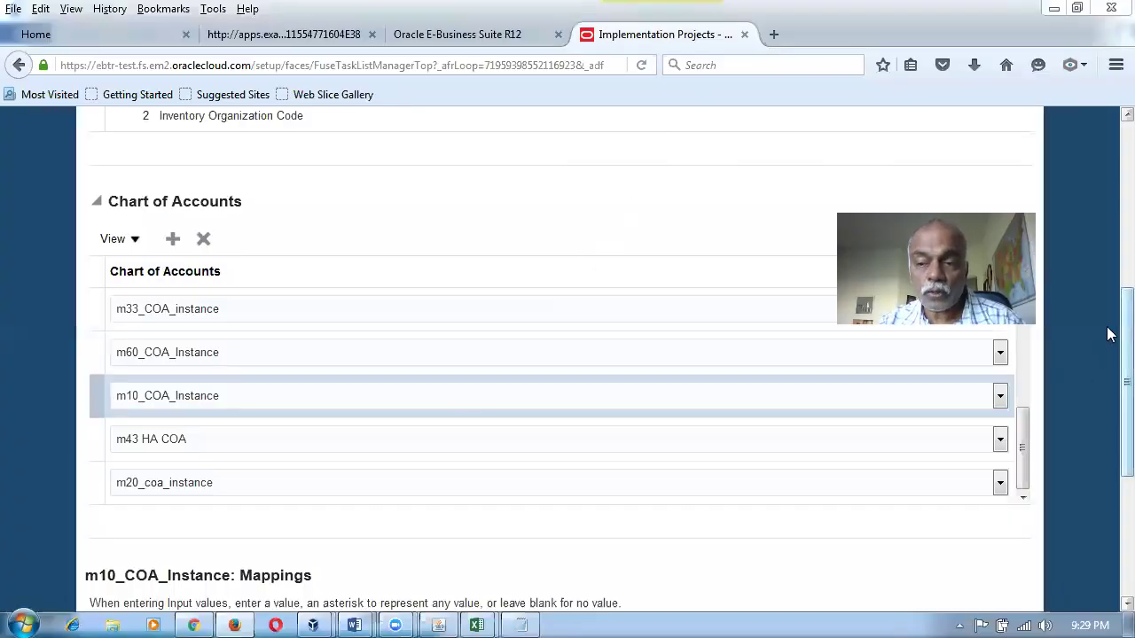
scroll(1107, 337, "down", 3)
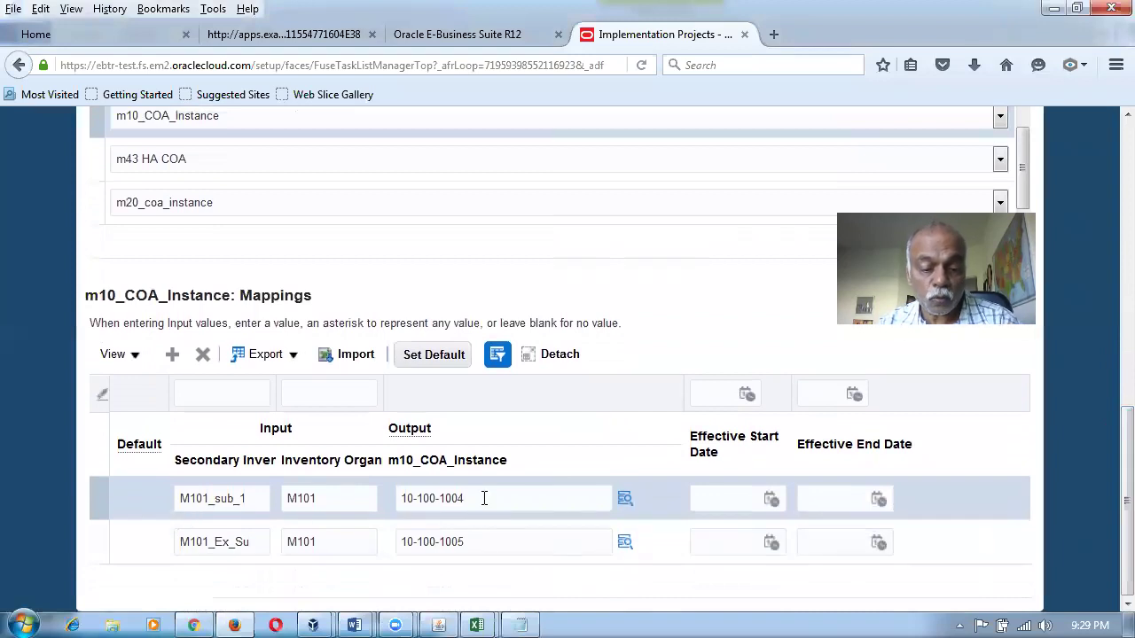
key("alt+Tab")
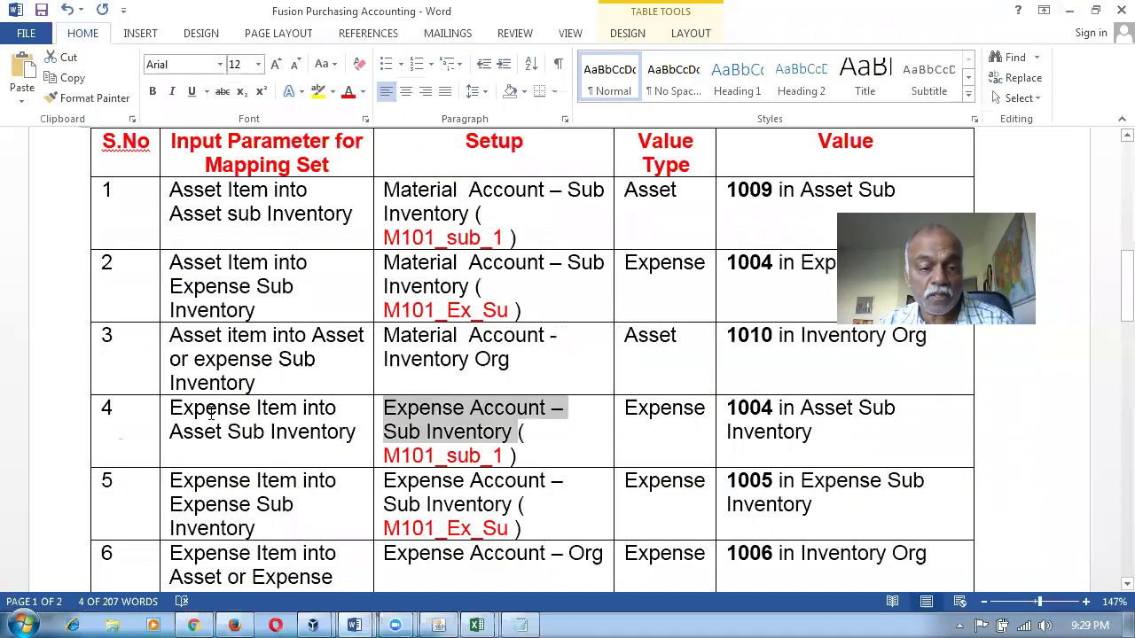
Compare Word setup rows 4–5 (1004 and 1005) with the Oracle subinventory mappings.
left_click_drag(211, 413, 223, 433)
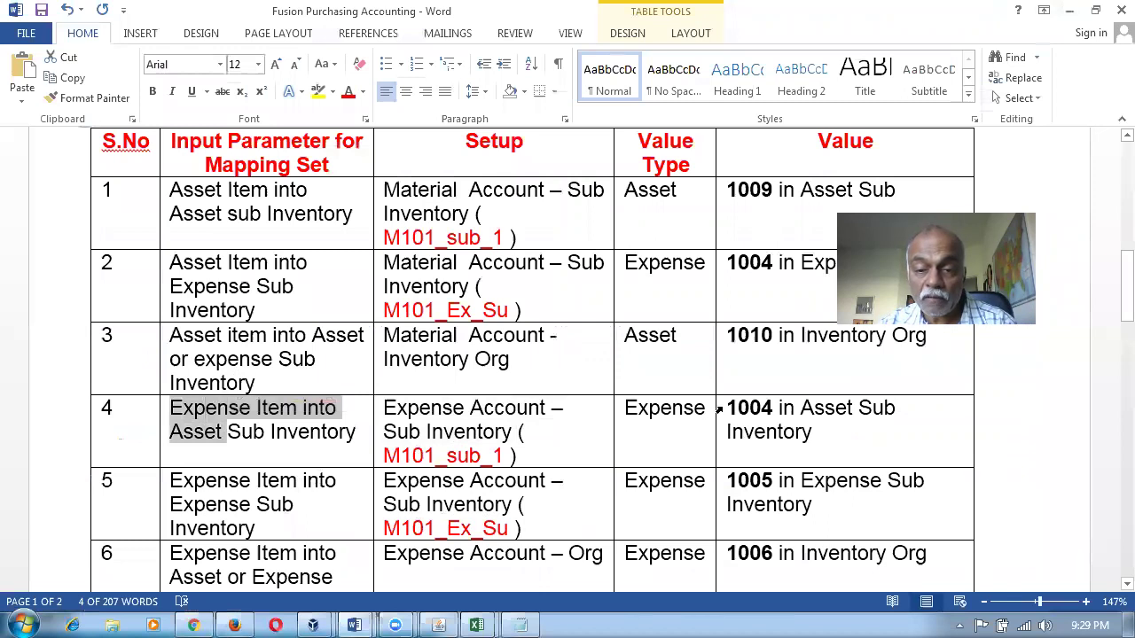
left_click_drag(721, 410, 780, 410)
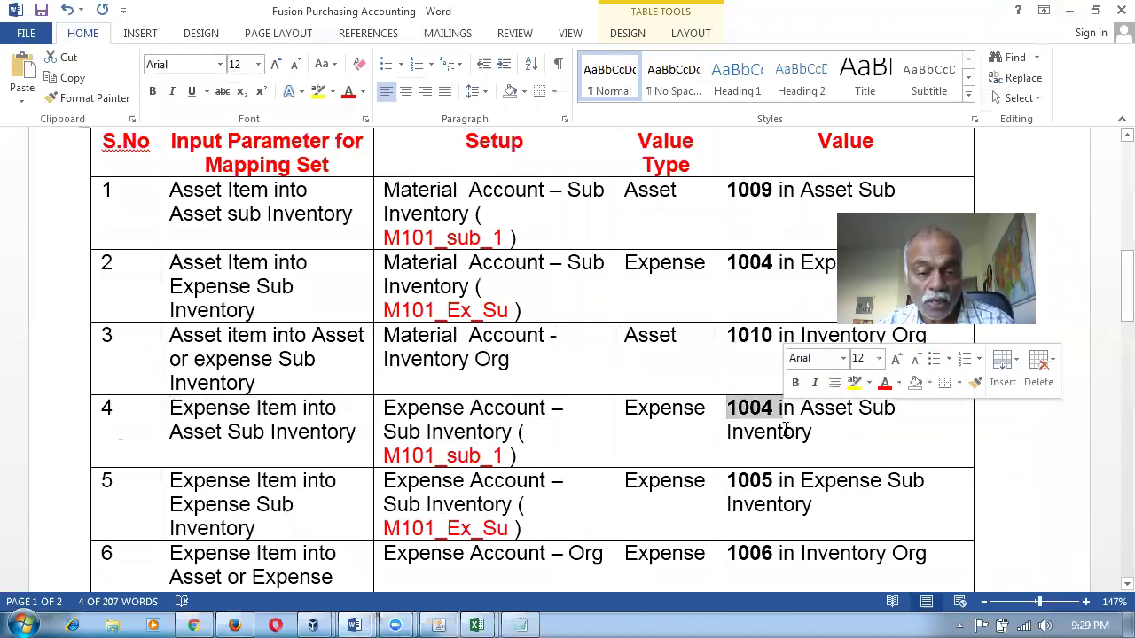
left_click_drag(236, 483, 257, 525)
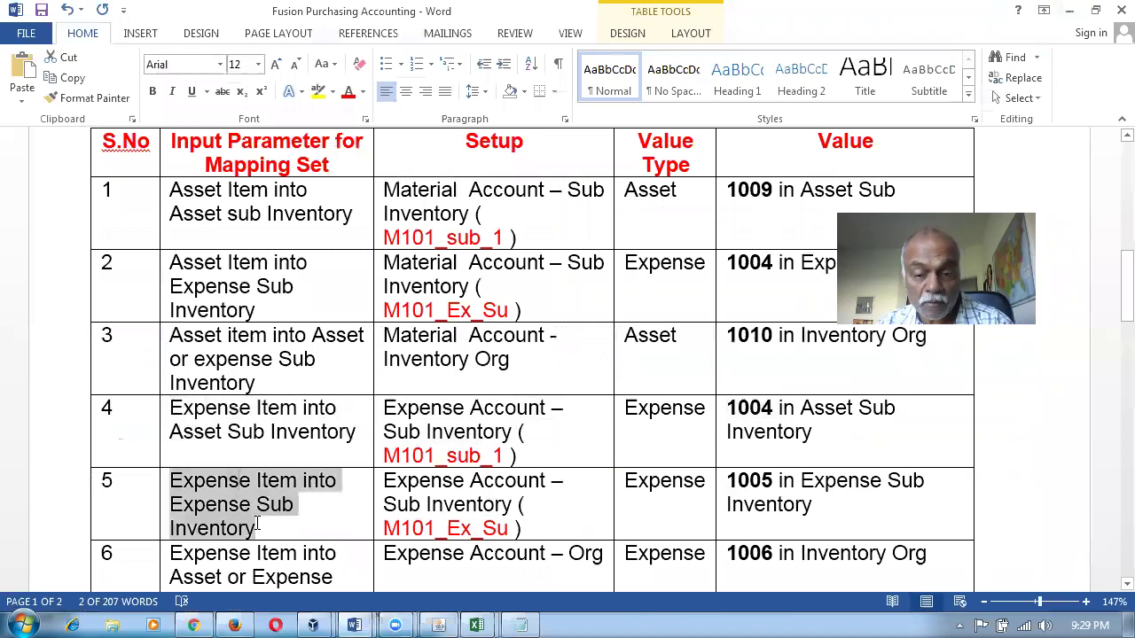
left_click(856, 462)
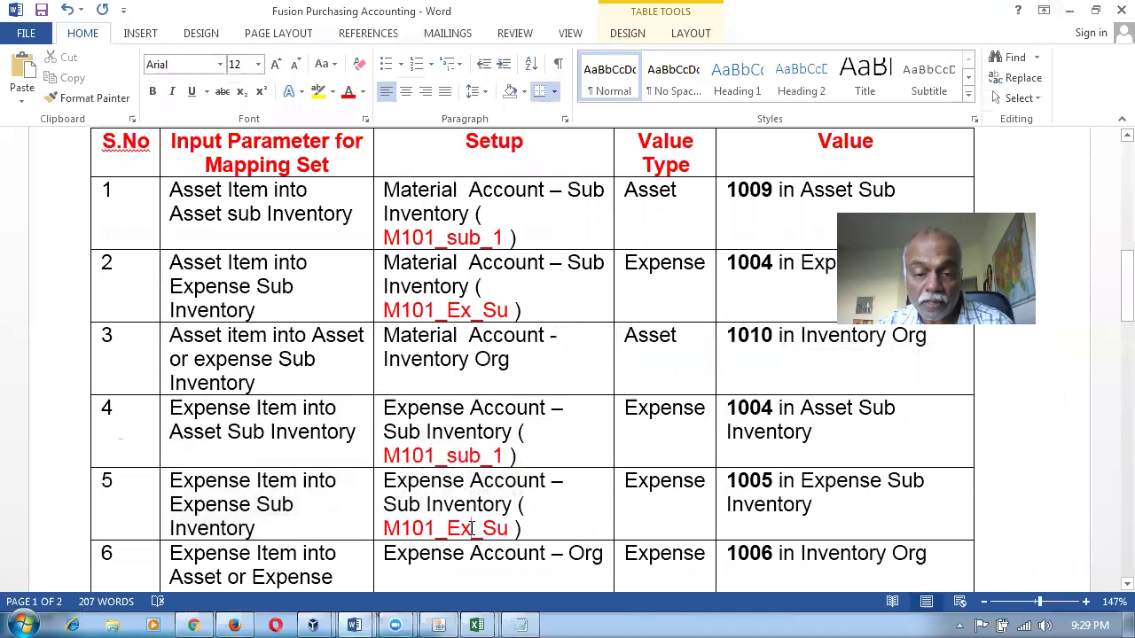
key("alt+Tab")
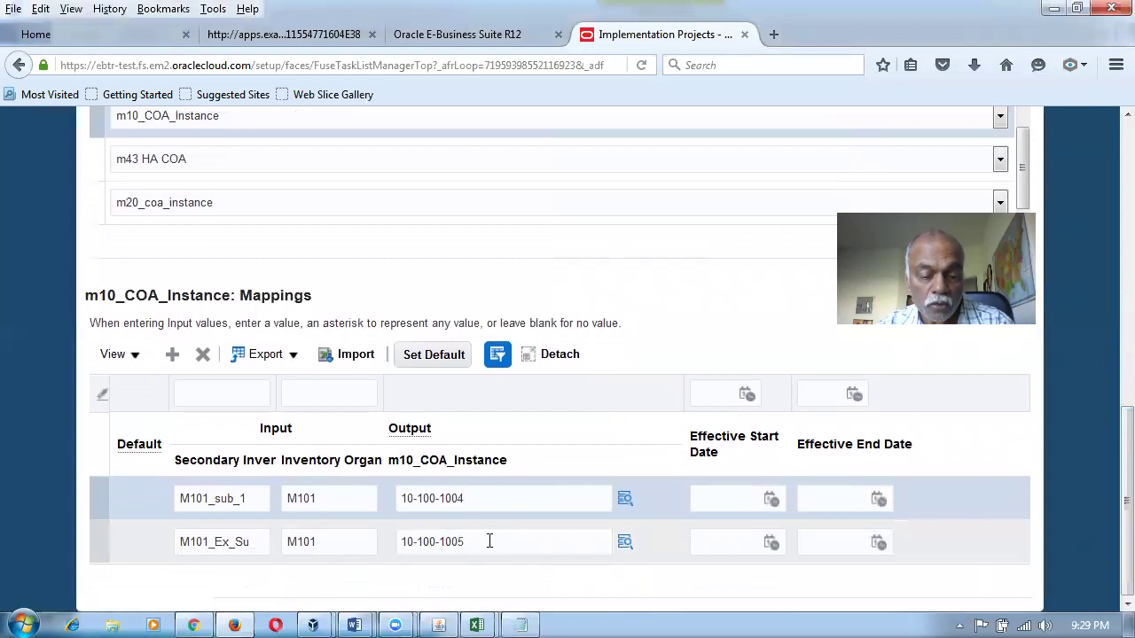
key("alt+Tab")
left_click_drag(577, 429, 594, 529)
scroll(594, 529, "down", 3)
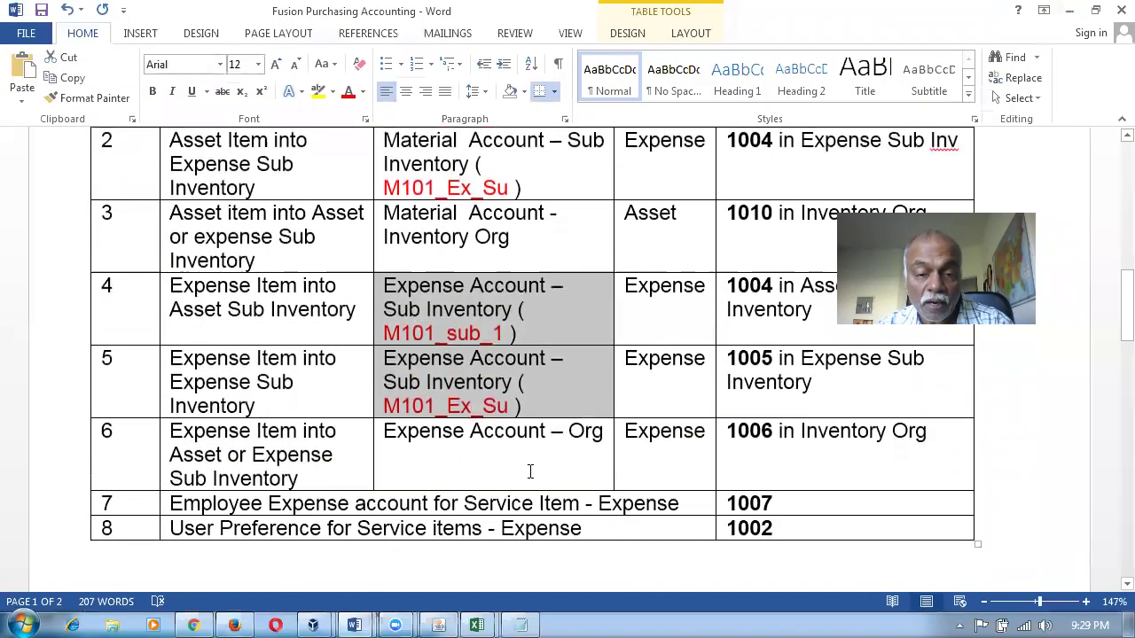
left_click(530, 472)
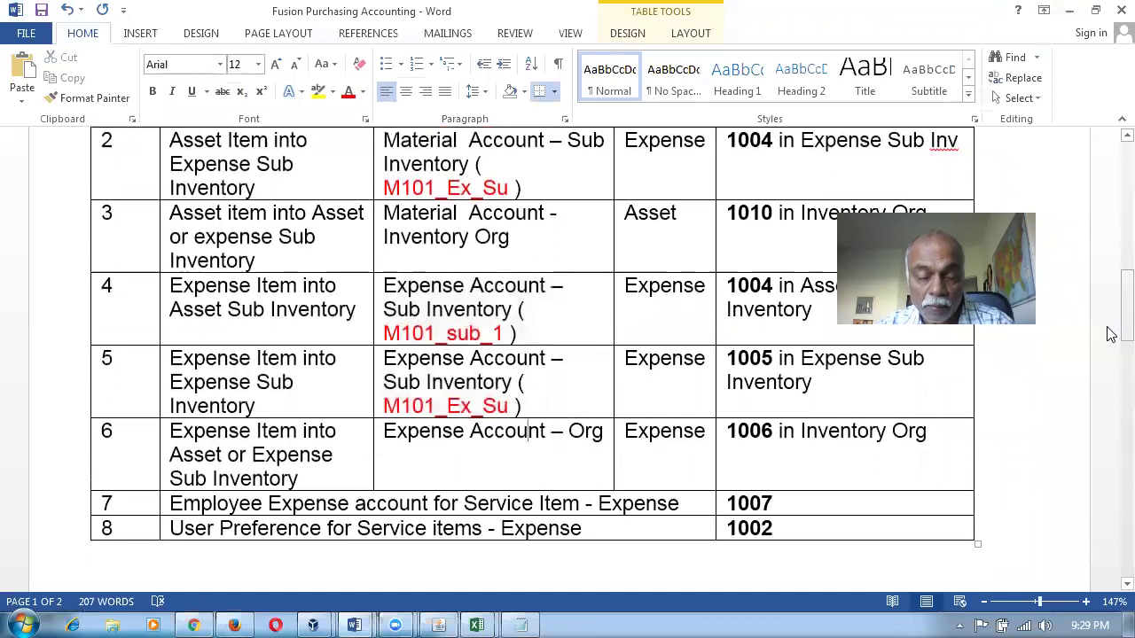
Return to Oracle and leave the Expense Account - Subinventory mapping set unsaved.
key("alt+Tab")
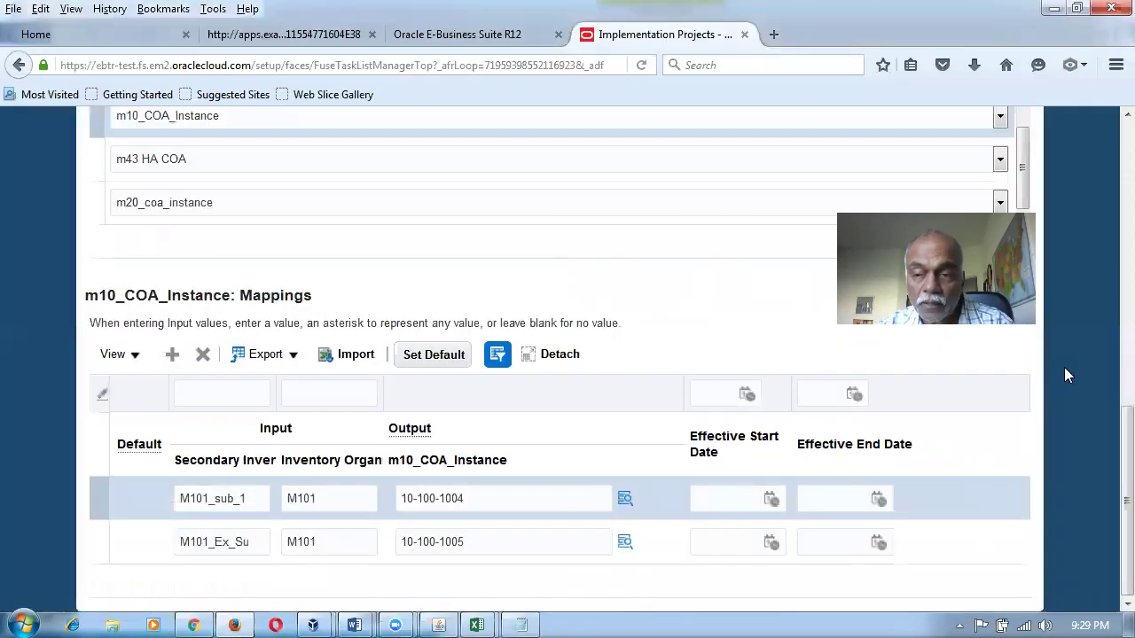
left_click_drag(1126, 501, 1126, 208)
left_click(1004, 173)
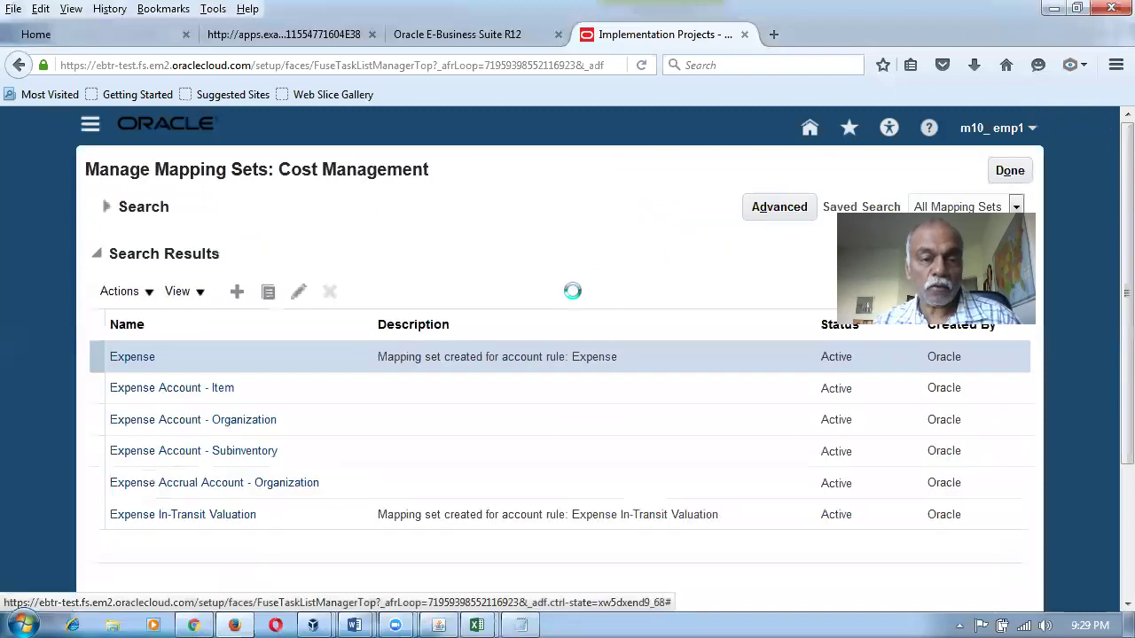
left_click(190, 424)
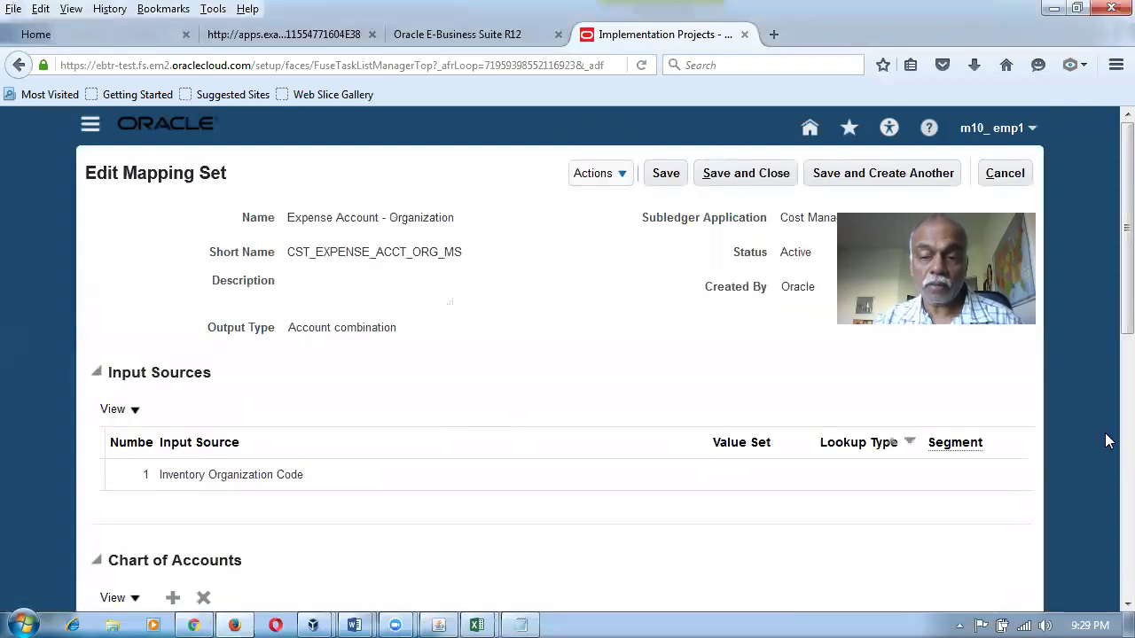
scroll(1108, 417, "down", 5)
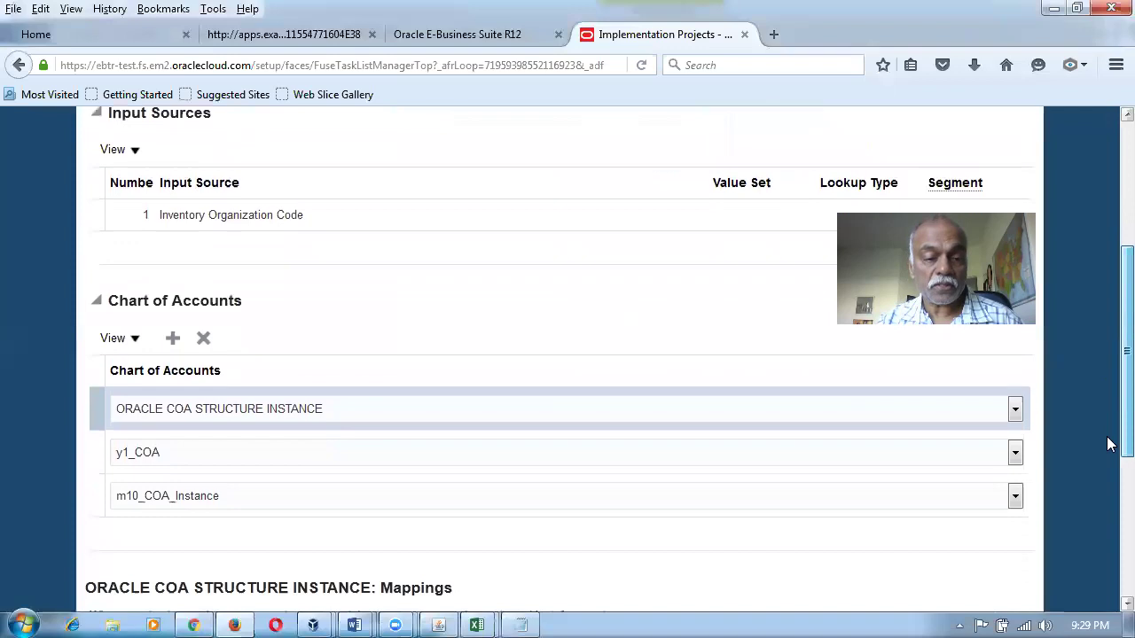
left_click(98, 485)
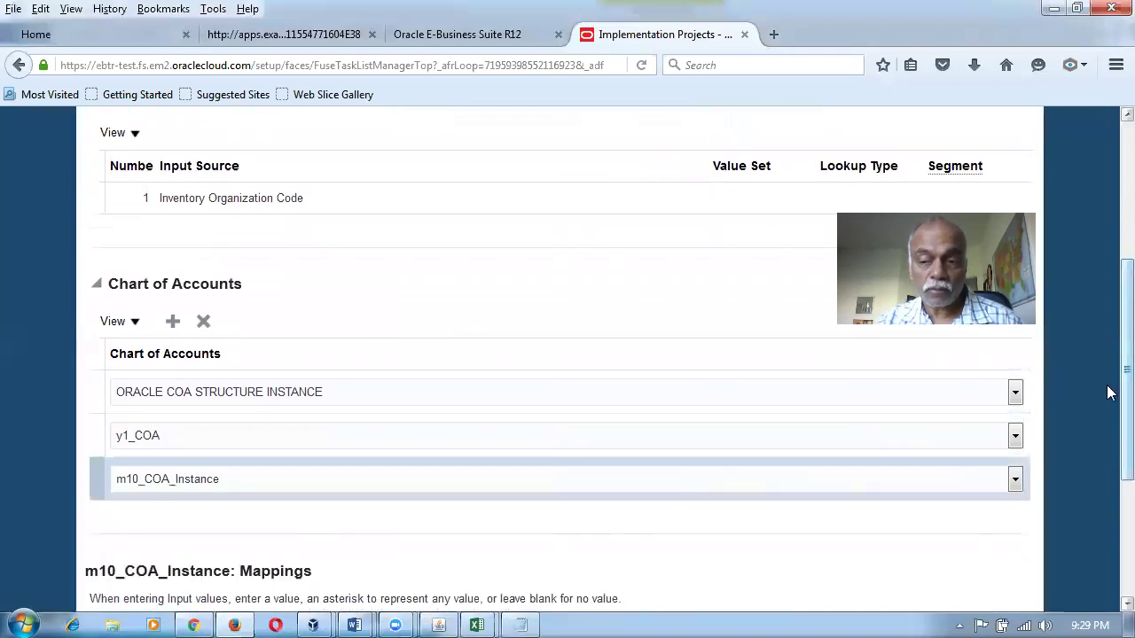
scroll(1109, 391, "down", 5)
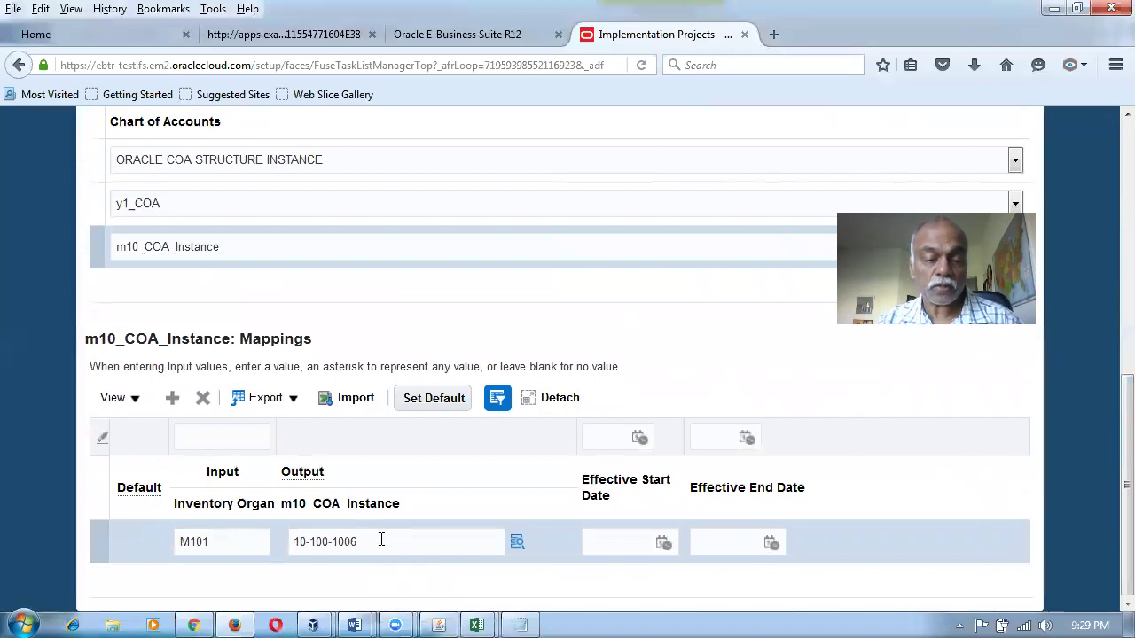
key("alt+Tab")
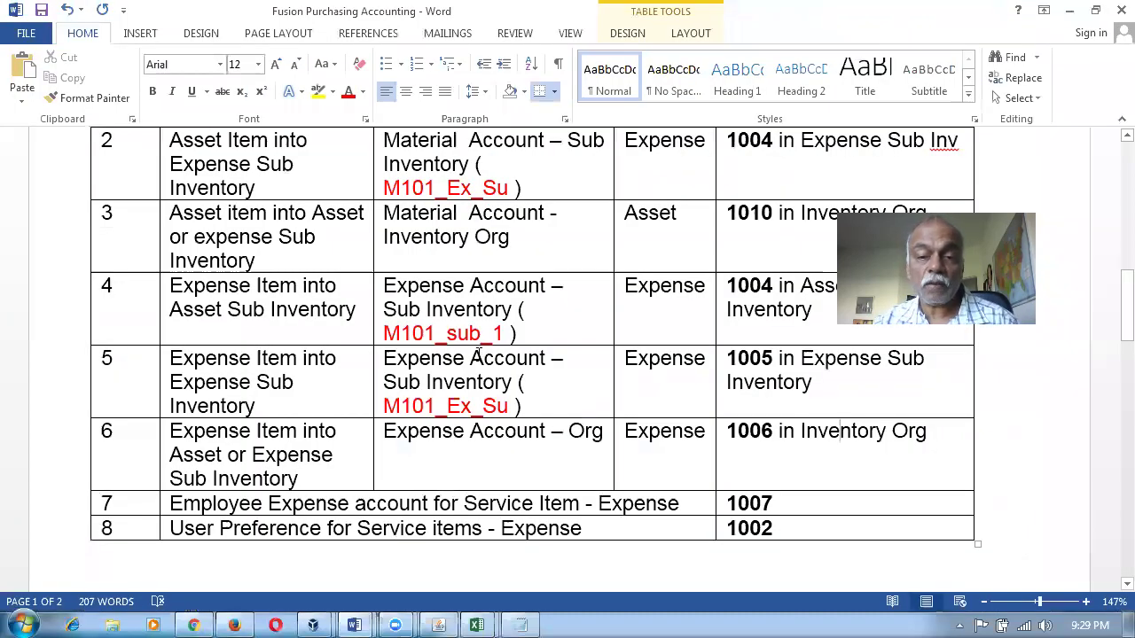
left_click_drag(501, 308, 532, 381)
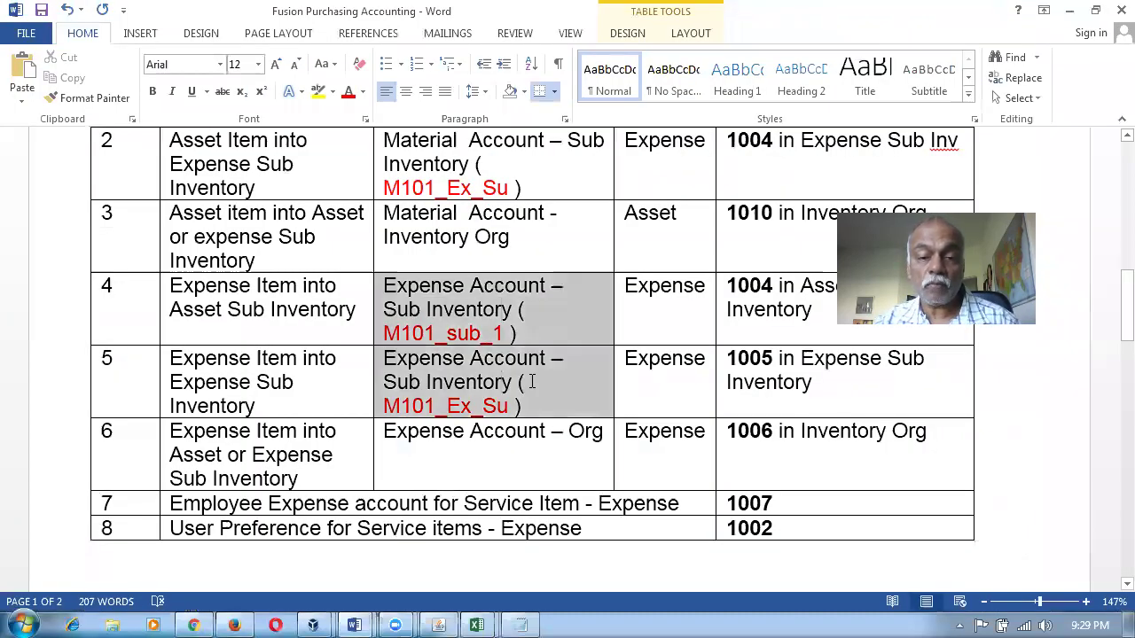
left_click(745, 452)
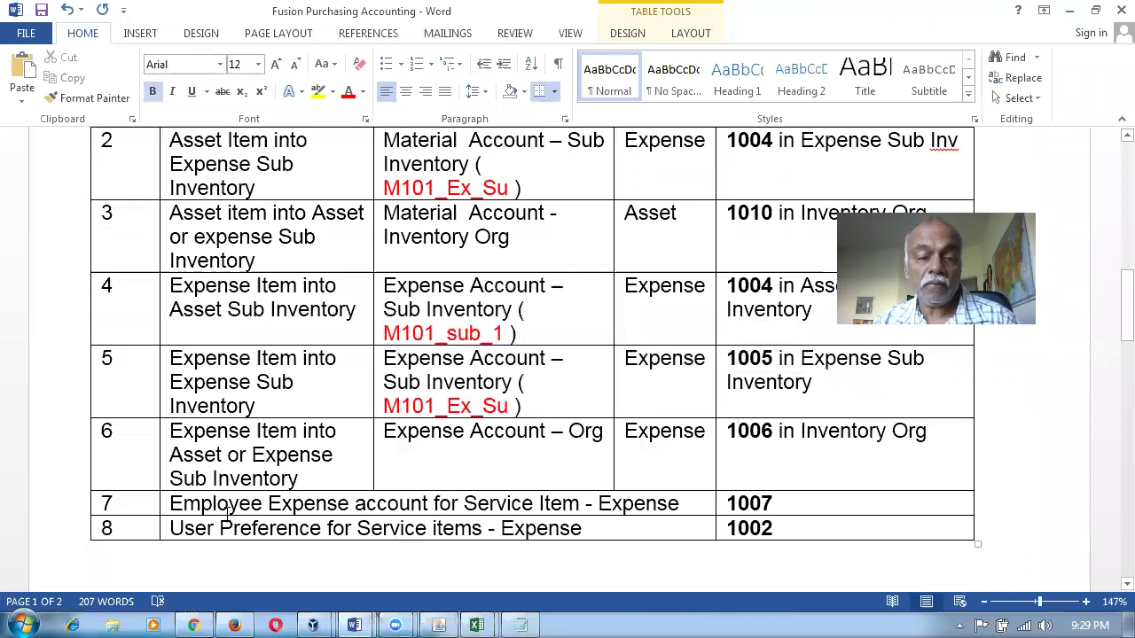
left_click_drag(224, 502, 799, 495)
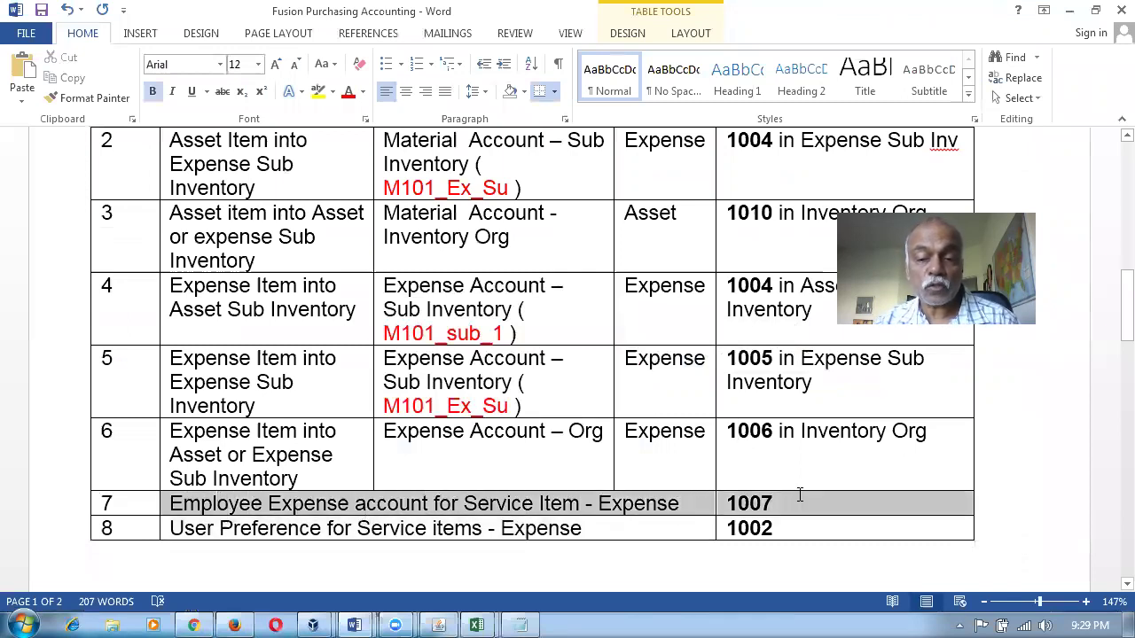
key("alt+Tab")
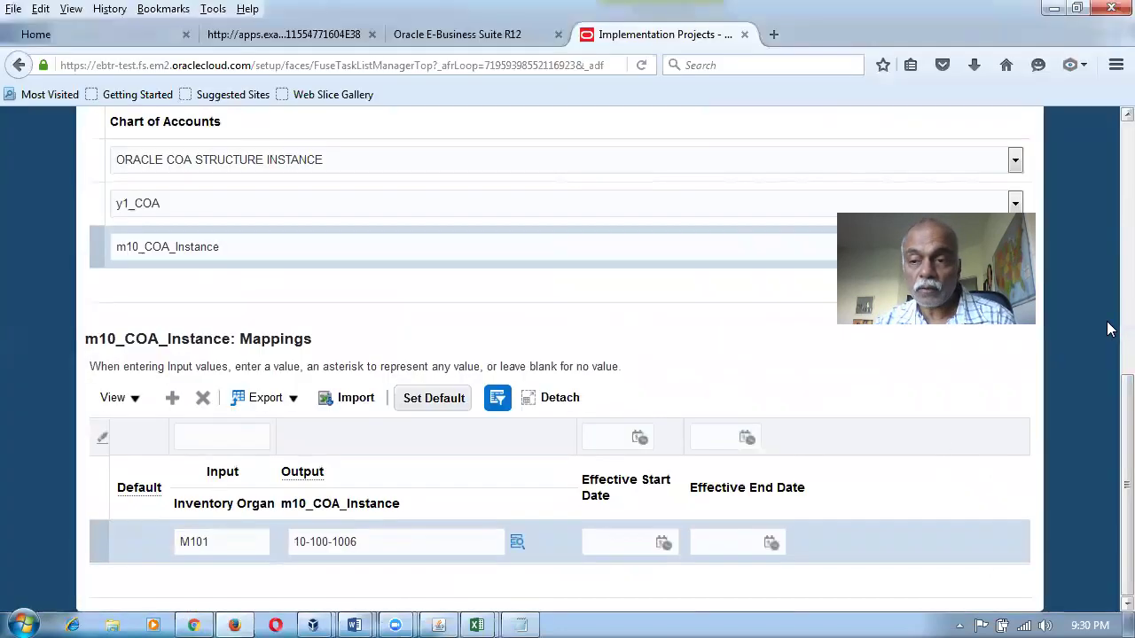
scroll(1108, 390, "up", 10)
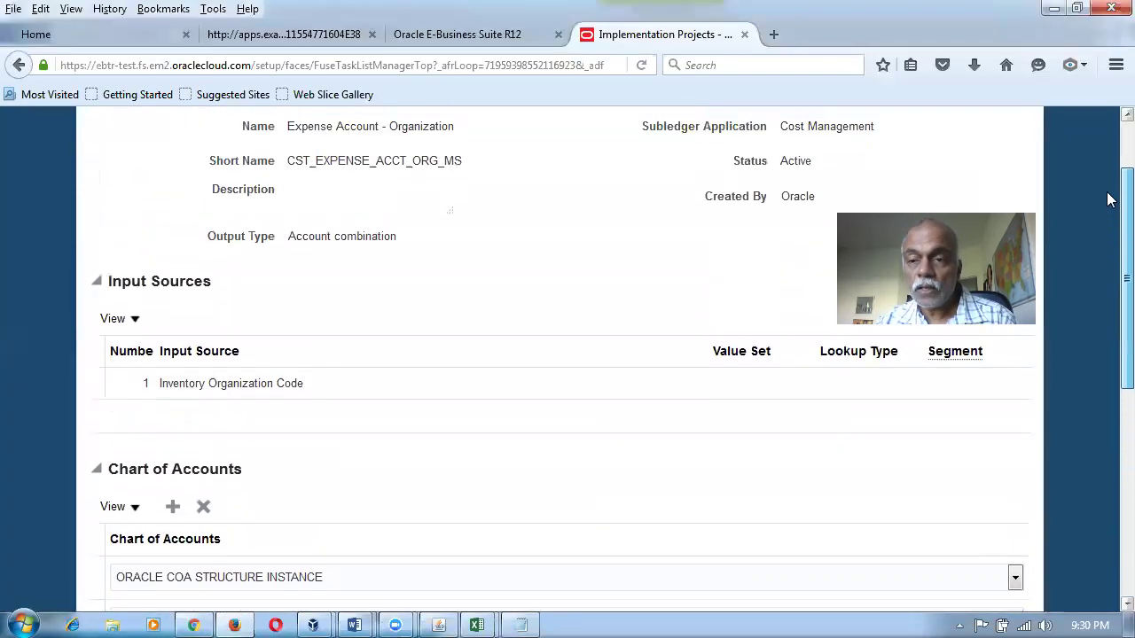
left_click(1002, 153)
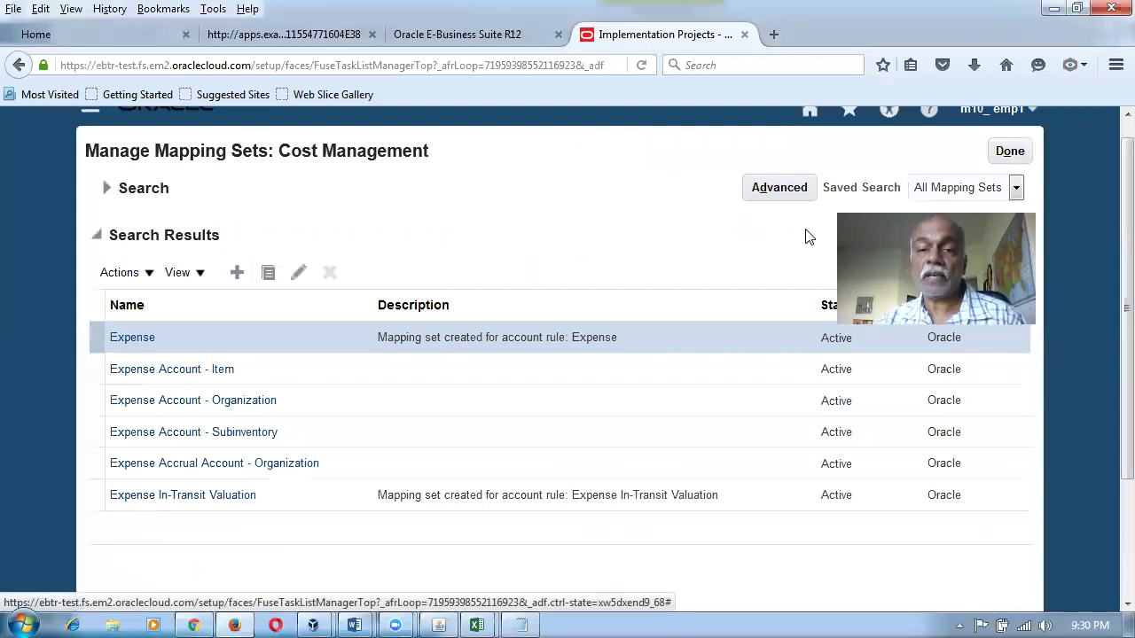
Open Person Management, search for the employee by name, and open their employment record.
left_click(1015, 154)
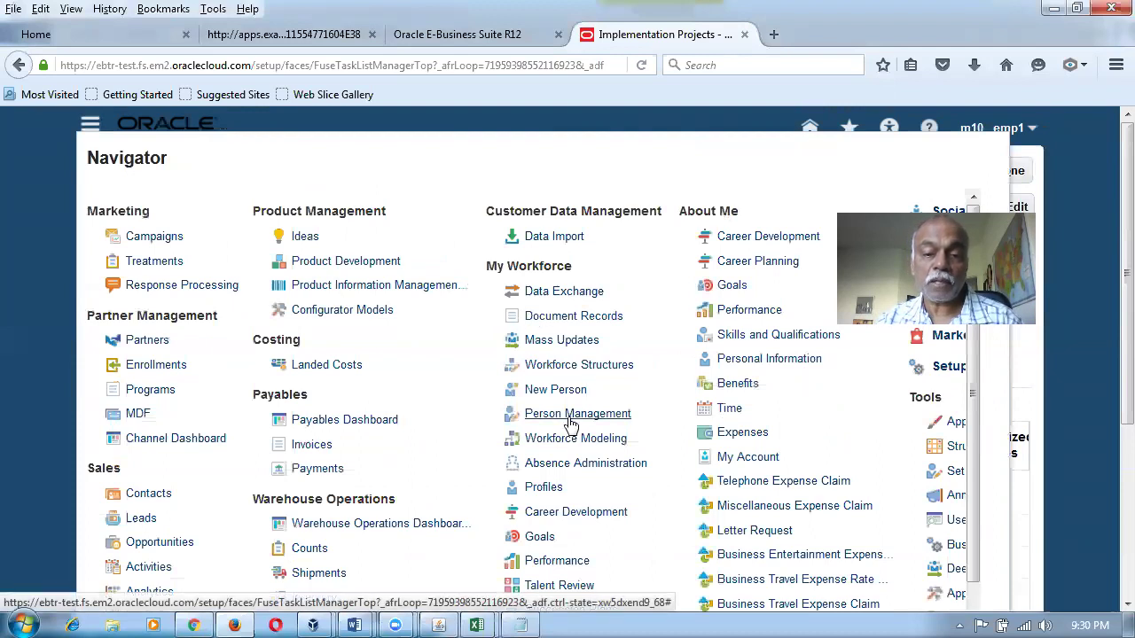
left_click(566, 416)
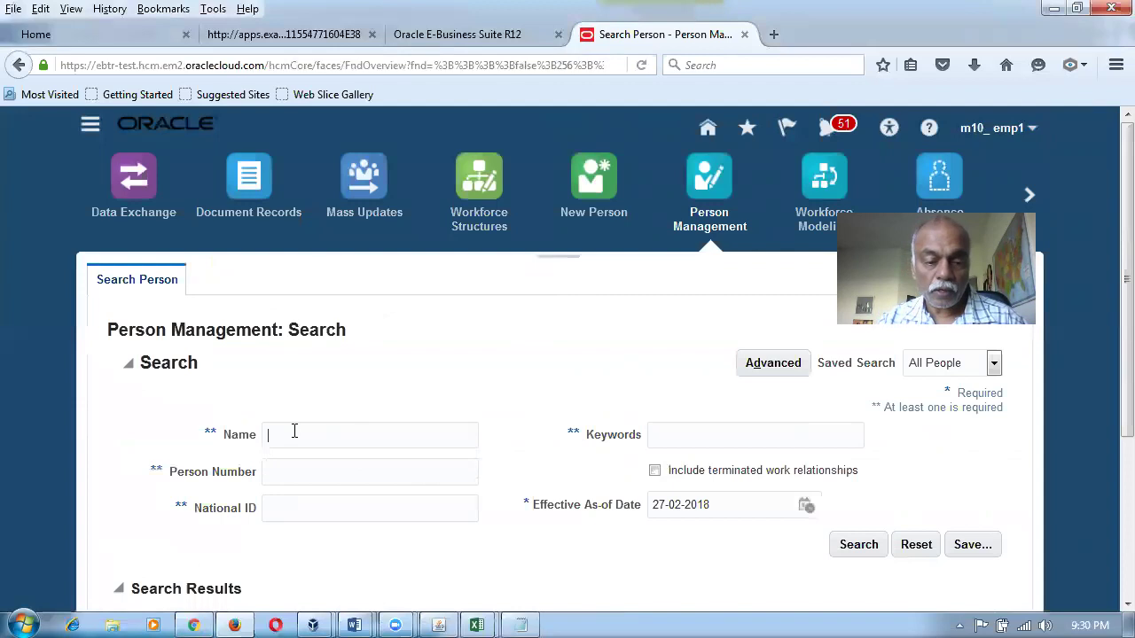
left_click(295, 432)
type("emp1, ")
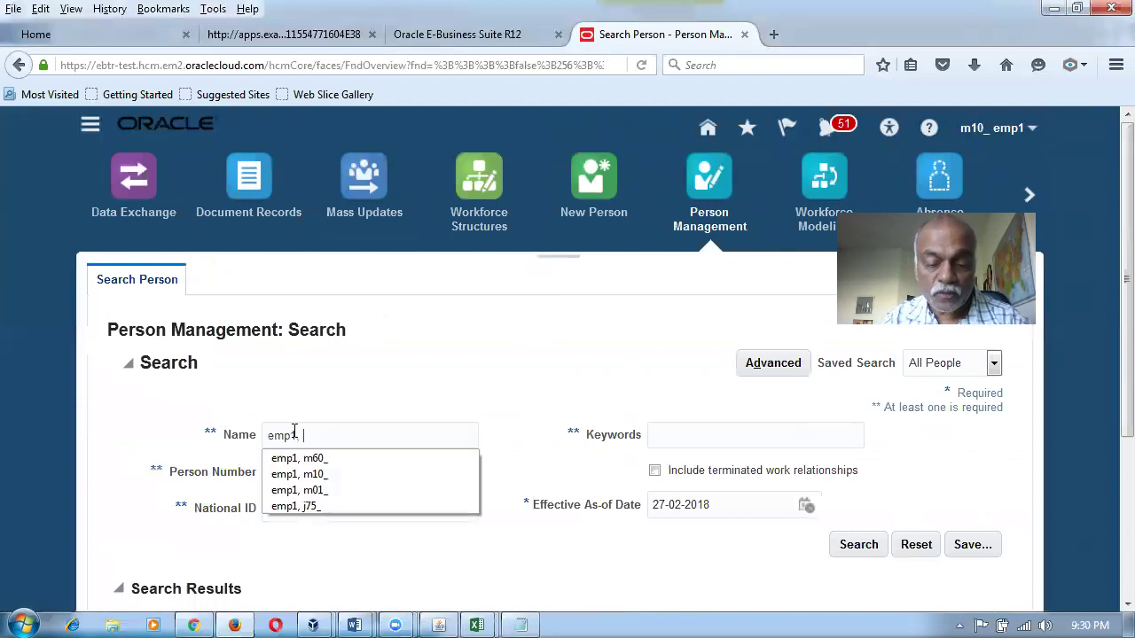
type("m10_")
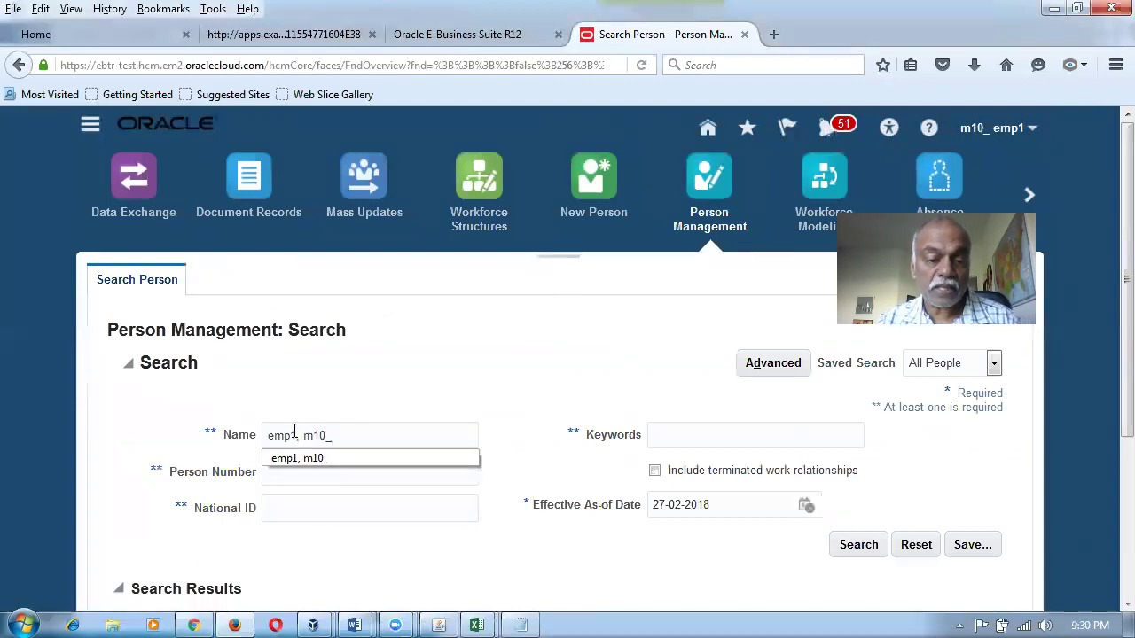
left_click(386, 459)
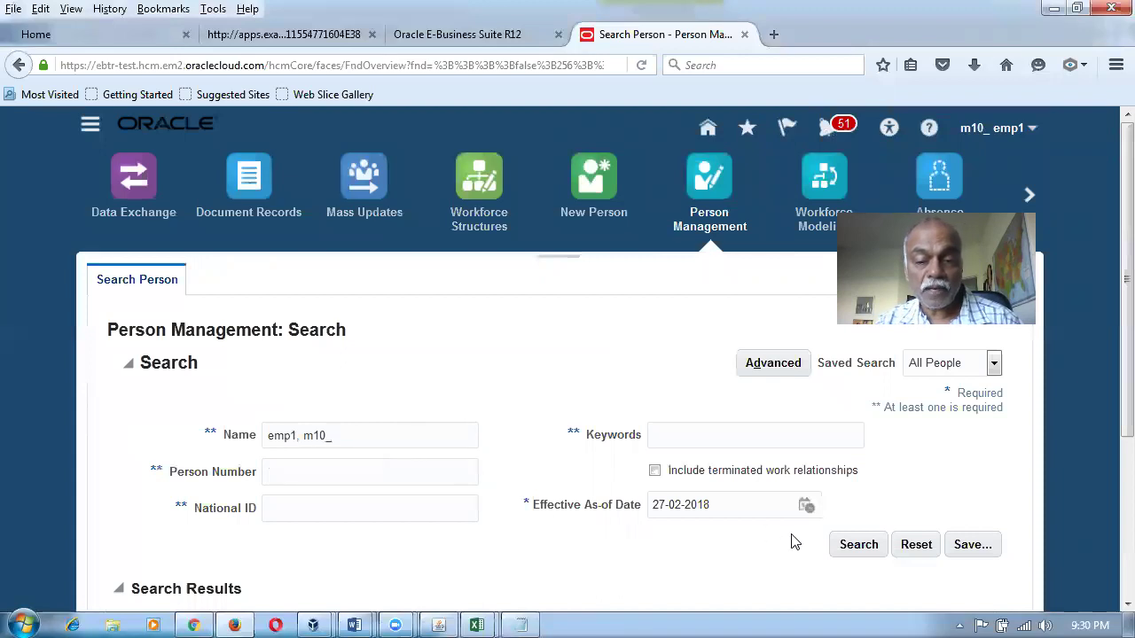
left_click(857, 544)
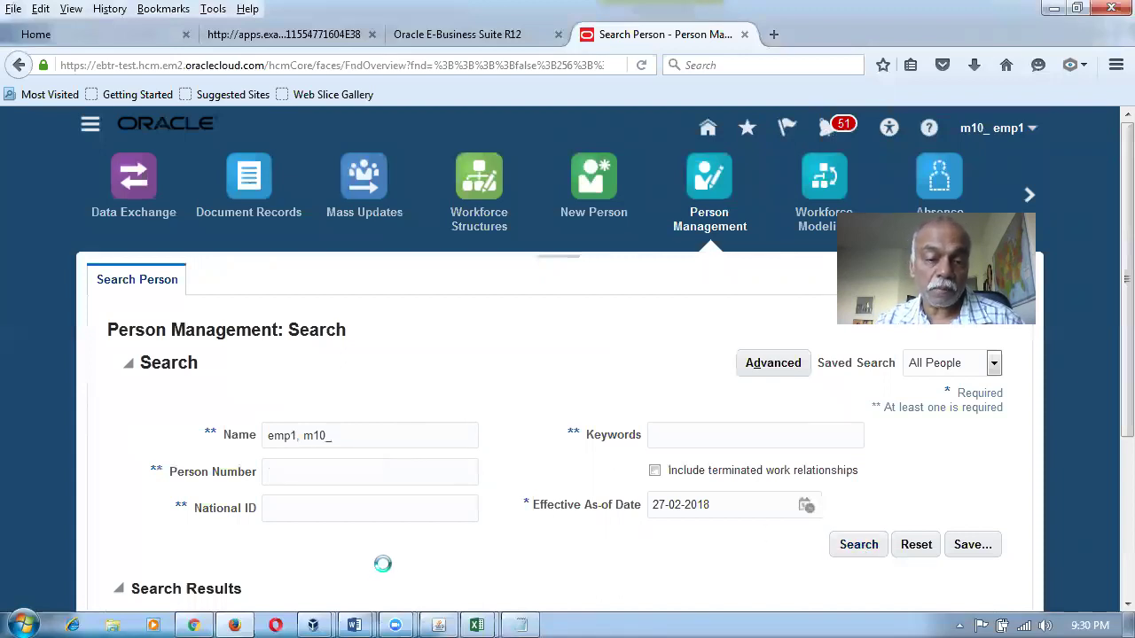
scroll(384, 571, "down", 5)
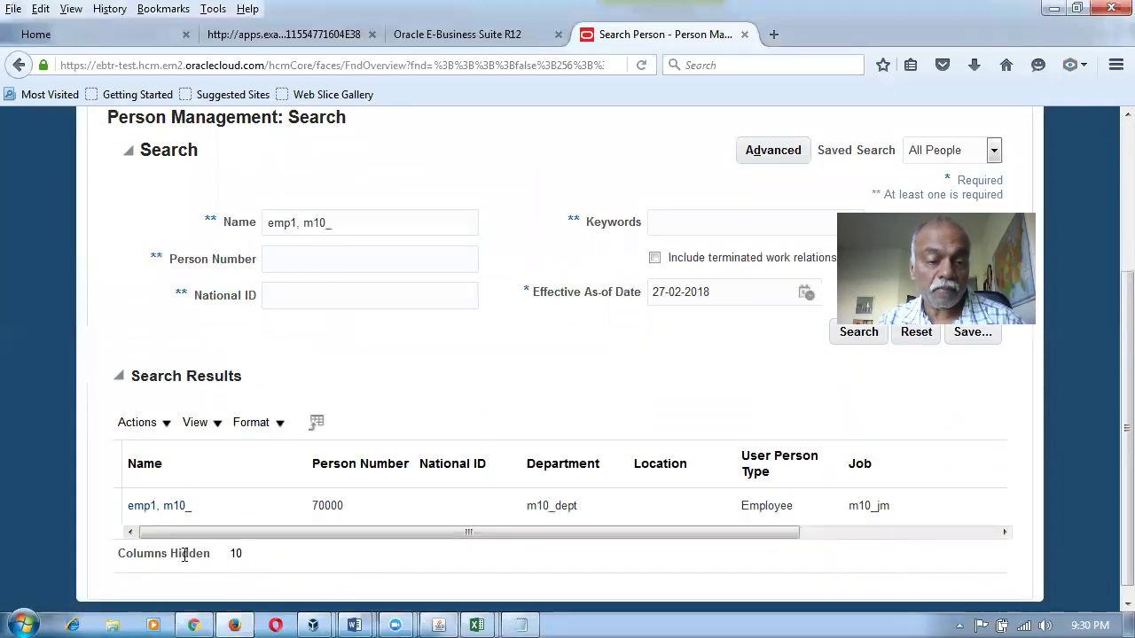
left_click(156, 506)
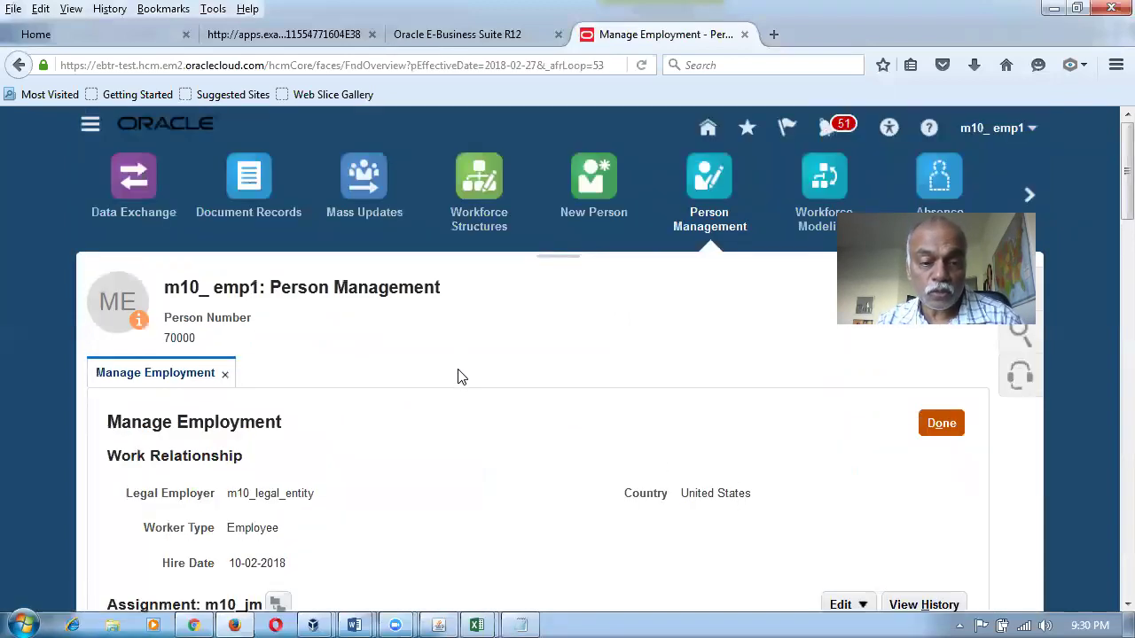
Scroll to Expenses Information showing 10-100-1007, then review rows 7–8 of the Word table.
scroll(458, 380, "down", 10)
scroll(457, 386, "down", 15)
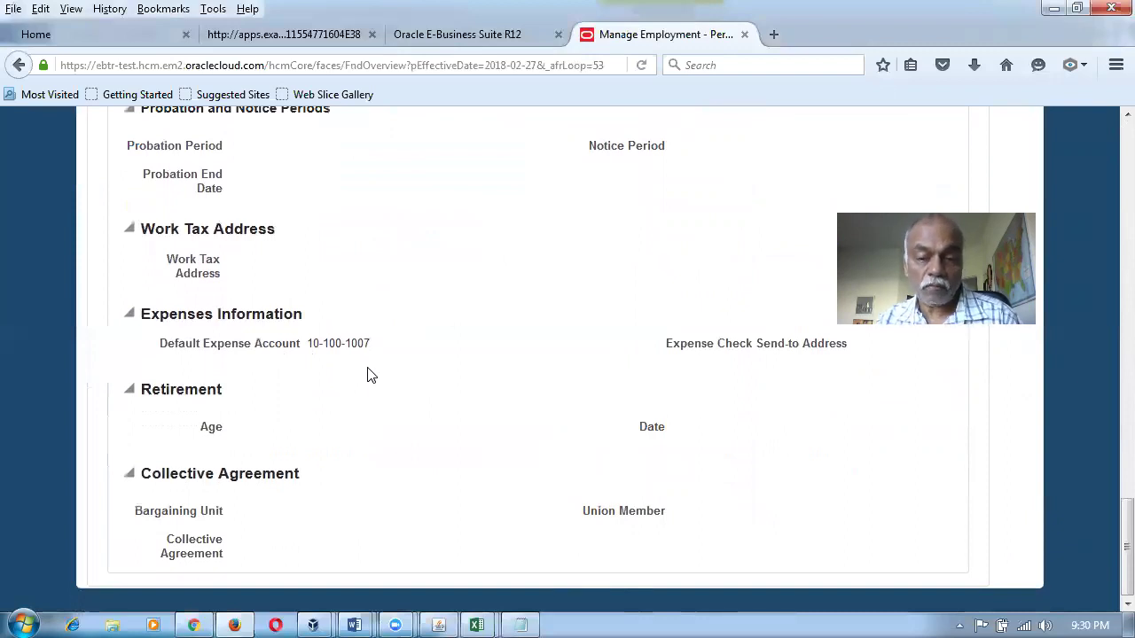
key("alt+Tab")
left_click(578, 505)
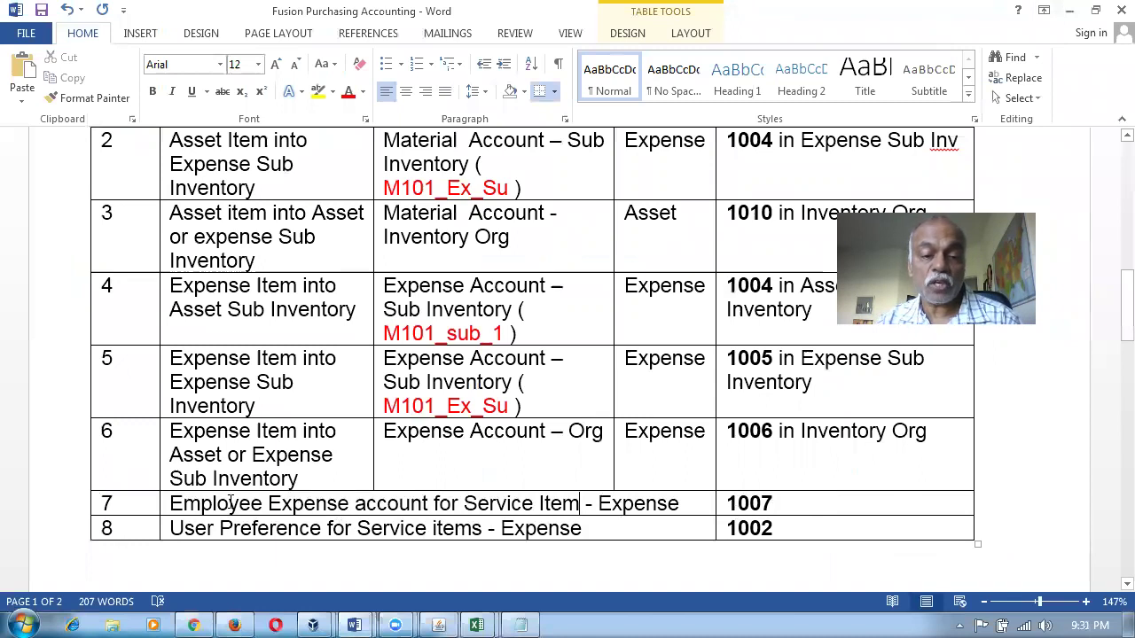
left_click_drag(244, 503, 517, 555)
left_click(517, 554)
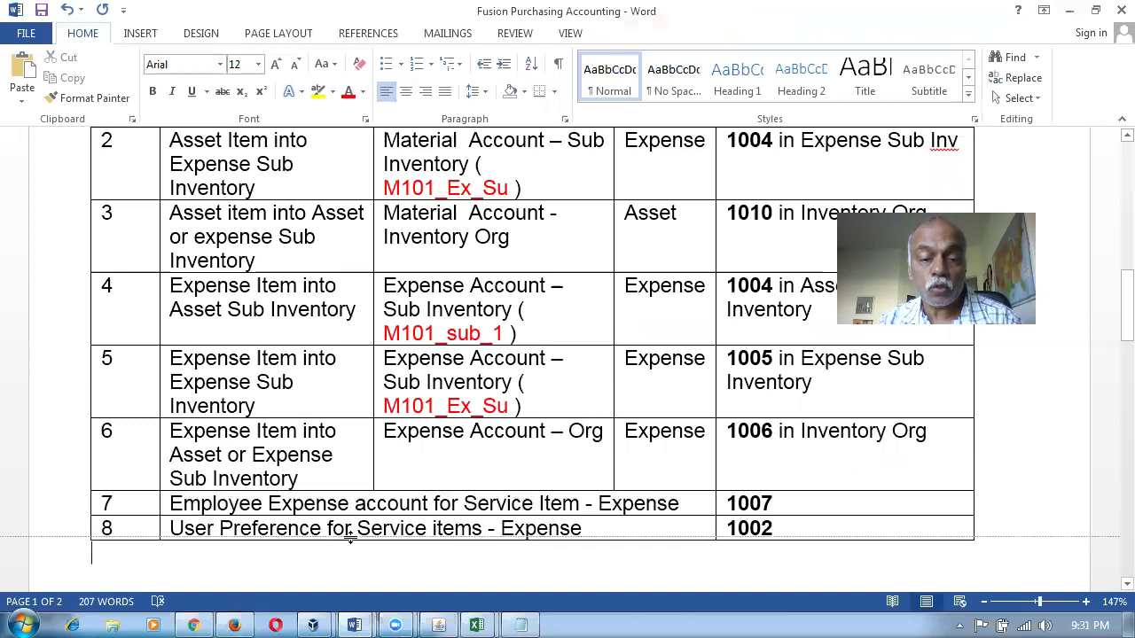
left_click_drag(342, 532, 513, 552)
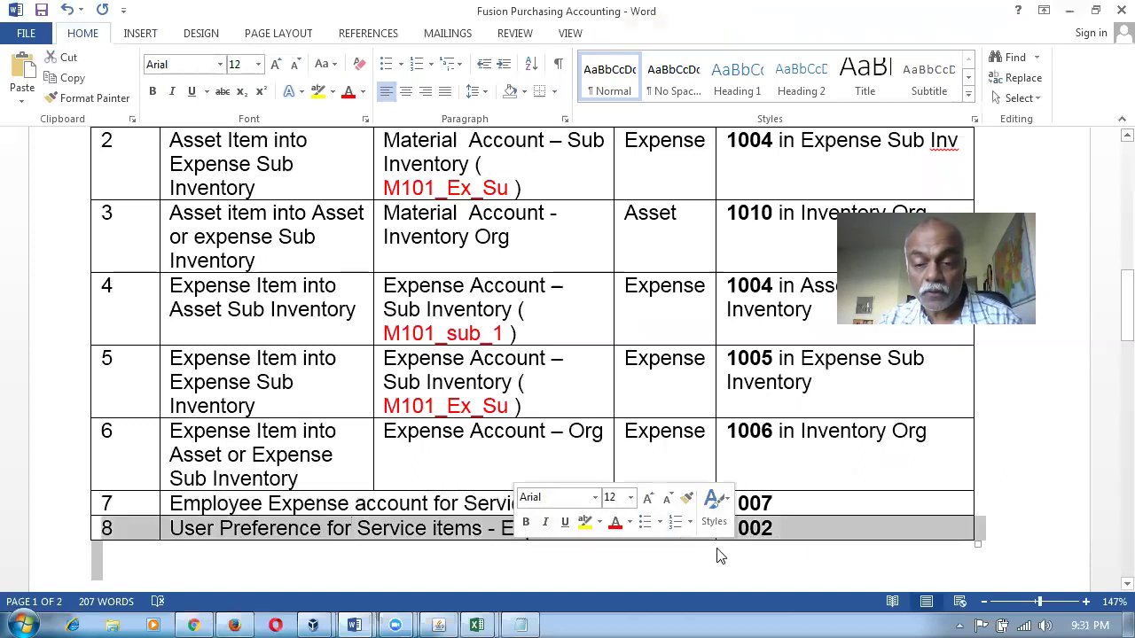
left_click(788, 535)
Confirm row 7's account 1007 in Word matches, then return to the employment record.
scroll(284, 464, "up", 12)
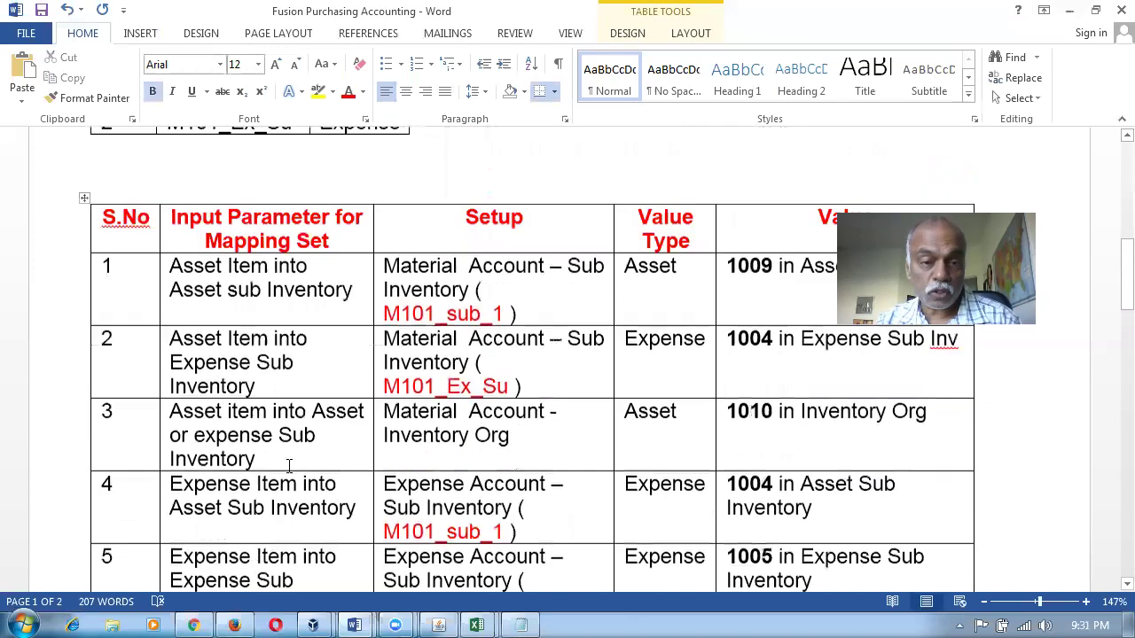
left_click(77, 289)
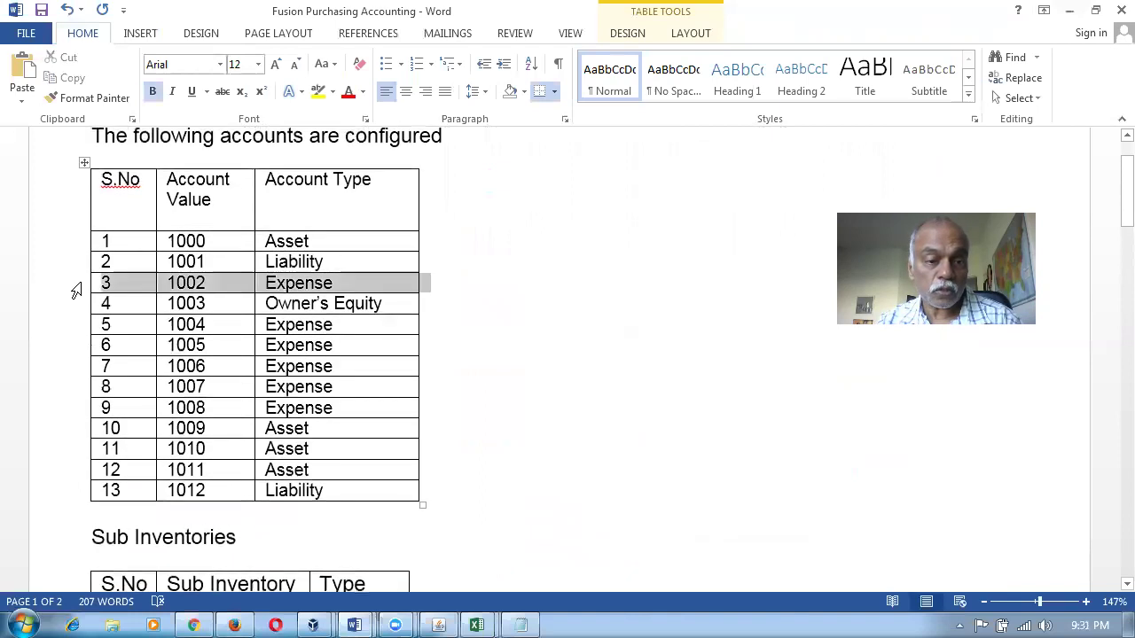
scroll(529, 463, "down", 5)
scroll(534, 468, "down", 6)
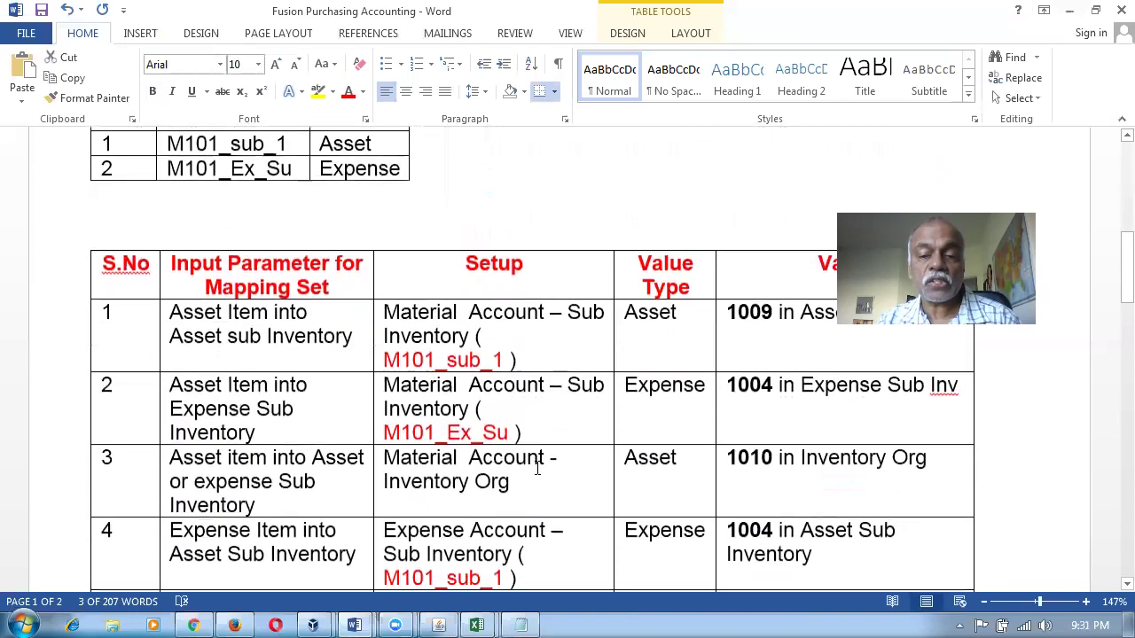
left_click(357, 530)
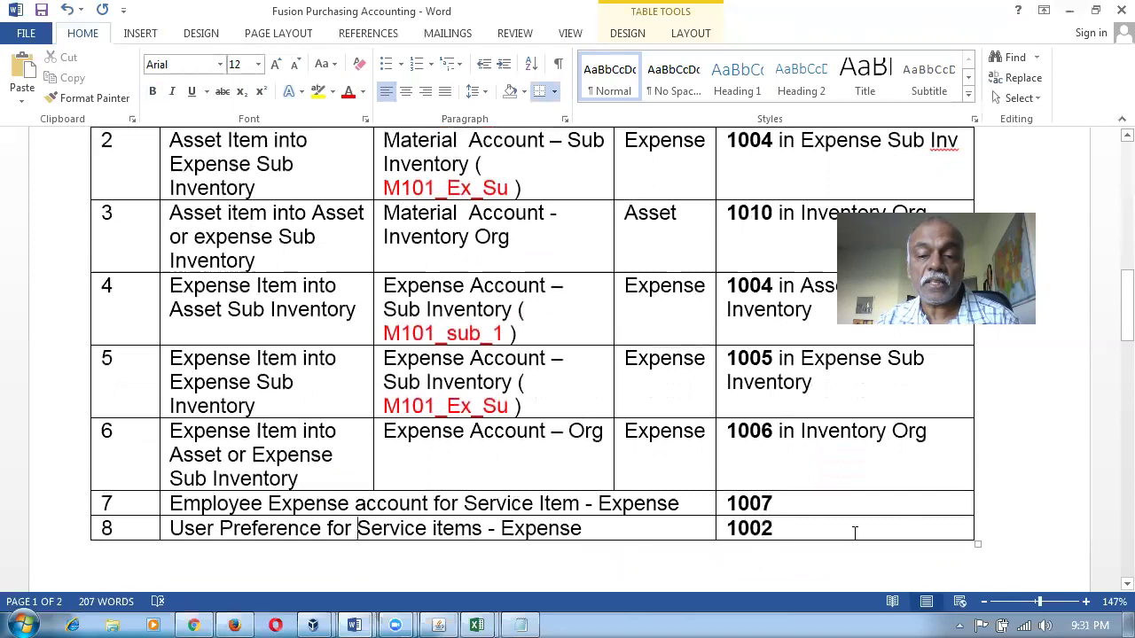
left_click(775, 505)
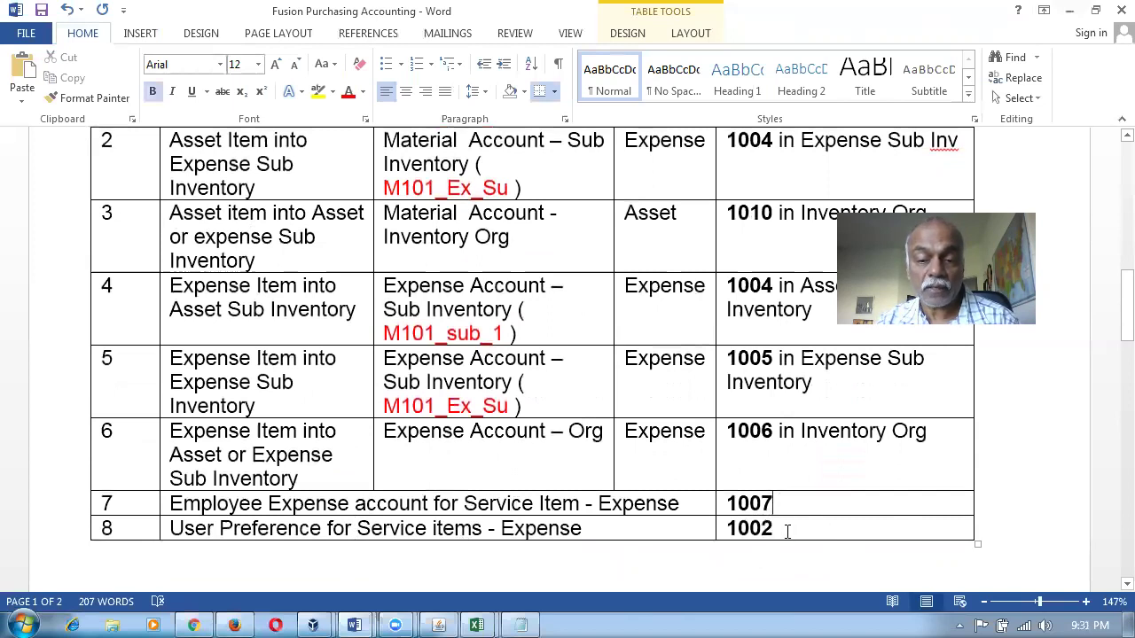
left_click_drag(786, 530, 703, 547)
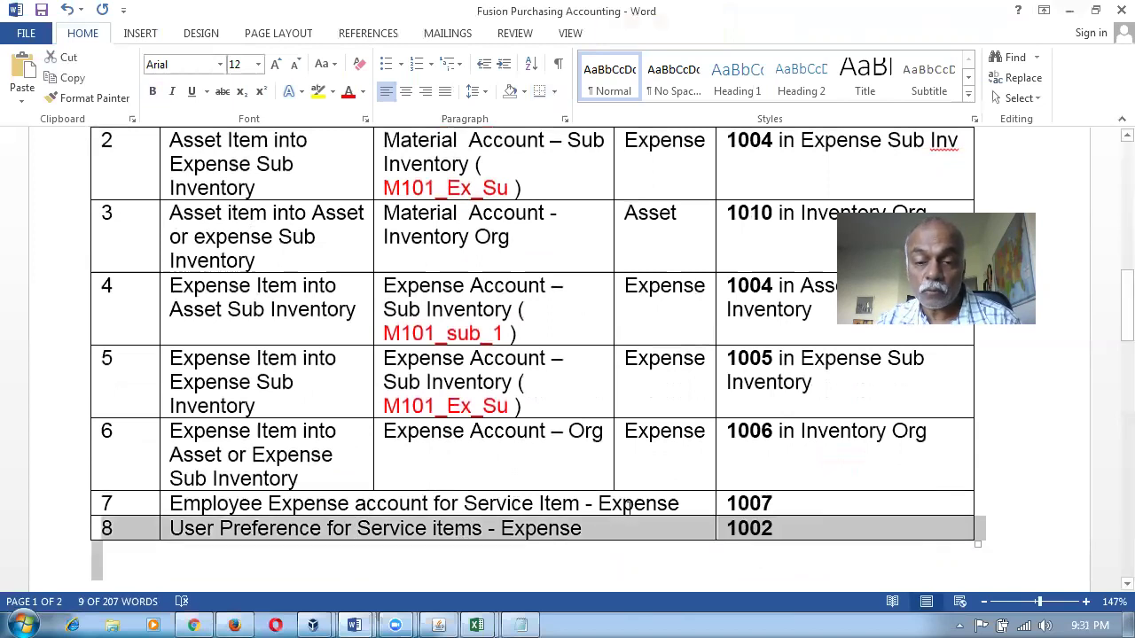
left_click(734, 561)
left_click(500, 564)
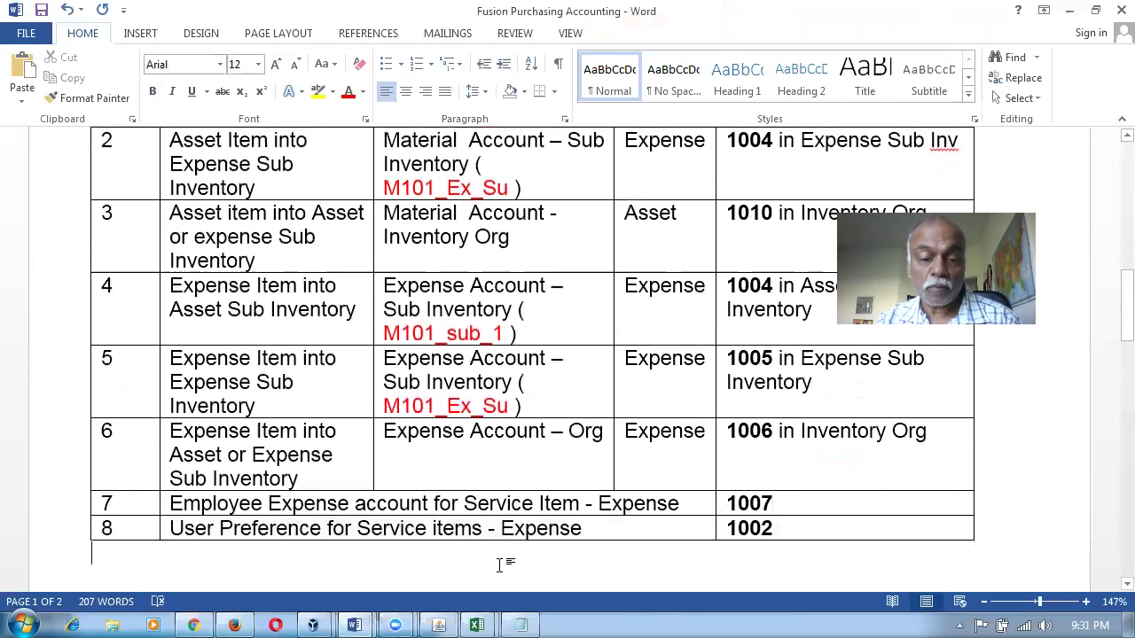
scroll(488, 570, "up", 3)
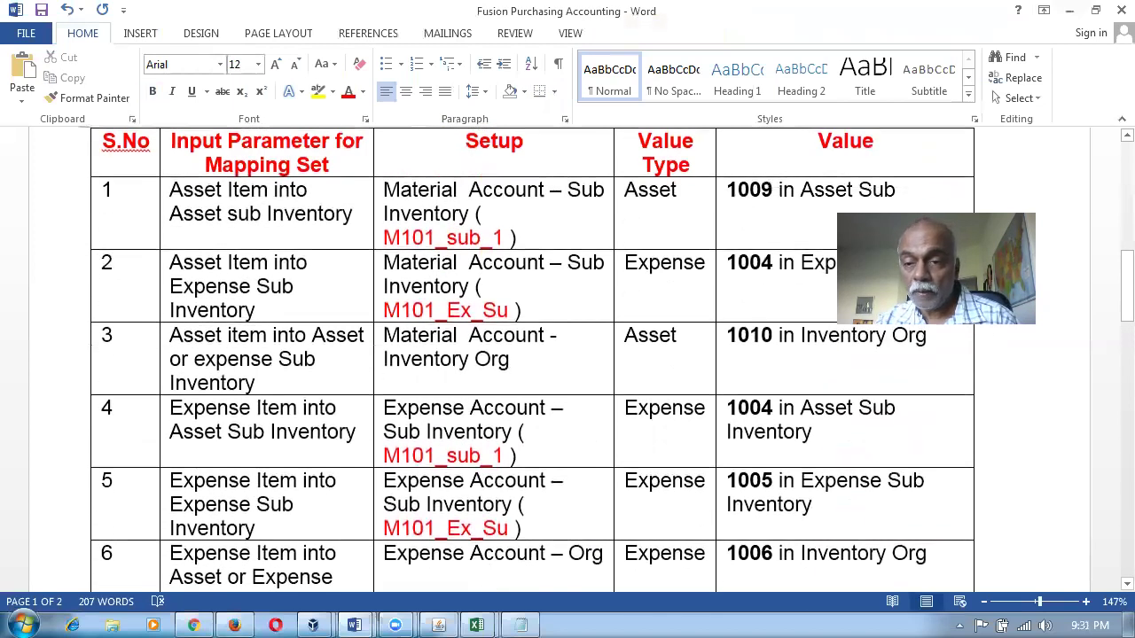
key("alt+Tab")
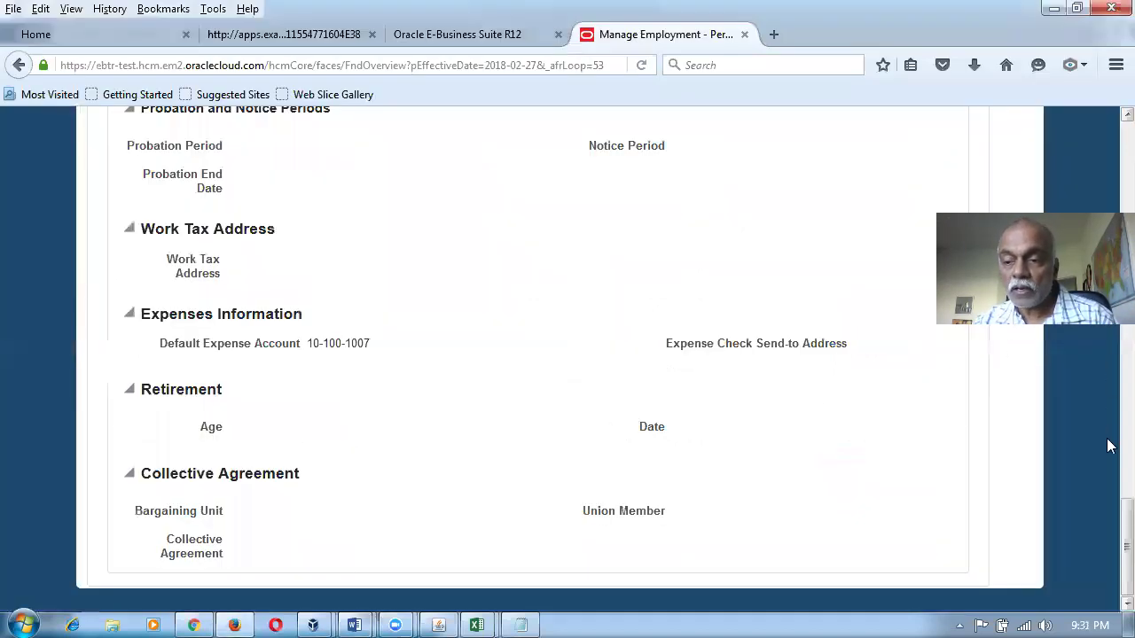
Go to the Oracle home page, leaving the employment record without saving.
left_click_drag(1126, 546, 1118, 84)
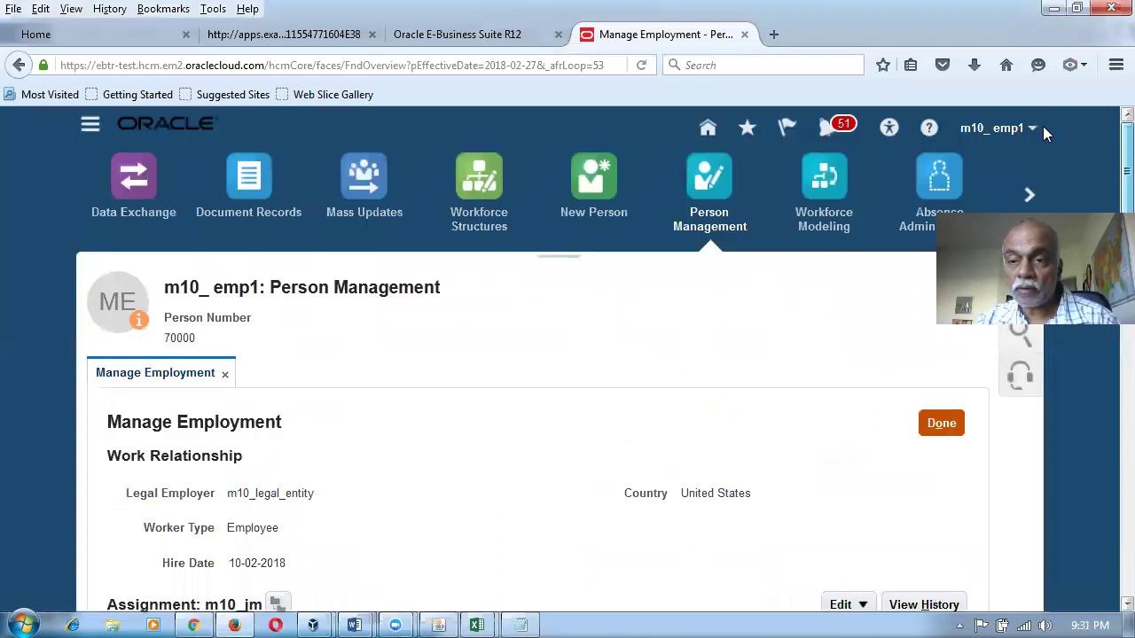
left_click(708, 129)
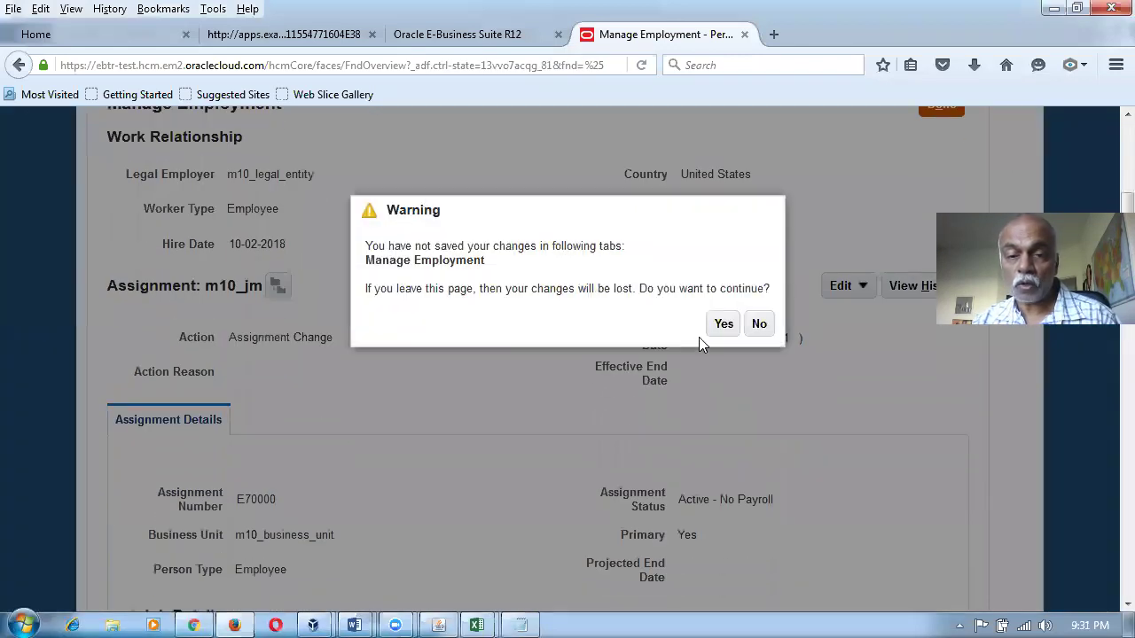
left_click(721, 325)
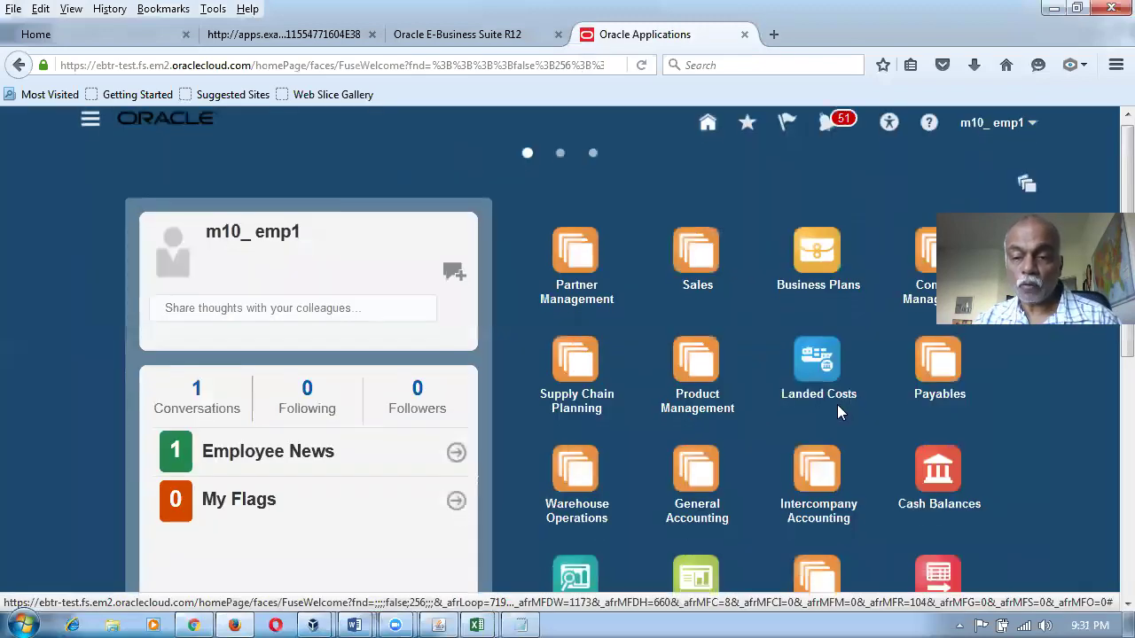
Open Purchase Requisitions from the Procurement group on the springboard.
scroll(837, 405, "down", 5)
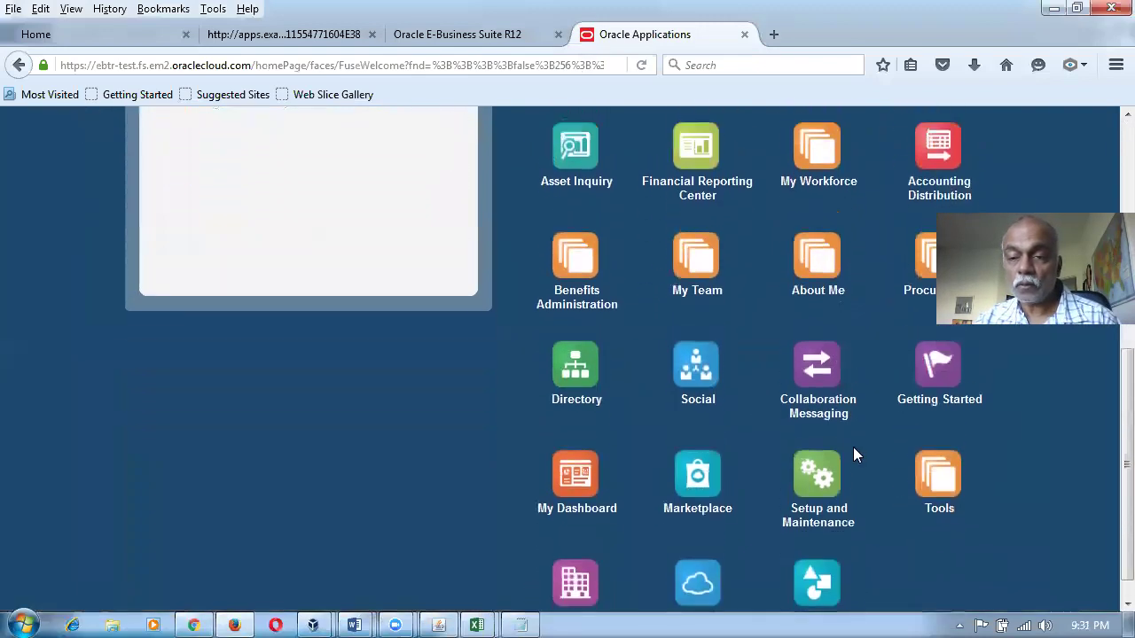
scroll(853, 455, "up", 1)
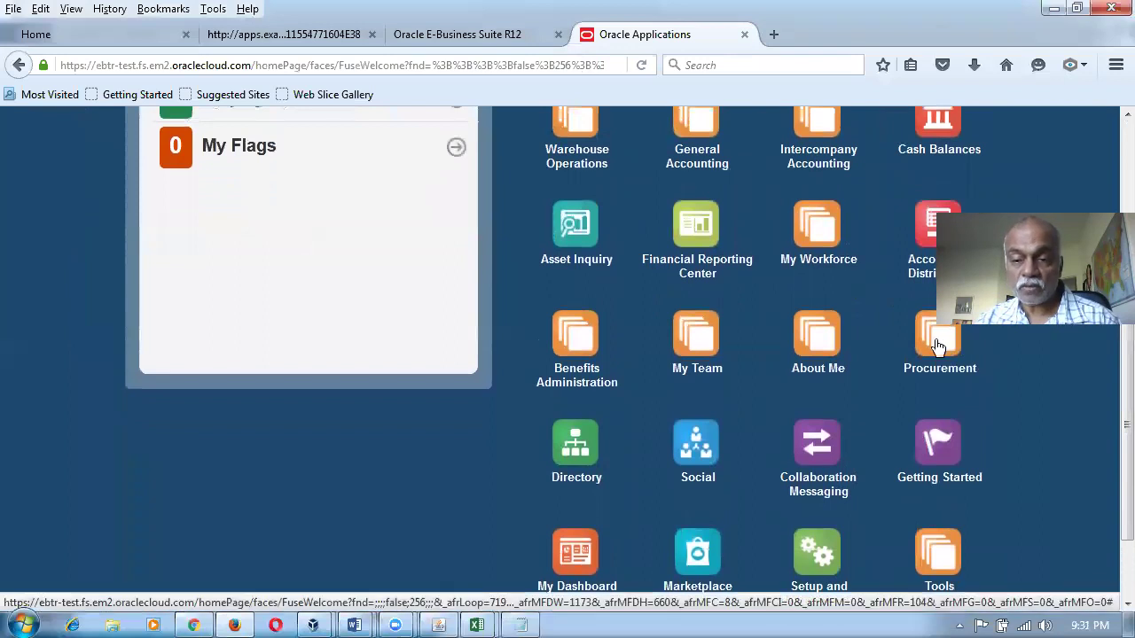
left_click(938, 346)
left_click(929, 466)
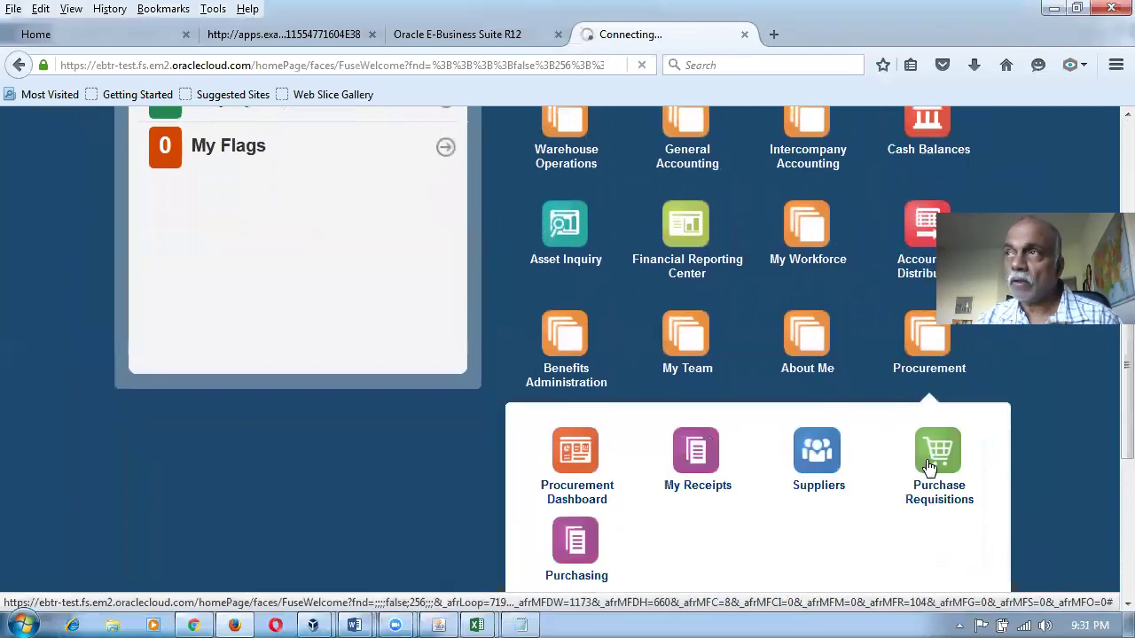
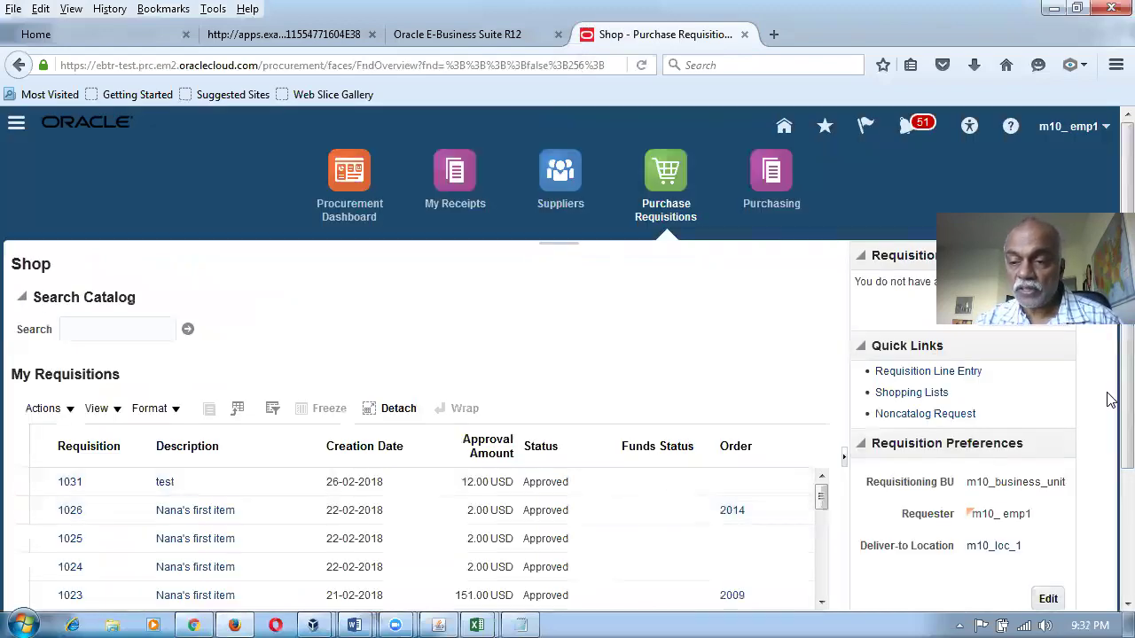
Set the requisition preferences' default subinventory to M101_sub_1 and save them.
scroll(1108, 399, "down", 2)
left_click(1048, 535)
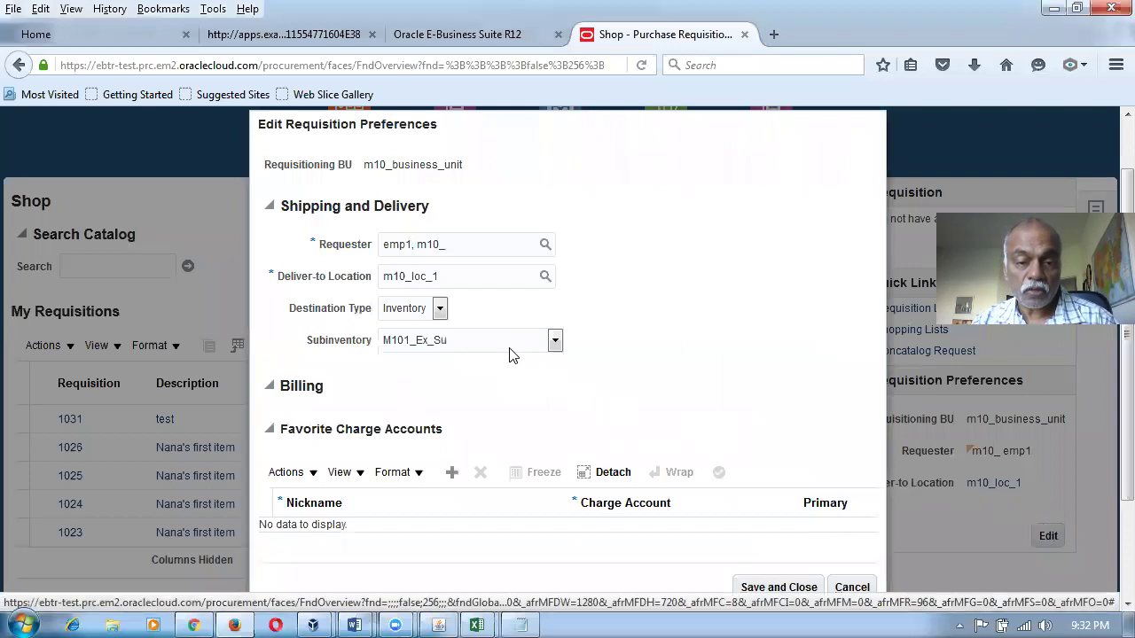
left_click(509, 347)
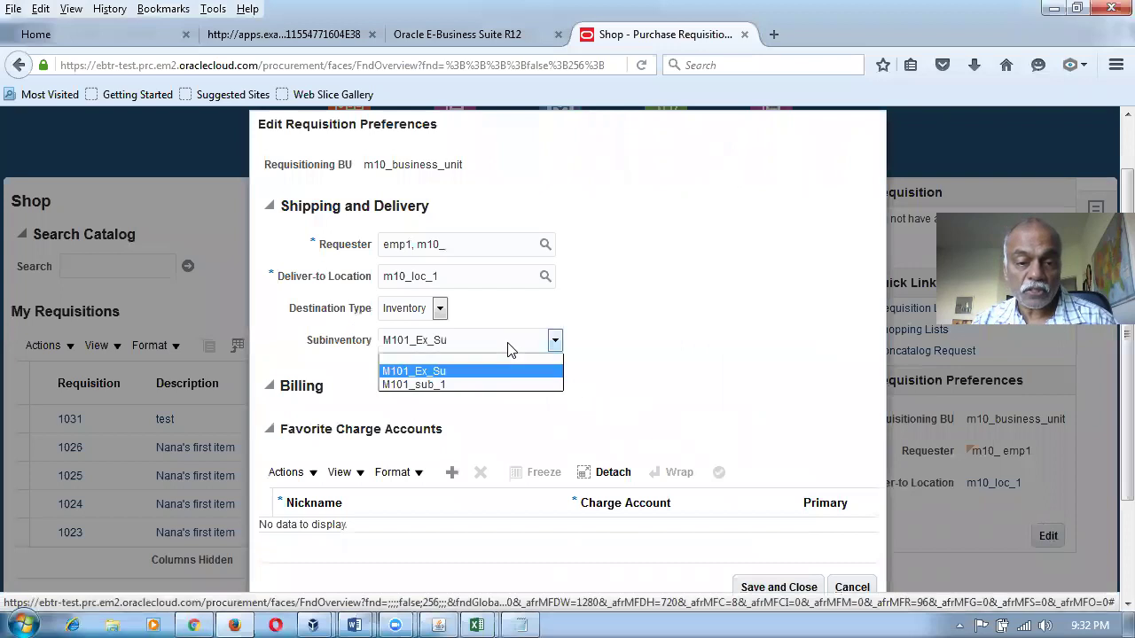
left_click(475, 383)
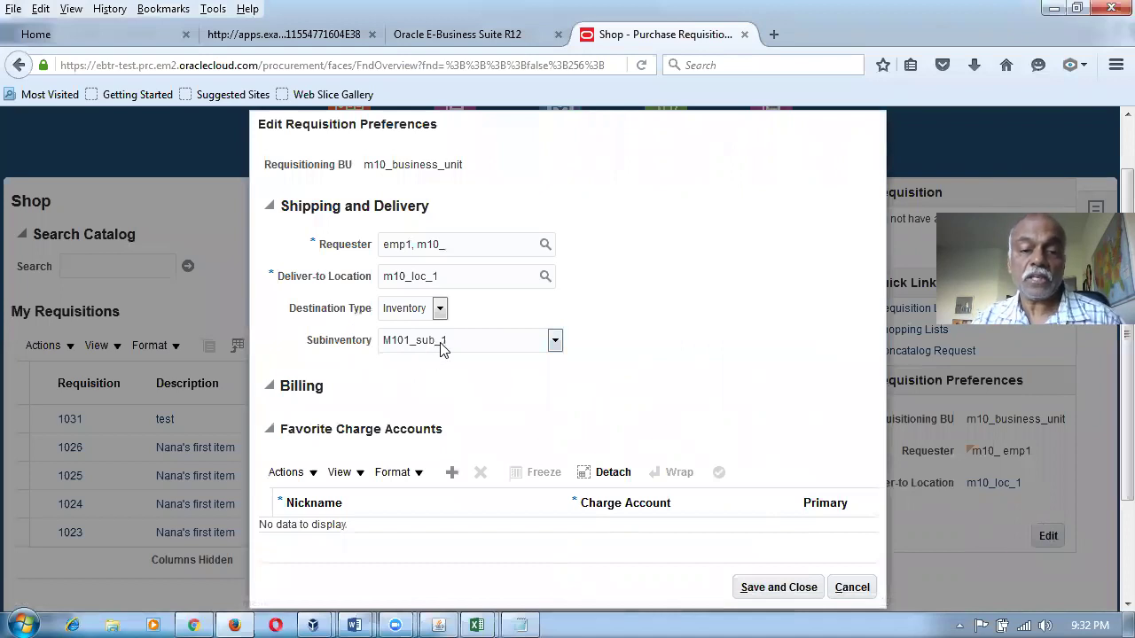
left_click(785, 588)
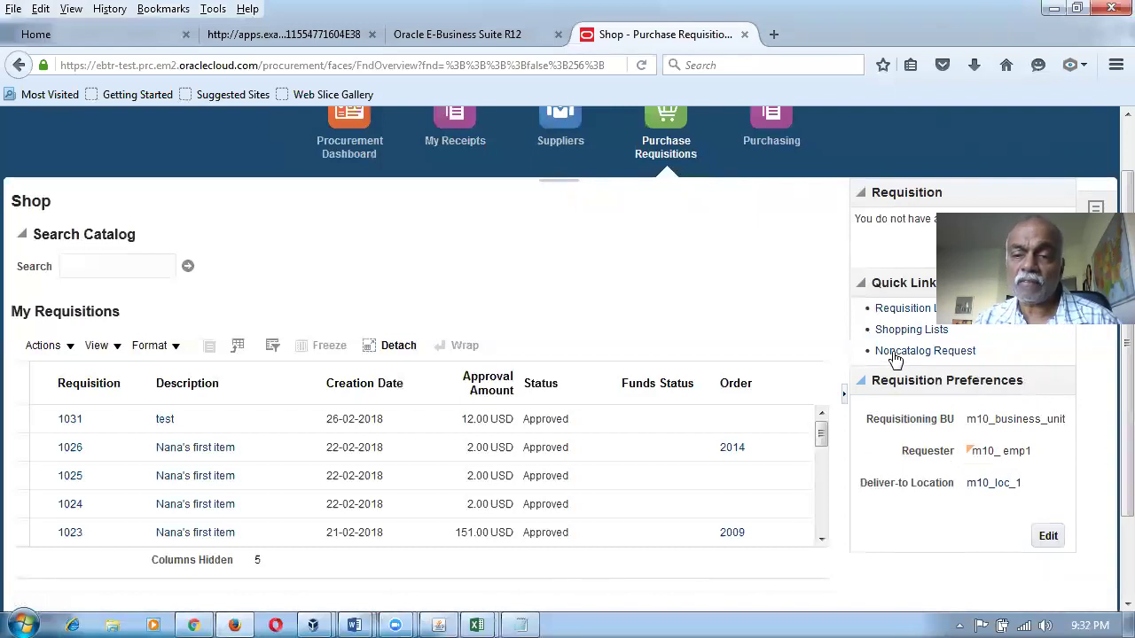
Enter a new requisition line for item m10_item1 with quantity 10.
scroll(919, 320, "up", 1)
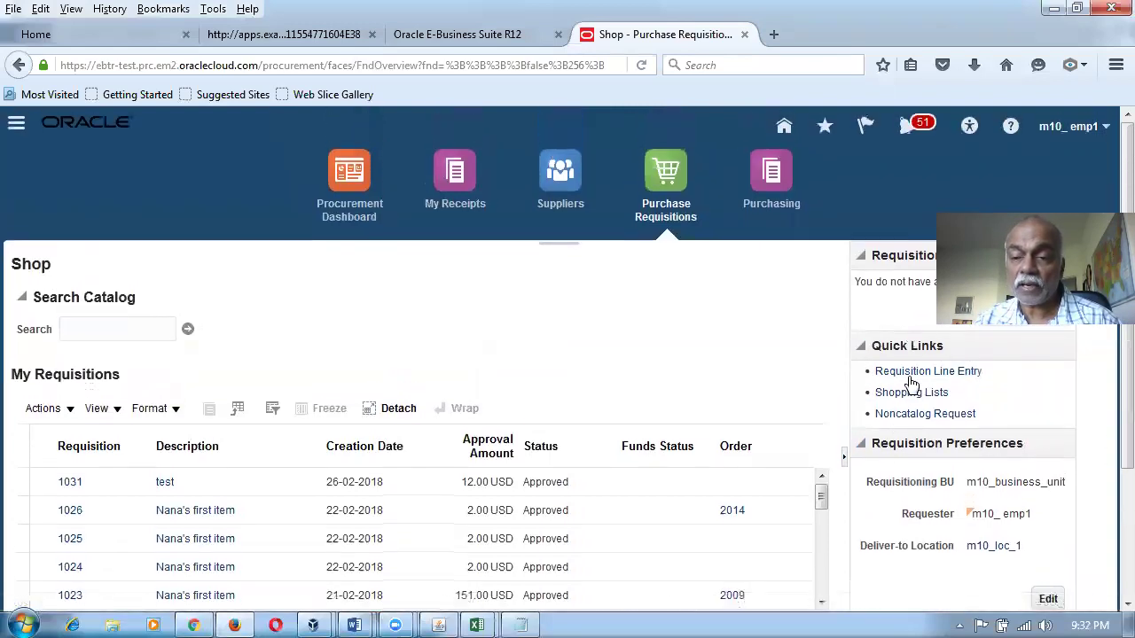
left_click(914, 372)
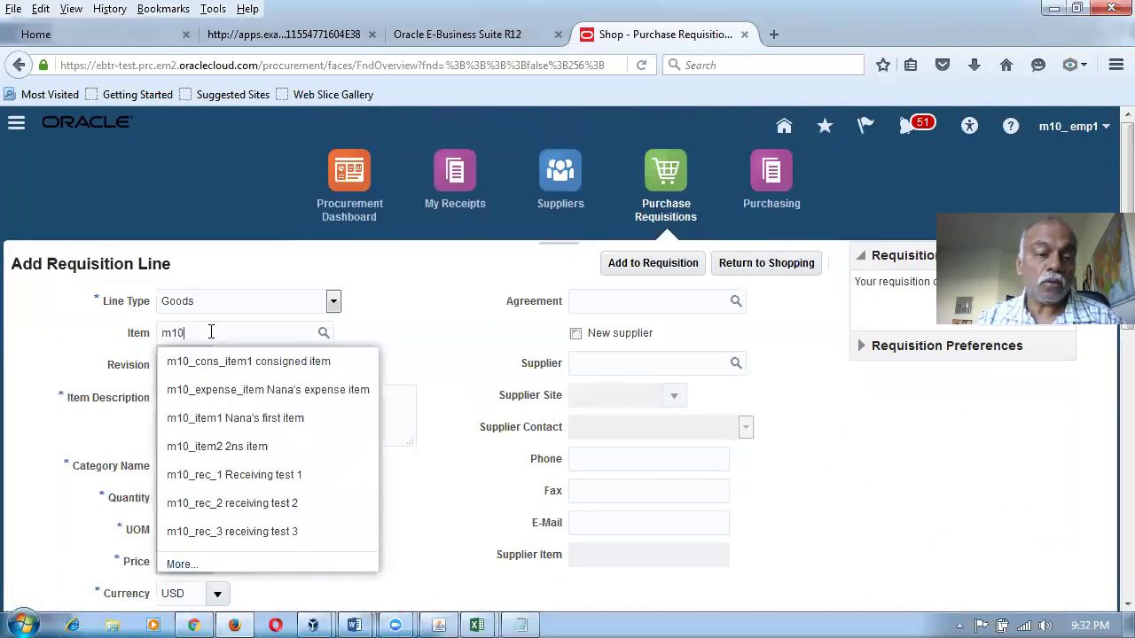
left_click(221, 429)
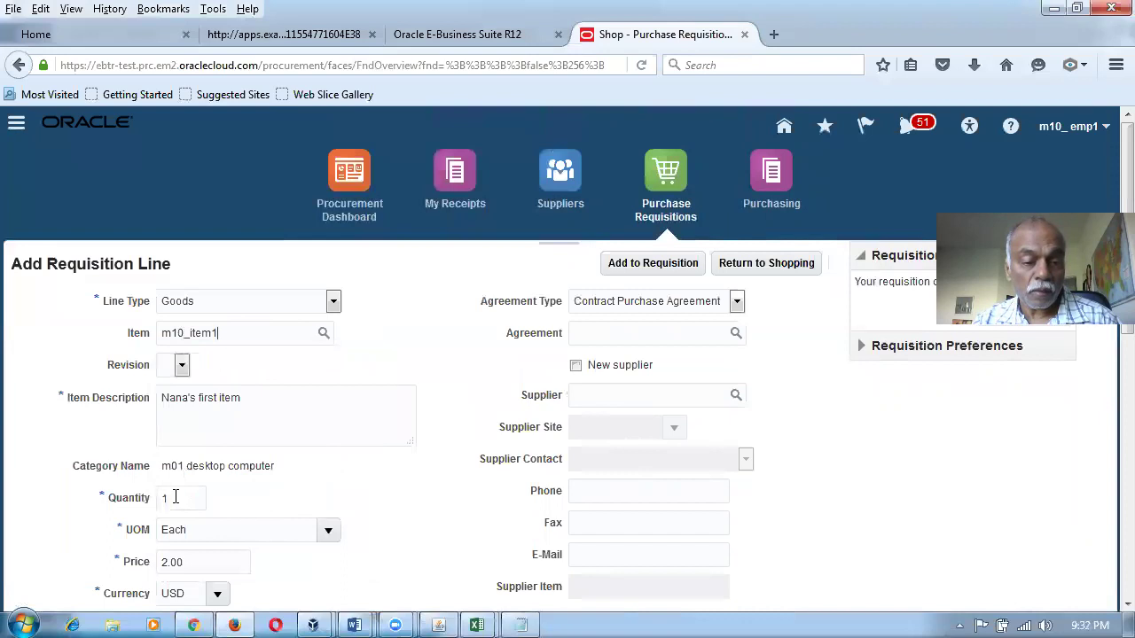
left_click(138, 504)
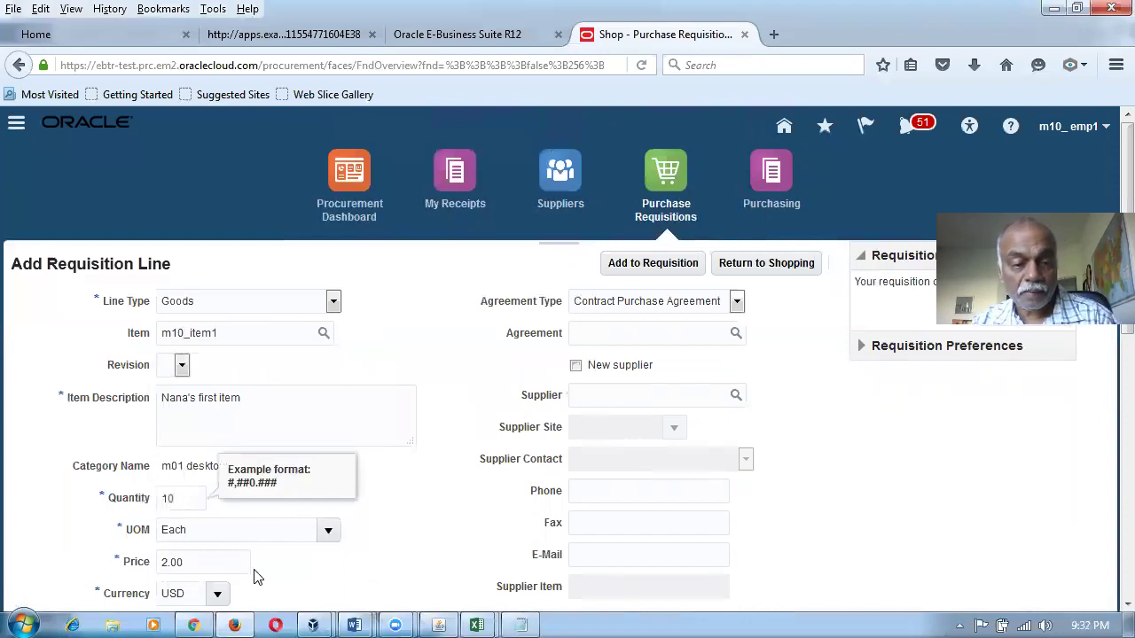
type("0")
key("Tab")
Check the line's billing charge account 10-100-1004, then switch to the Word mapping table.
left_click_drag(809, 527, 857, 539)
scroll(851, 543, "down", 1)
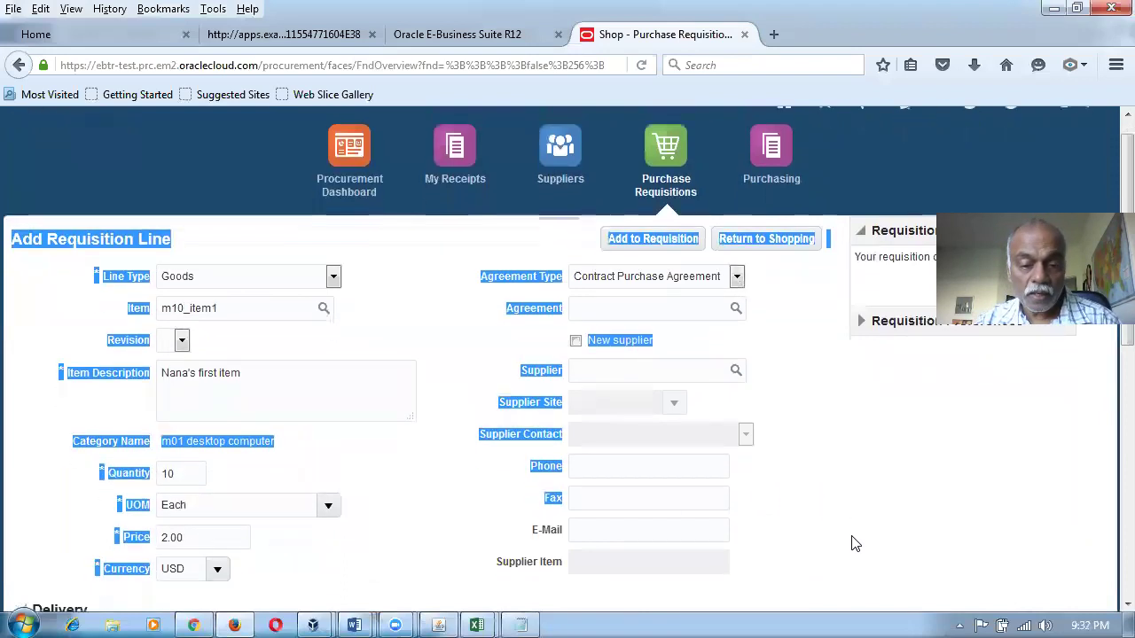
scroll(854, 532, "down", 3)
left_click(947, 486)
scroll(945, 490, "down", 5)
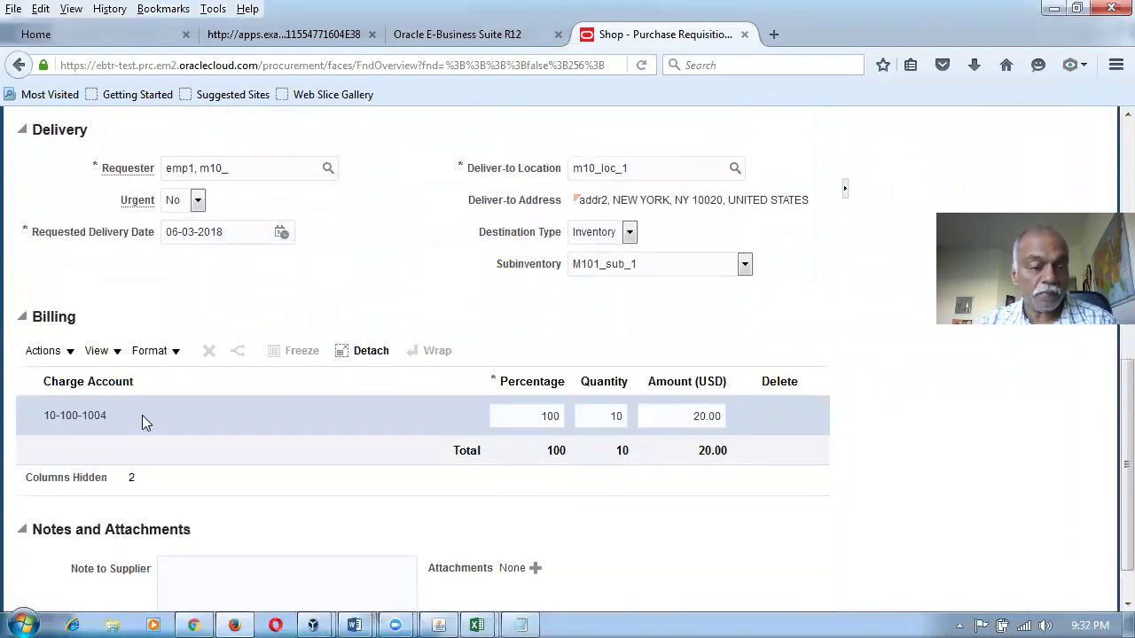
key("alt+Tab")
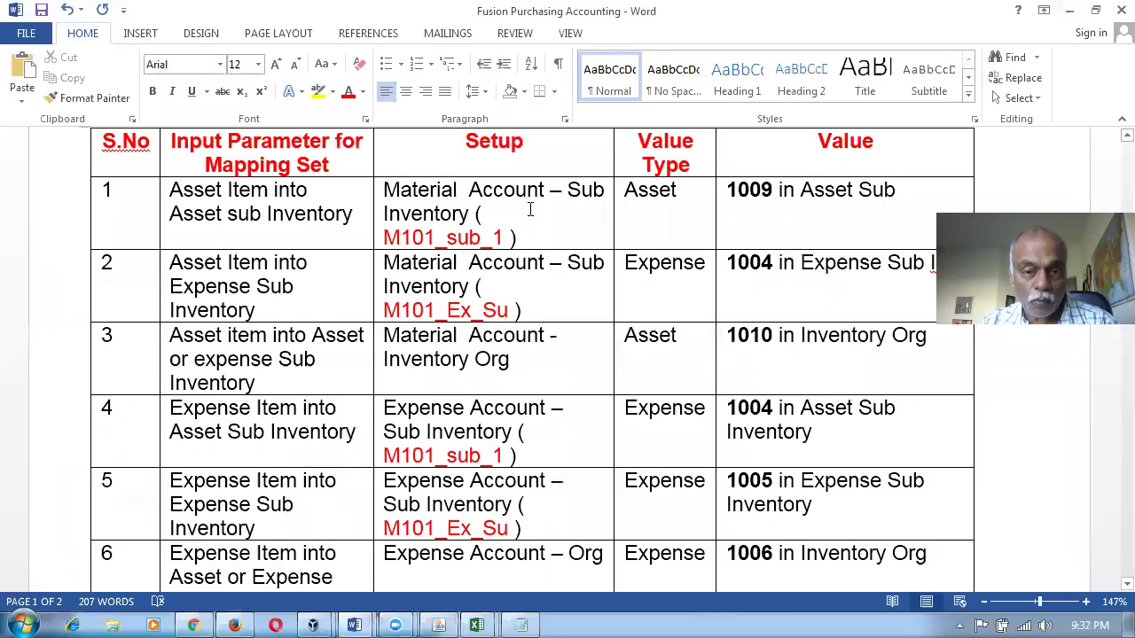
Highlight the '1009 in Asset Sub' value in the mapping table, then return to Oracle.
left_click_drag(820, 193, 724, 193)
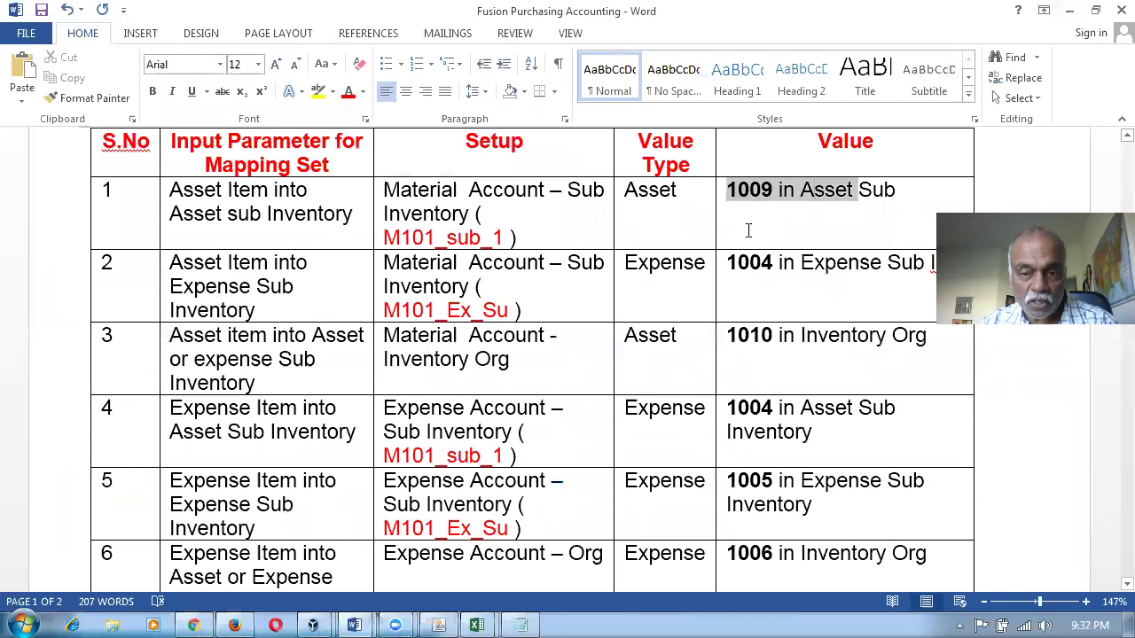
left_click(788, 272)
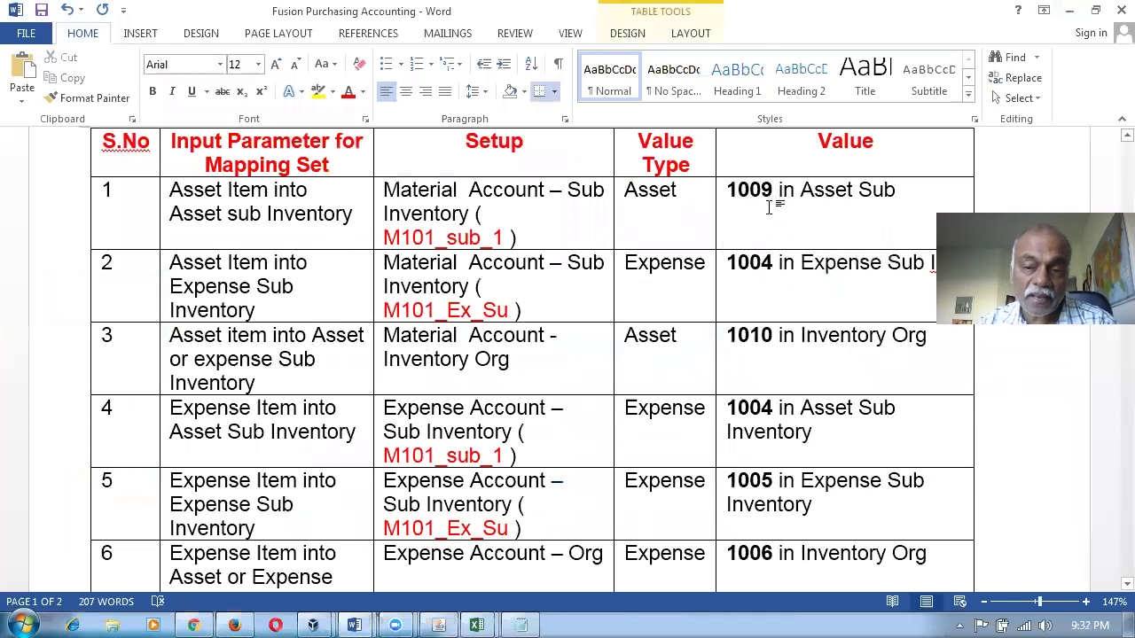
key("alt+Tab")
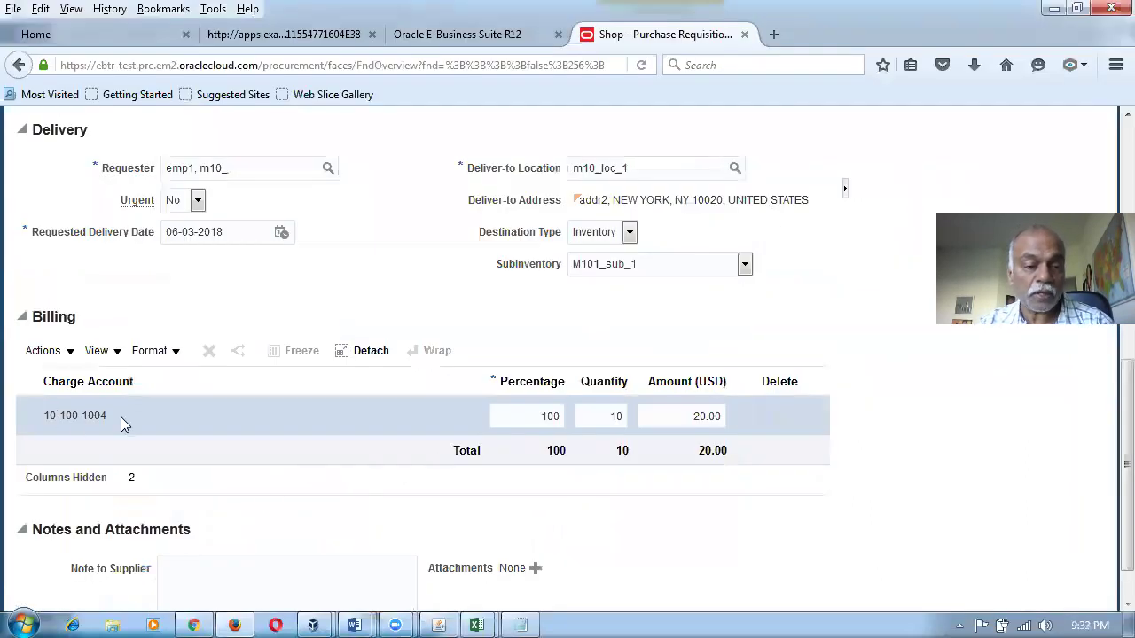
Add the line to requisition 1032 and check its 10-100-1009 billing account against Word.
scroll(417, 406, "up", 10)
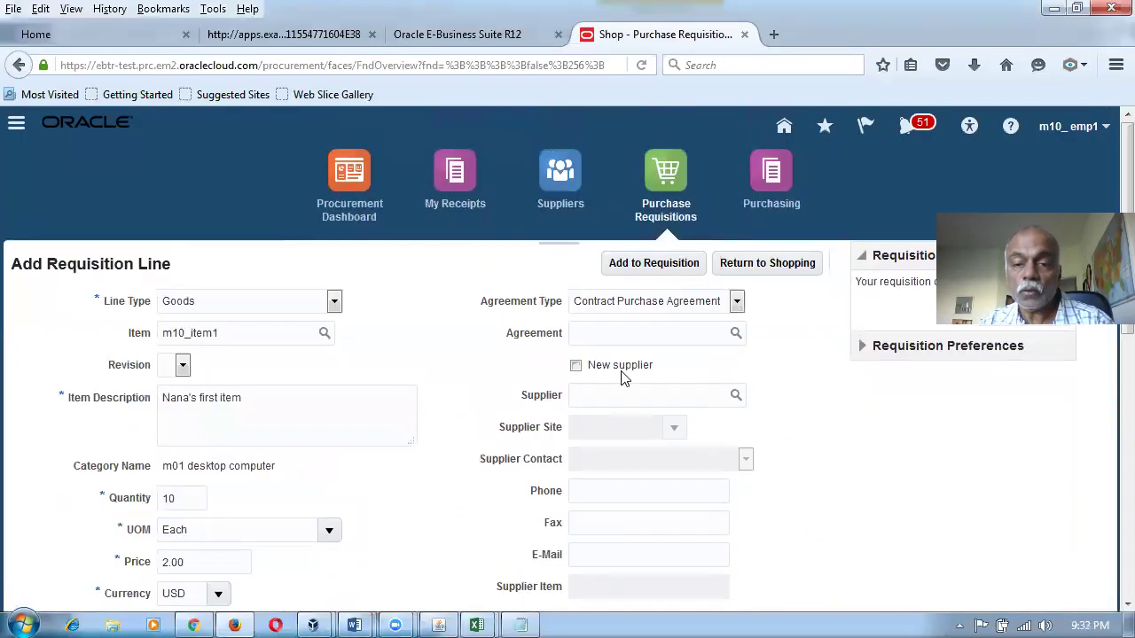
left_click(643, 271)
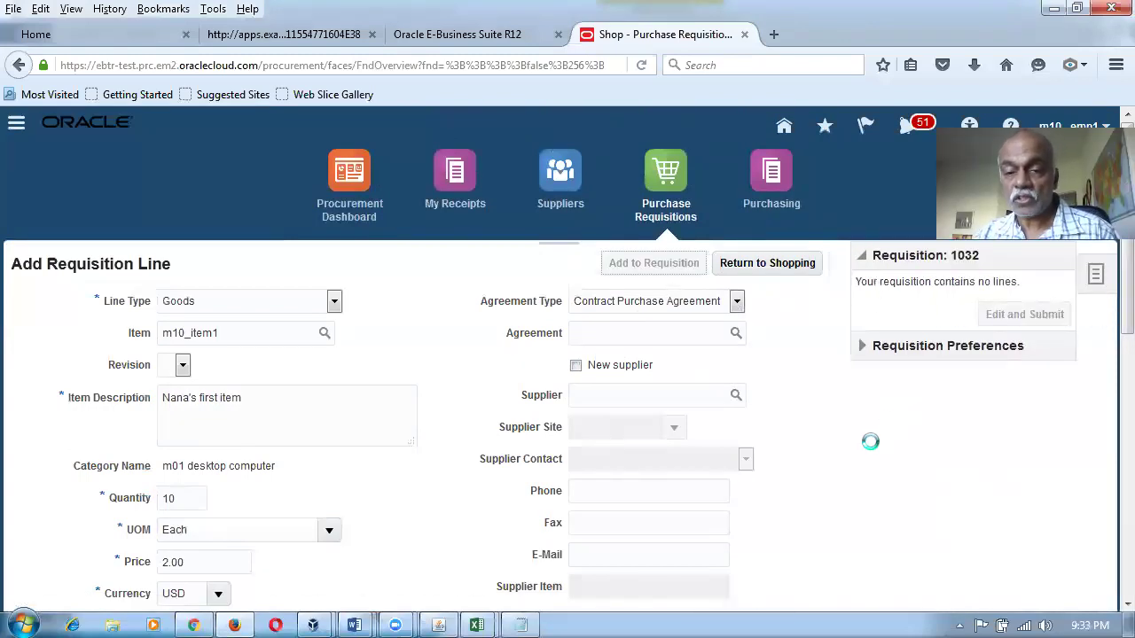
left_click(1021, 382)
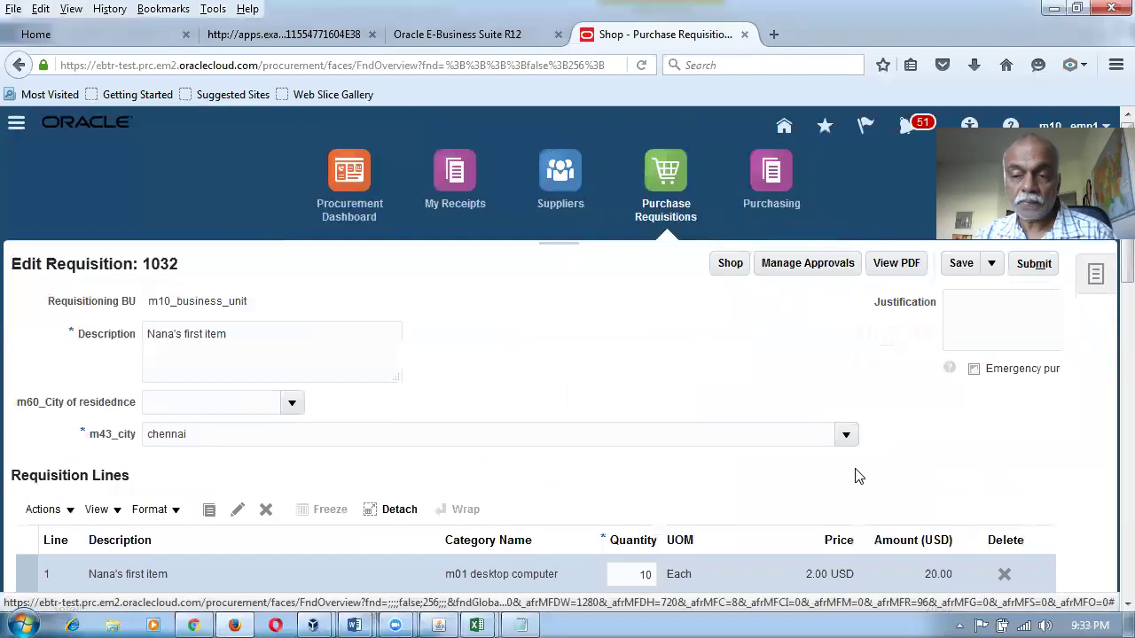
scroll(853, 474, "down", 5)
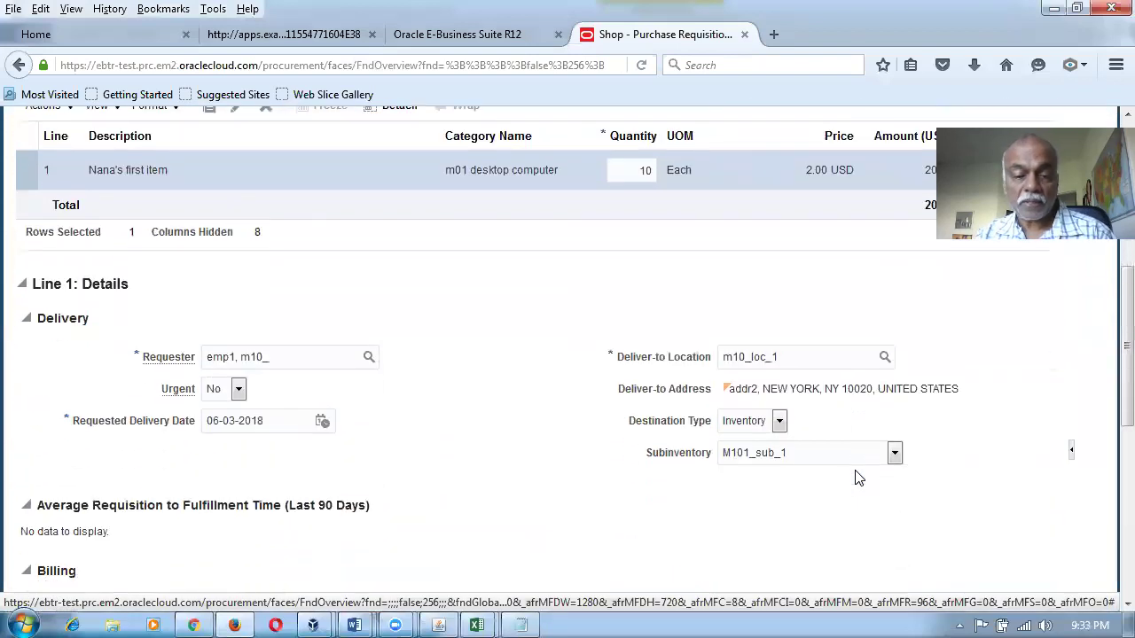
scroll(857, 477, "down", 3)
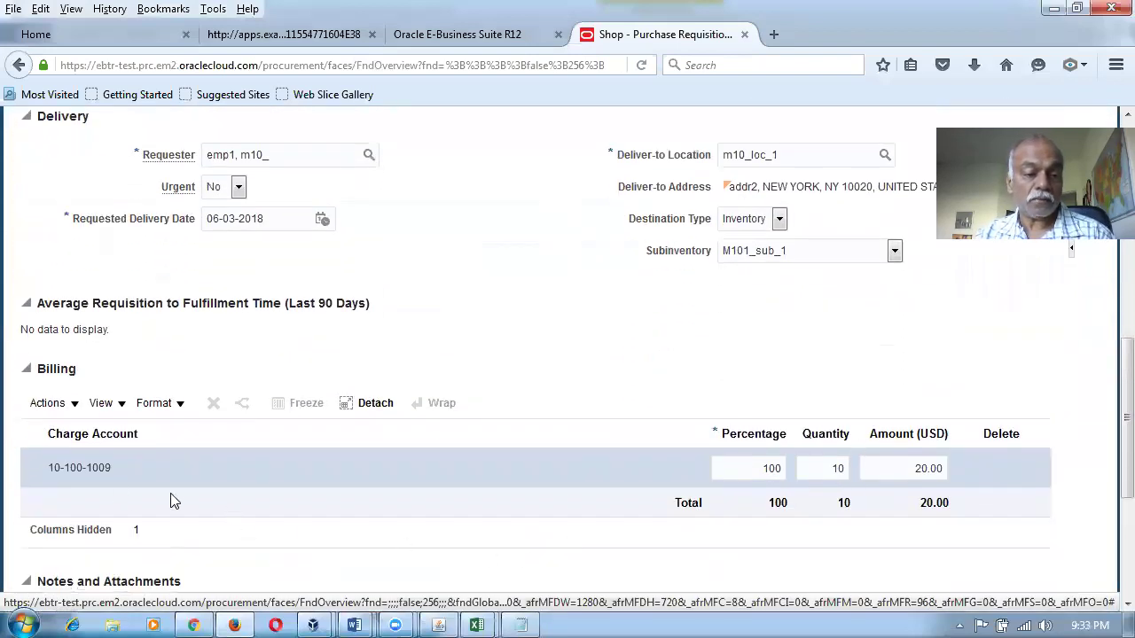
key("alt+Tab")
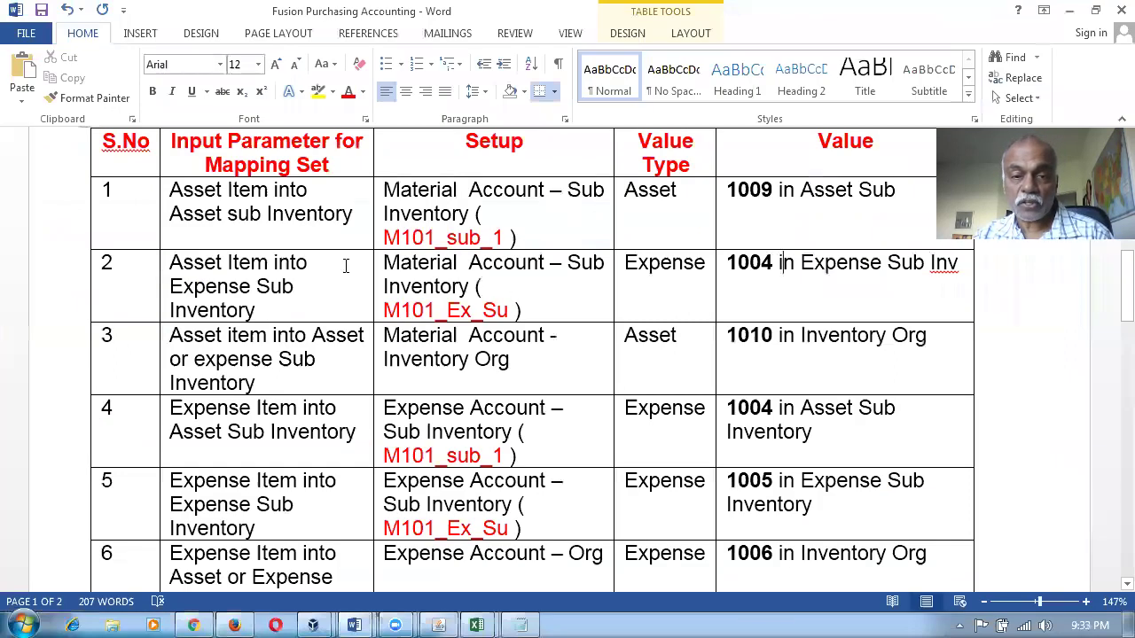
Highlight rows 1 and 2 of the Word mapping table, then return to requisition 1032.
left_click_drag(264, 210, 817, 194)
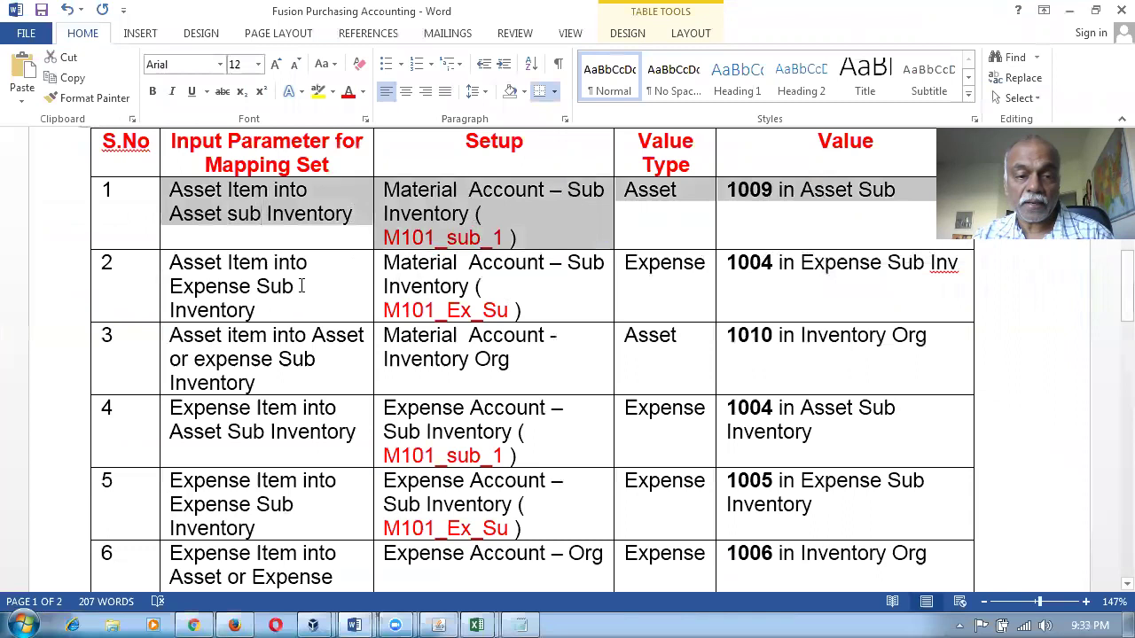
left_click_drag(302, 286, 480, 280)
left_click_drag(611, 280, 759, 268)
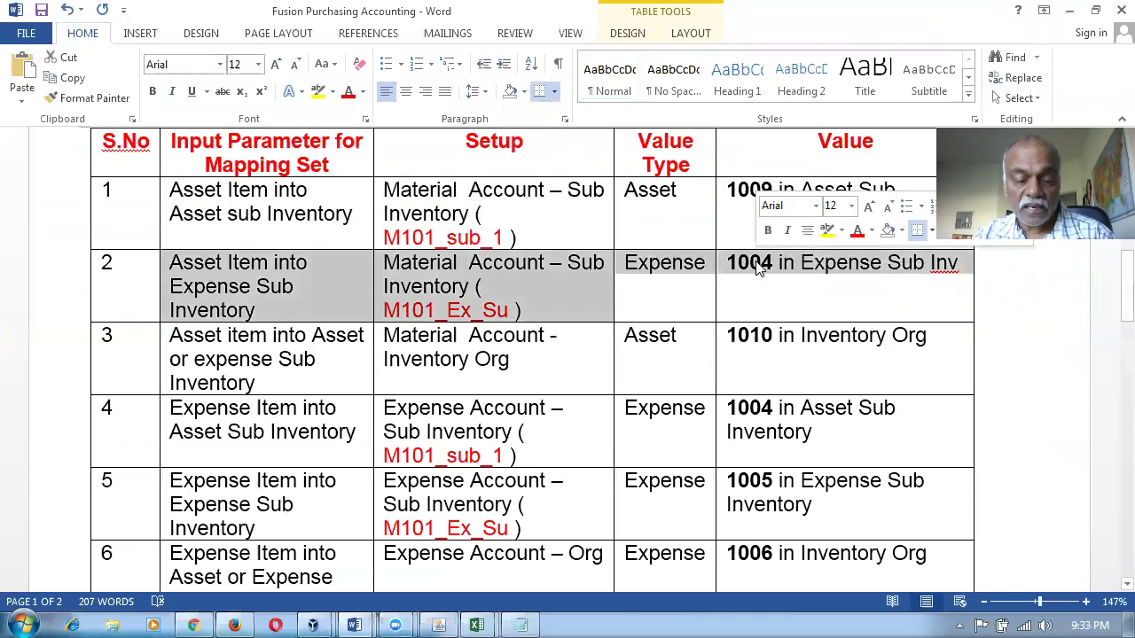
key("alt+Tab")
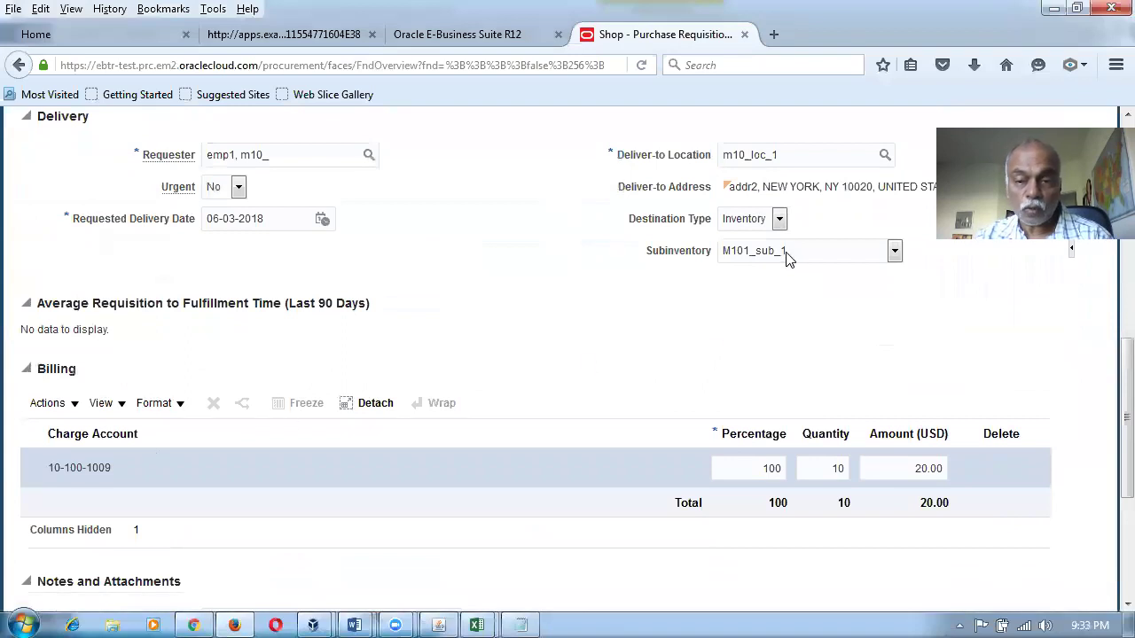
Change requisition 1032's line subinventory to M101_Ex_Su and save the requisition.
left_click(786, 256)
left_click(780, 280)
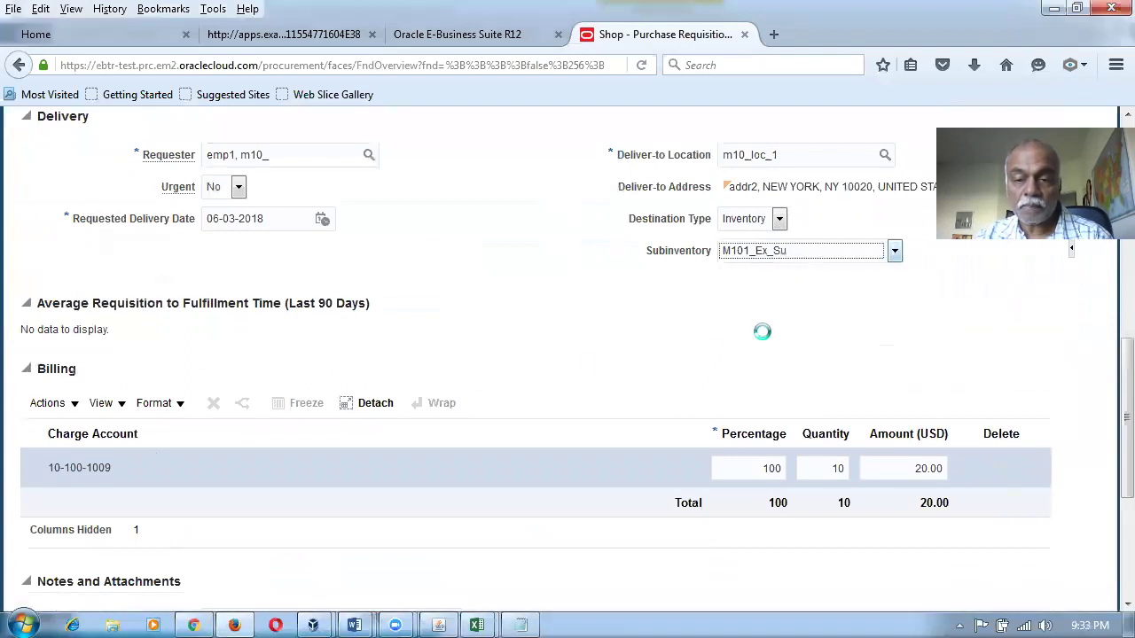
scroll(661, 416, "up", 10)
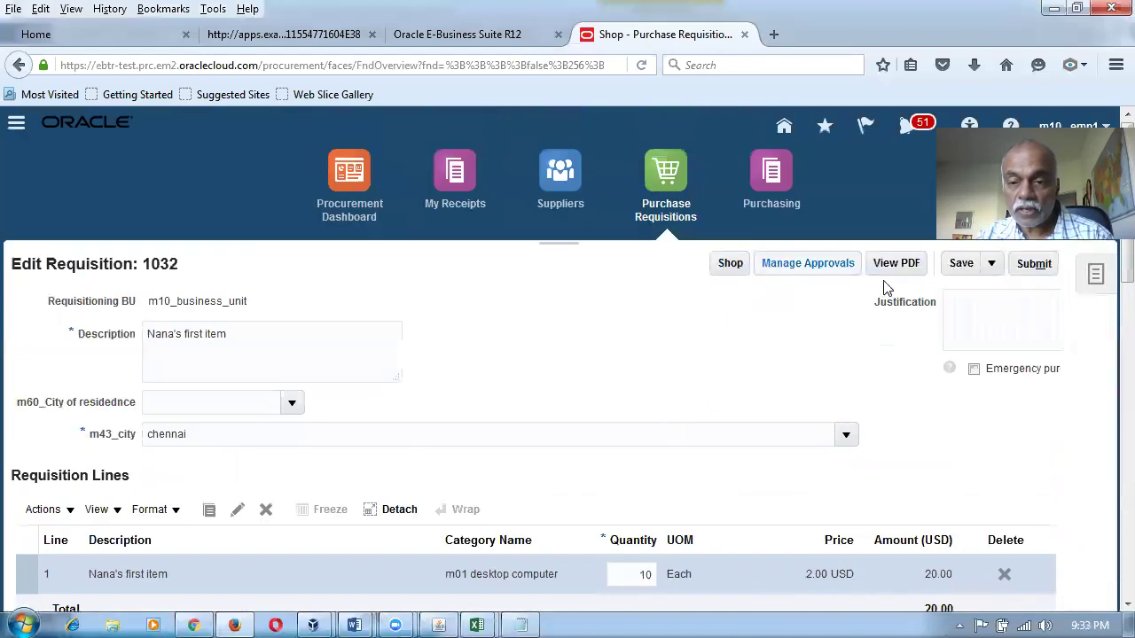
left_click(959, 263)
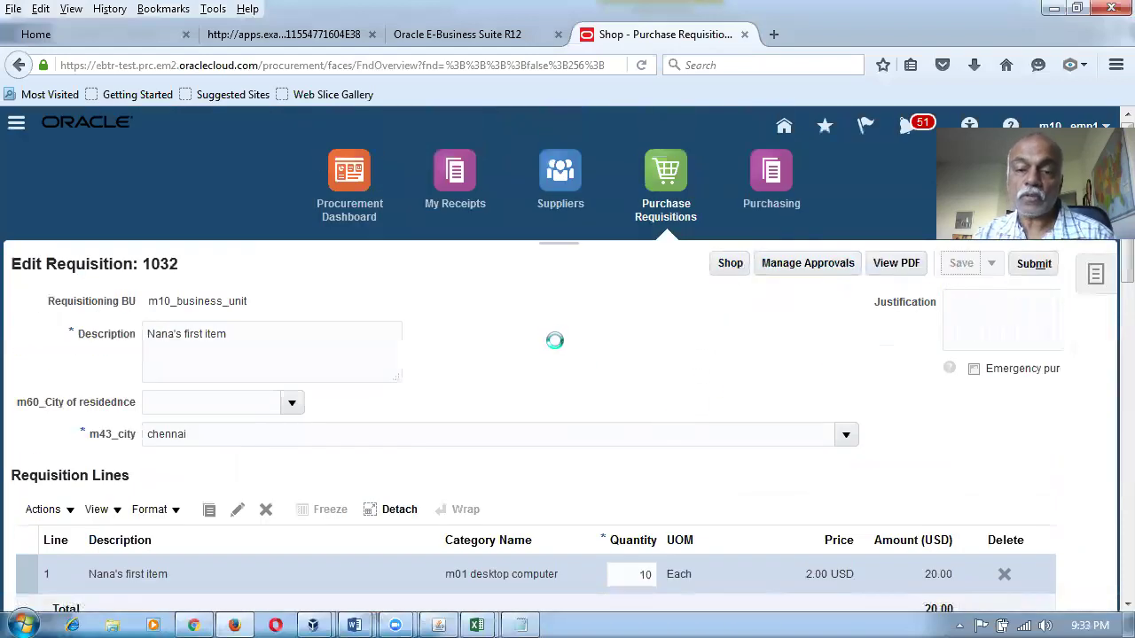
scroll(553, 342, "down", 7)
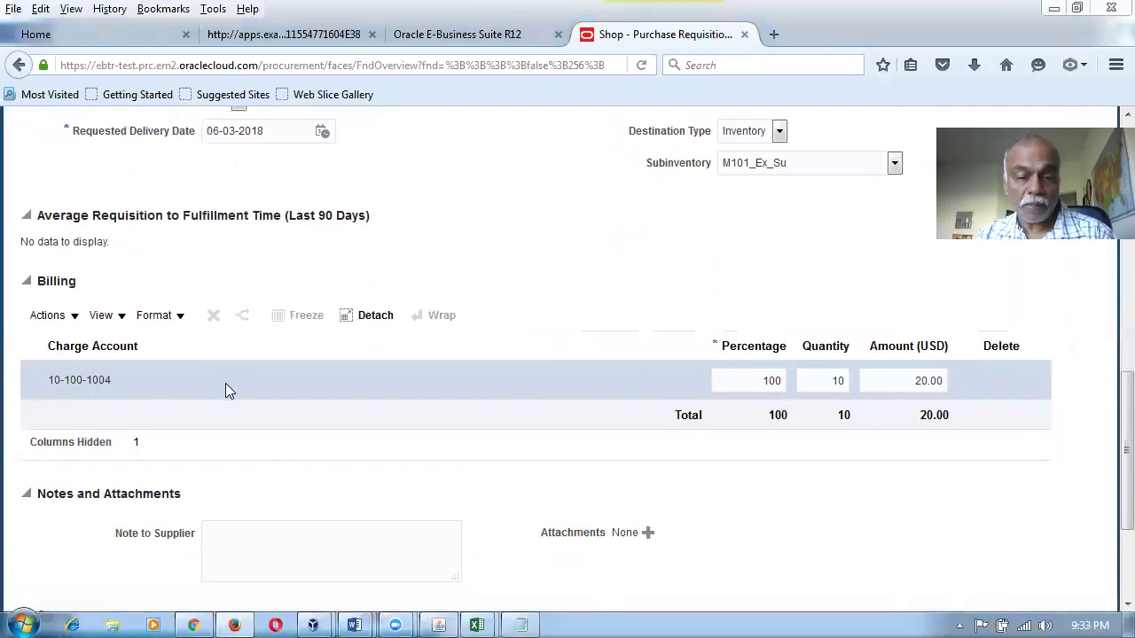
Highlight the 1009 and 1004 values in the Word mapping table.
key("alt+Tab")
left_click(803, 234)
left_click_drag(798, 195, 816, 266)
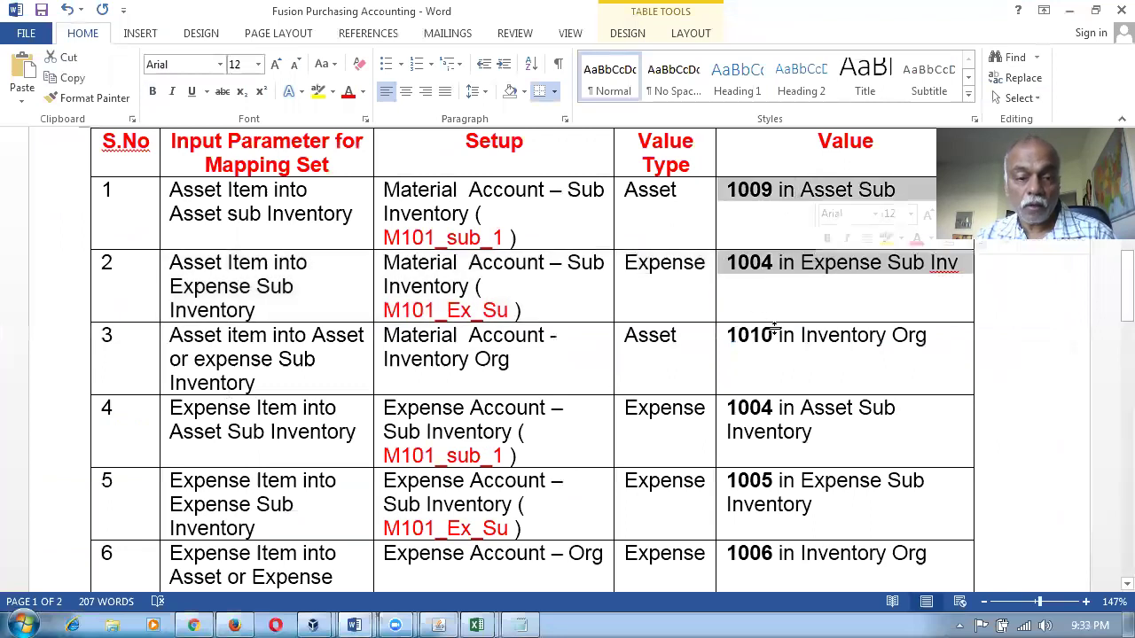
left_click_drag(552, 202, 564, 268)
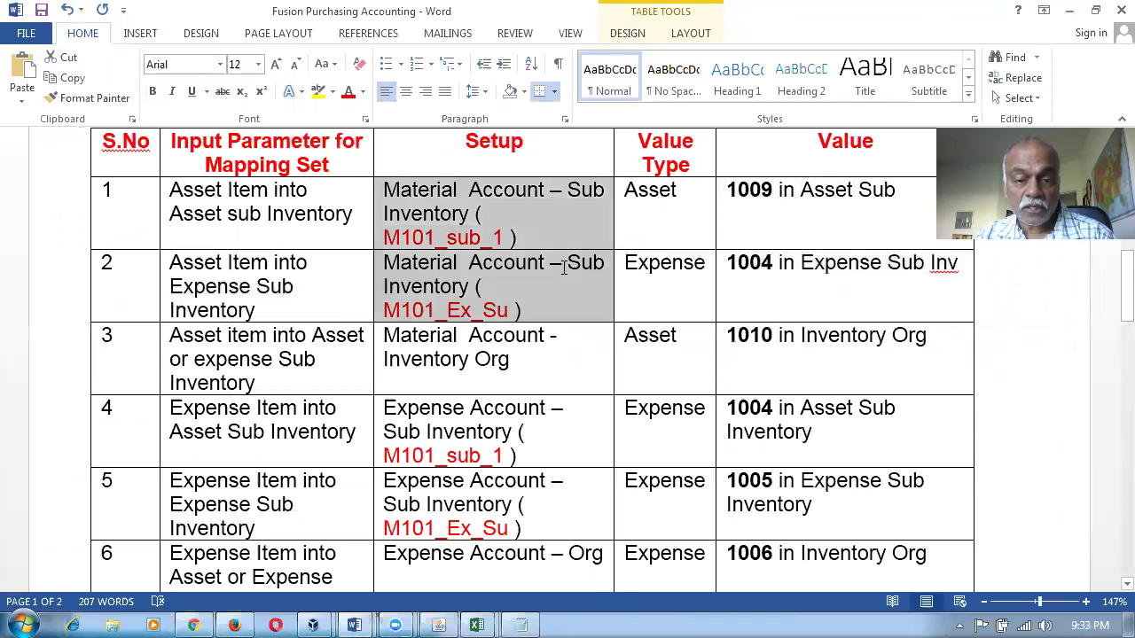
left_click(794, 342)
left_click_drag(470, 359, 804, 367)
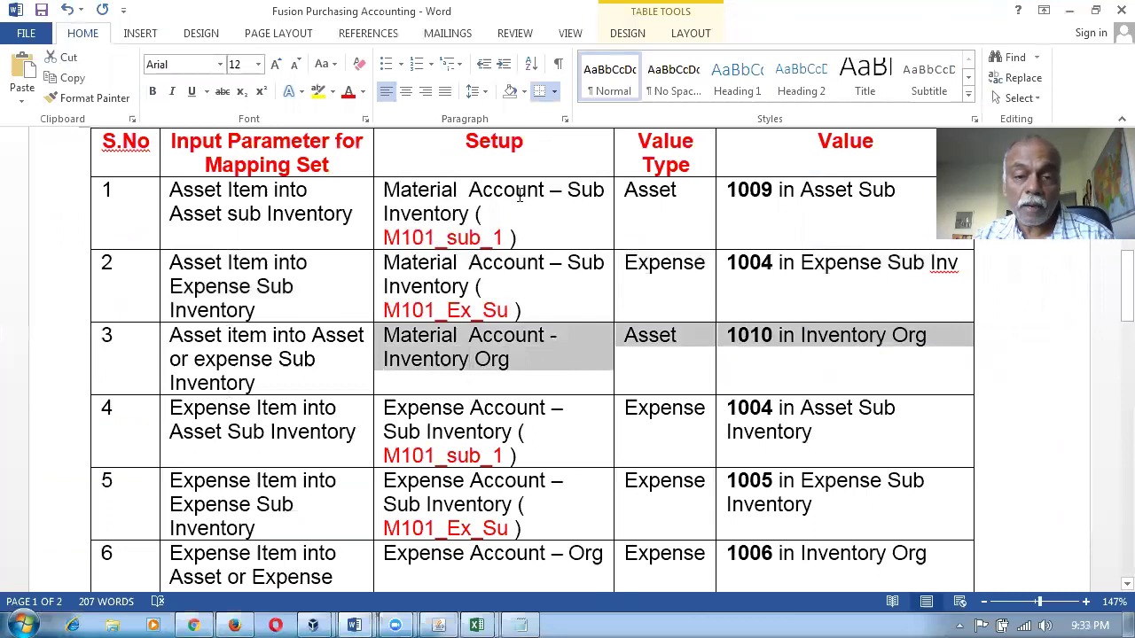
left_click_drag(520, 195, 538, 273)
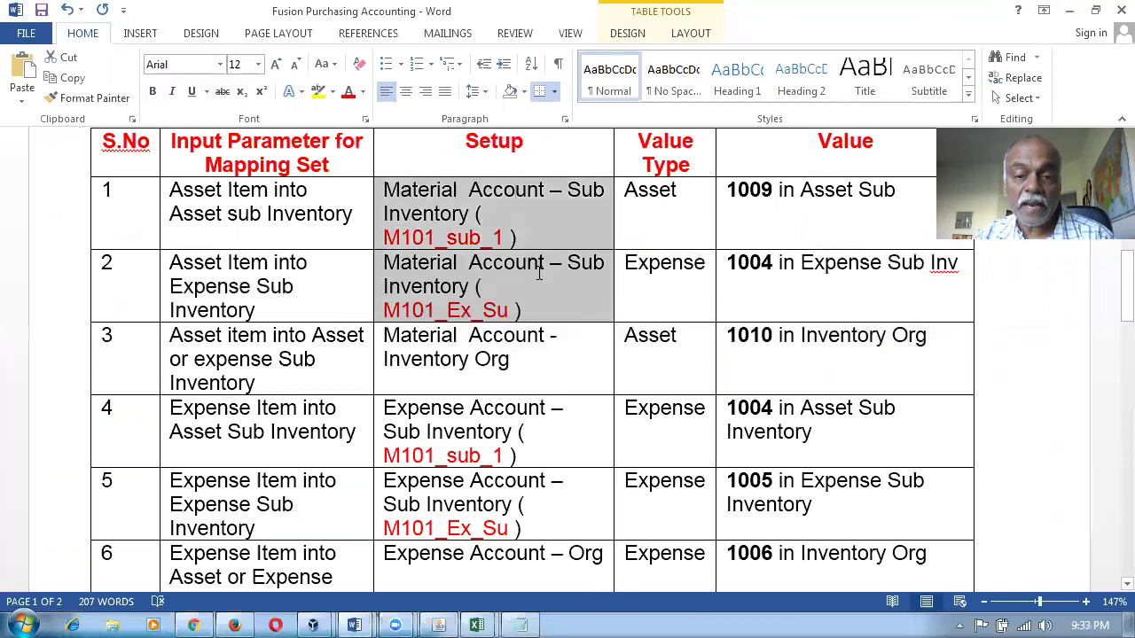
left_click(564, 345)
key("alt+Tab")
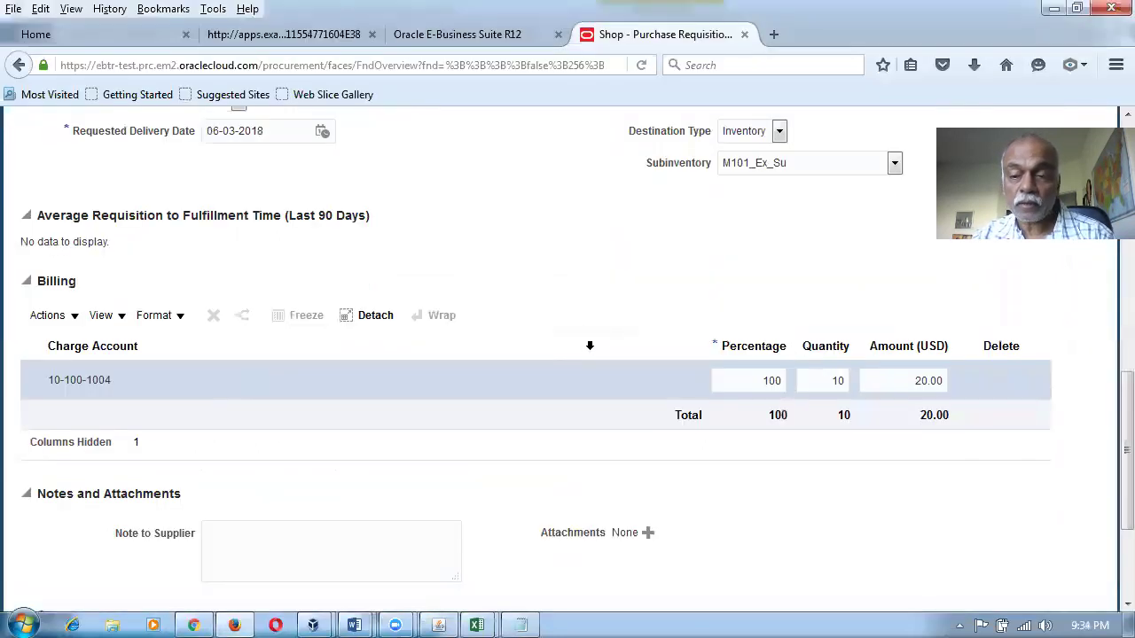
Leave requisition 1032 on the Shop page and load the Oracle Cloud home page in a new tab.
scroll(590, 350, "up", 10)
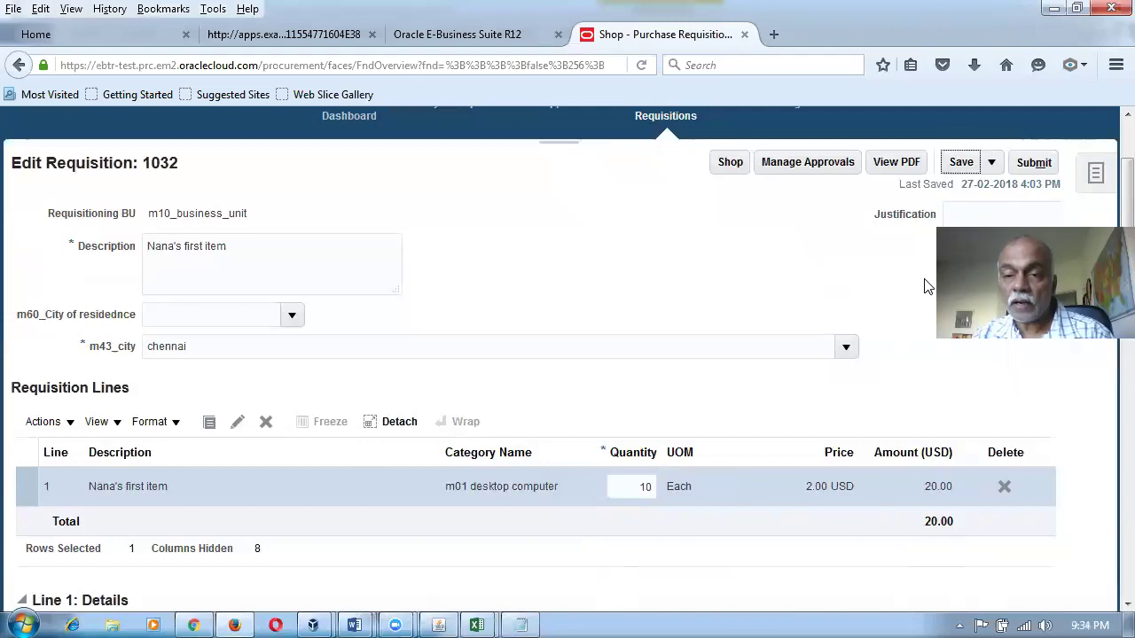
left_click(729, 162)
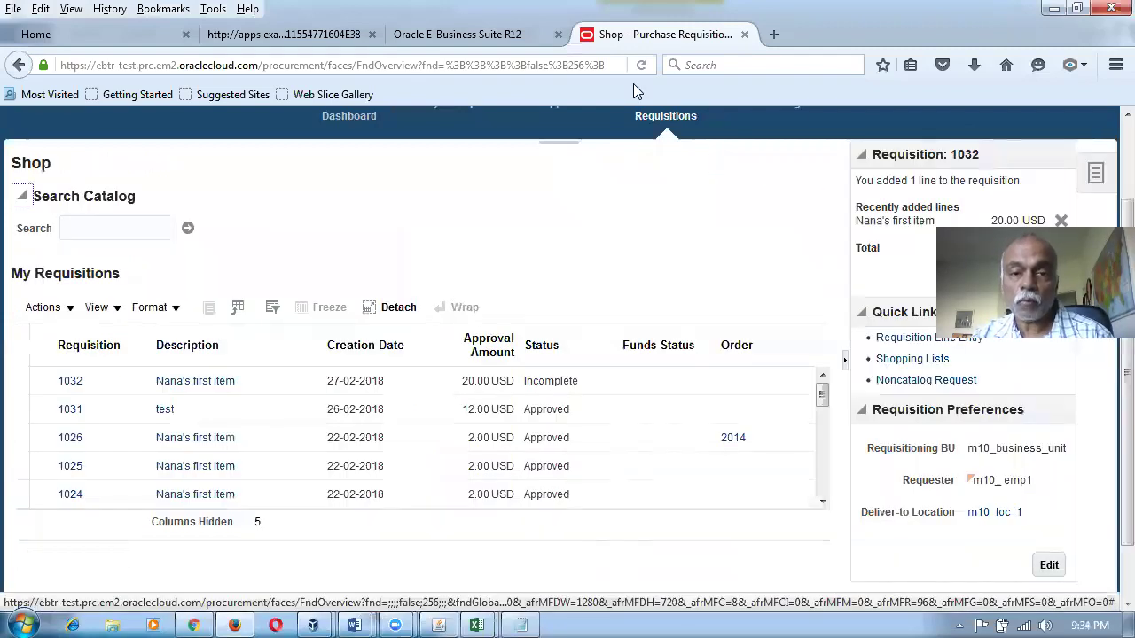
left_click(773, 34)
type("e")
key("Return")
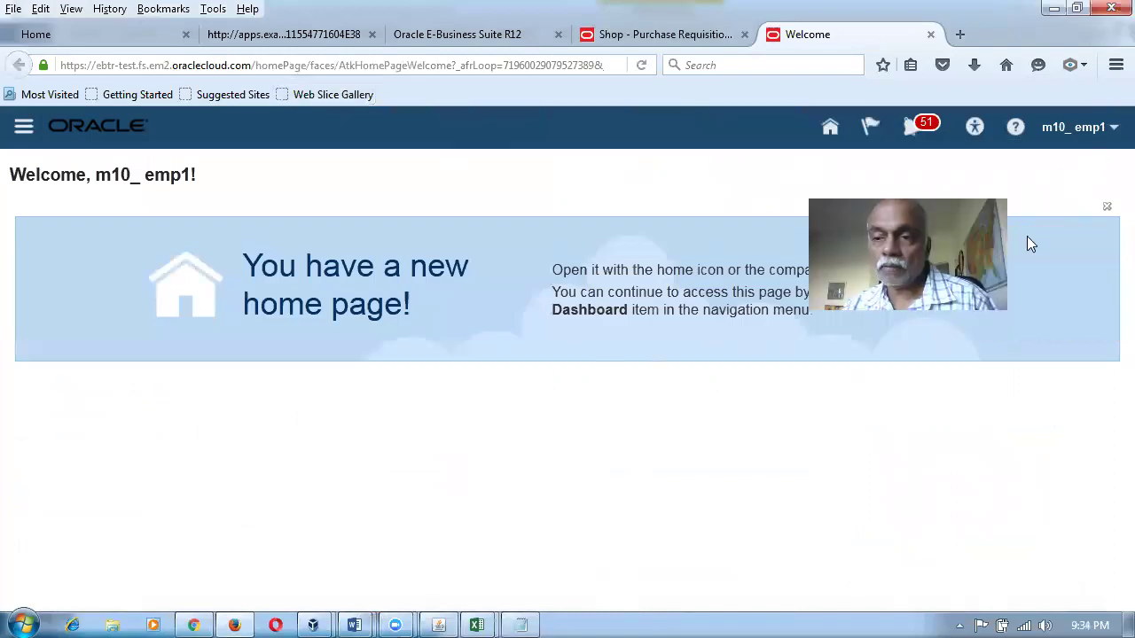
Open implementation project m10_imp_project from Setup and Maintenance.
left_click(1077, 127)
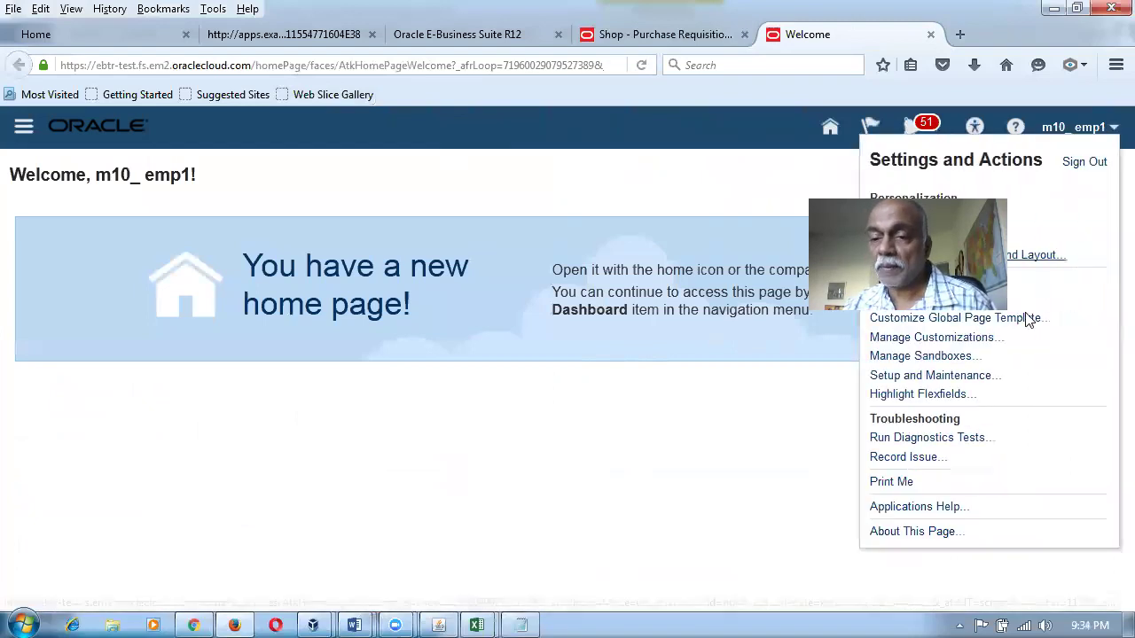
left_click(975, 375)
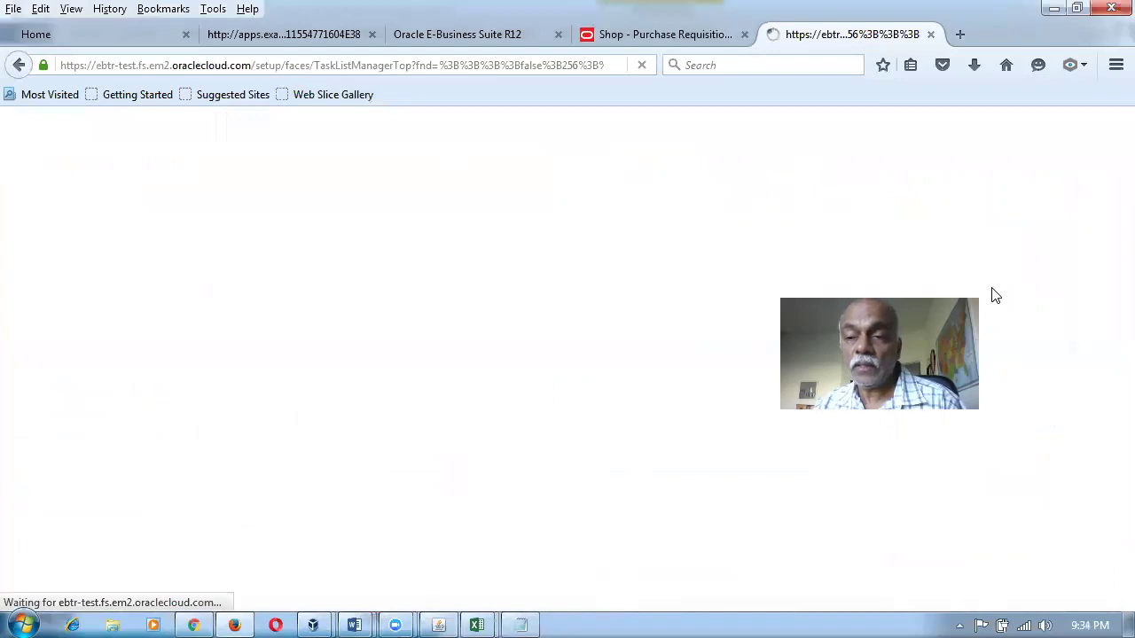
left_click(905, 169)
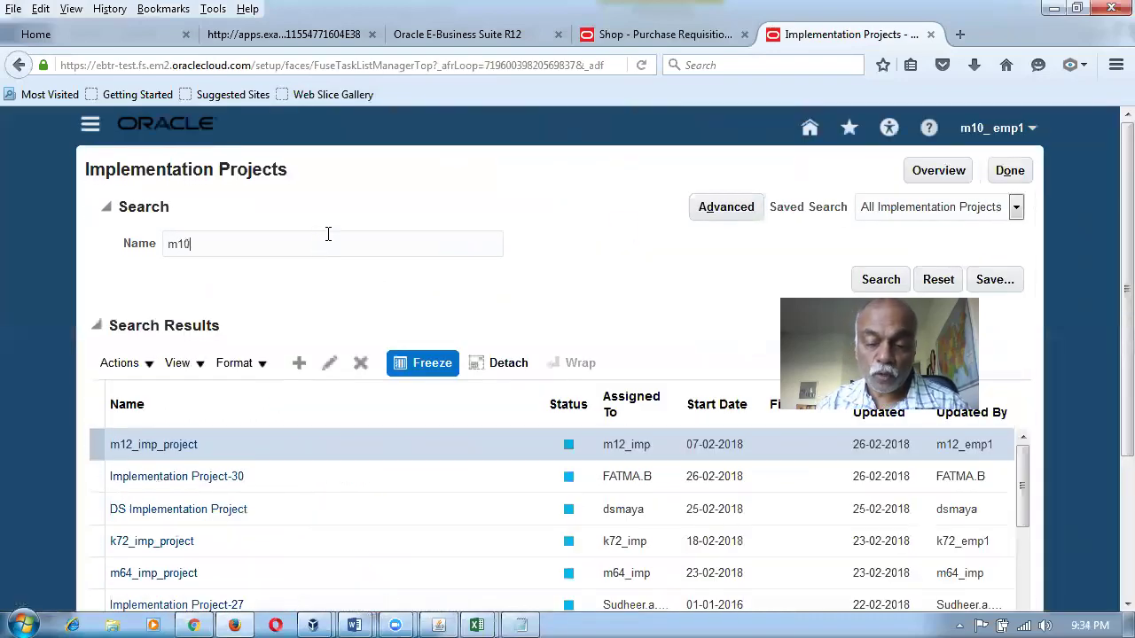
key("Return")
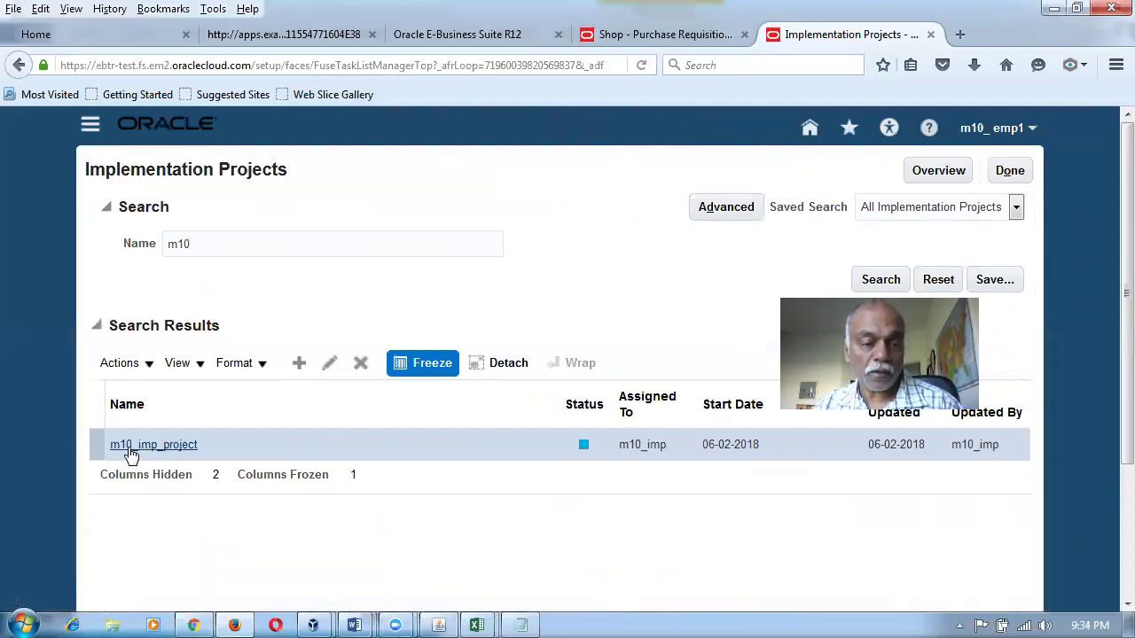
left_click(128, 447)
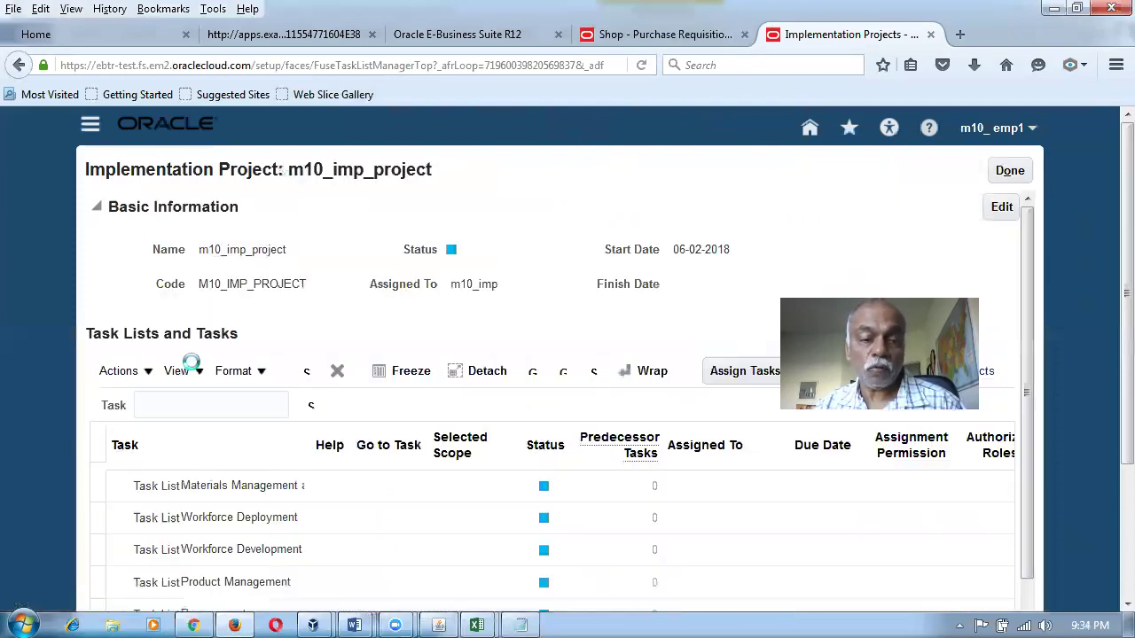
Filter the project's tasks by man%map%set% and launch the Cost Management Manage Mapping Sets task.
left_click(185, 404)
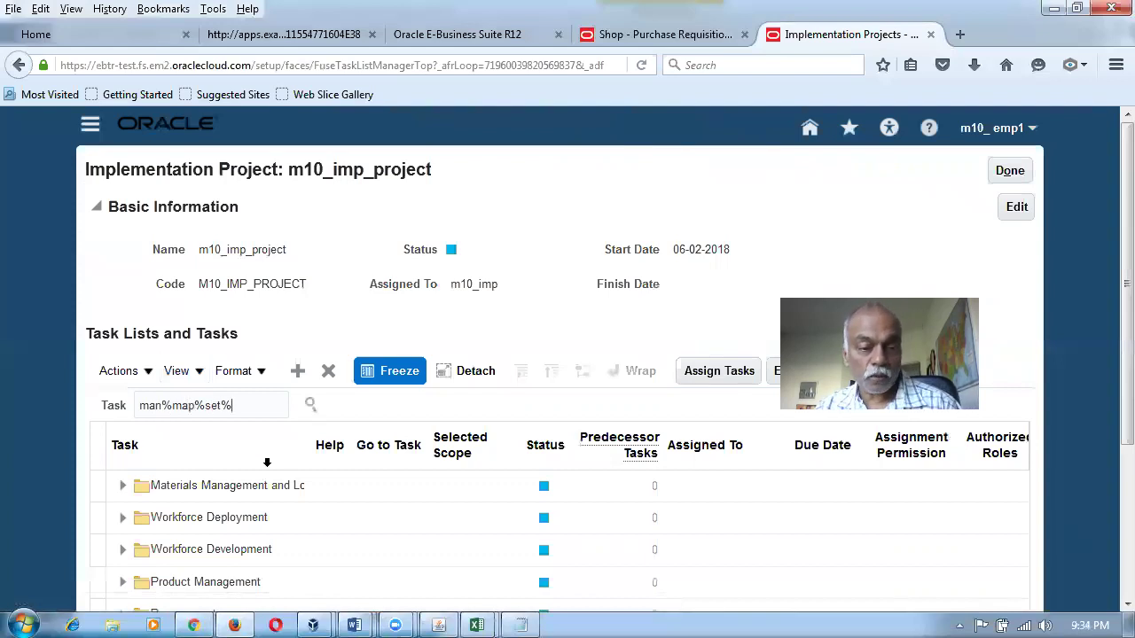
key("Return")
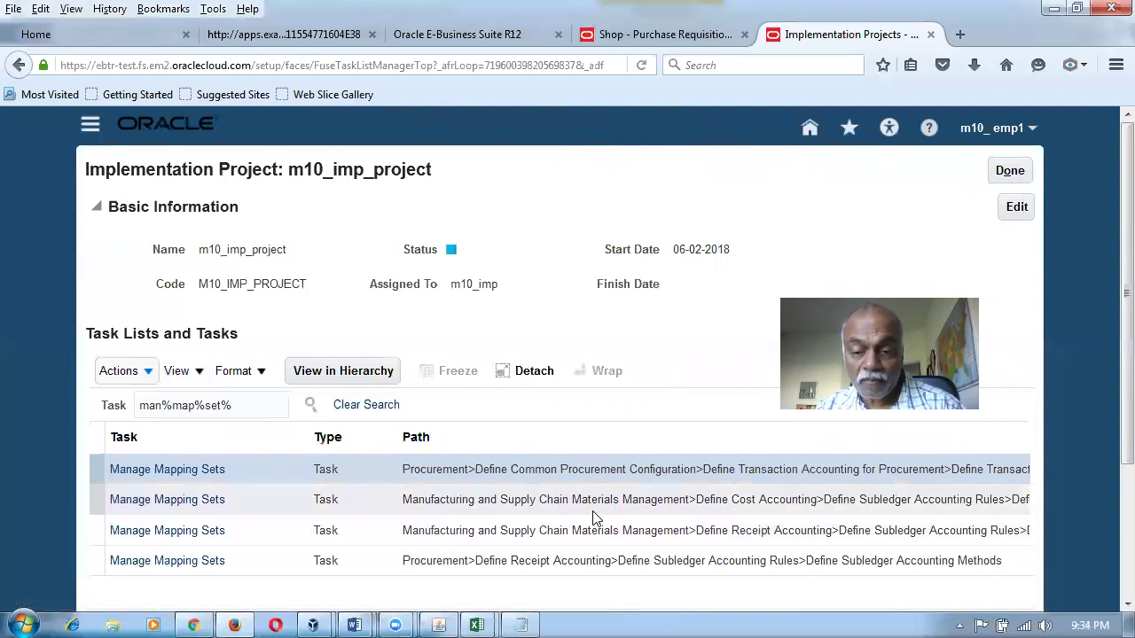
left_click(145, 500)
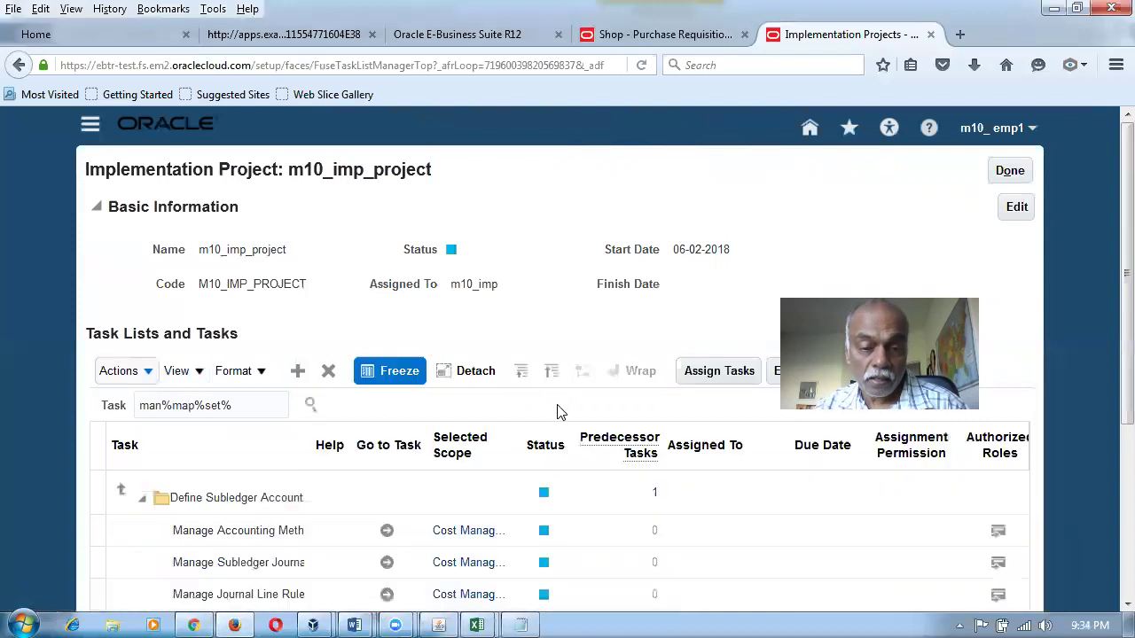
scroll(531, 470, "down", 5)
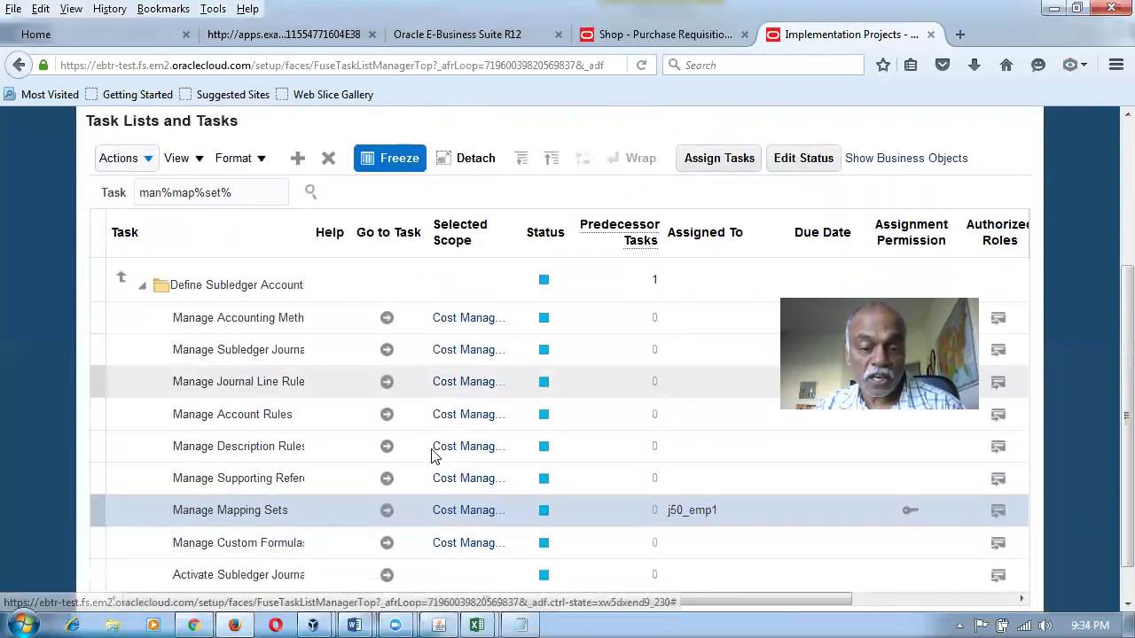
left_click(386, 510)
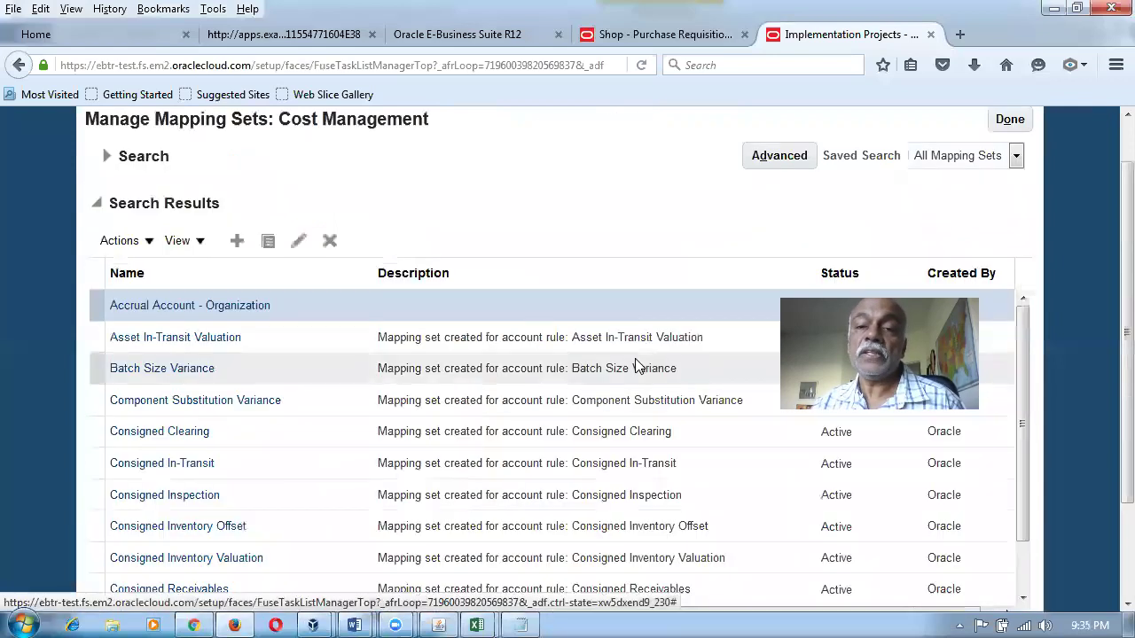
Search mapping sets for 'material' and open Material Account - Subinventory's m10_COA_Instance mappings.
left_click(106, 156)
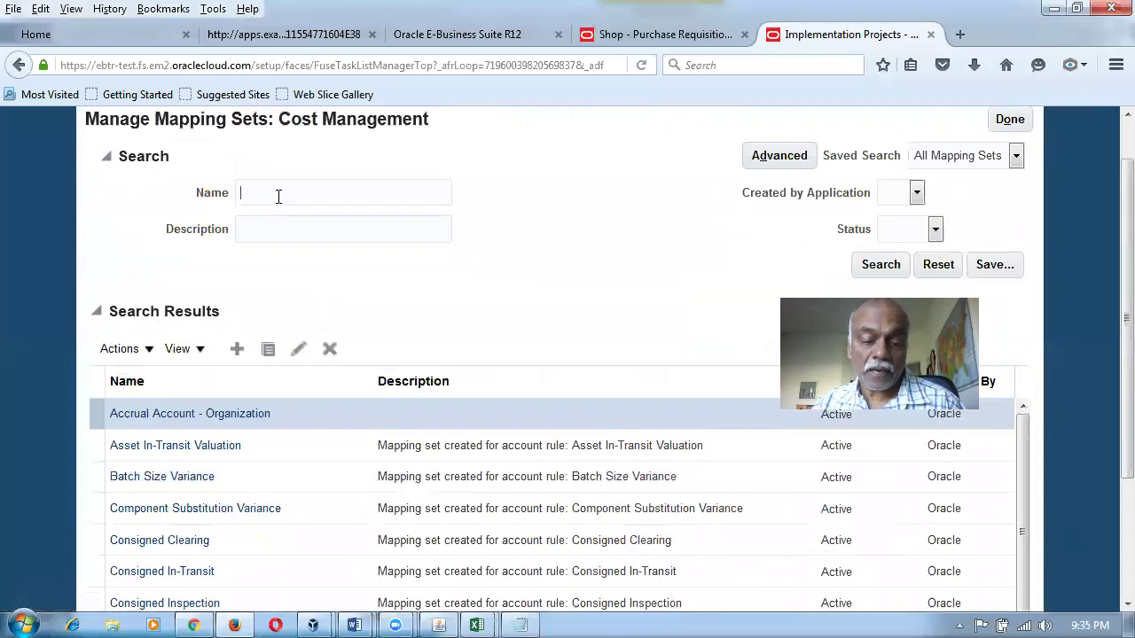
left_click(278, 195)
type("materia")
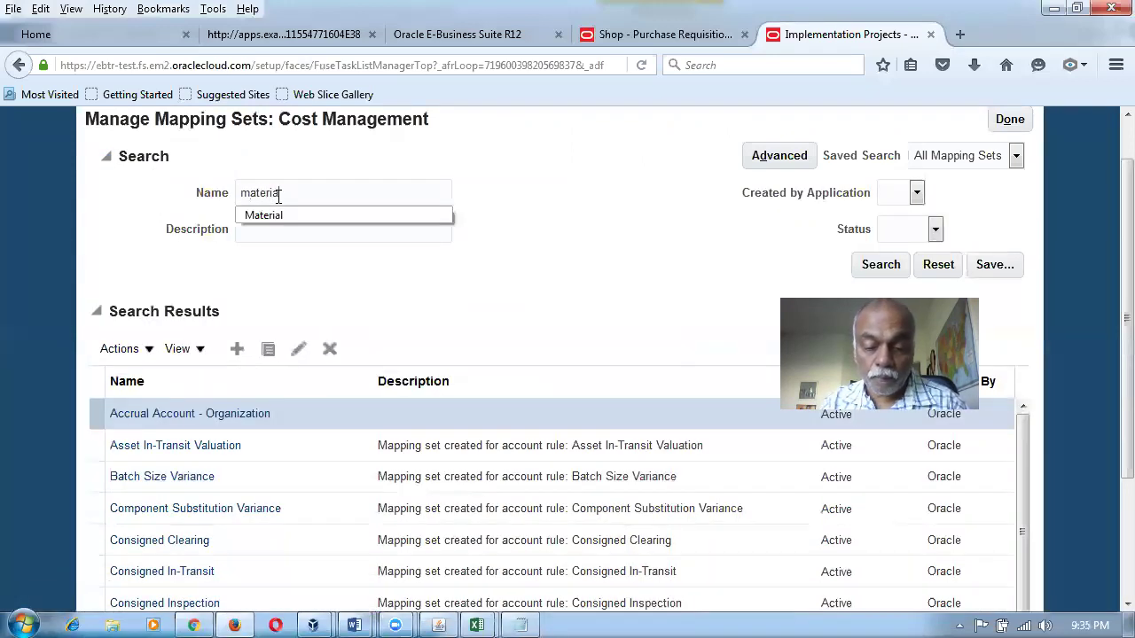
type("l")
key("Return")
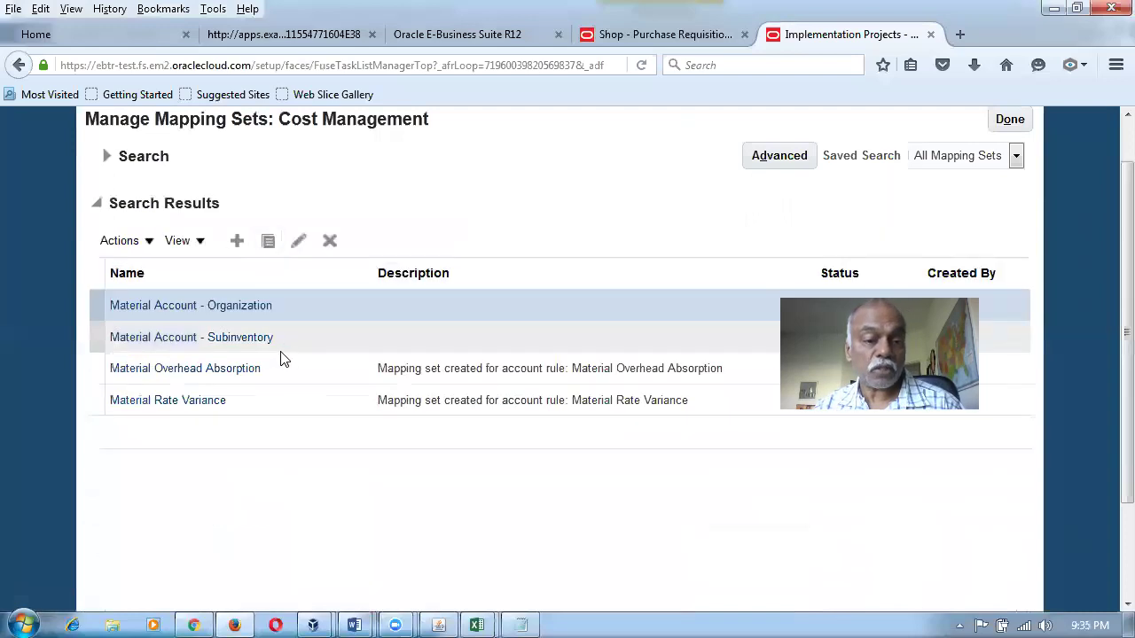
left_click(204, 339)
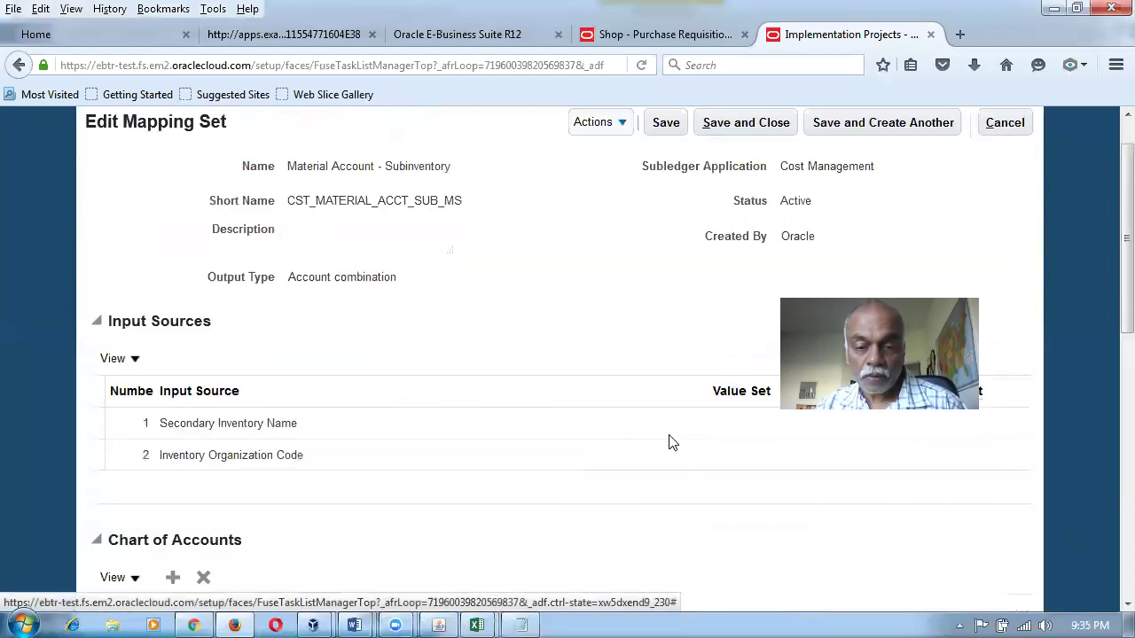
scroll(670, 441, "down", 5)
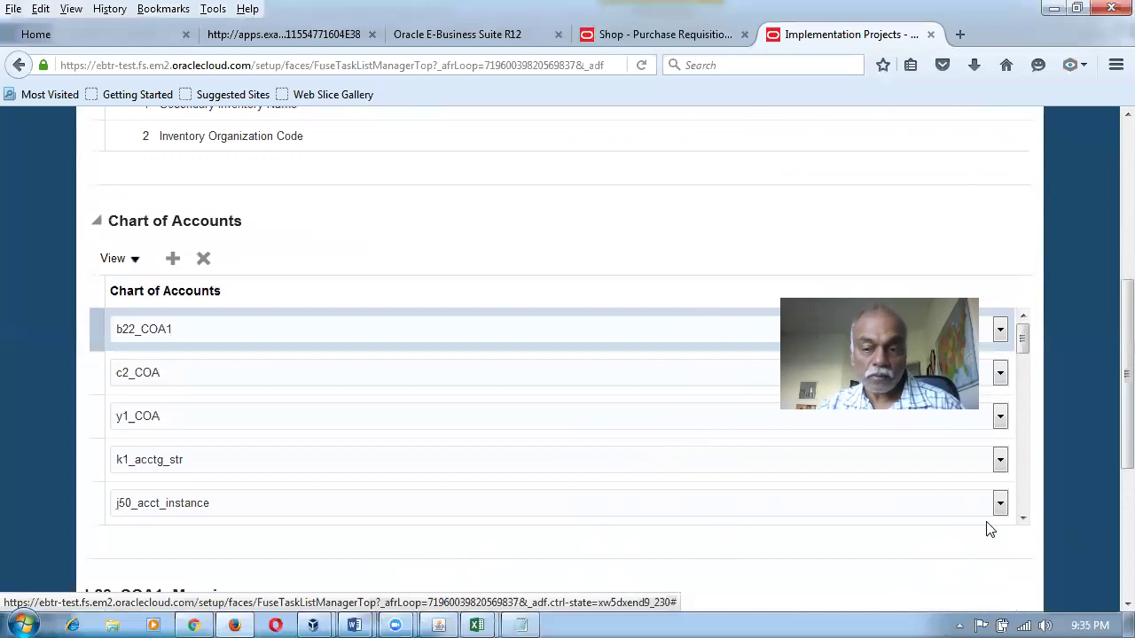
left_click(1020, 509)
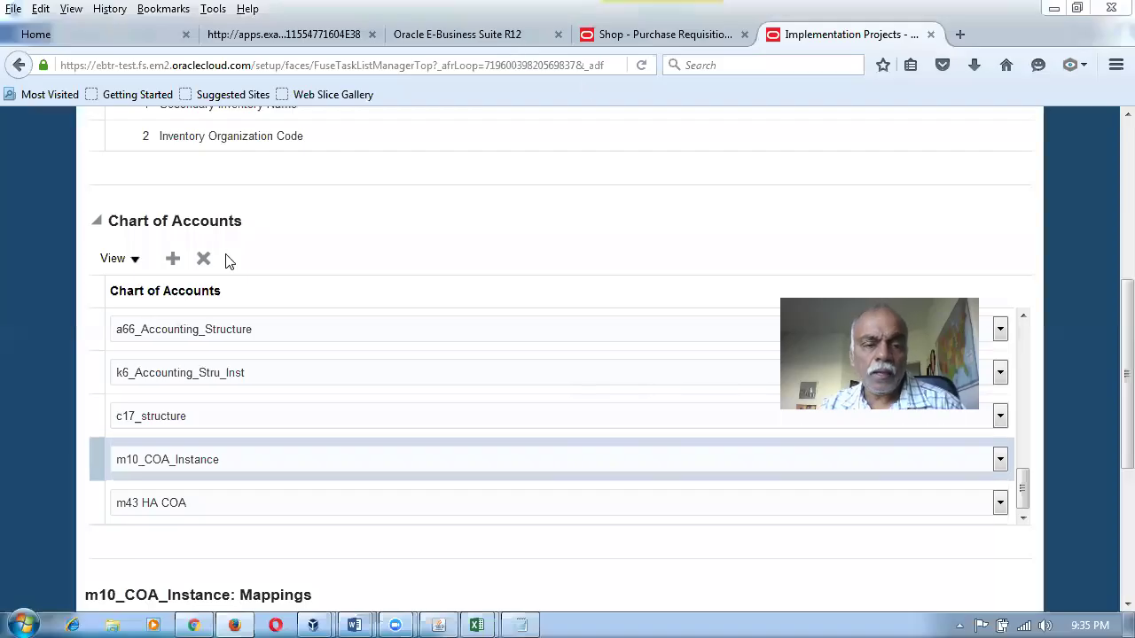
scroll(1108, 423, "down", 5)
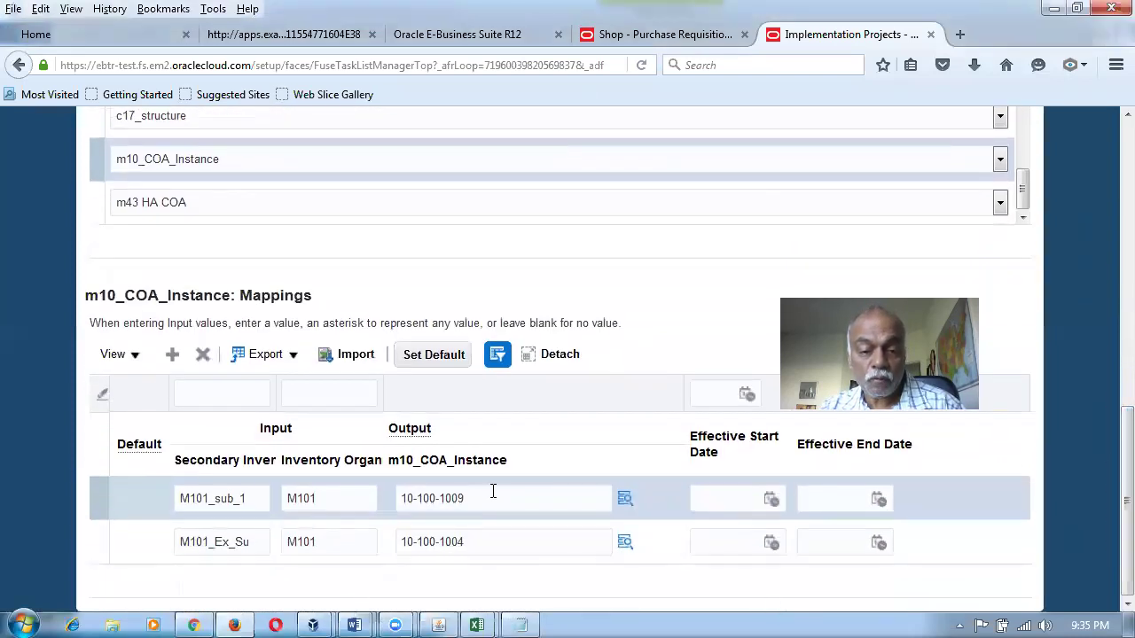
End-date the M101_sub_1 and M101_Ex_Su mappings on 23-02-2018, then switch to Word.
left_click(811, 498)
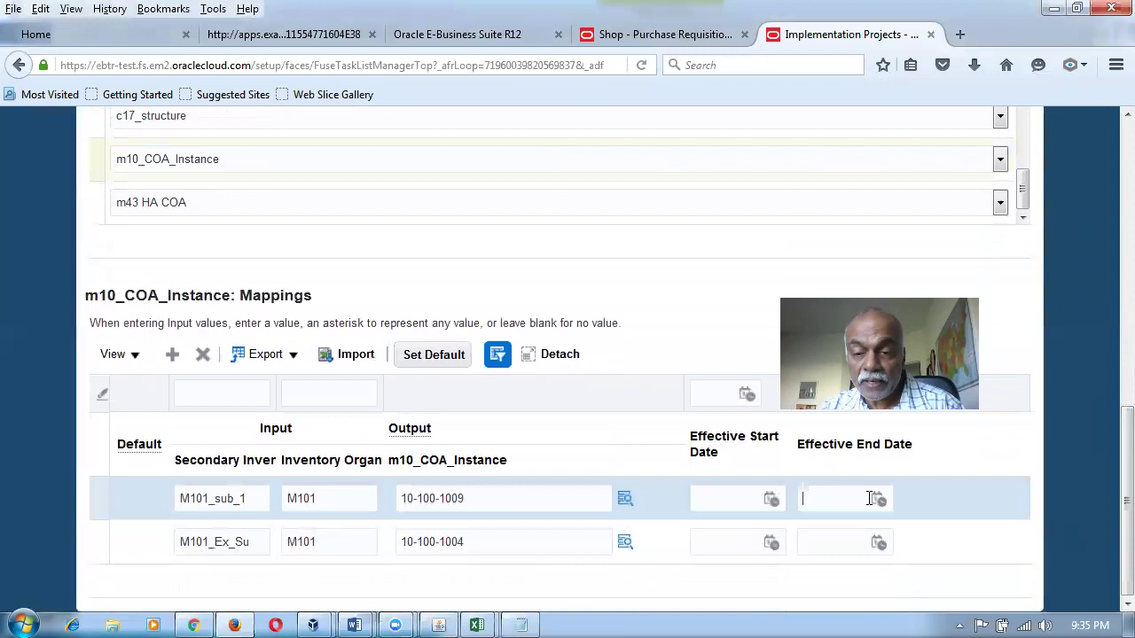
left_click(874, 499)
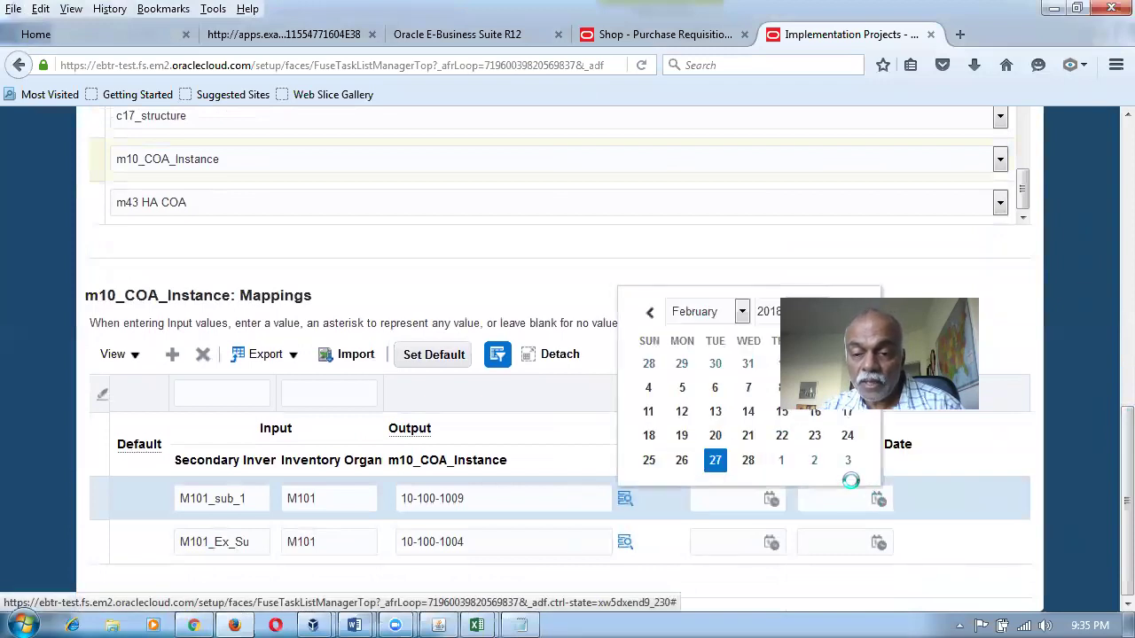
left_click(814, 436)
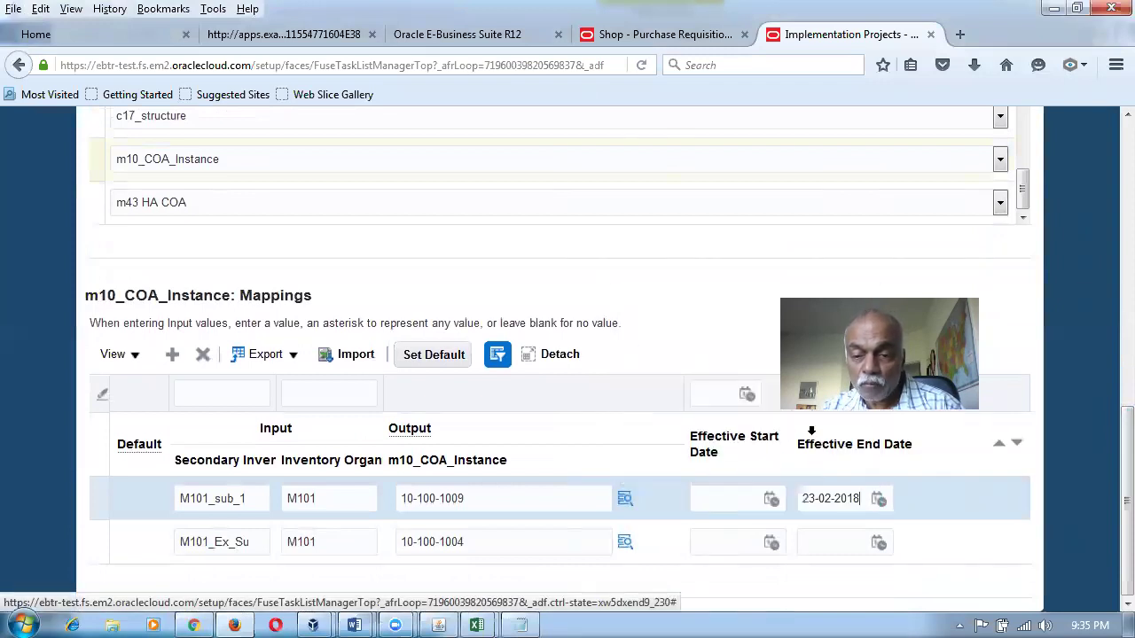
left_click(837, 546)
left_click(878, 544)
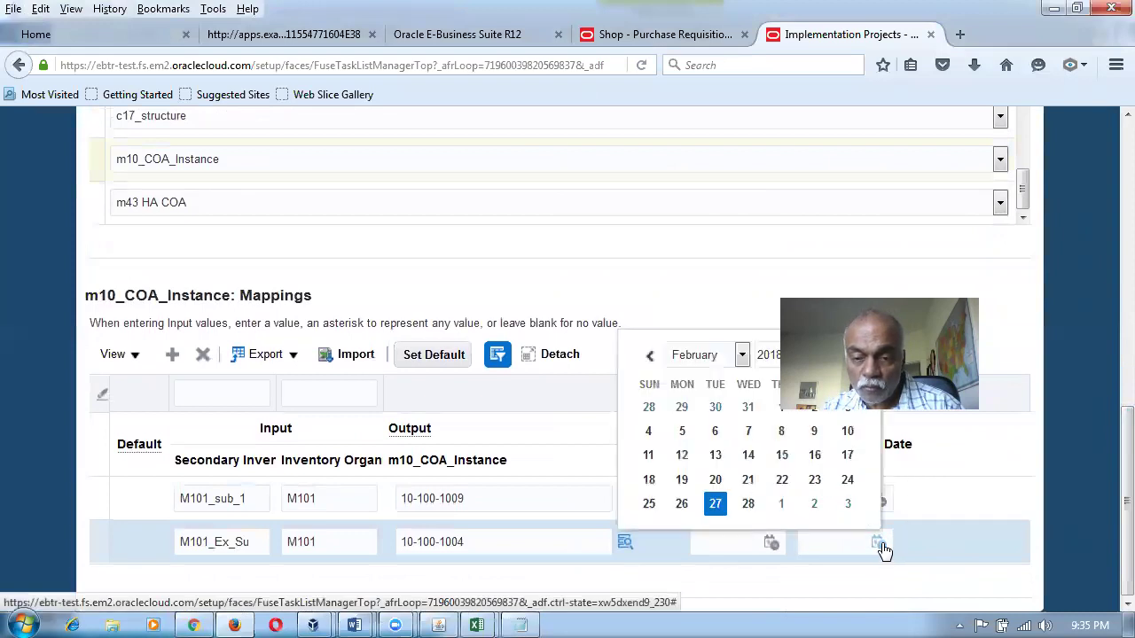
left_click(876, 543)
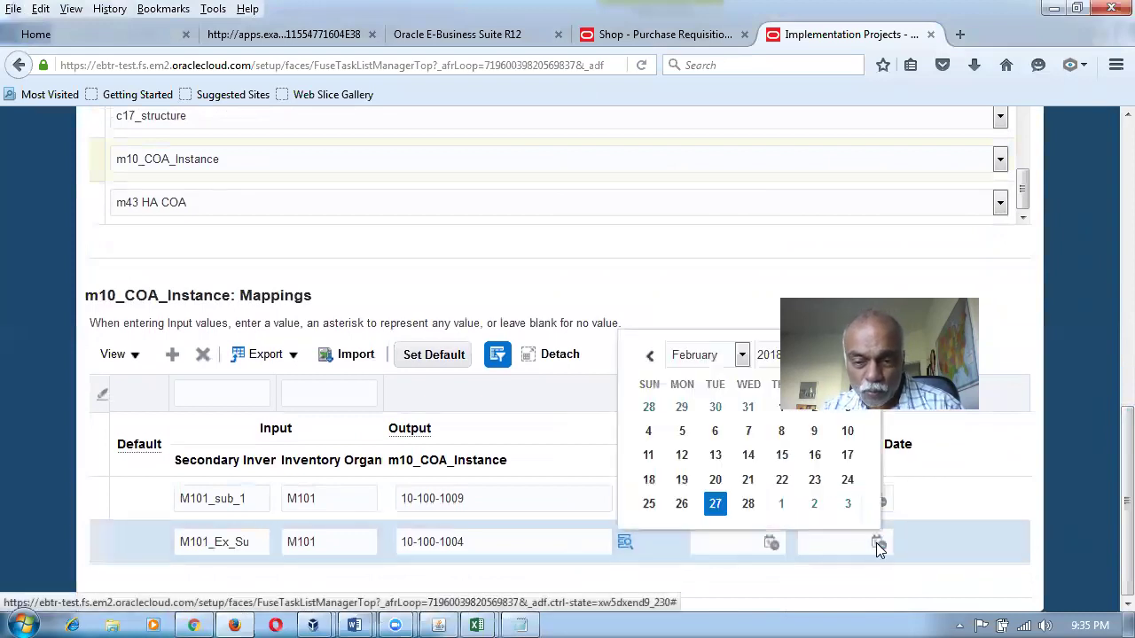
left_click(815, 479)
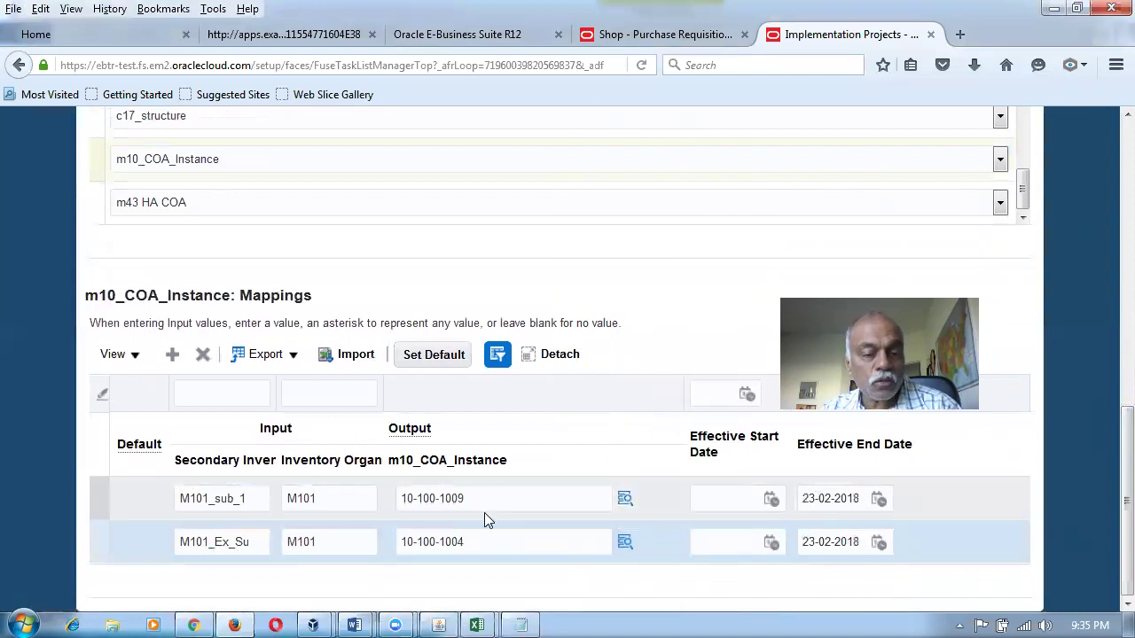
key("alt+Tab")
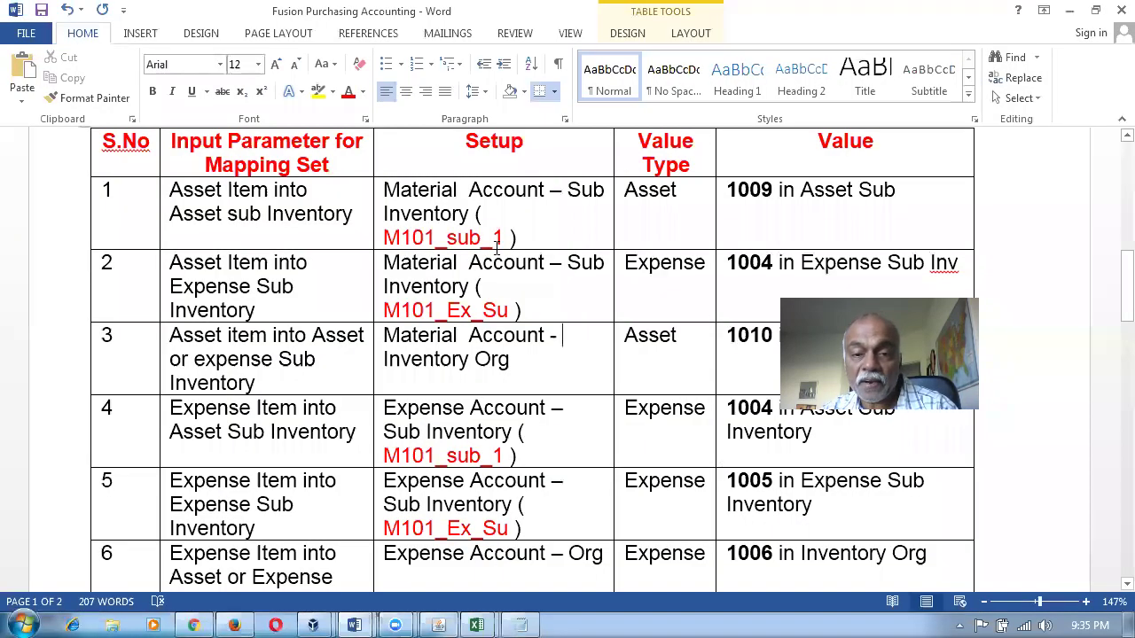
Mark the Setup entries of rows 1 and 2 and the 1010 value in row 3.
left_click_drag(476, 199, 497, 292)
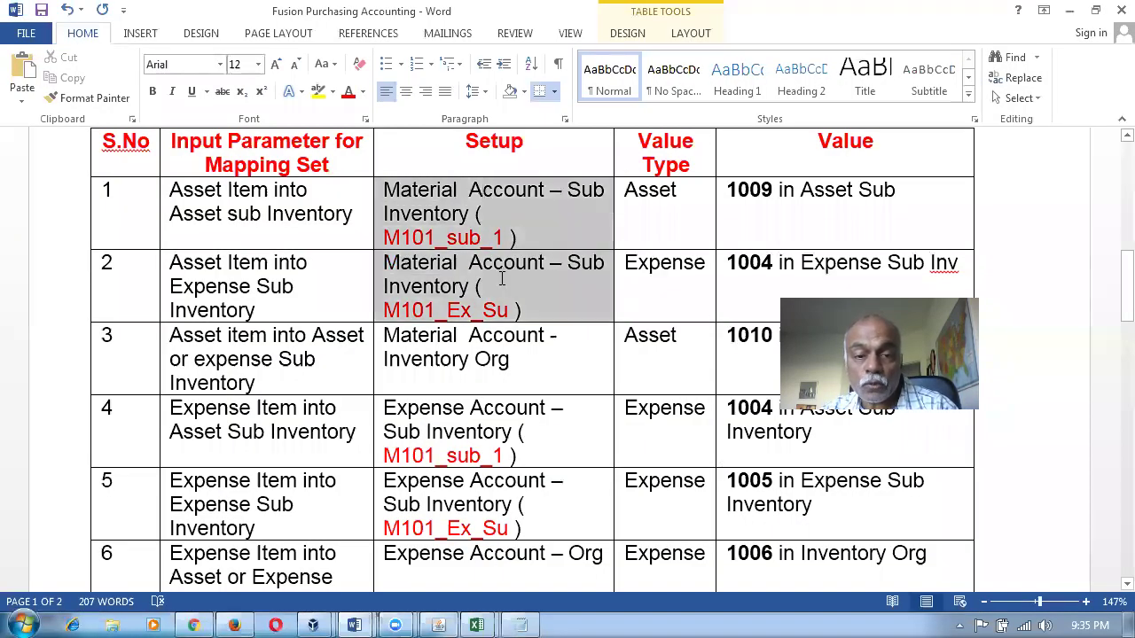
left_click(490, 359)
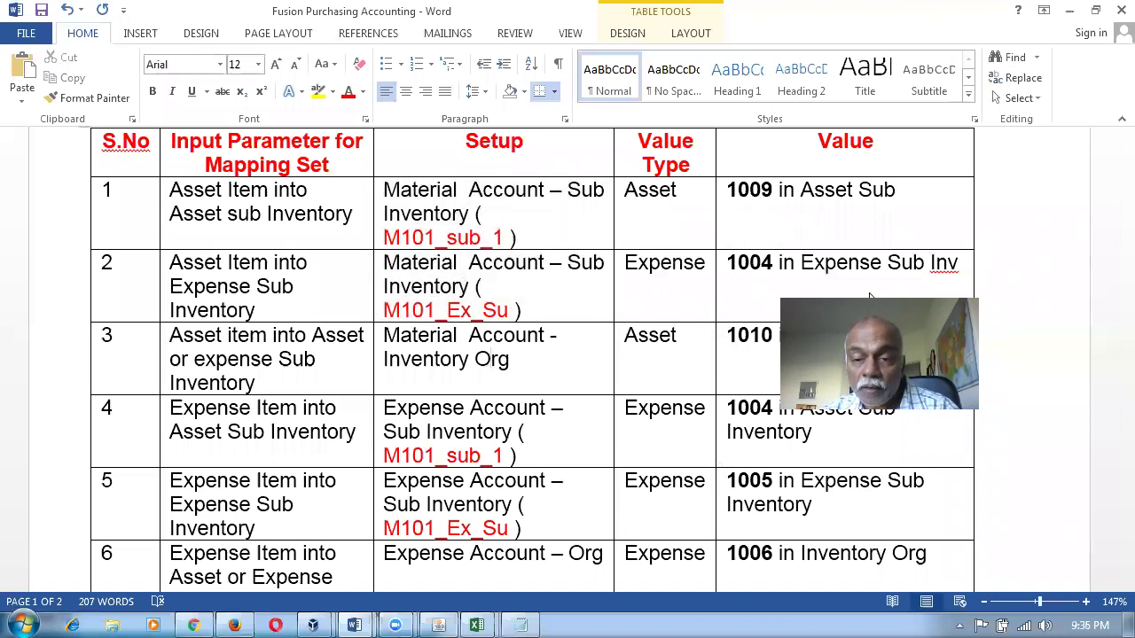
left_click(750, 335)
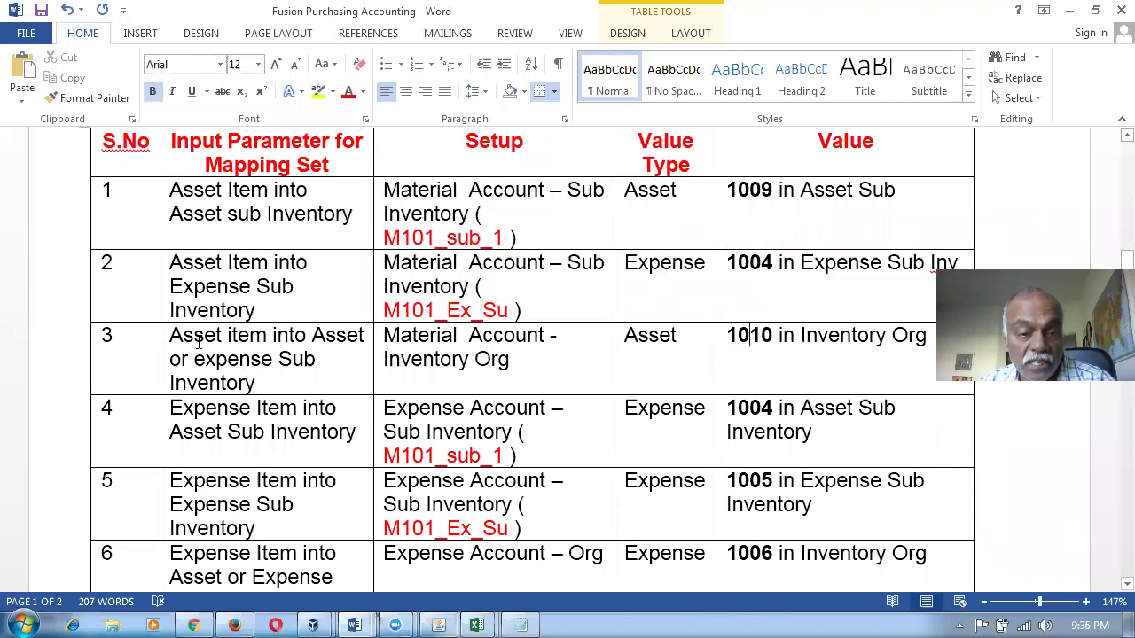
Highlight row 3's Material Account - Inventory Org setup and 1010 in Inventory Org value, then return to Oracle.
left_click_drag(208, 337, 258, 384)
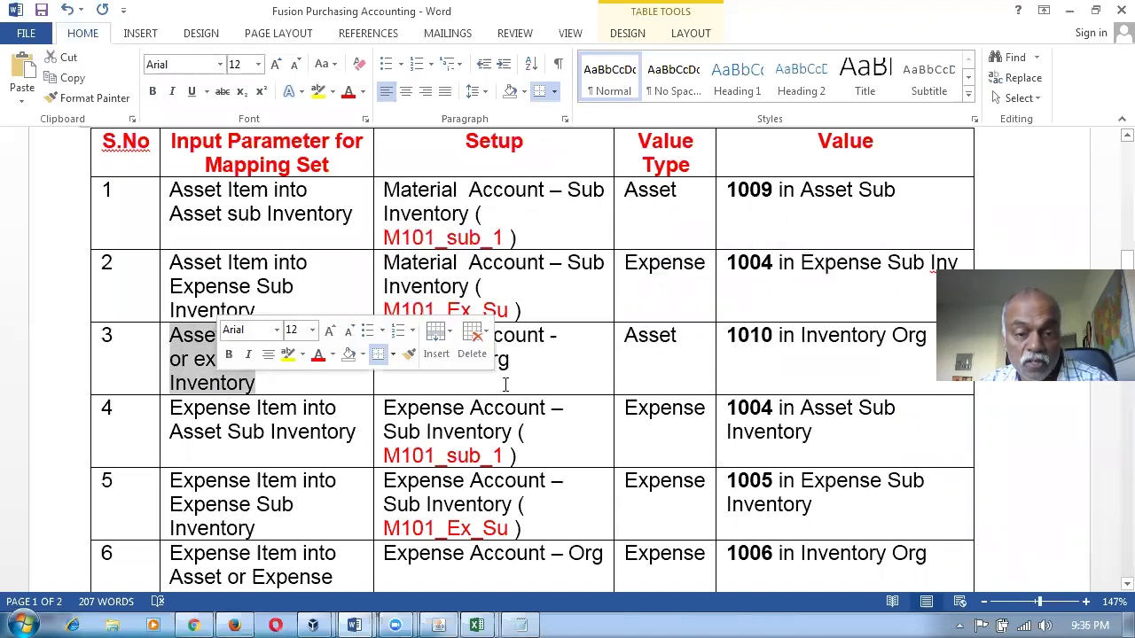
left_click(398, 380)
triple_click(415, 344)
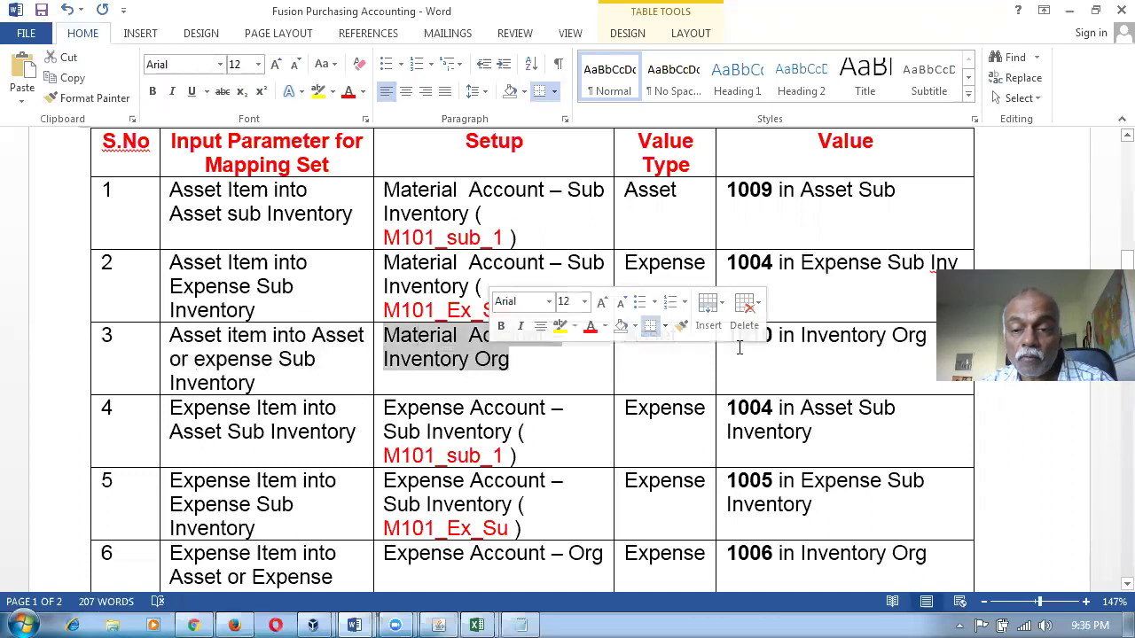
left_click(797, 348)
key("alt+Tab")
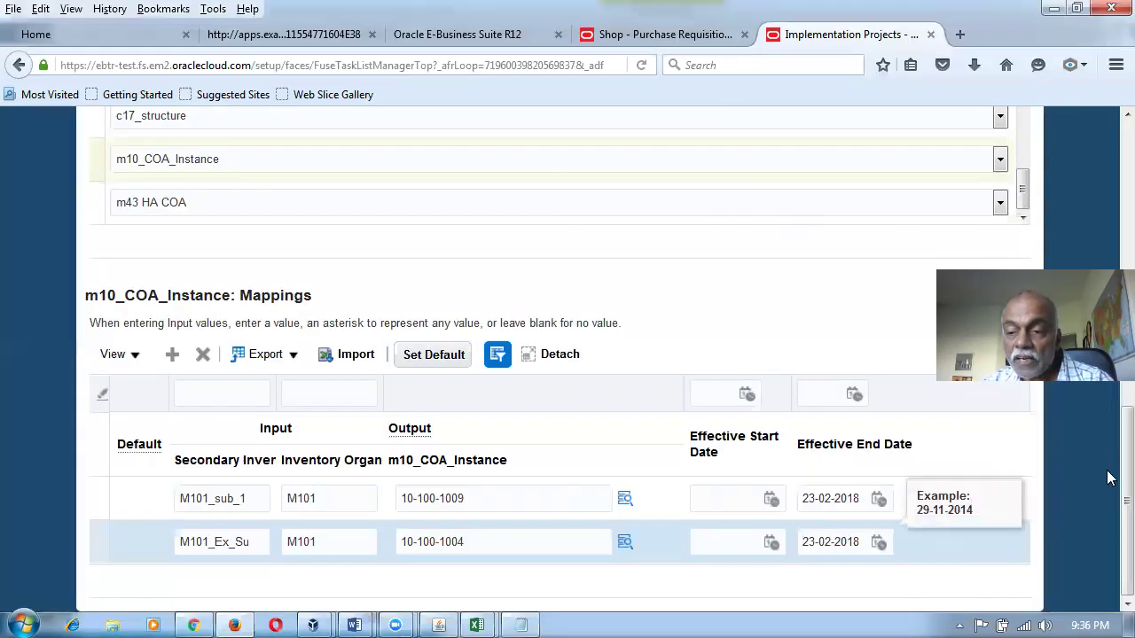
Save the Material Account - Subinventory mapping set and return to the Shop requisitions tab.
left_click_drag(1127, 497, 1108, 200)
scroll(1108, 199, "up", 1)
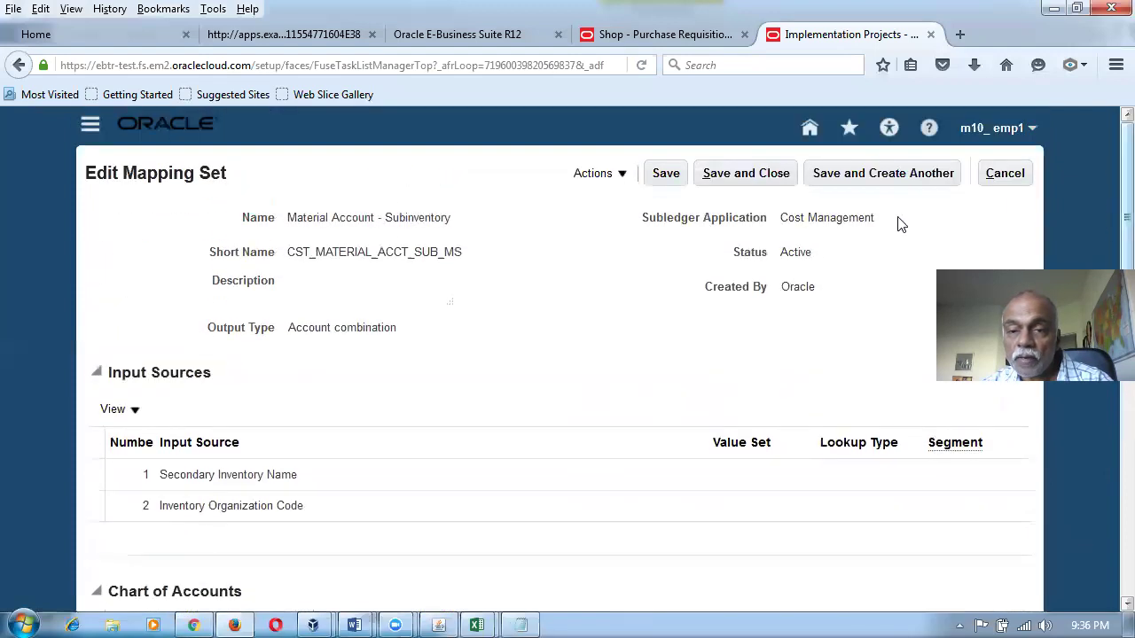
left_click(764, 174)
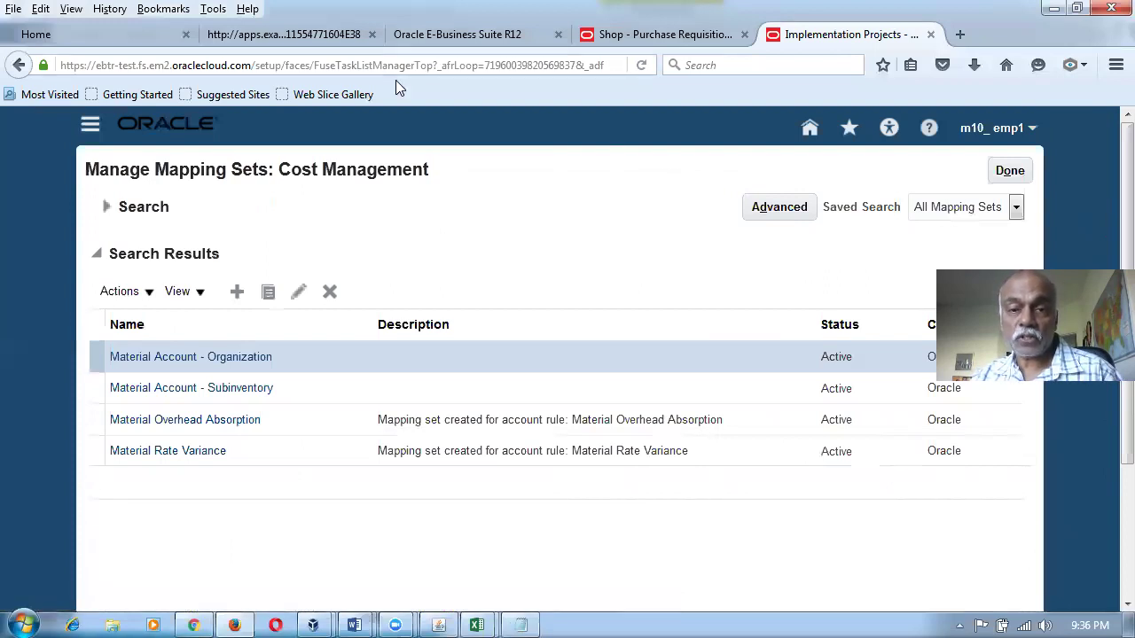
left_click(665, 34)
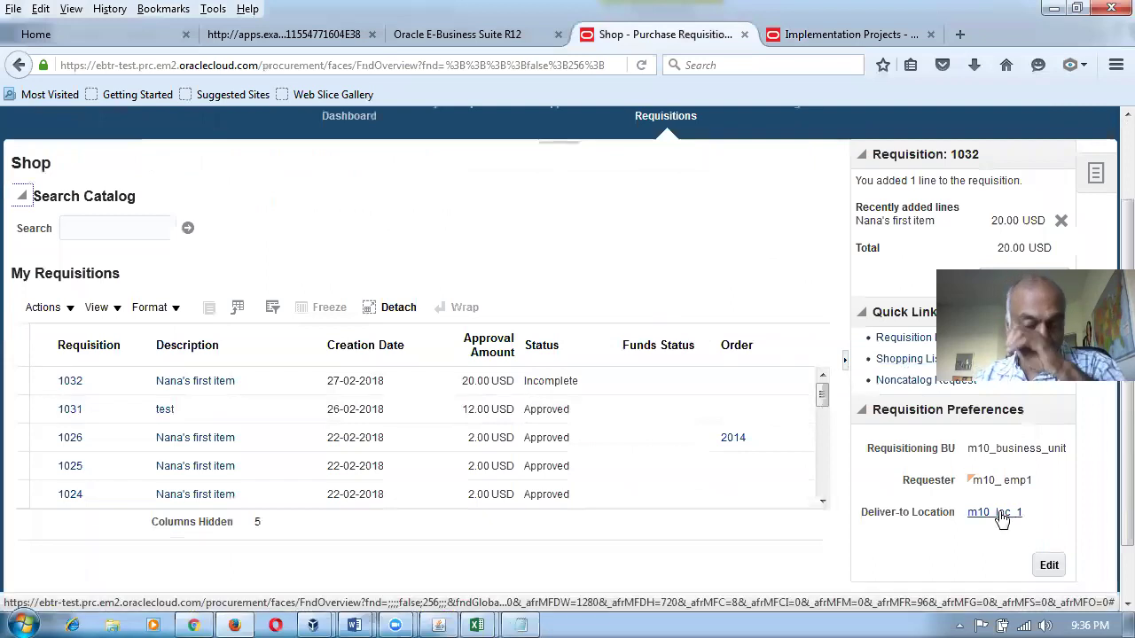
Add a requisition line for m10_item1, quantity 12, and check its 10-100-1010 charge account.
left_click(906, 347)
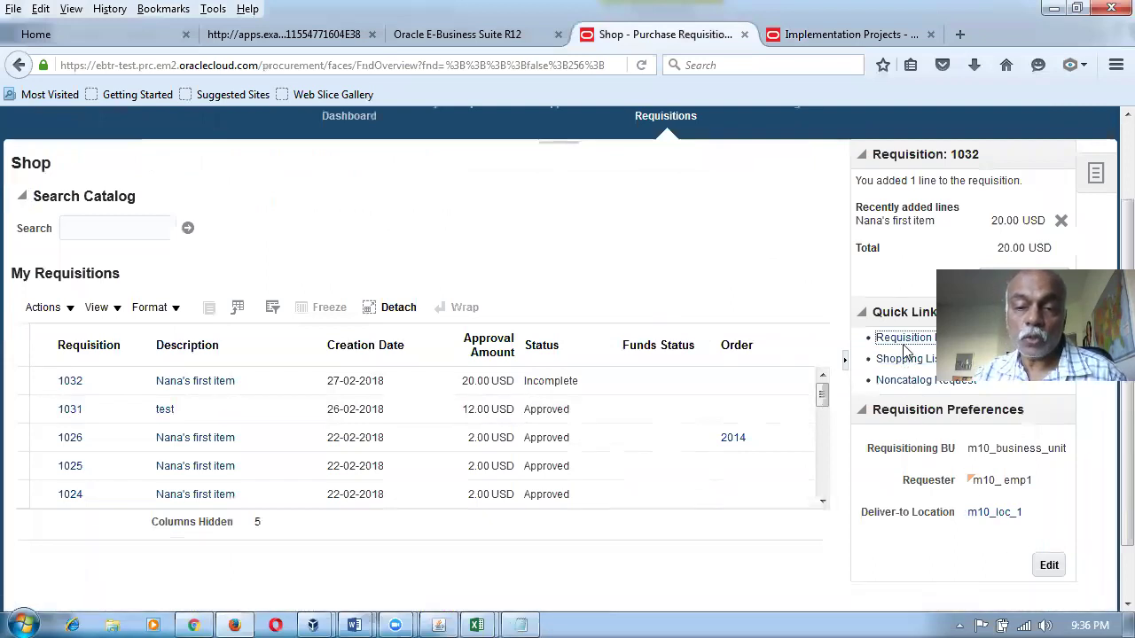
left_click(181, 231)
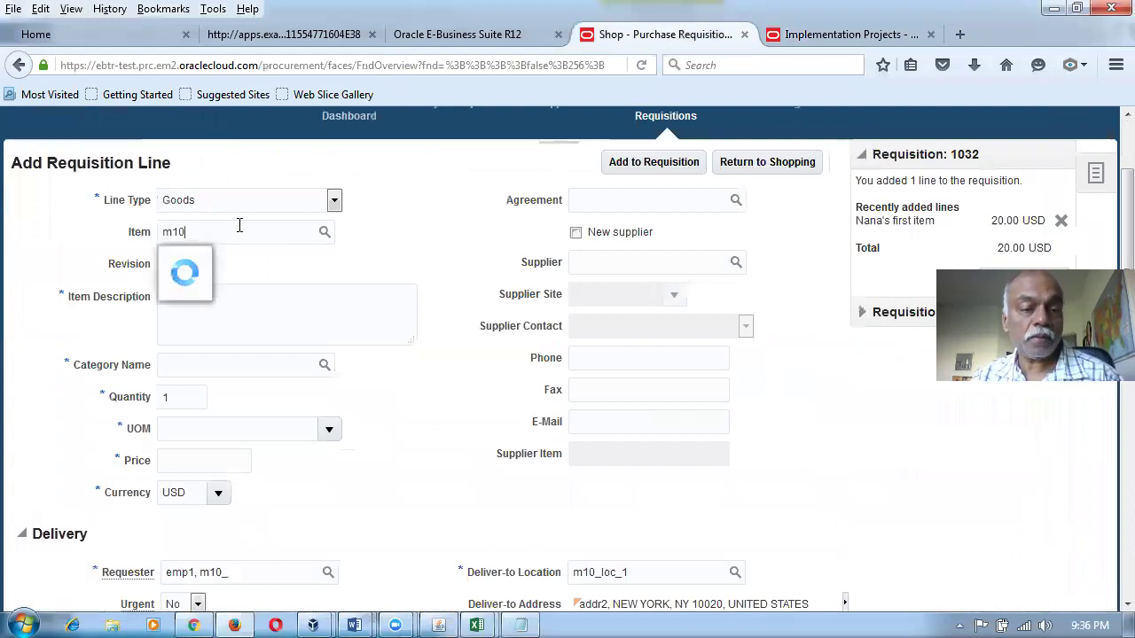
type("m10")
left_click(240, 317)
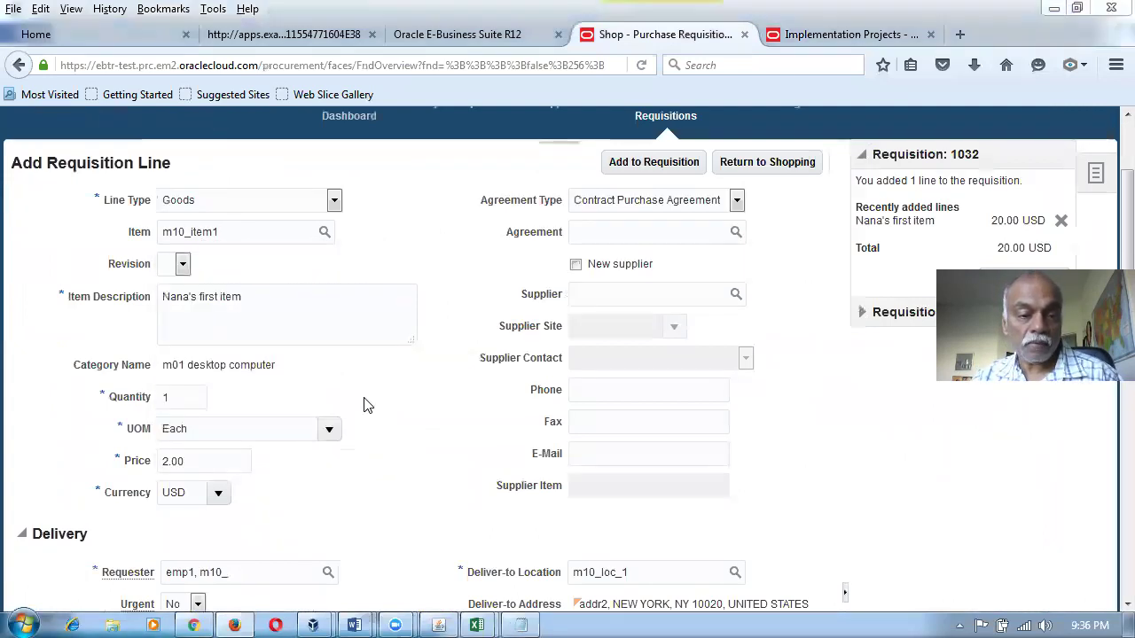
left_click(180, 396)
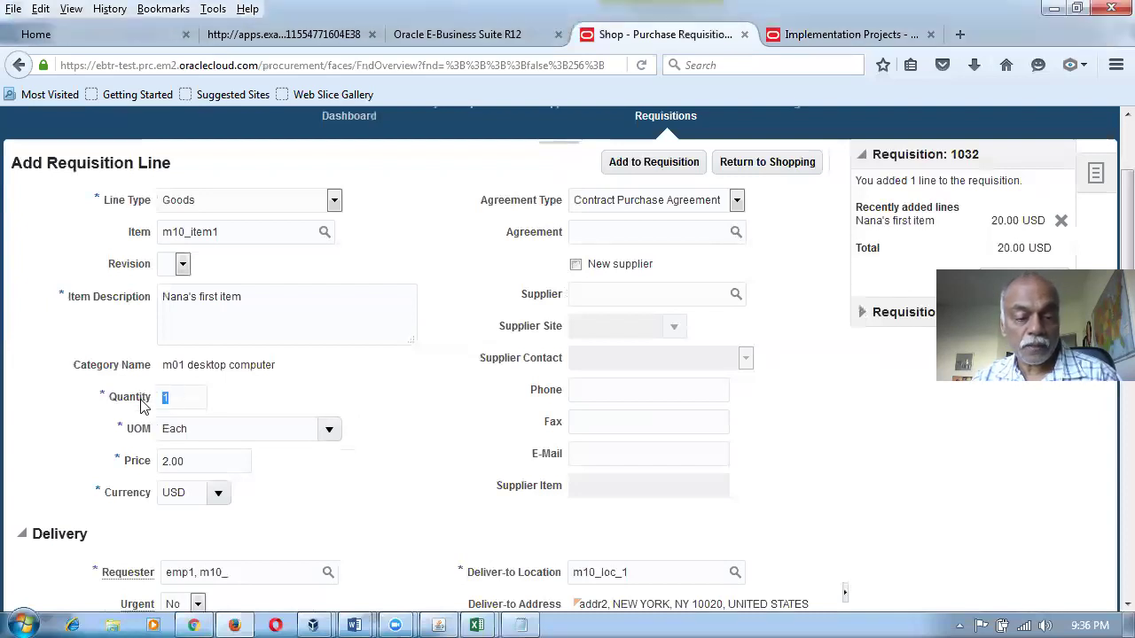
type("2")
key("Tab")
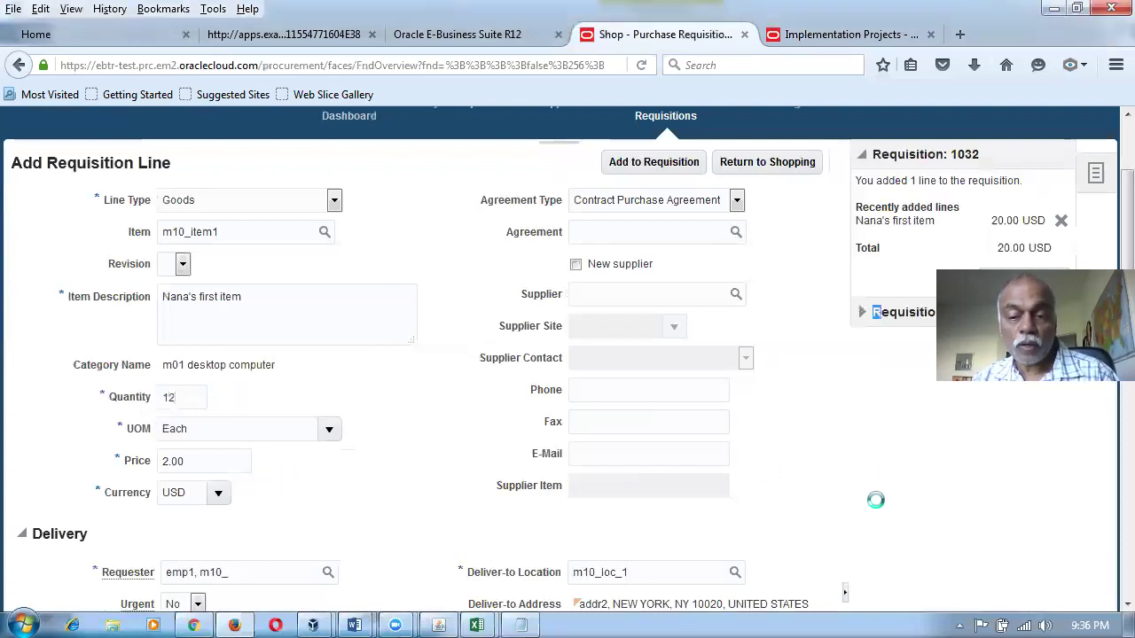
scroll(873, 495, "down", 5)
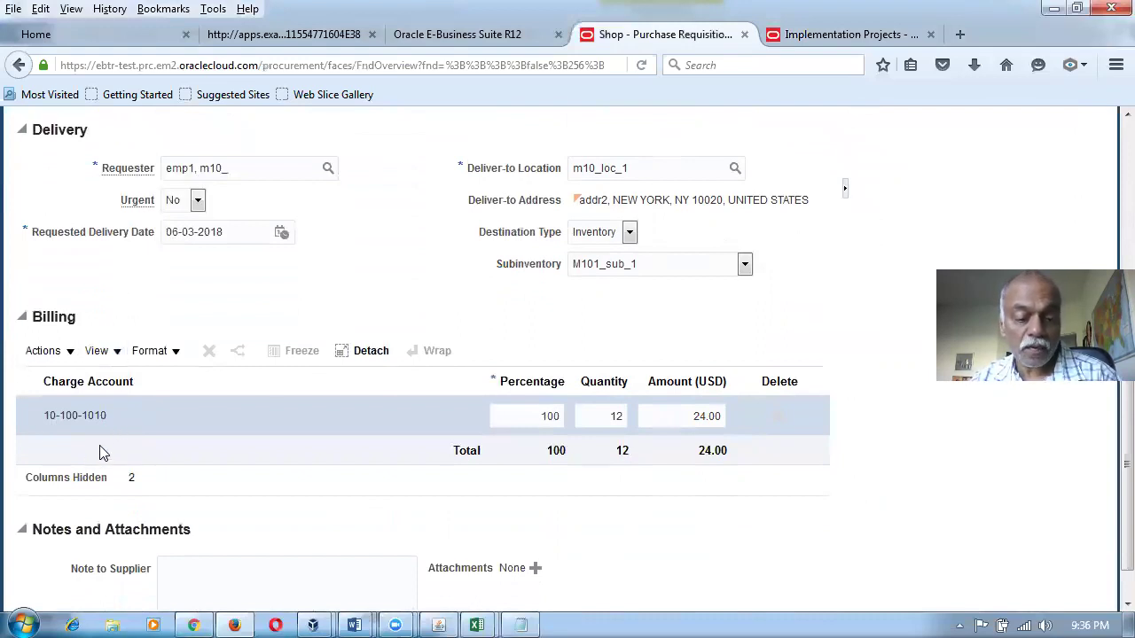
Check Word mapping table rows 1–3, including row 3's Asset type and 1010 value.
key("alt+Tab")
left_click_drag(556, 190, 548, 292)
left_click(532, 360)
left_click_drag(785, 341, 706, 344)
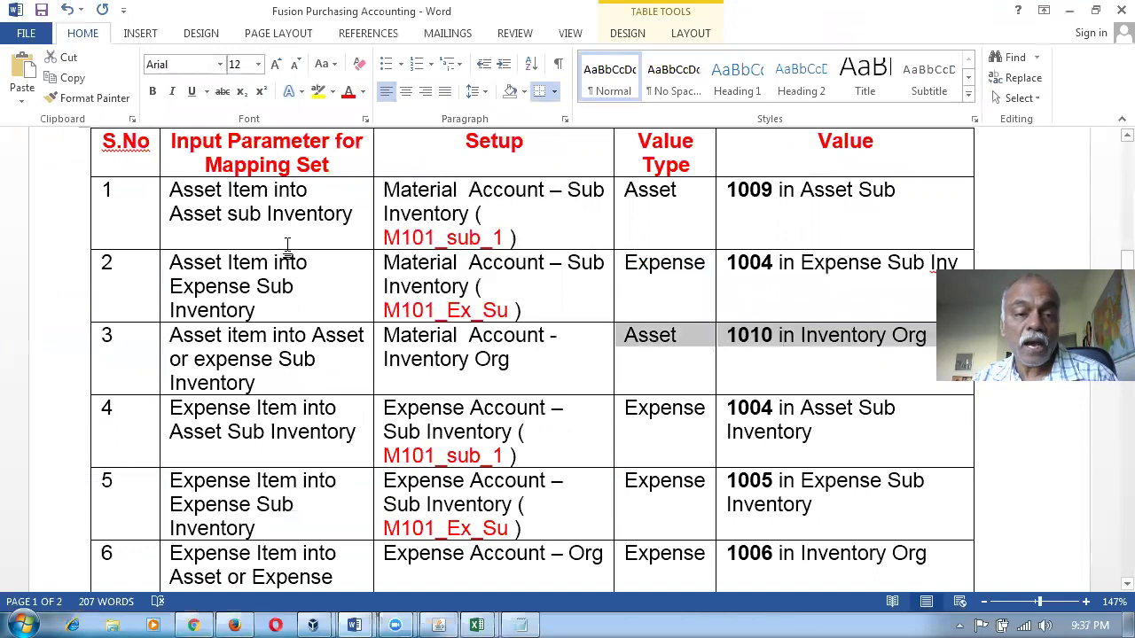
Review mapping table rows 1–3: input parameters, Inventory Org setup and the 1010 value.
left_click_drag(222, 202, 274, 214)
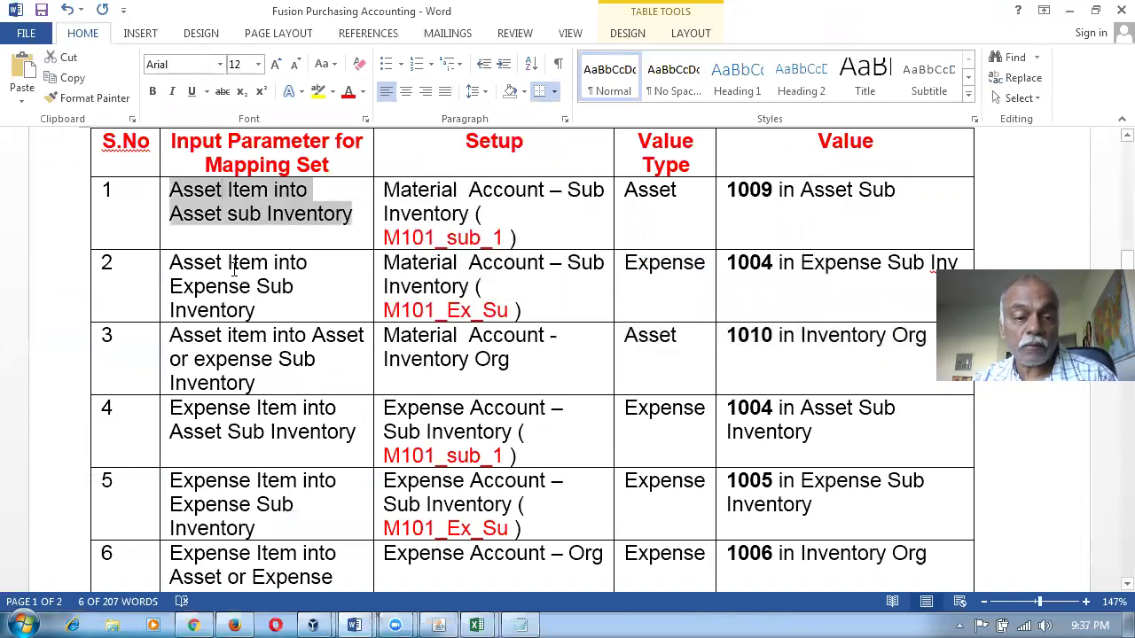
left_click_drag(233, 266, 255, 310)
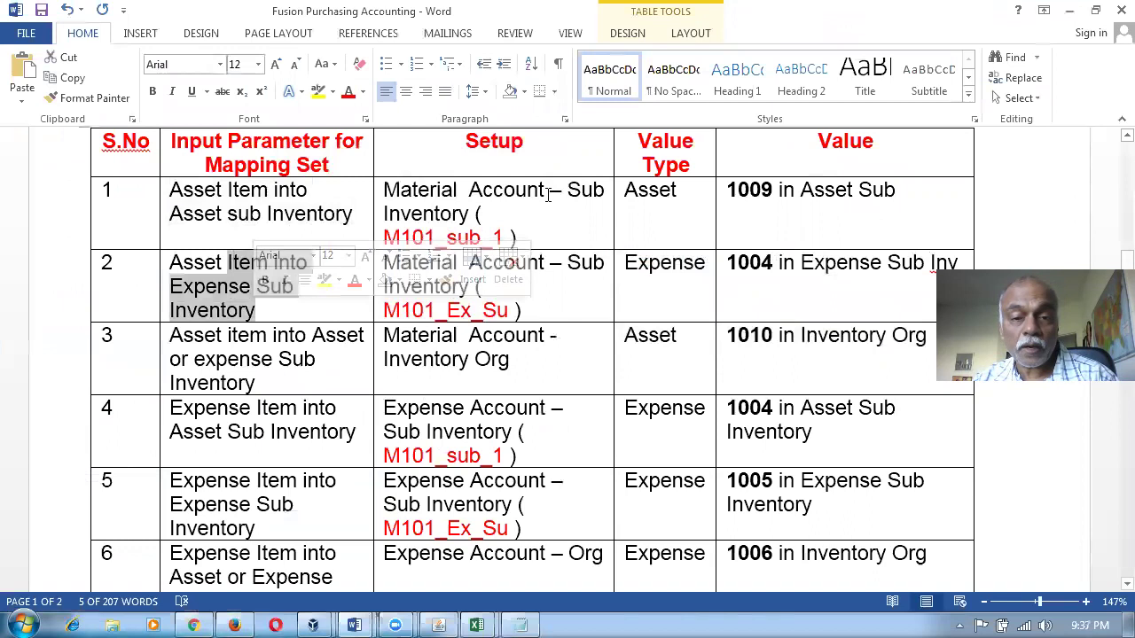
left_click_drag(456, 192, 578, 281)
left_click(293, 360)
left_click(488, 359)
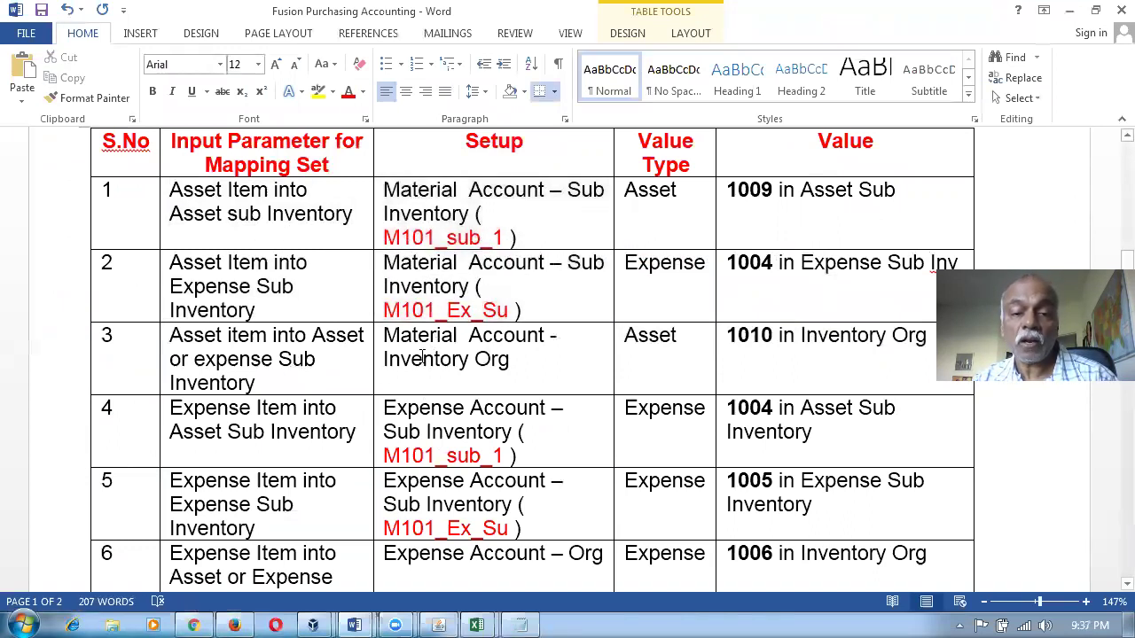
triple_click(422, 359)
left_click(819, 358)
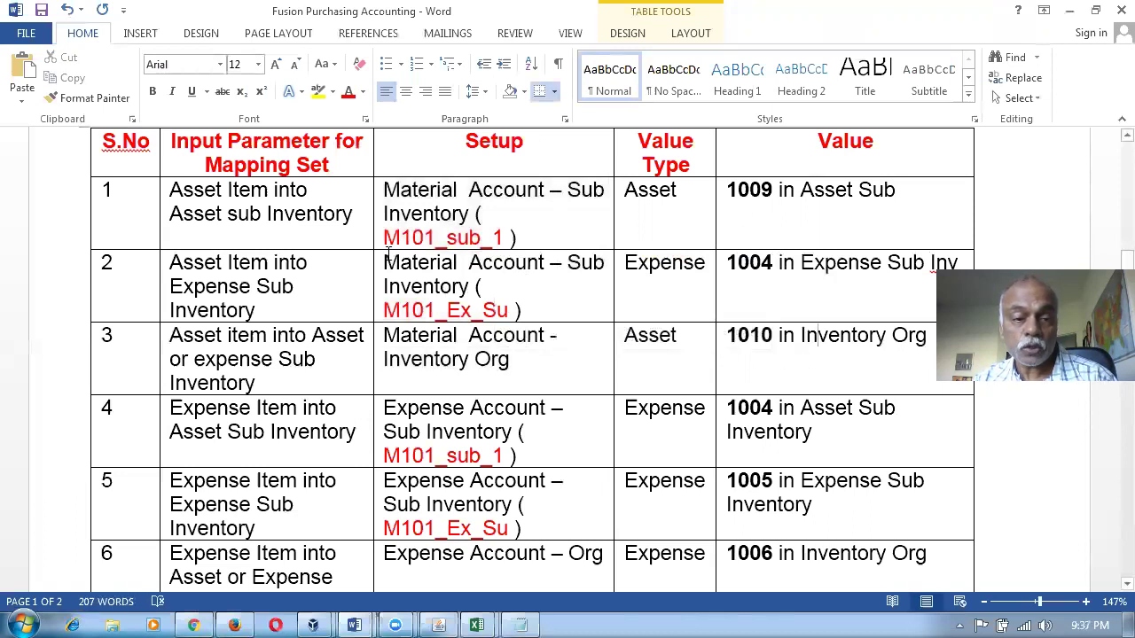
left_click_drag(312, 222, 758, 346)
left_click(484, 454)
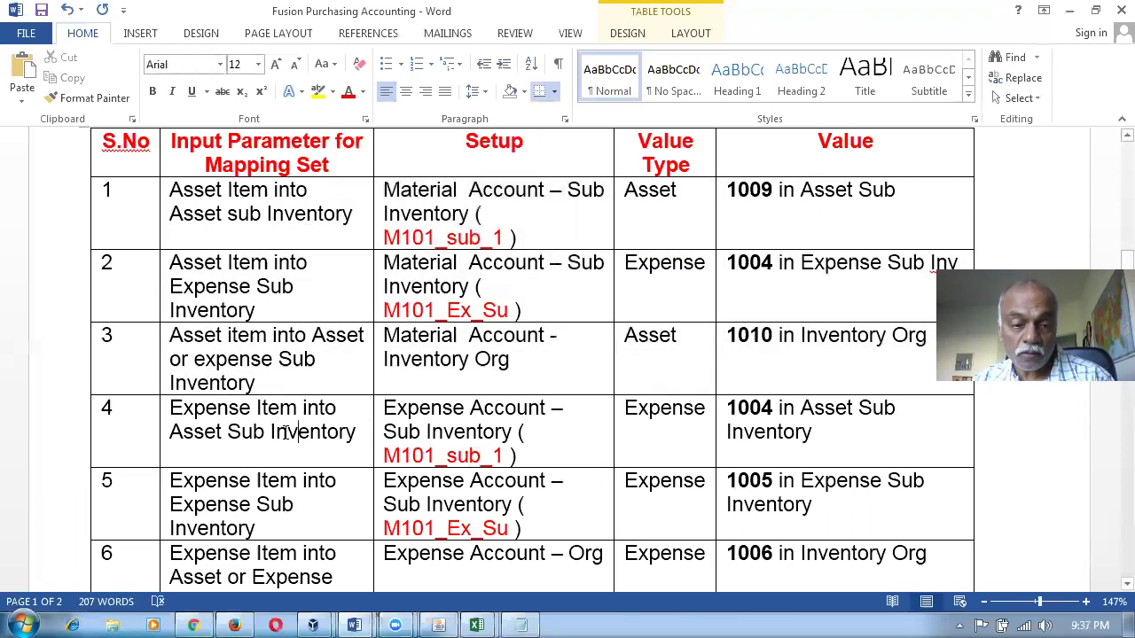
Inspect row 4's expense item parameter and 1004 value, then return to the requisition line.
scroll(286, 430, "down", 1)
scroll(285, 430, "down", 2)
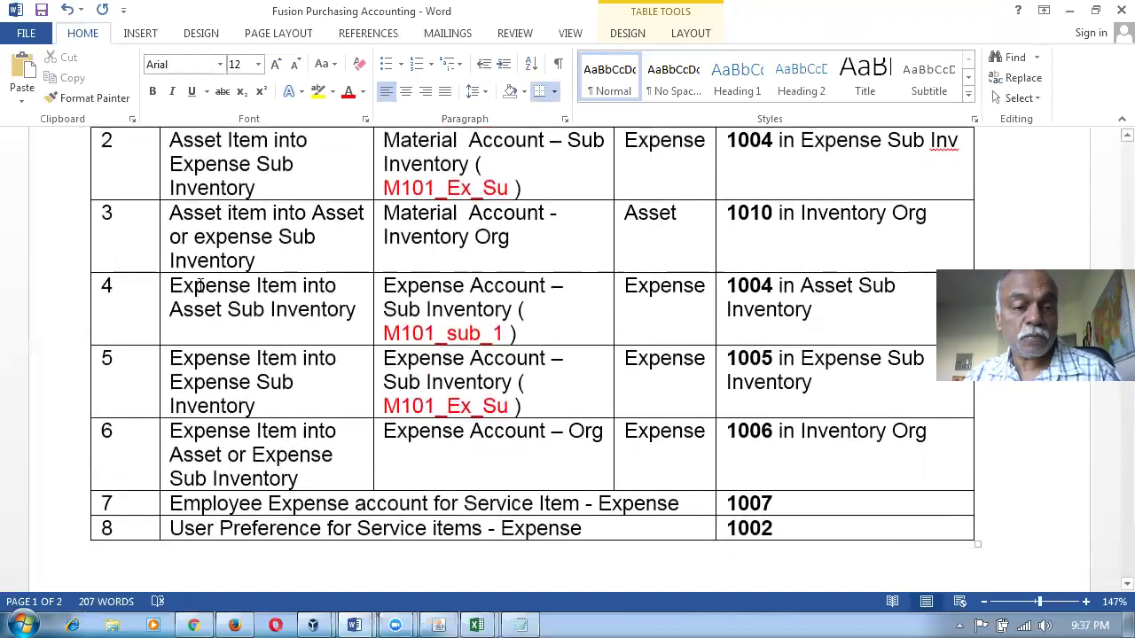
left_click_drag(199, 285, 271, 310)
left_click(780, 333)
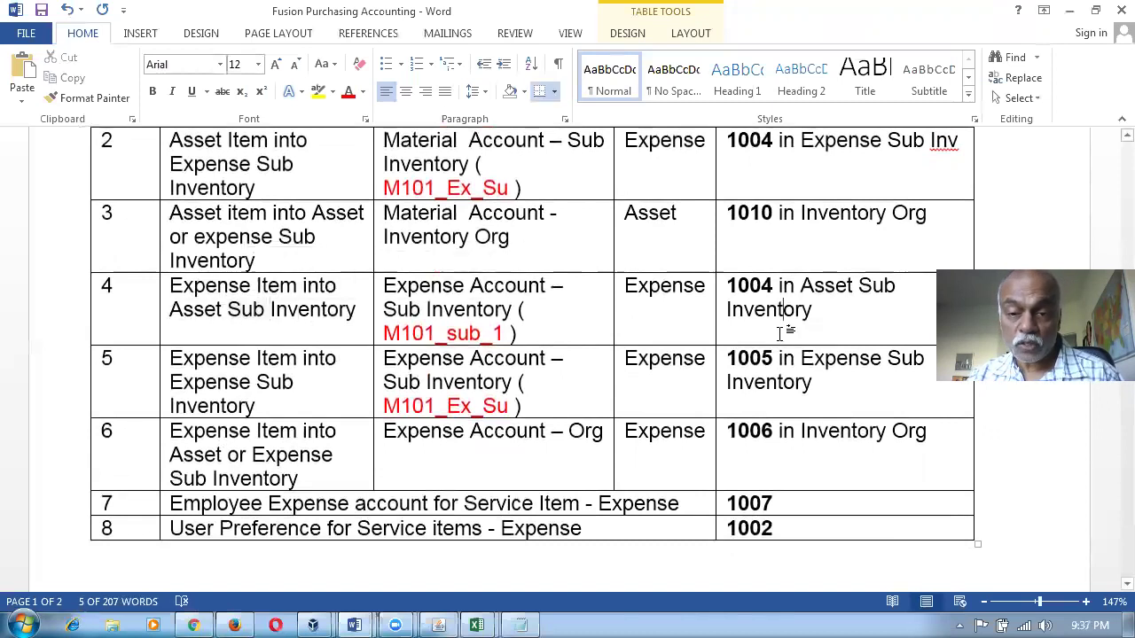
key("alt+Tab")
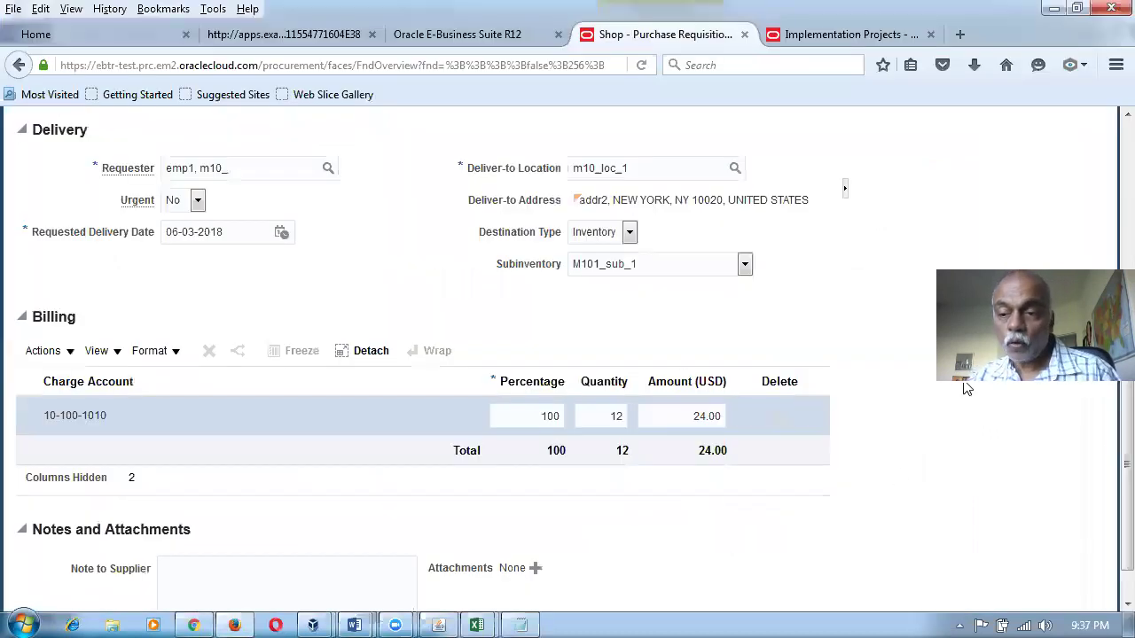
scroll(1107, 435, "up", 10)
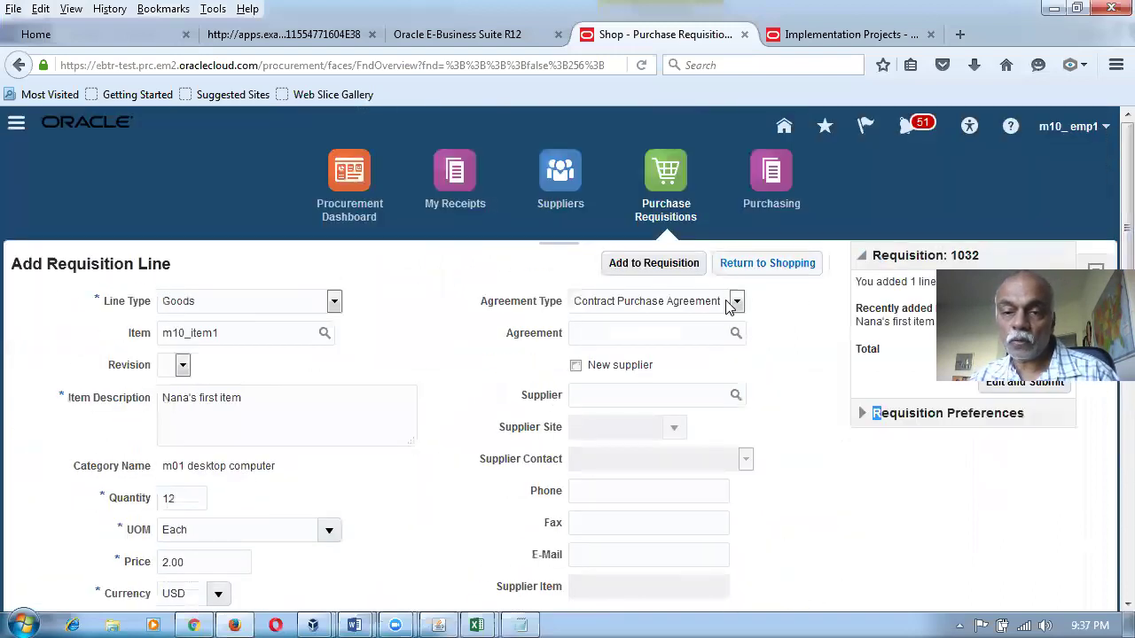
Change the requisition preferences' default subinventory from M101_sub_1 to M101_Ex_Su and save.
left_click(768, 263)
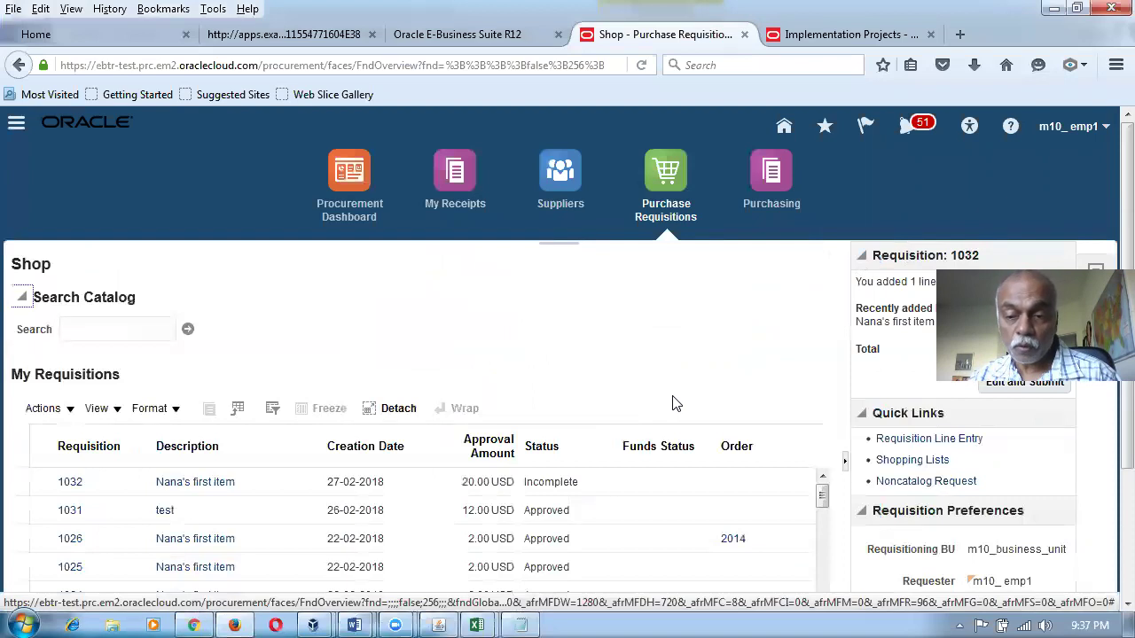
scroll(817, 507, "down", 2)
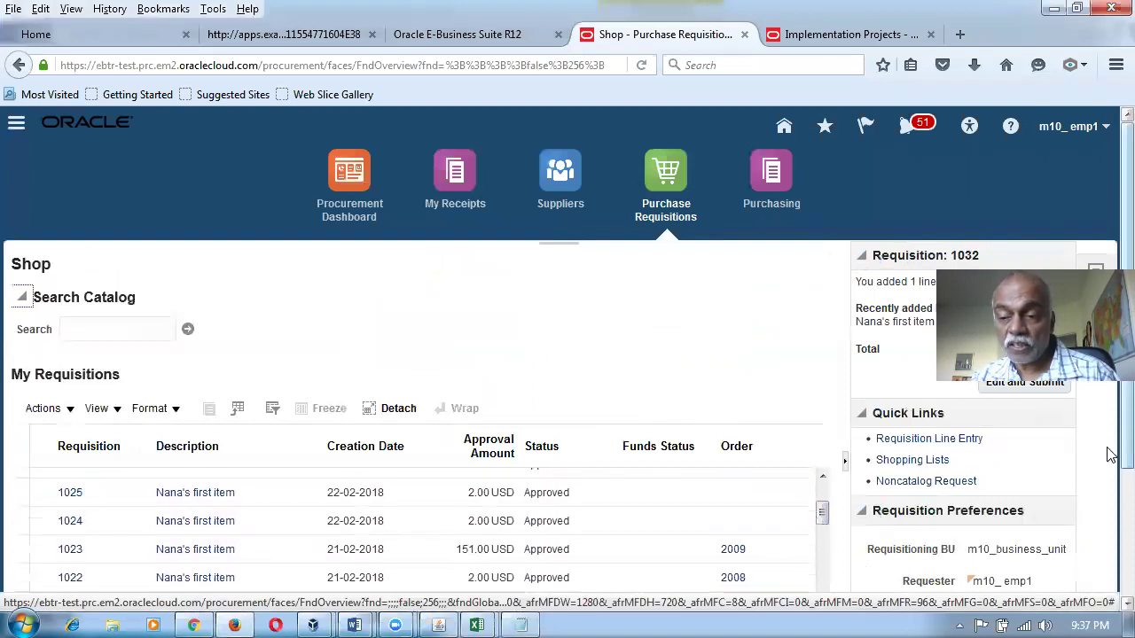
scroll(1108, 479, "down", 1)
scroll(1109, 532, "down", 1)
left_click(1051, 555)
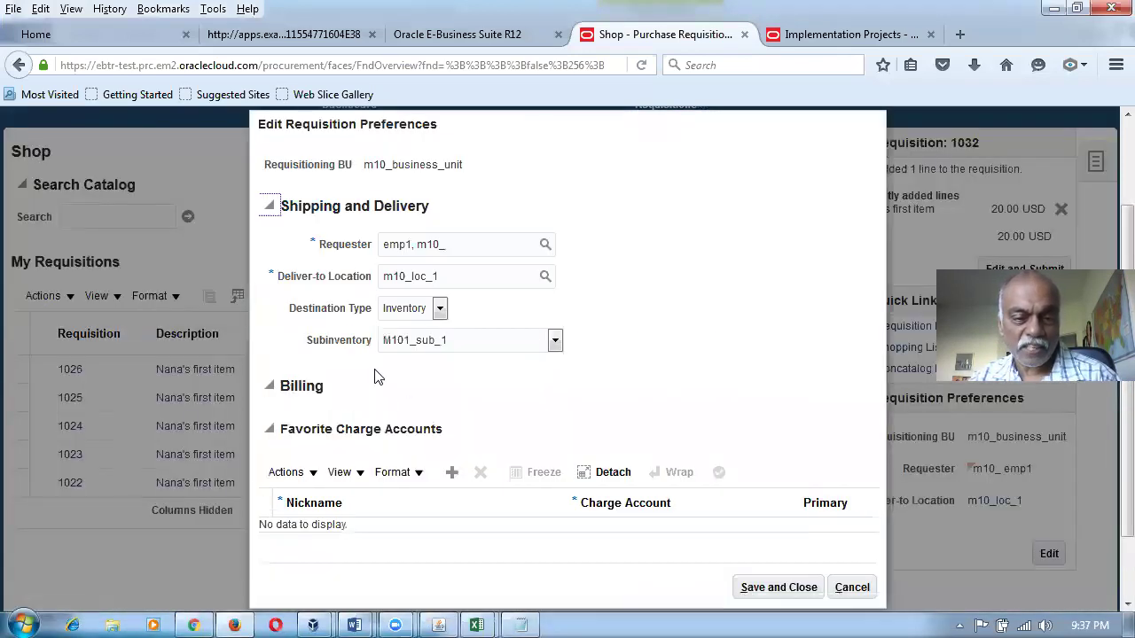
left_click(460, 346)
left_click(453, 369)
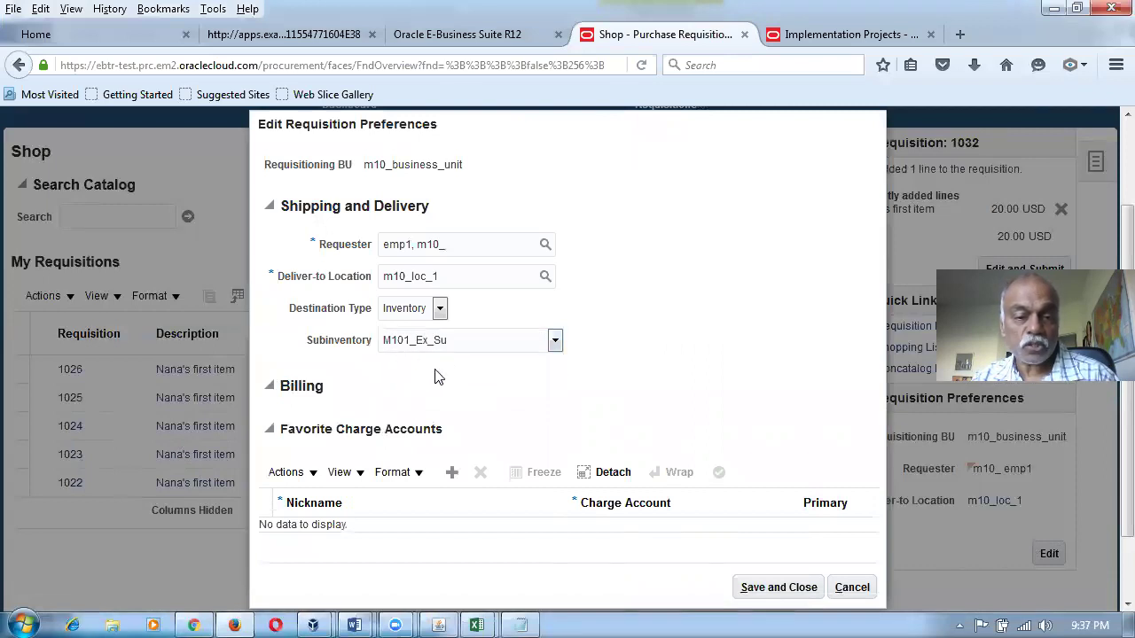
left_click(781, 589)
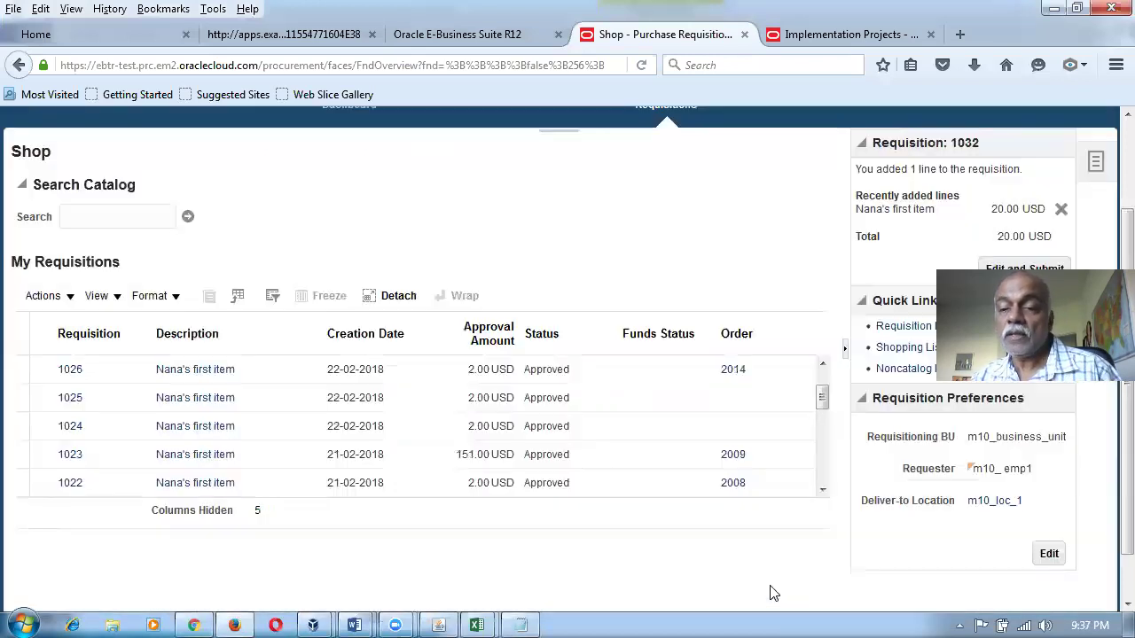
Add a requisition line for m10_expense_item and check its billing shows 10-100-1005.
left_click(903, 327)
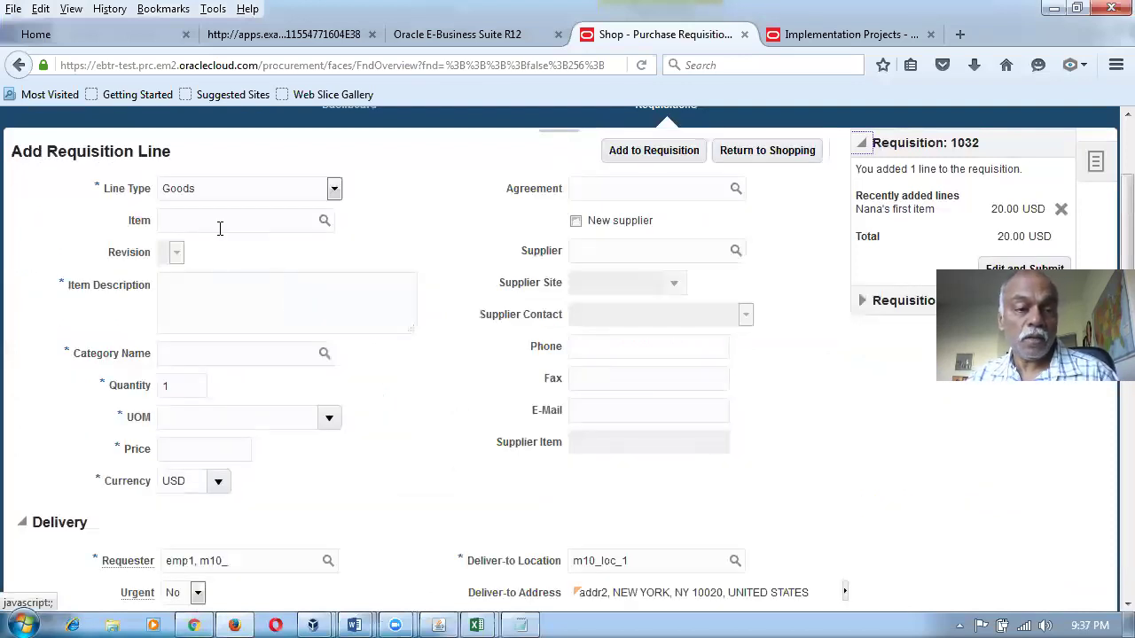
left_click(221, 226)
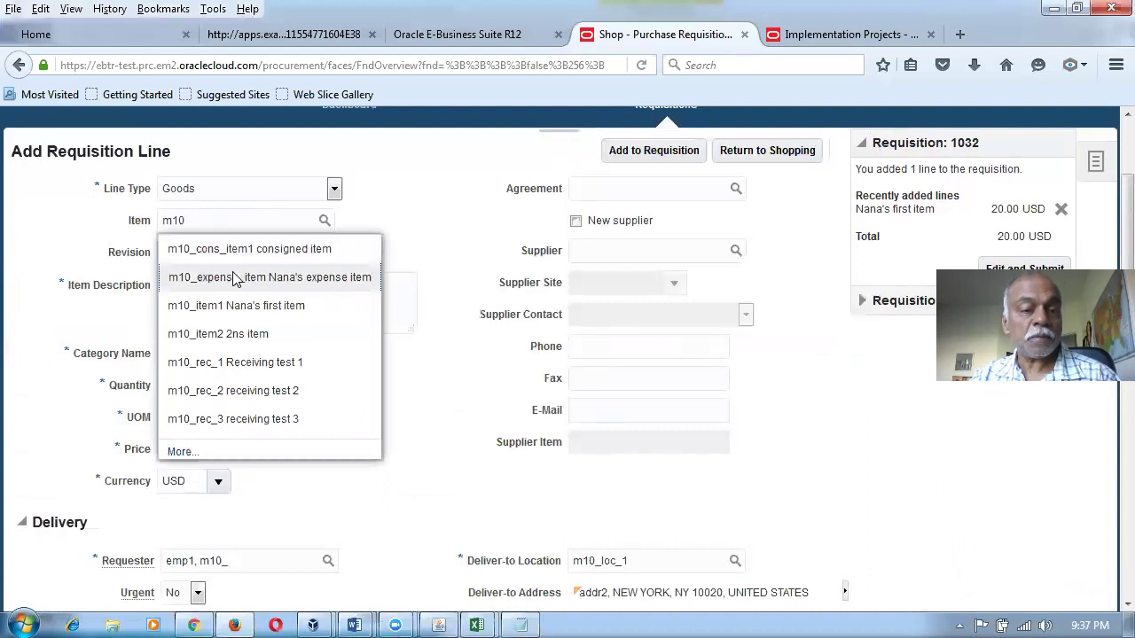
left_click(237, 277)
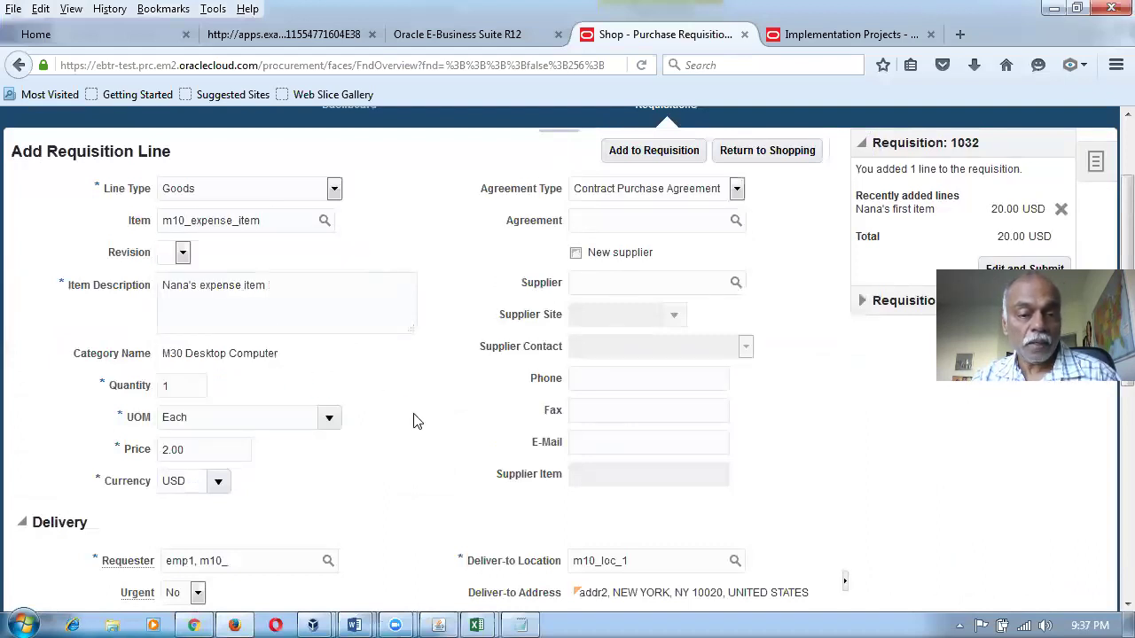
scroll(406, 426, "down", 4)
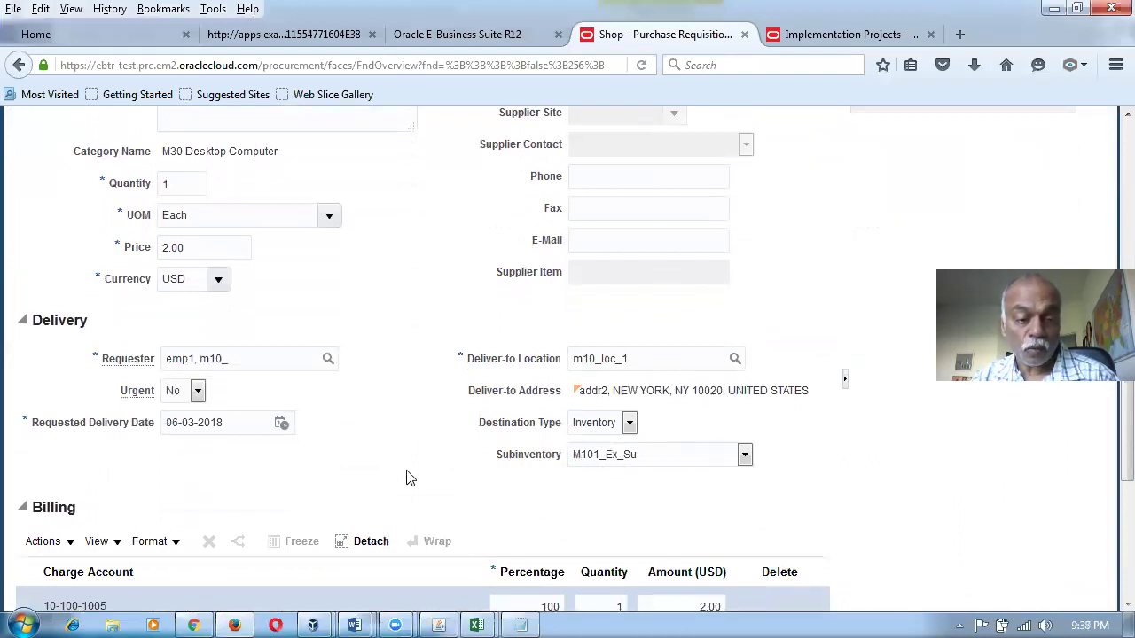
scroll(410, 477, "down", 4)
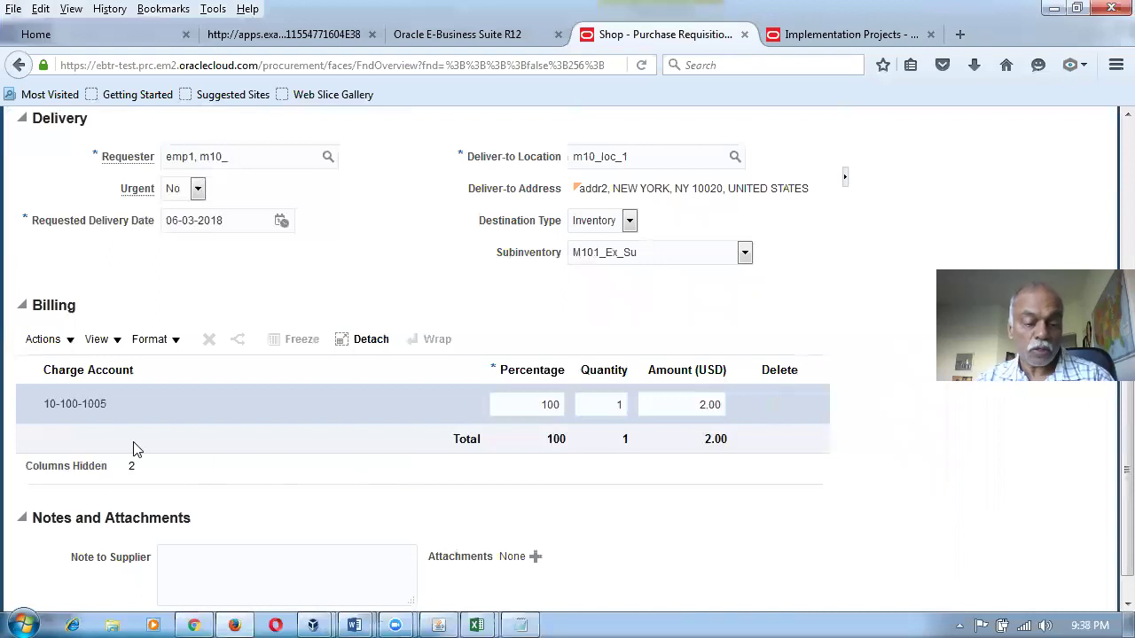
key("alt+Tab")
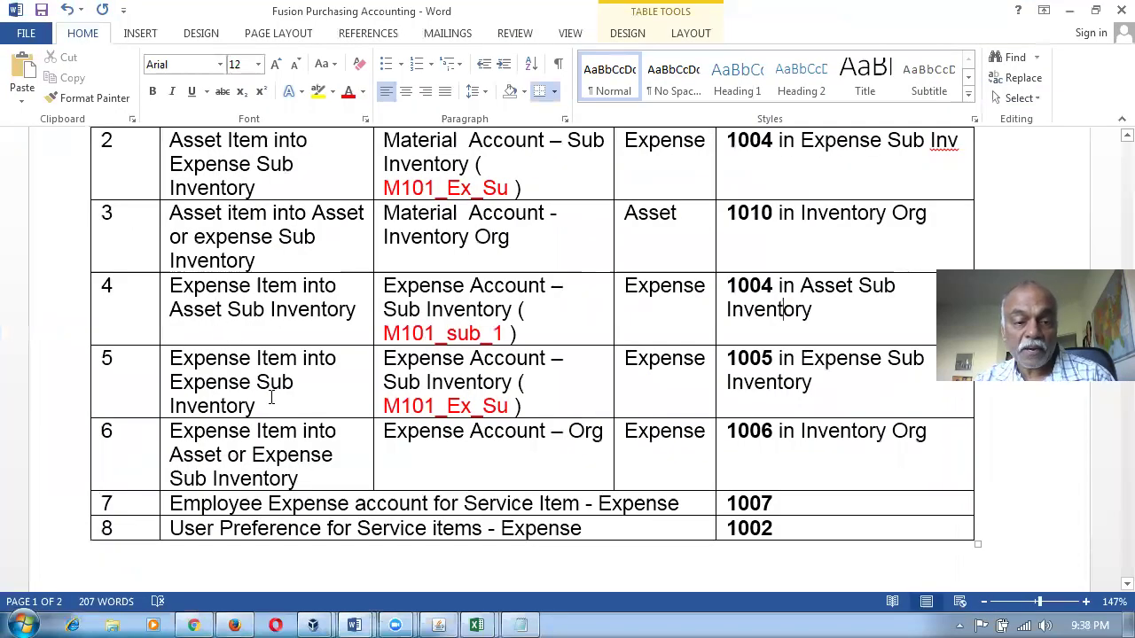
Compare mapping table row 5 (expense subinventory) with row 4 (asset subinventory) for expense items.
left_click_drag(333, 397, 757, 403)
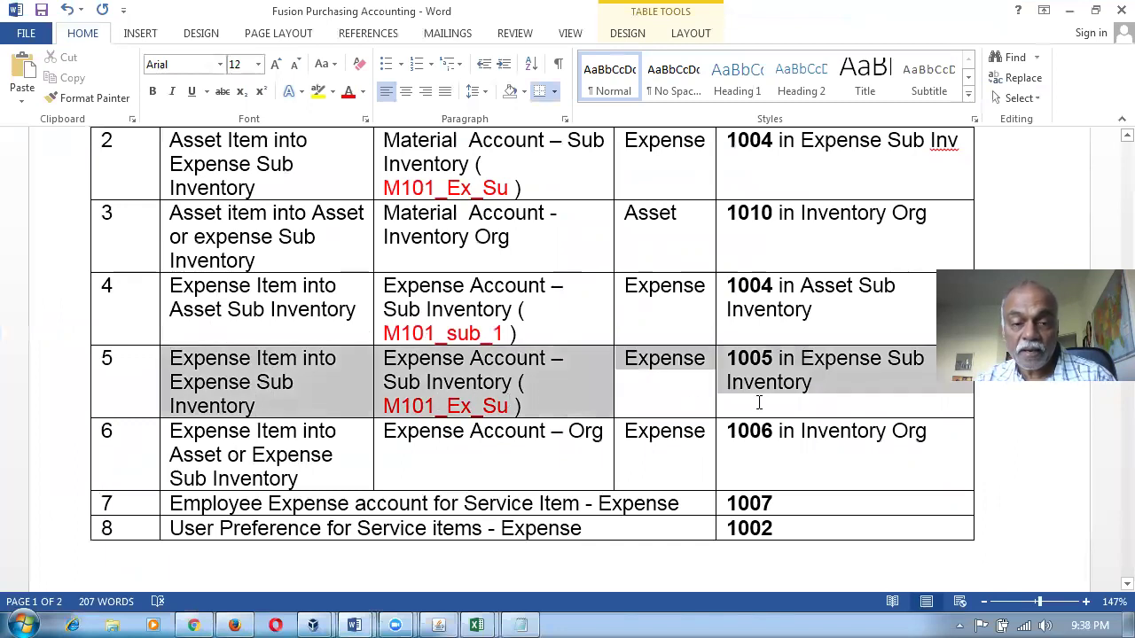
left_click_drag(257, 293, 768, 309)
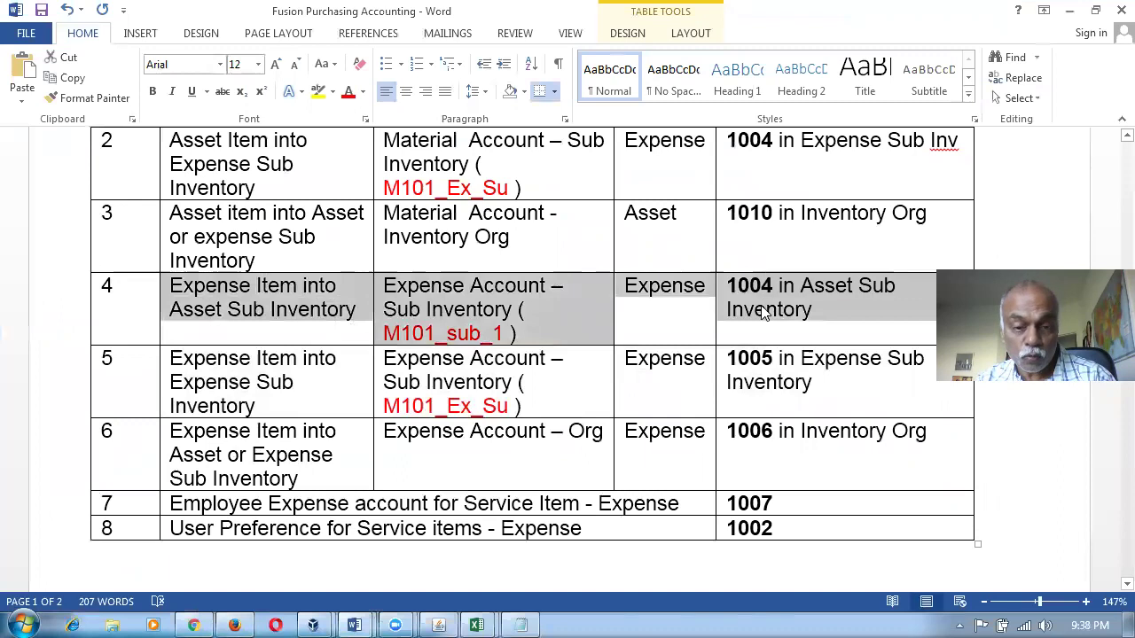
key("alt+Tab")
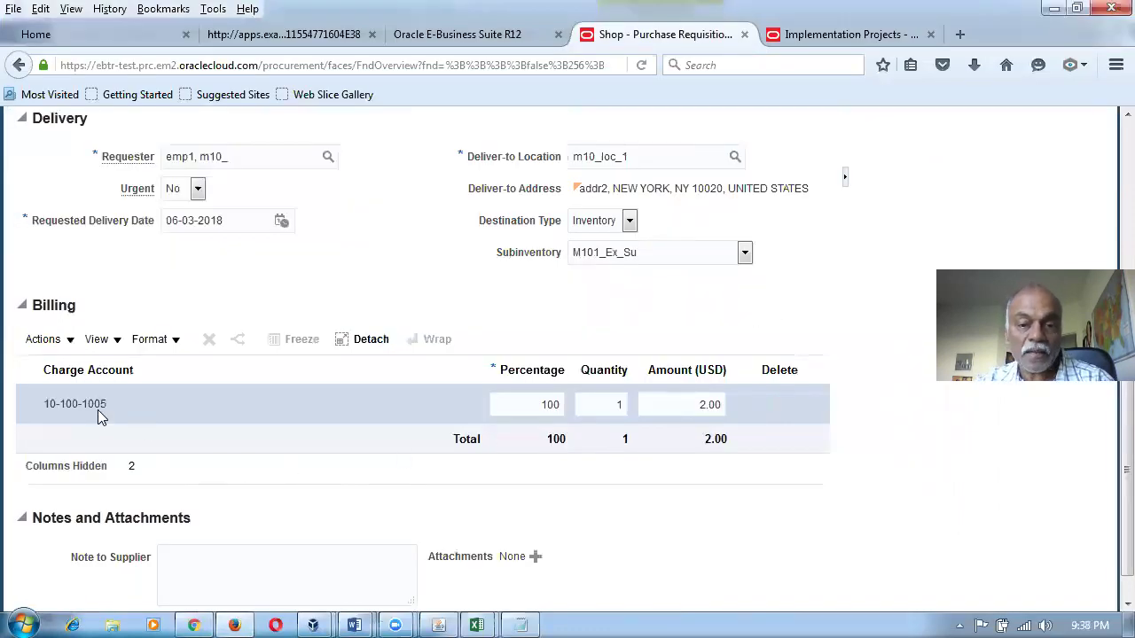
Set the new line's subinventory to M101_sub_1 and delete requisition 1032's earlier line.
left_click(634, 257)
left_click(626, 294)
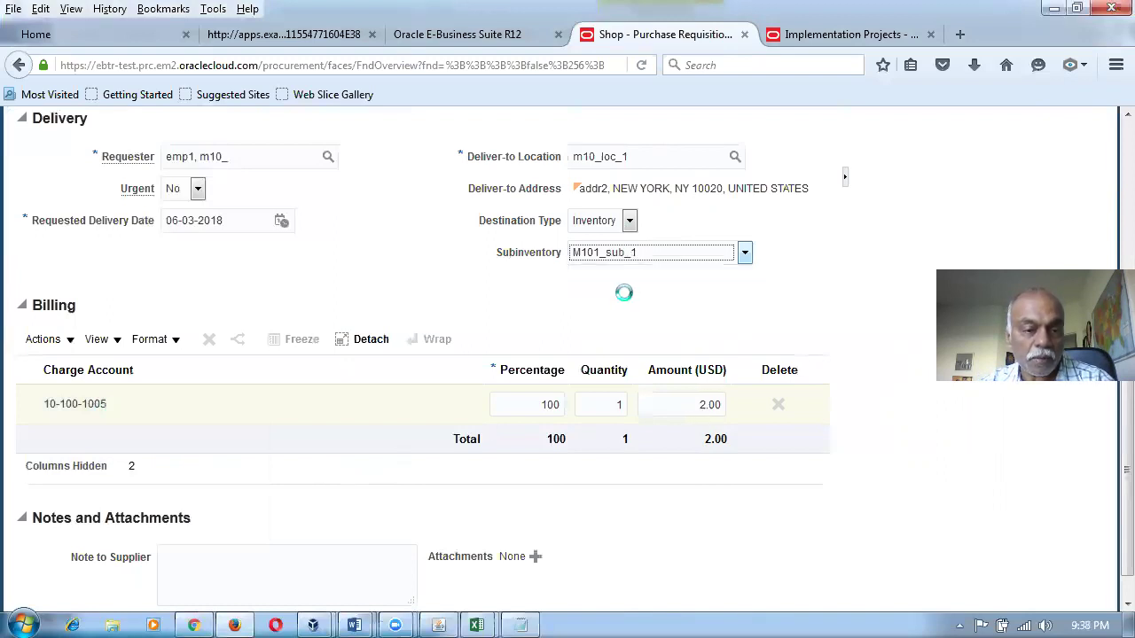
left_click(337, 315)
key("alt+Tab")
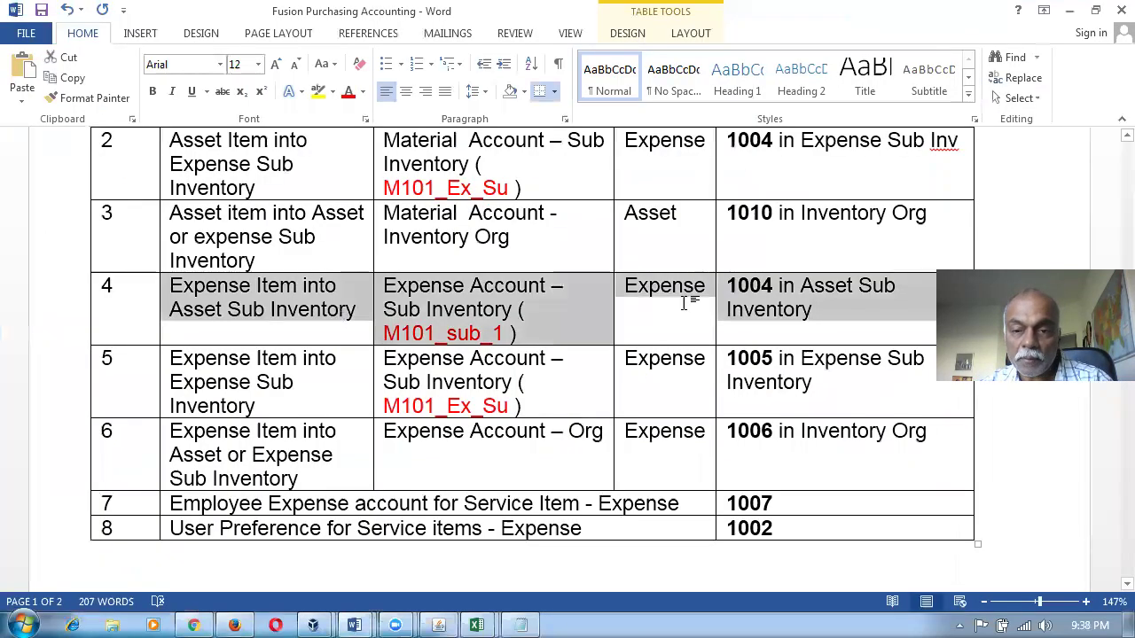
key("alt+Tab")
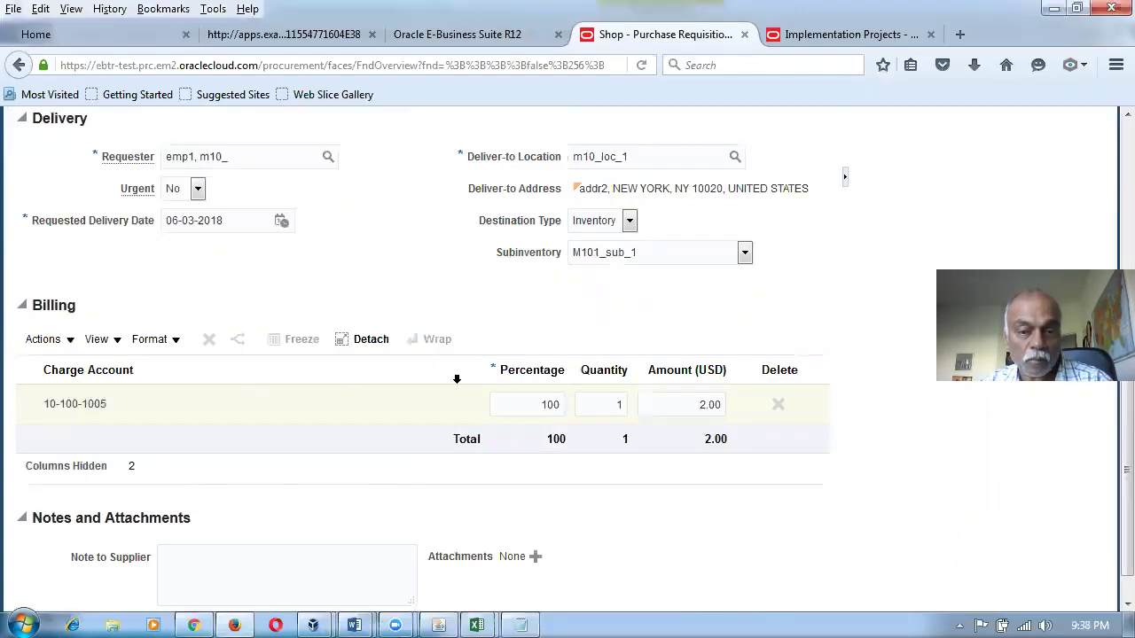
scroll(692, 309, "up", 6)
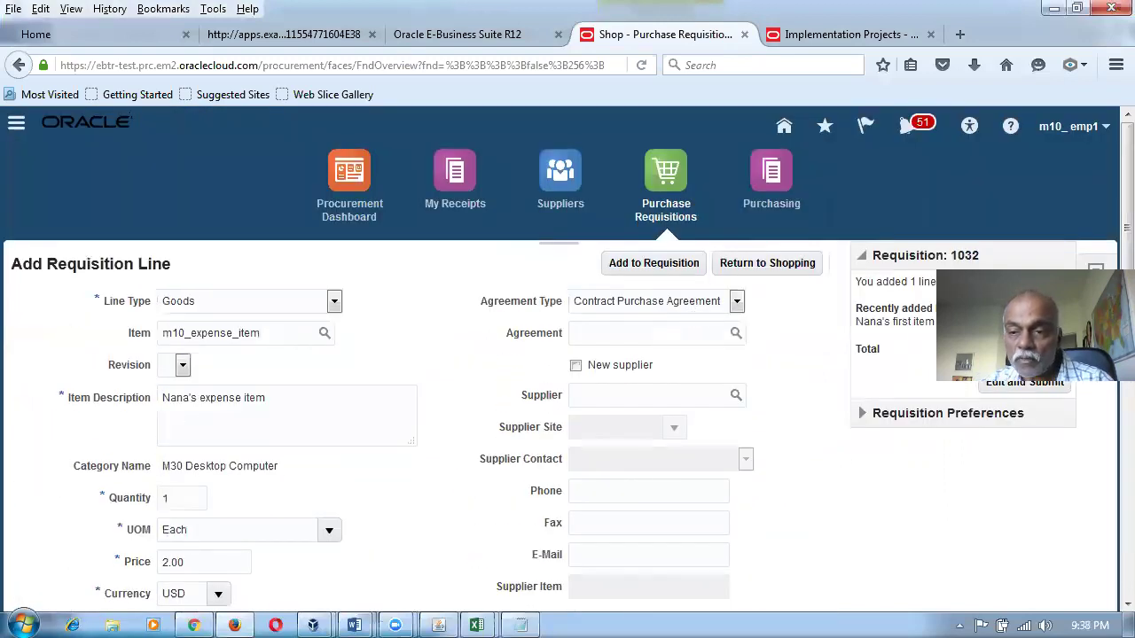
left_click(1061, 321)
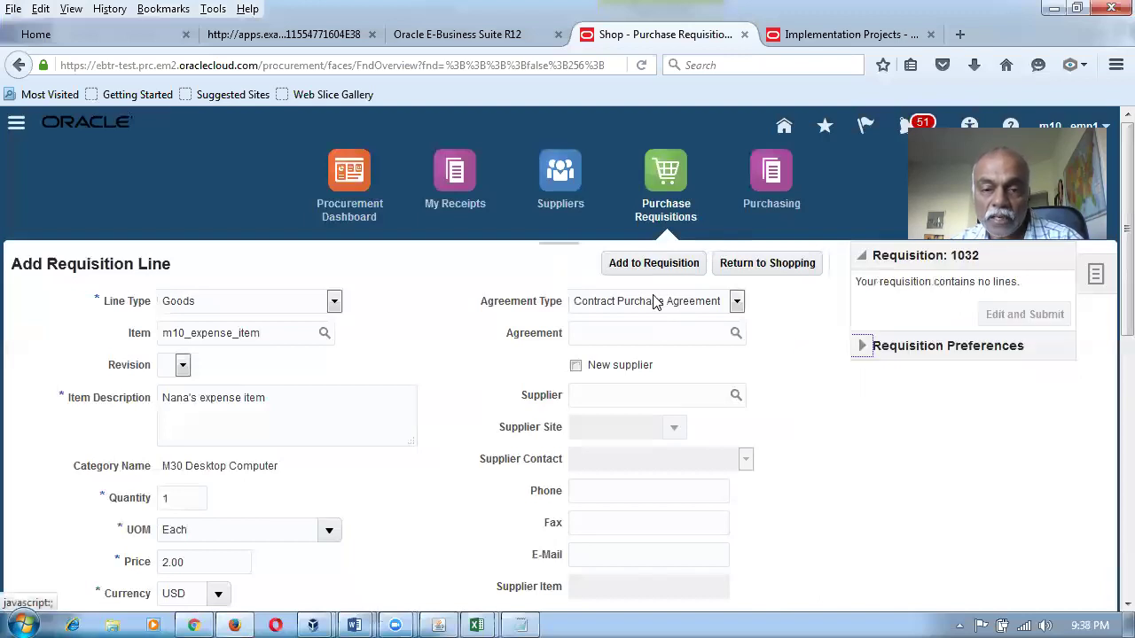
Add the expense item line to requisition 1032, review its subinventory and billing, then return to Shop.
left_click(656, 263)
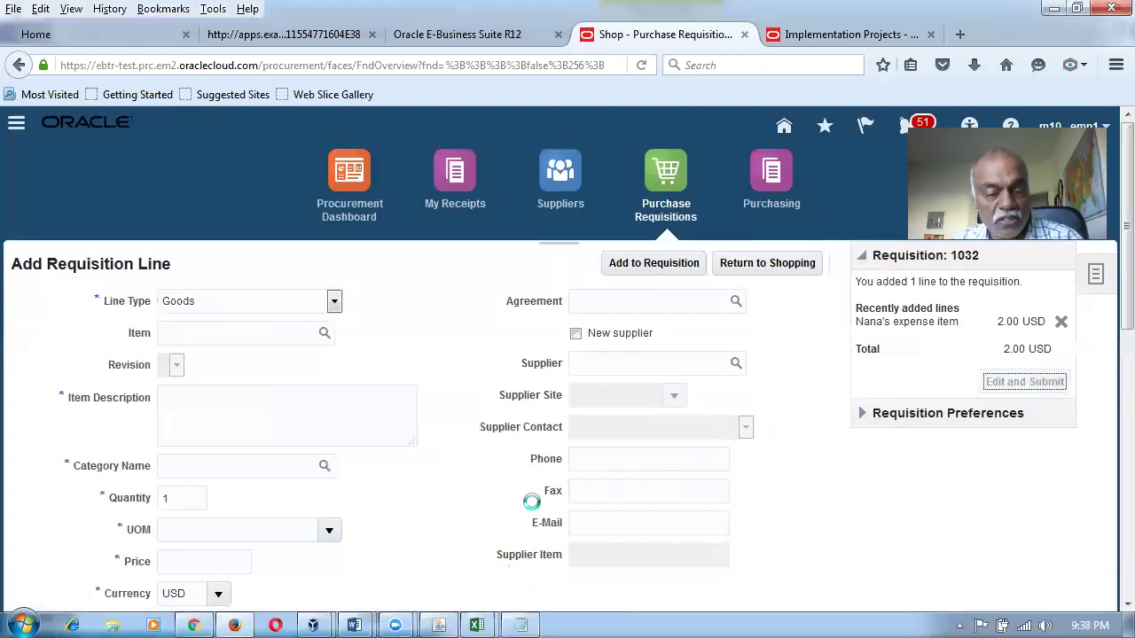
scroll(535, 503, "down", 5)
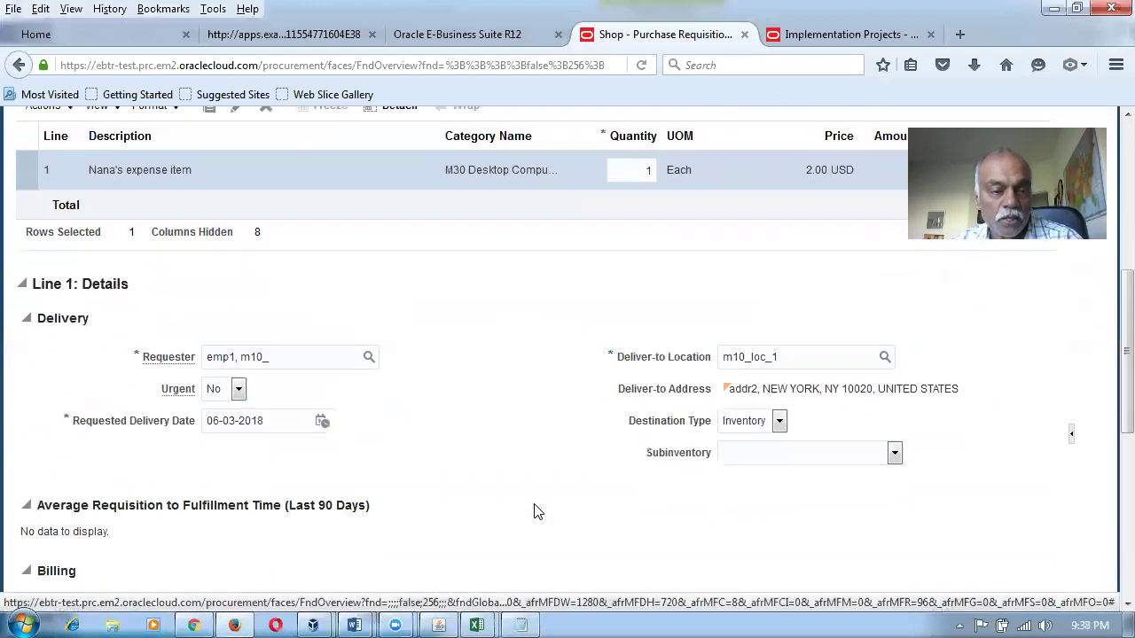
scroll(537, 512, "down", 4)
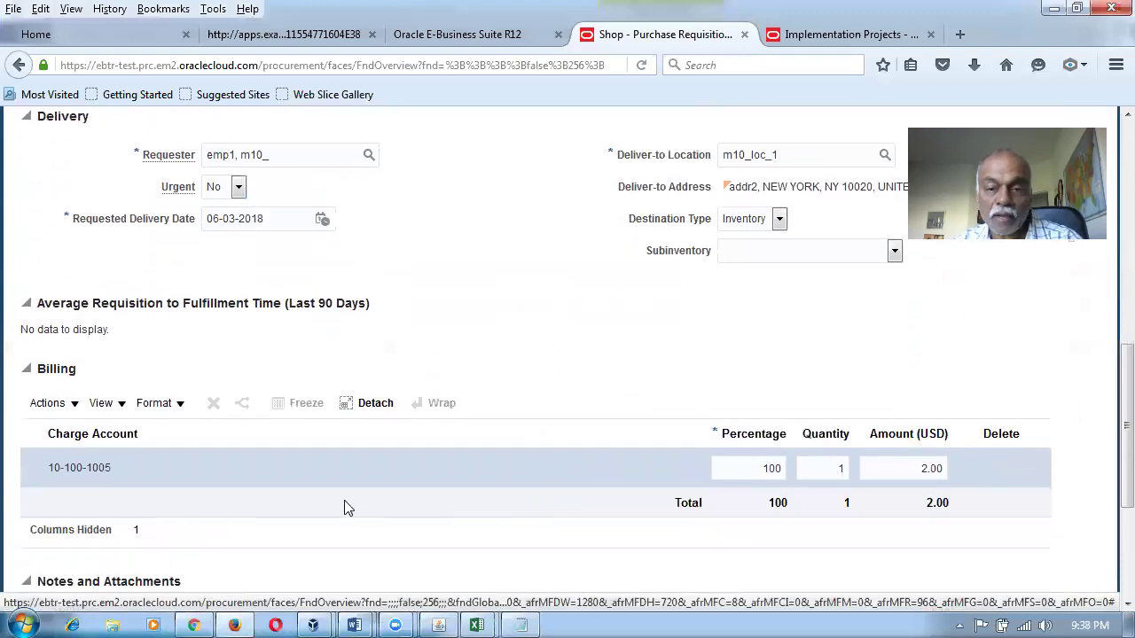
left_click(895, 251)
left_click(901, 265)
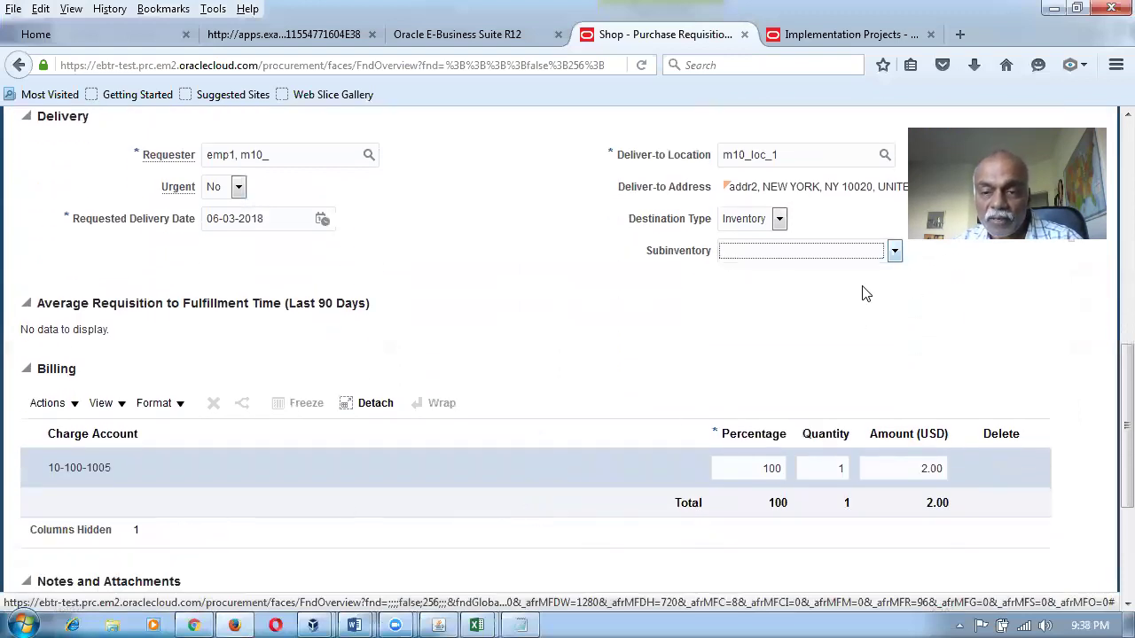
left_click(873, 259)
left_click(824, 339)
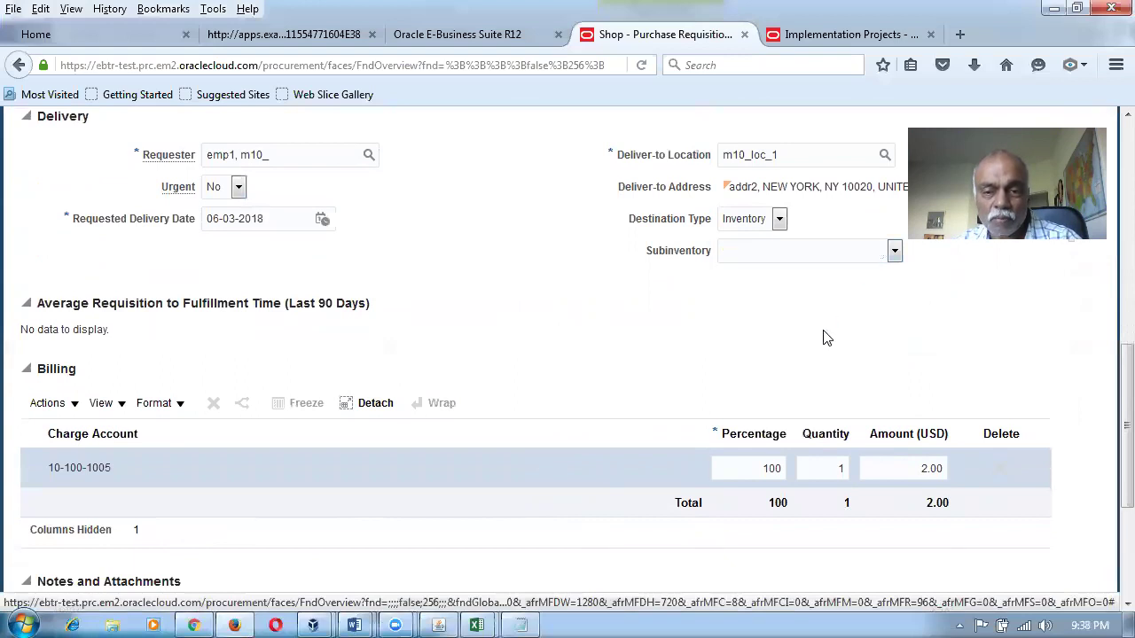
scroll(821, 345, "up", 5)
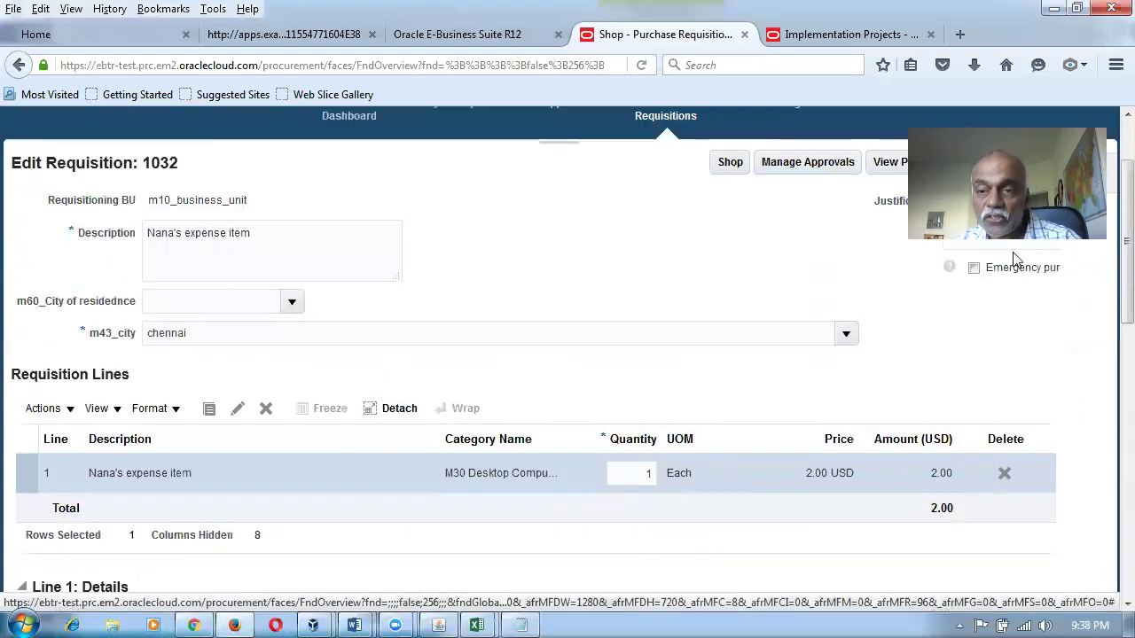
left_click(728, 163)
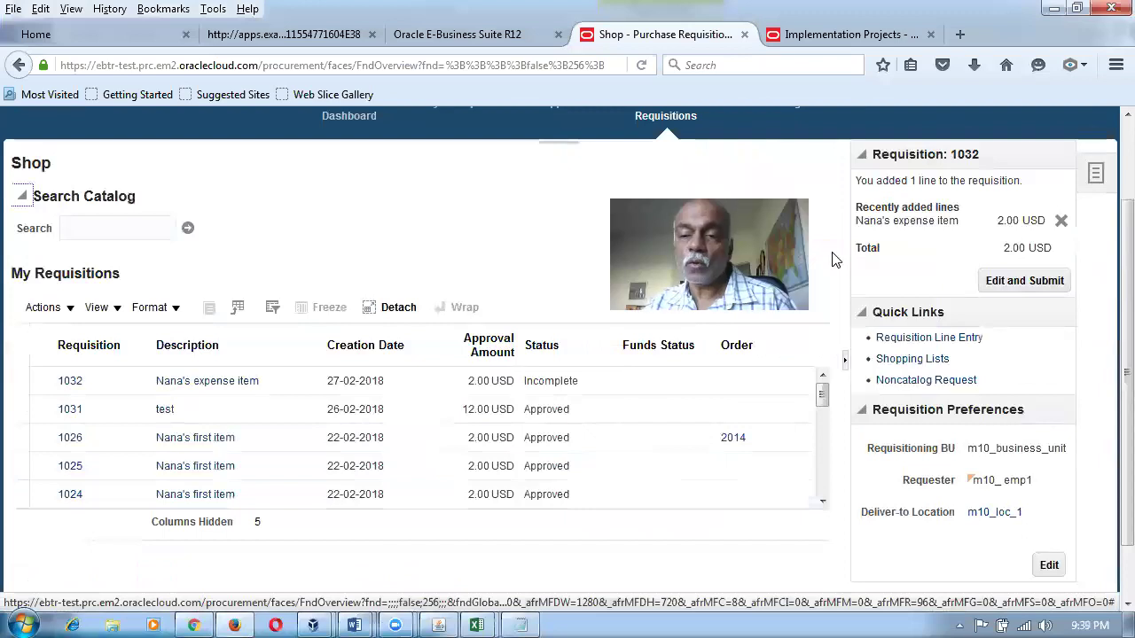
Enter a line for m10_expense_item, defaulting to M101_Ex_Su with charge account 10-100-1005.
left_click(928, 338)
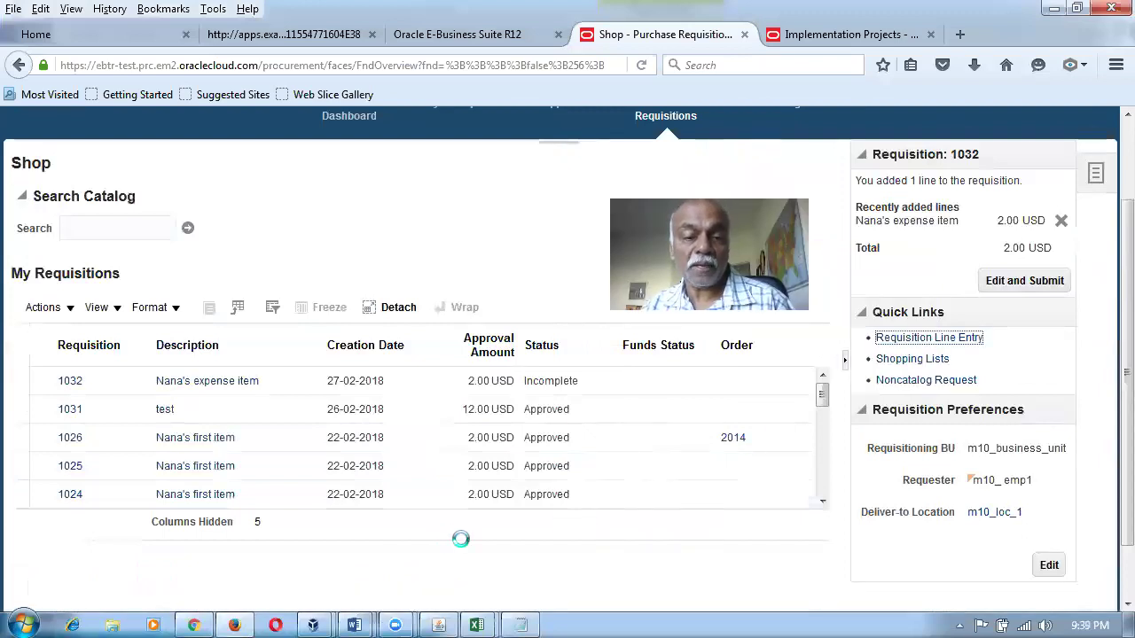
left_click(183, 232)
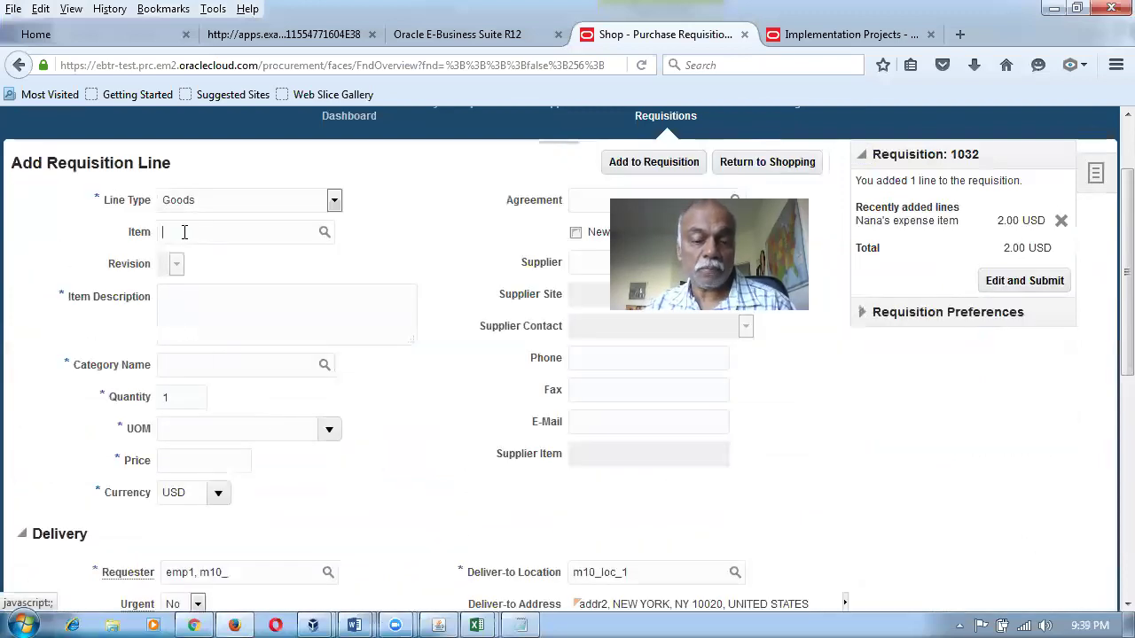
type("m10")
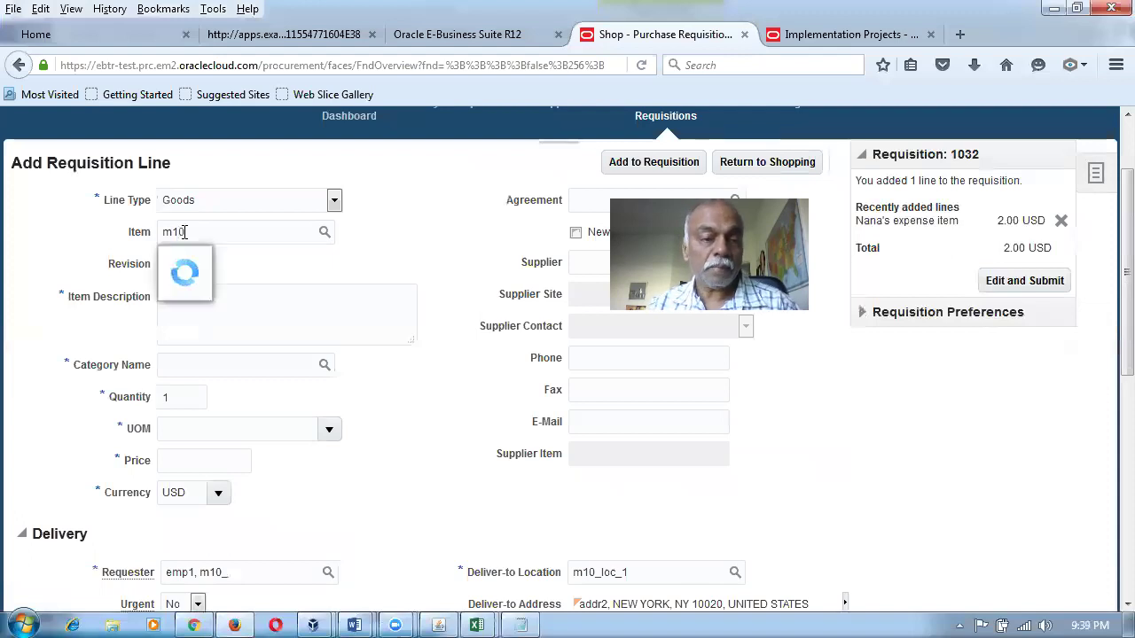
left_click(256, 286)
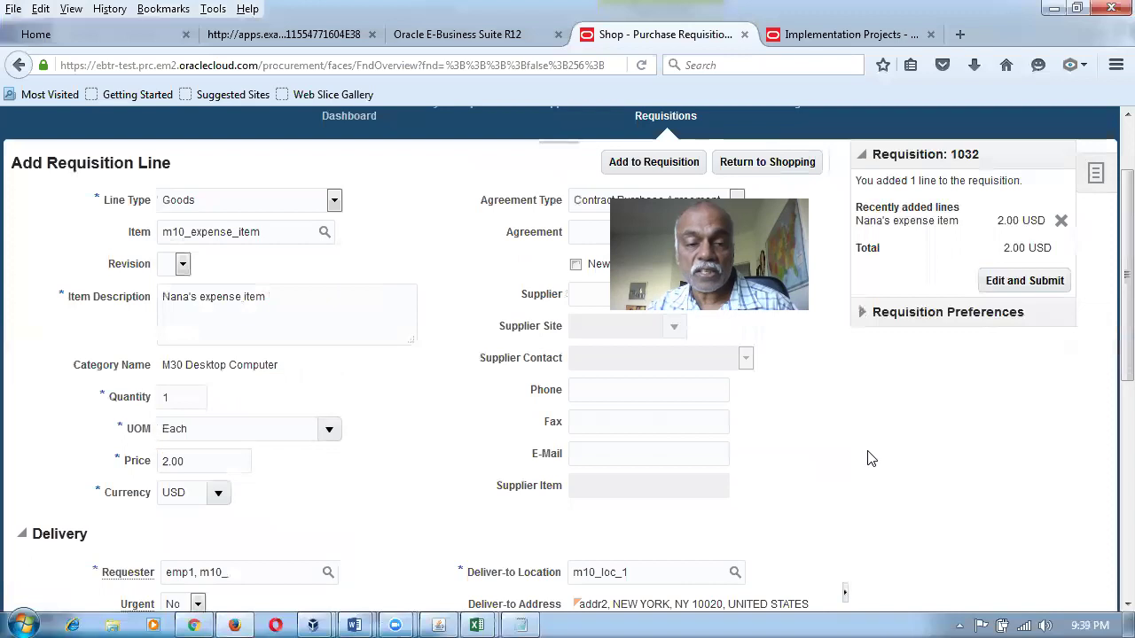
scroll(851, 460, "down", 3)
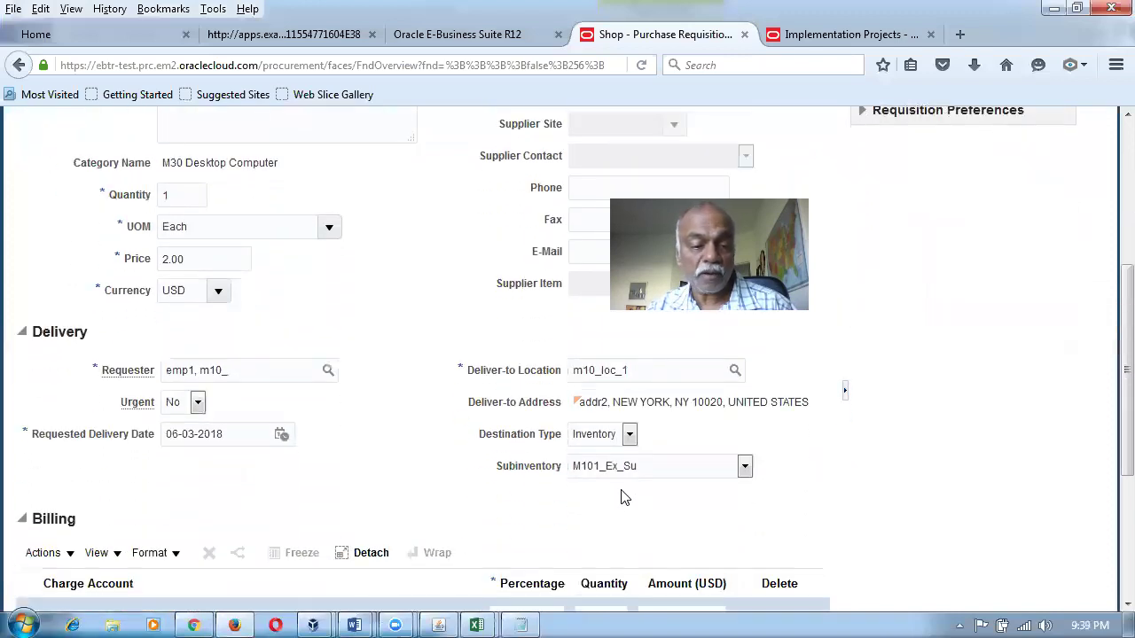
scroll(620, 499, "down", 3)
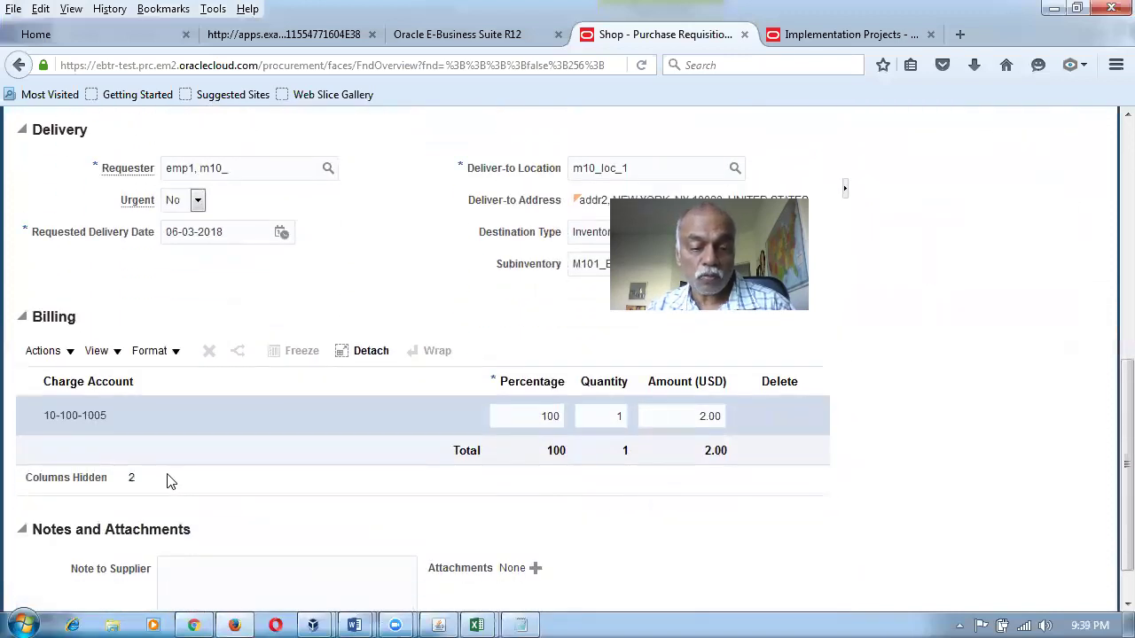
Verify the billing against mapping table row 5, expense item into expense subinventory.
key("alt+Tab")
left_click_drag(287, 378, 735, 405)
key("alt+Tab")
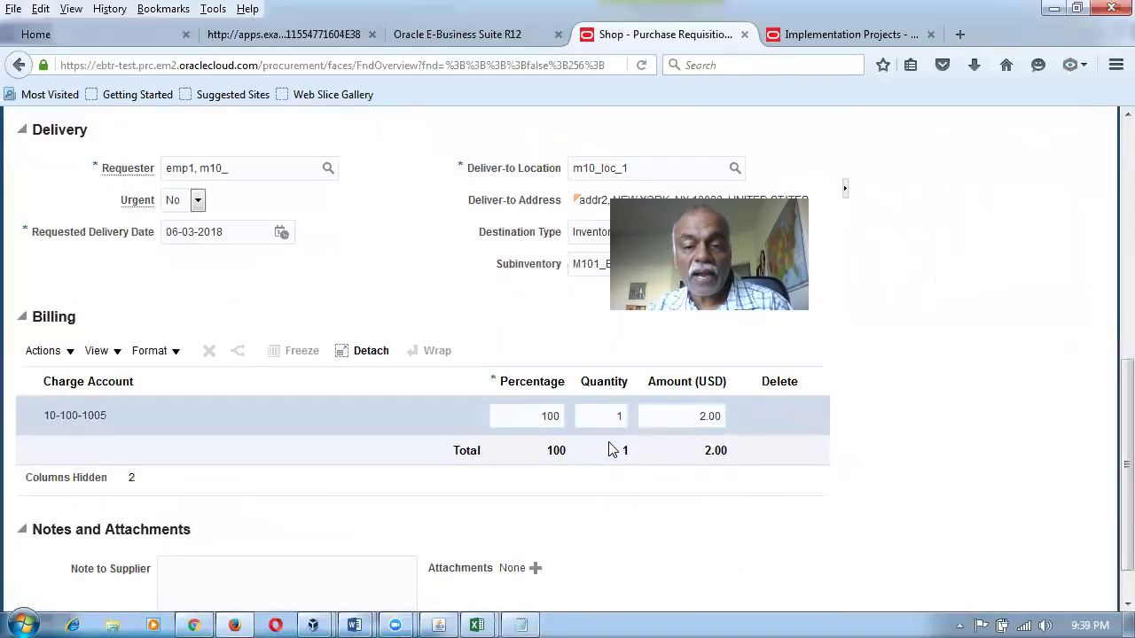
scroll(957, 404, "up", 5)
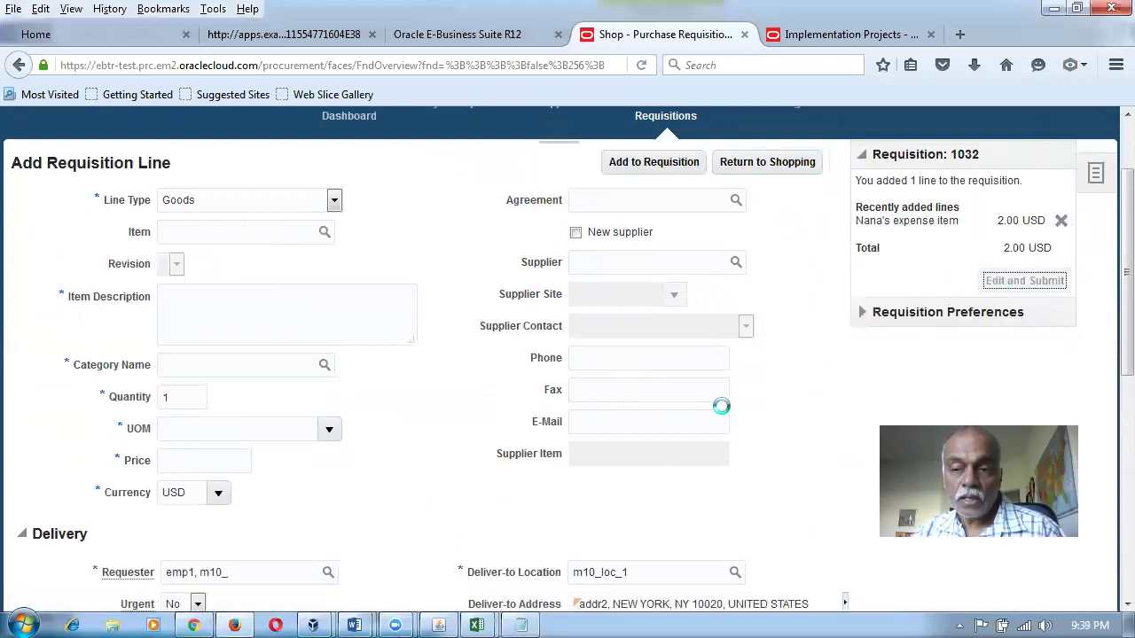
Switch the line's subinventory to M101_sub_1 and confirm the charge account becomes 10-100-1004.
scroll(734, 400, "down", 5)
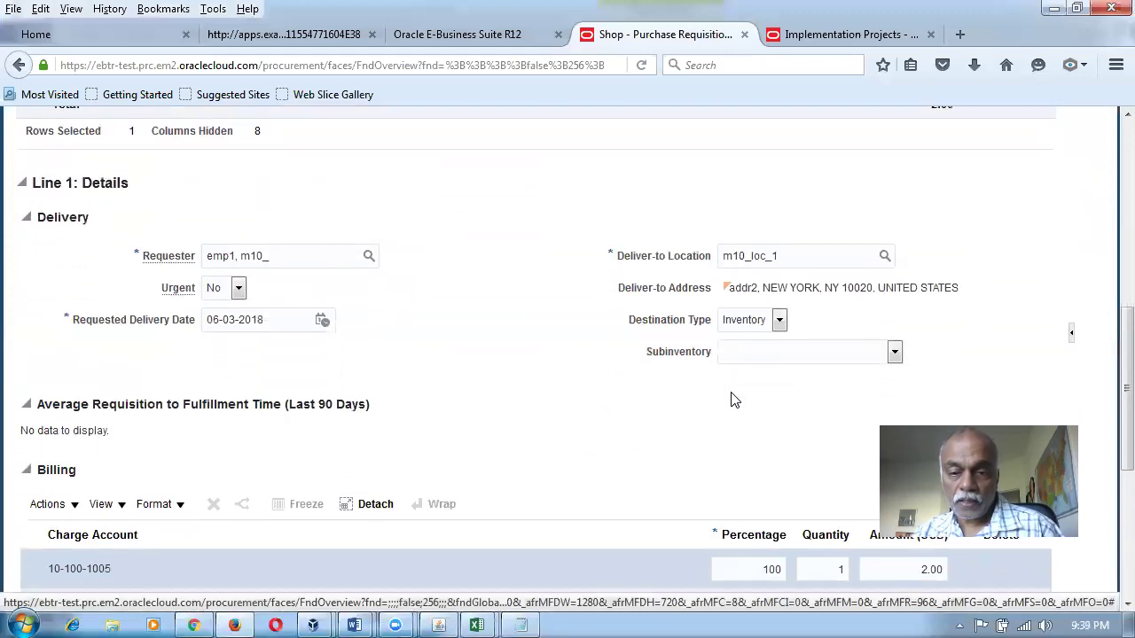
left_click(759, 357)
left_click(757, 355)
left_click(754, 356)
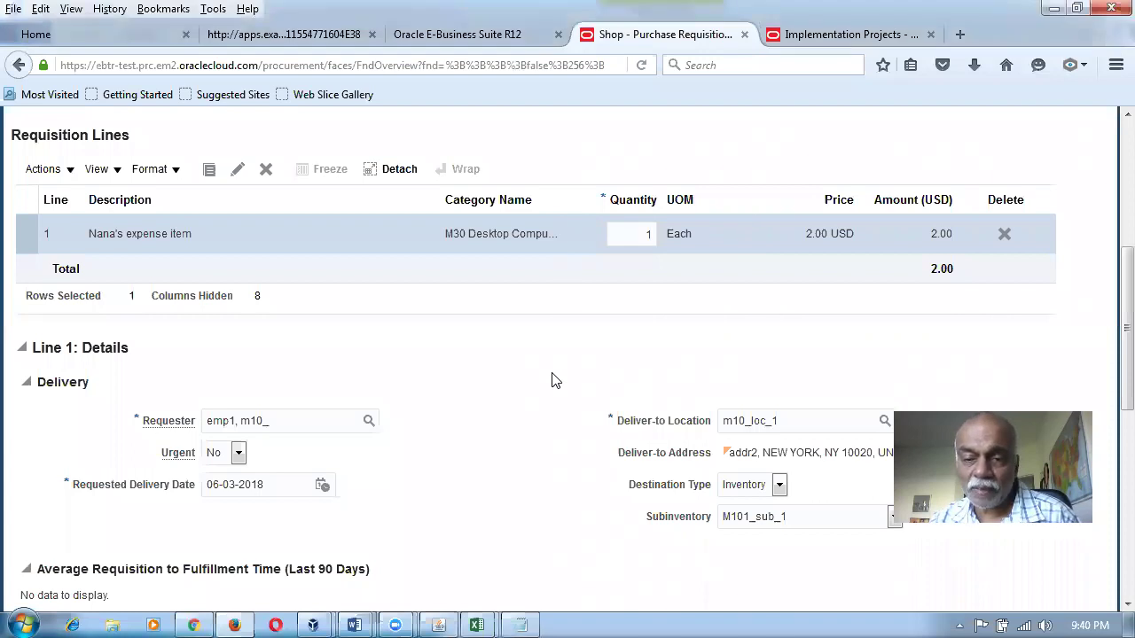
scroll(1111, 462, "down", 2)
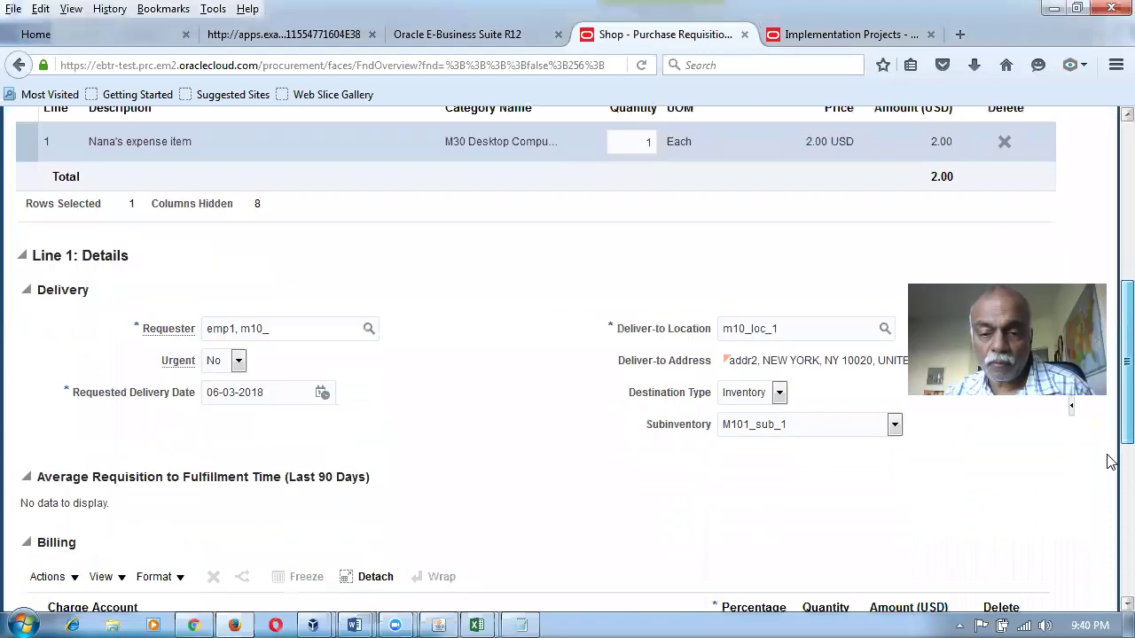
scroll(1111, 462, "down", 5)
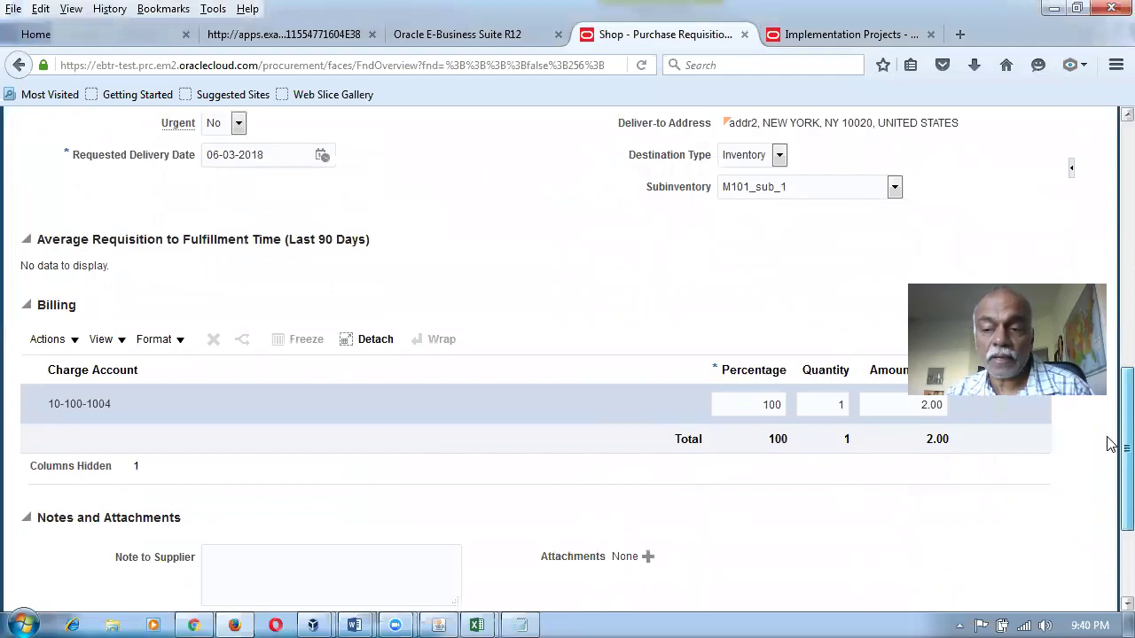
scroll(1111, 444, "up", 7)
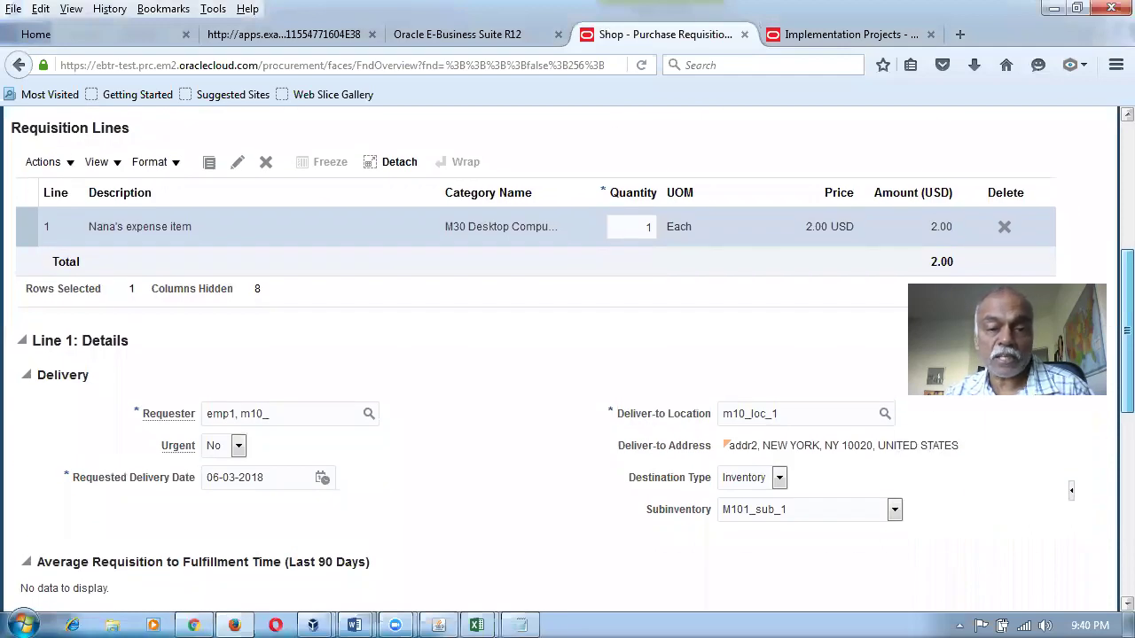
scroll(1107, 519, "down", 7)
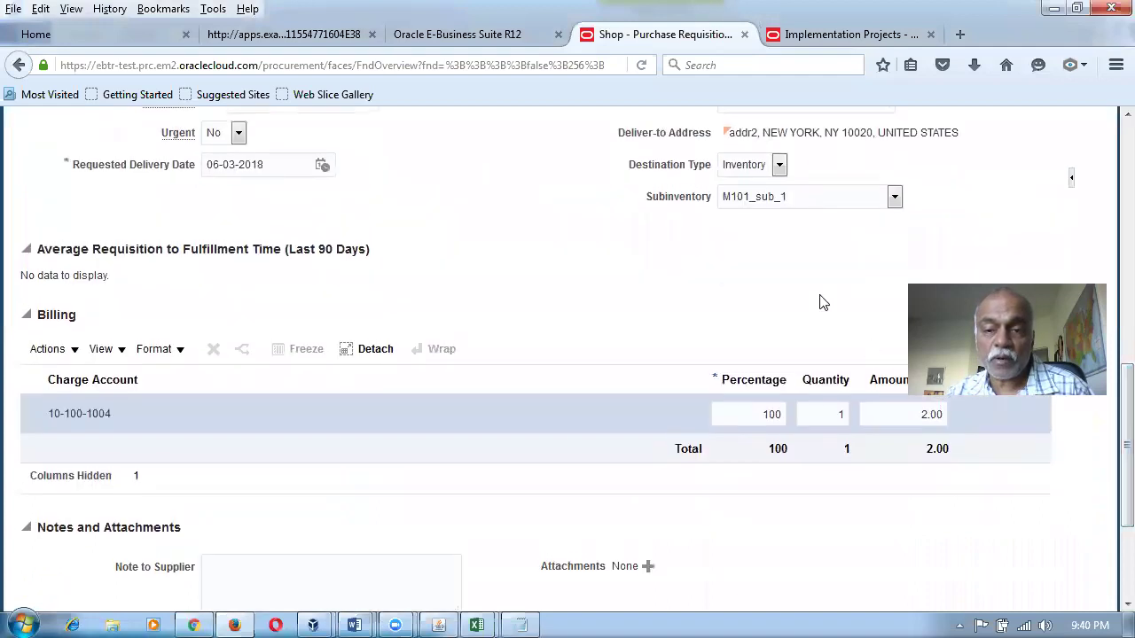
Recheck rows 4 and 5 of the Word mapping table.
key("alt+Tab")
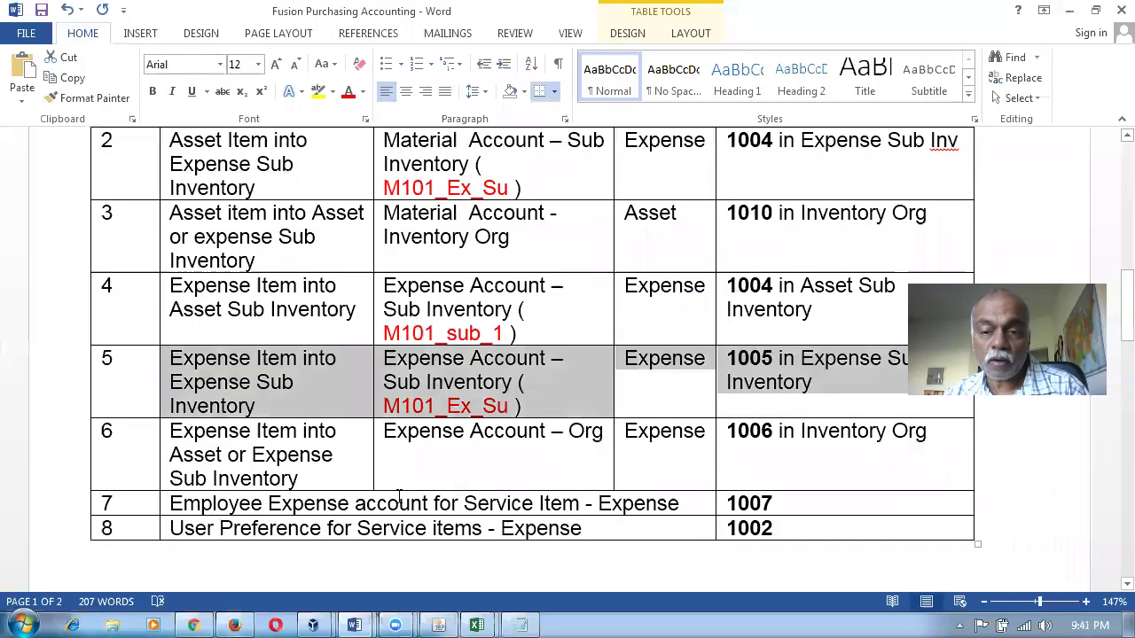
left_click_drag(240, 289, 772, 321)
left_click_drag(334, 396, 714, 396)
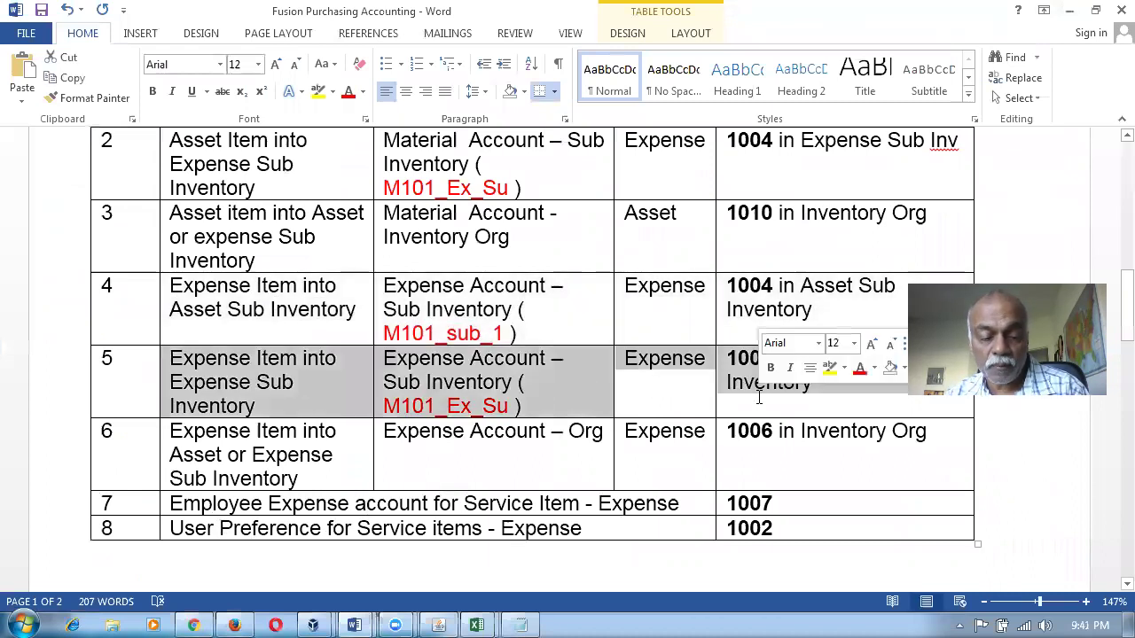
Set the requisition line's subinventory to M101_Ex_Su.
key("alt+Tab")
left_click(777, 206)
left_click(771, 222)
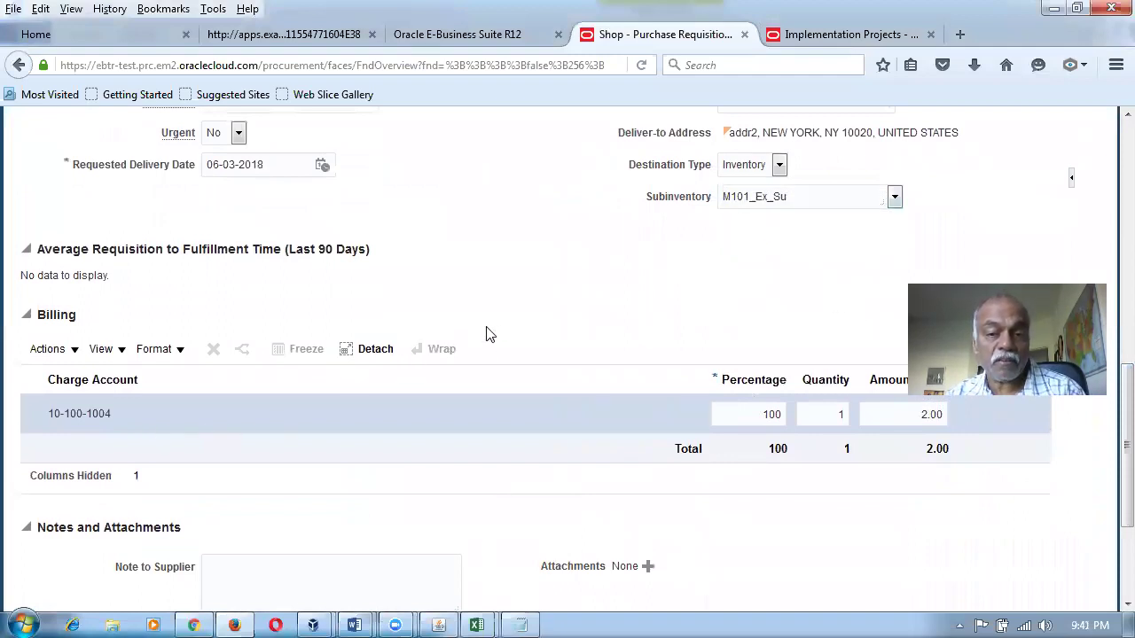
Save the requisition and check its Billing section.
scroll(600, 312, "up", 5)
scroll(612, 308, "up", 5)
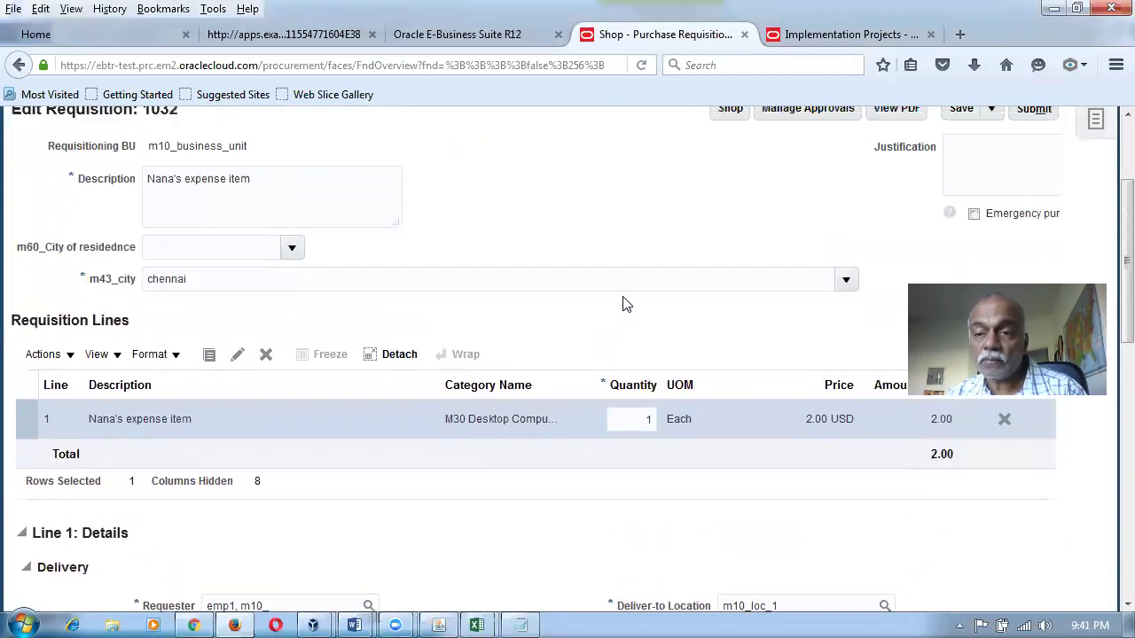
left_click(949, 214)
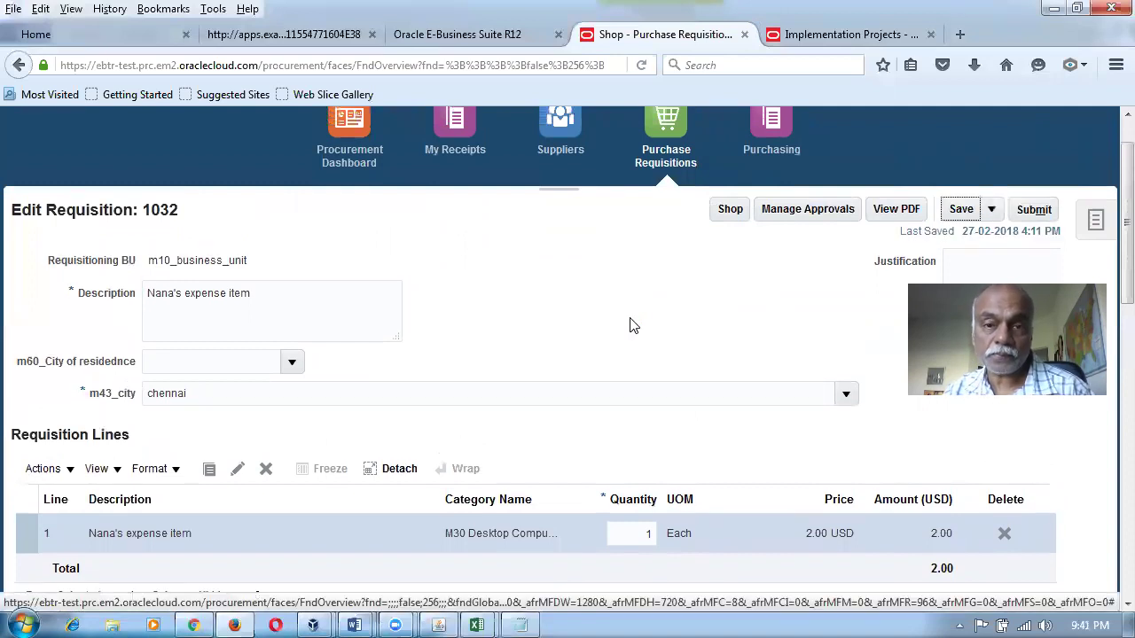
scroll(631, 325, "down", 10)
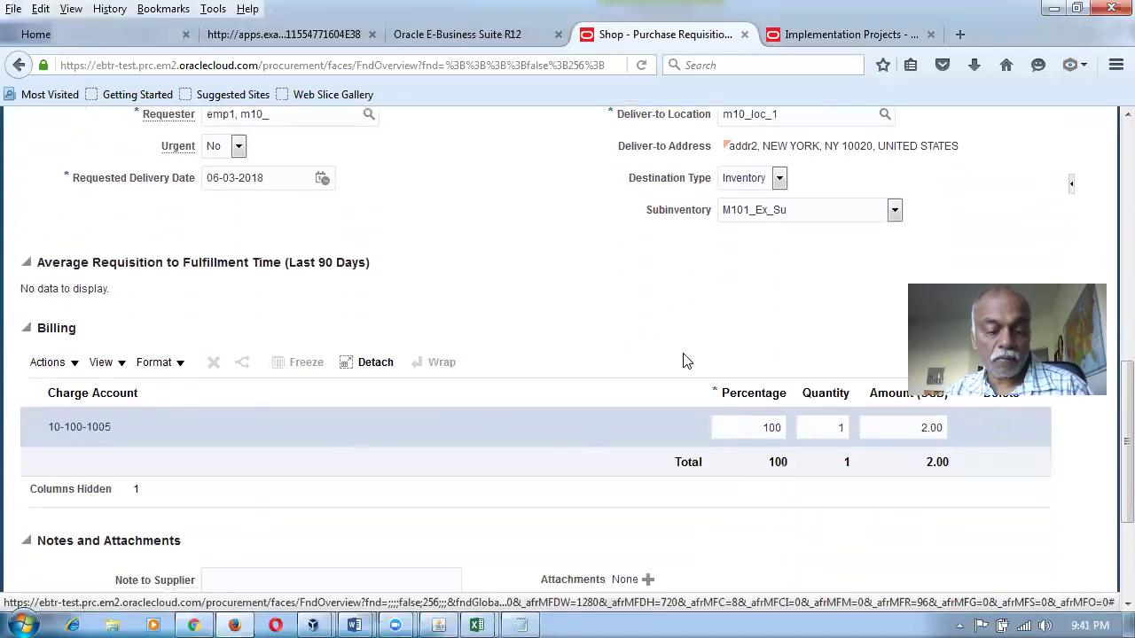
Compare mapping row 5's expected account 1005 with row 4's expense-into-asset-subinventory rule.
key("alt+Tab")
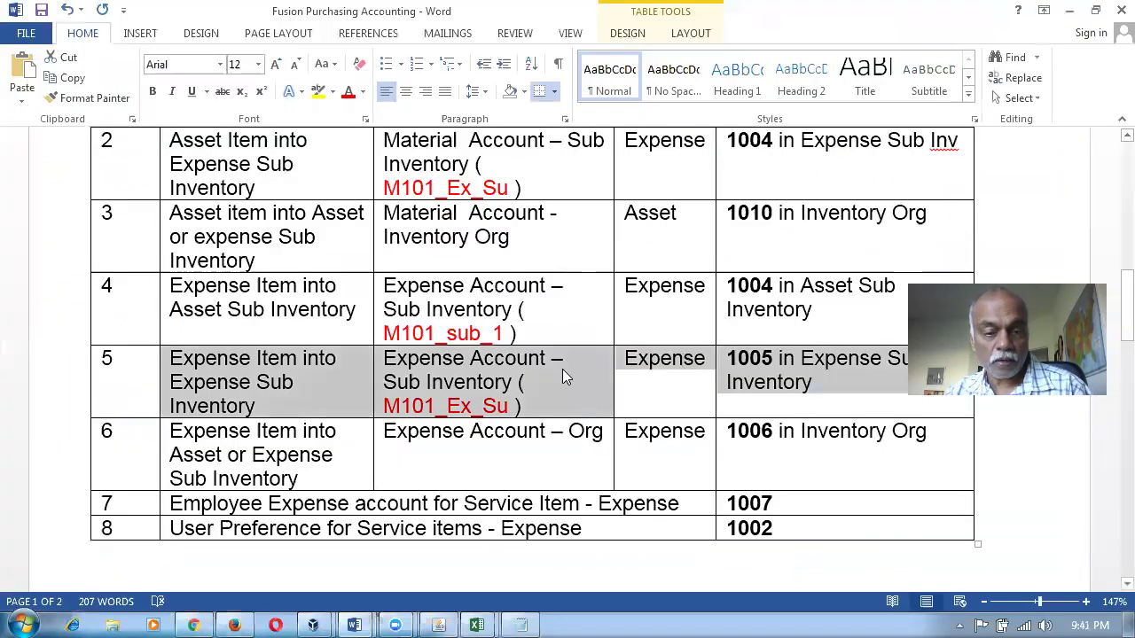
left_click(299, 386)
left_click(788, 405)
left_click_drag(353, 329, 735, 334)
Change the subinventory to M101_sub_1, save, and confirm the charge account 10-100-1004.
key("alt+Tab")
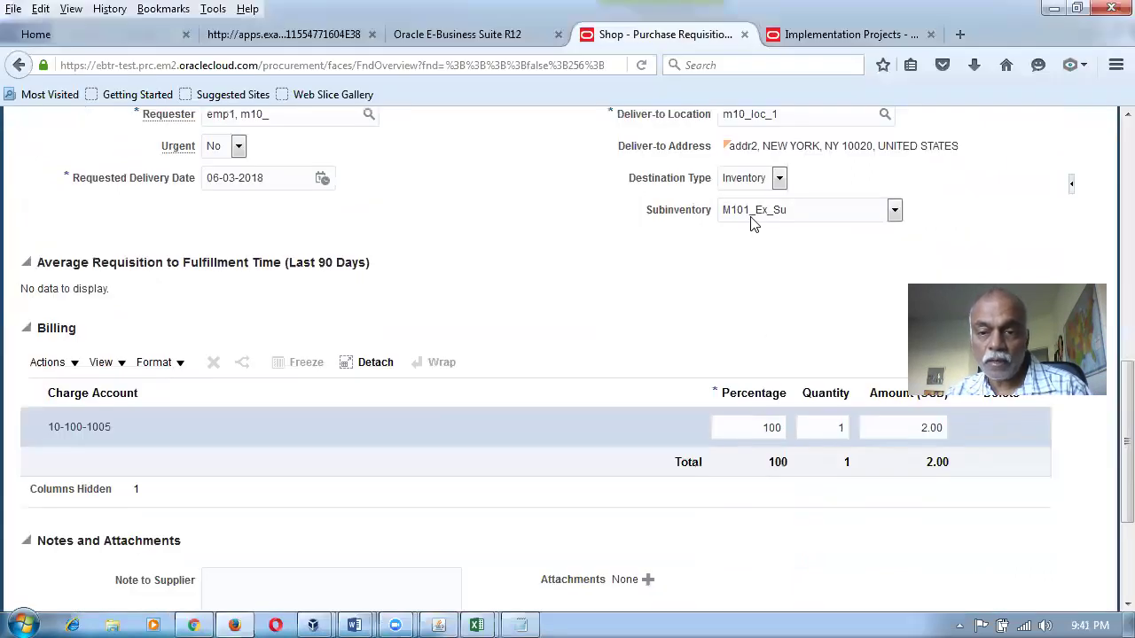
left_click(754, 213)
left_click(753, 255)
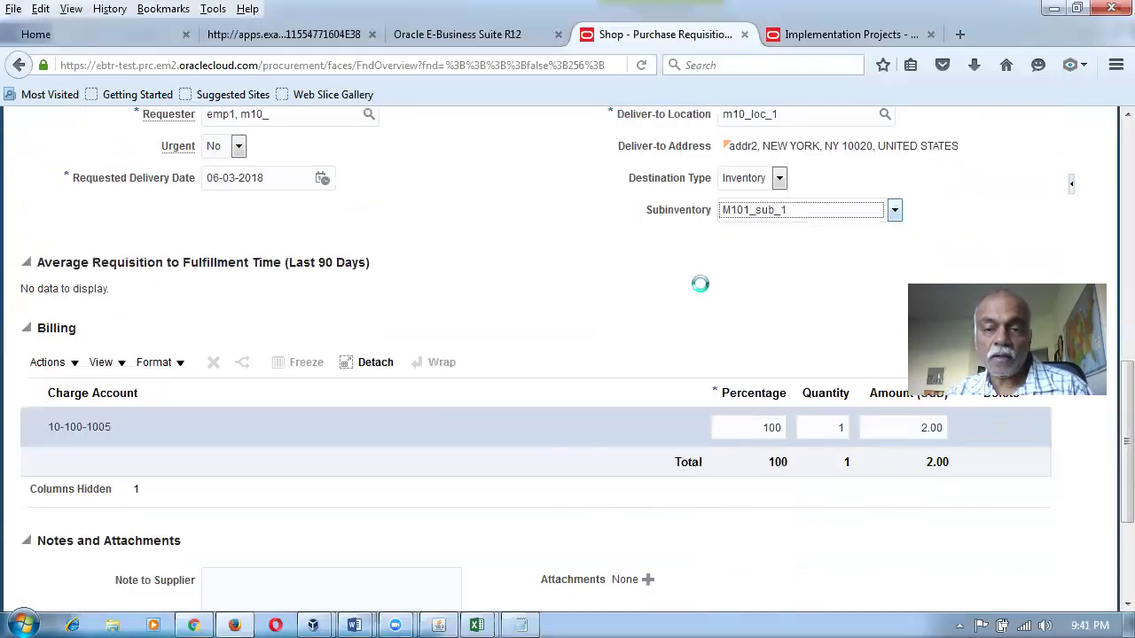
scroll(669, 352, "up", 8)
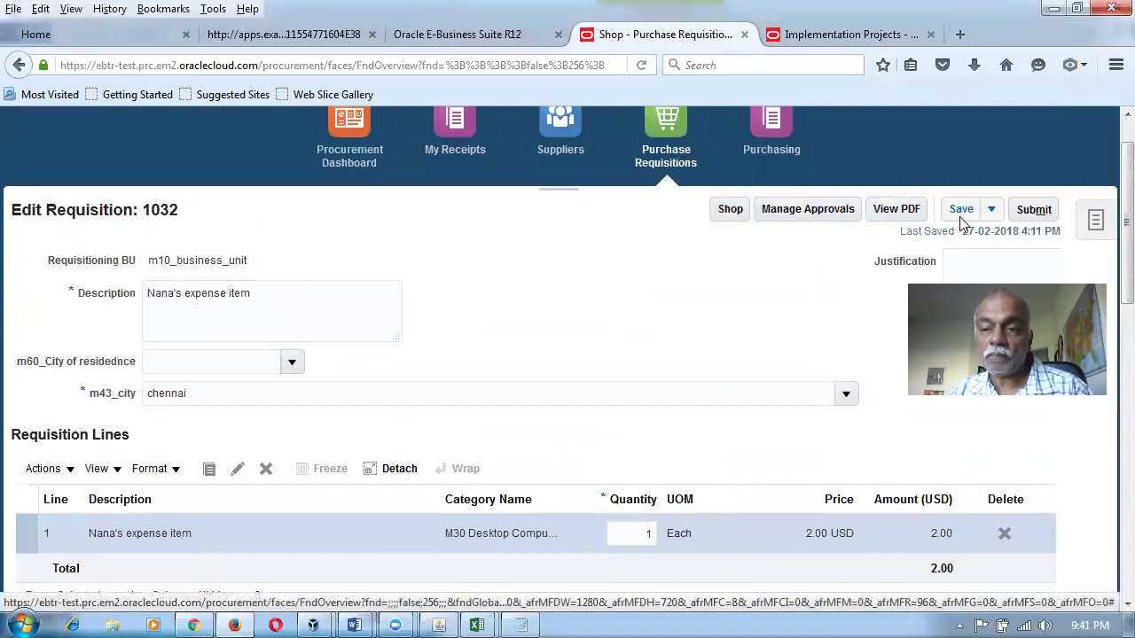
left_click(961, 213)
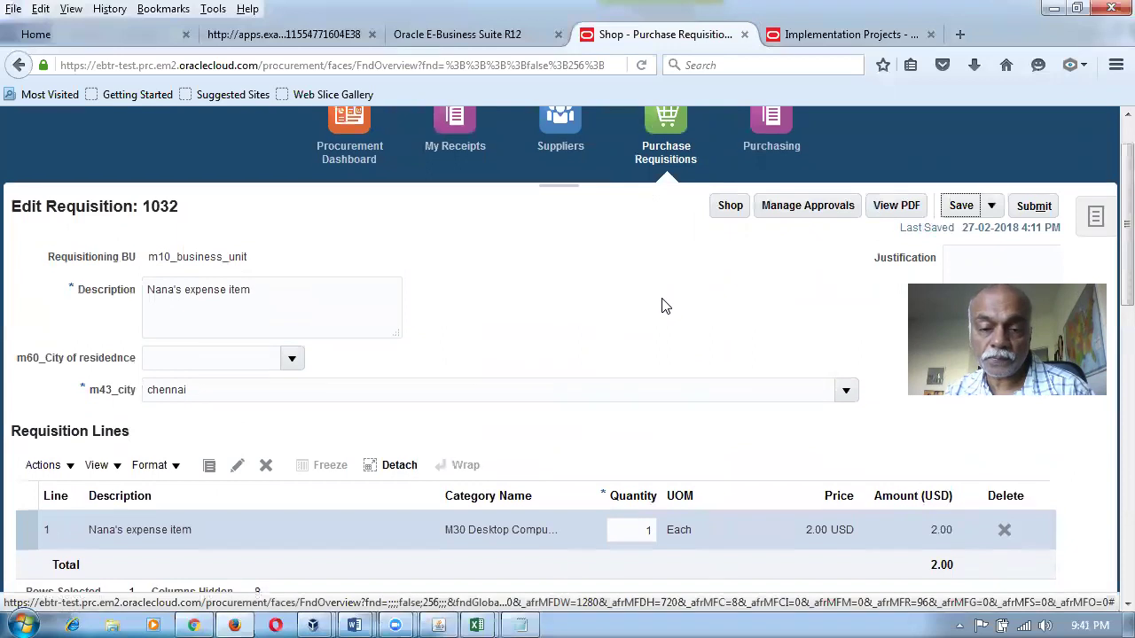
scroll(667, 306, "down", 4)
scroll(667, 308, "down", 3)
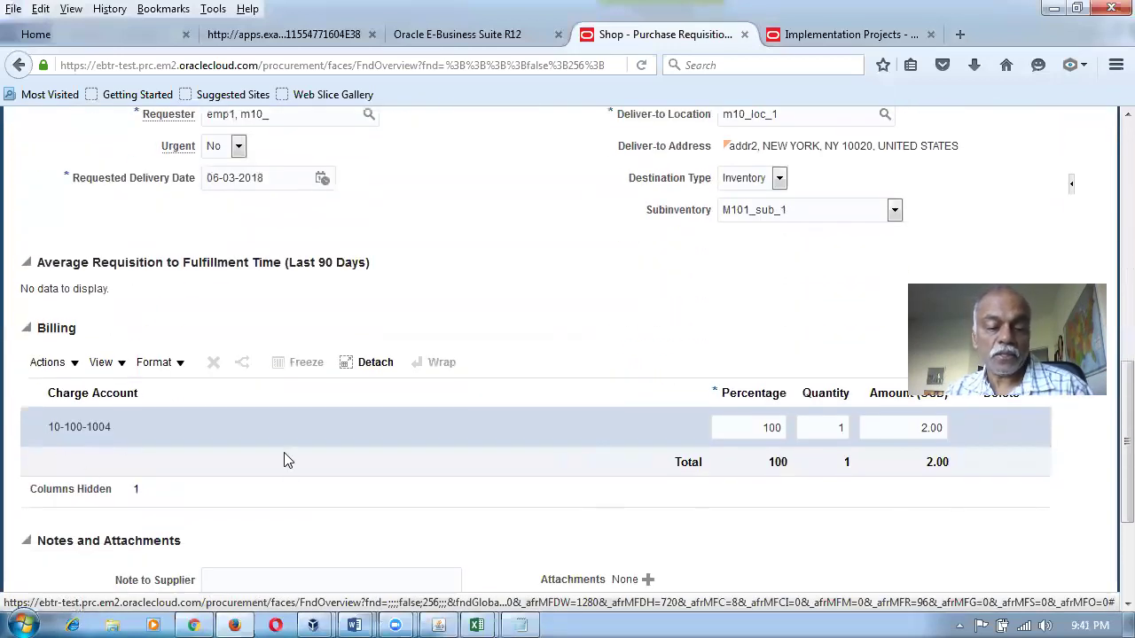
key("alt+Tab")
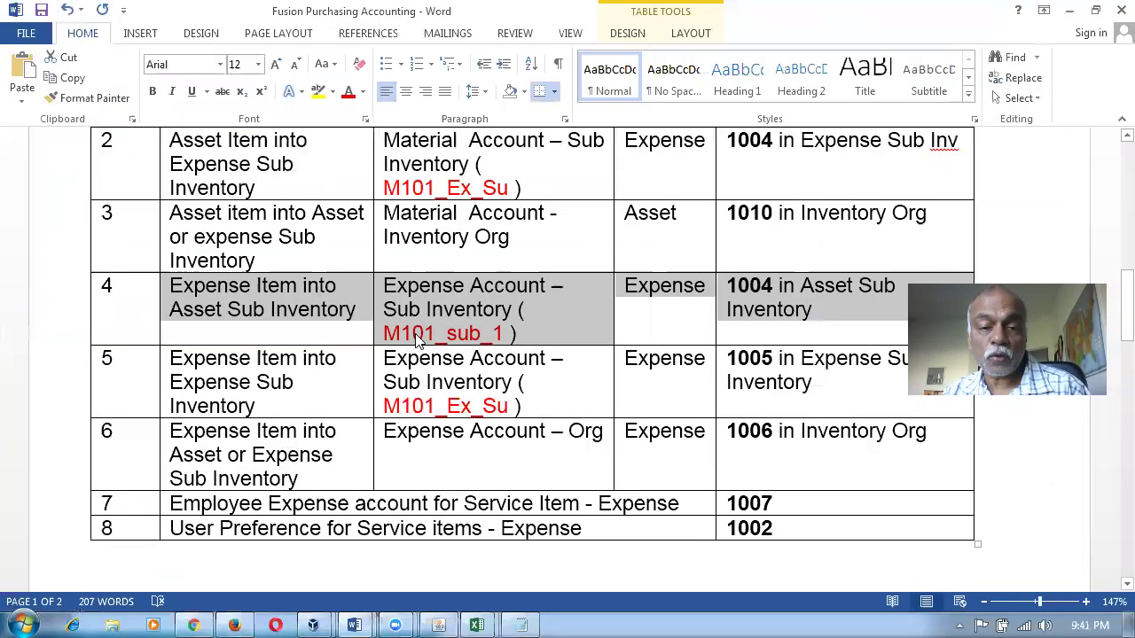
Compare Expense Account entries in mapping rows 4–6, including row 6's 1006 Inventory account.
left_click(413, 337)
left_click_drag(590, 329, 600, 385)
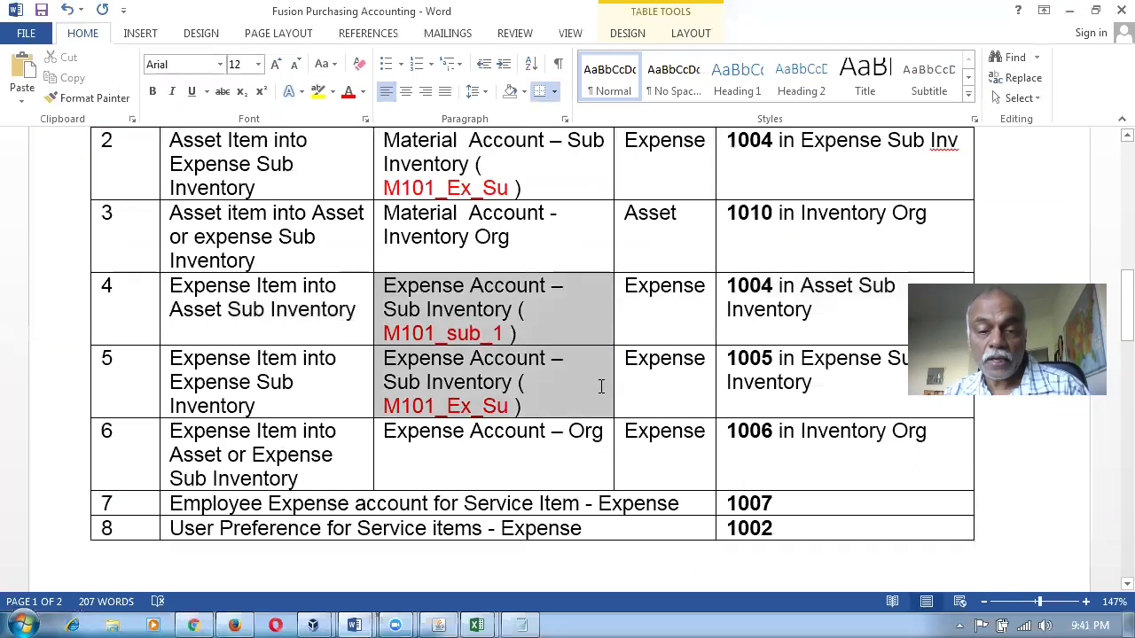
left_click_drag(395, 445, 794, 462)
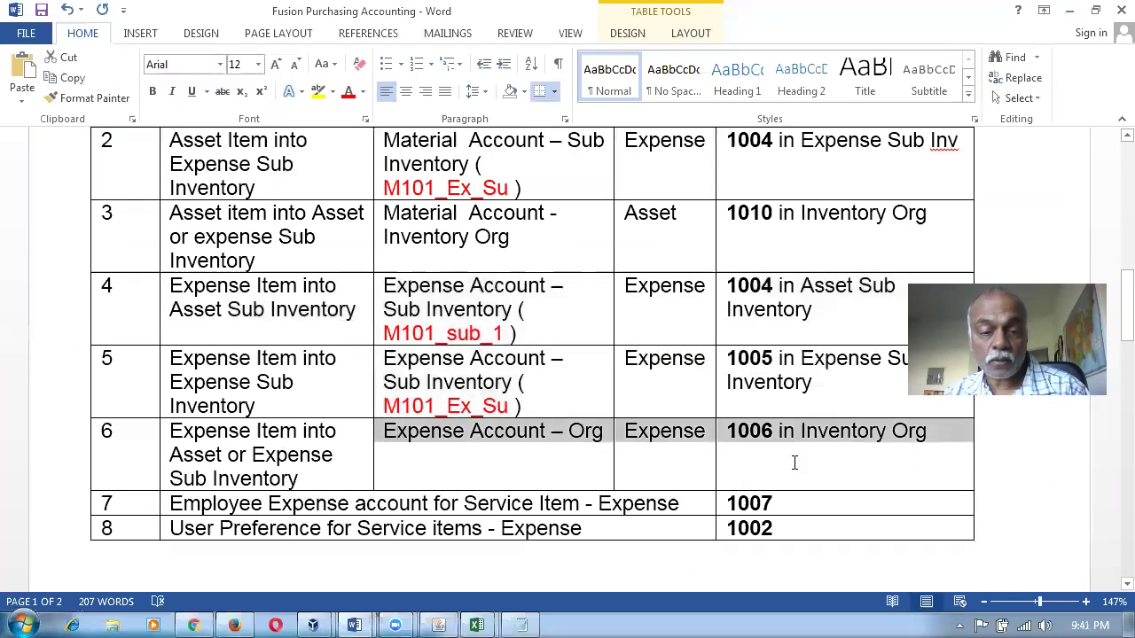
left_click(225, 434)
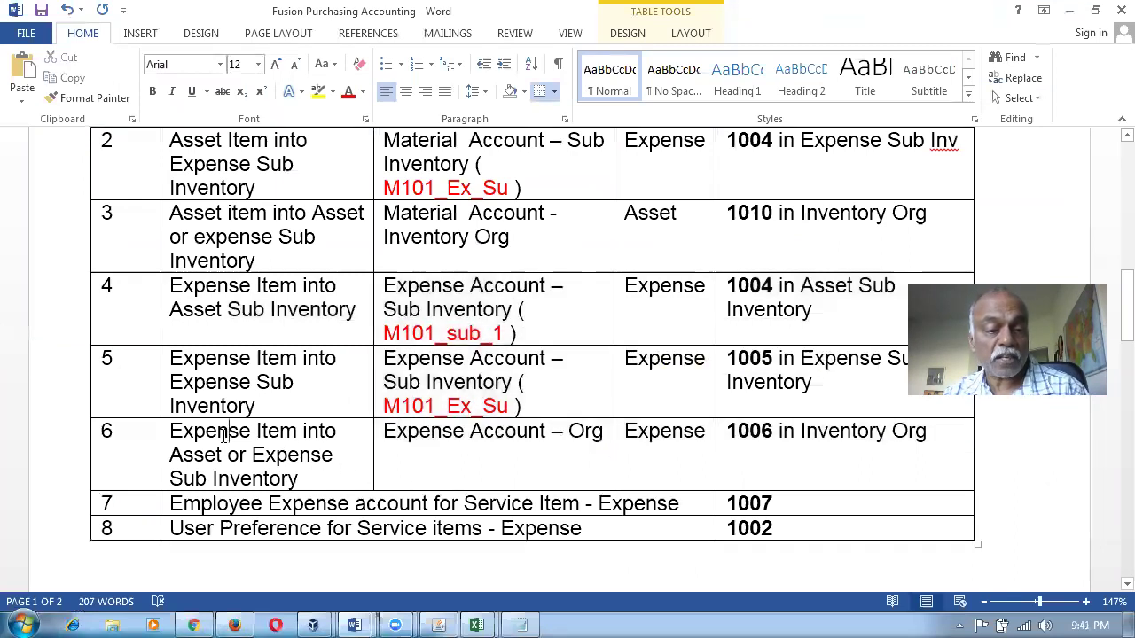
left_click_drag(203, 436, 298, 481)
left_click_drag(890, 434, 740, 433)
key("alt+Tab")
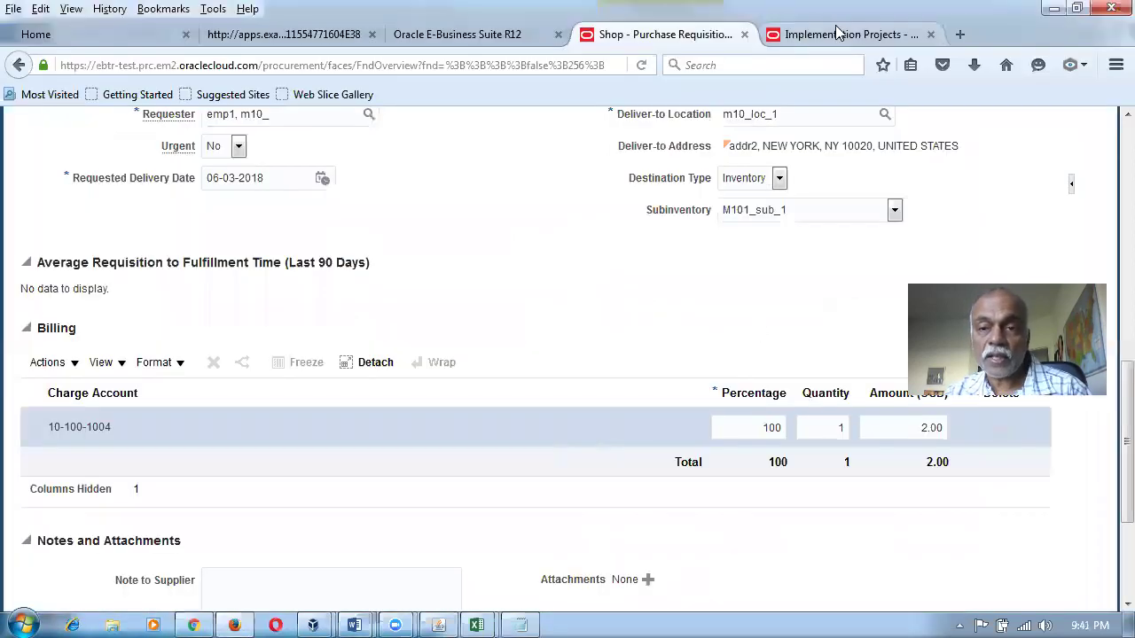
Search Implementation Projects mapping sets for 'expense' and open Expense Account - Subinventory.
left_click(837, 34)
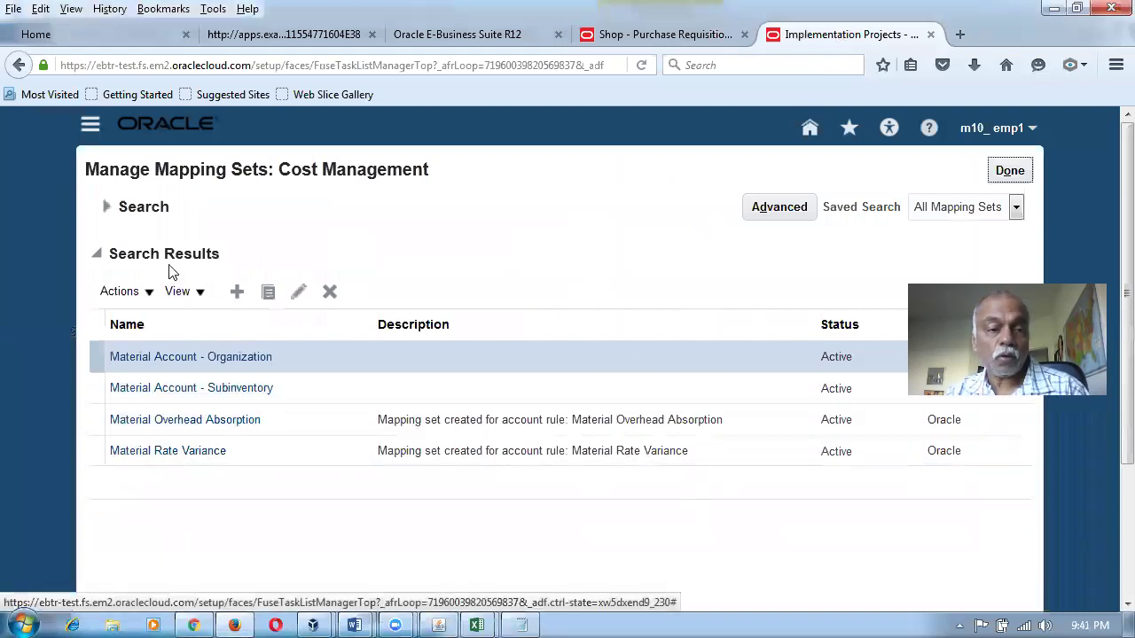
left_click(106, 206)
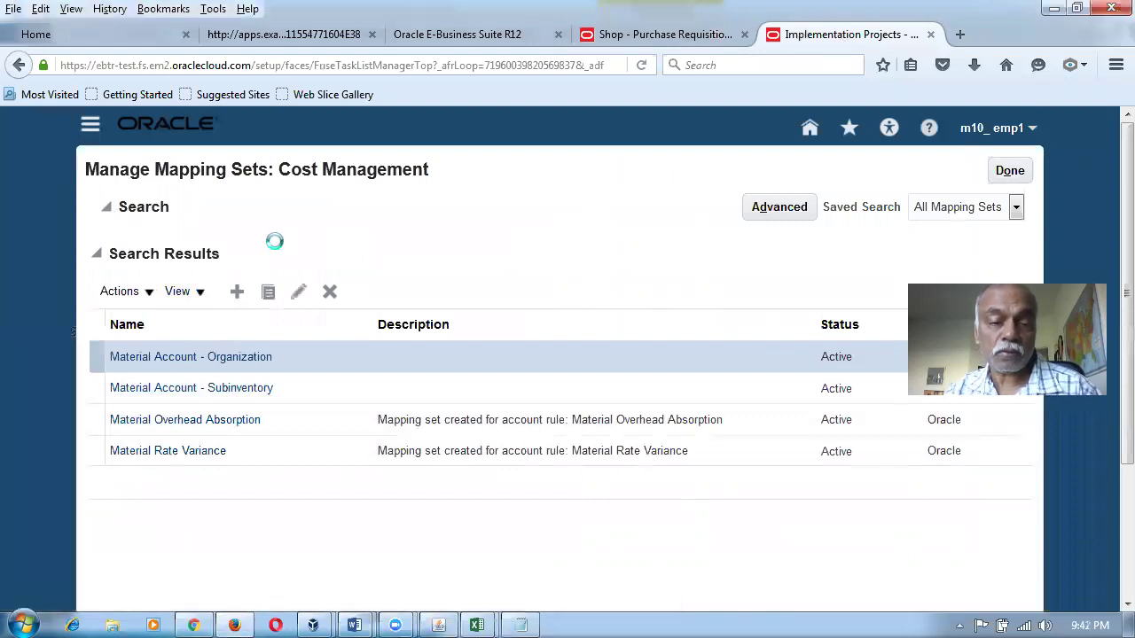
key("ctrl+a")
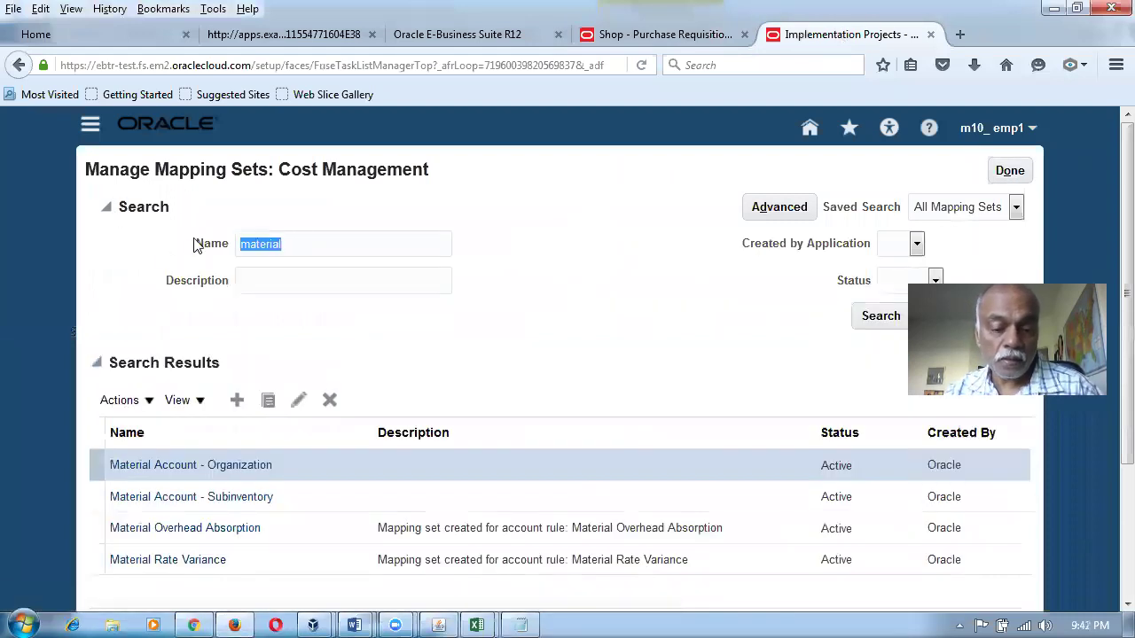
type("expense")
key("Escape")
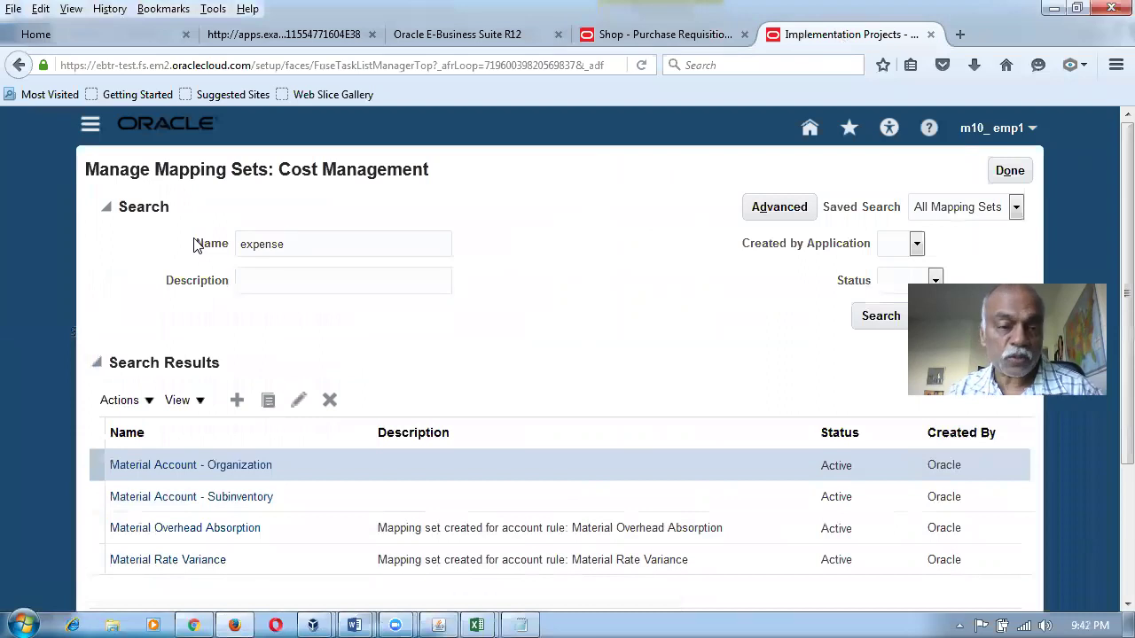
key("Return")
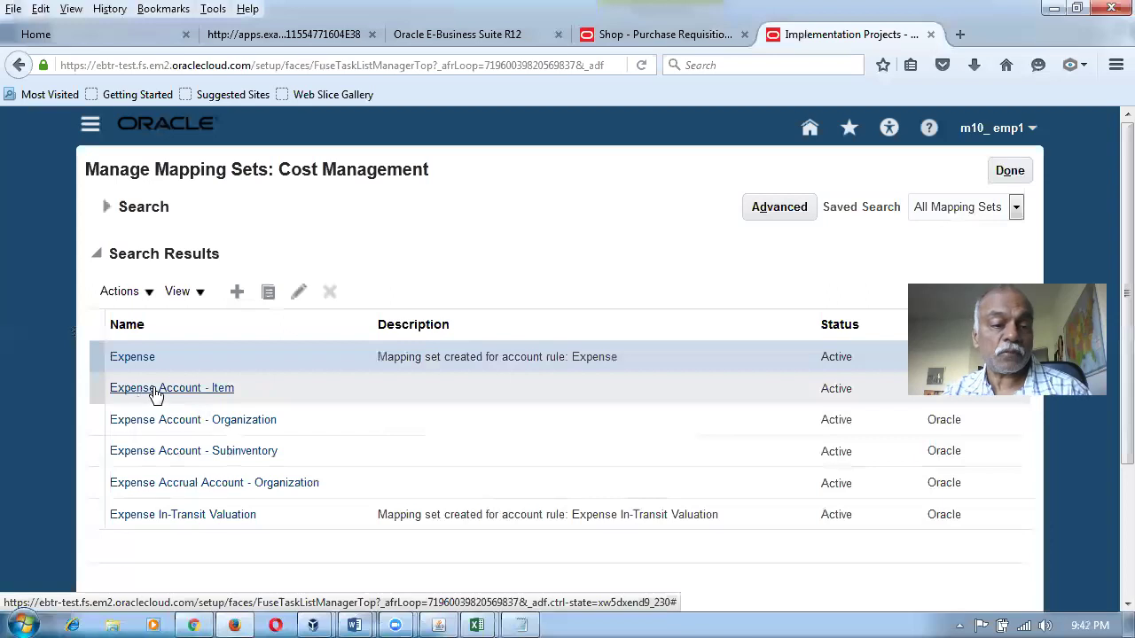
left_click(216, 463)
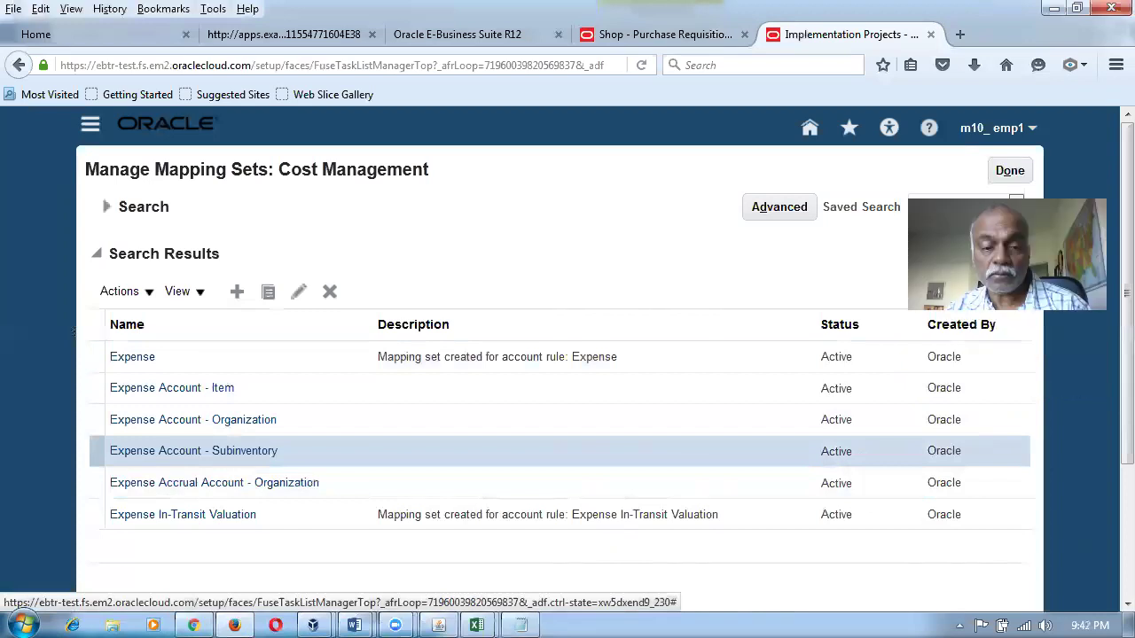
scroll(1108, 327, "down", 5)
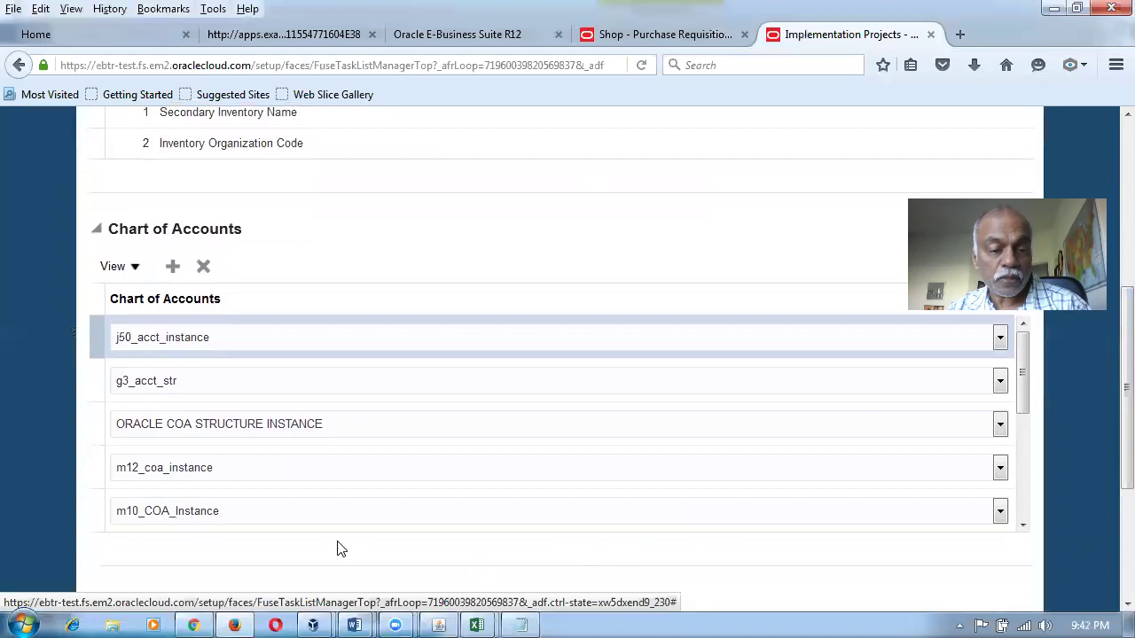
End-date the m10_COA_Instance mappings M101_sub_1 and M101_Ex_Su on 23-02-2018.
left_click(127, 520)
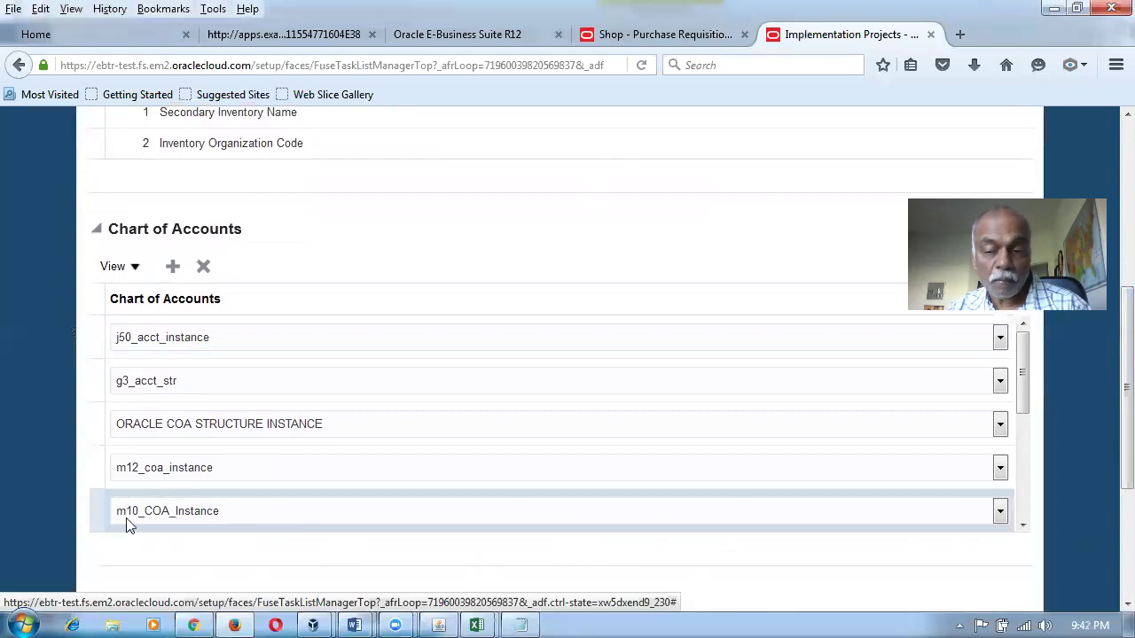
scroll(1011, 532, "down", 4)
left_click(837, 498)
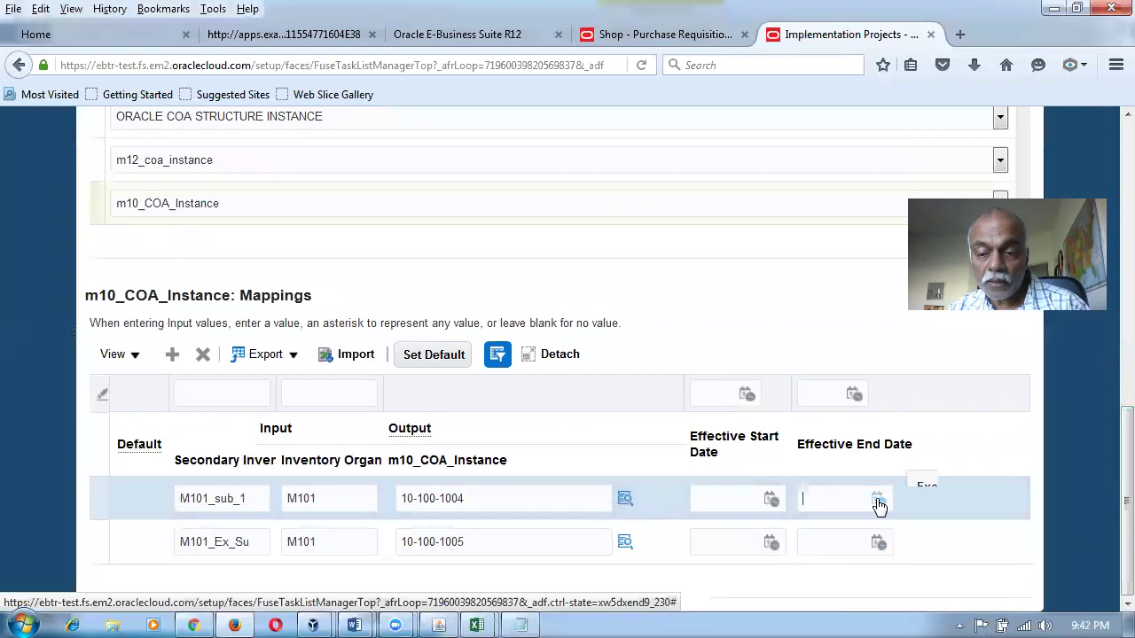
left_click(877, 501)
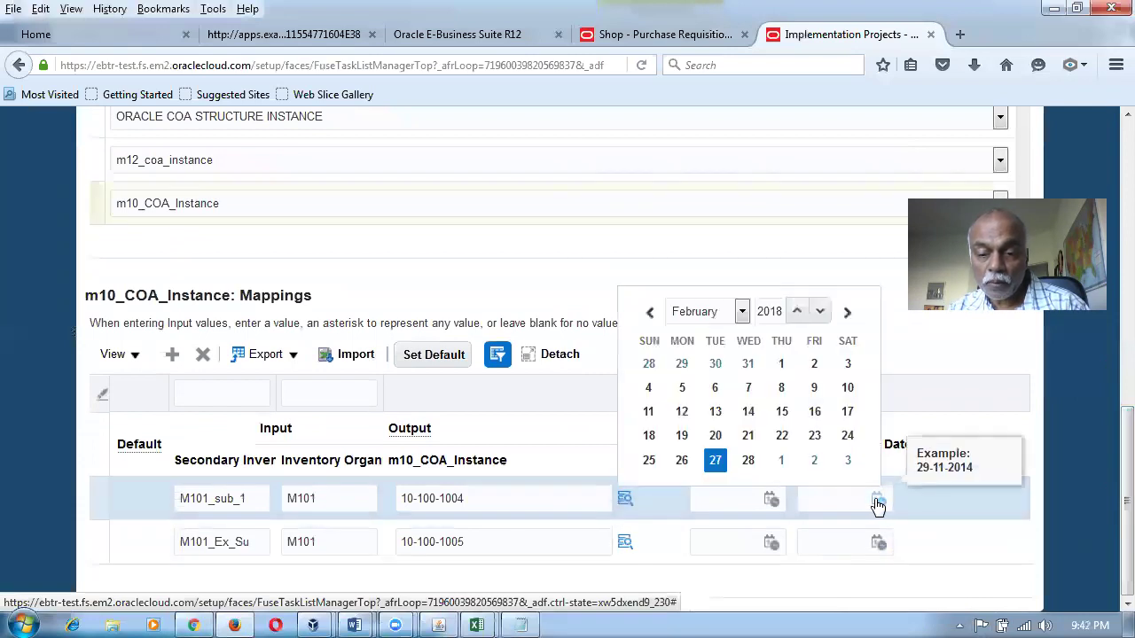
left_click(811, 437)
left_click(816, 551)
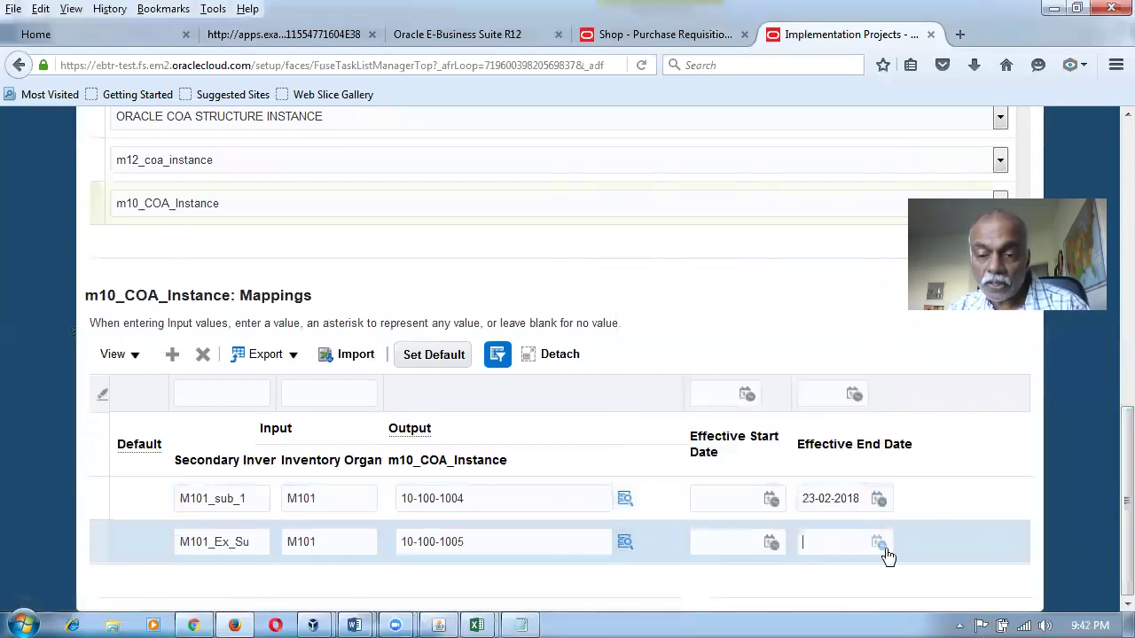
left_click(877, 543)
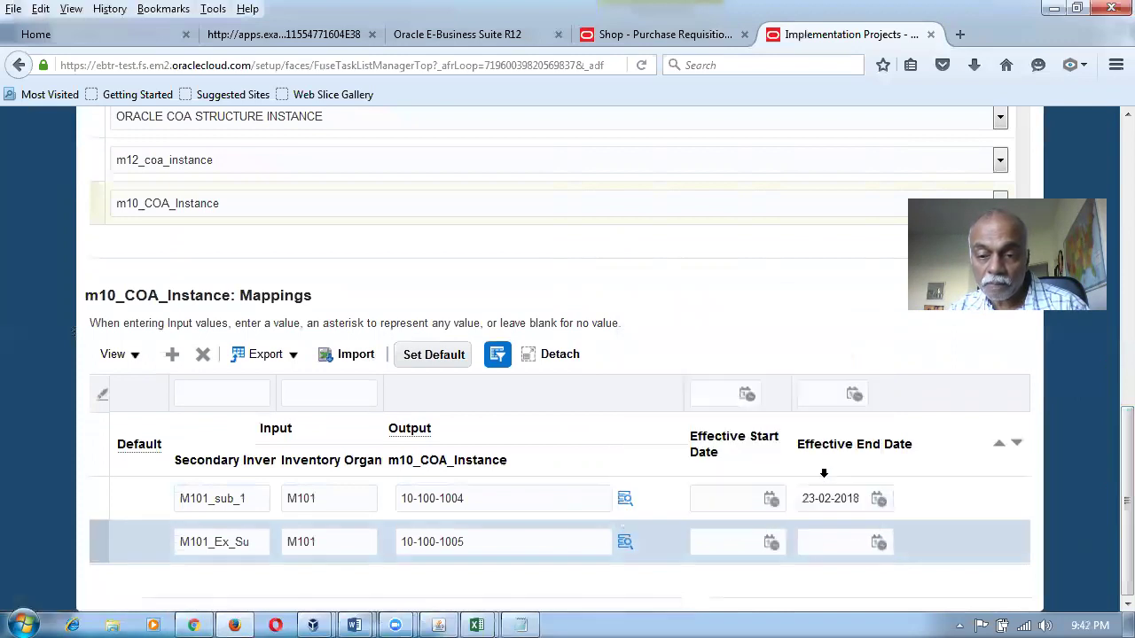
left_click(837, 541)
left_click(879, 545)
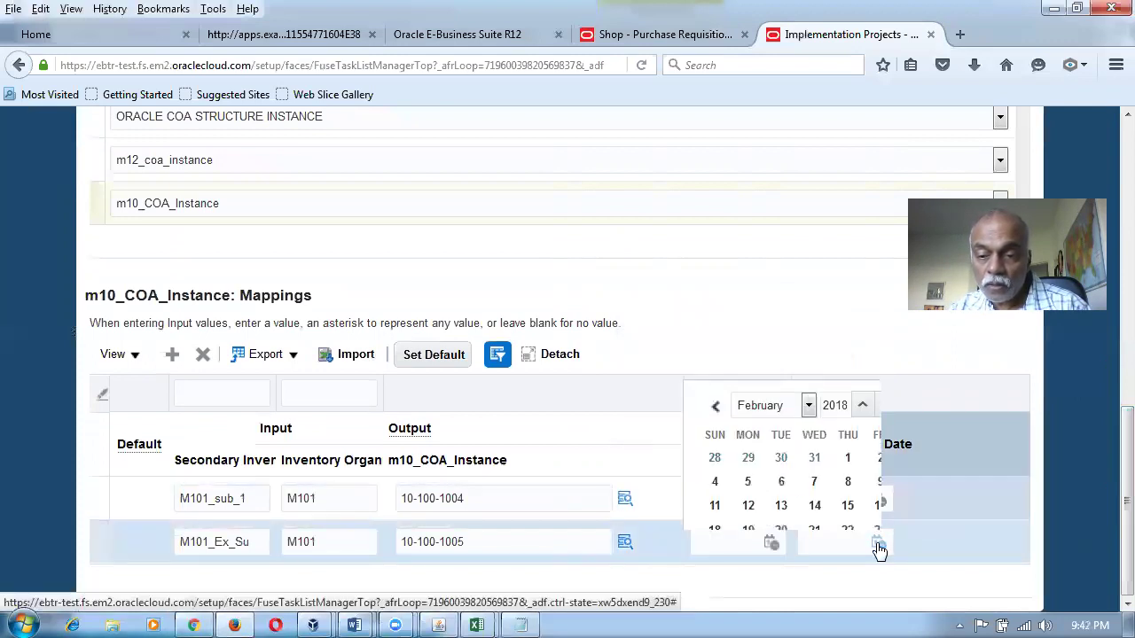
left_click(813, 479)
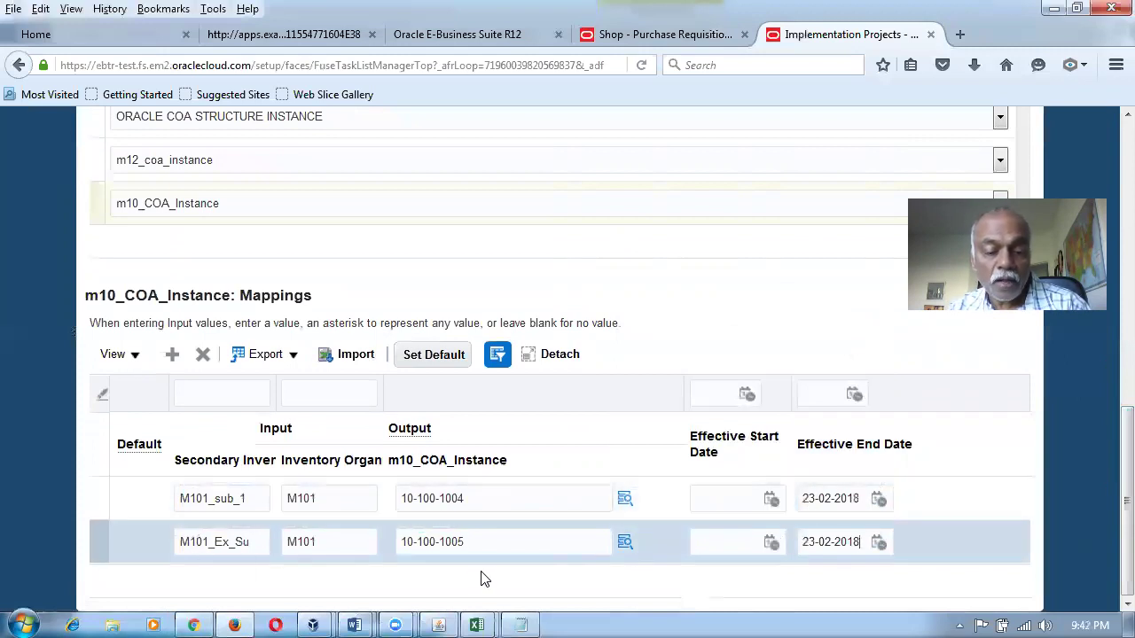
Review row 6's Expense Account entry in the Word mapping table.
key("alt+Tab")
left_click(464, 469)
left_click_drag(433, 435, 801, 440)
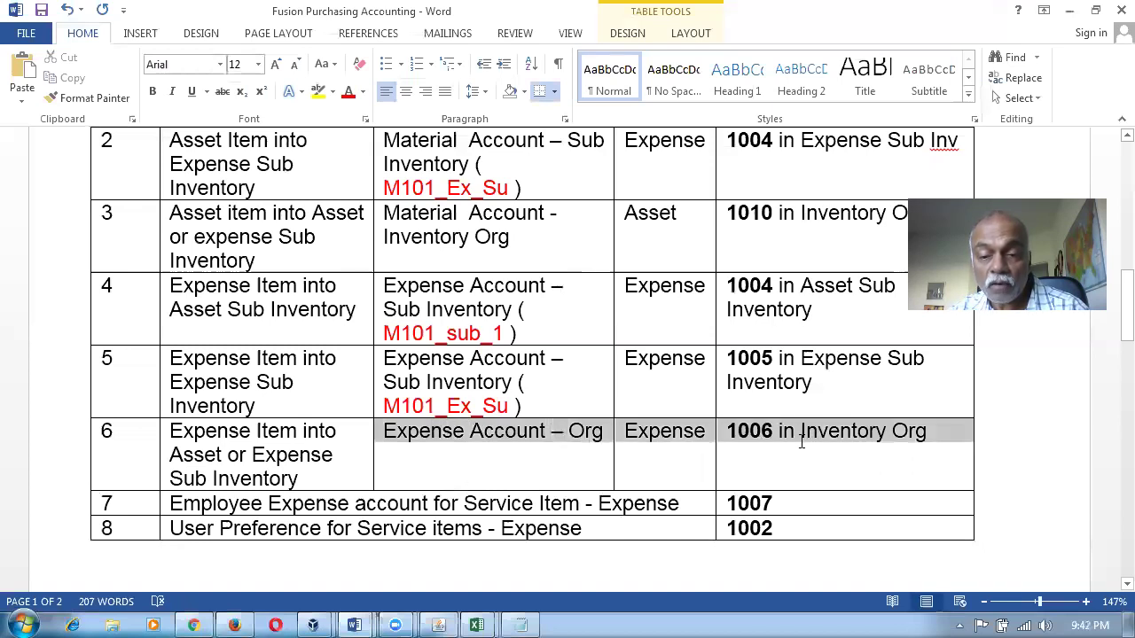
key("alt+Tab")
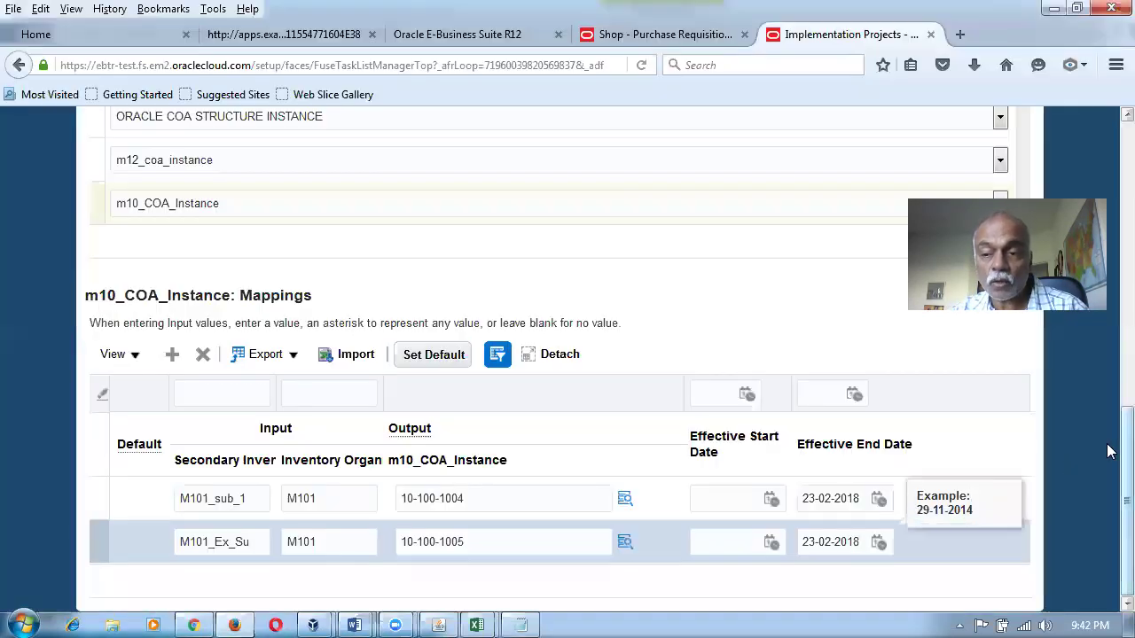
scroll(1108, 452, "up", 15)
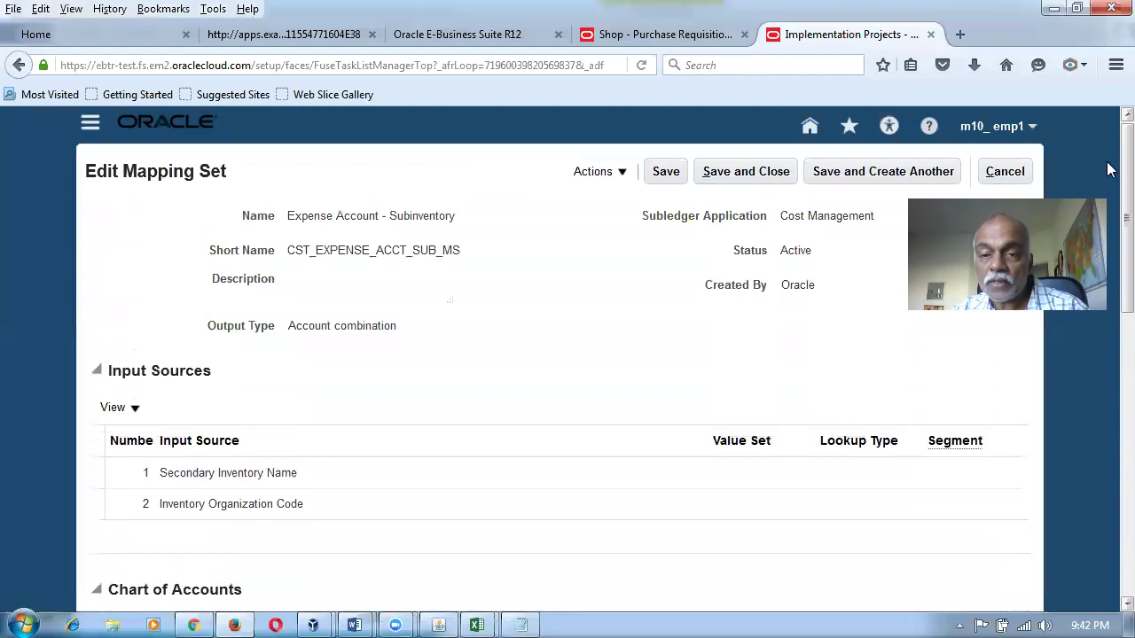
Save and close the mapping set, then return to requisition 1032's edit page.
left_click(749, 176)
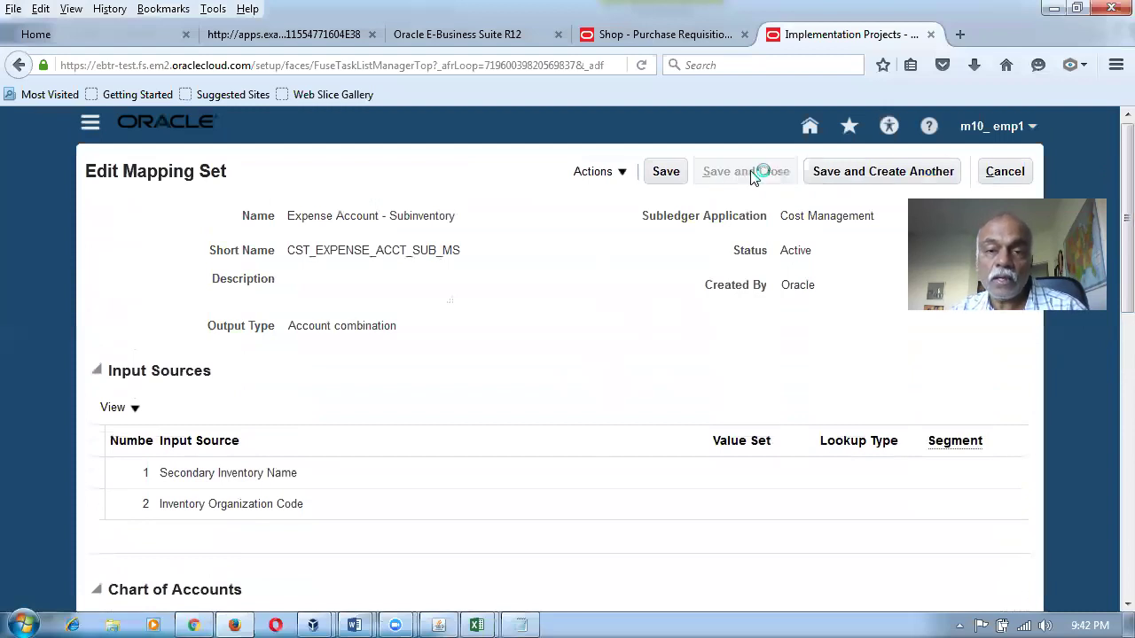
left_click(662, 36)
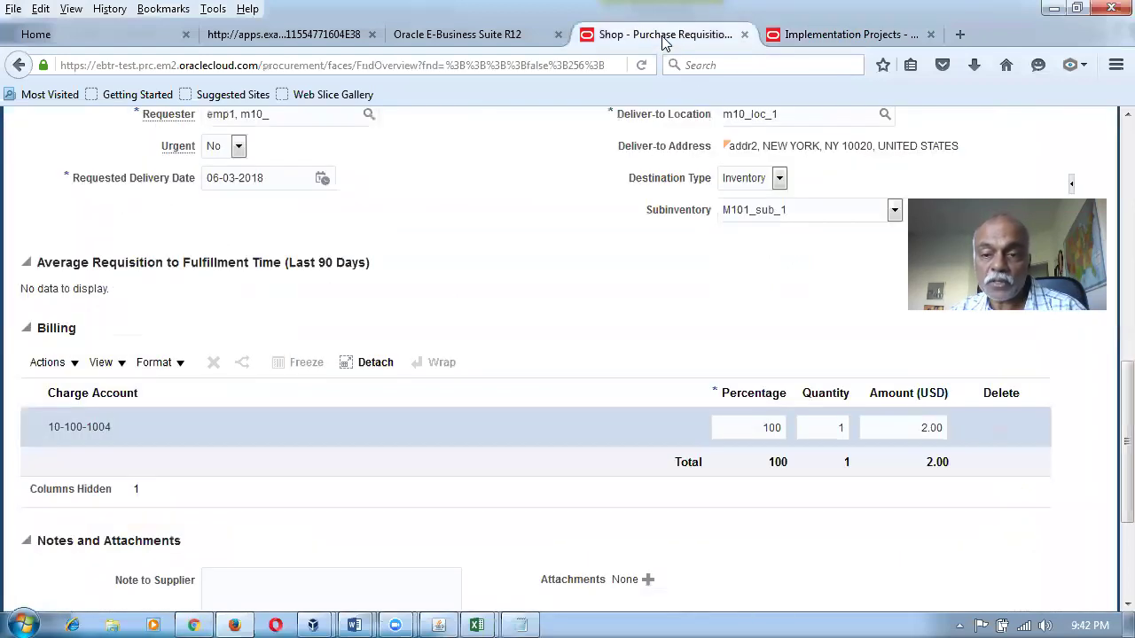
scroll(796, 263, "up", 10)
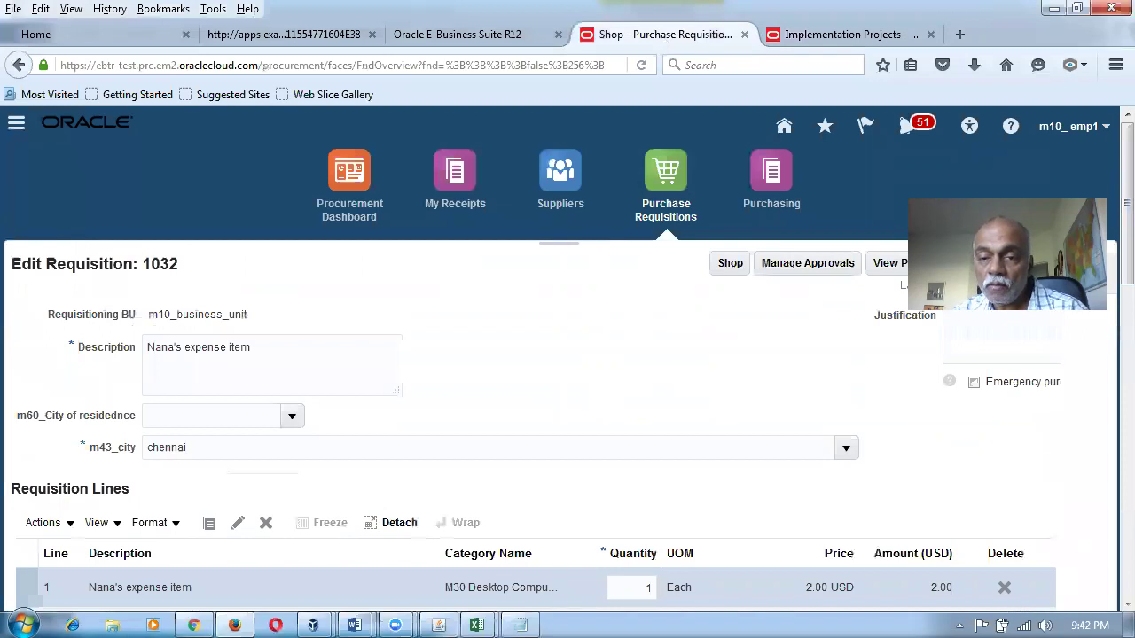
Add a new requisition line for item m10_expense_item via the item search.
left_click(731, 264)
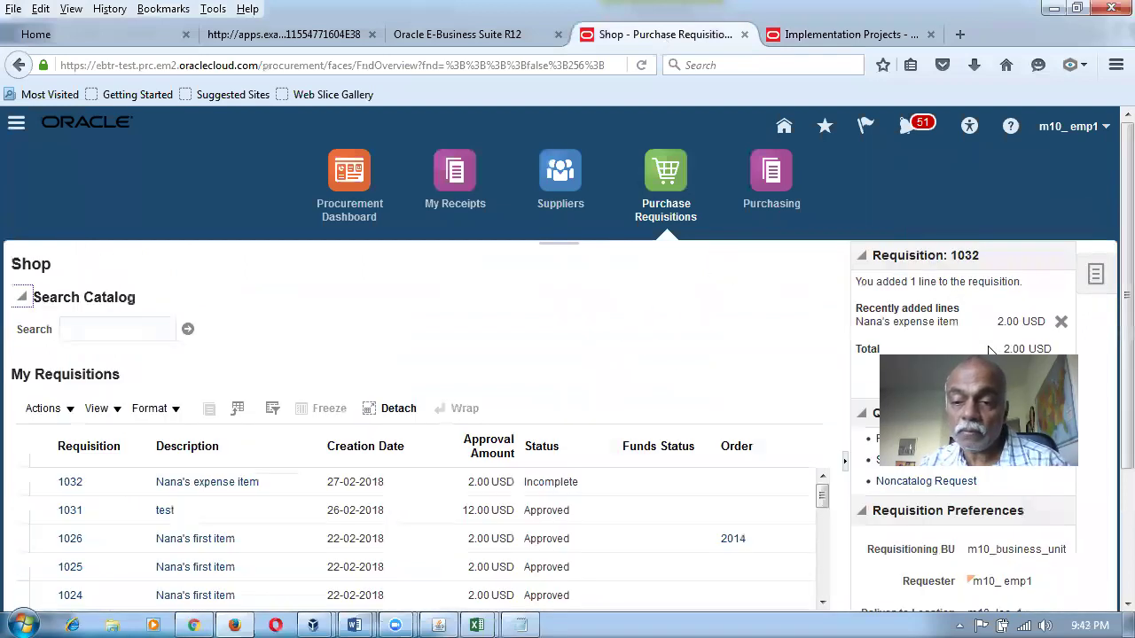
left_click(917, 439)
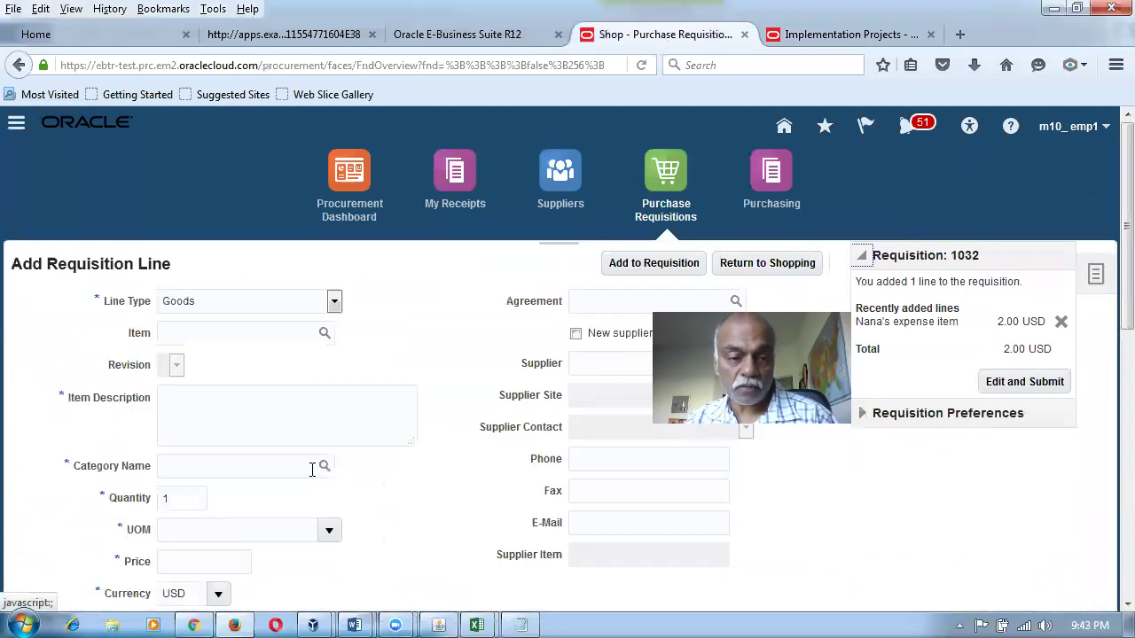
left_click(220, 331)
type("m1")
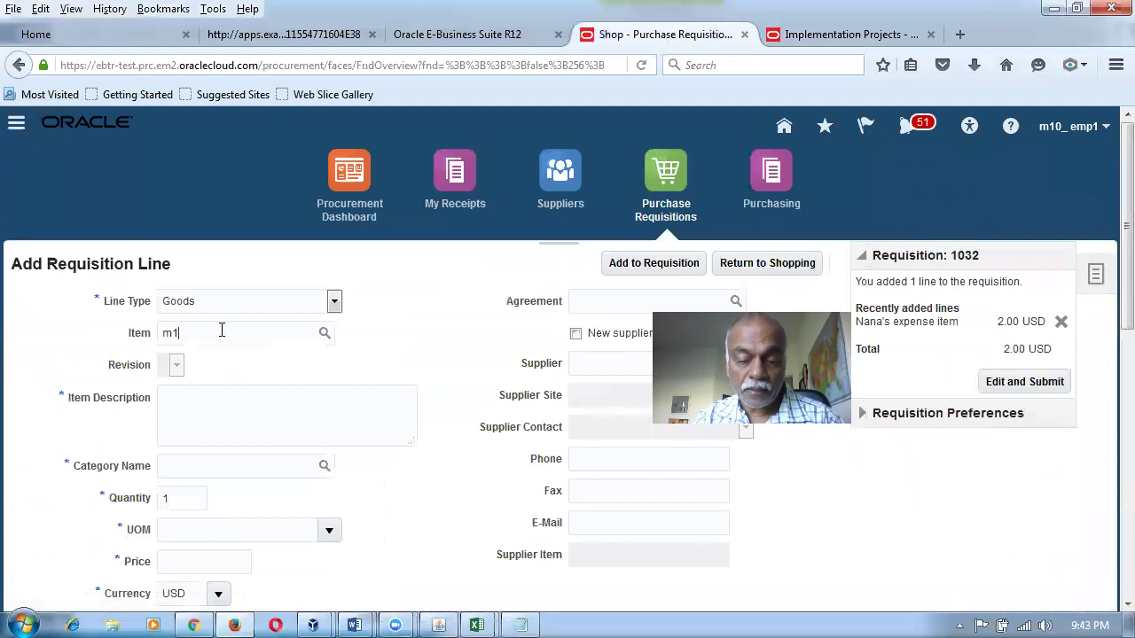
type("0")
key("Tab")
key("Return")
left_click(406, 391)
left_click(738, 573)
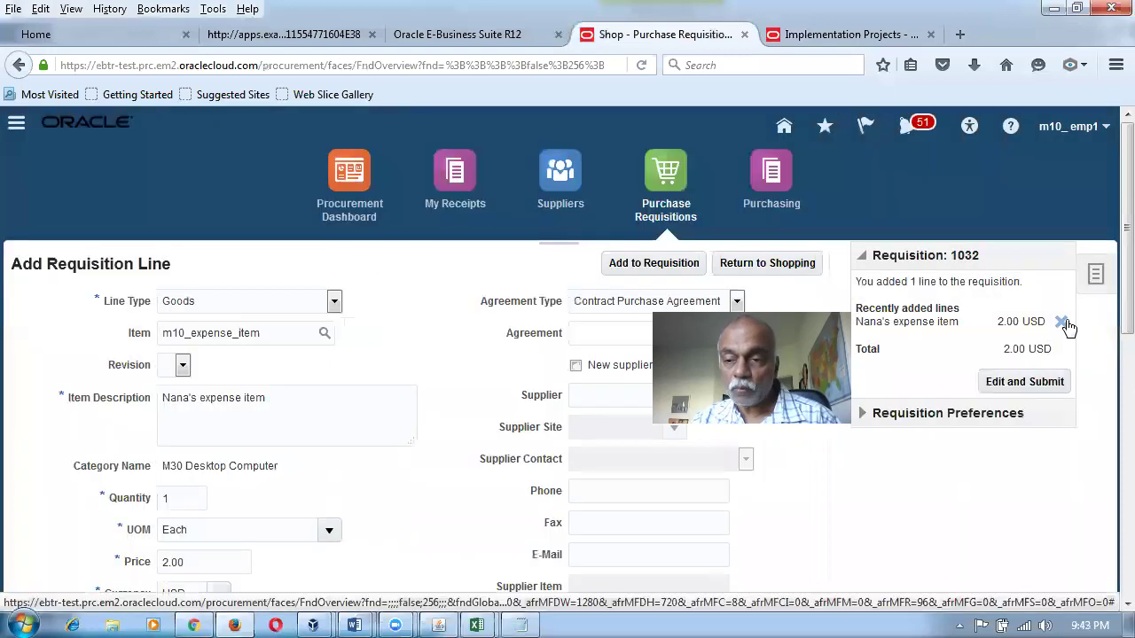
Remove the earlier line, edit the requisition, and find the Subinventory list empty.
left_click(1062, 324)
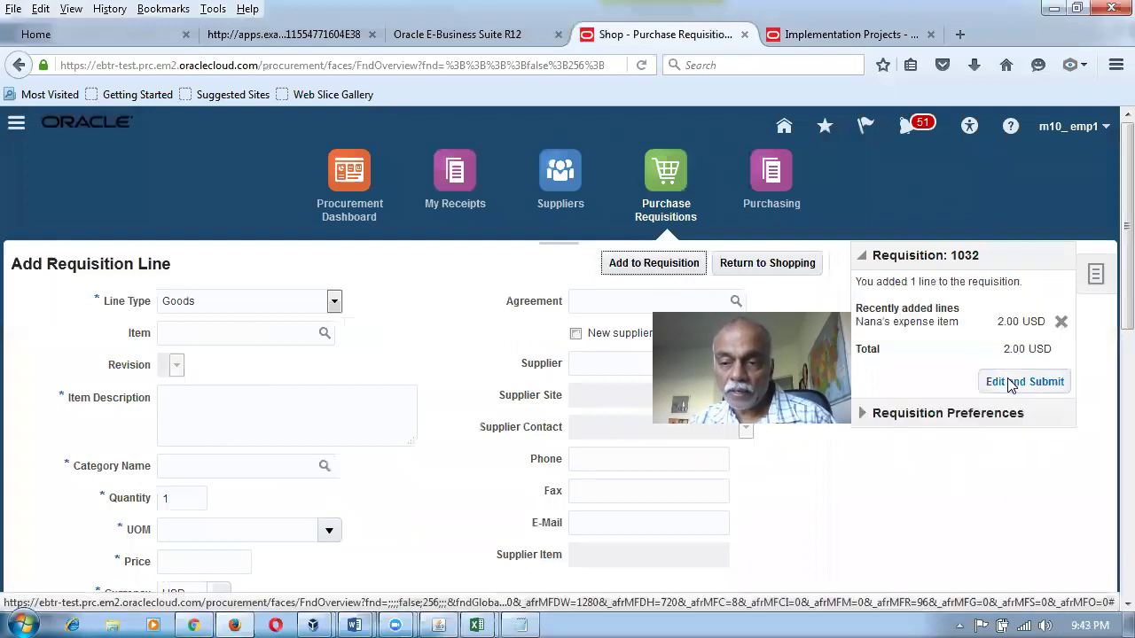
left_click(1020, 381)
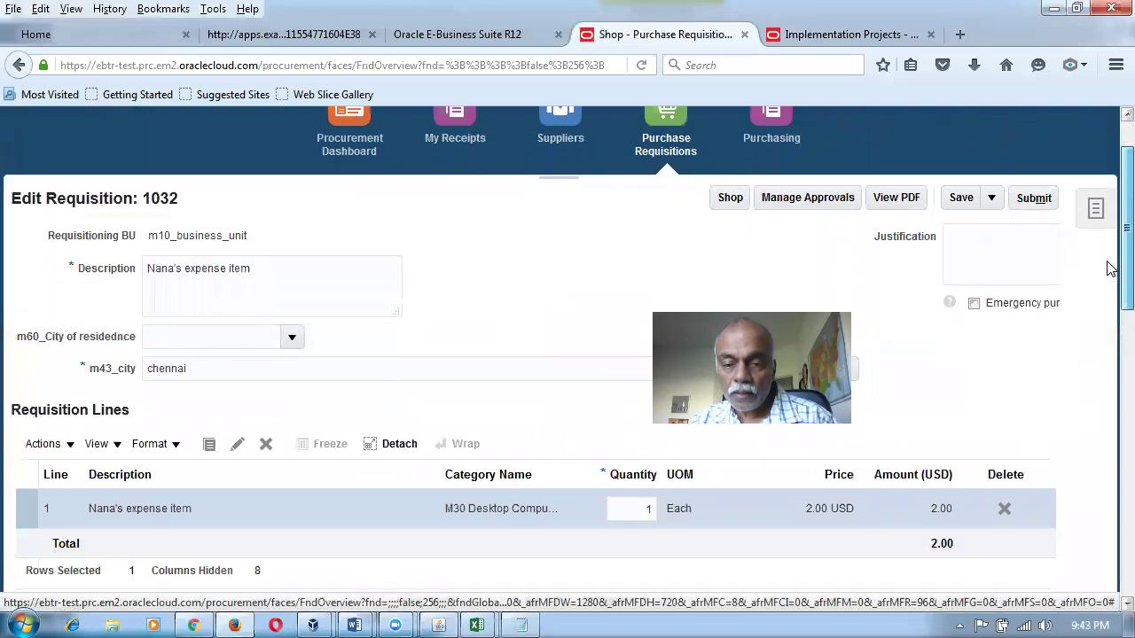
scroll(1106, 299, "down", 3)
scroll(1109, 381, "down", 4)
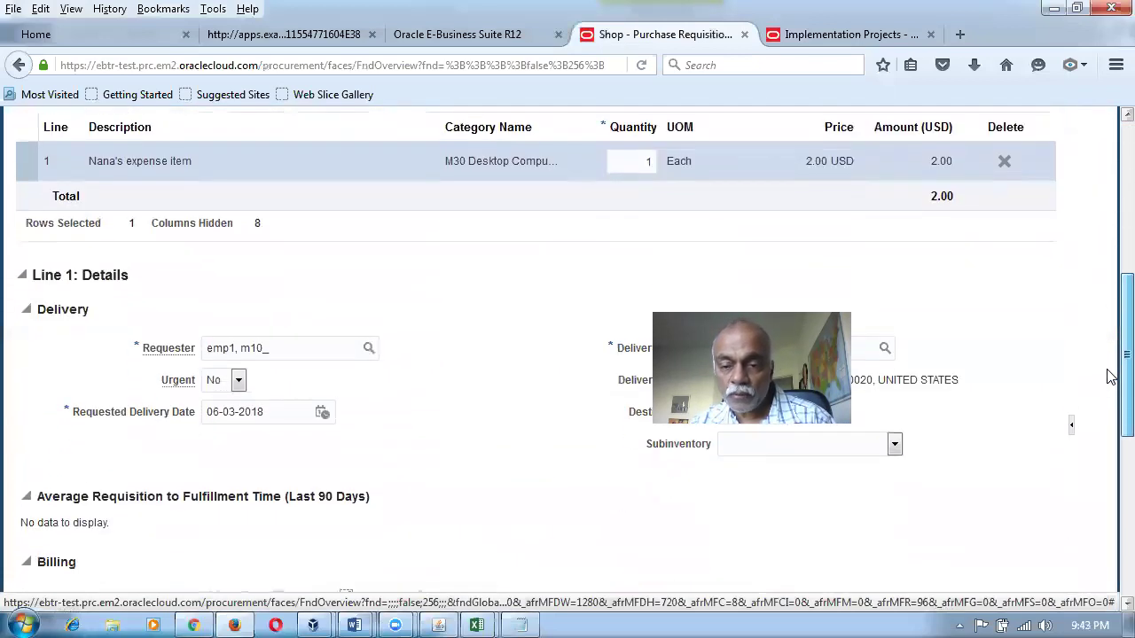
scroll(918, 541, "up", 1)
left_click(894, 486)
left_click(894, 488)
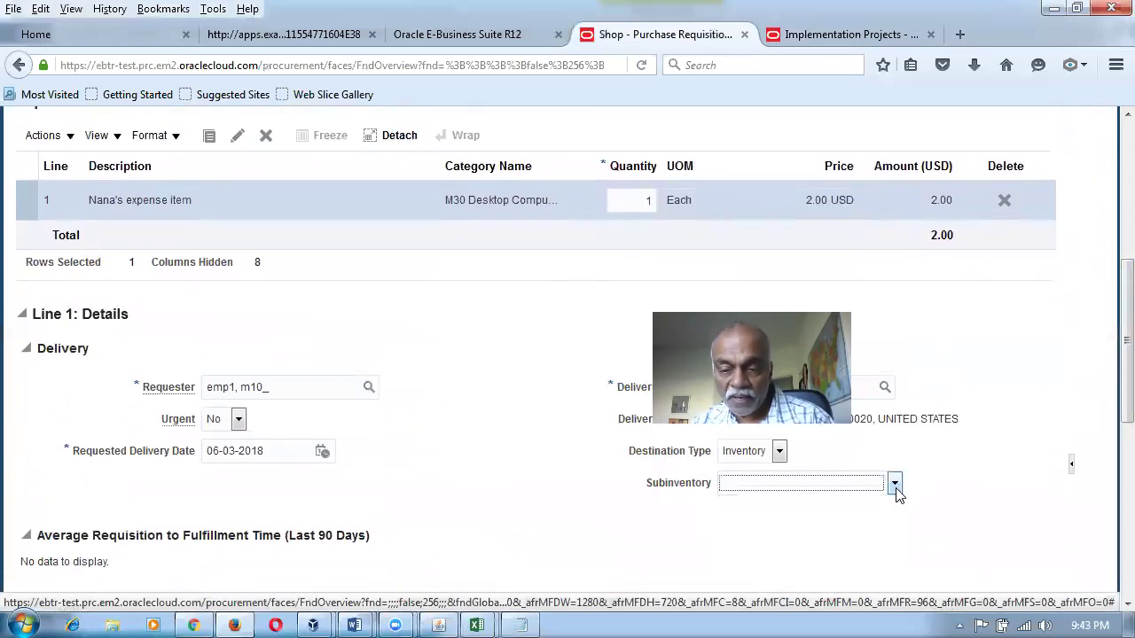
left_click(896, 487)
left_click(896, 487)
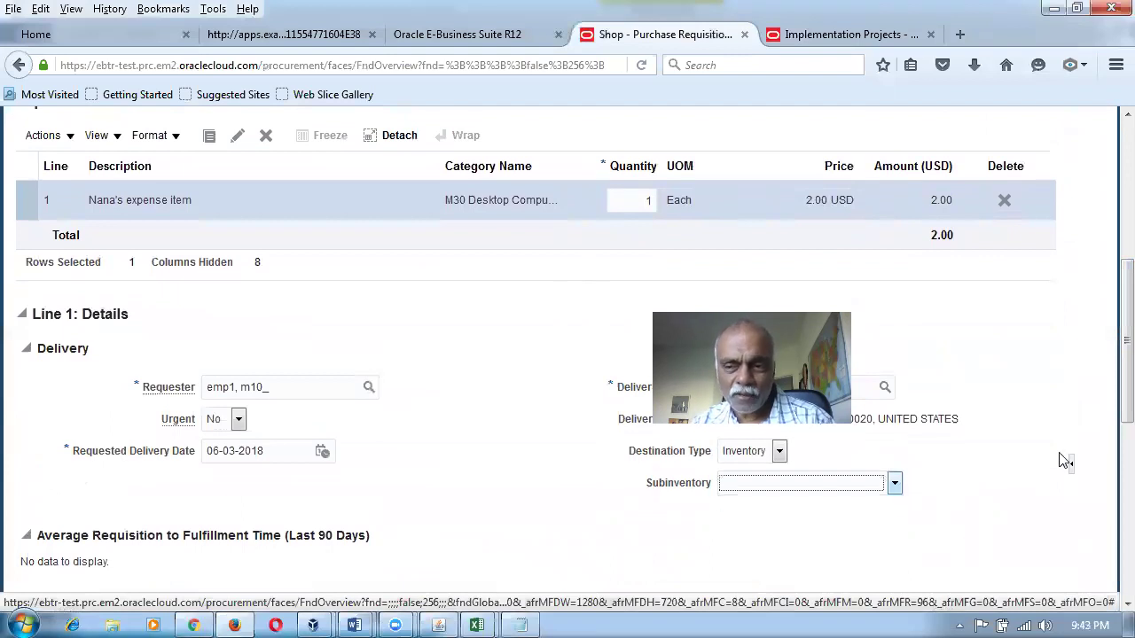
scroll(1107, 355, "up", 5)
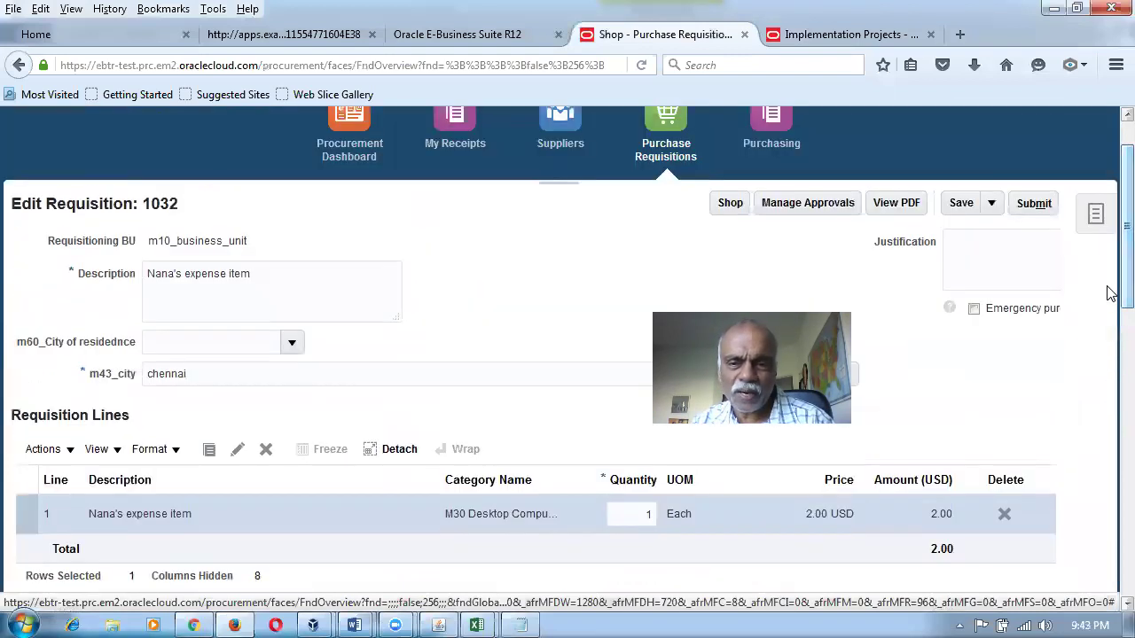
left_click(731, 209)
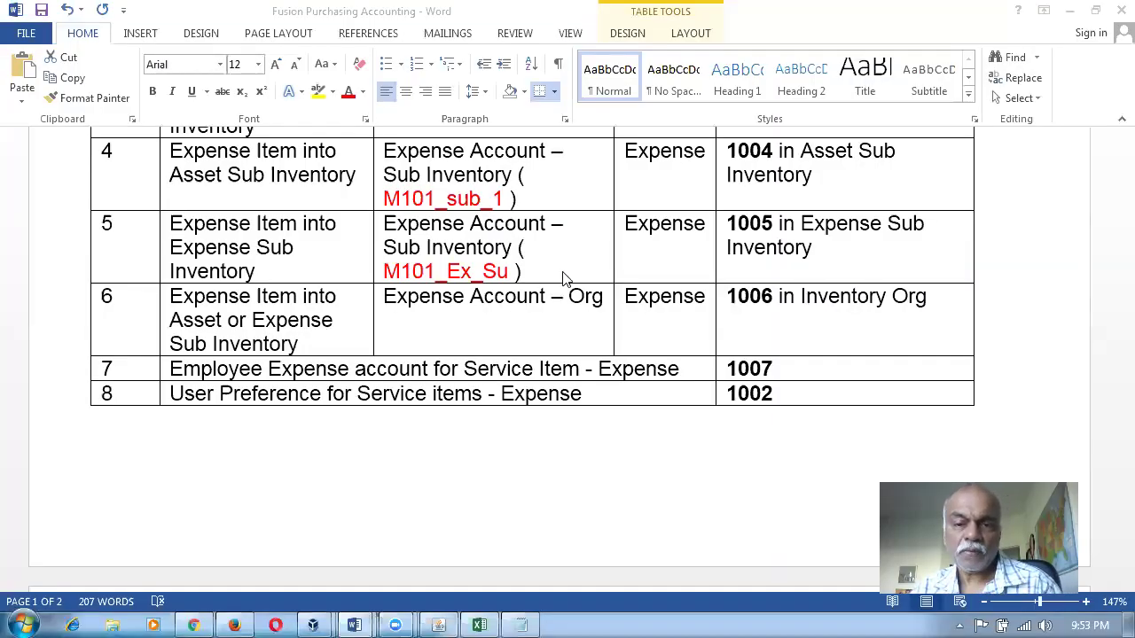
Compare mapping rows 6 and 7, including row 7's service item expense account 1007.
scroll(564, 279, "up", 1)
left_click_drag(559, 230, 582, 310)
left_click(464, 359)
left_click_drag(409, 370, 833, 381)
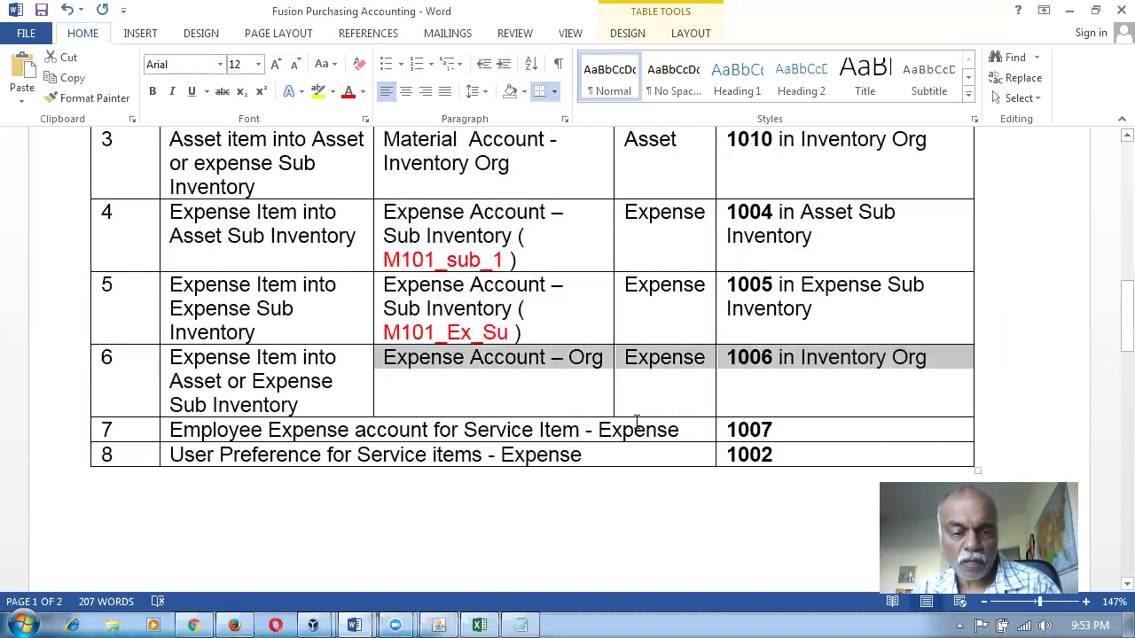
left_click_drag(252, 433, 779, 432)
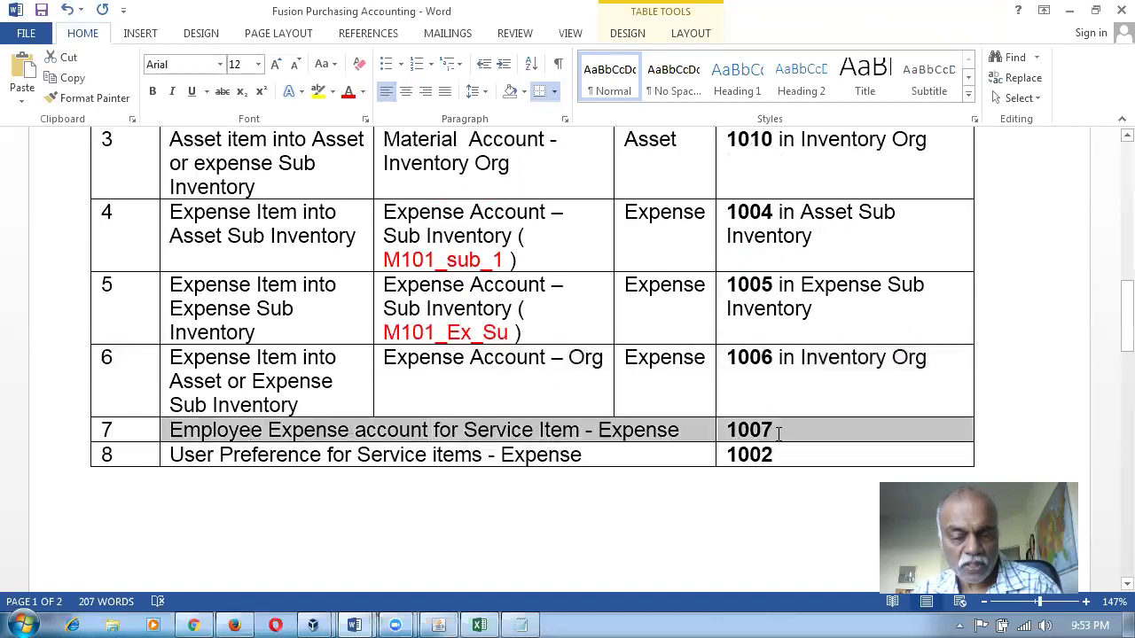
left_click_drag(401, 368, 845, 371)
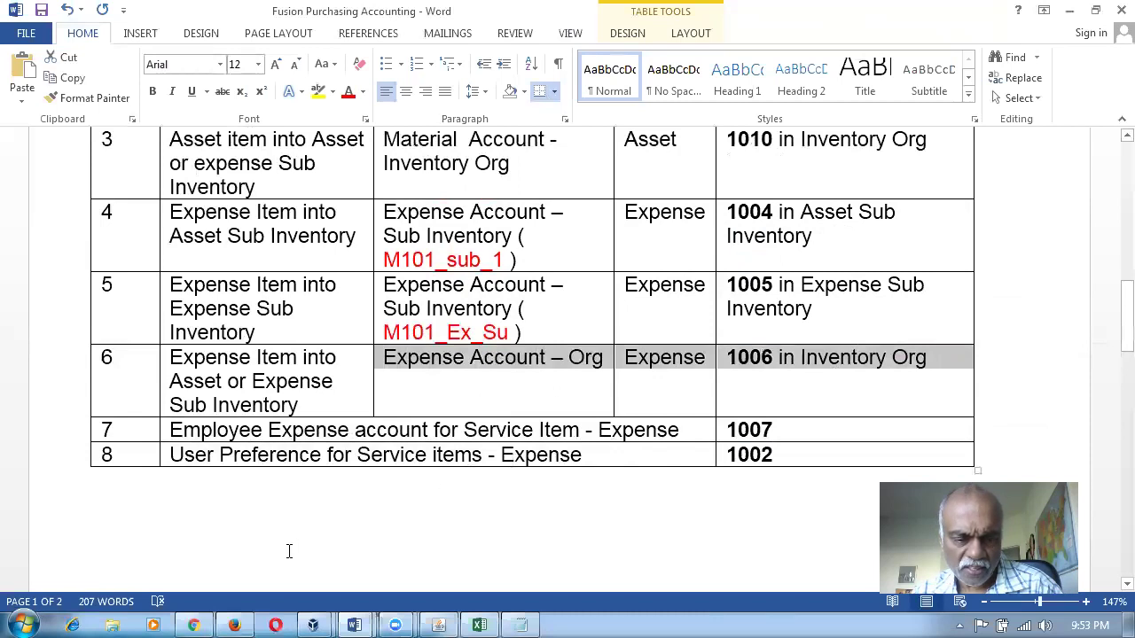
left_click(234, 620)
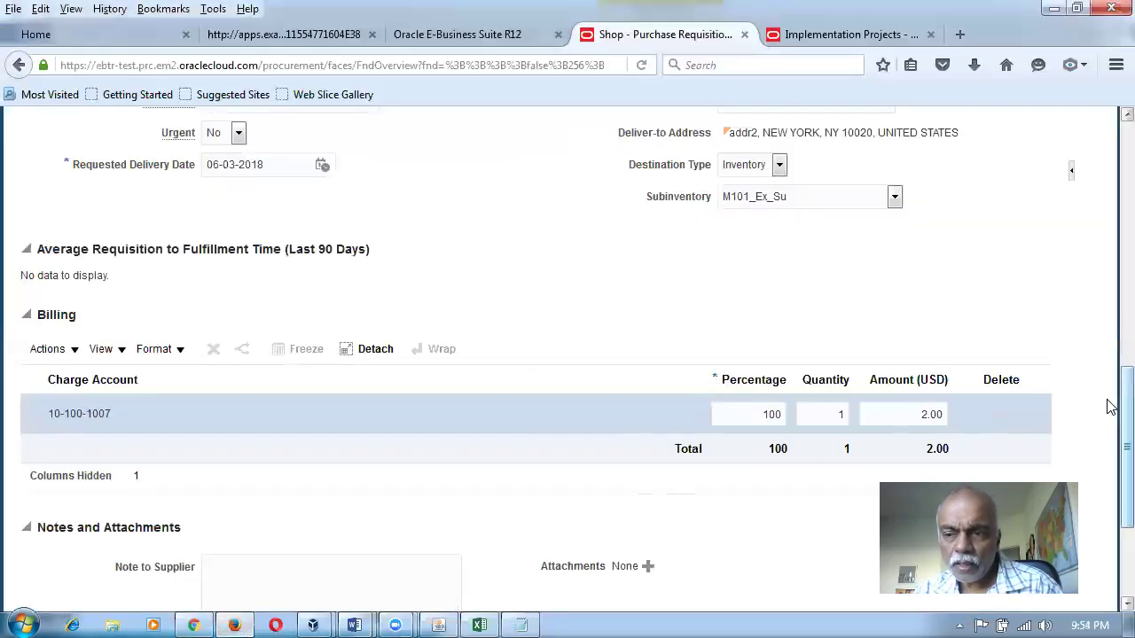
Set Line 1's subinventory to M101_sub_1.
scroll(1107, 418, "down", 1)
scroll(1108, 424, "down", 3)
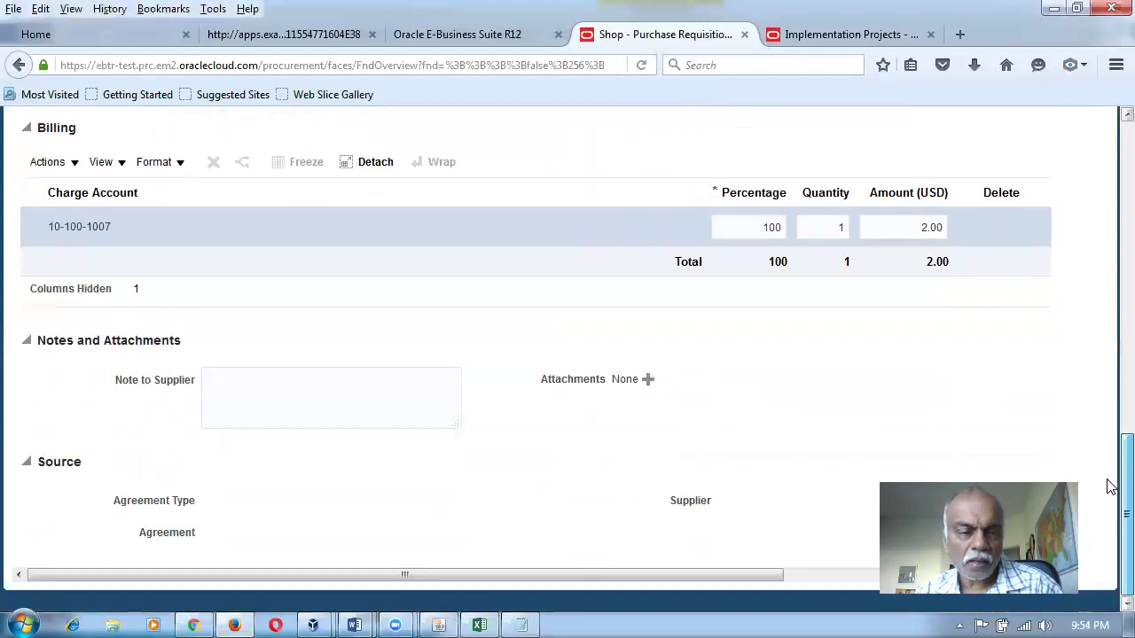
scroll(1099, 452, "up", 3)
scroll(1076, 392, "up", 1)
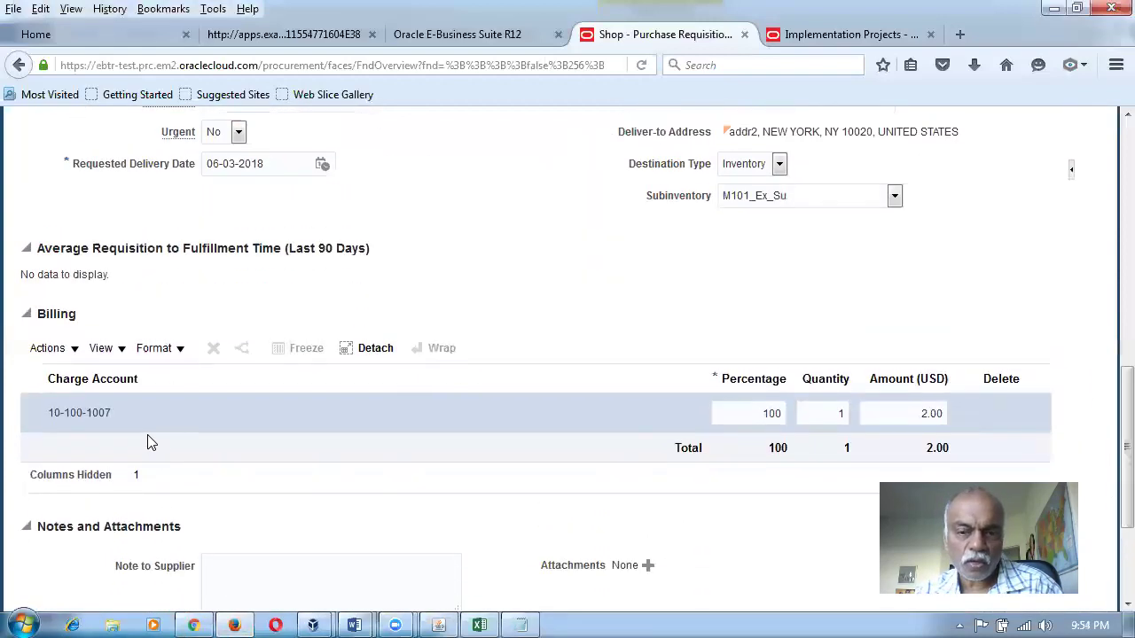
scroll(1107, 413, "up", 2)
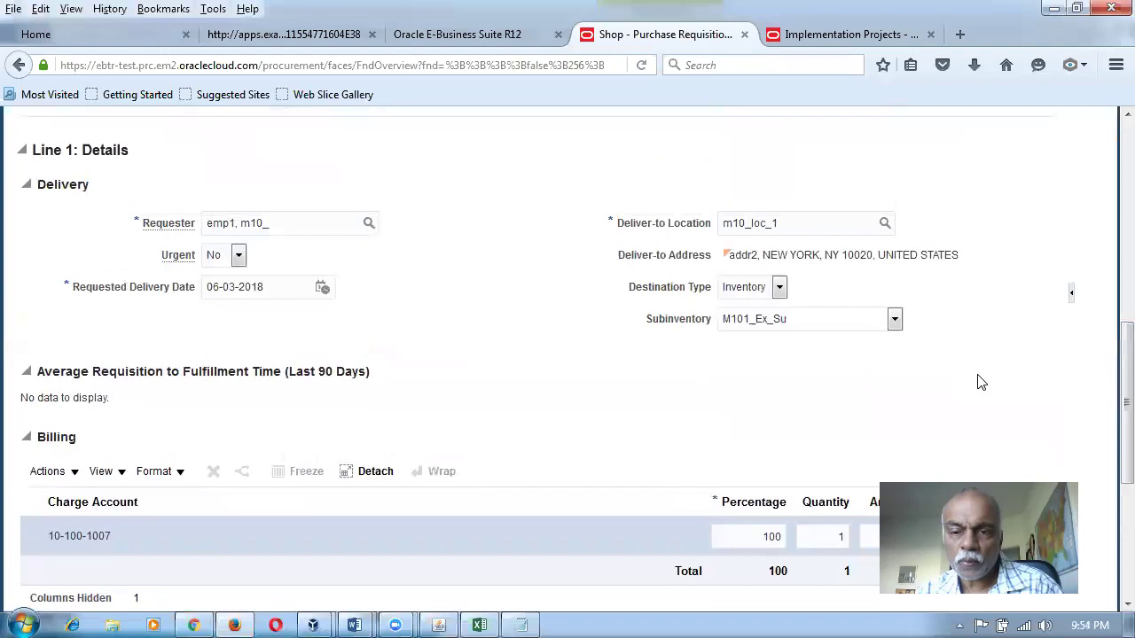
left_click(784, 328)
left_click(787, 365)
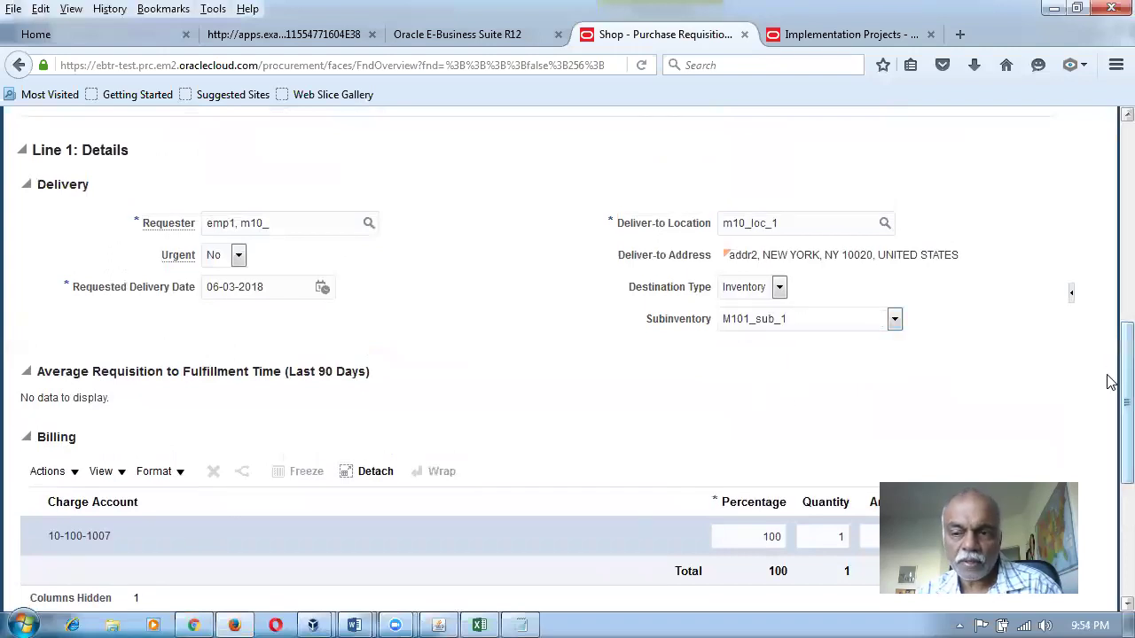
Save the requisition and confirm billing still charges 10-100-1007.
scroll(1108, 388, "up", 8)
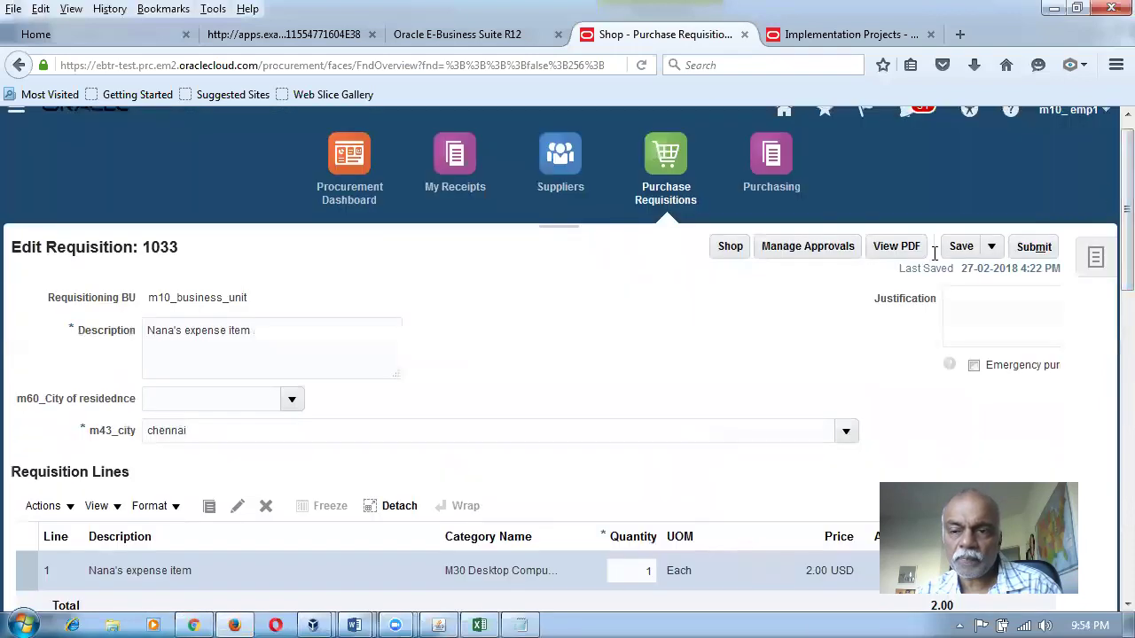
left_click(955, 248)
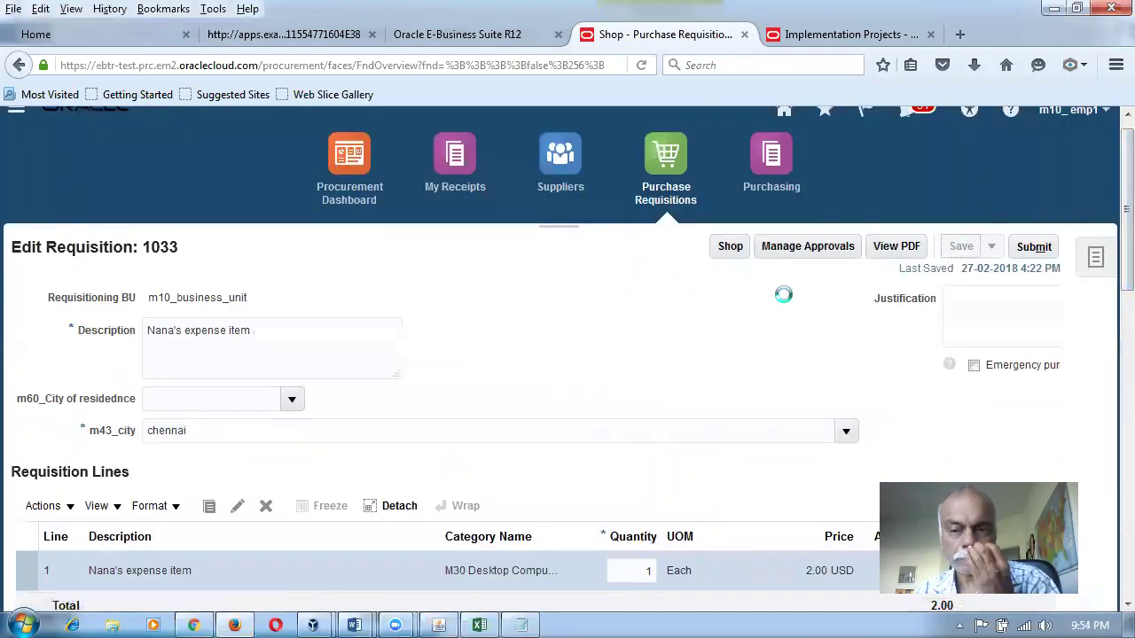
scroll(1111, 334, "down", 1)
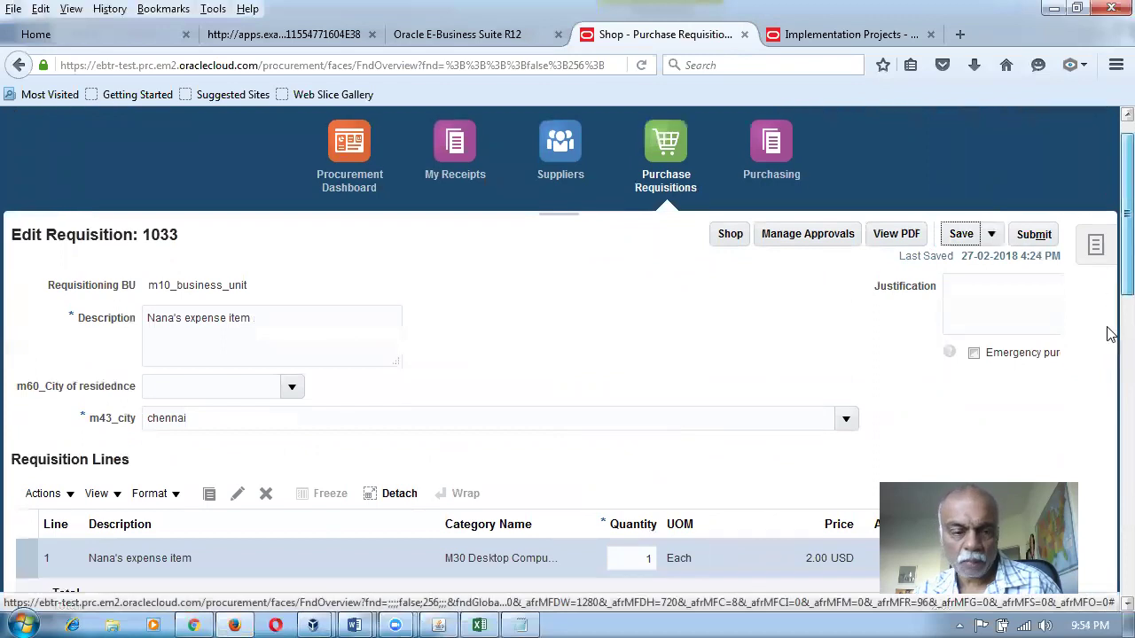
scroll(1111, 333, "down", 6)
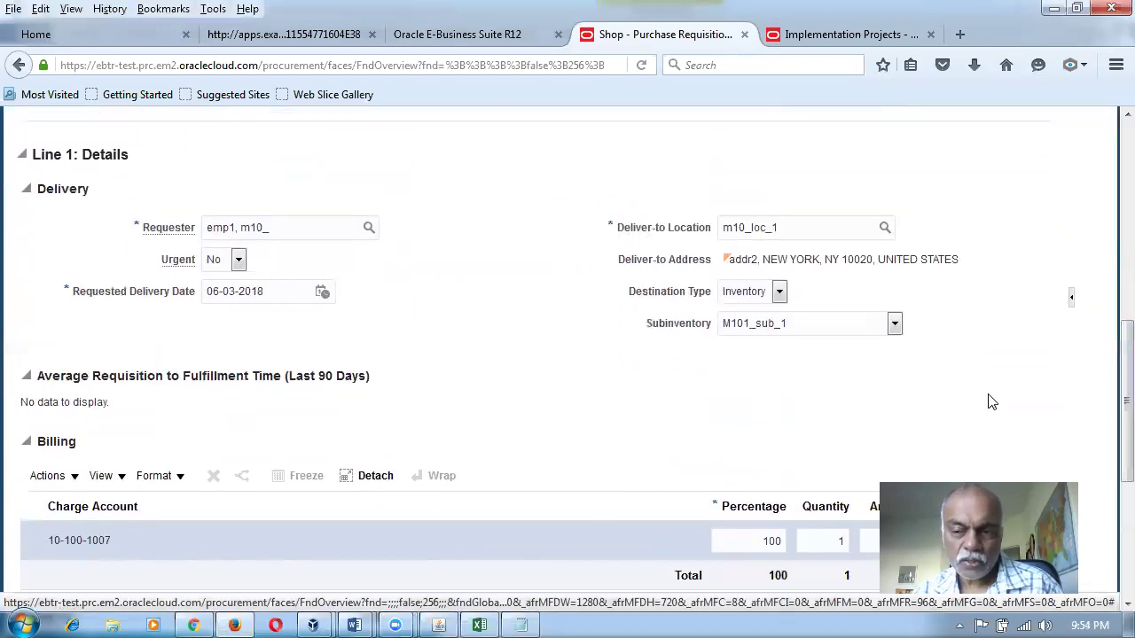
left_click_drag(1111, 379, 1111, 184)
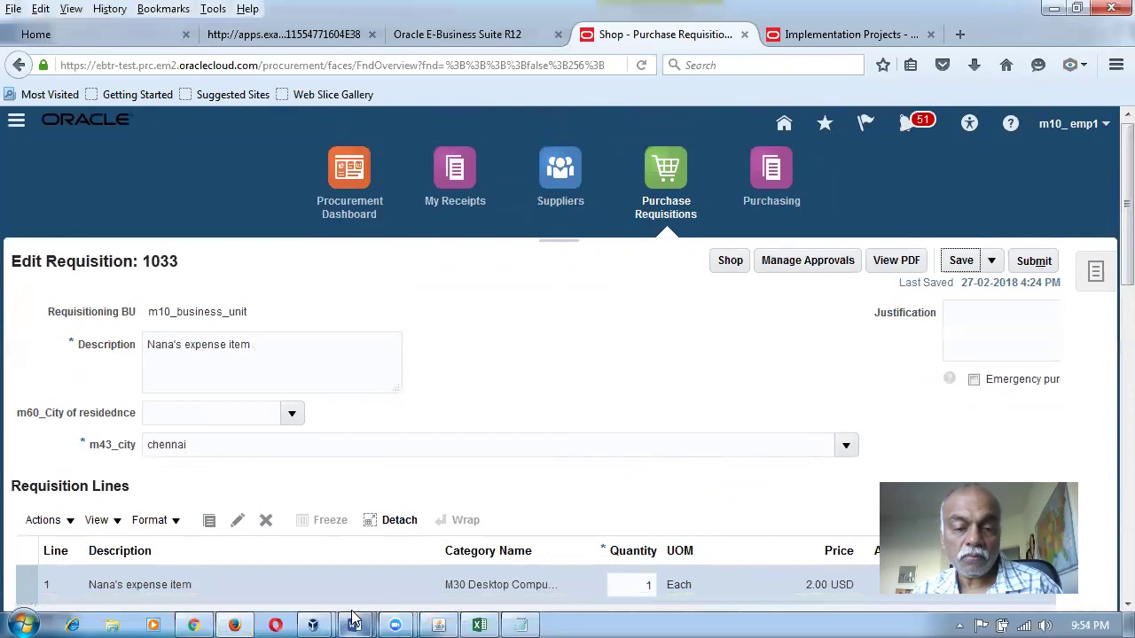
mouse_move(354, 618)
left_click(455, 536)
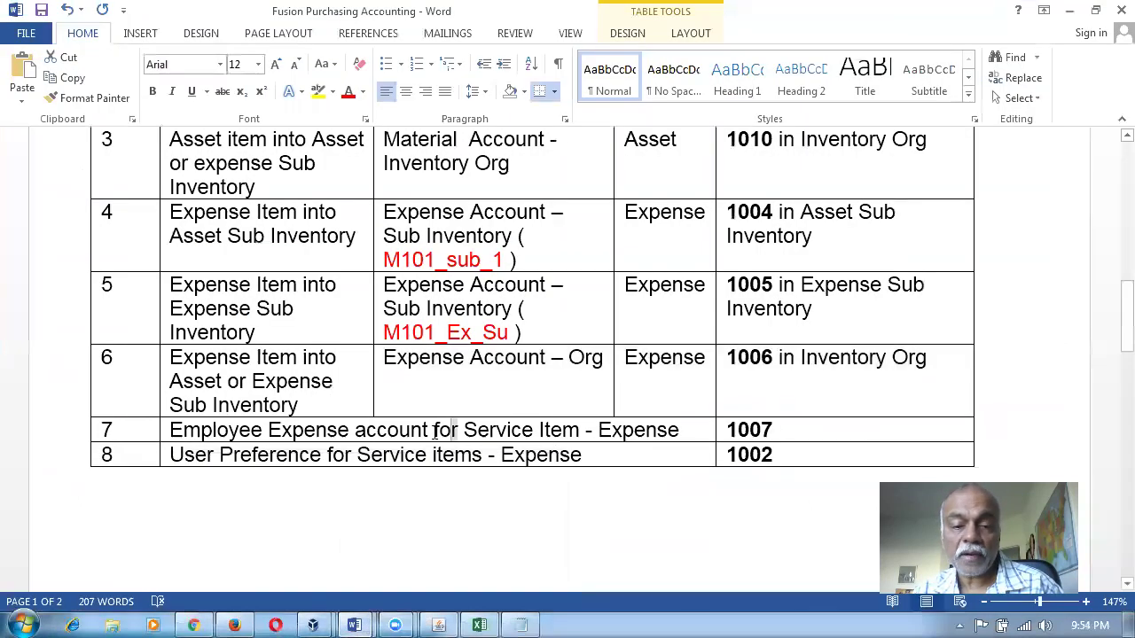
left_click_drag(222, 435, 814, 438)
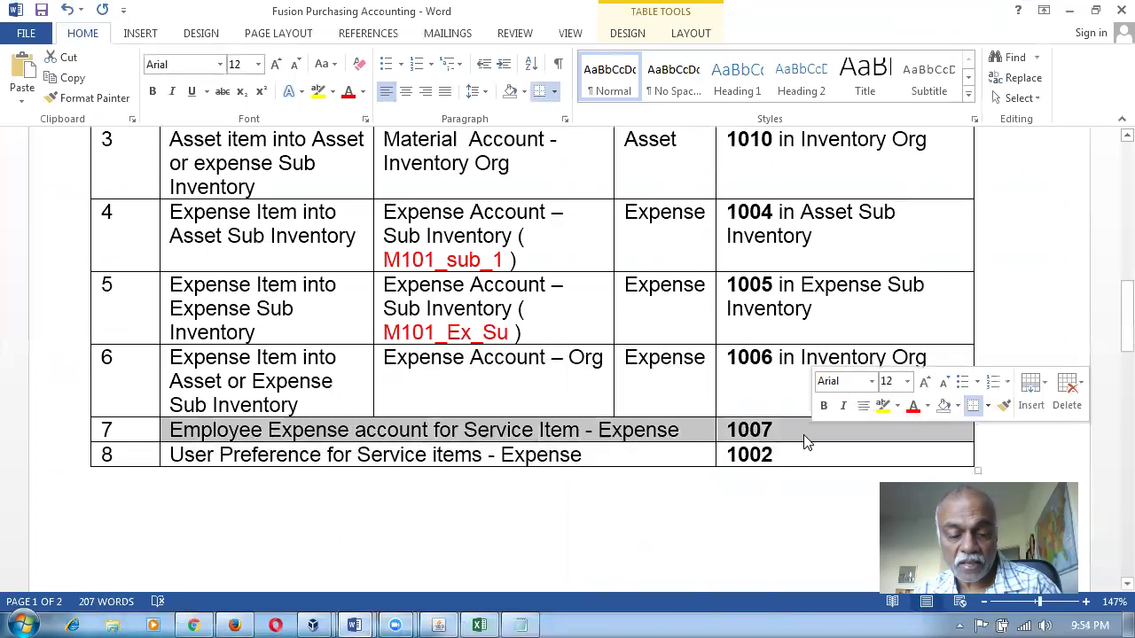
key("alt+Tab")
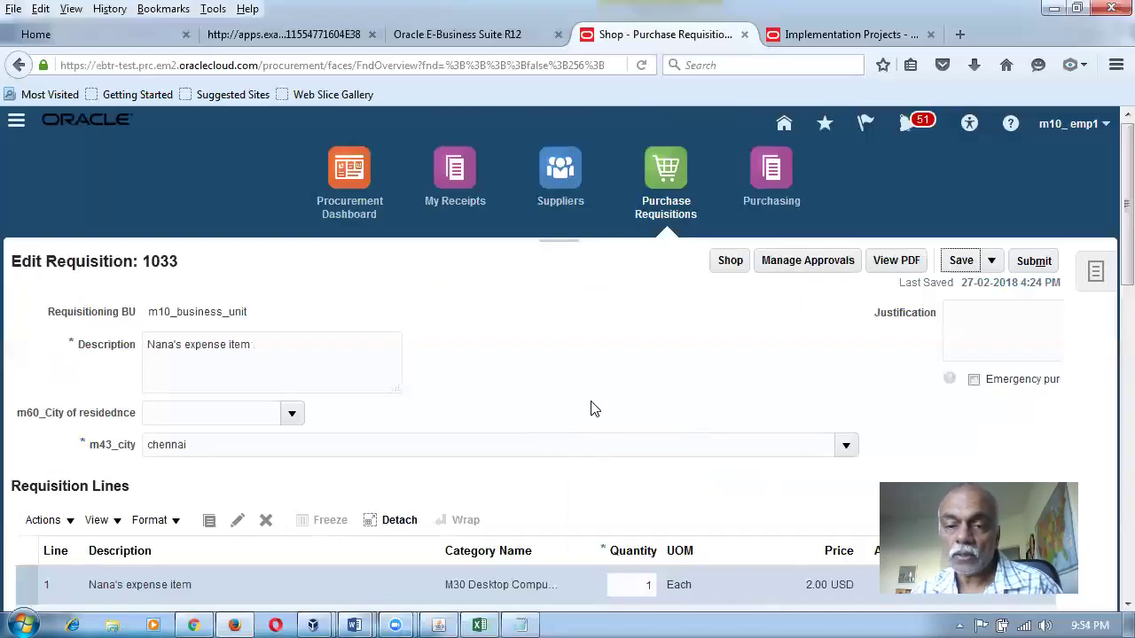
Start a new requisition line with line type Fixed Price Services.
left_click(729, 261)
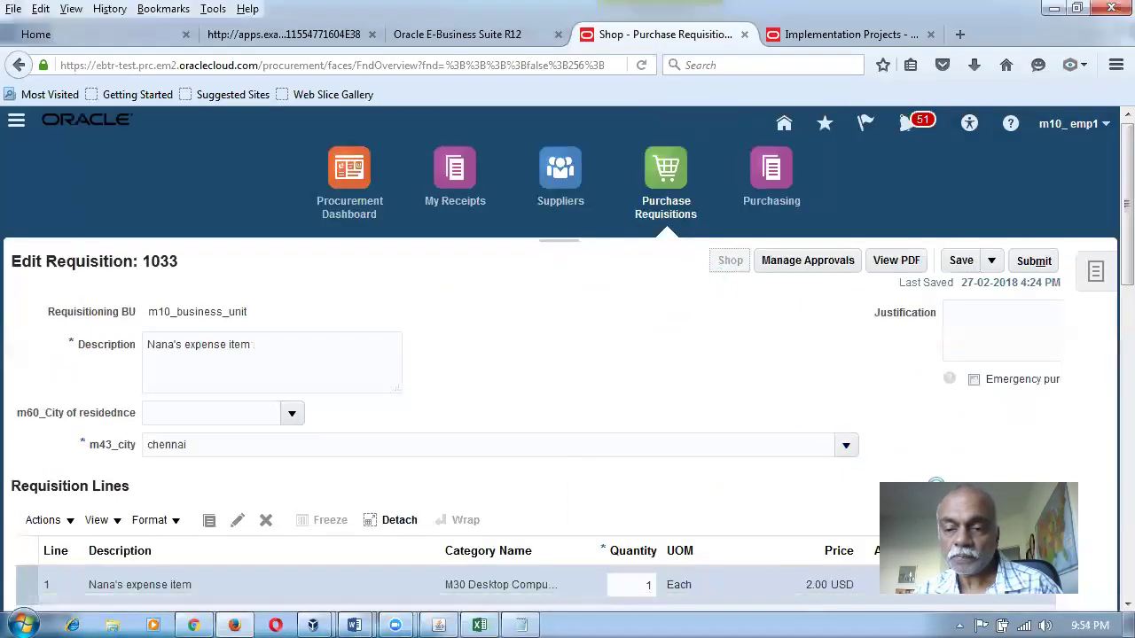
left_click(928, 435)
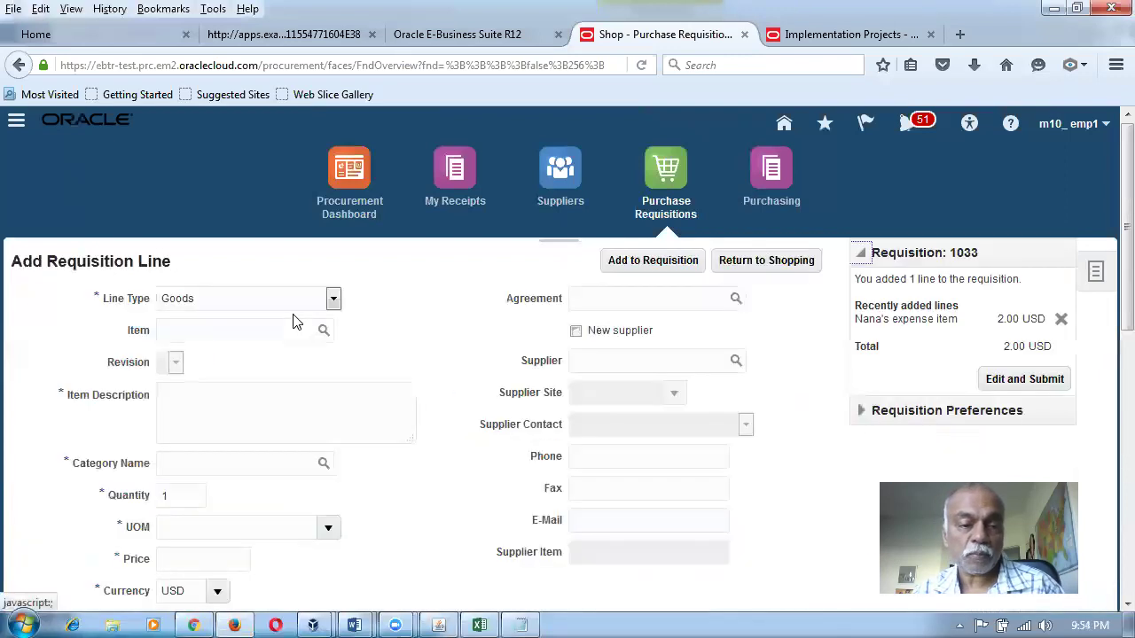
left_click(289, 303)
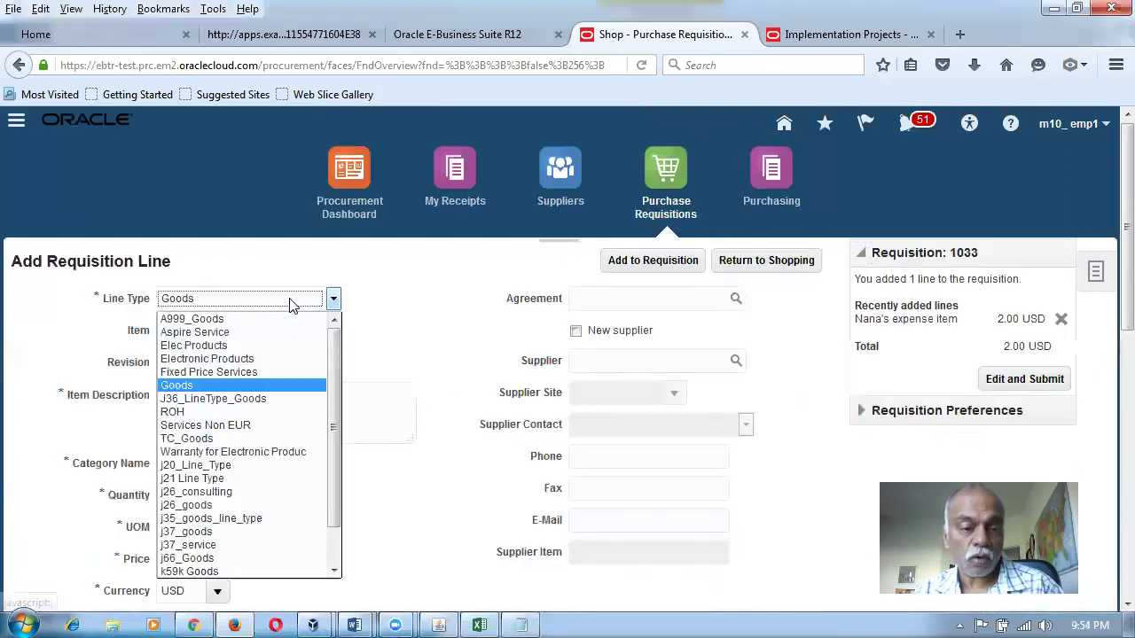
left_click(235, 373)
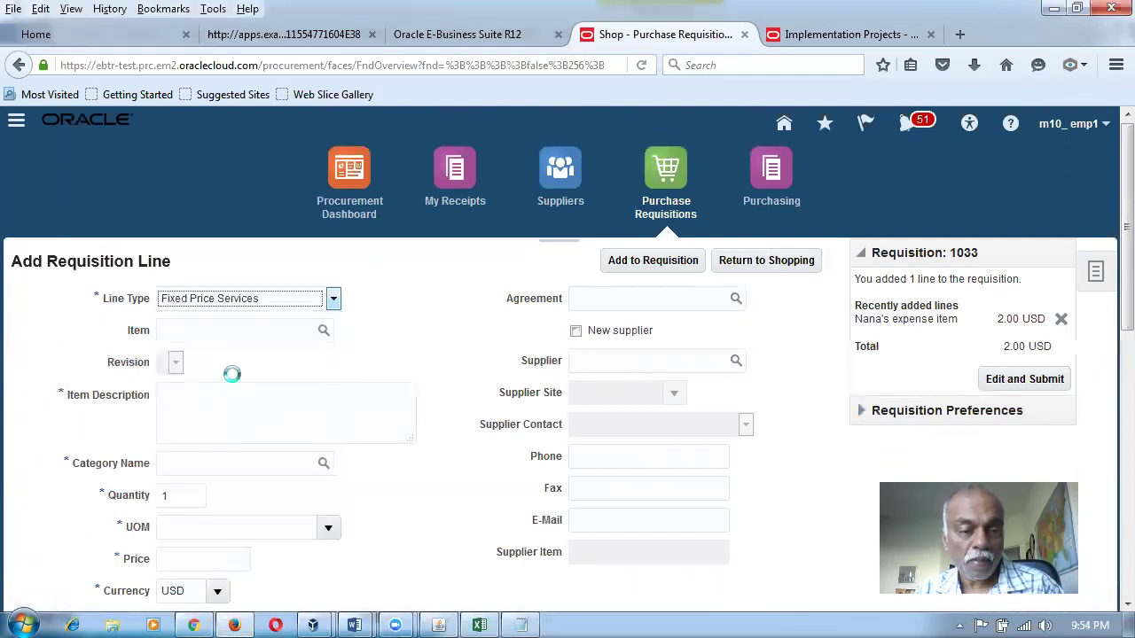
Describe the line as AMC Contract with category OTHERS and view charge account 10-100-1007.
left_click(229, 362)
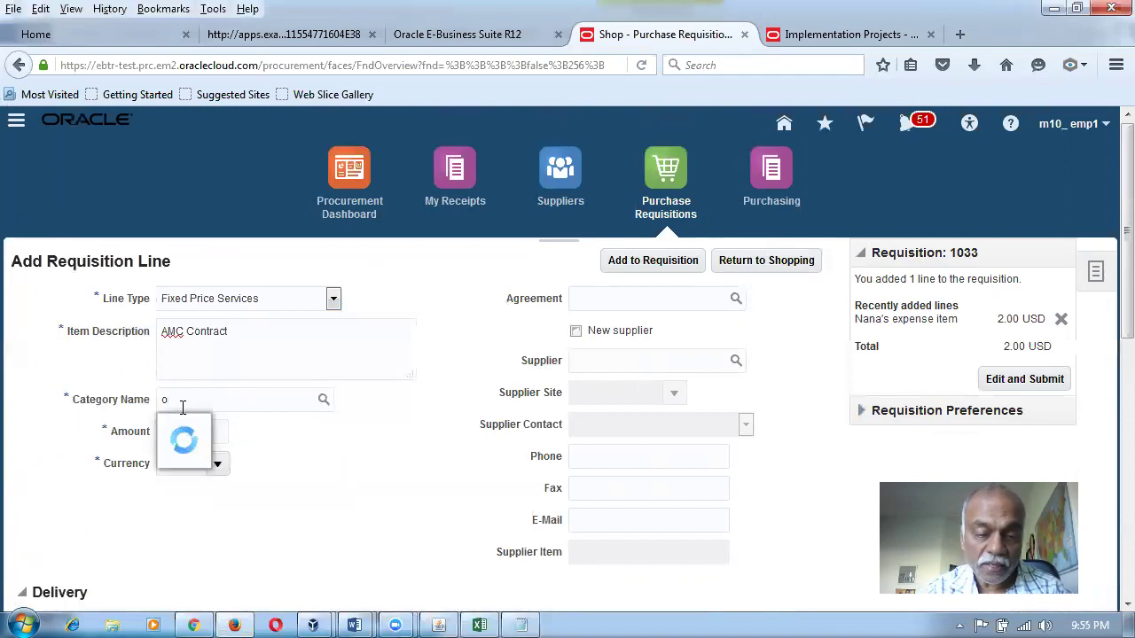
key("BackSpace")
type("OTHERS")
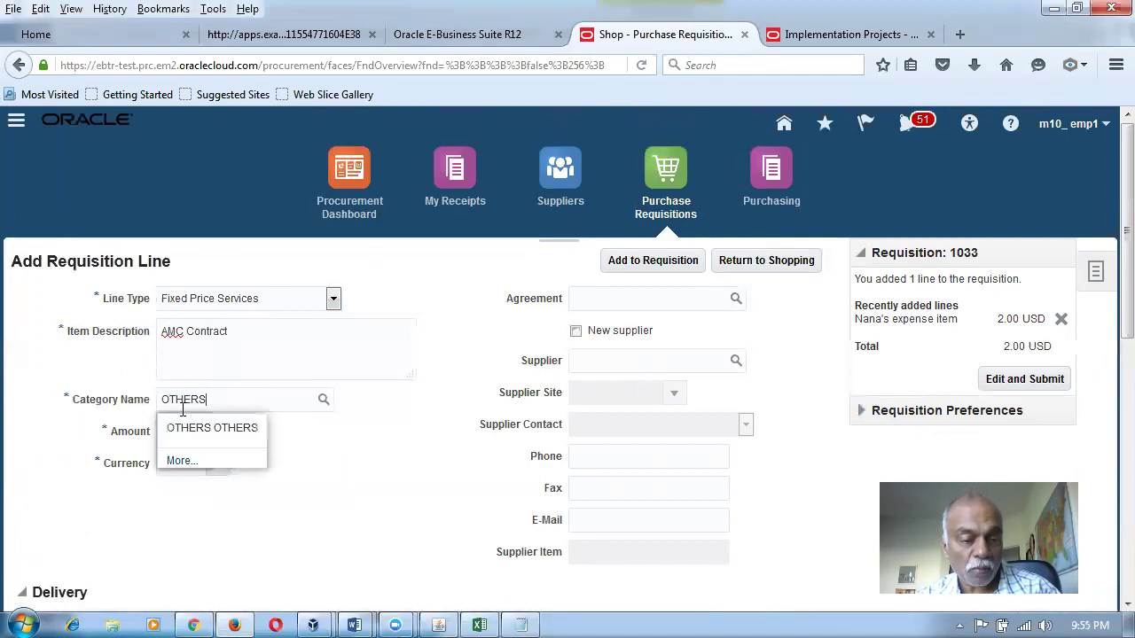
left_click(212, 425)
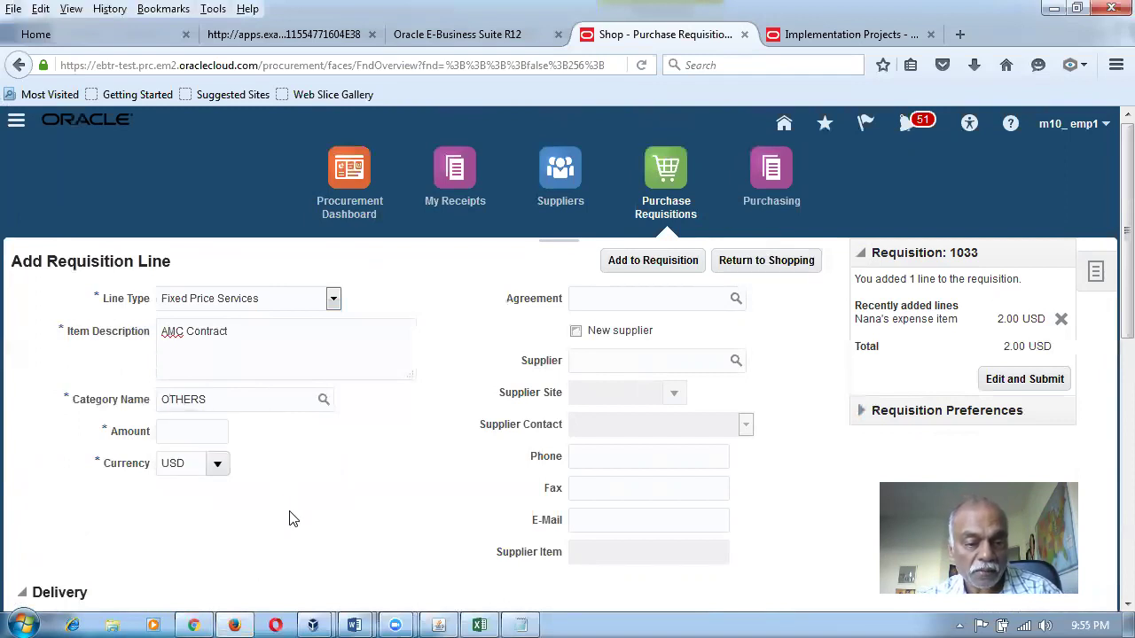
scroll(292, 517, "down", 3)
scroll(297, 518, "down", 3)
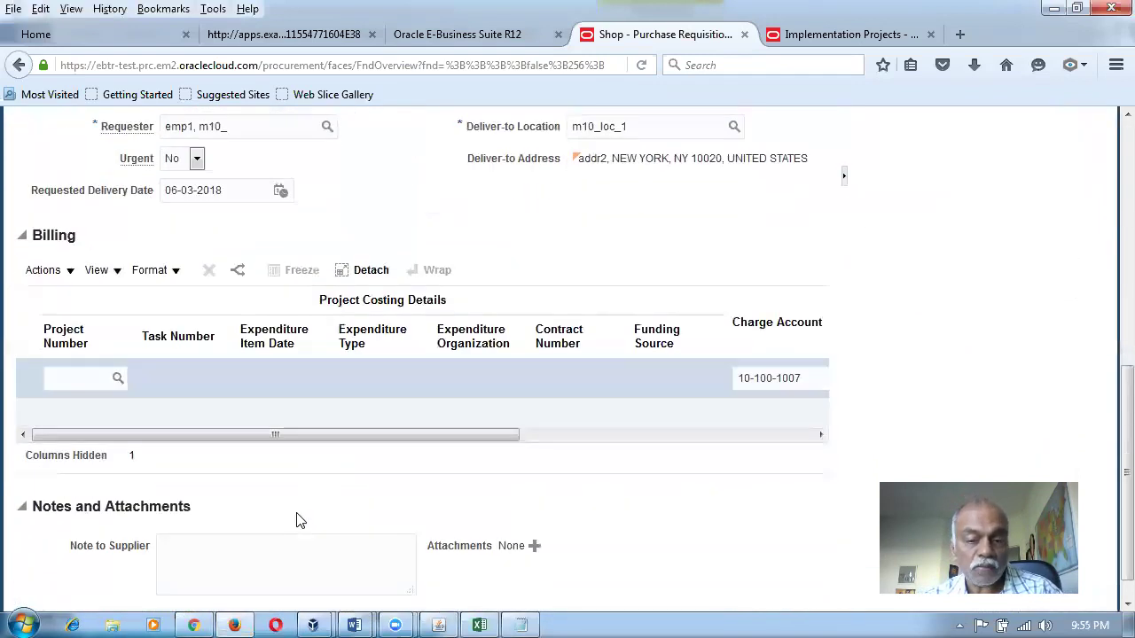
left_click_drag(485, 436, 651, 469)
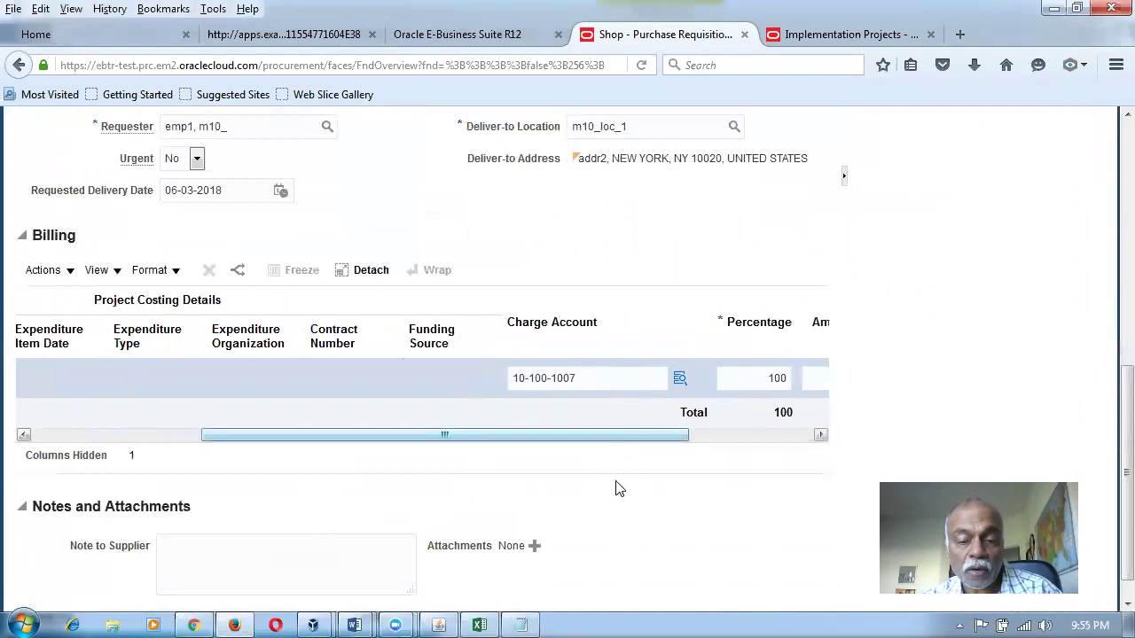
In the Word mapping table, review row 8's preference text and account 1002, then add an empty row.
mouse_move(363, 618)
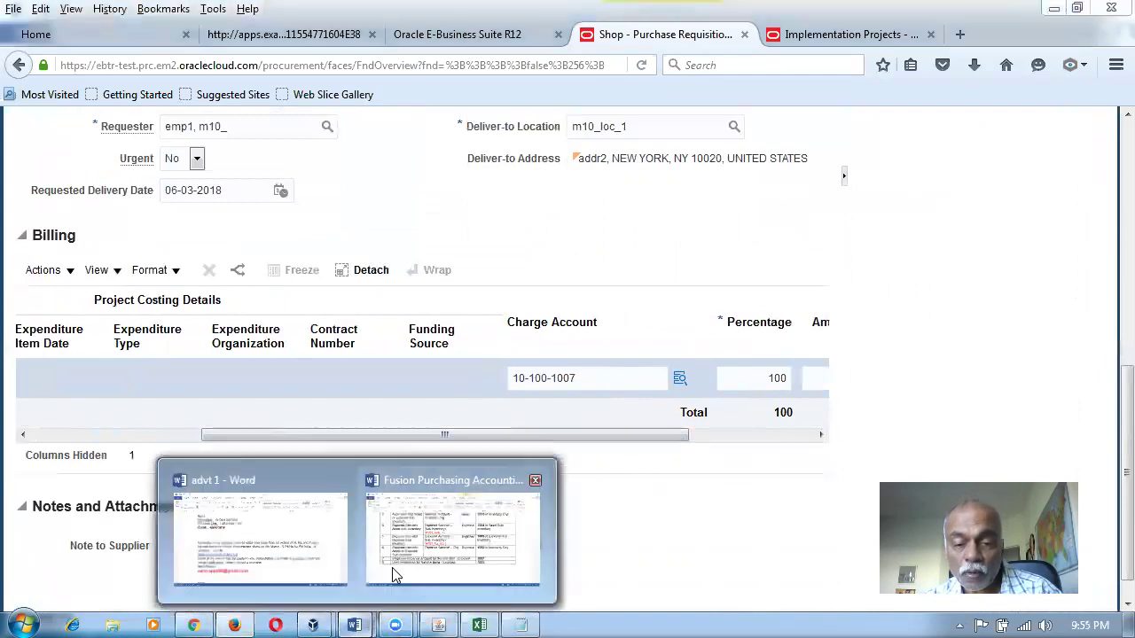
left_click(399, 572)
left_click(514, 456)
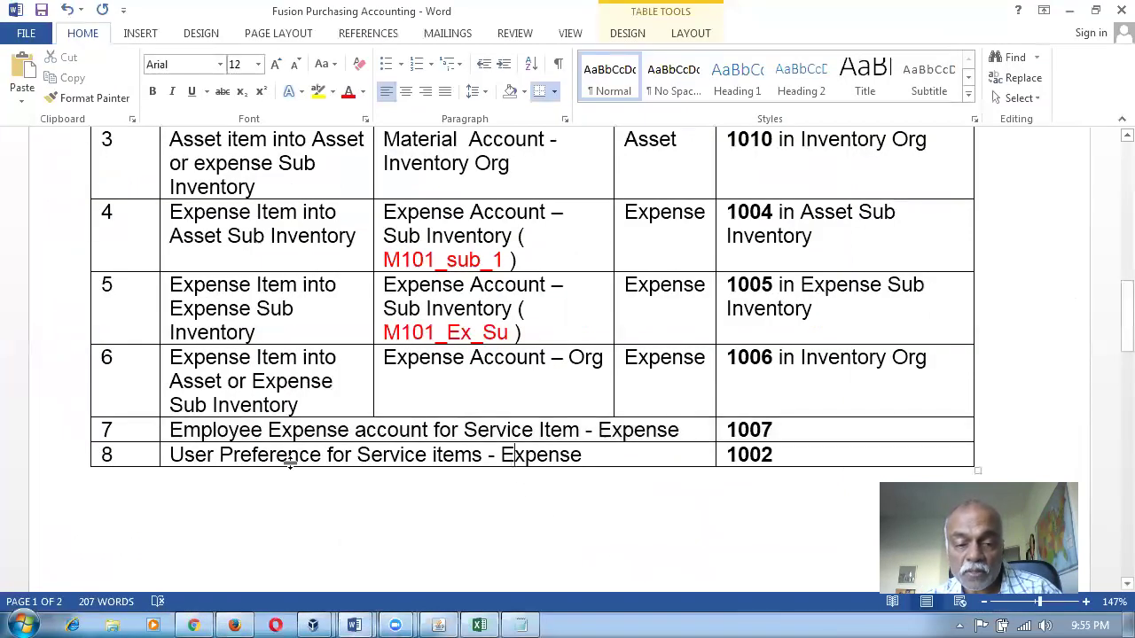
left_click_drag(216, 452, 361, 459)
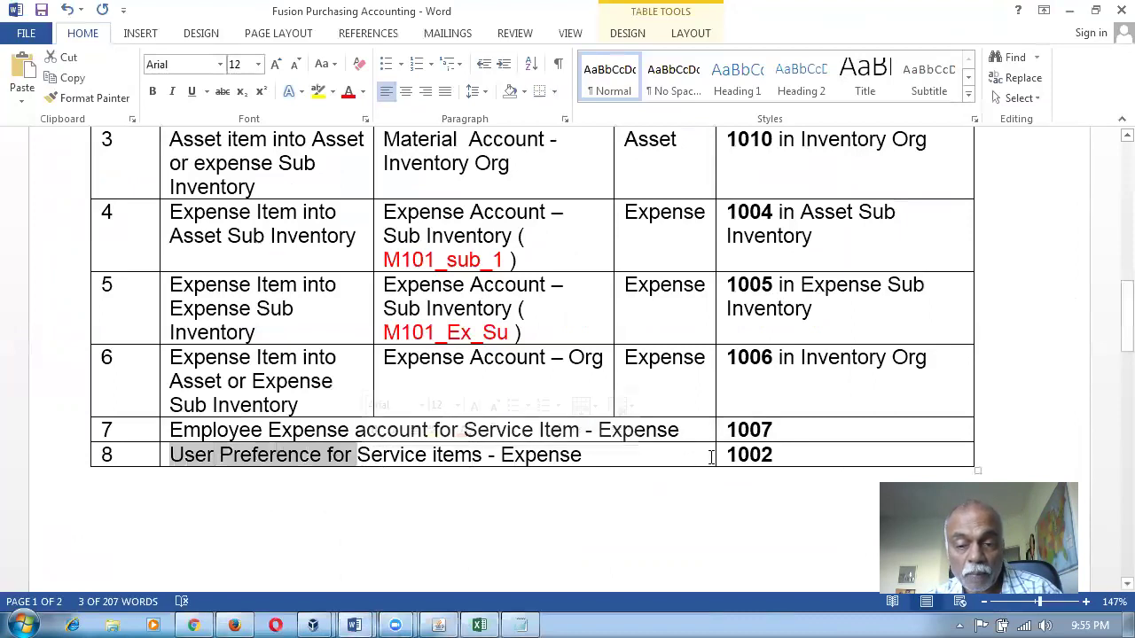
left_click_drag(792, 453, 722, 457)
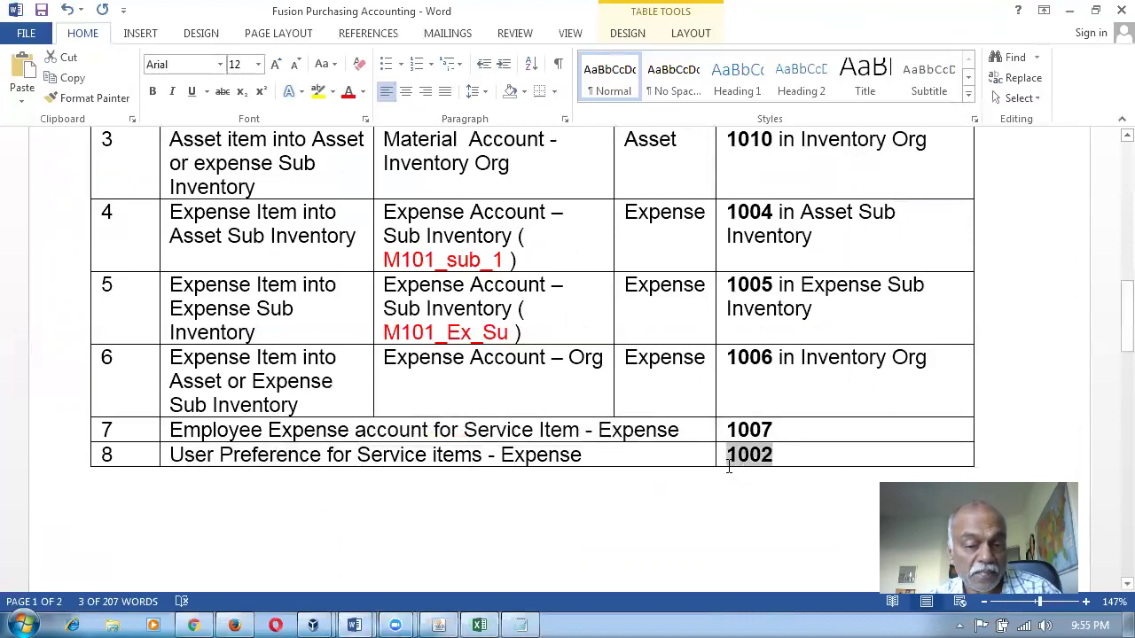
key("Tab")
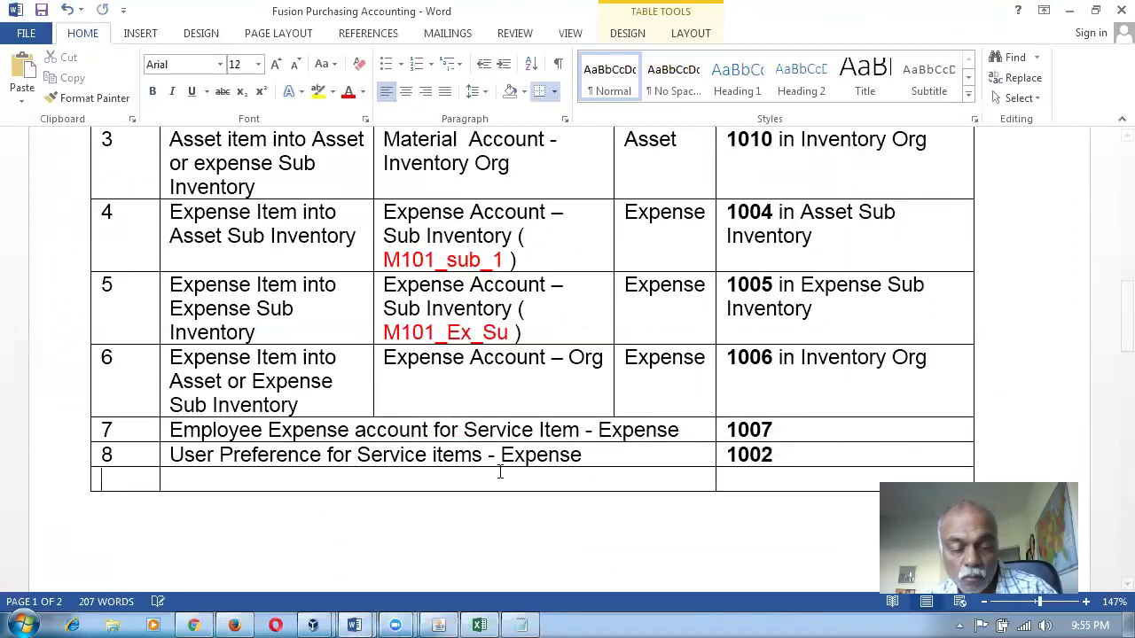
key("alt+Tab")
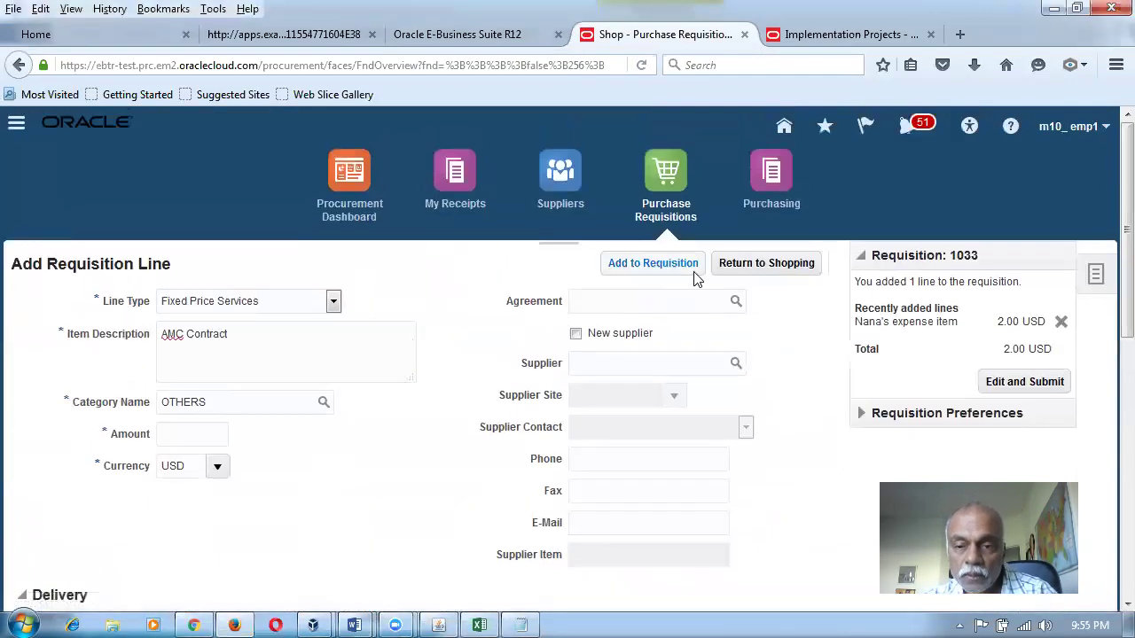
Return to the Shop page and scroll down to the Requisition Preferences panel.
left_click(767, 264)
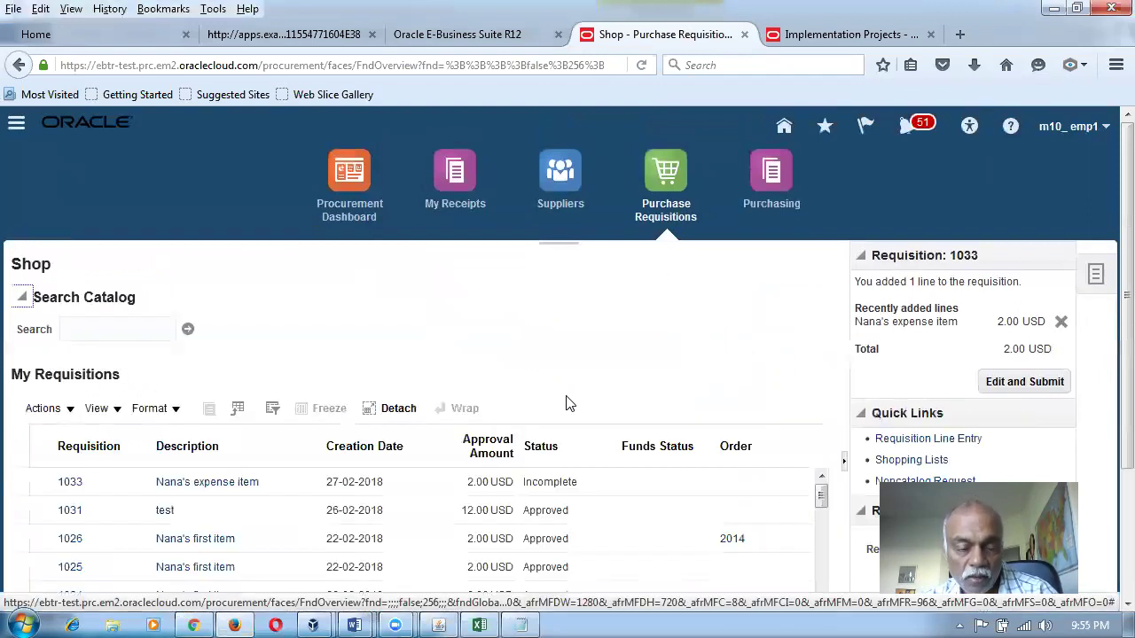
scroll(568, 403, "down", 2)
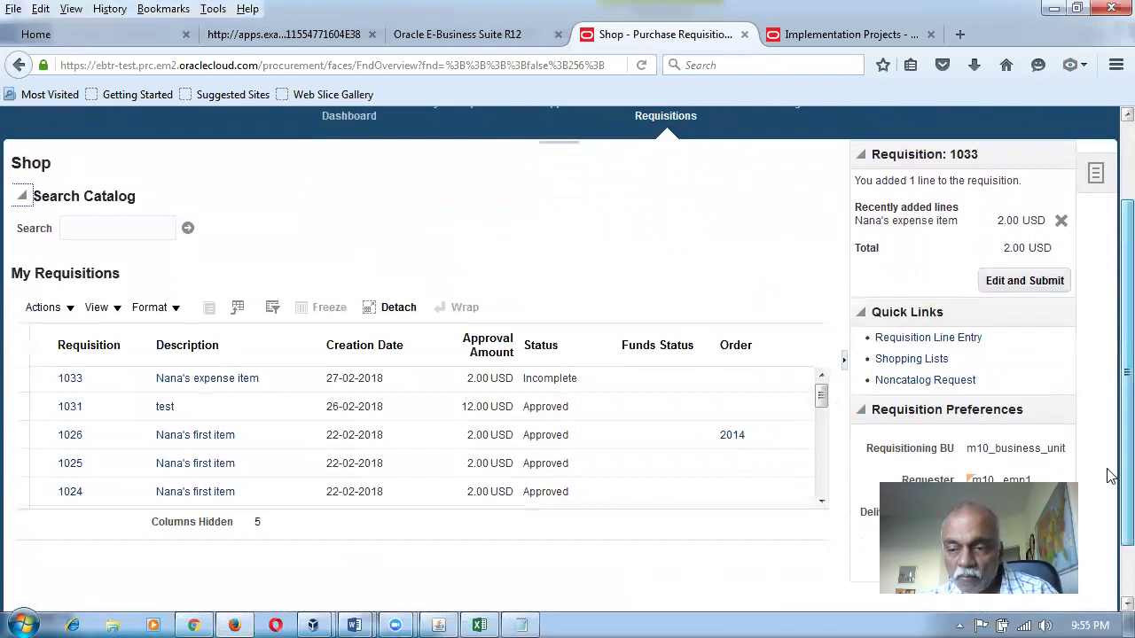
scroll(1110, 497, "down", 1)
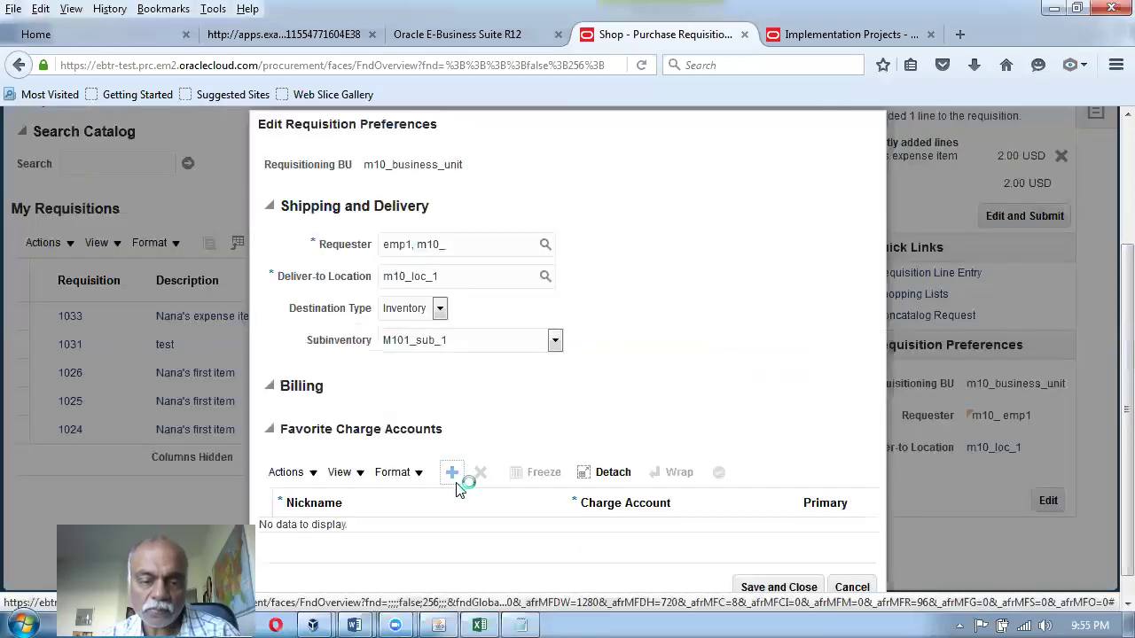
Add the requester's charge account nickname as a favorite charge account 10-100-1002 and save preferences.
left_click(454, 470)
left_click(353, 538)
type("Nana")
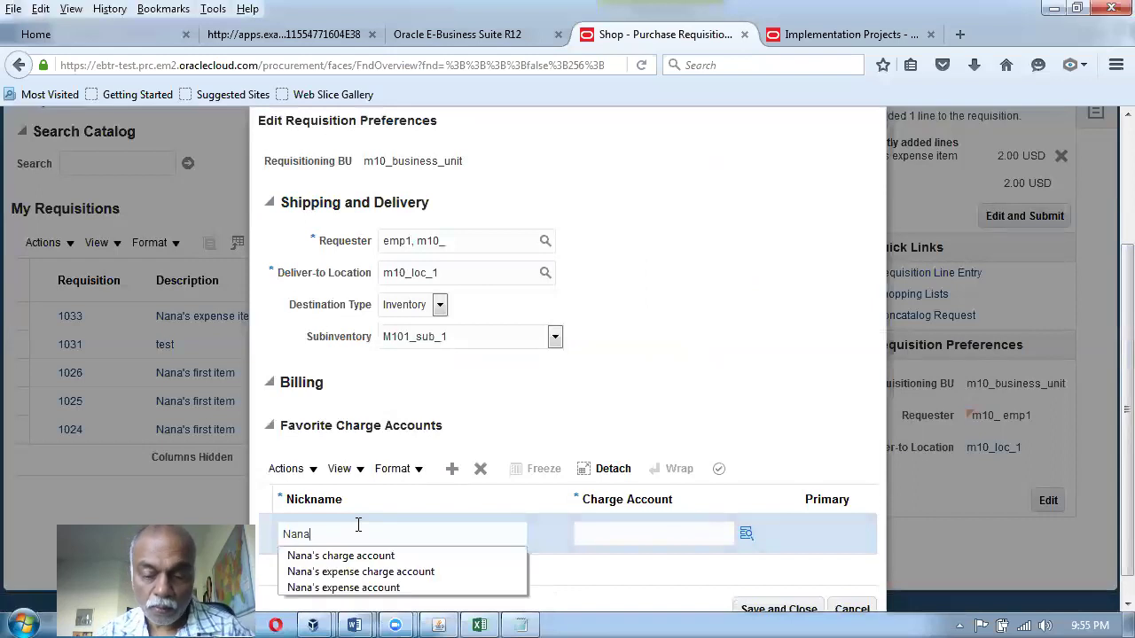
type("'s char")
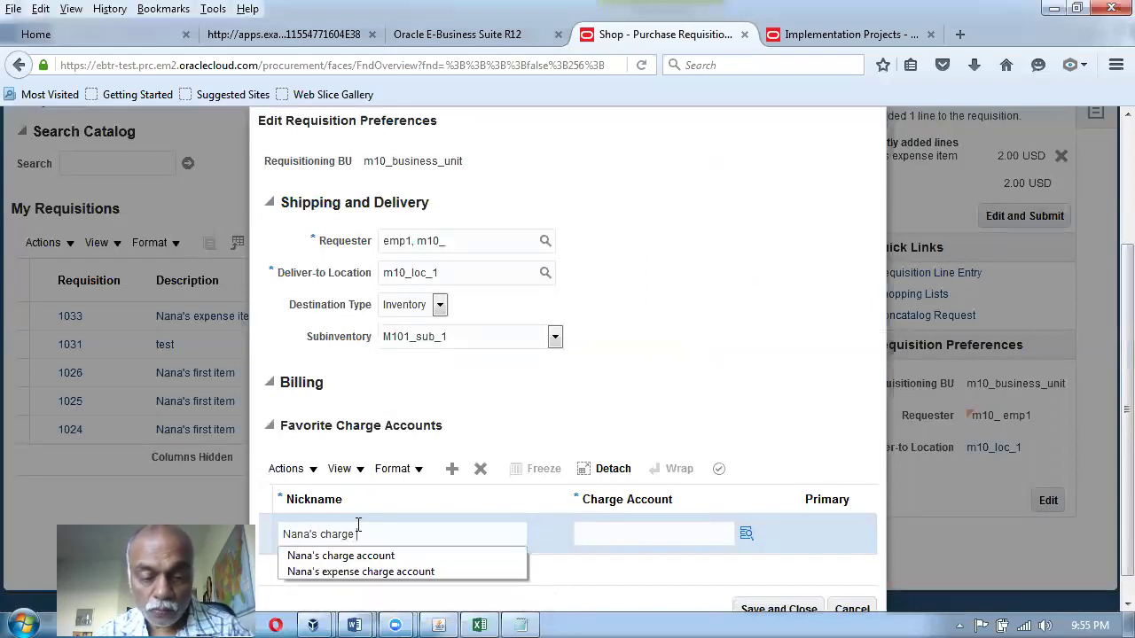
type("ge")
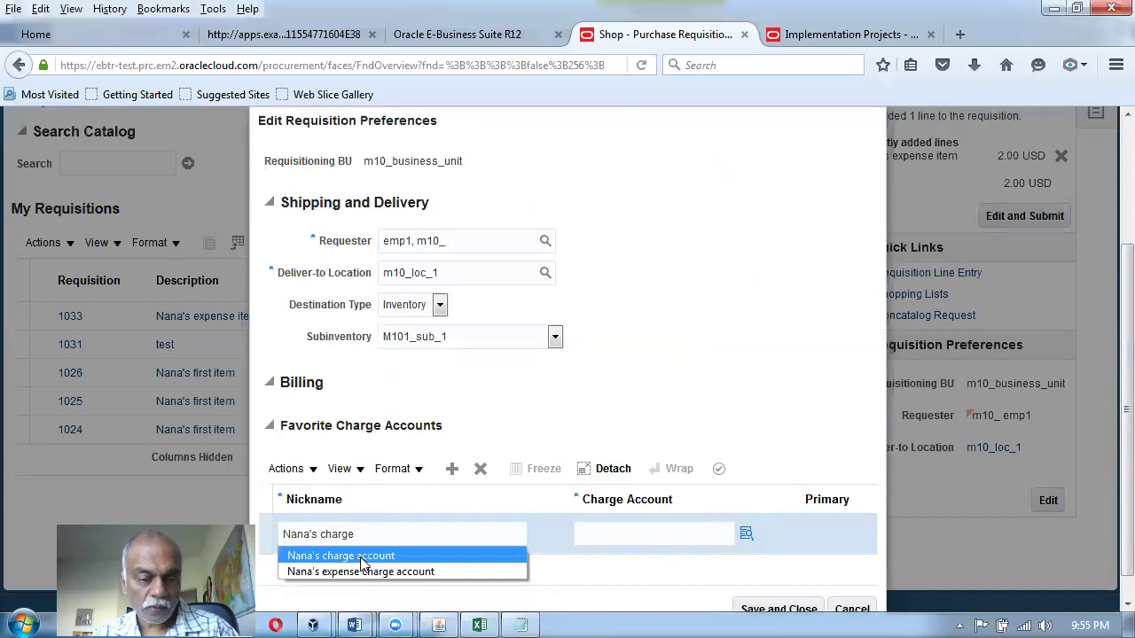
left_click(367, 556)
left_click(613, 528)
type("10-100-100")
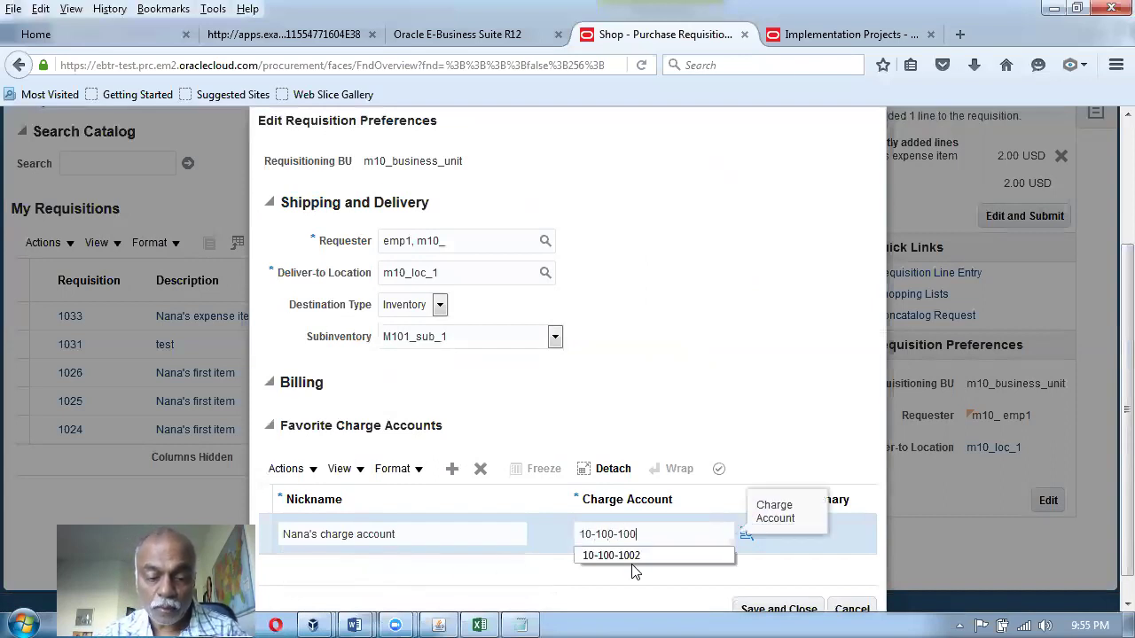
type("2")
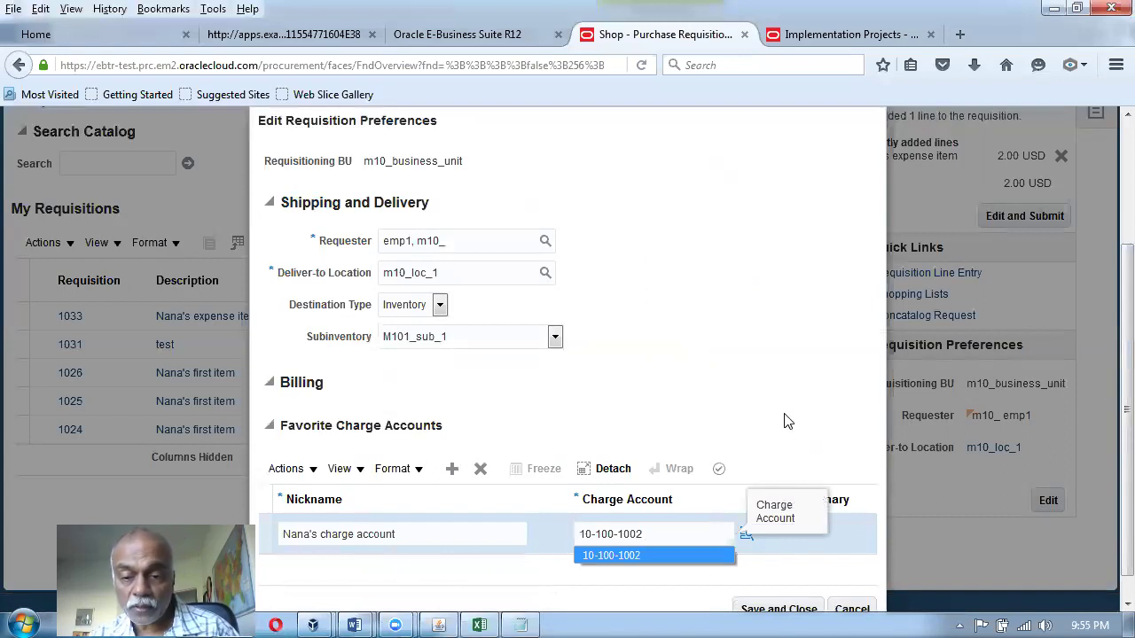
left_click(793, 459)
left_click(784, 610)
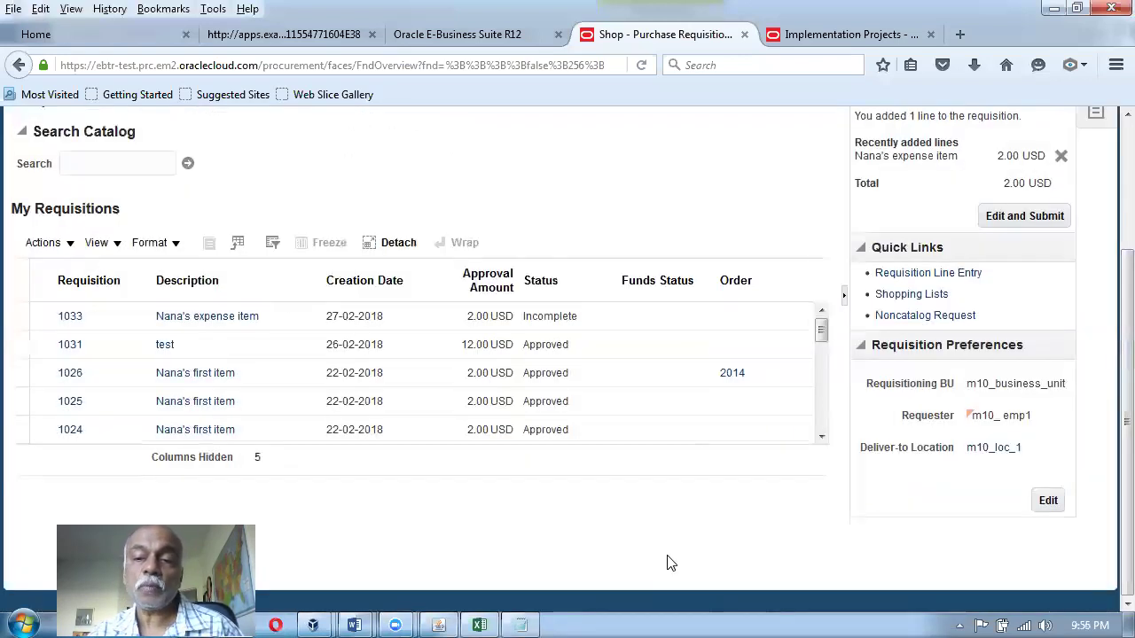
Create a Fixed Price Services requisition line with category OTHERS and amount 12.
left_click(897, 275)
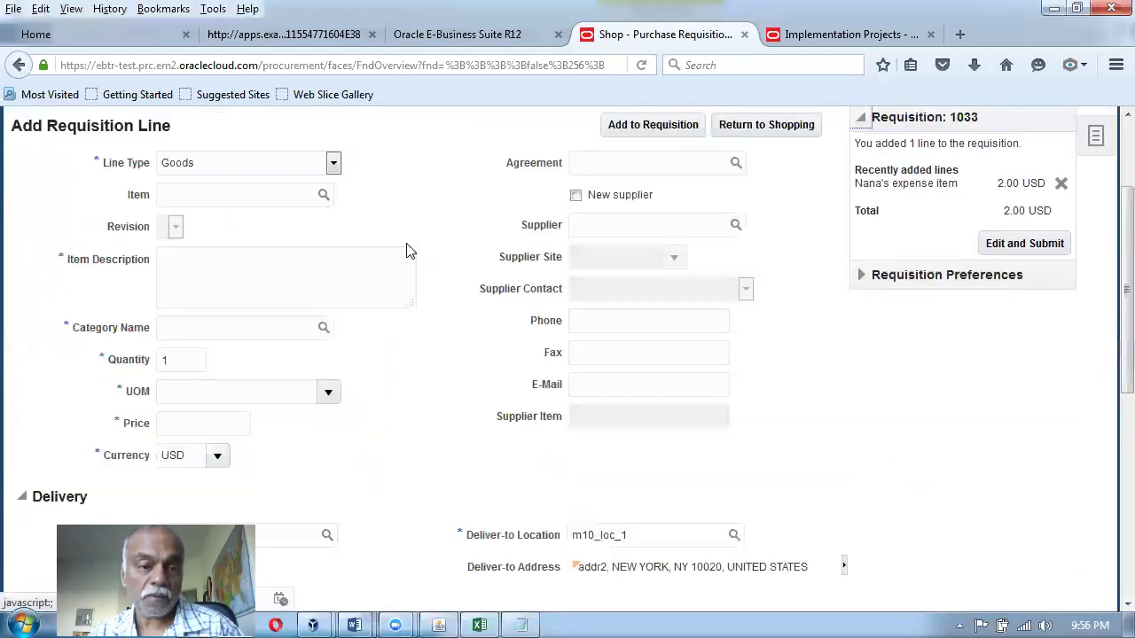
left_click(233, 164)
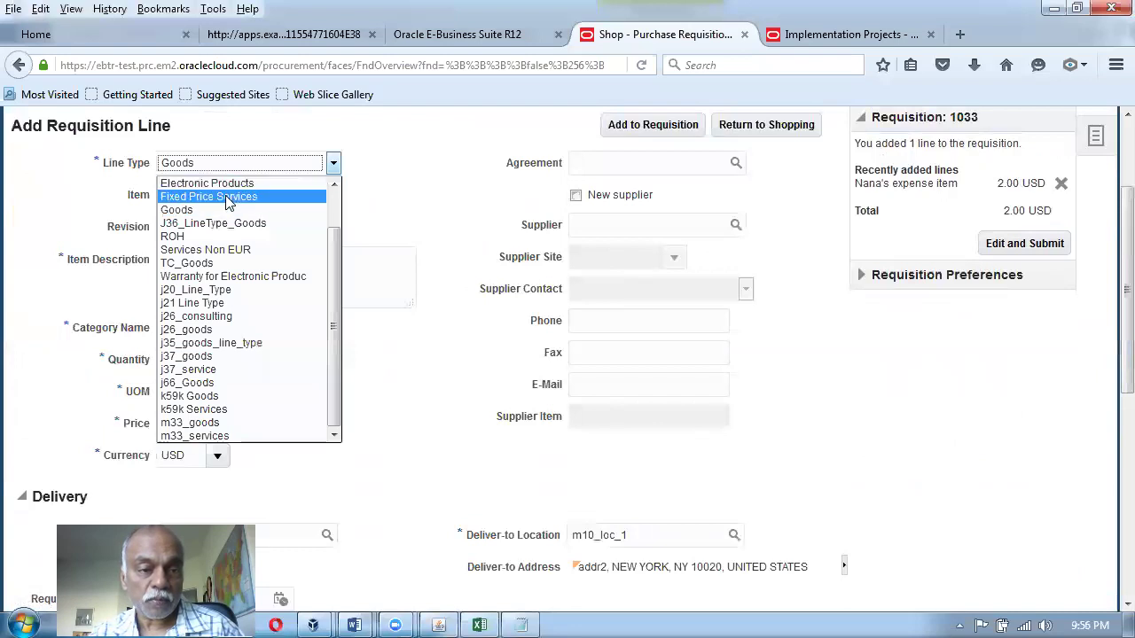
left_click(224, 192)
left_click(211, 218)
key("Tab")
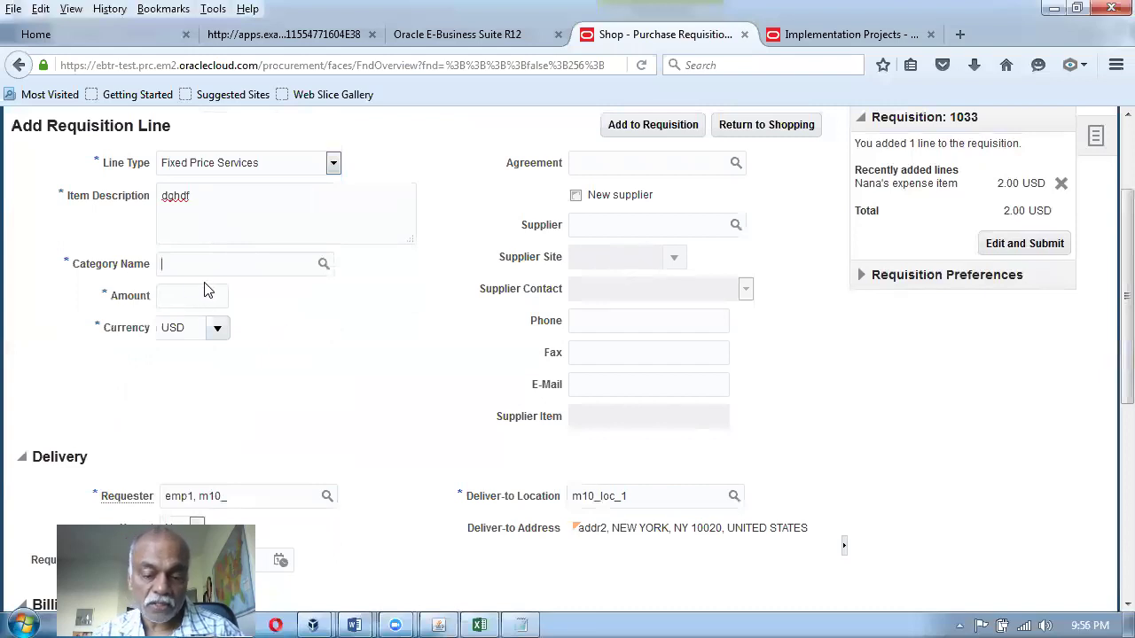
type("OTHERS")
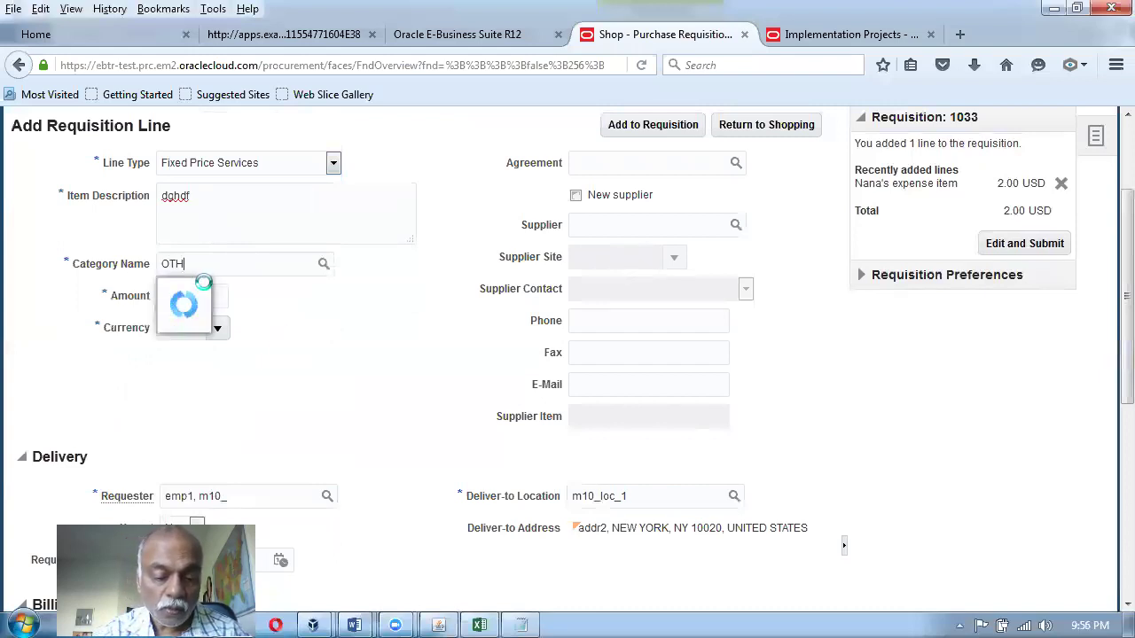
left_click(204, 283)
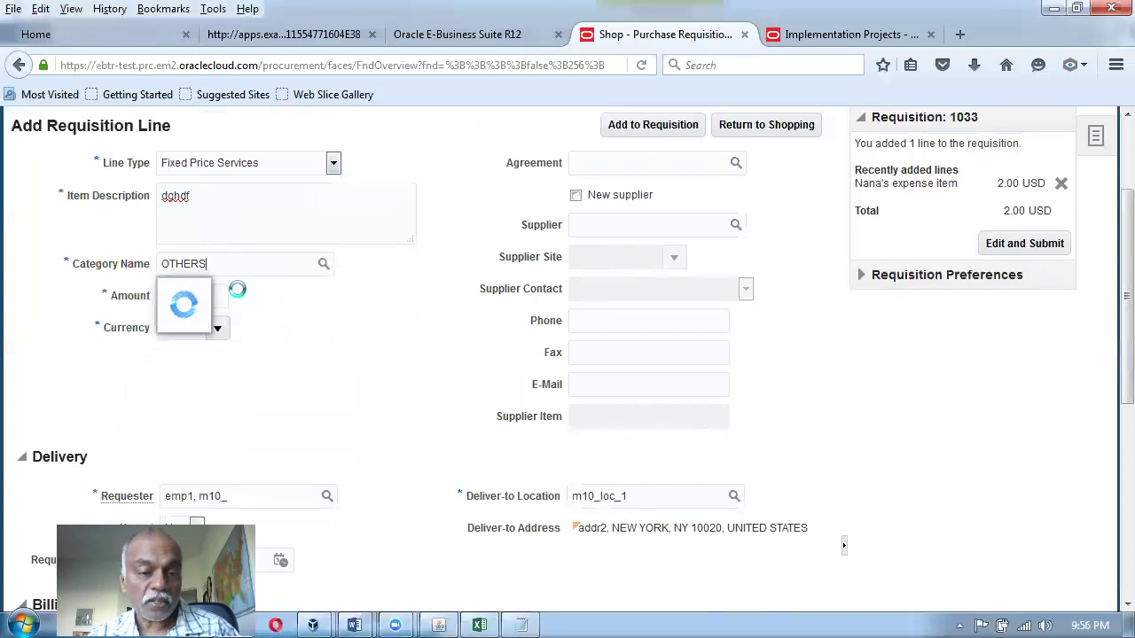
left_click(227, 296)
type("12")
key("Tab")
Check that the line's billing charge account defaults to the favorite 10-100-1002.
scroll(393, 414, "down", 5)
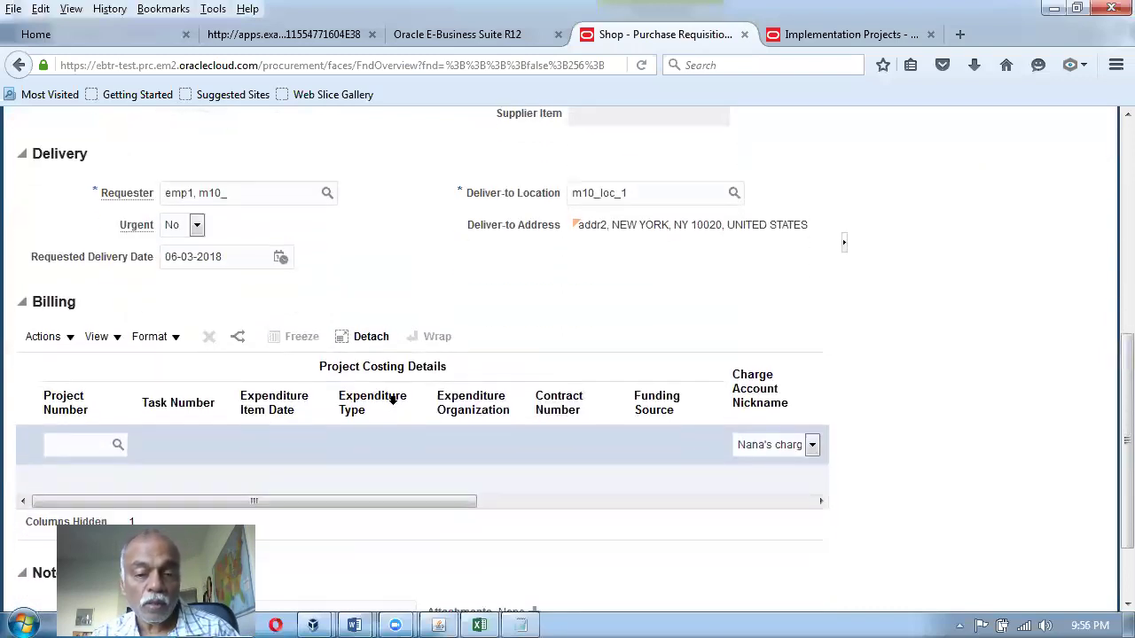
left_click_drag(346, 510, 539, 502)
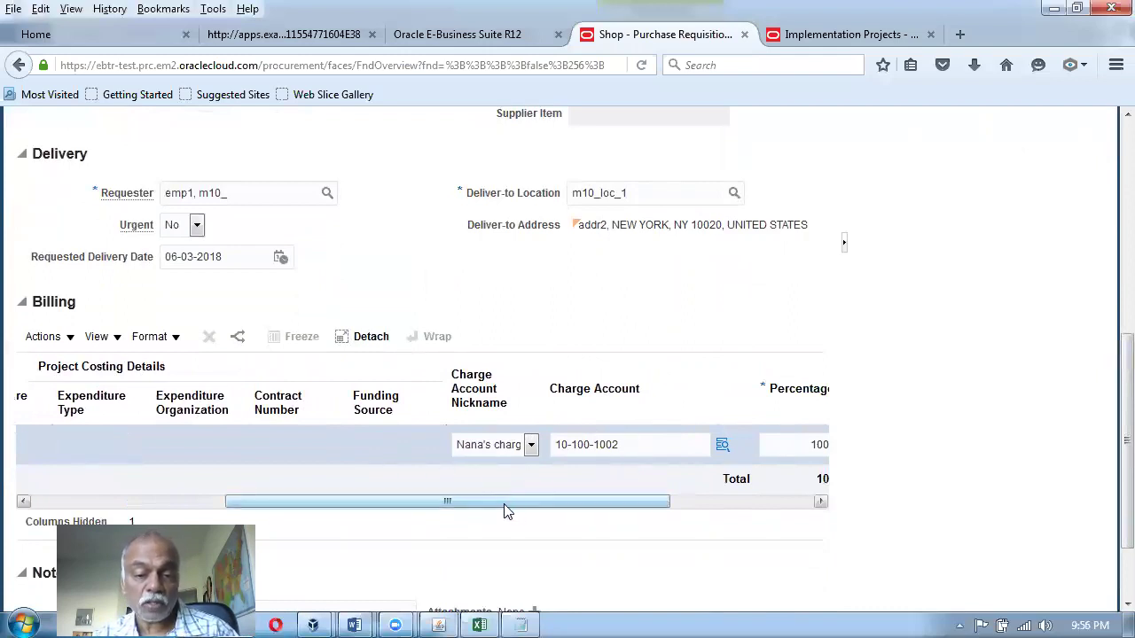
left_click_drag(505, 505, 312, 505)
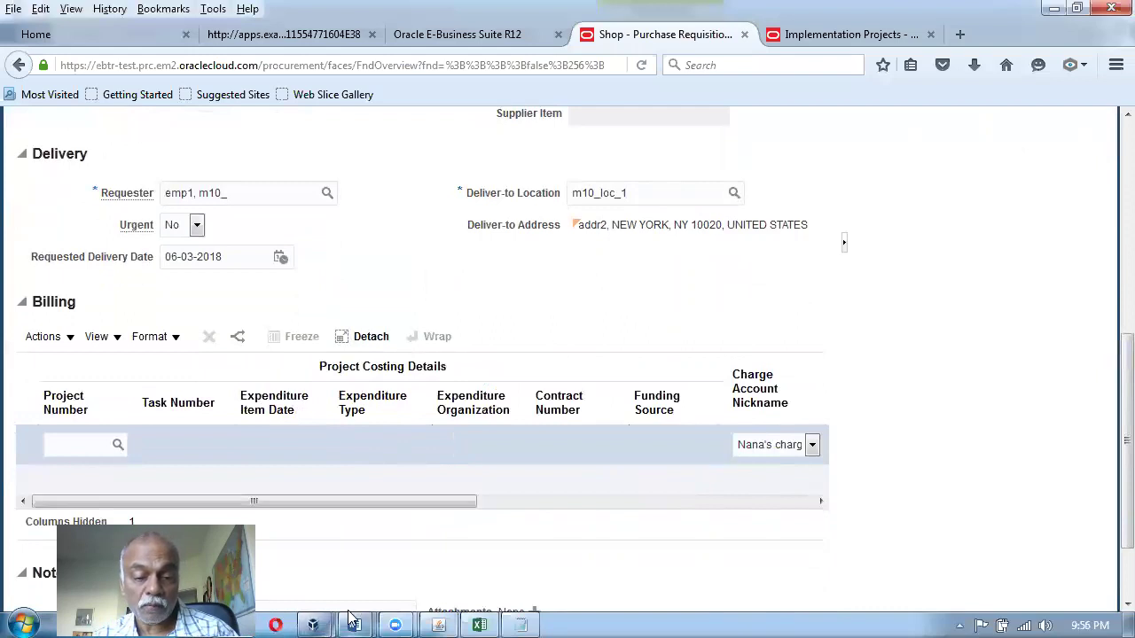
mouse_move(355, 625)
left_click(532, 567)
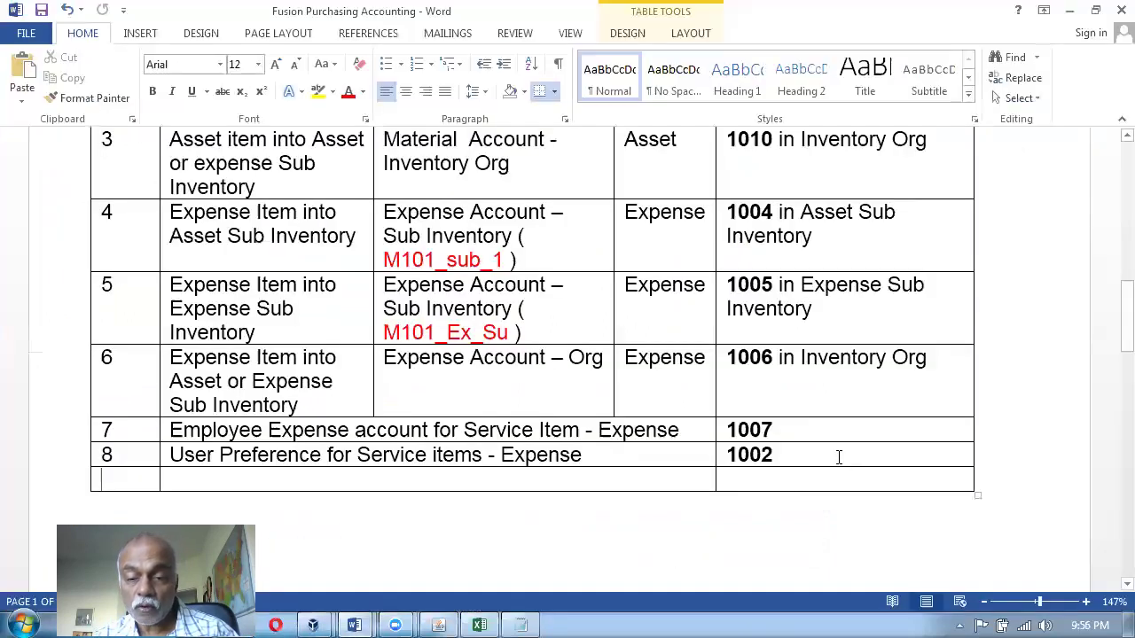
left_click_drag(839, 457, 503, 454)
left_click(459, 430)
left_click_drag(332, 429, 800, 410)
key("alt+Tab")
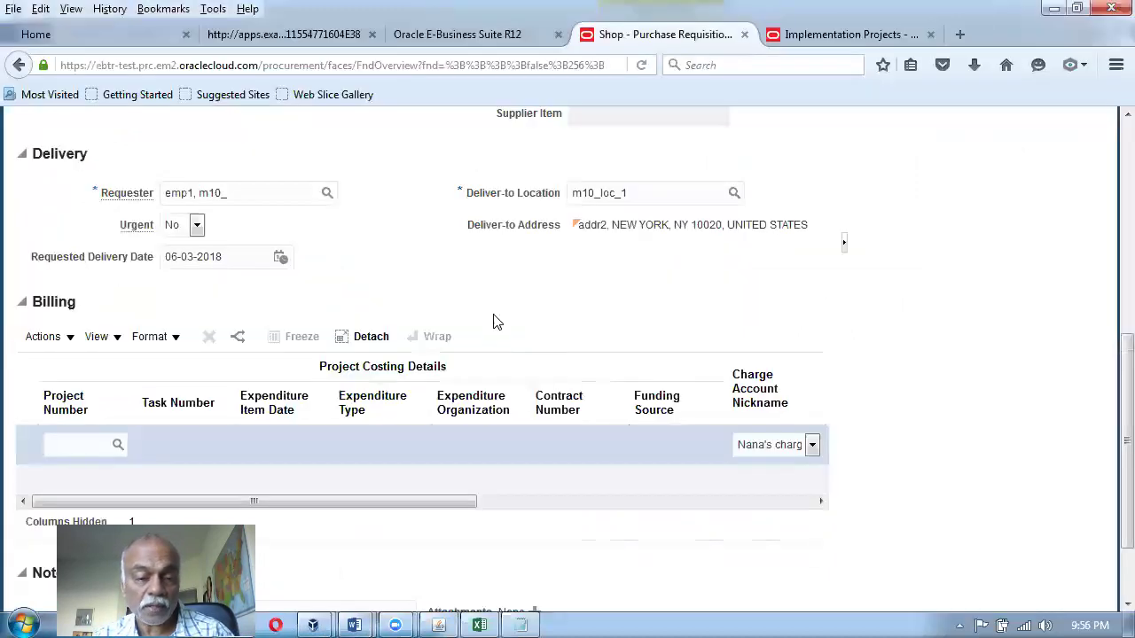
scroll(509, 304, "up", 5)
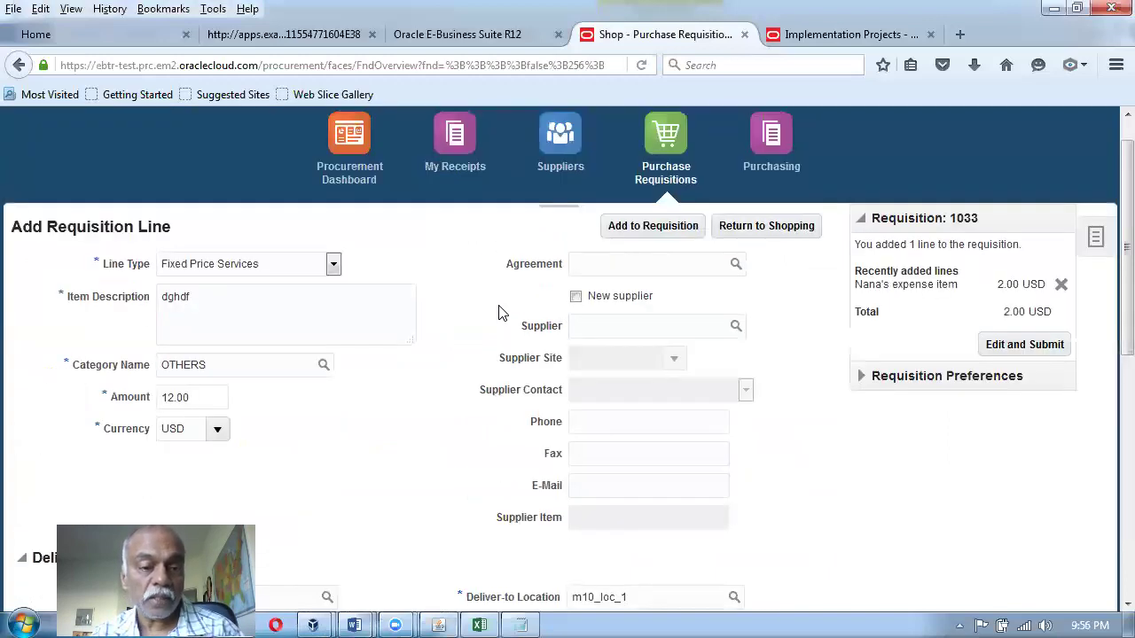
Make the line a Goods line for item m10_item1 and check its charge account 10-100-1010.
left_click(268, 268)
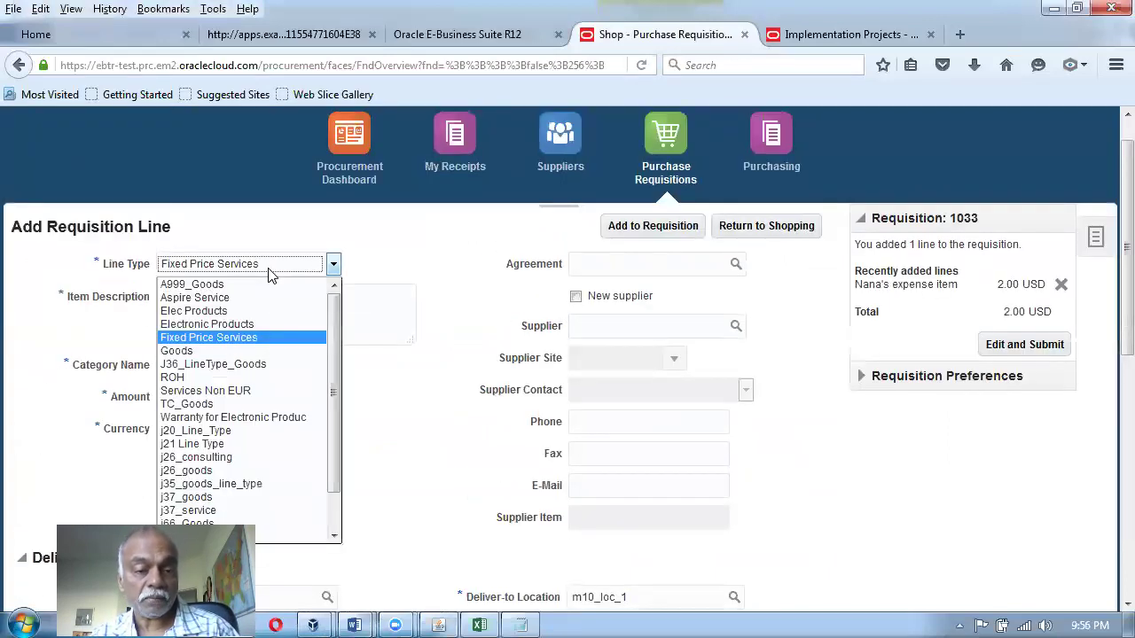
left_click(220, 351)
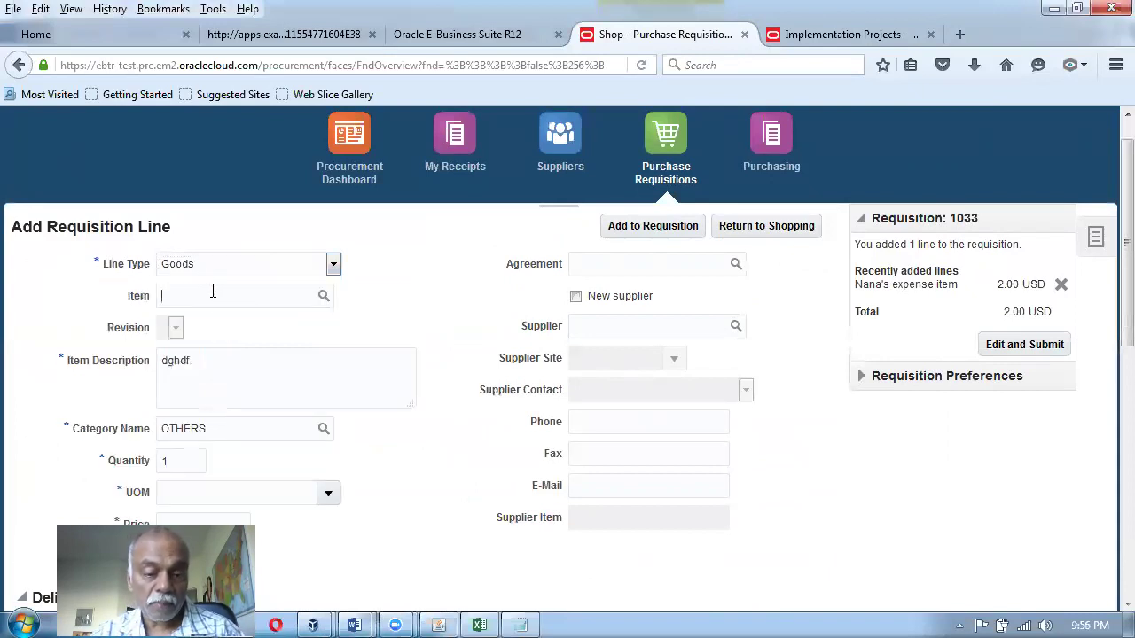
left_click(213, 291)
type("m10")
key("Tab")
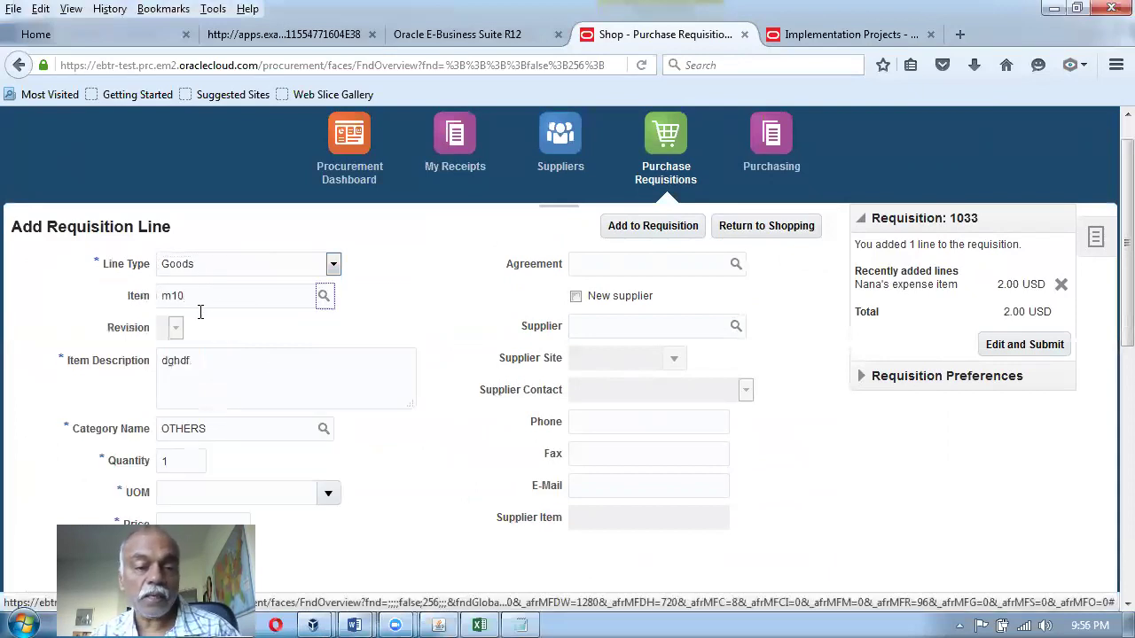
left_click(406, 420)
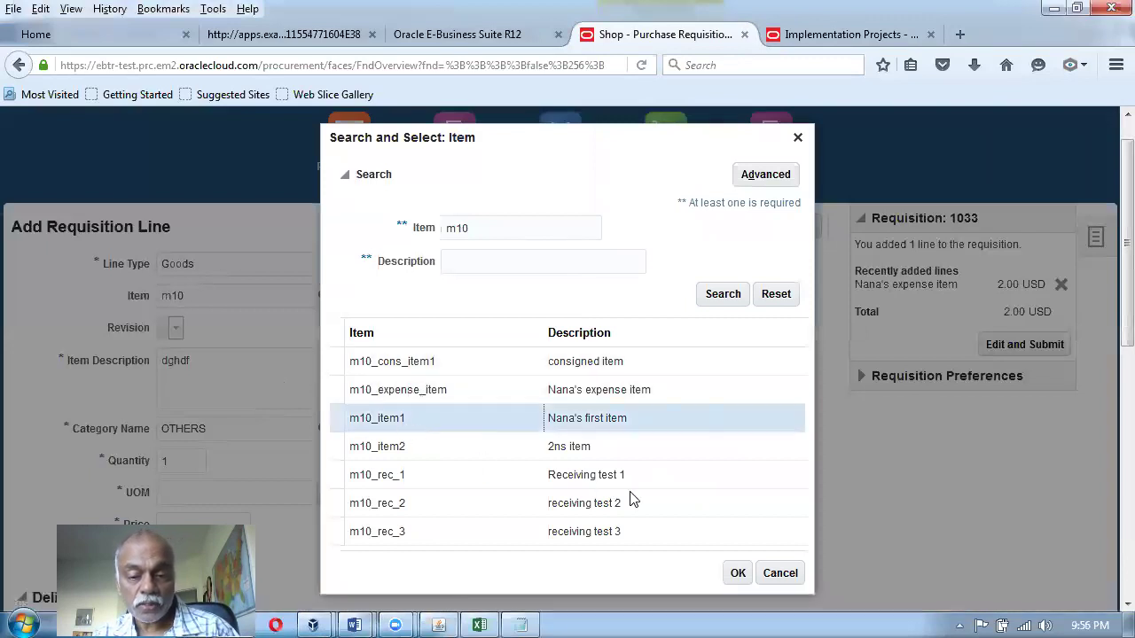
left_click(735, 573)
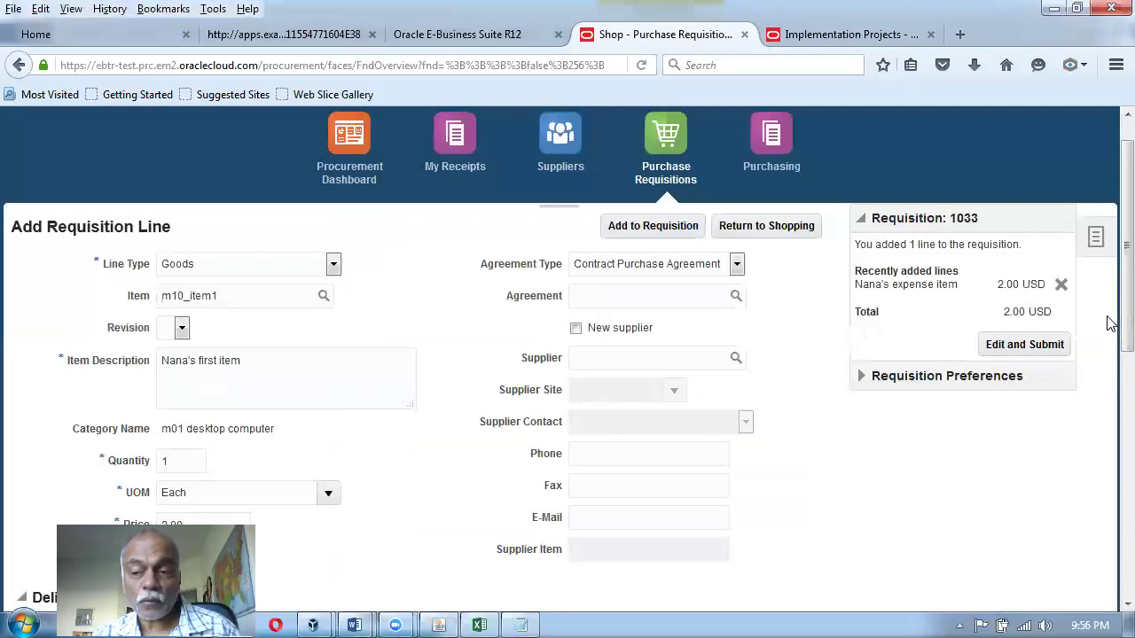
left_click_drag(1110, 328, 1110, 523)
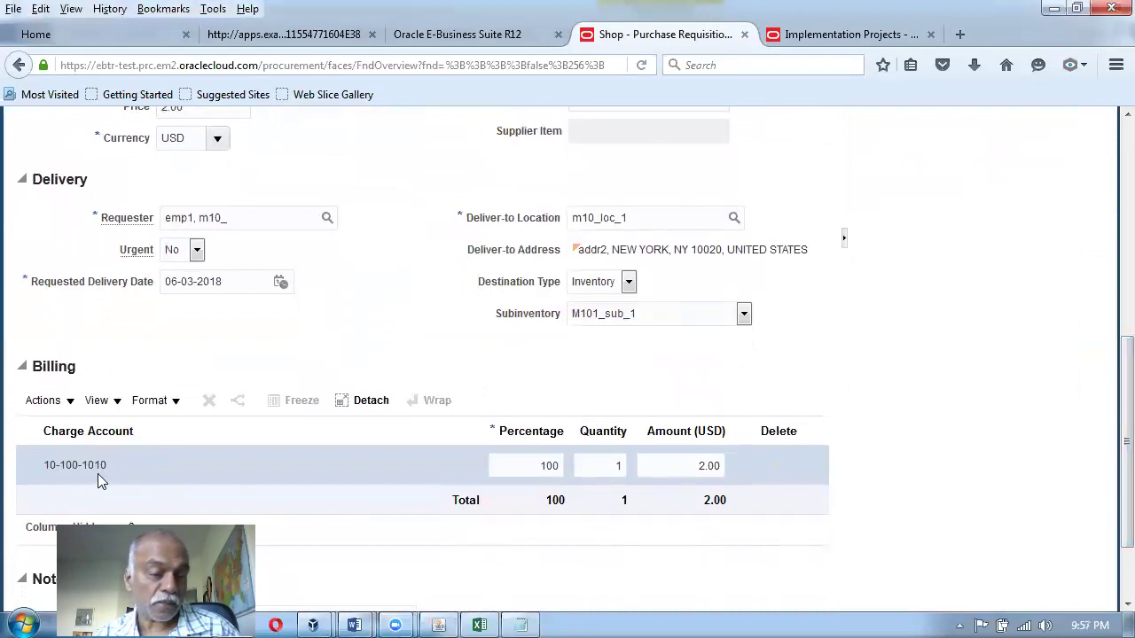
mouse_move(354, 625)
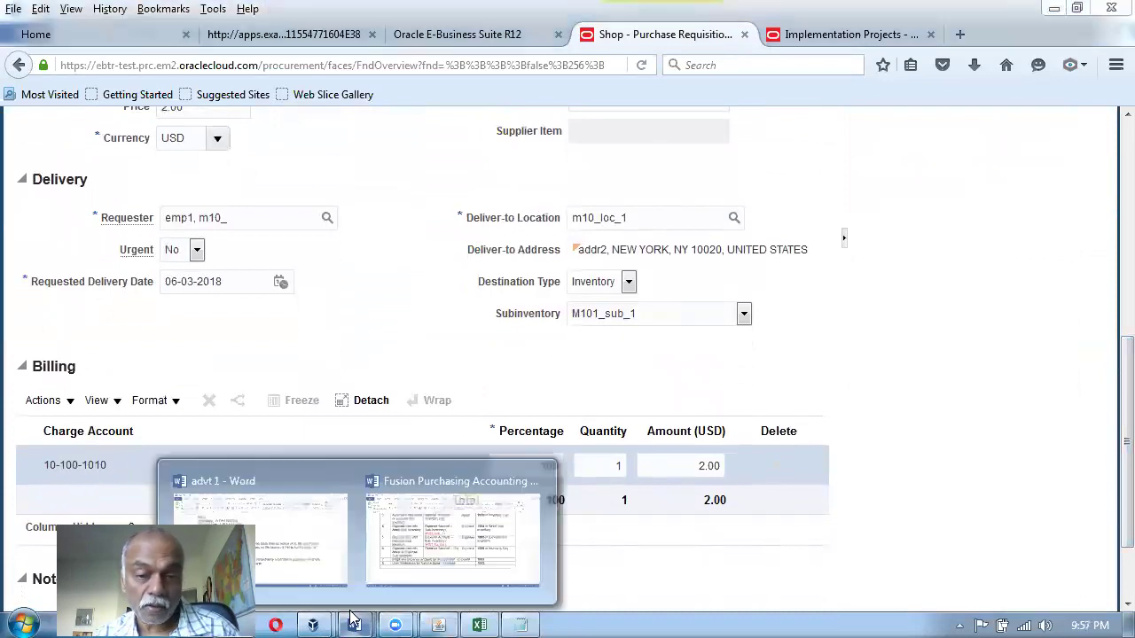
left_click(412, 554)
scroll(704, 287, "up", 3)
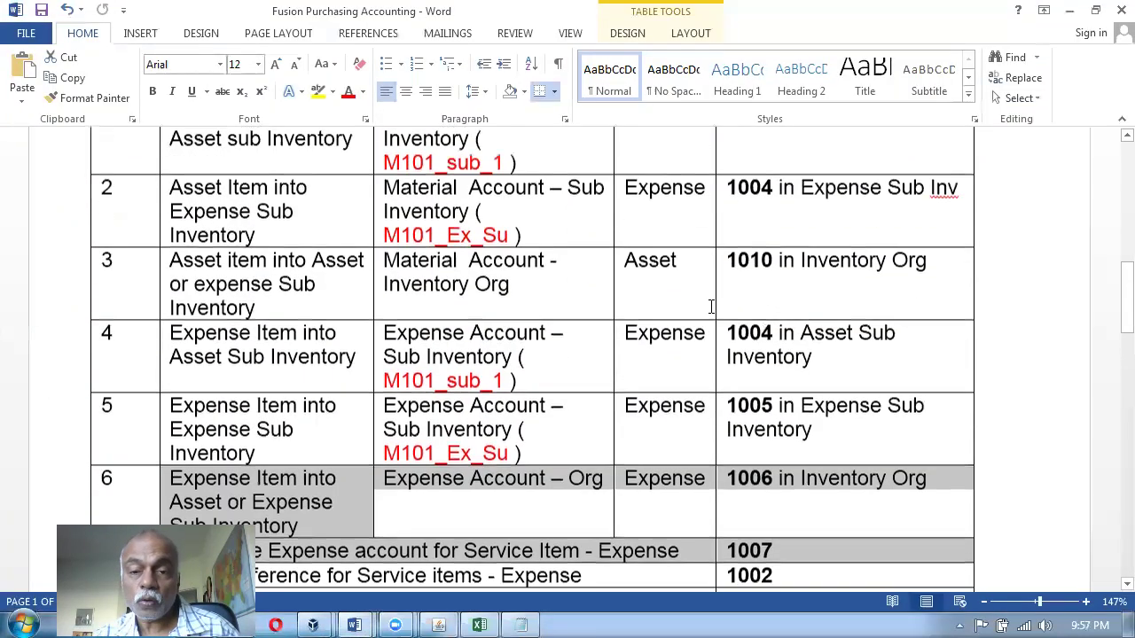
left_click_drag(437, 276, 805, 297)
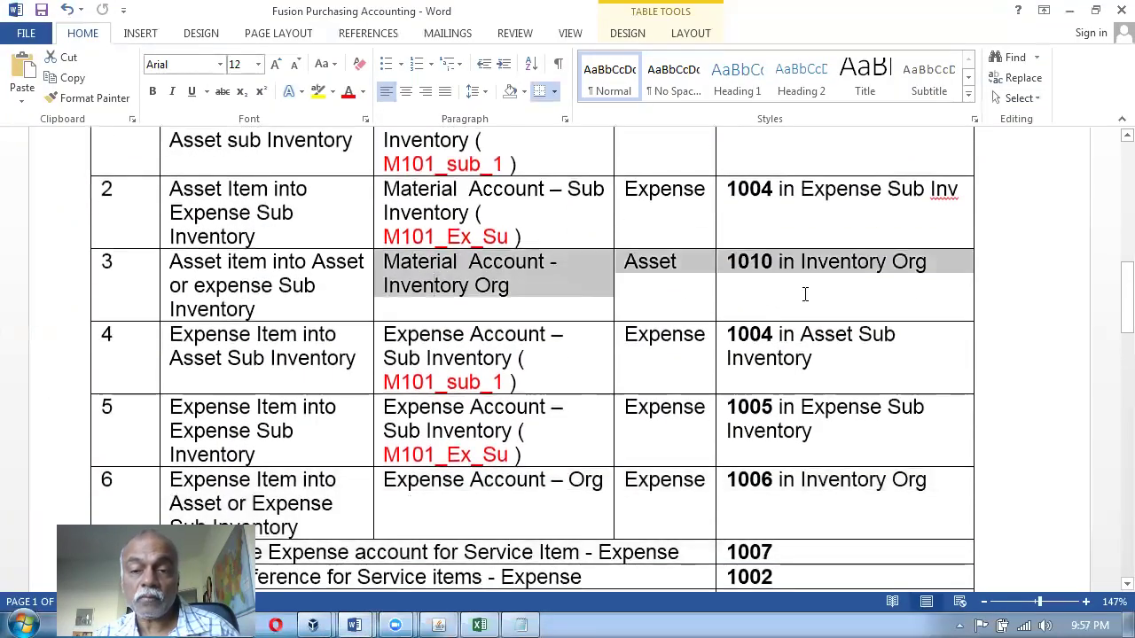
scroll(686, 355, "up", 3)
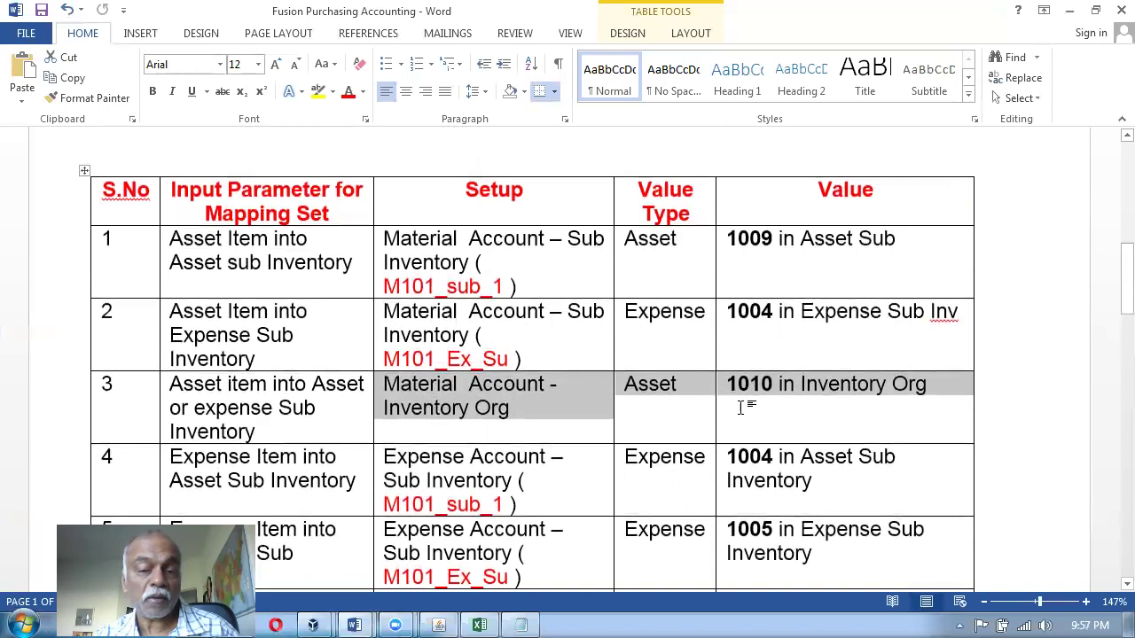
key("alt+Tab")
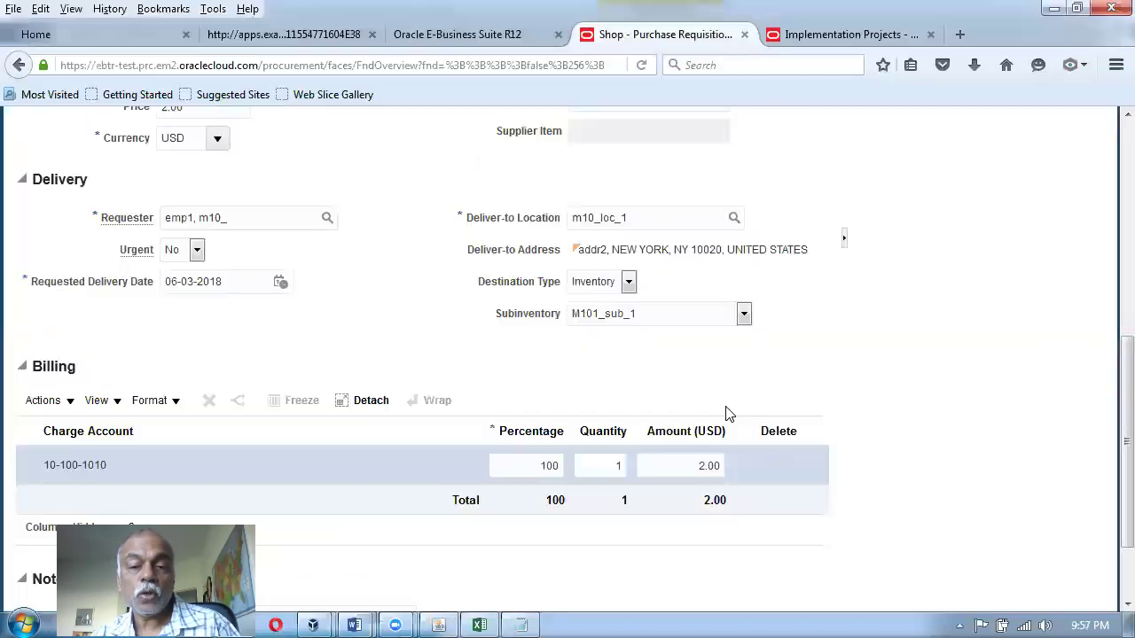
key("alt+Tab")
scroll(714, 425, "down", 4)
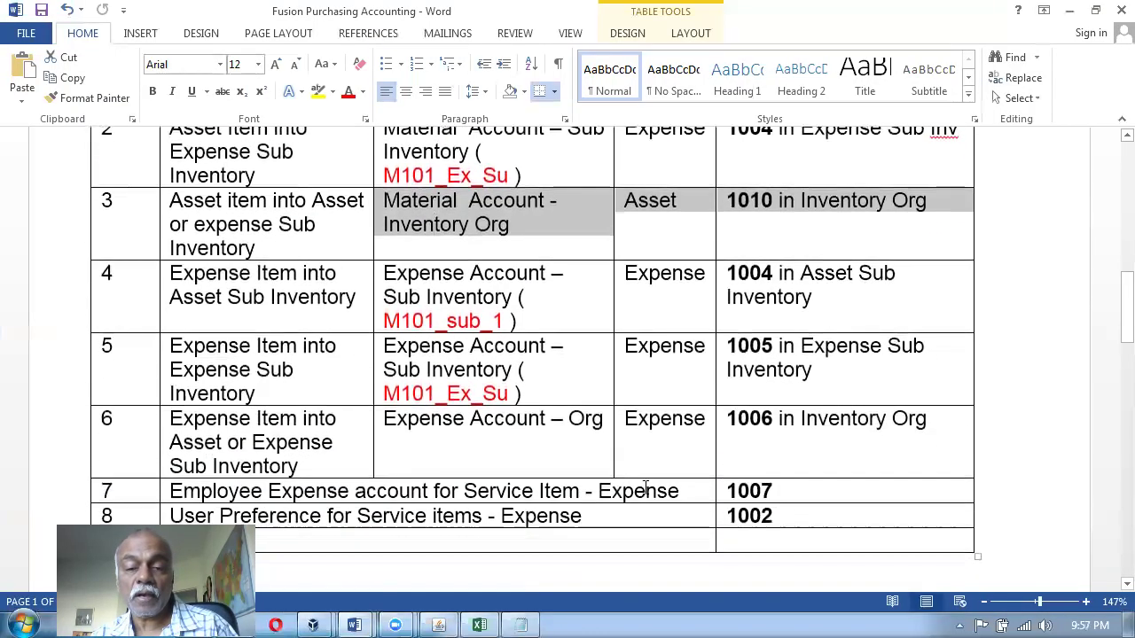
left_click_drag(260, 519, 798, 509)
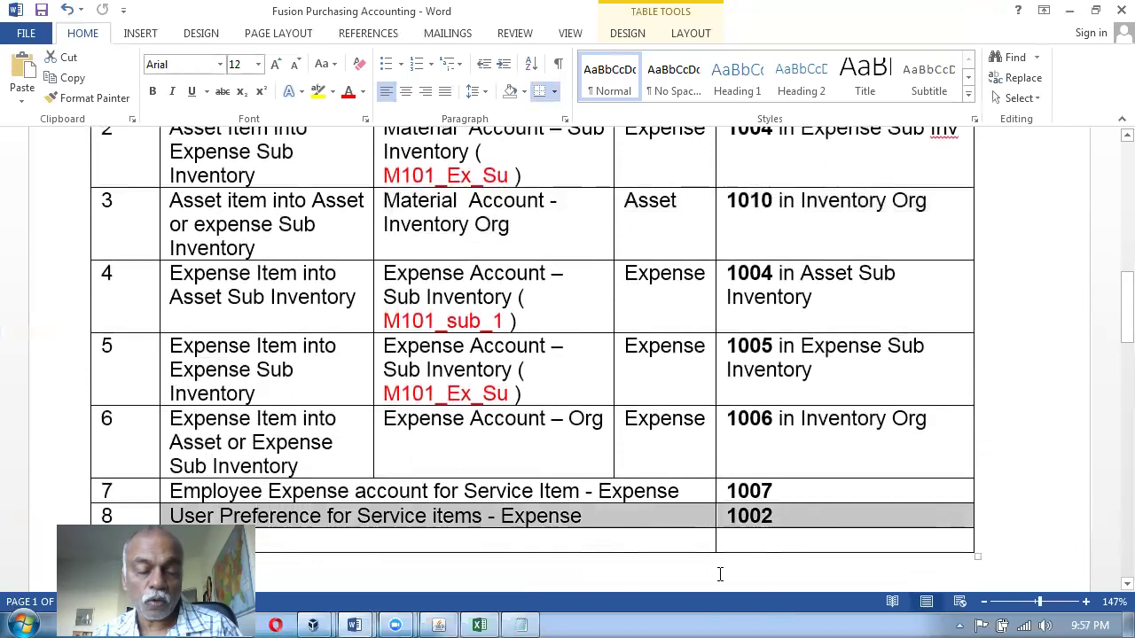
key("alt+Tab")
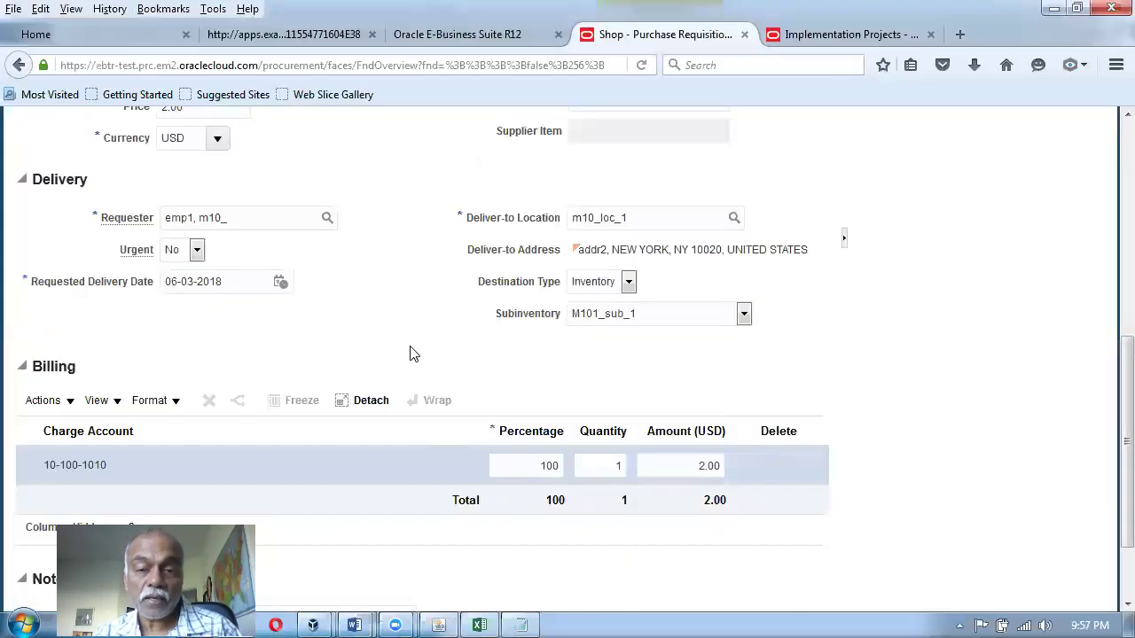
Open the Manage Mapping Sets task scoped to the Purchasing subledger application.
scroll(409, 354, "up", 5)
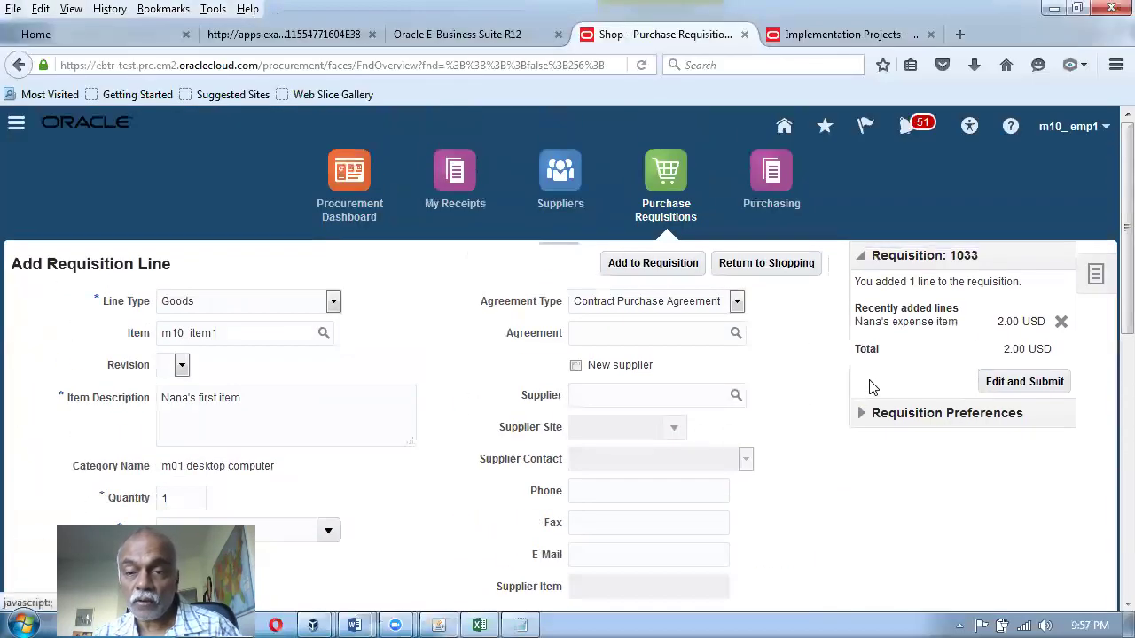
left_click(852, 35)
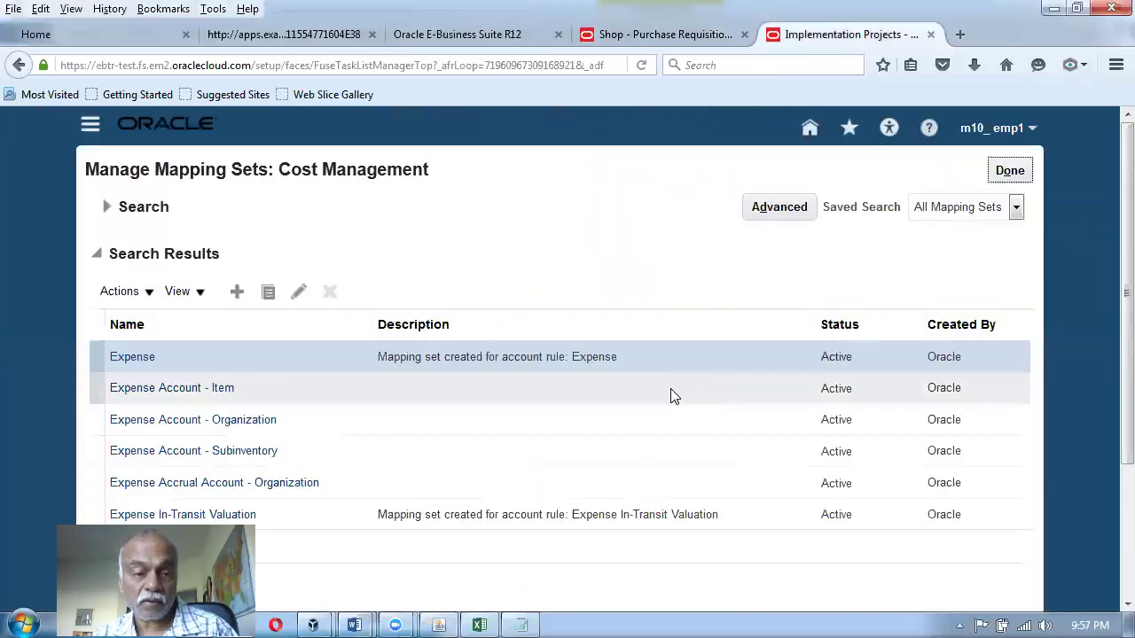
left_click(1010, 170)
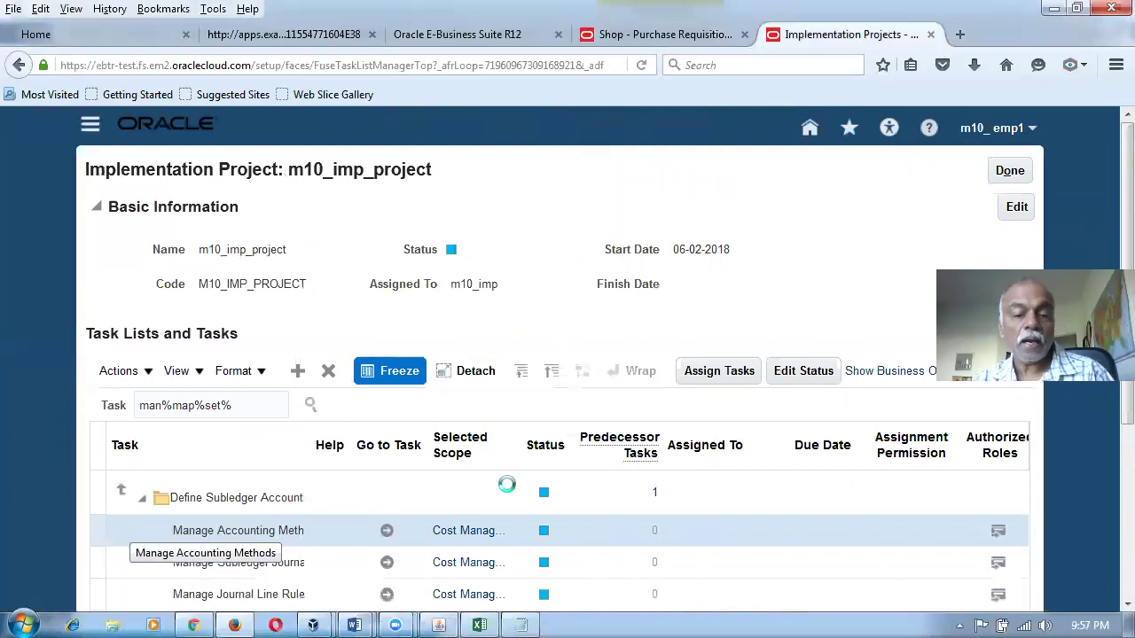
scroll(177, 532, "down", 4)
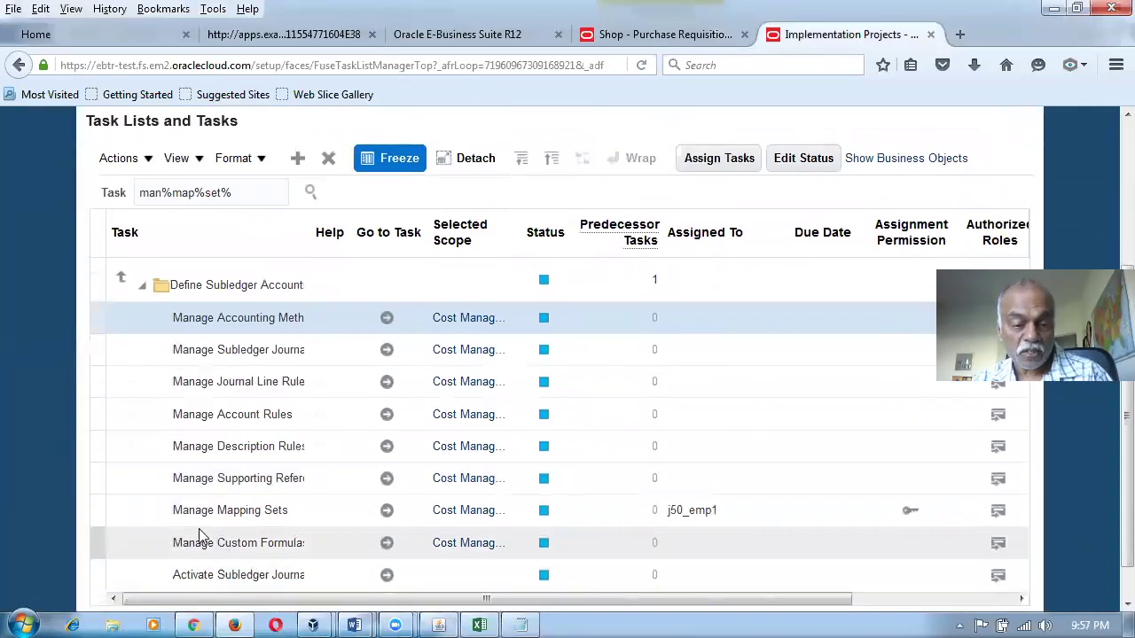
left_click(471, 517)
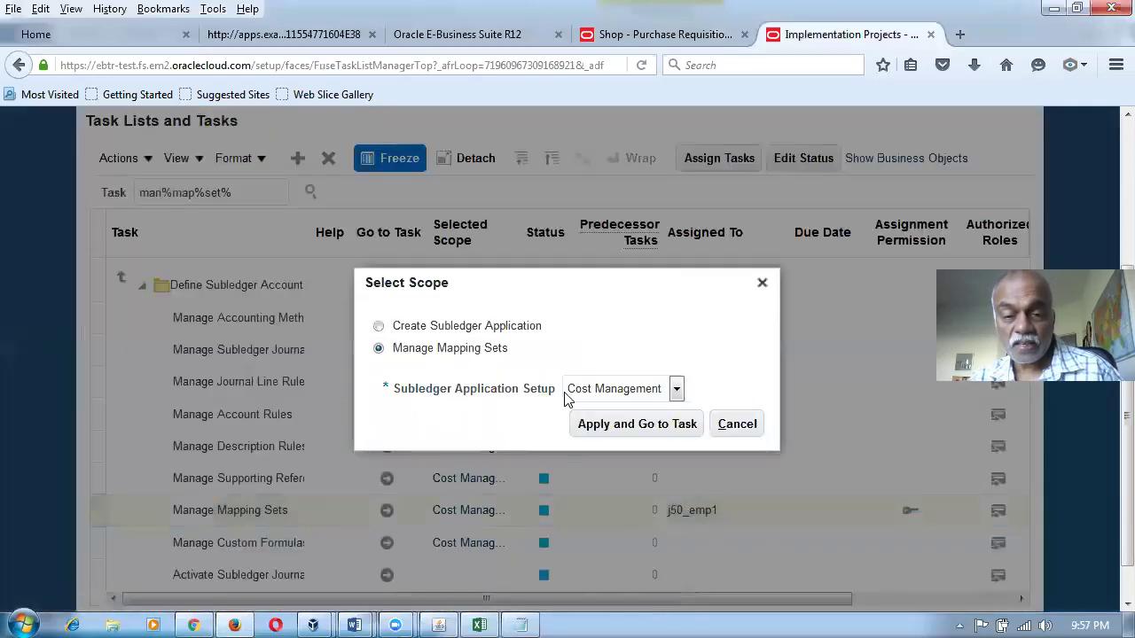
left_click(571, 395)
left_click(588, 424)
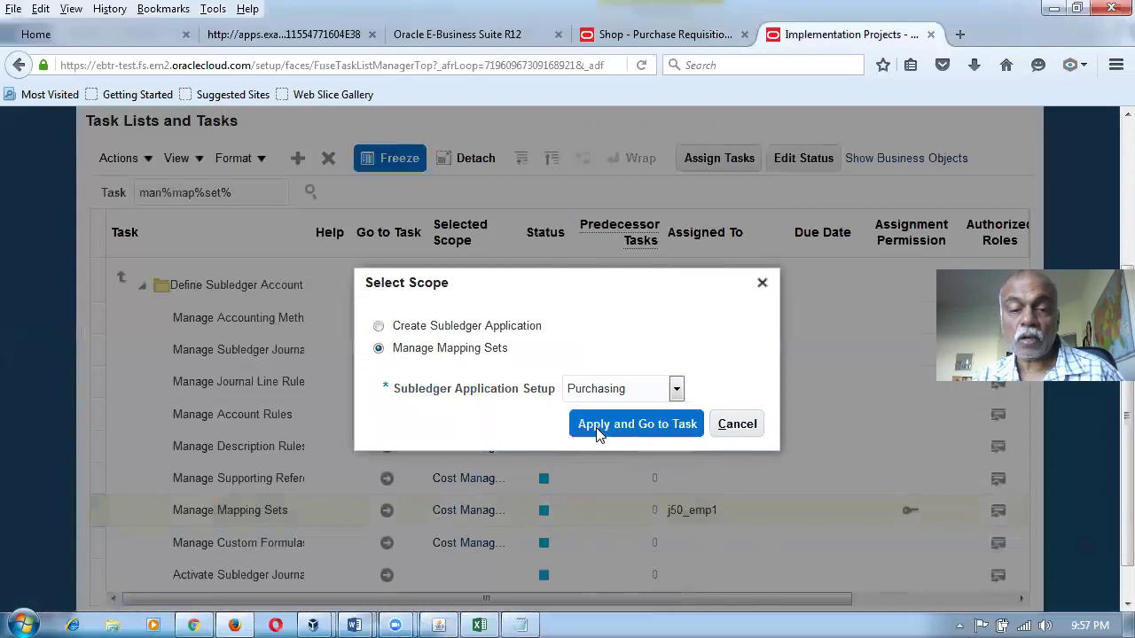
left_click(592, 432)
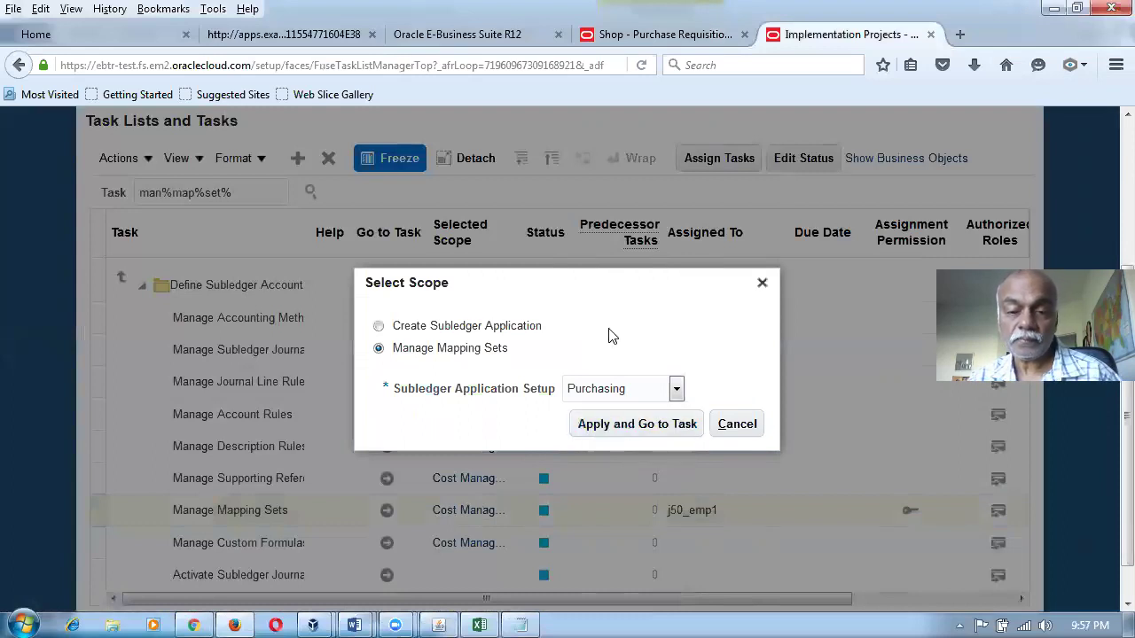
left_click(608, 424)
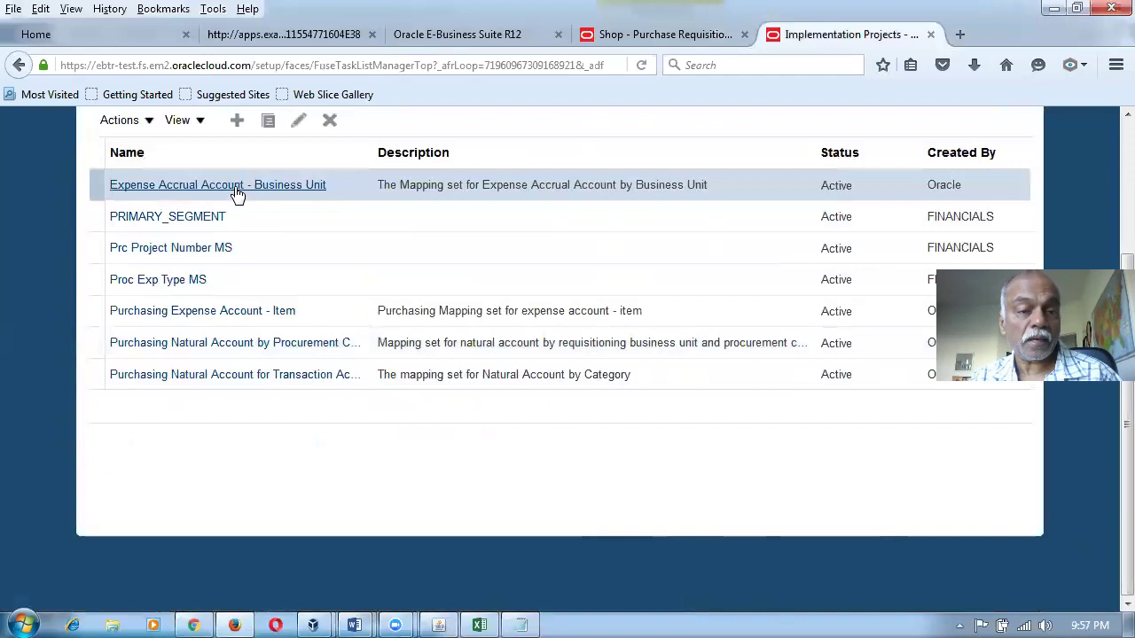
View Expense Accrual Account - Business Unit mappings for m10_COA_Instance (10-100-1012), then return to Purchasing.
left_click(236, 191)
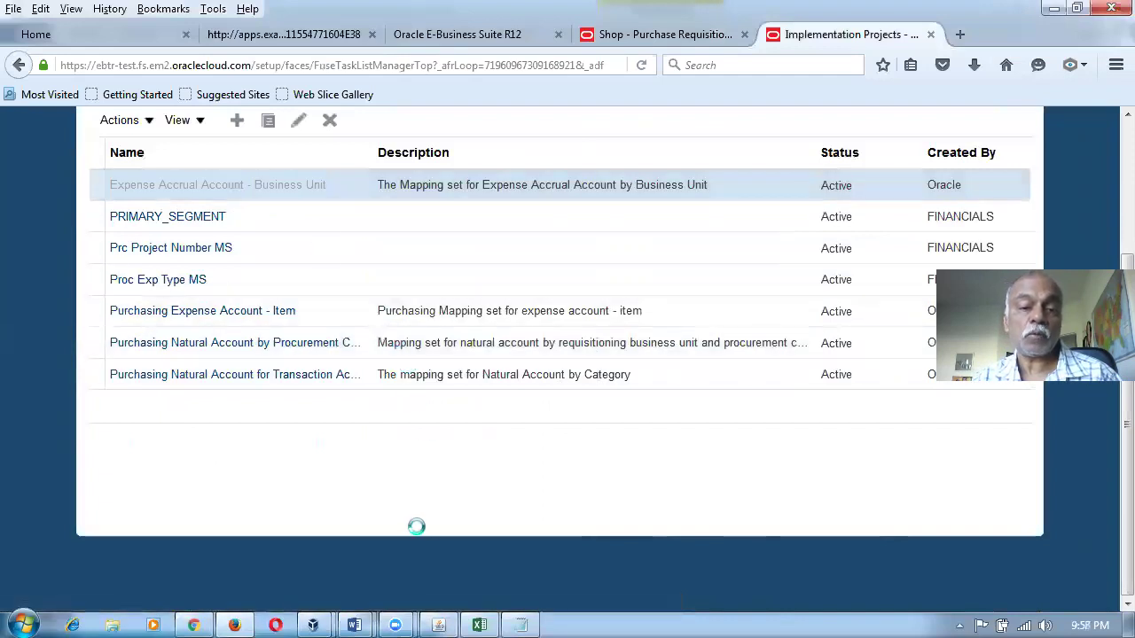
scroll(421, 532, "down", 5)
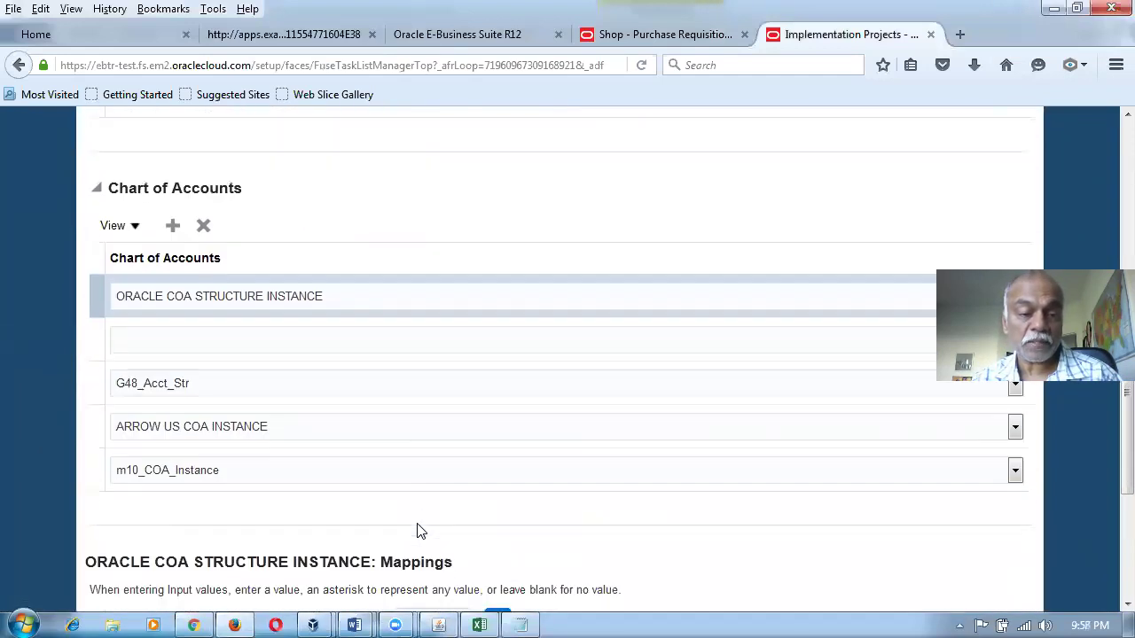
left_click(97, 471)
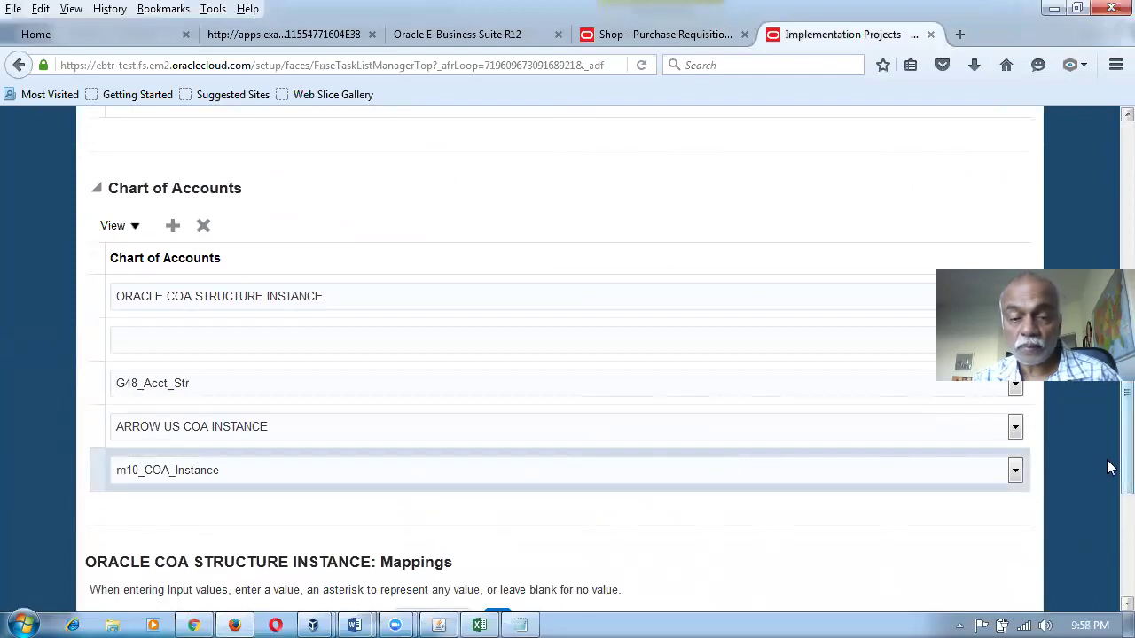
scroll(1112, 562, "down", 3)
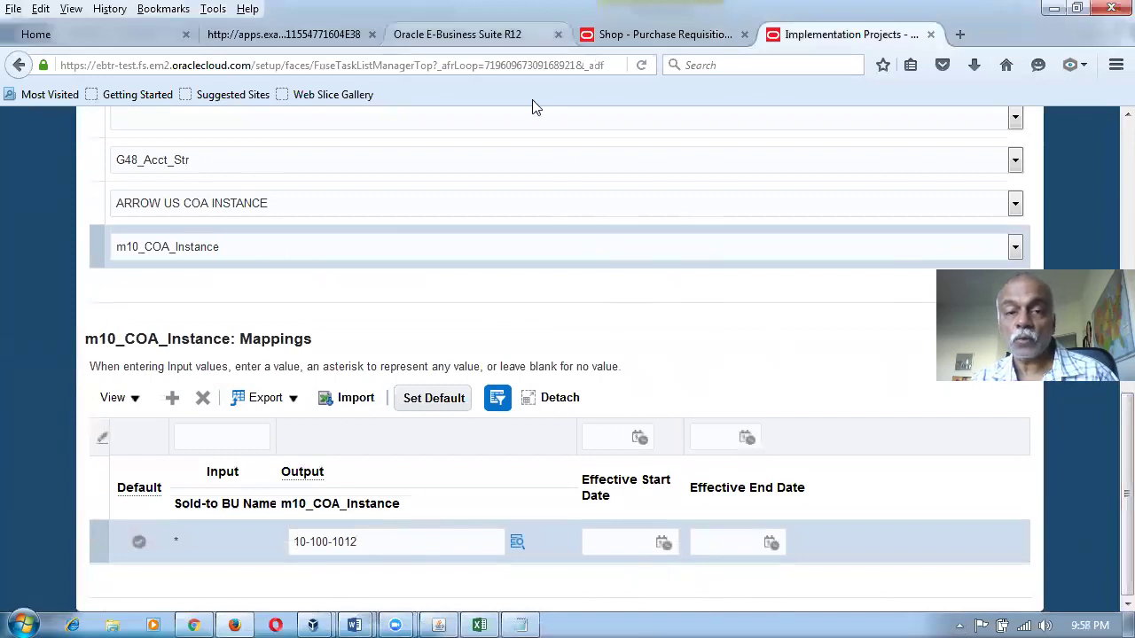
left_click(608, 35)
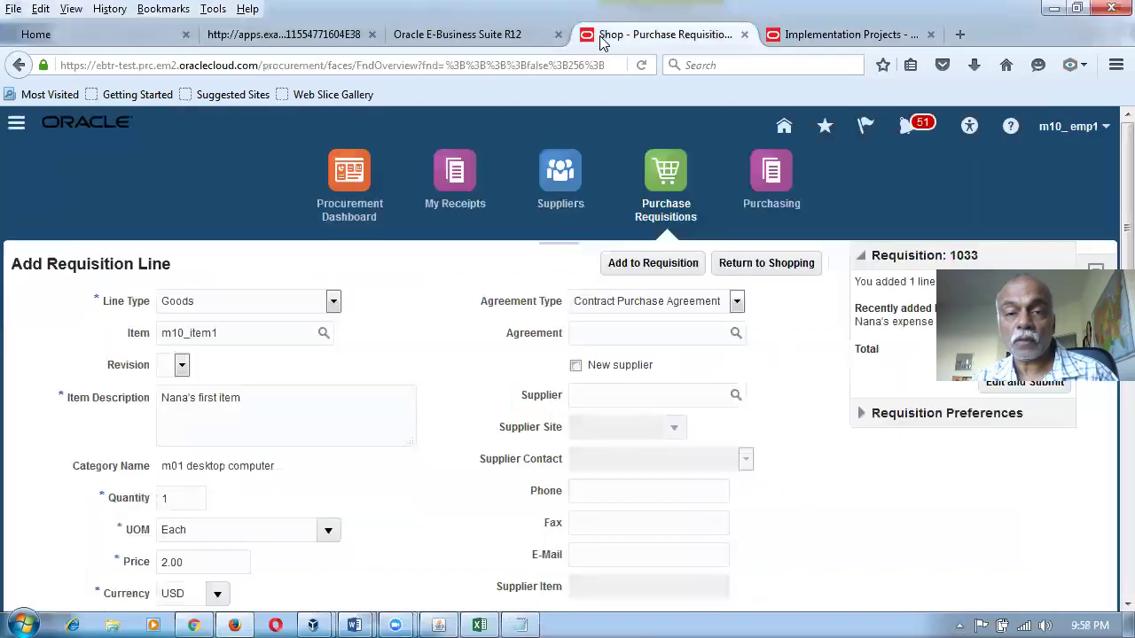
left_click(763, 182)
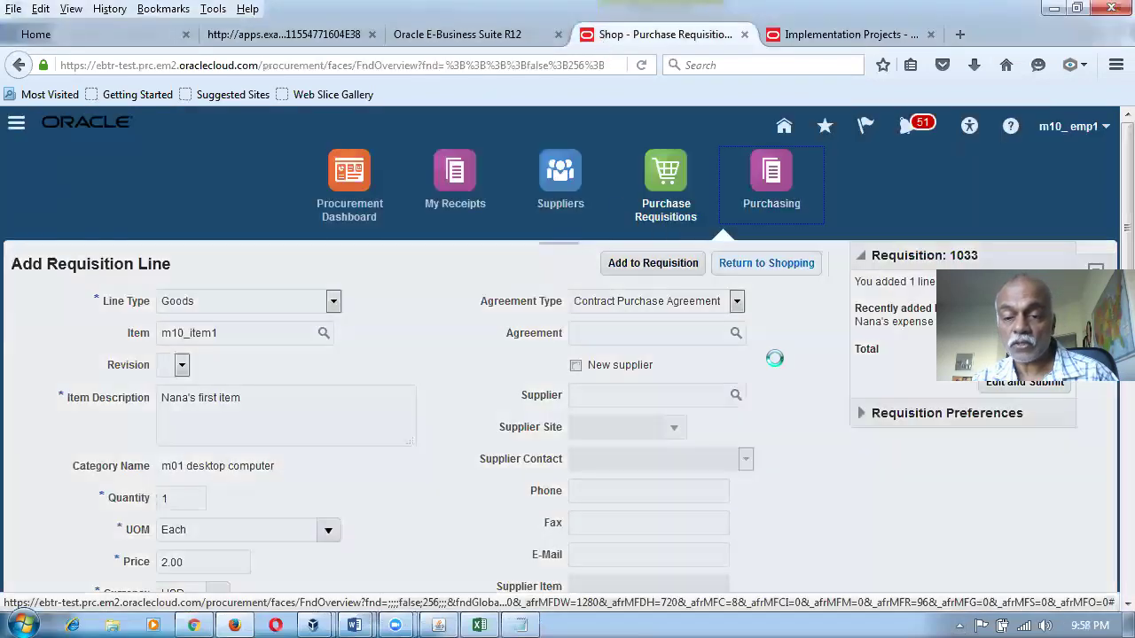
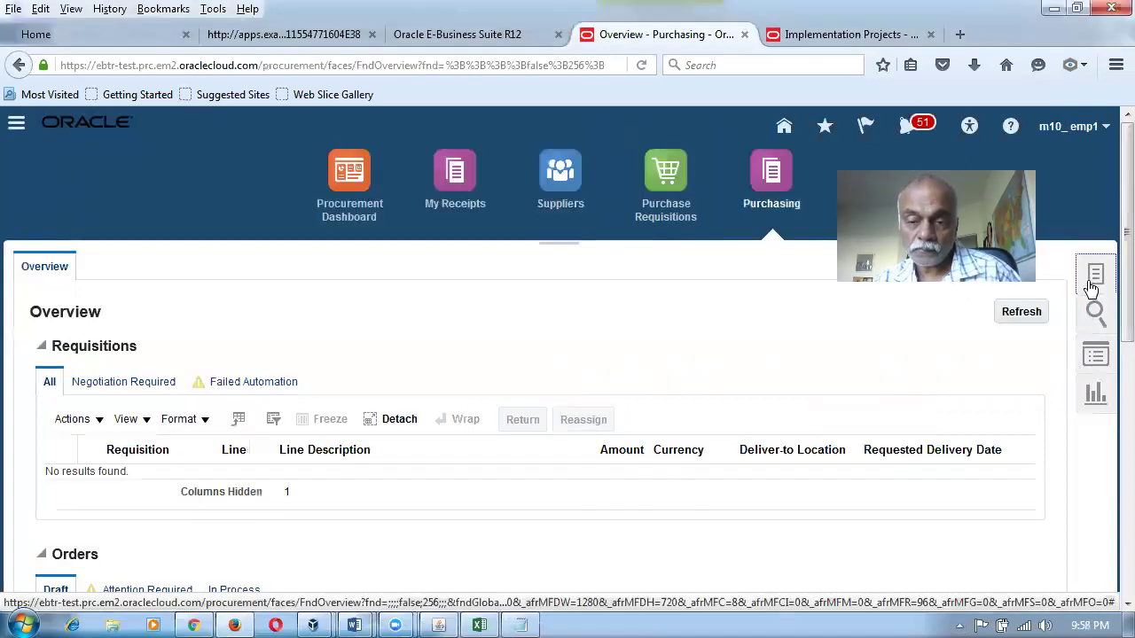
Dismiss the connection error and start a new purchase order from the Tasks panel.
left_click(1092, 282)
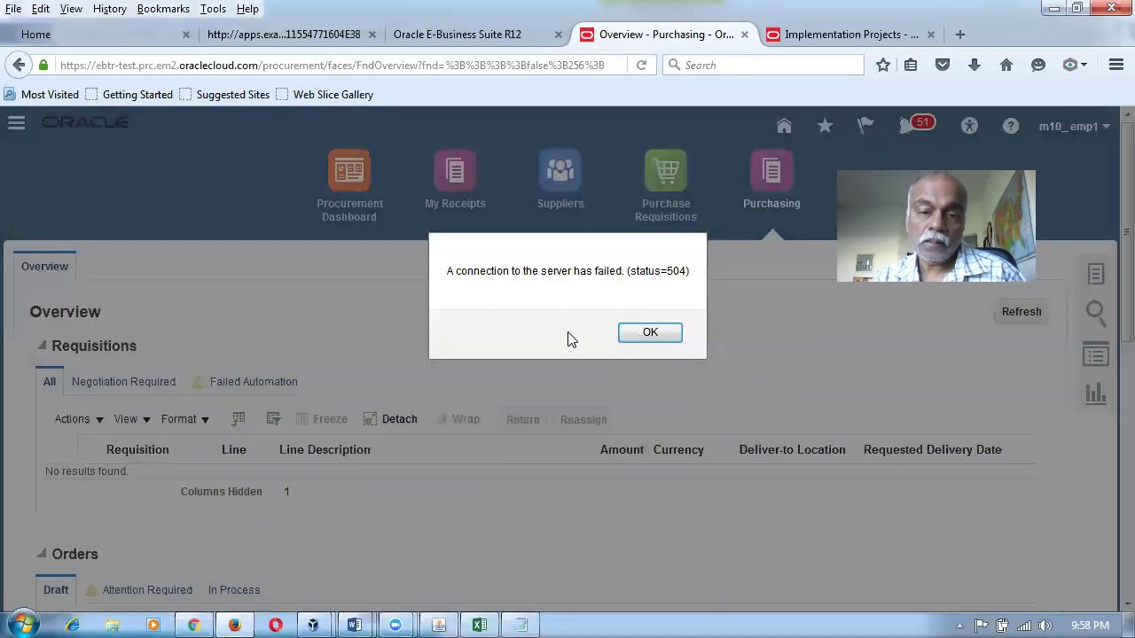
left_click(644, 335)
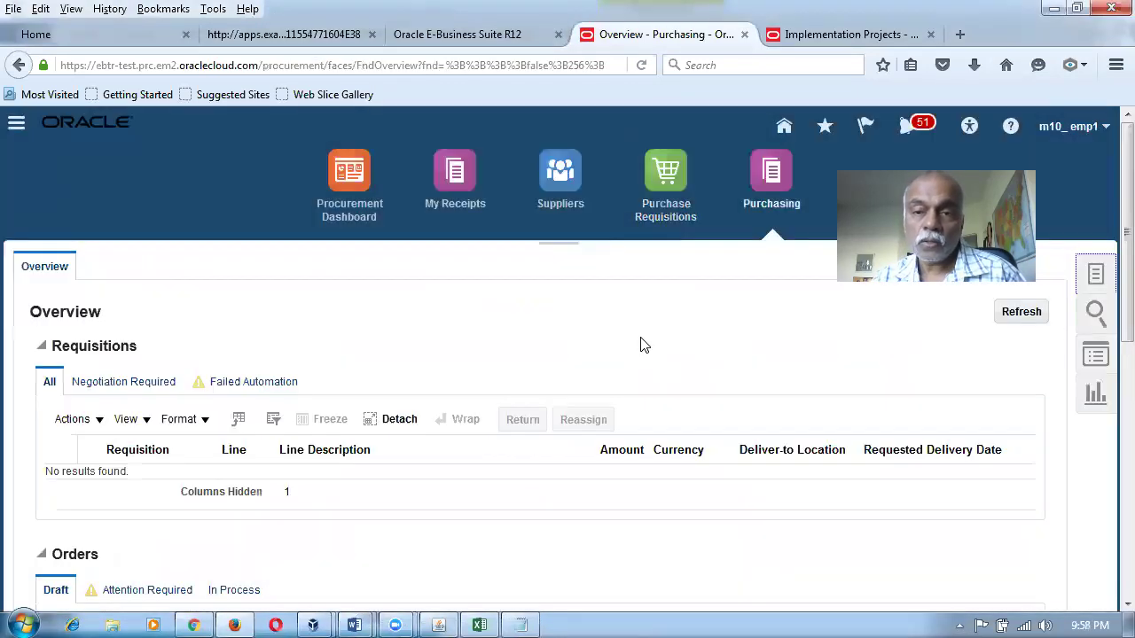
left_click(1089, 282)
left_click(875, 397)
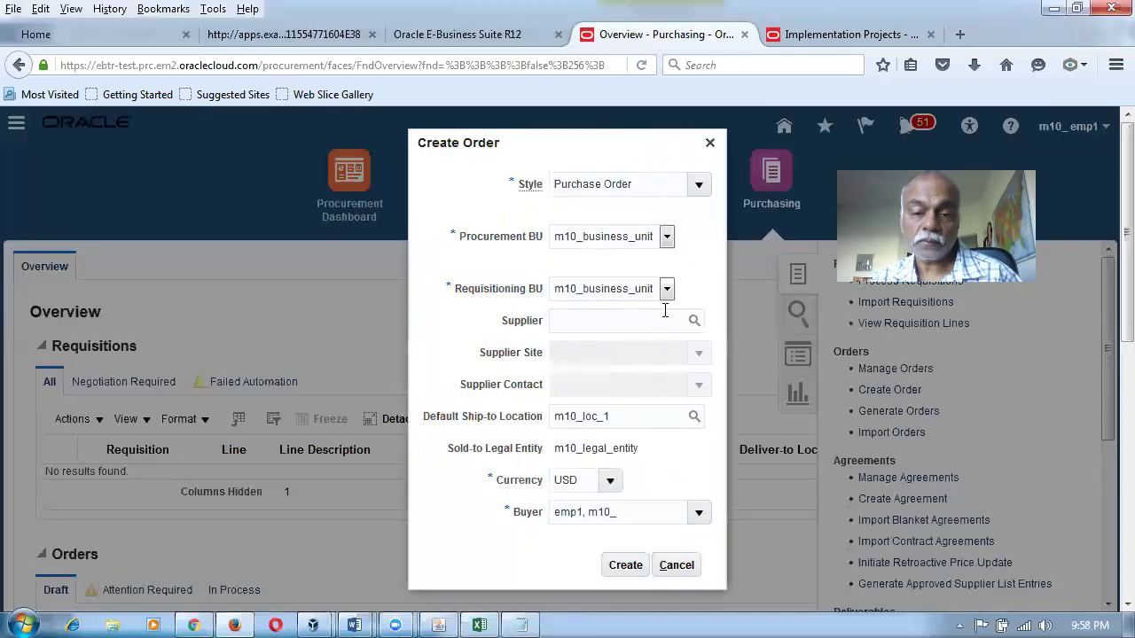
Choose supplier m10_sup1 and create the purchase order.
left_click(665, 315)
type("m10")
key("Tab")
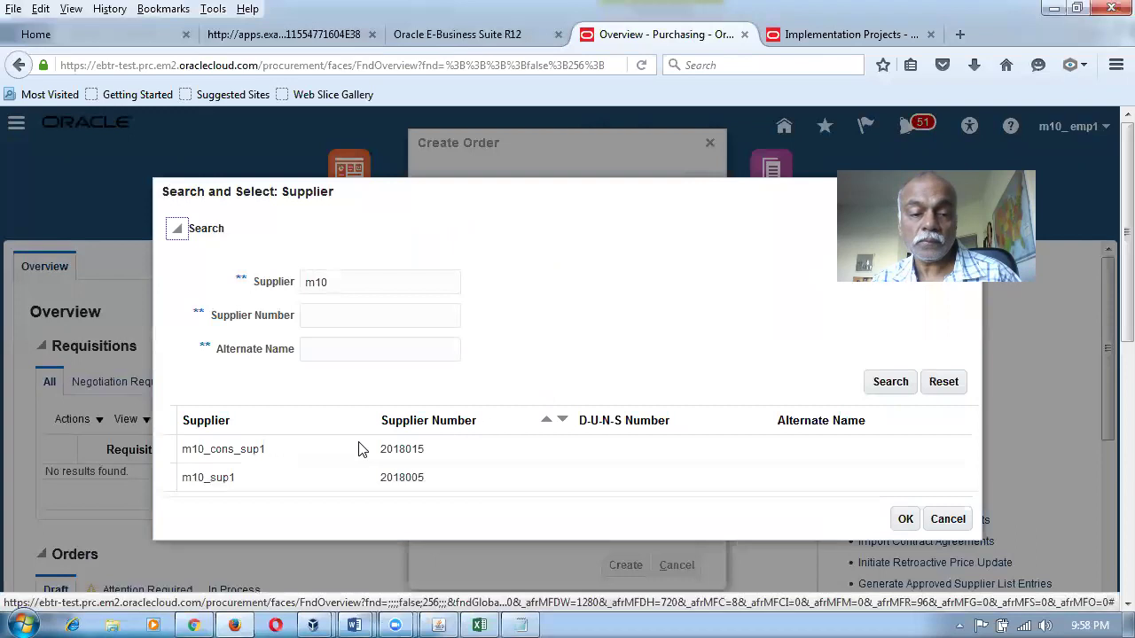
left_click(274, 484)
left_click(906, 520)
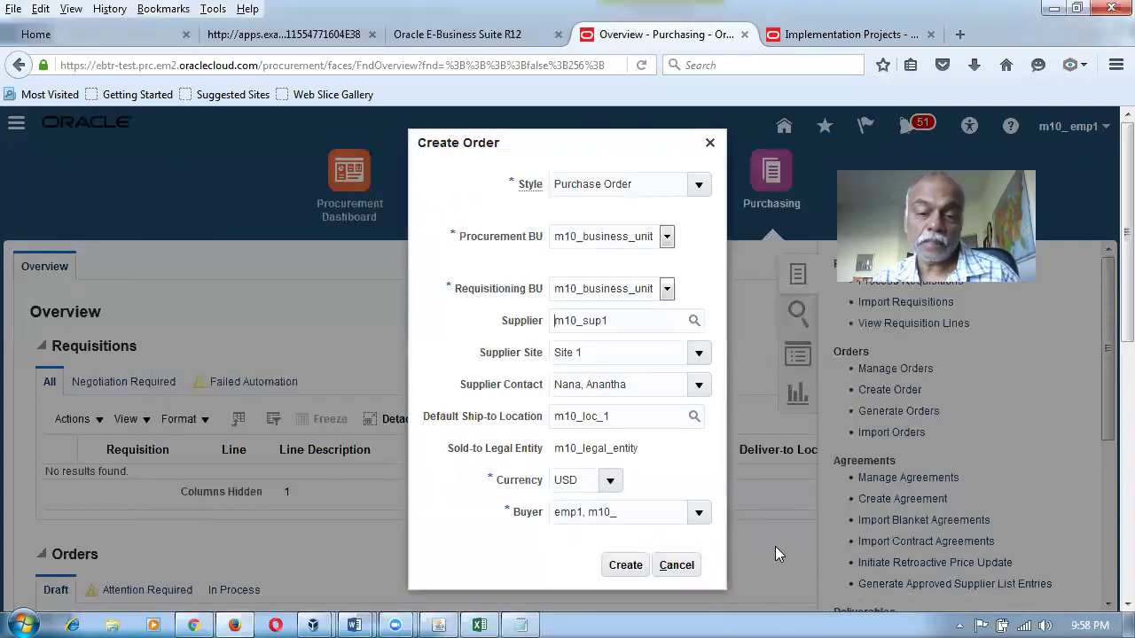
left_click(625, 565)
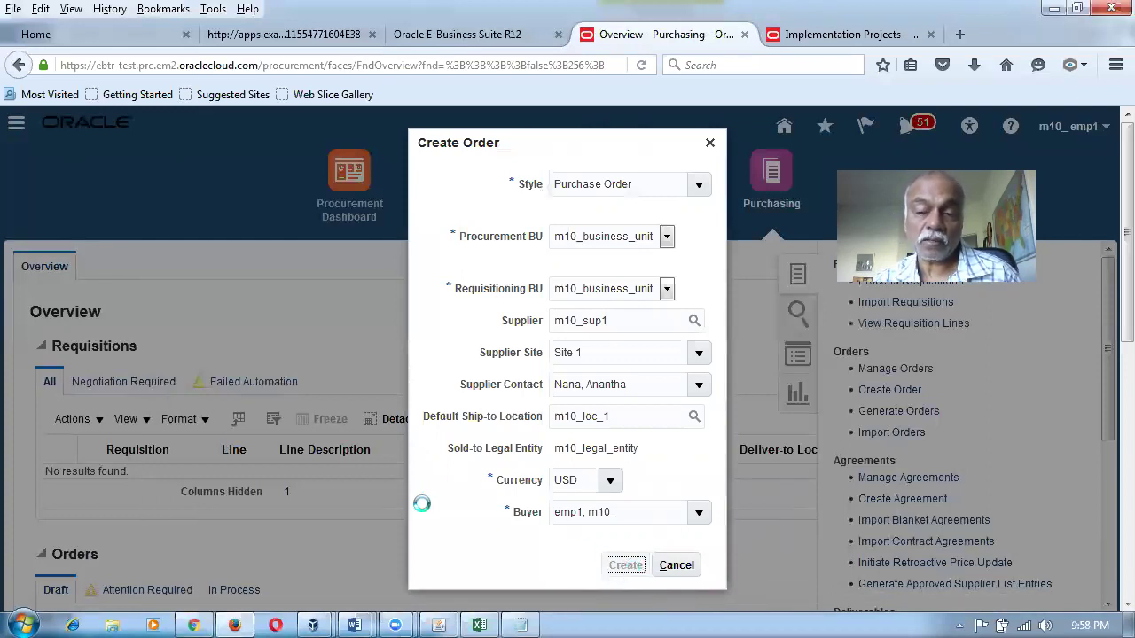
Add line 1 for item m10_expense_item with quantity 100.
scroll(1111, 442, "down", 3)
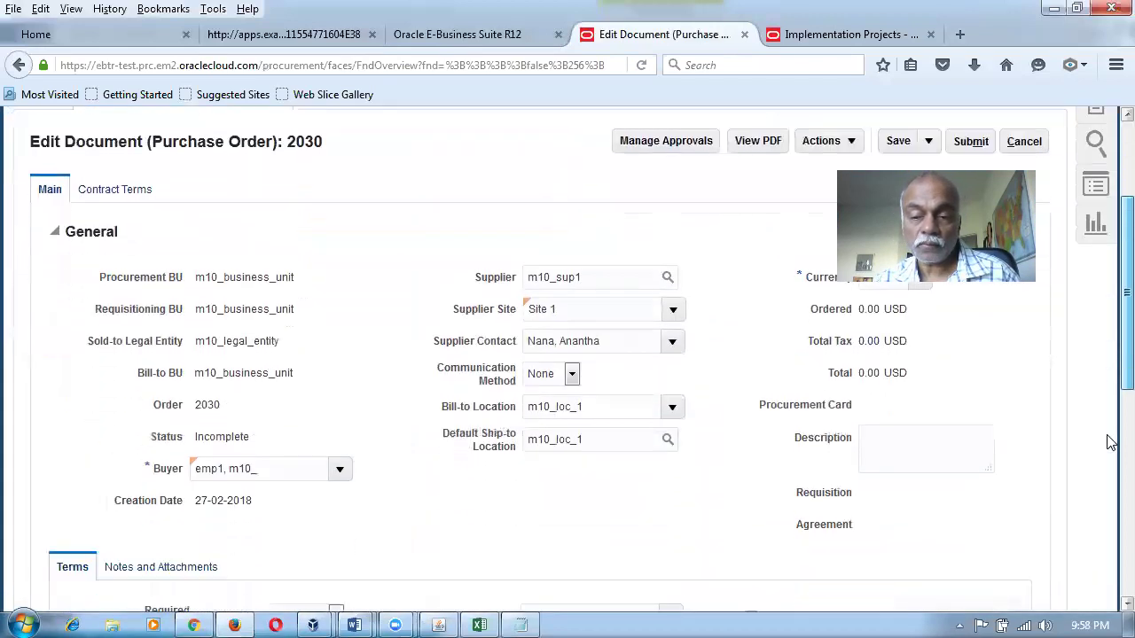
scroll(1111, 441, "down", 8)
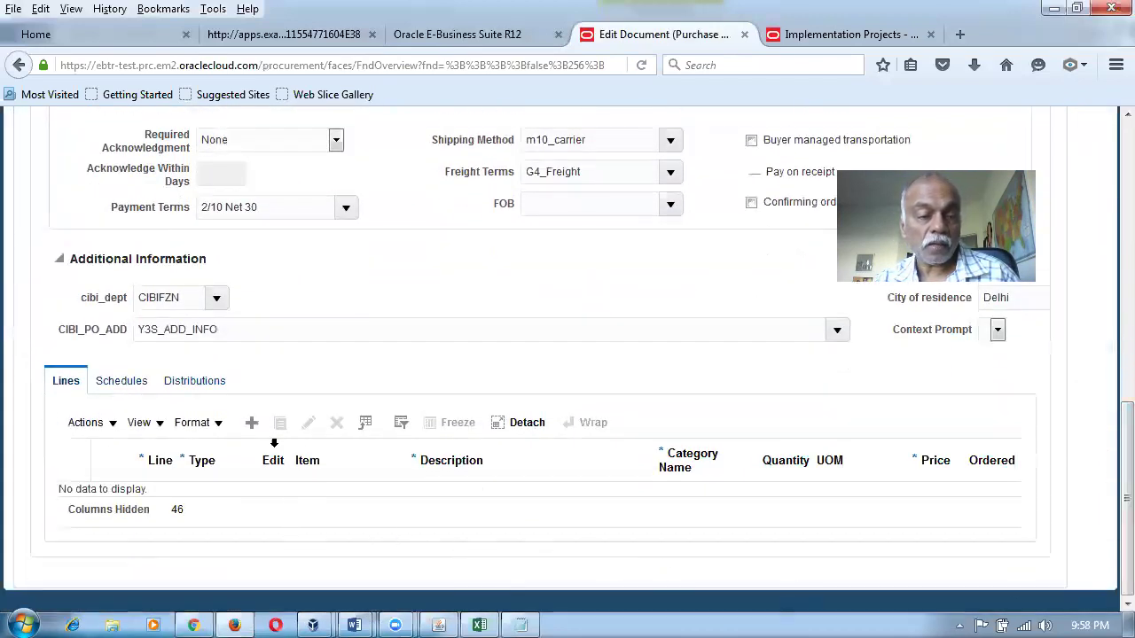
left_click(252, 423)
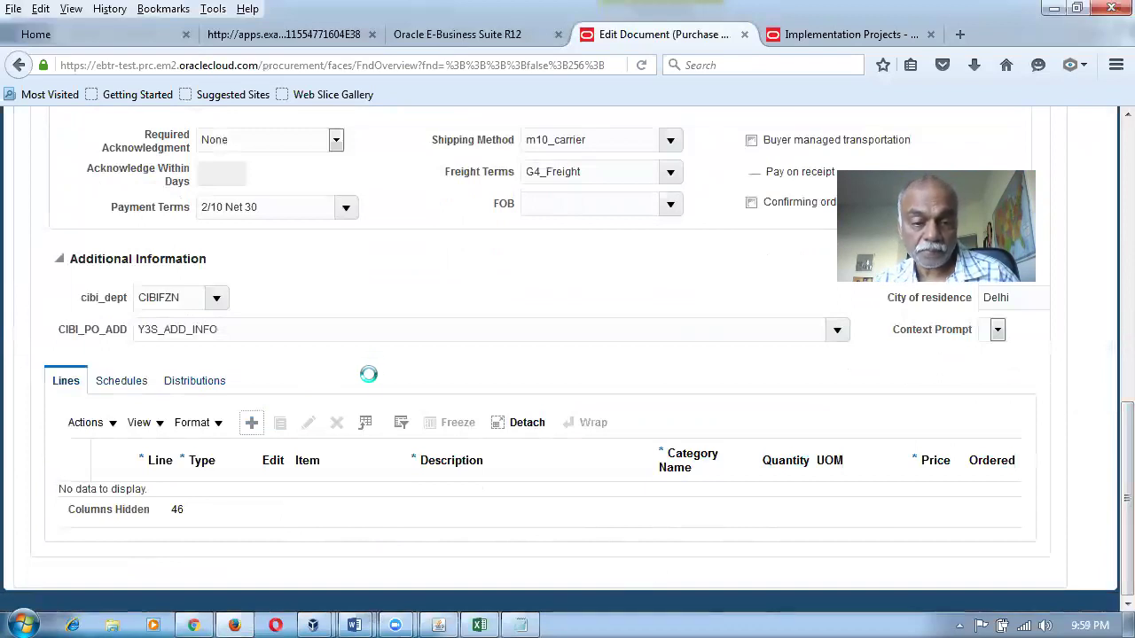
type("m10")
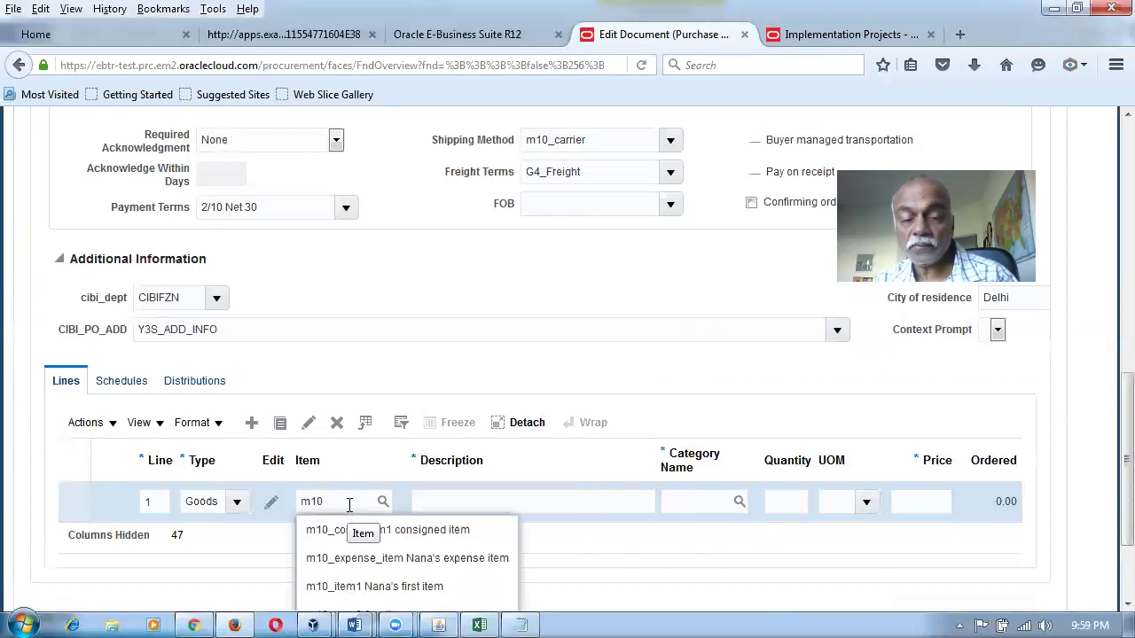
left_click(368, 301)
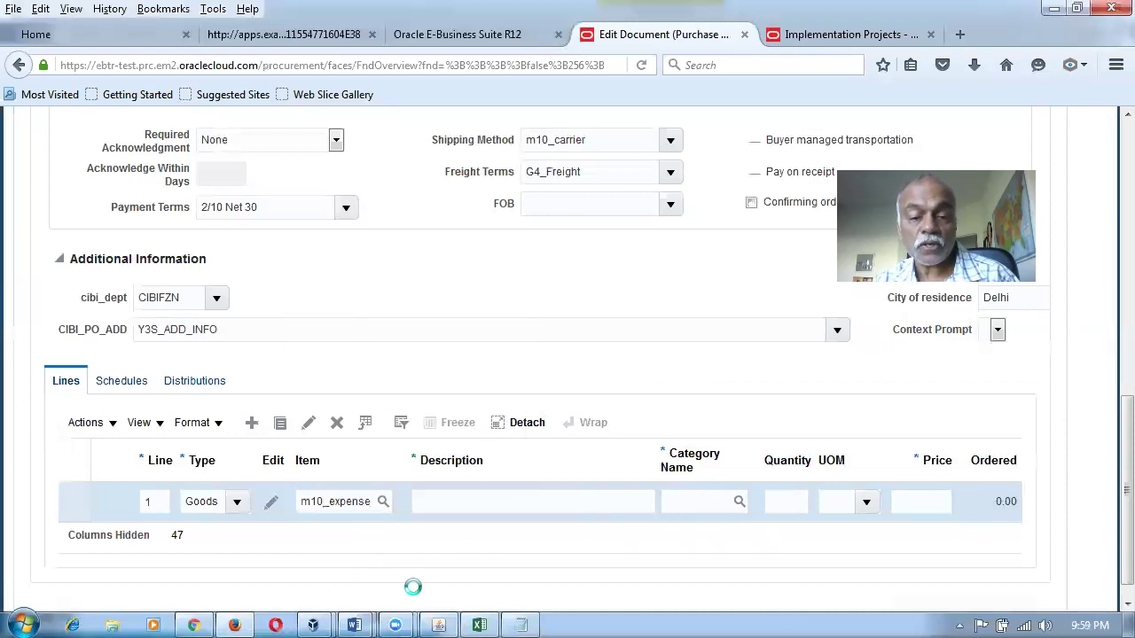
mouse_move(456, 618)
left_click(792, 502)
type("100")
key("Tab")
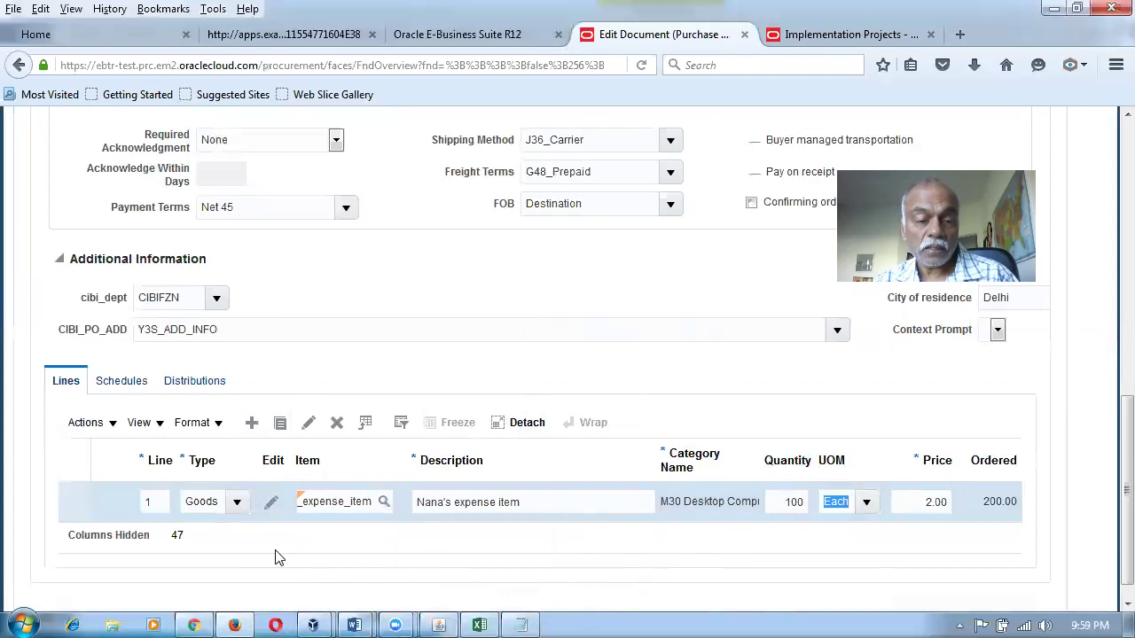
left_click(133, 387)
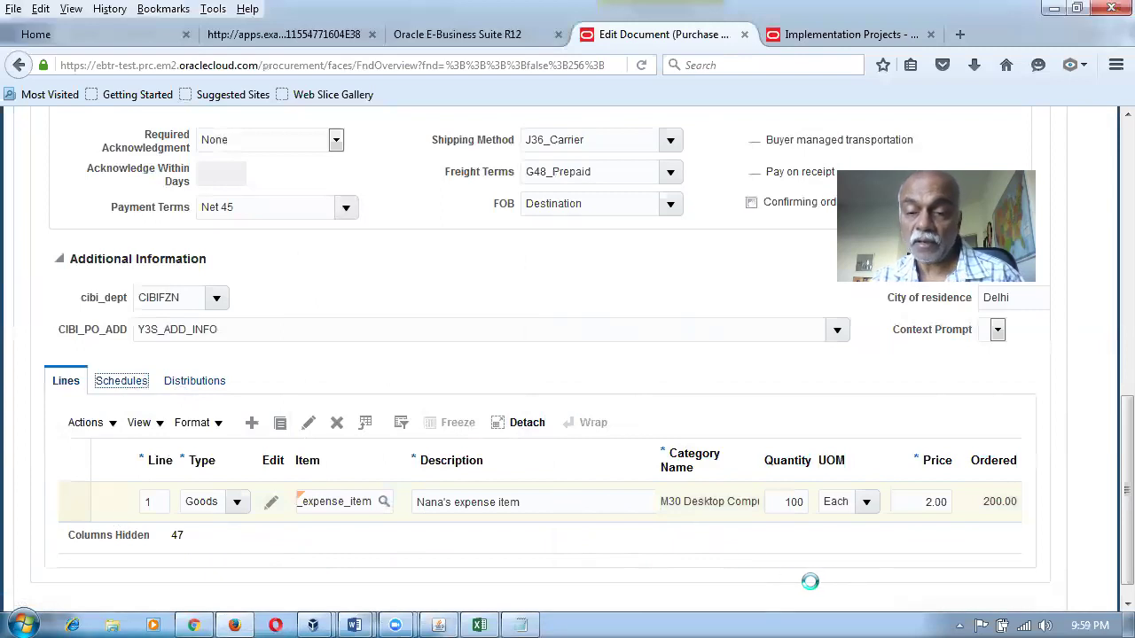
Set the schedule's requested delivery date to 27-02-2018.
left_click(851, 502)
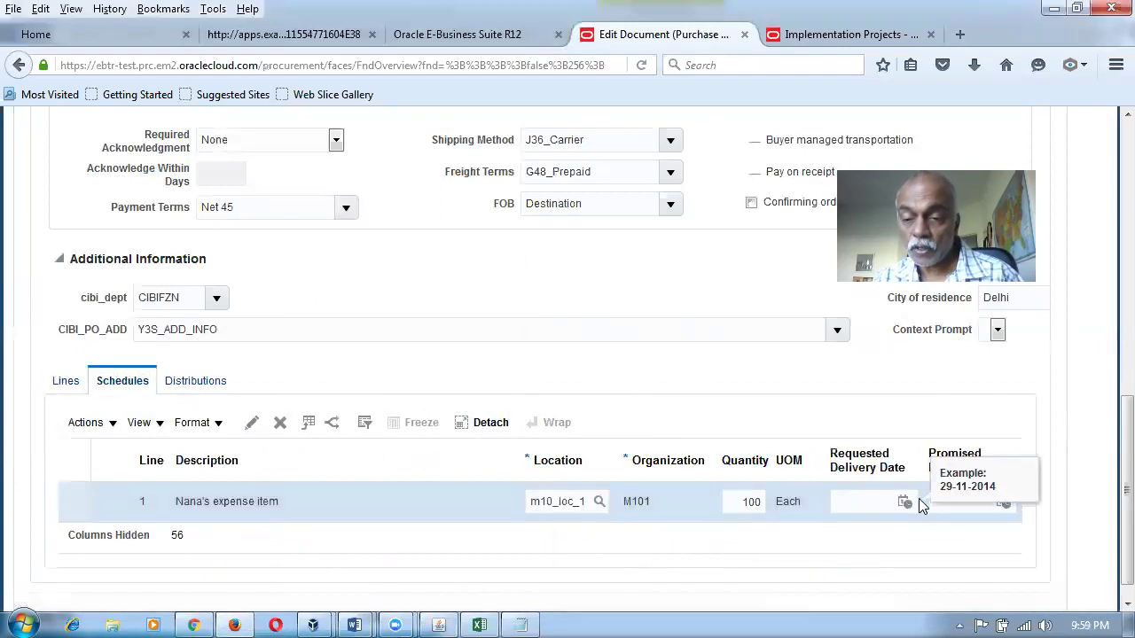
left_click(904, 502)
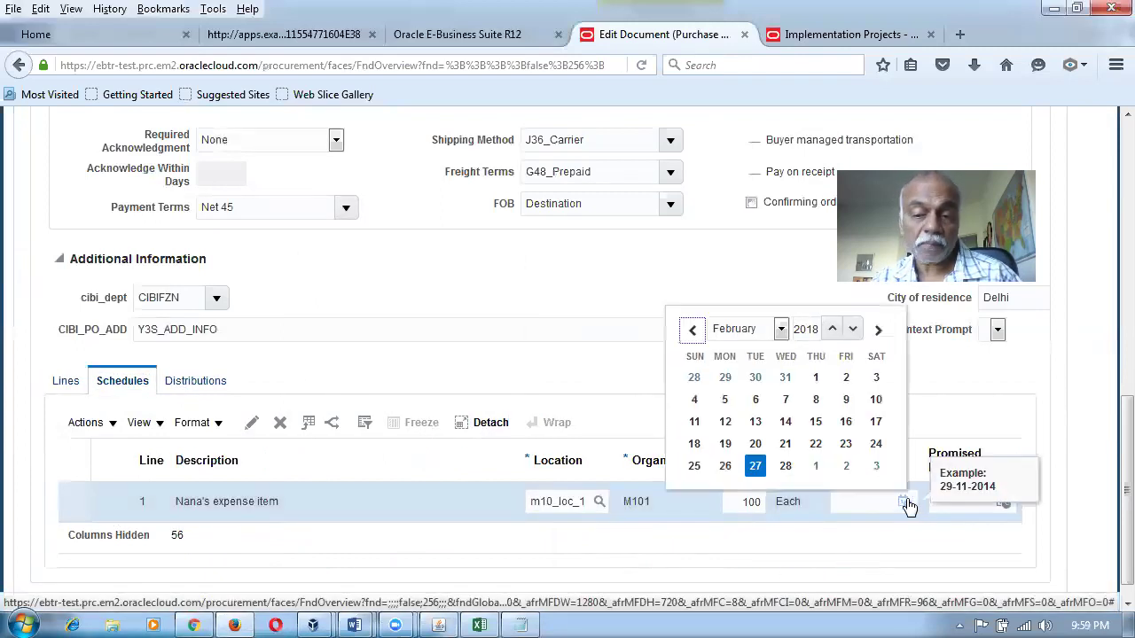
left_click(751, 467)
Edit the order's distribution and redefault its accounts.
left_click(196, 383)
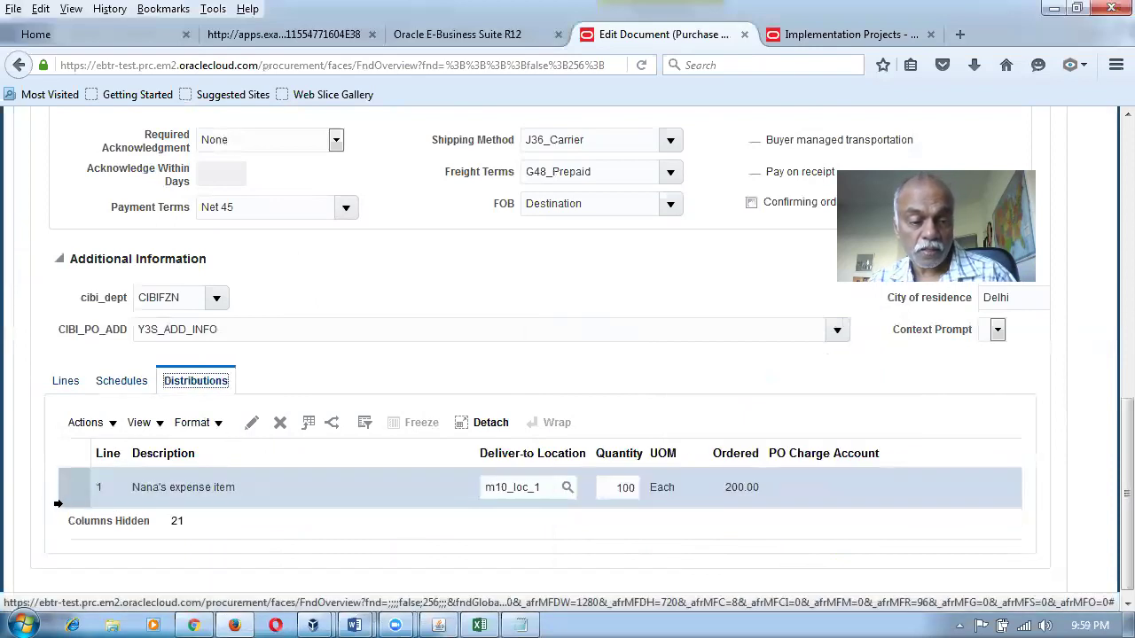
left_click(251, 424)
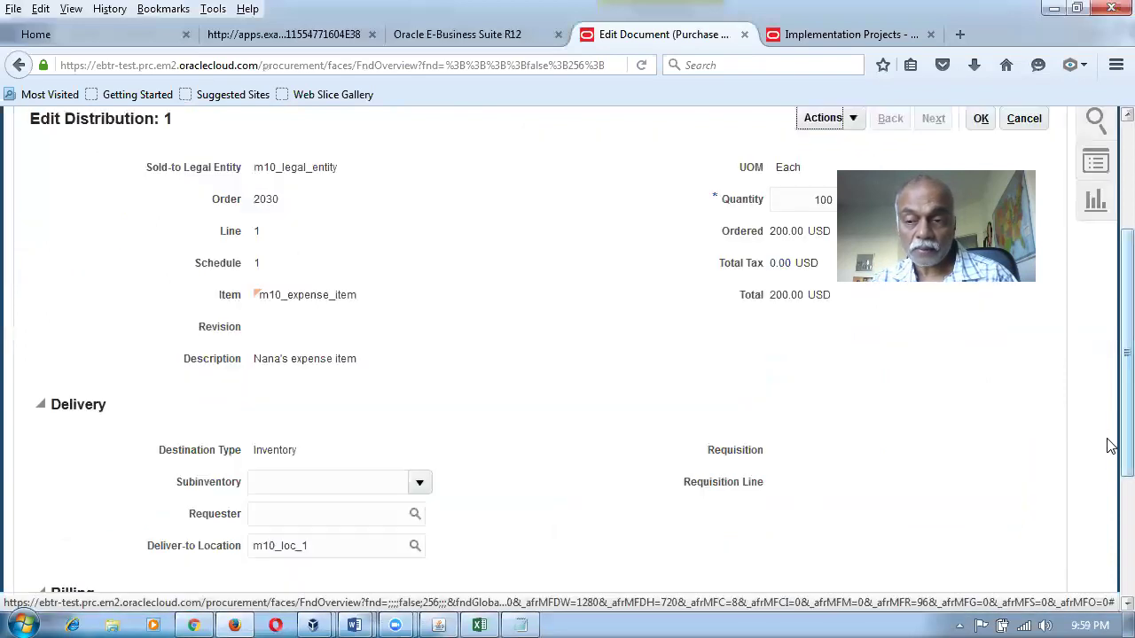
scroll(1109, 426, "down", 5)
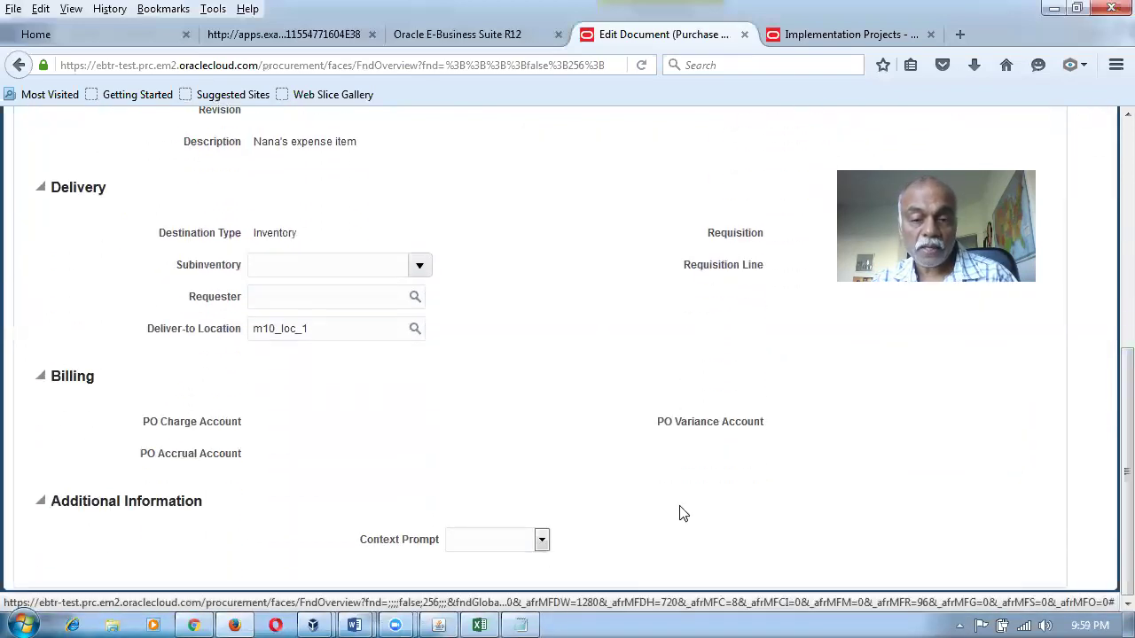
scroll(1107, 425, "up", 9)
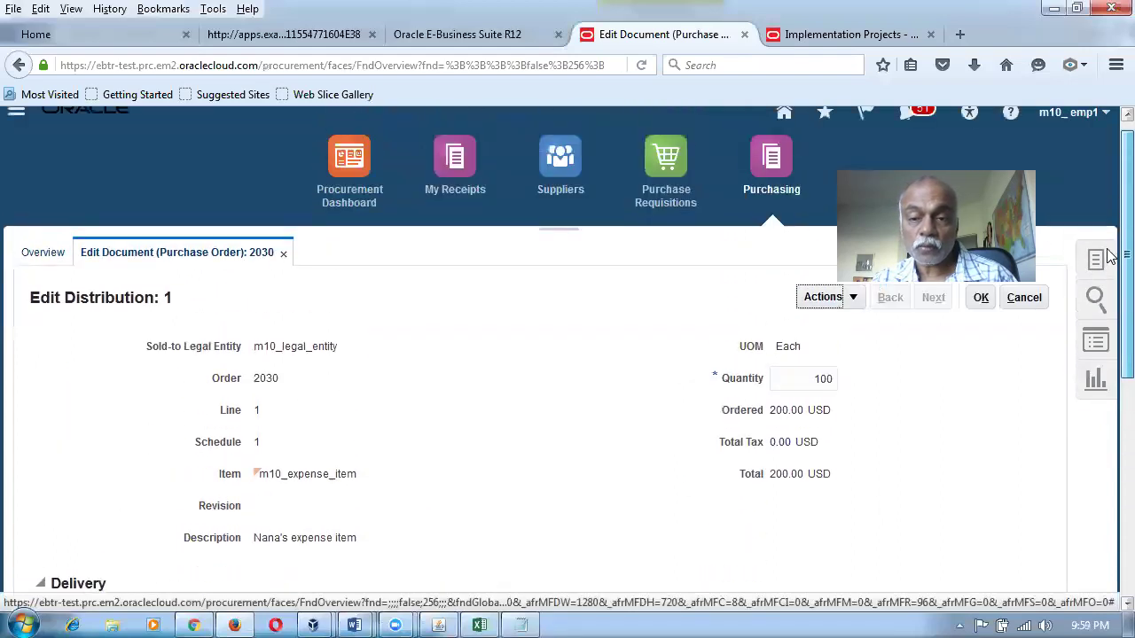
left_click(824, 298)
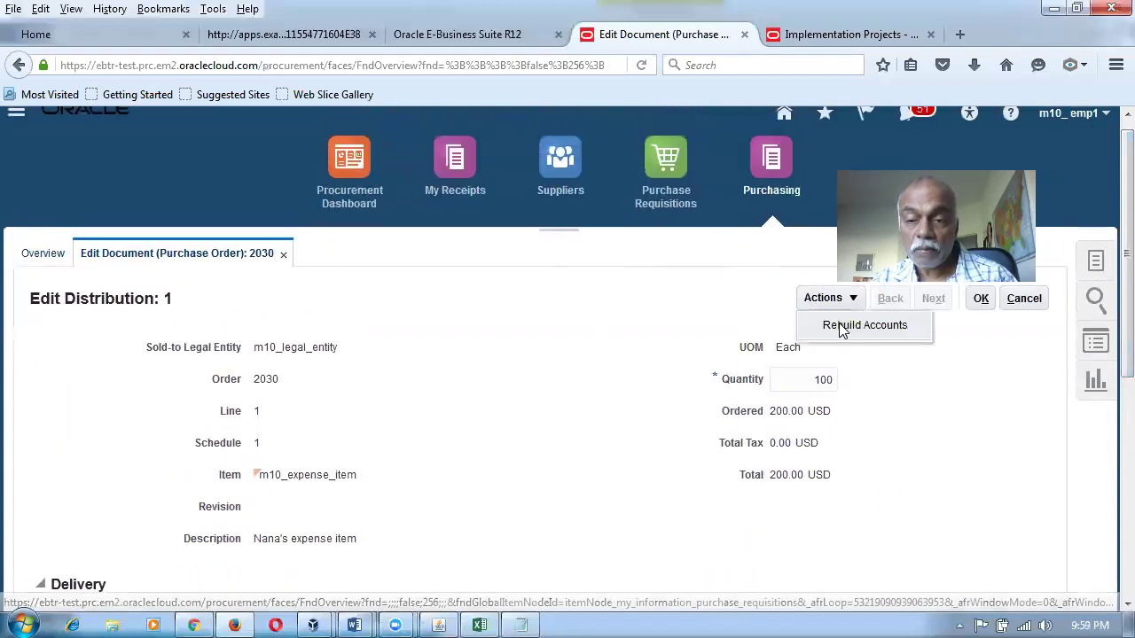
left_click(838, 328)
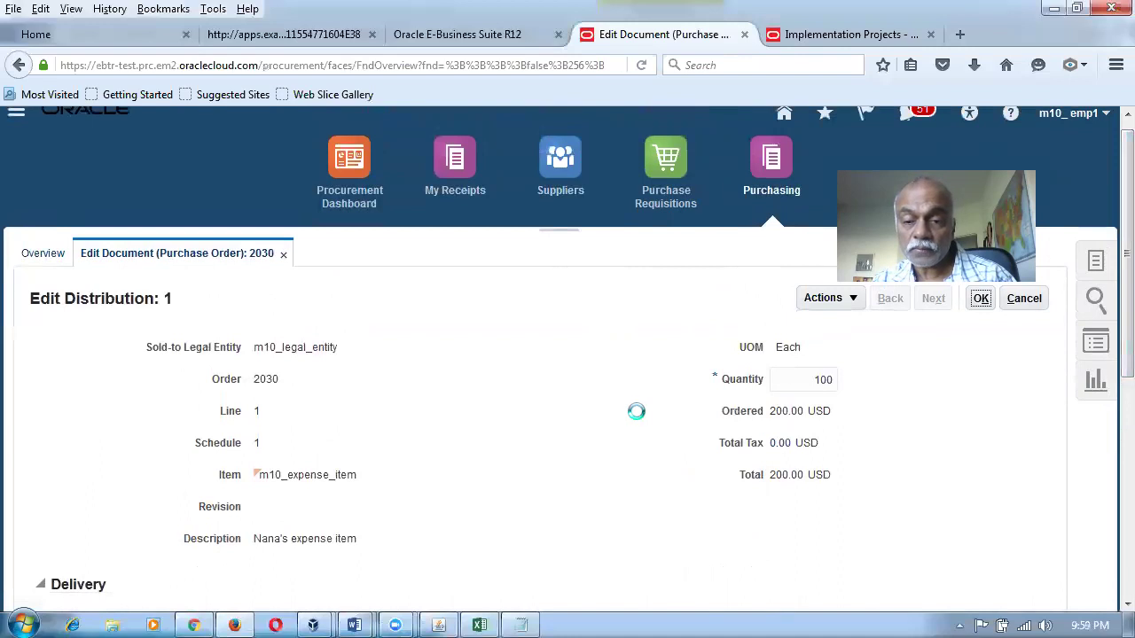
Review the distribution's billing with charge account 10-100-1007 and accept it.
scroll(1111, 487, "down", 6)
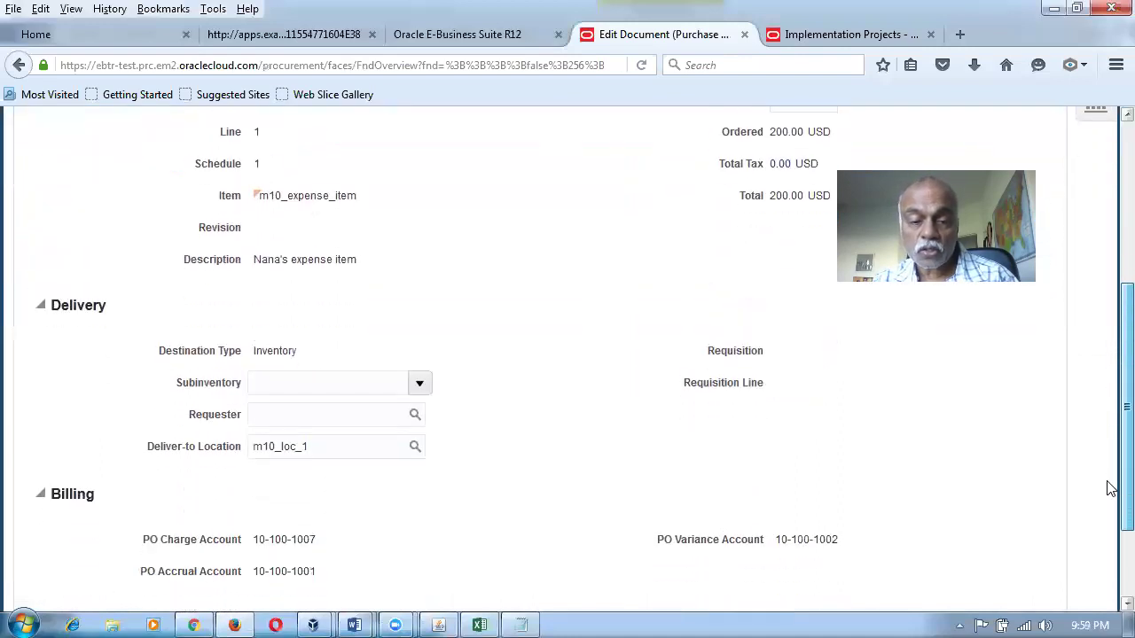
scroll(1111, 510, "down", 3)
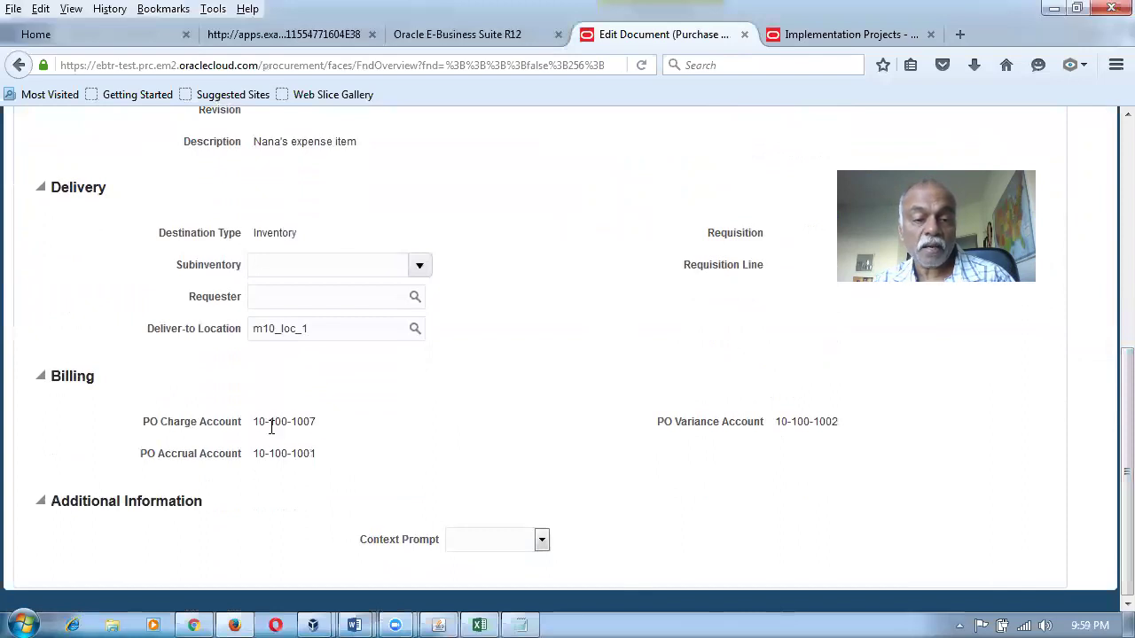
mouse_move(261, 422)
left_click_drag(593, 390, 581, 436)
left_click(571, 461)
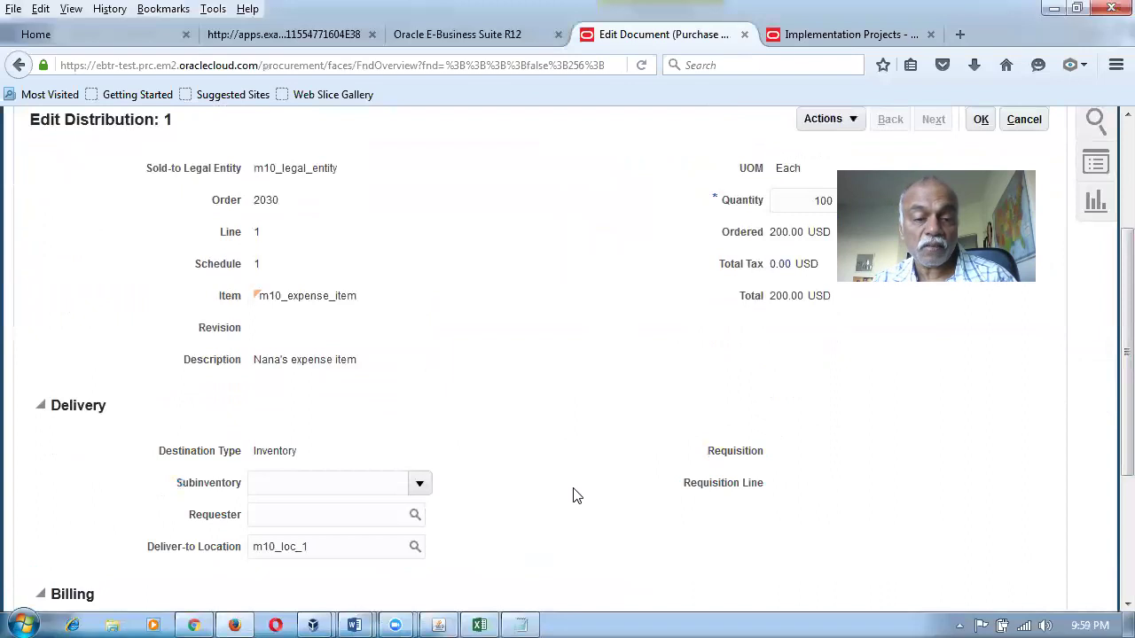
scroll(575, 494, "down", 5)
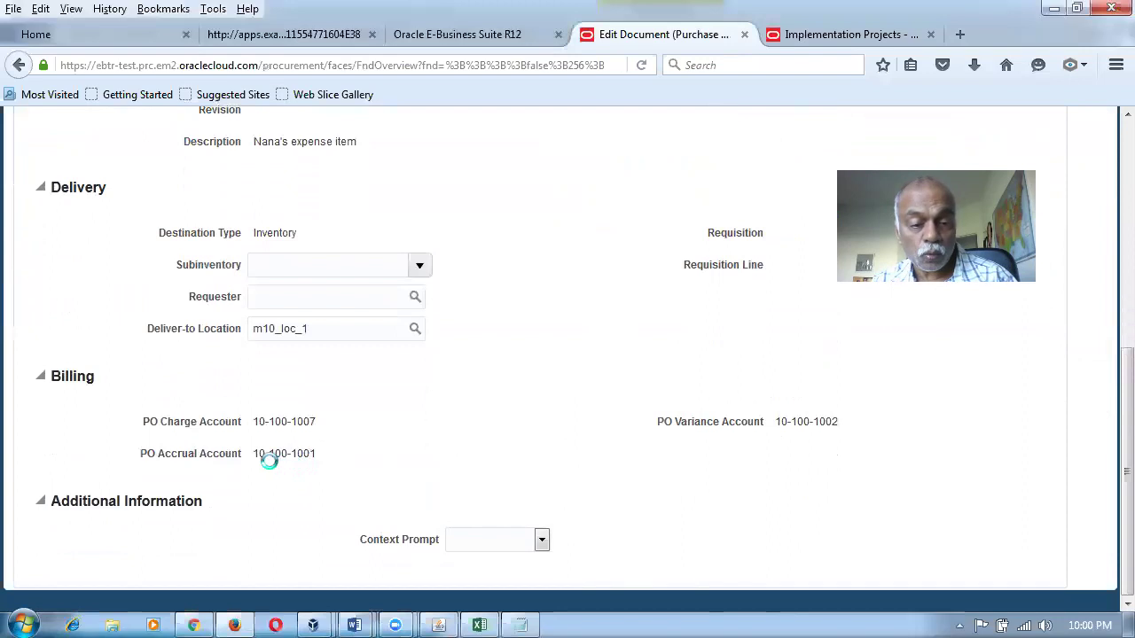
mouse_move(370, 463)
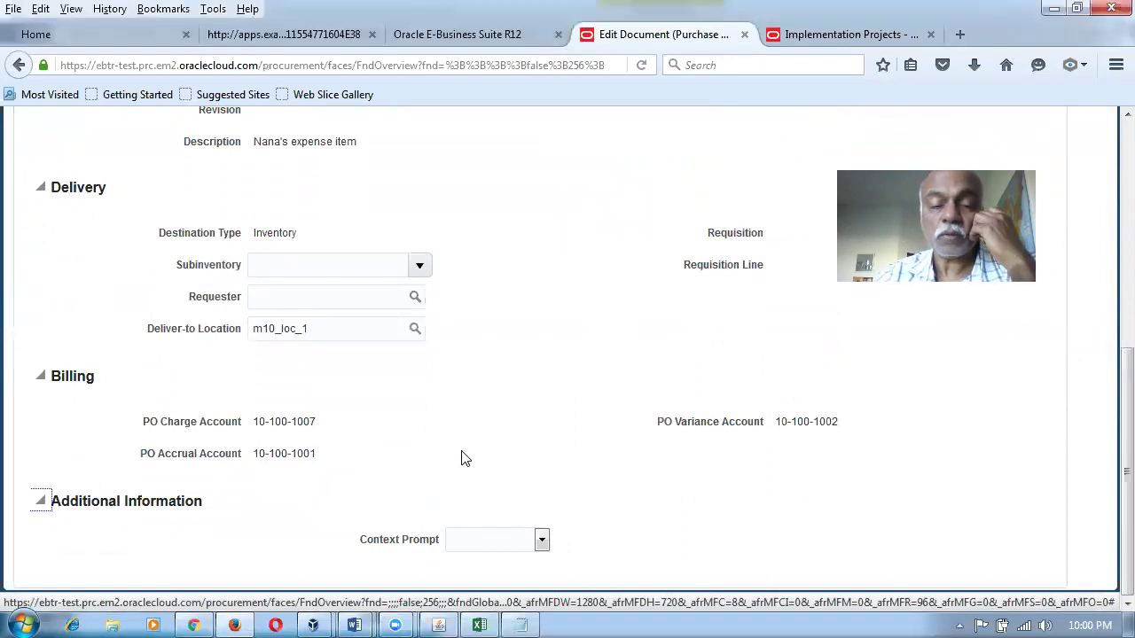
scroll(459, 460, "up", 5)
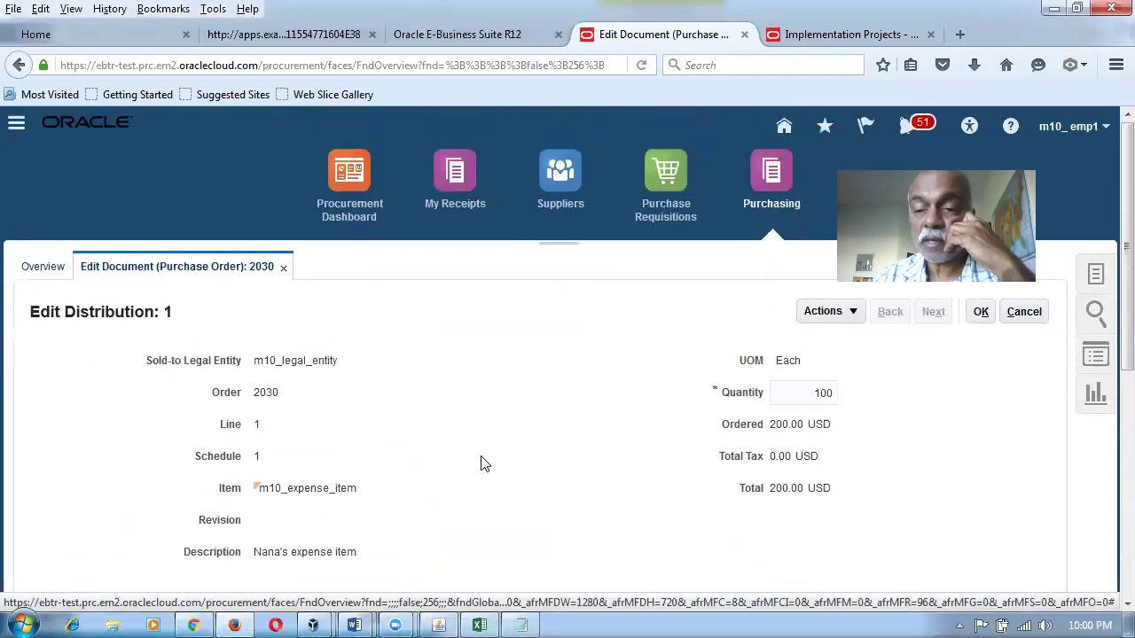
left_click(983, 315)
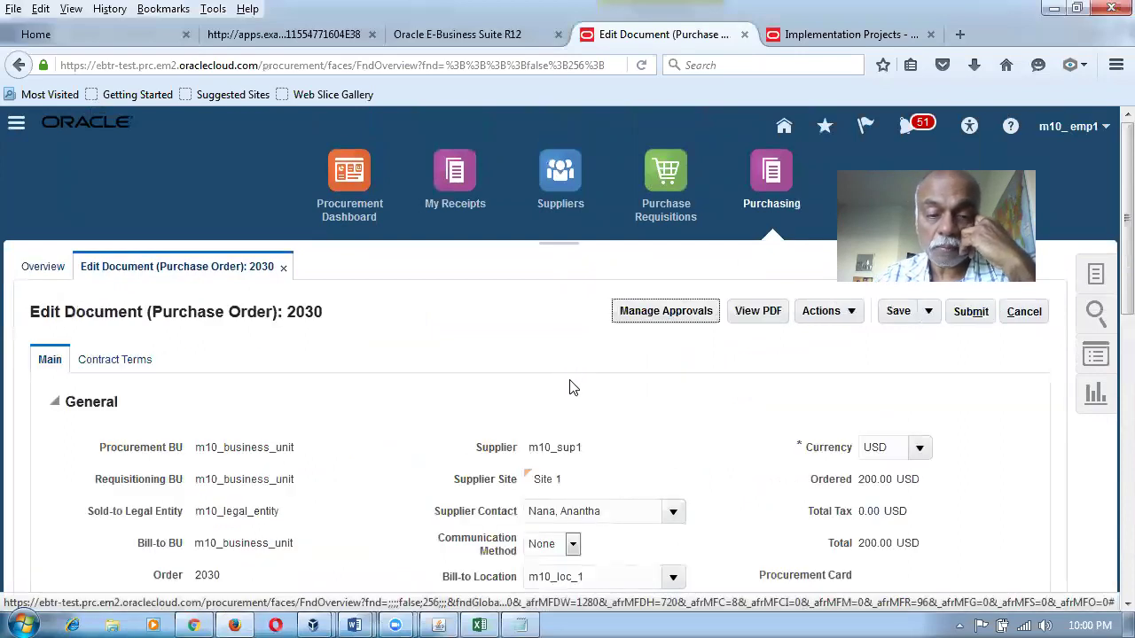
Delete the only distribution and its line, confirming the warning.
scroll(570, 387, "down", 10)
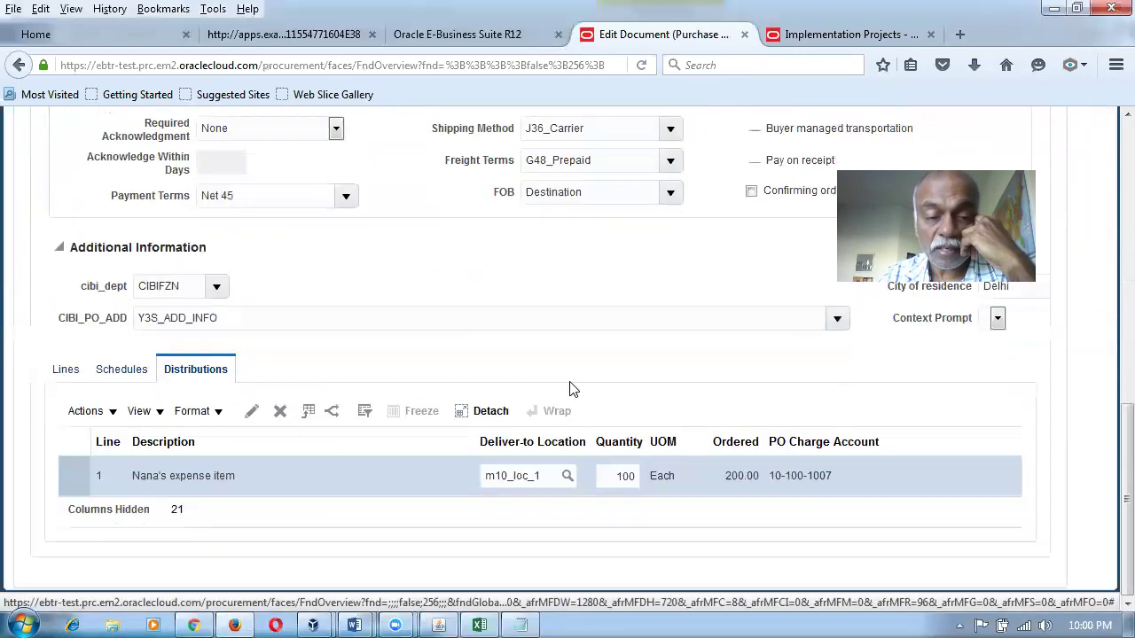
left_click(279, 413)
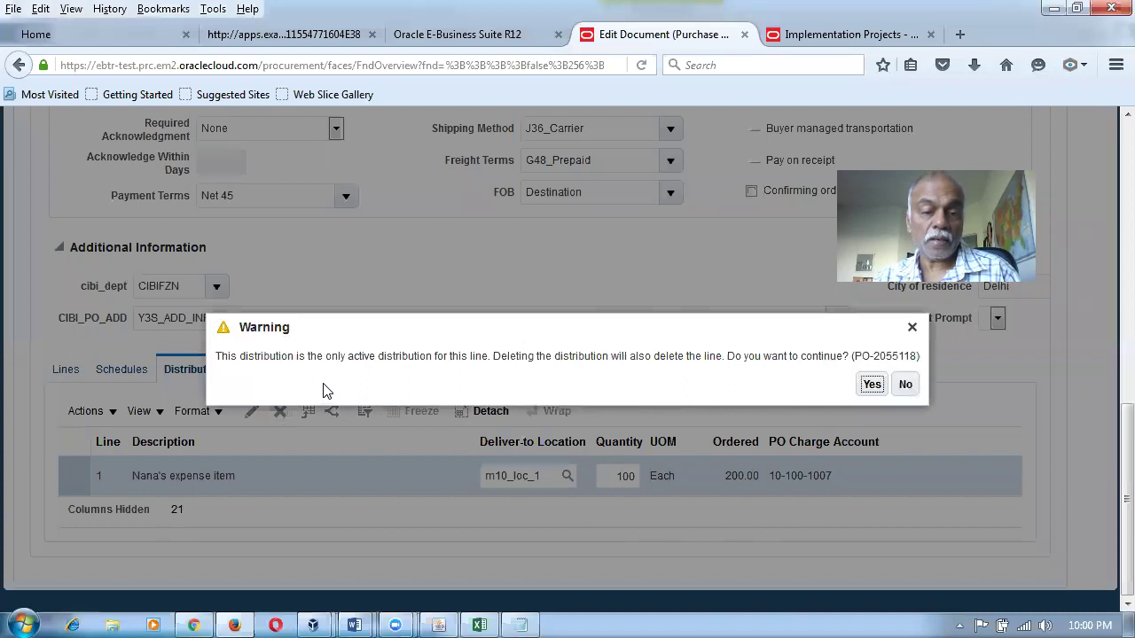
left_click(872, 384)
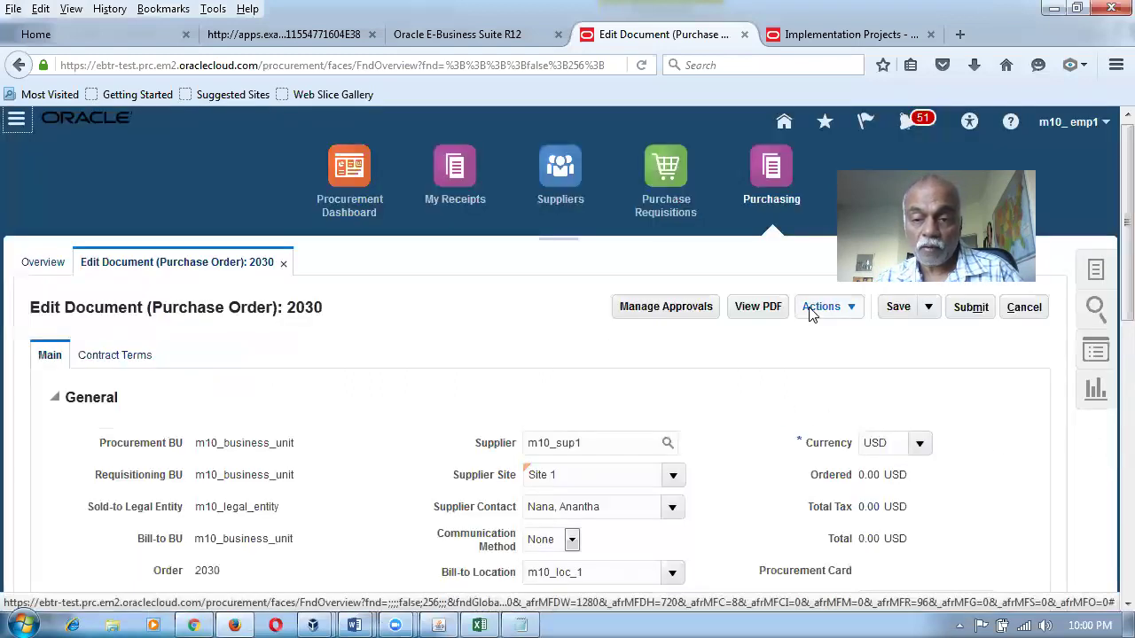
Validate the order and dismiss the 'at least one line' error.
left_click(813, 309)
left_click(829, 335)
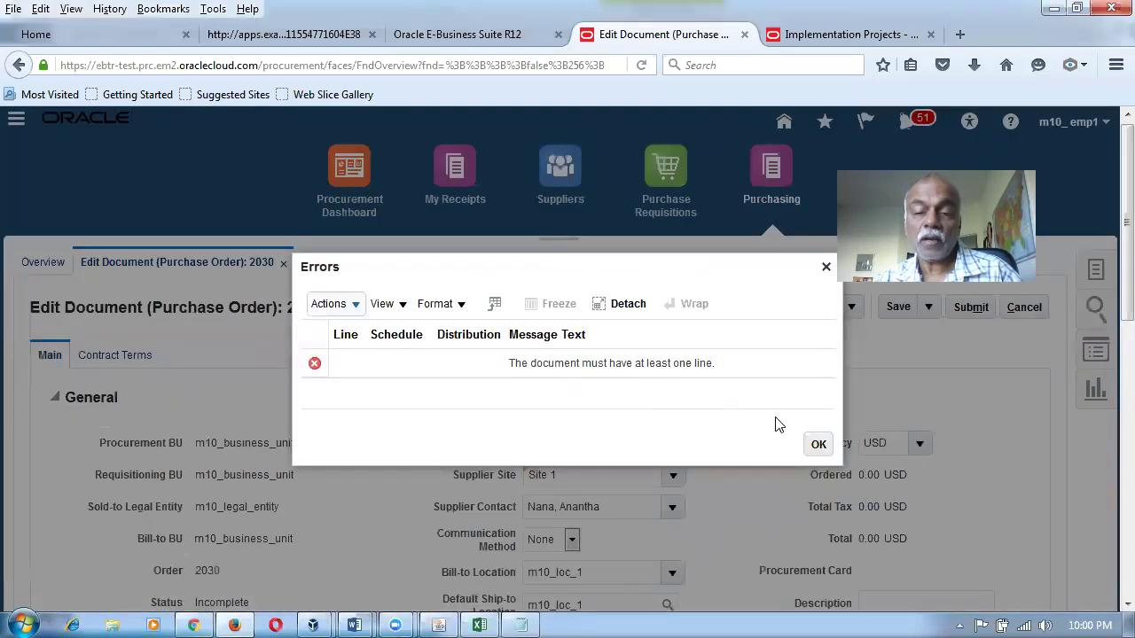
left_click(818, 446)
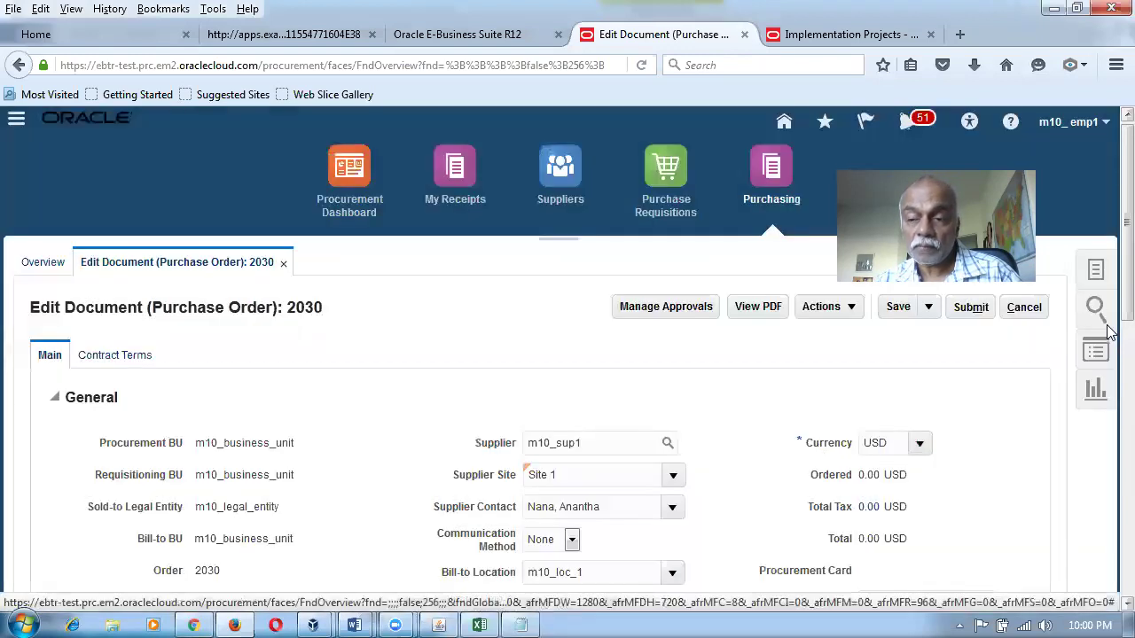
scroll(1108, 443, "down", 10)
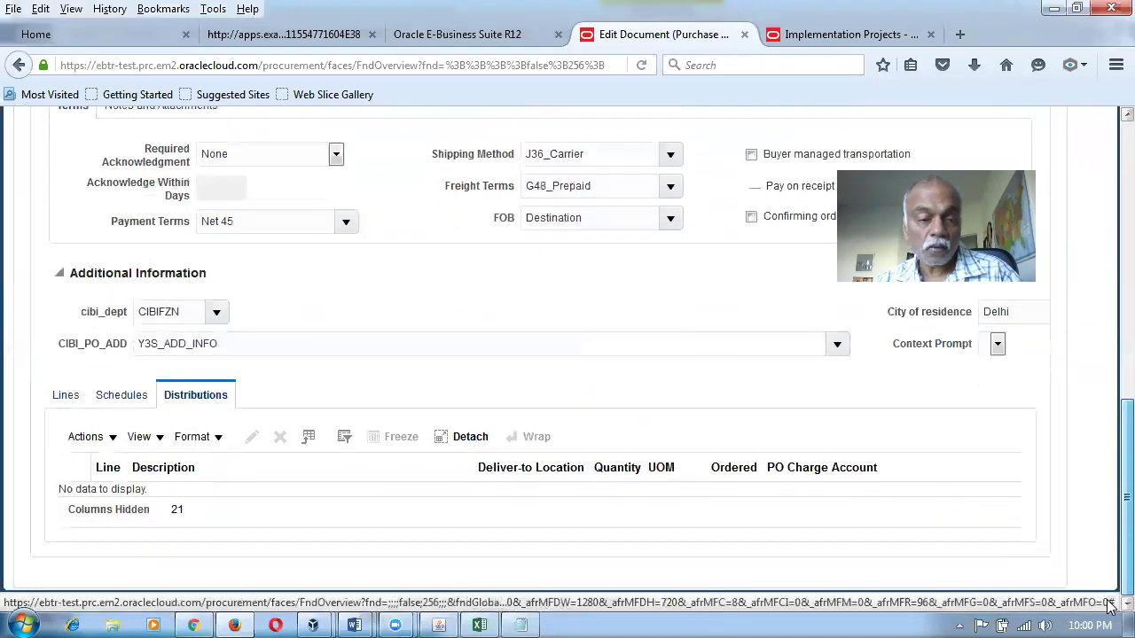
Add a new Fixed Price Services line described 'AMC Contract'.
left_click(66, 395)
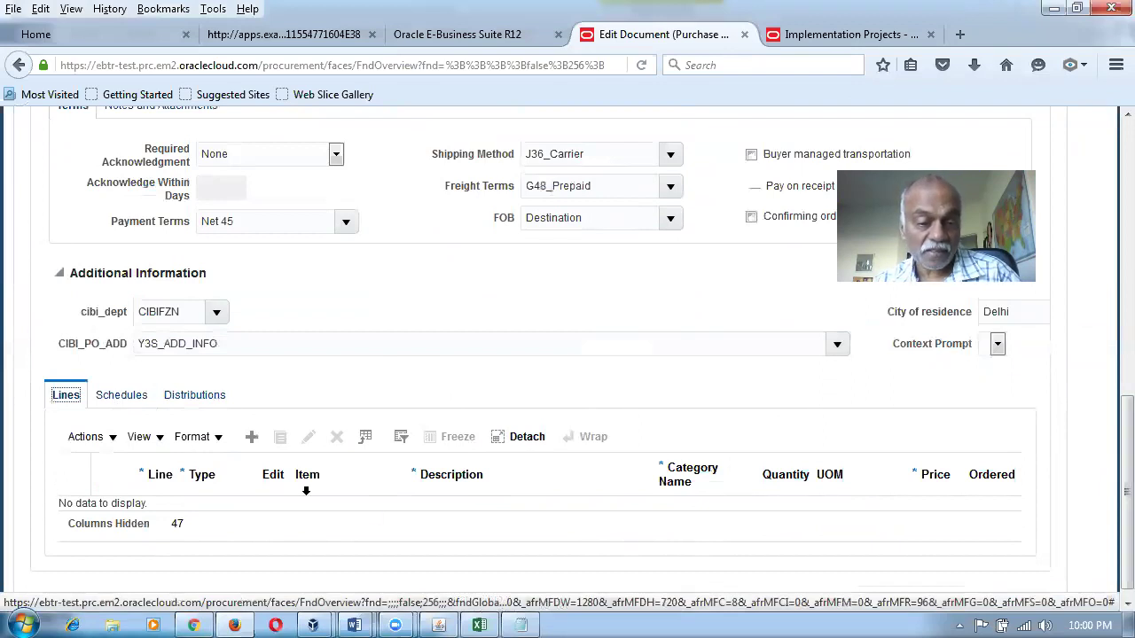
left_click(251, 436)
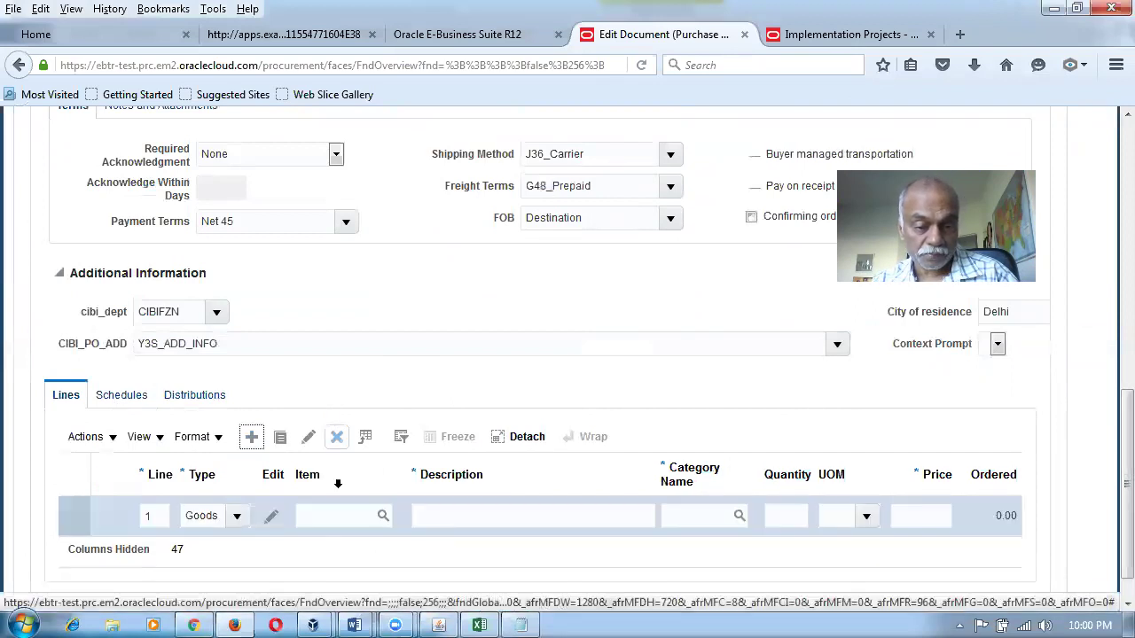
left_click(237, 519)
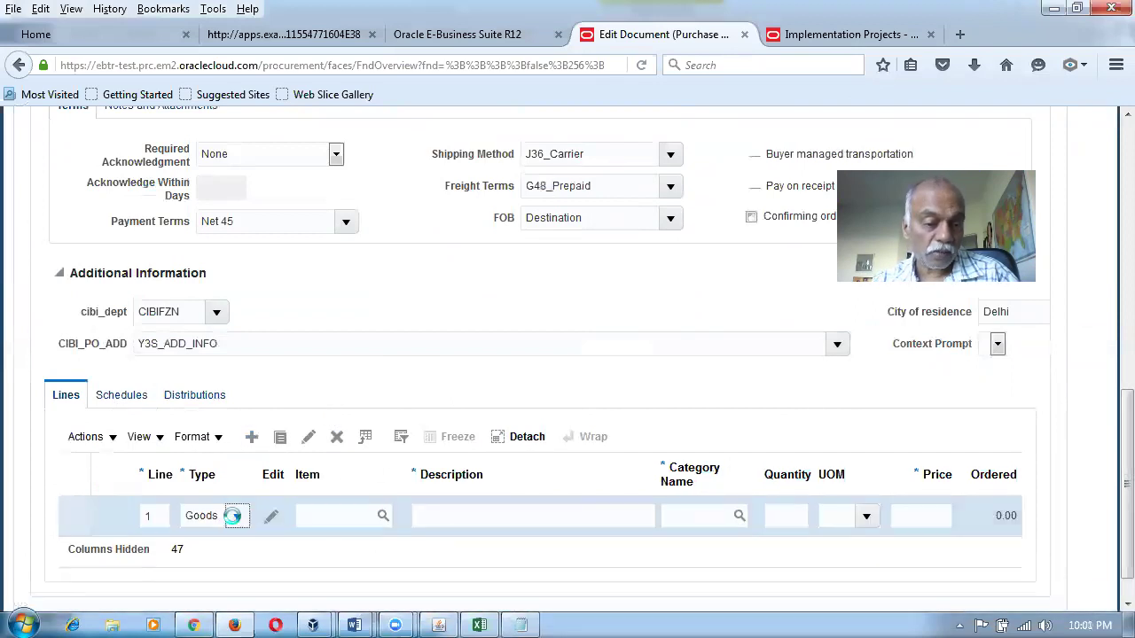
left_click(236, 519)
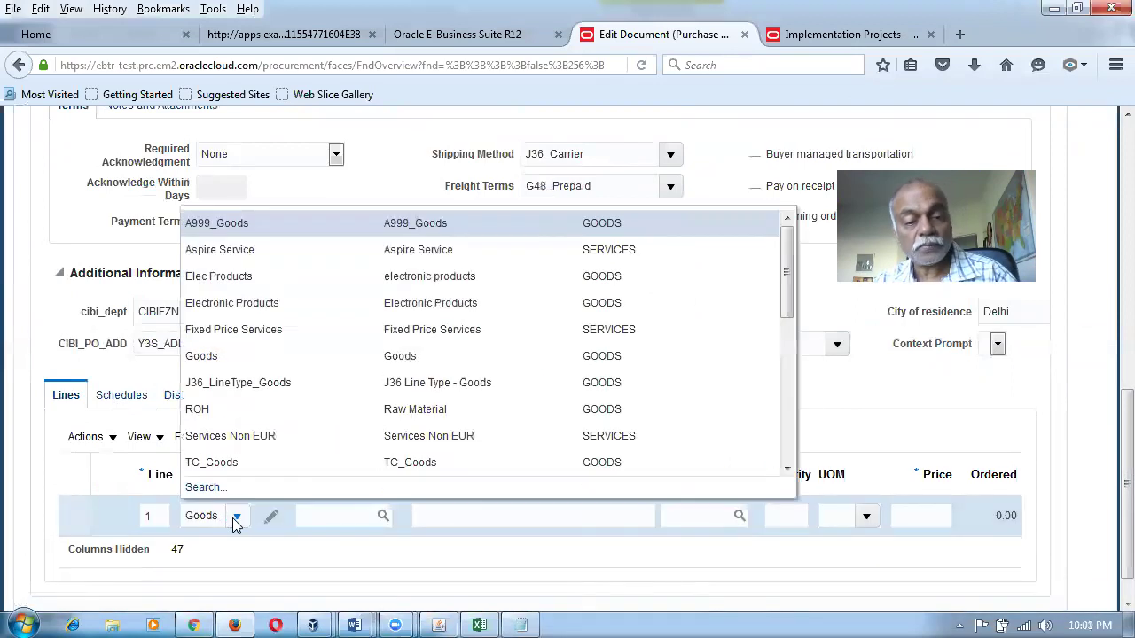
left_click(242, 333)
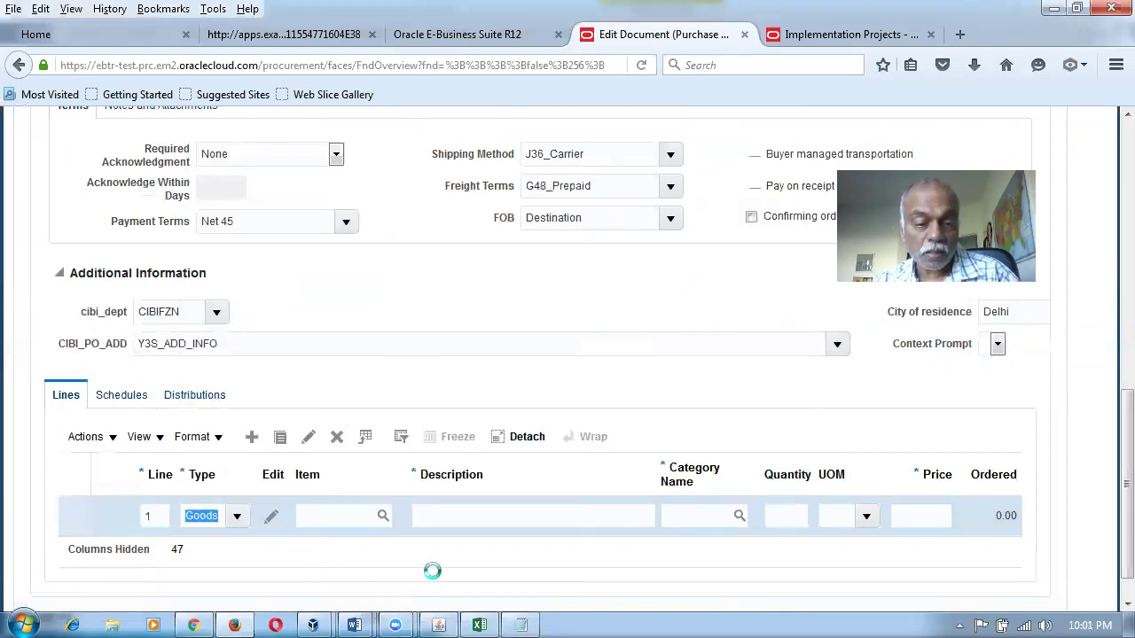
left_click(459, 520)
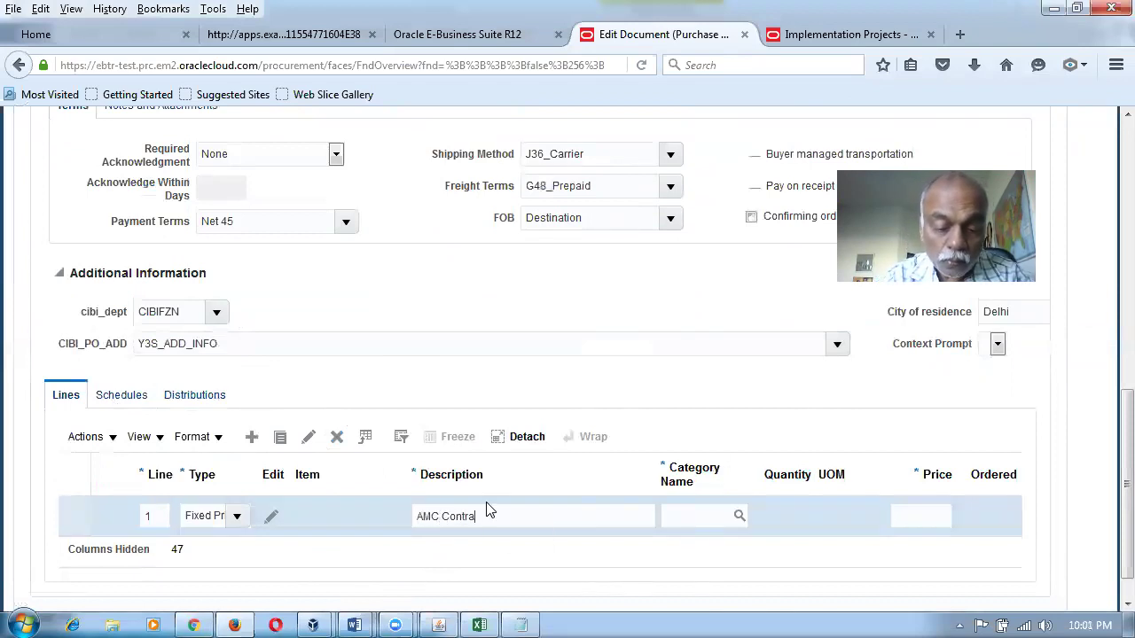
Set the line's category to ComputerLaptop using an advanced 'is not blank' search.
left_click(675, 514)
type("OTHERS")
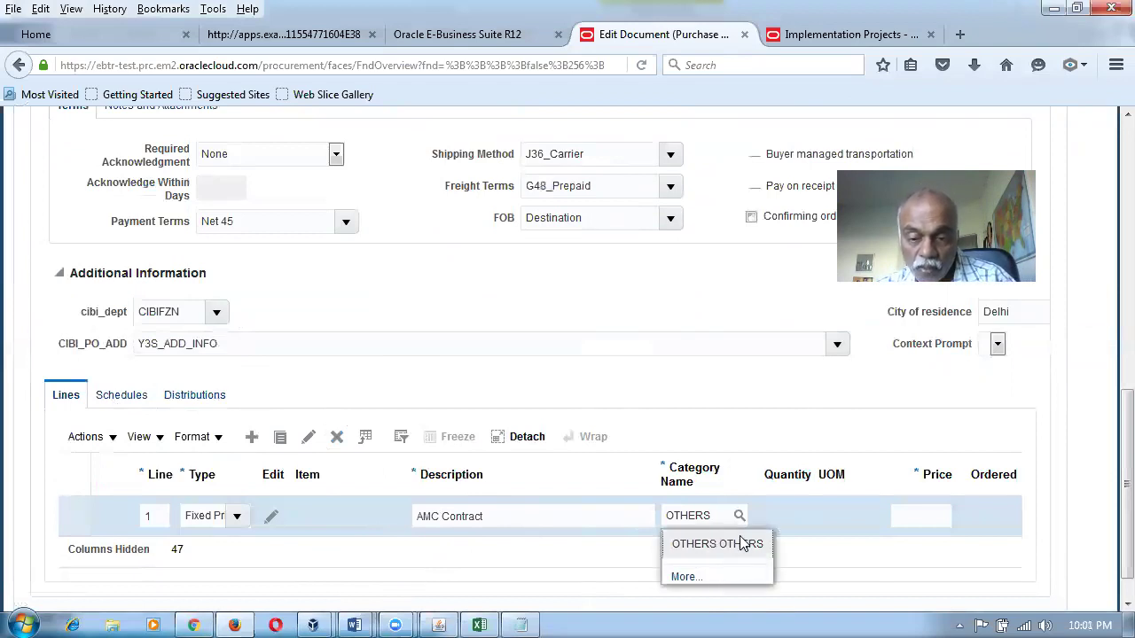
key("BackSpace")
key("BackSpace")
key("BackSpace")
key("BackSpace")
key("BackSpace")
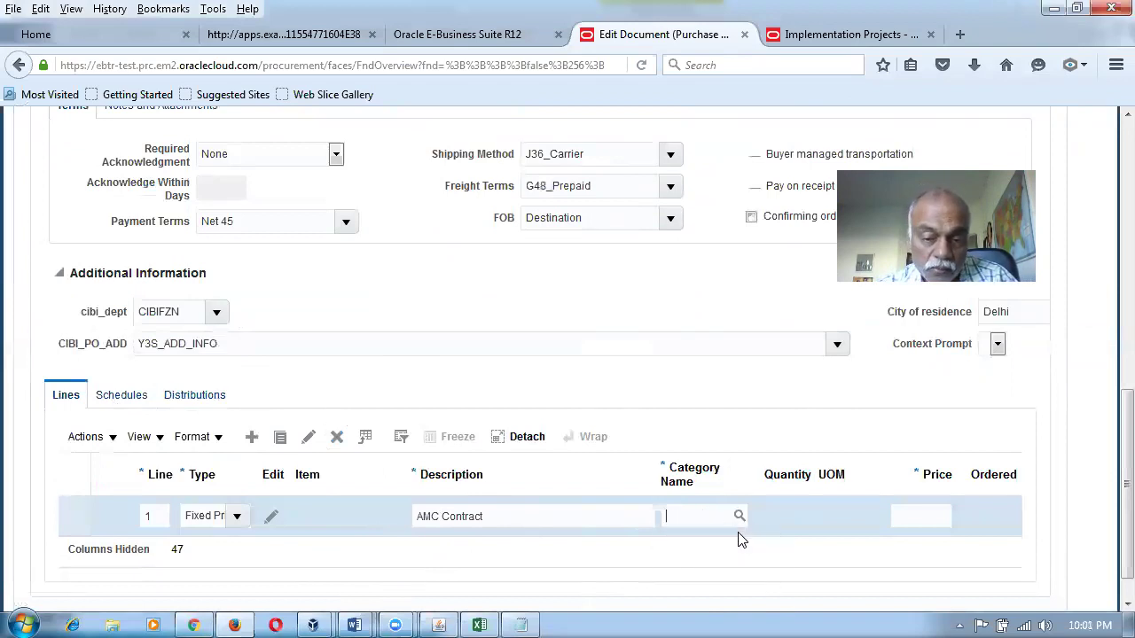
left_click(739, 518)
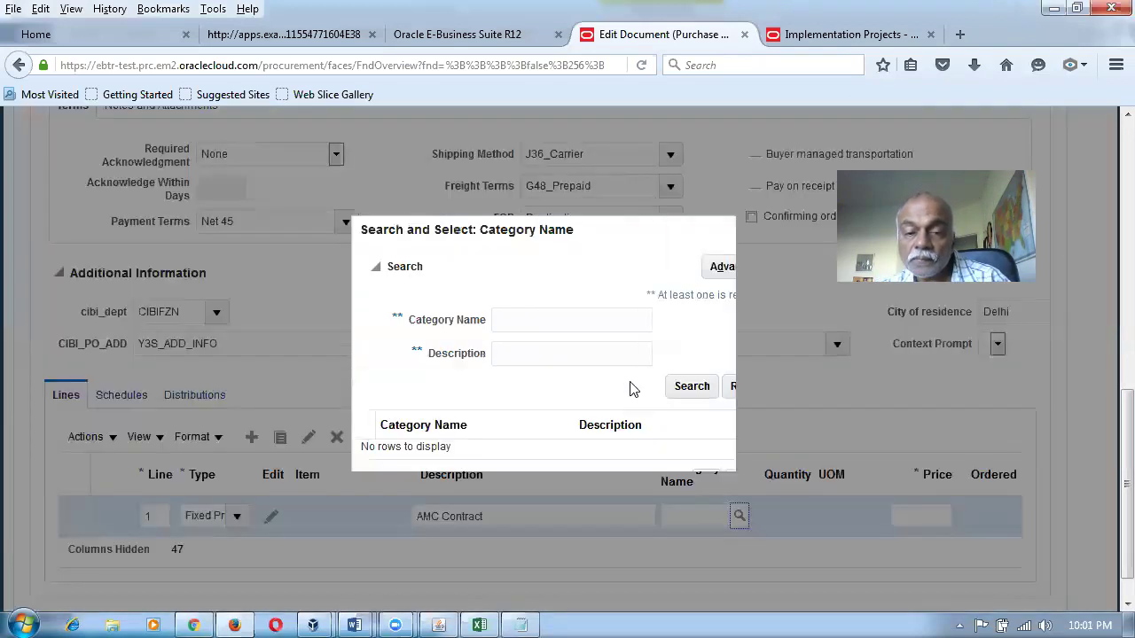
left_click(691, 387)
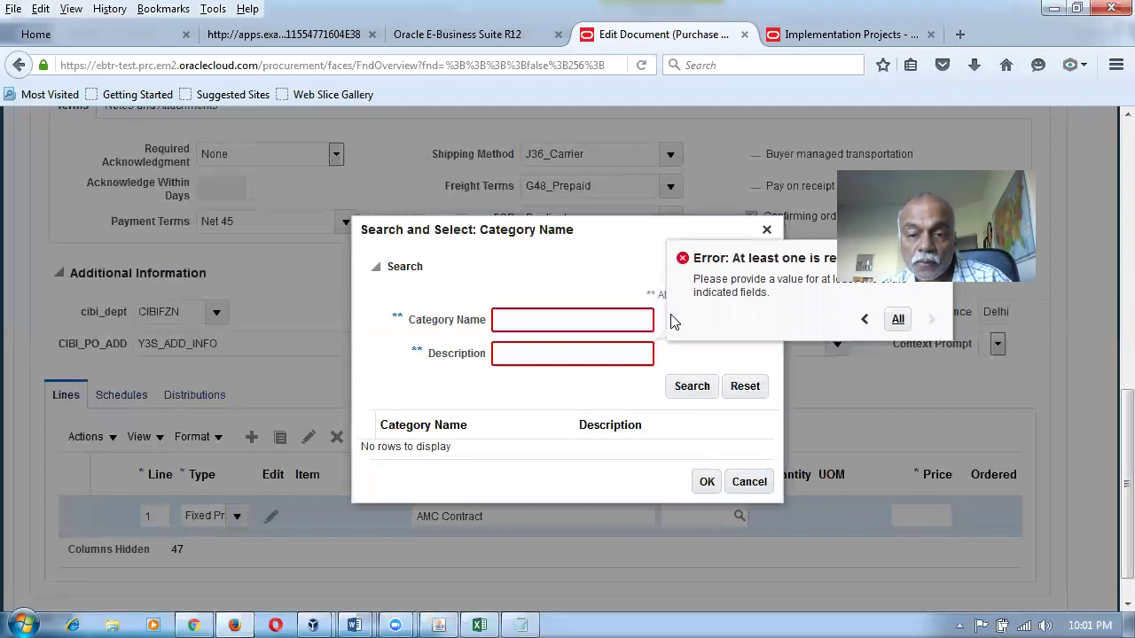
left_click(722, 268)
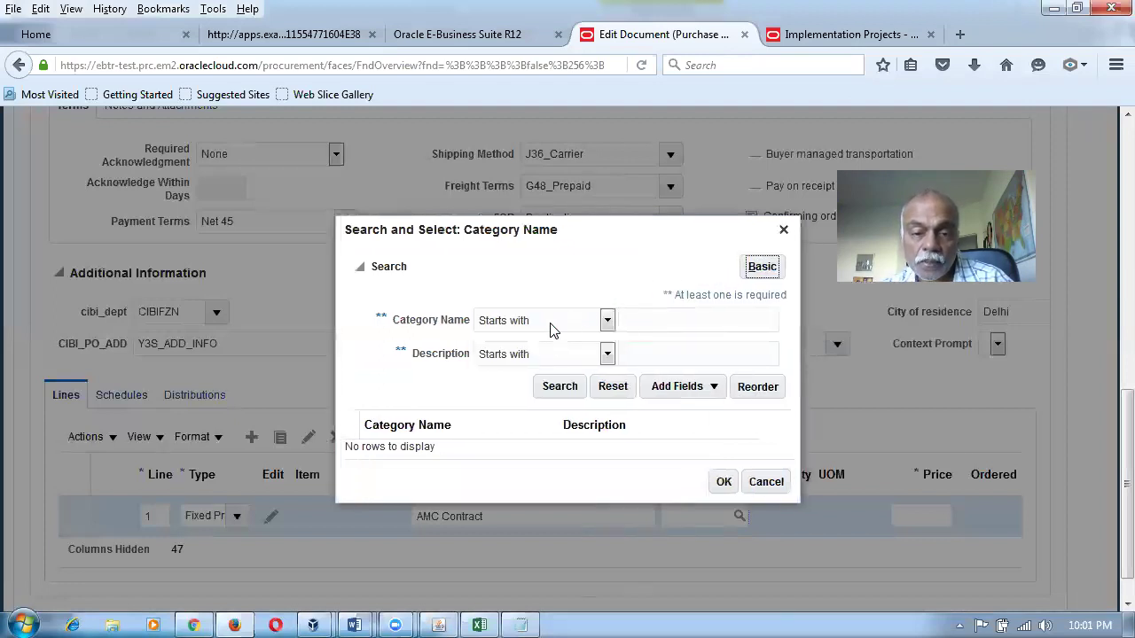
left_click(550, 326)
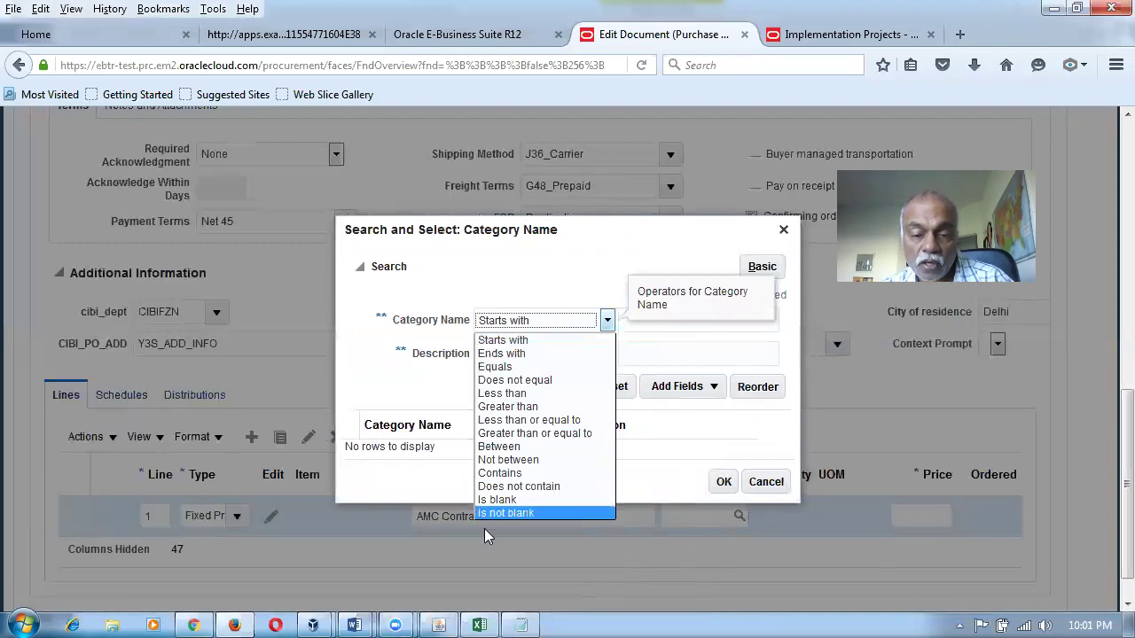
left_click(493, 514)
left_click(521, 358)
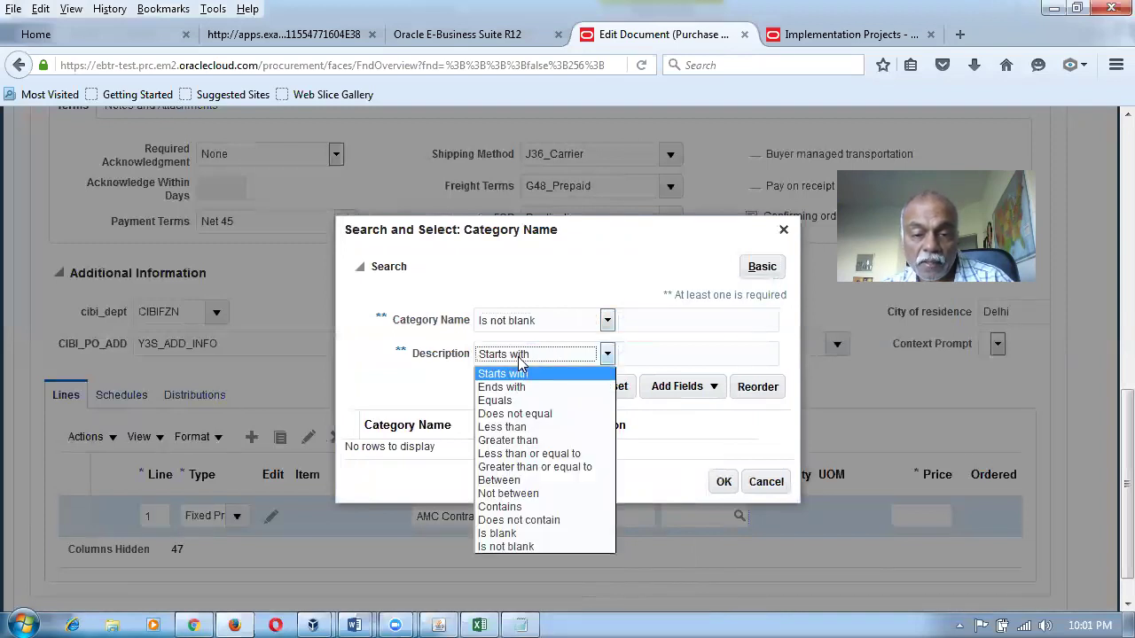
left_click(523, 546)
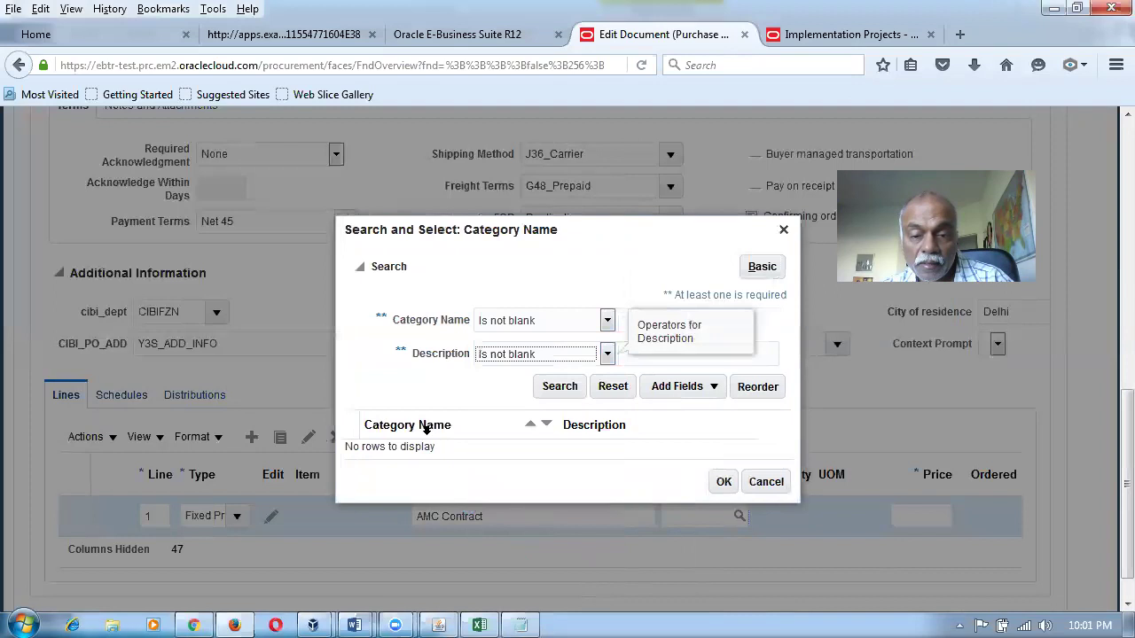
left_click(547, 391)
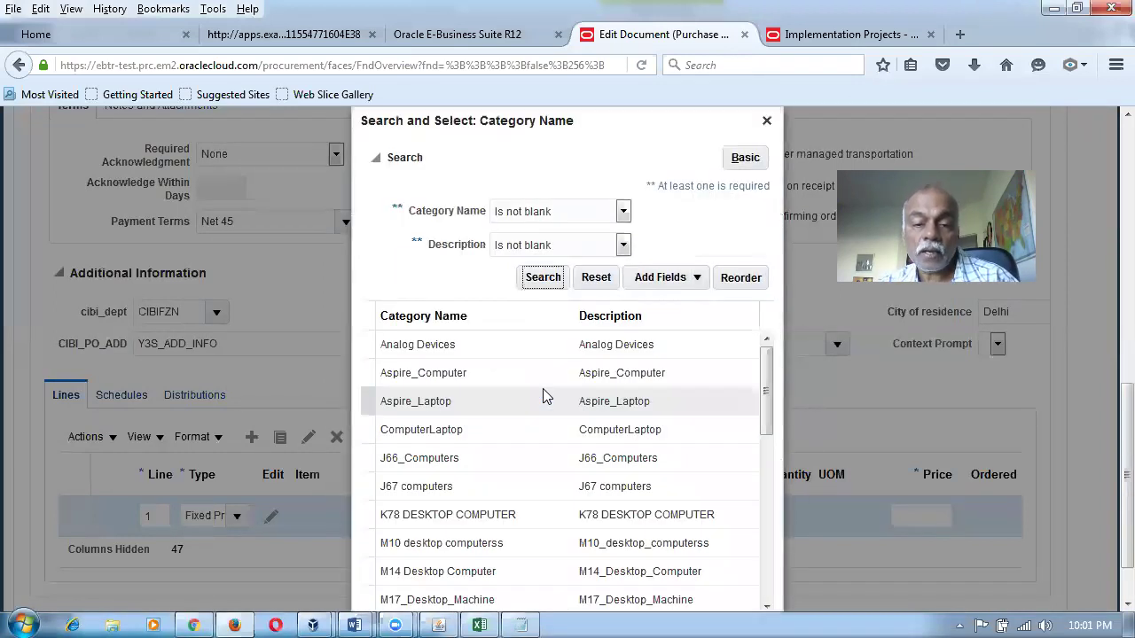
left_click(508, 426)
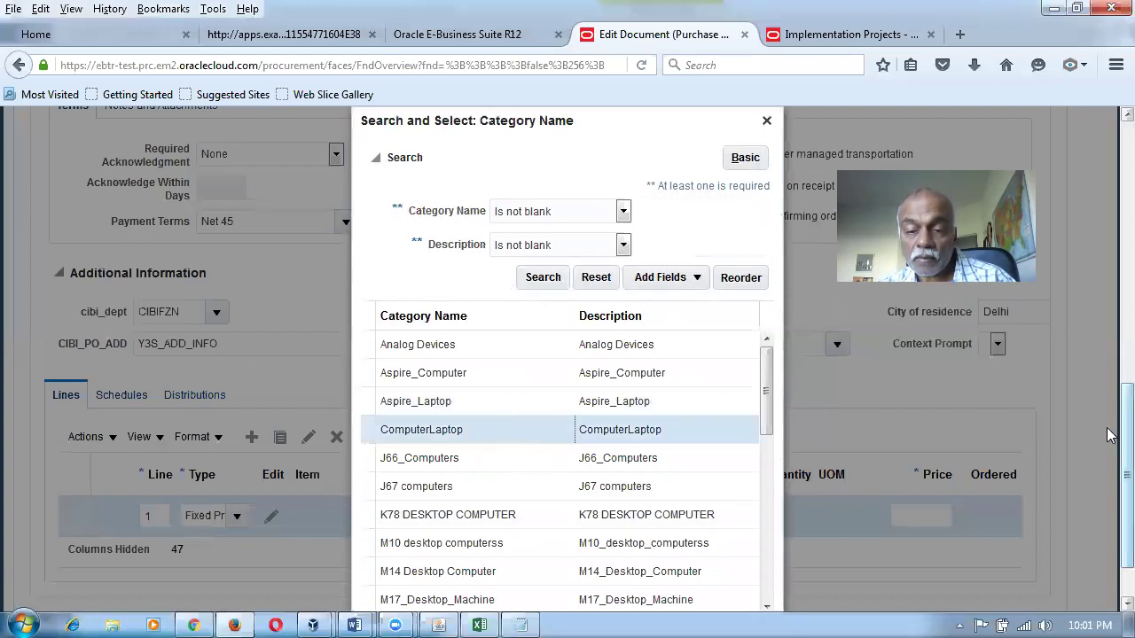
scroll(1106, 435, "down", 1)
left_click(706, 592)
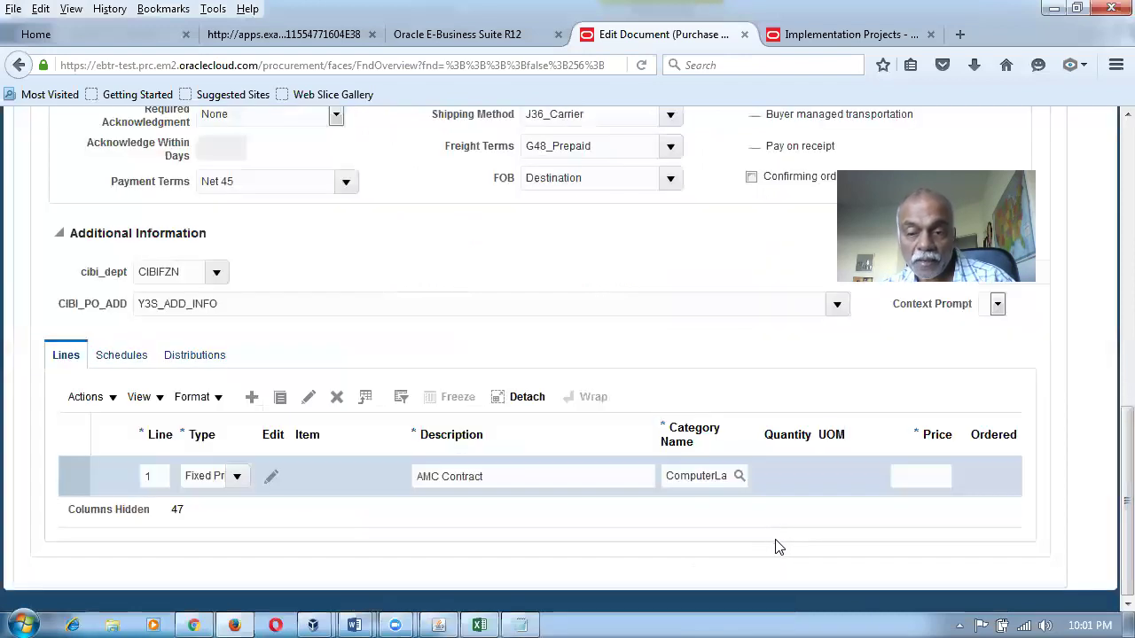
Price line 1 at 12.00 and set its requested delivery date to 27-02-2018.
left_click(911, 480)
type("12")
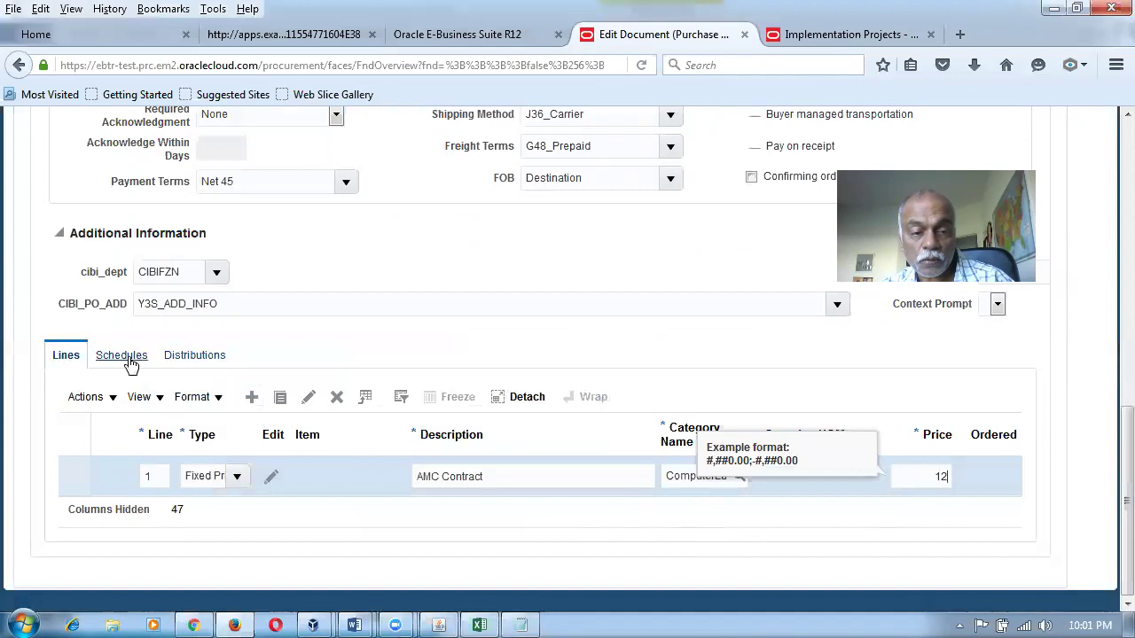
left_click(121, 355)
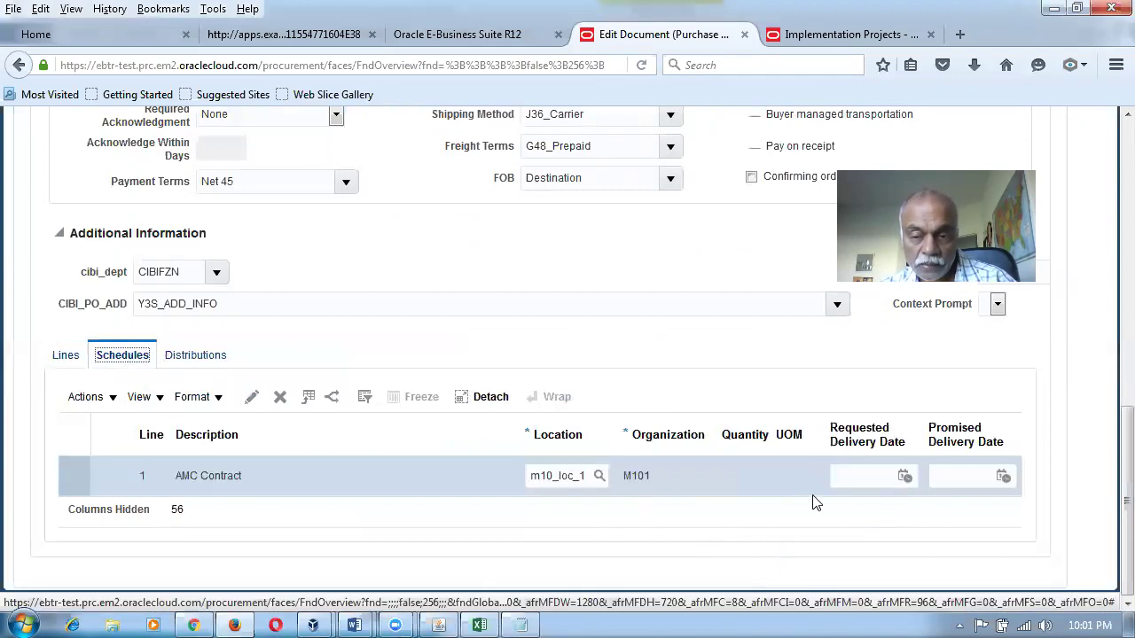
left_click(903, 477)
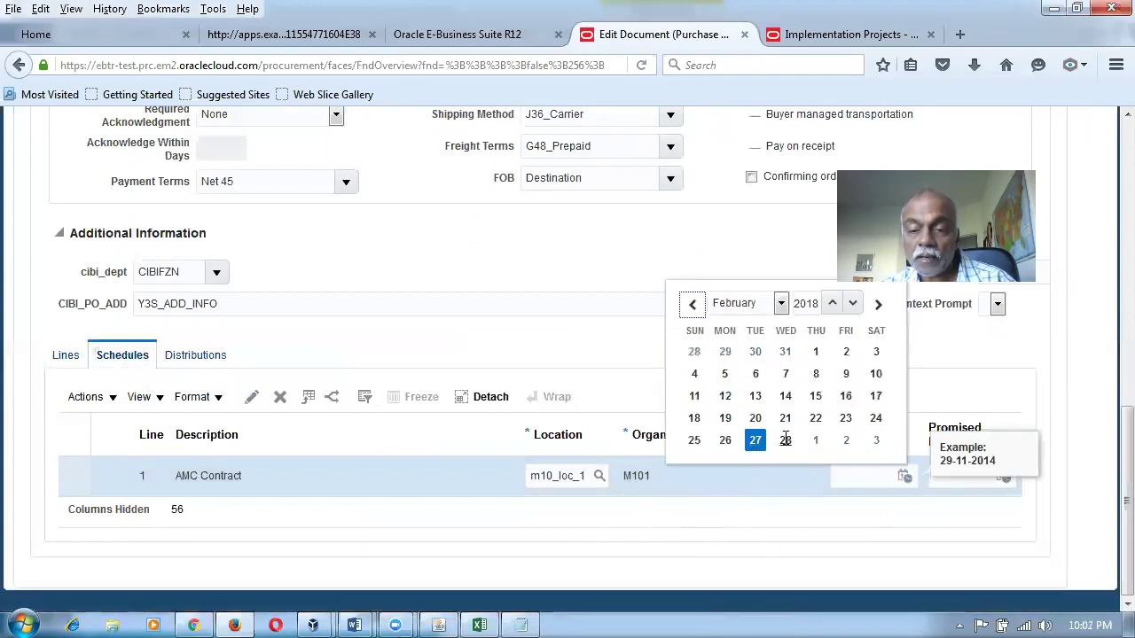
left_click(748, 448)
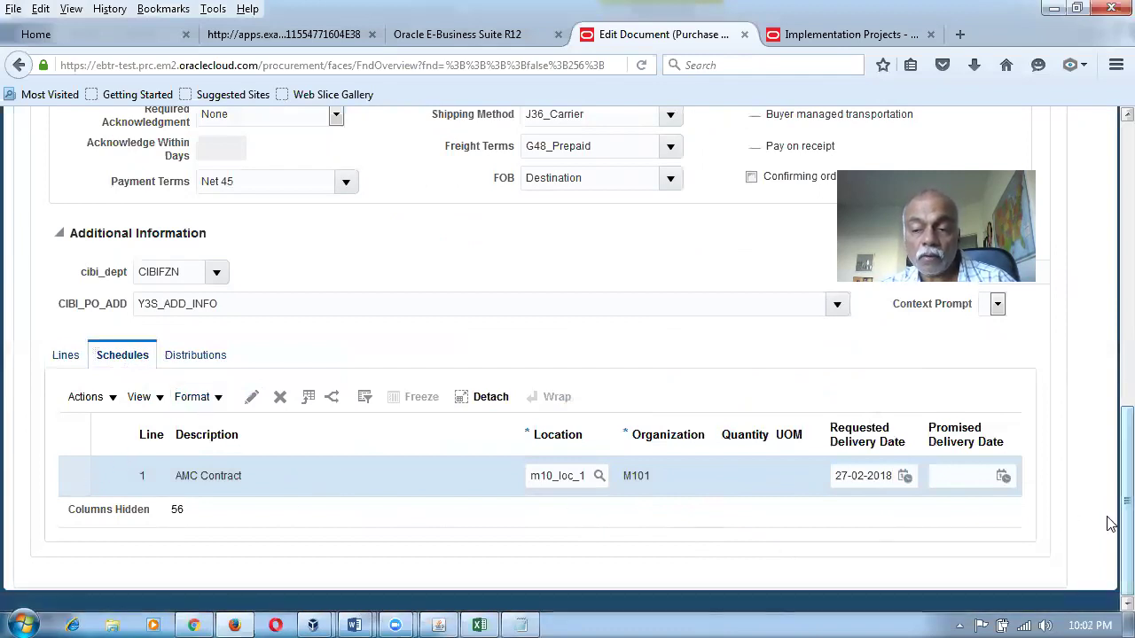
scroll(1108, 523, "up", 10)
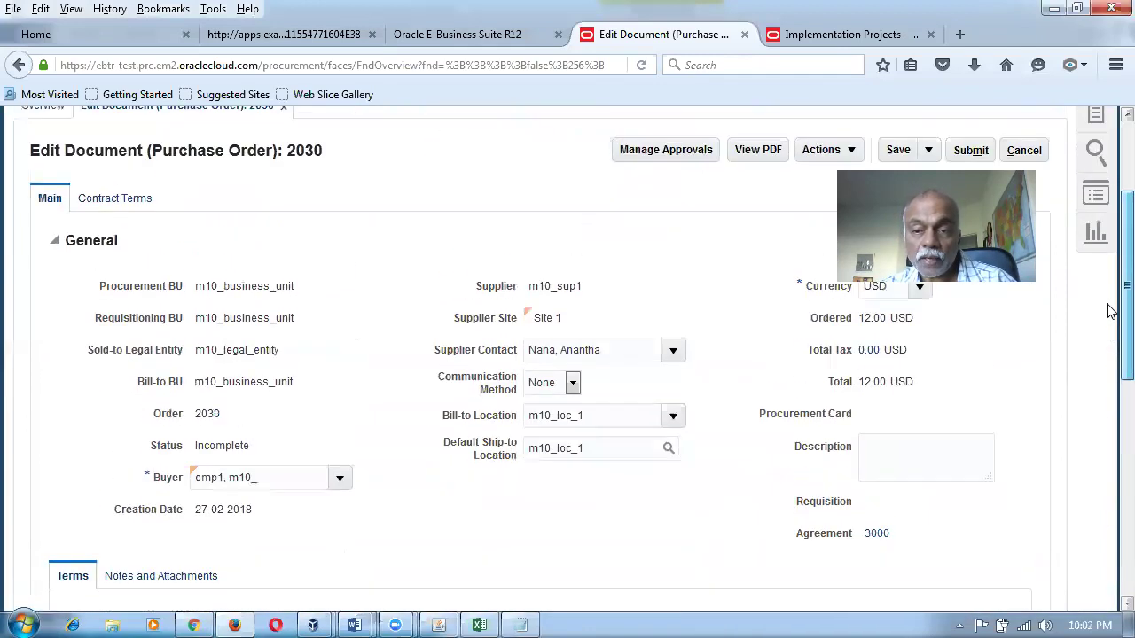
Save order 2030 and review the errors about undetermined PO Charge and Variance accounts.
scroll(1108, 310, "down", 1)
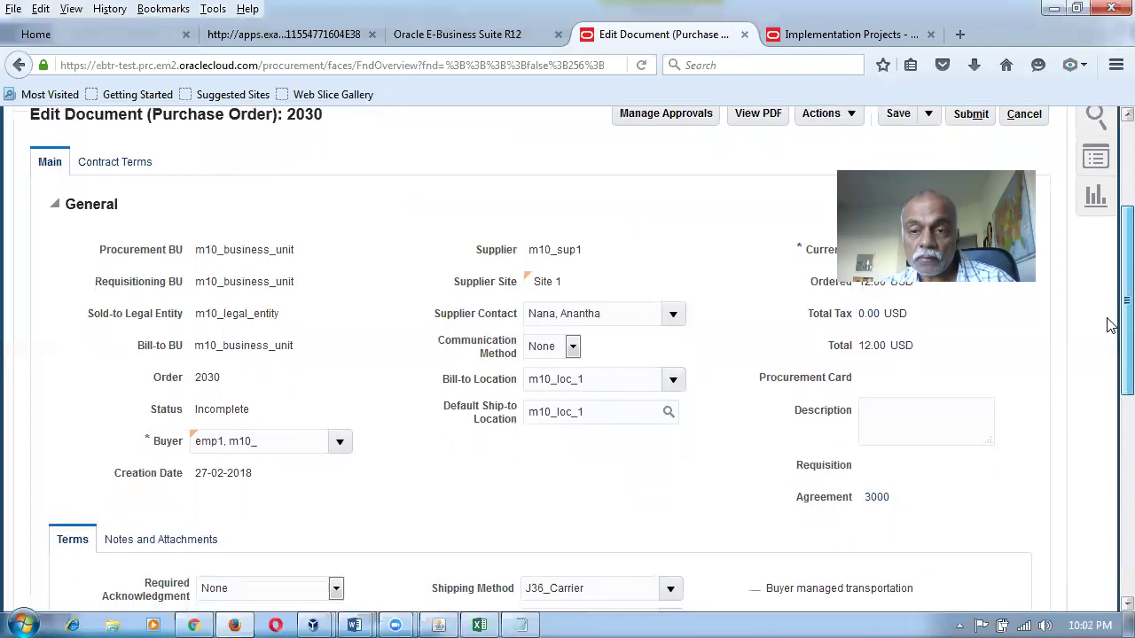
left_click(899, 113)
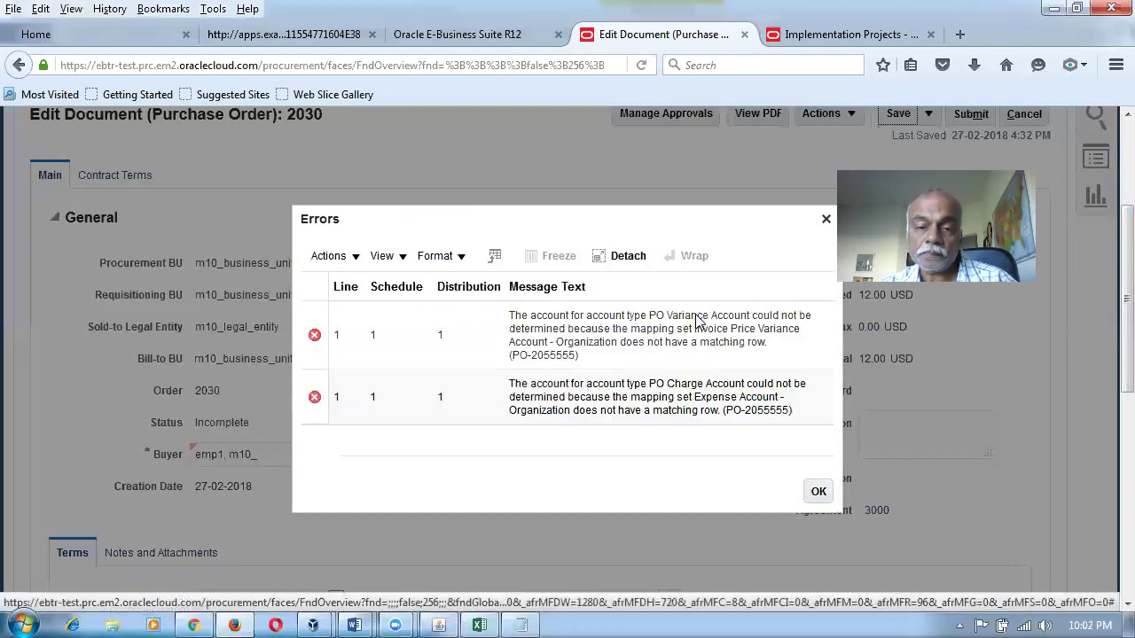
left_click_drag(599, 317, 759, 385)
left_click(661, 416)
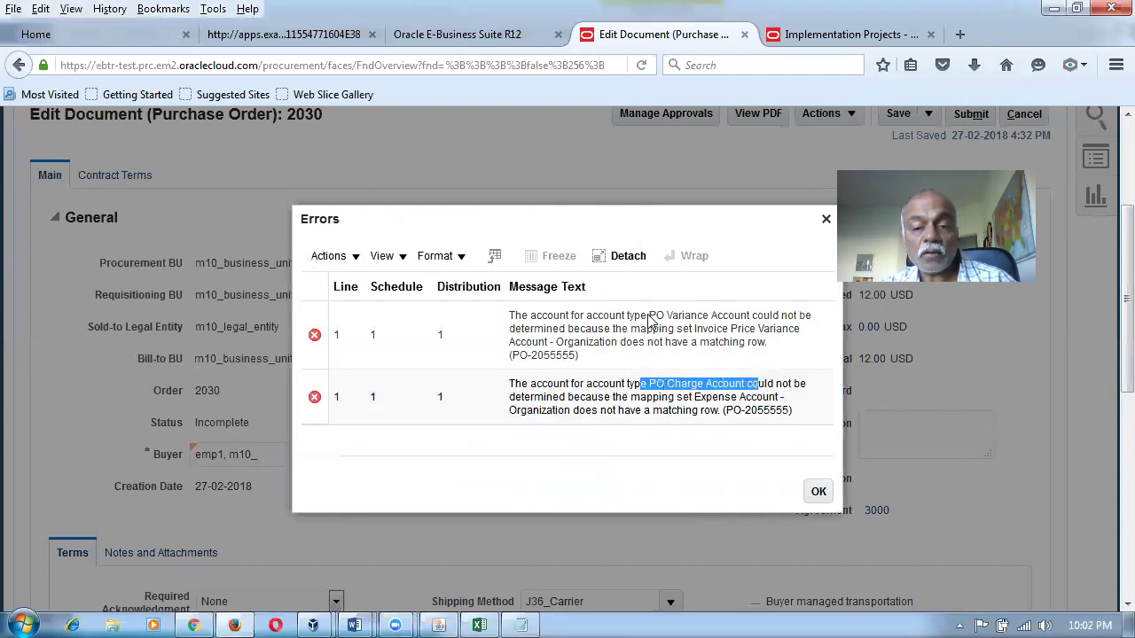
left_click_drag(649, 316, 725, 330)
left_click(819, 494)
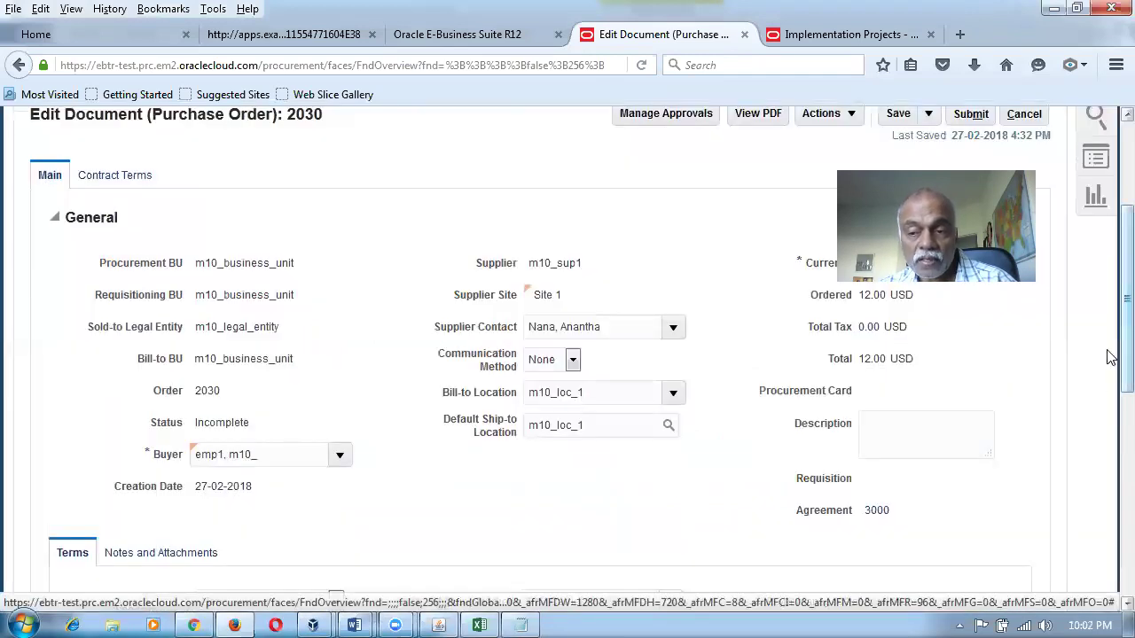
Enter PO Charge Account 10-100-1002 on distribution 1.
scroll(1110, 463, "down", 3)
scroll(1110, 463, "down", 4)
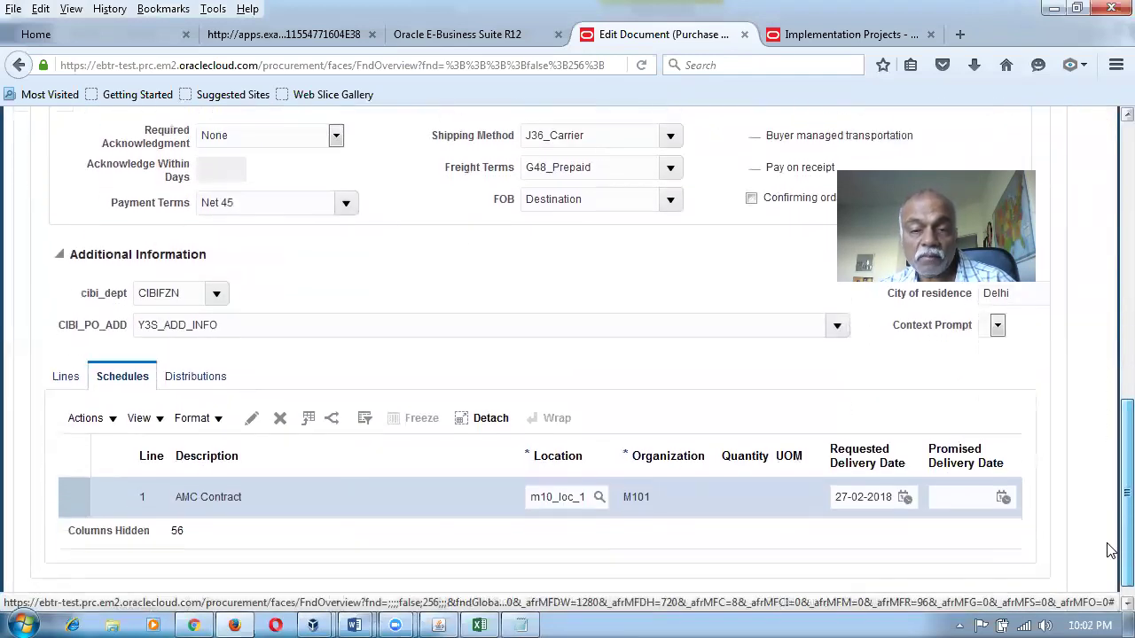
scroll(1110, 549, "up", 6)
scroll(1108, 337, "down", 4)
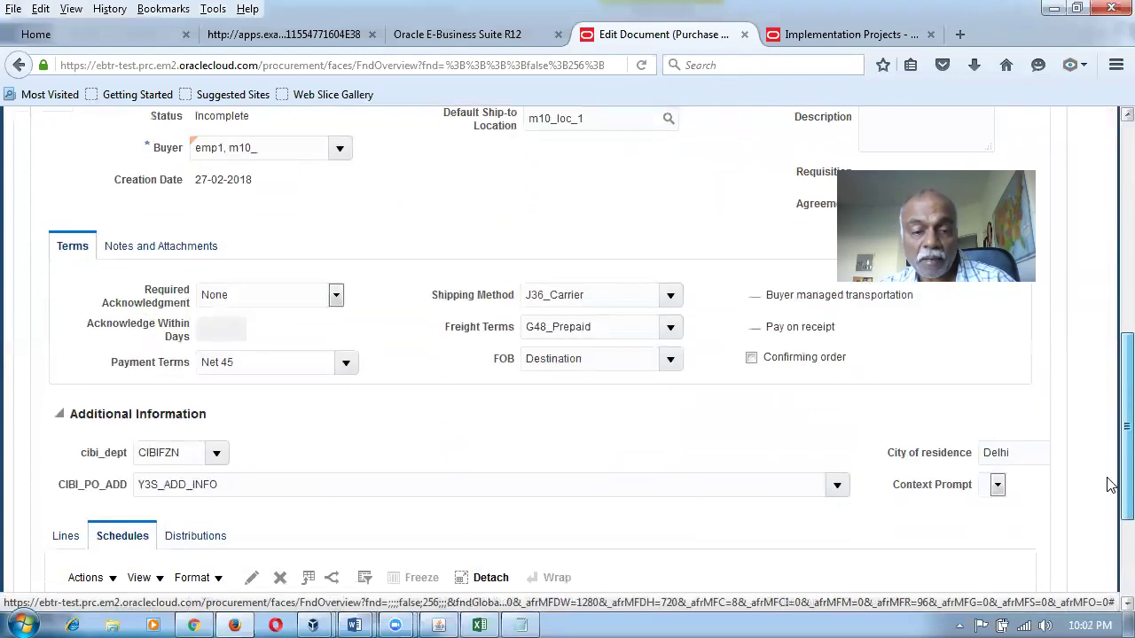
scroll(1110, 485, "down", 2)
left_click(195, 424)
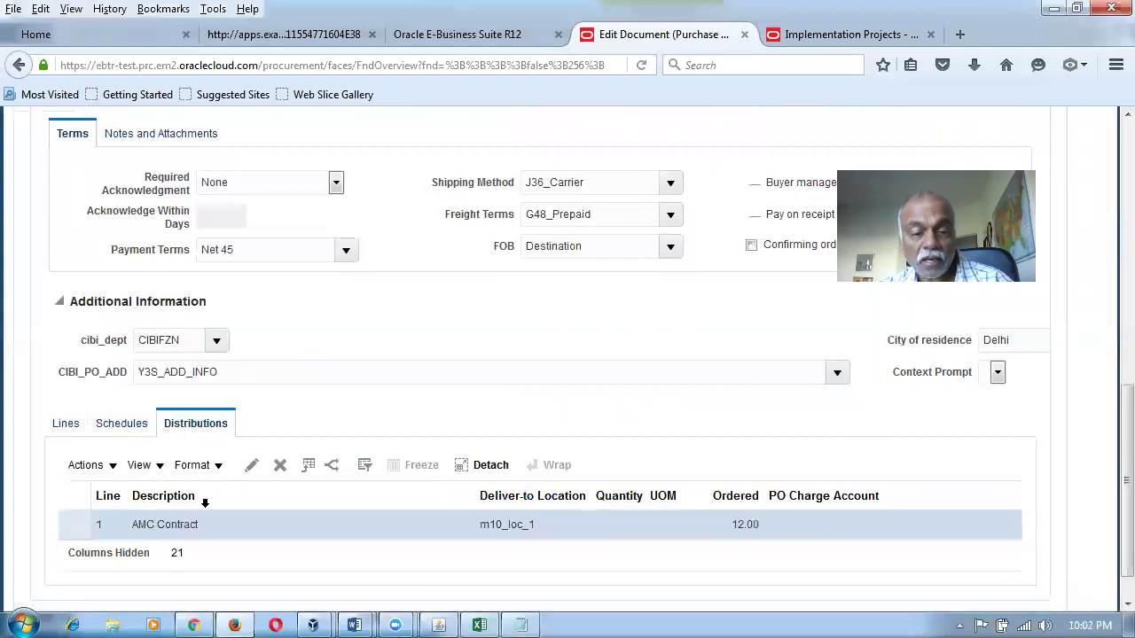
left_click(253, 471)
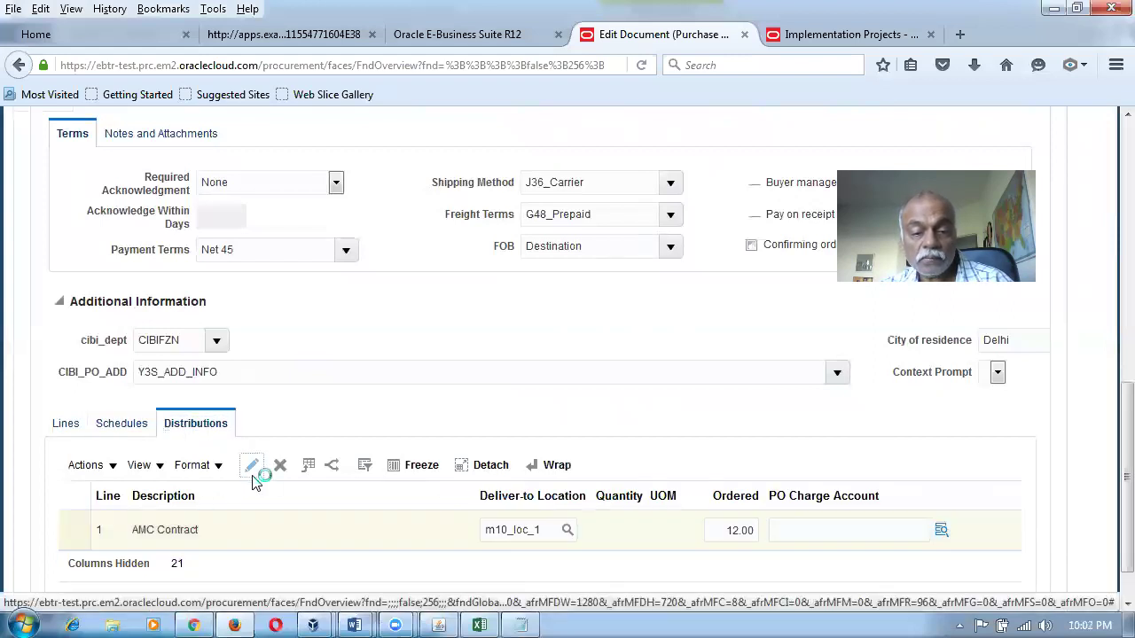
scroll(473, 499, "down", 1)
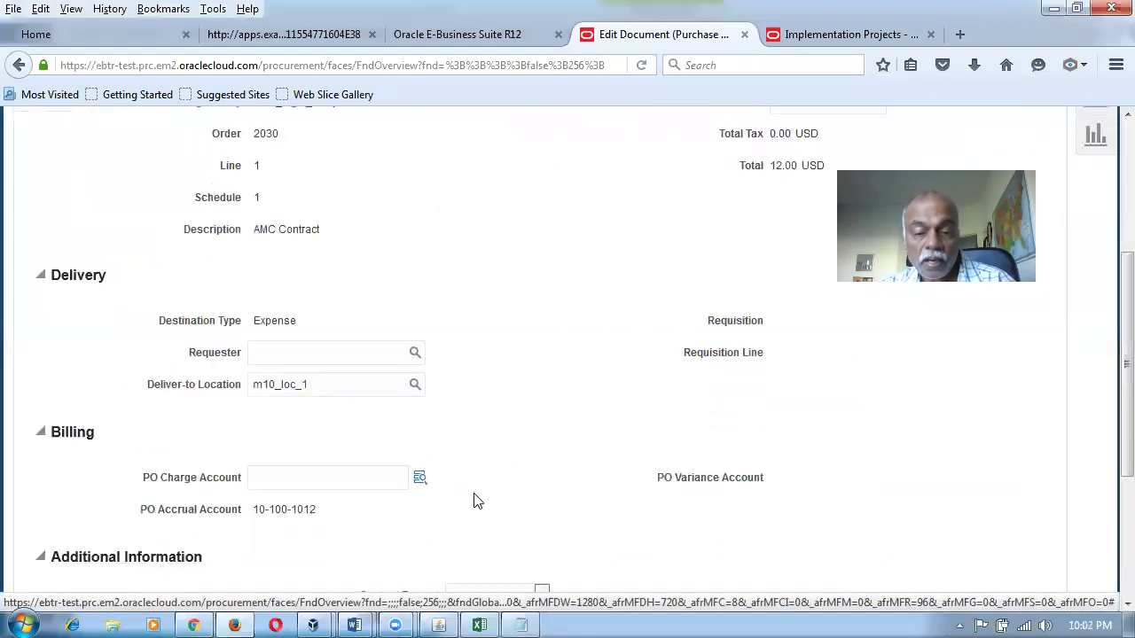
scroll(474, 501, "down", 2)
left_click(296, 341)
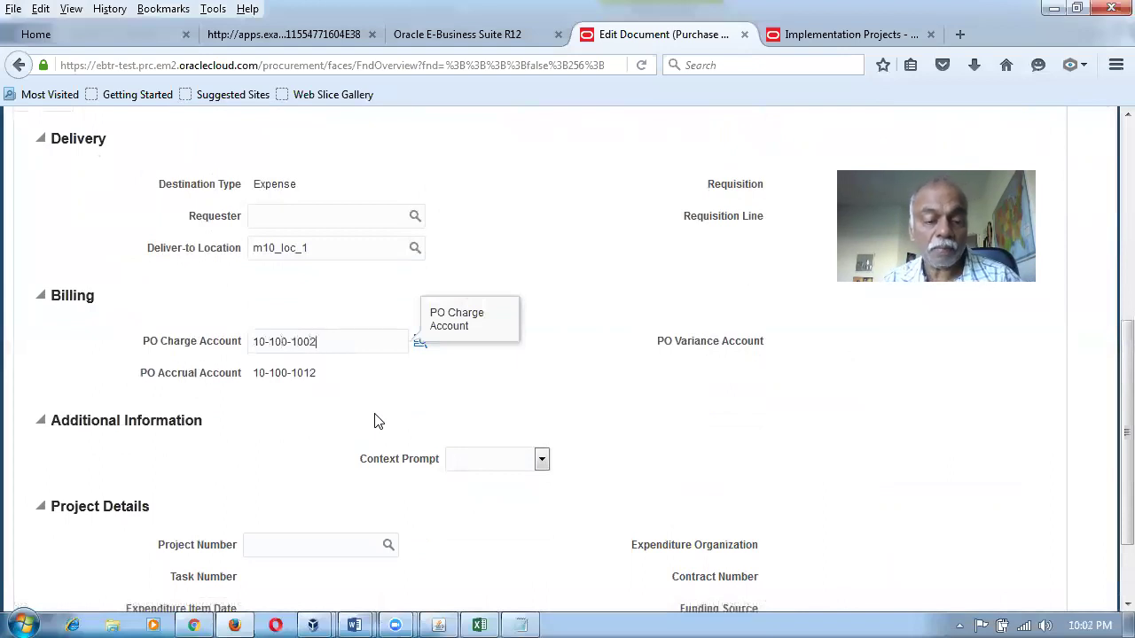
key("Tab")
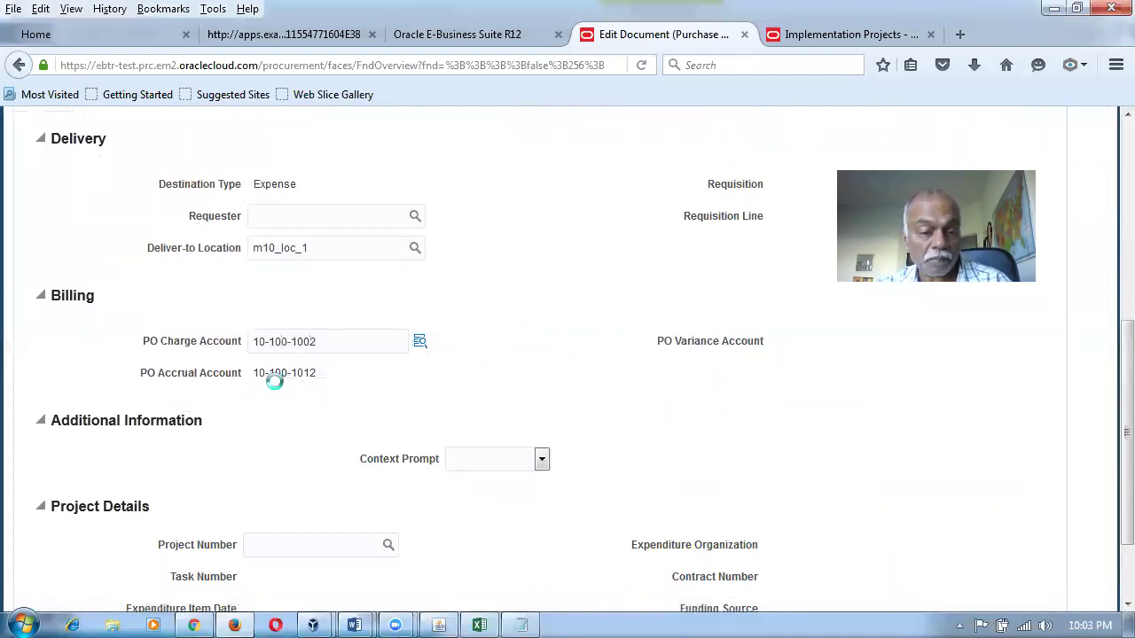
mouse_move(333, 381)
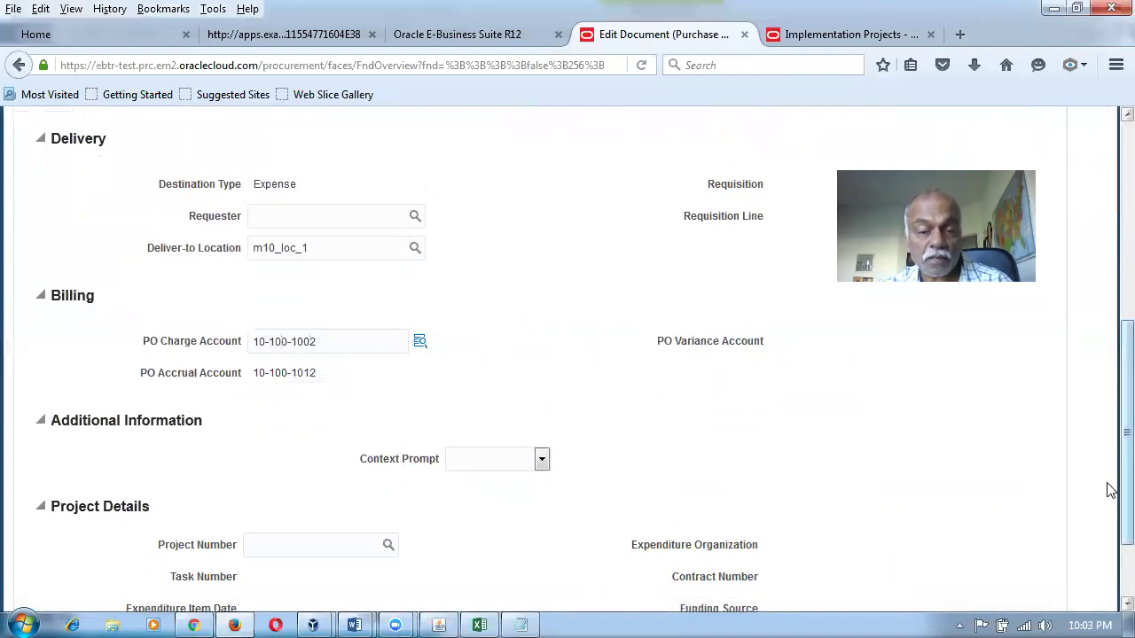
Reopen distribution 1 and check both charge and variance accounts read 10-100-1002.
scroll(1110, 490, "up", 4)
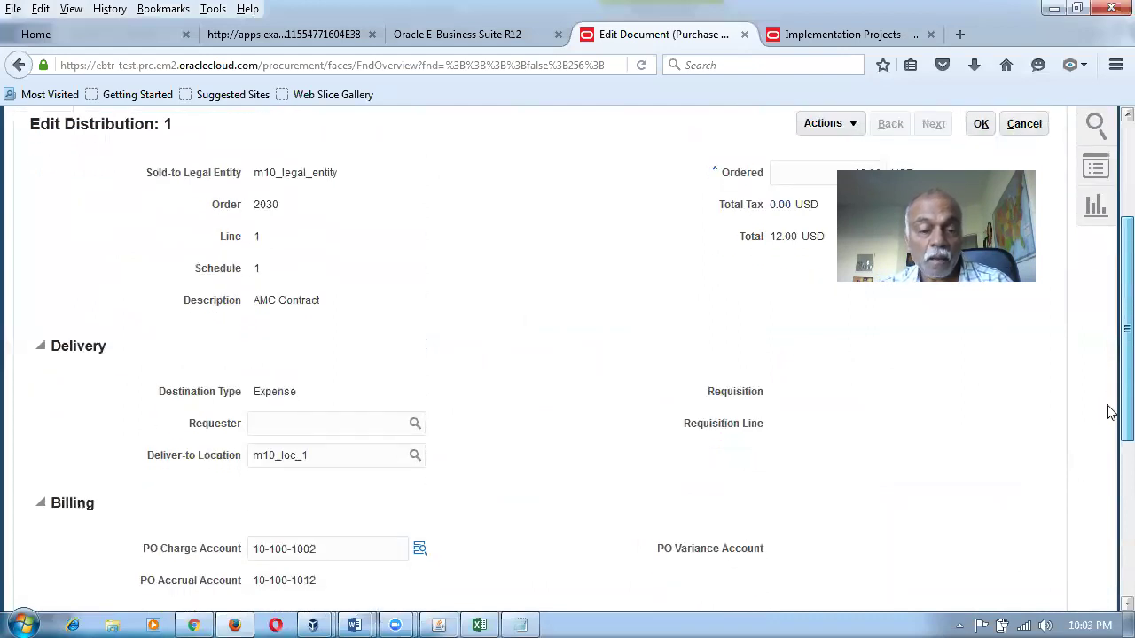
scroll(1110, 413, "down", 2)
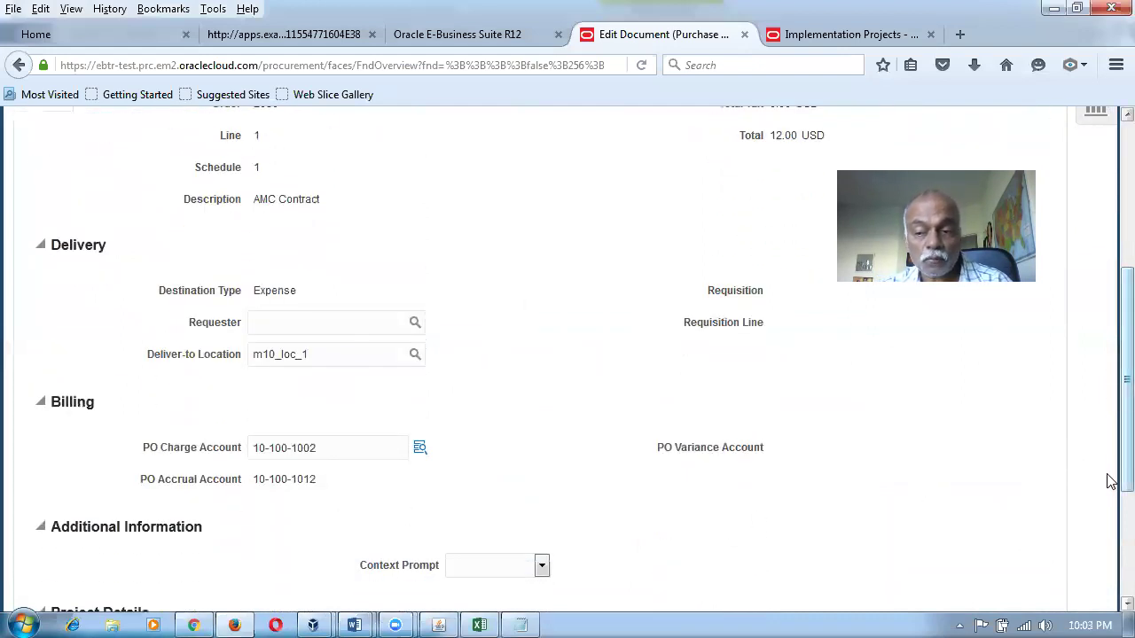
scroll(1110, 481, "up", 5)
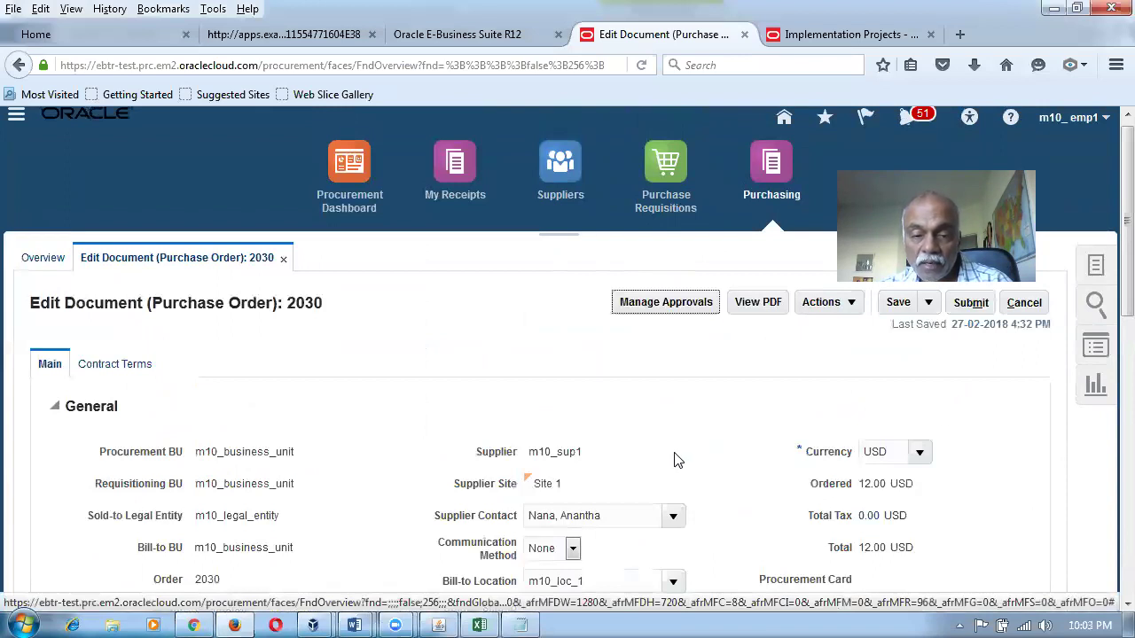
scroll(654, 470, "down", 5)
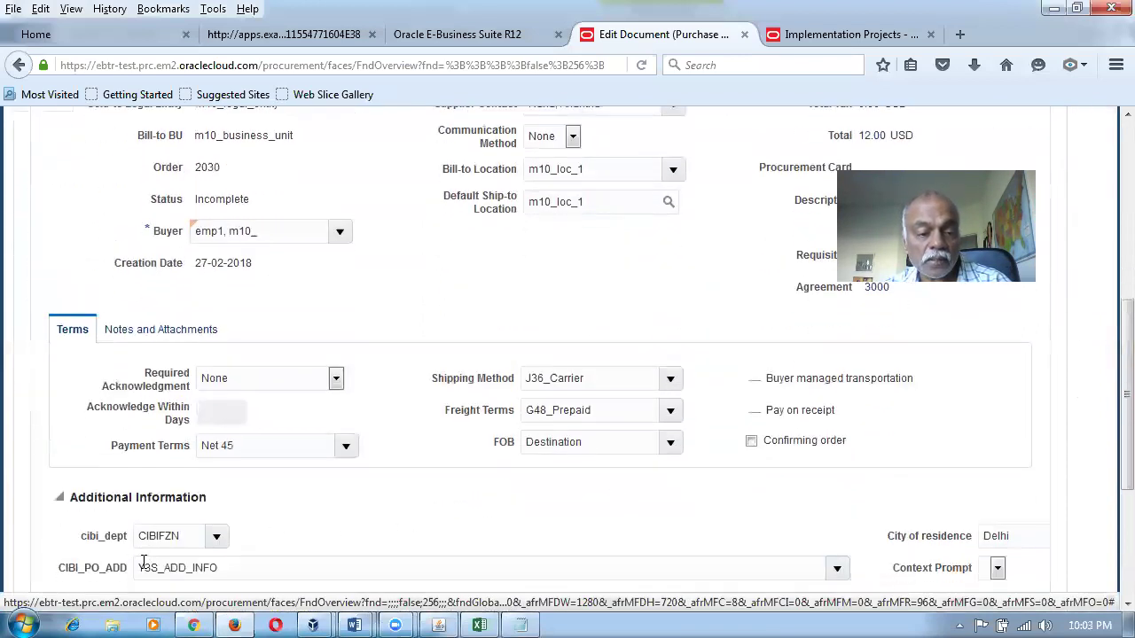
scroll(142, 567, "down", 2)
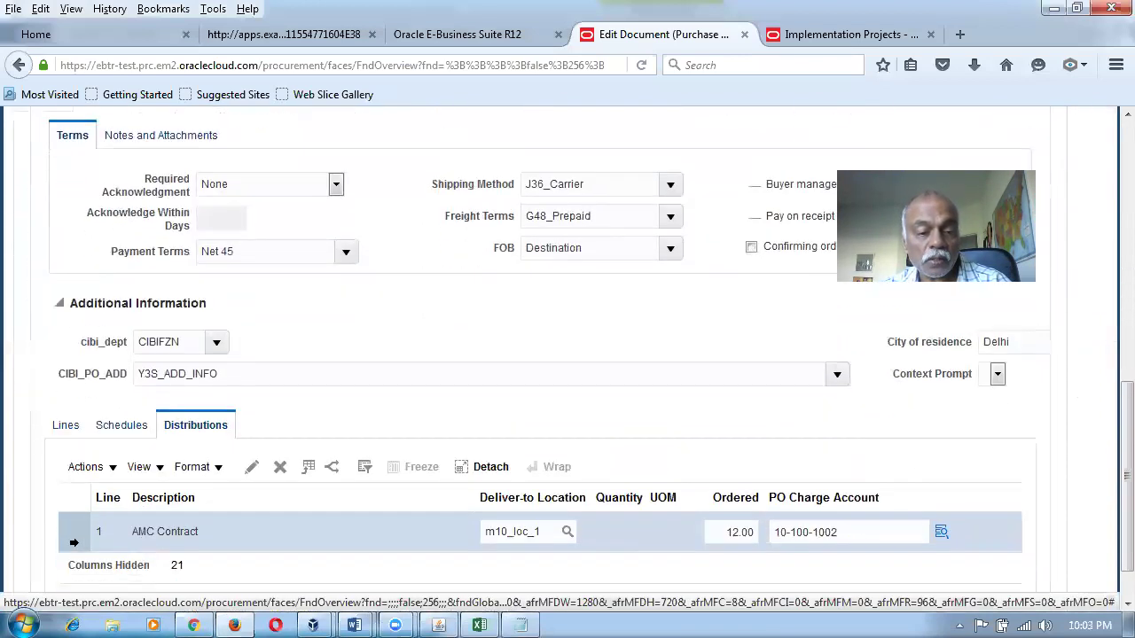
left_click(251, 467)
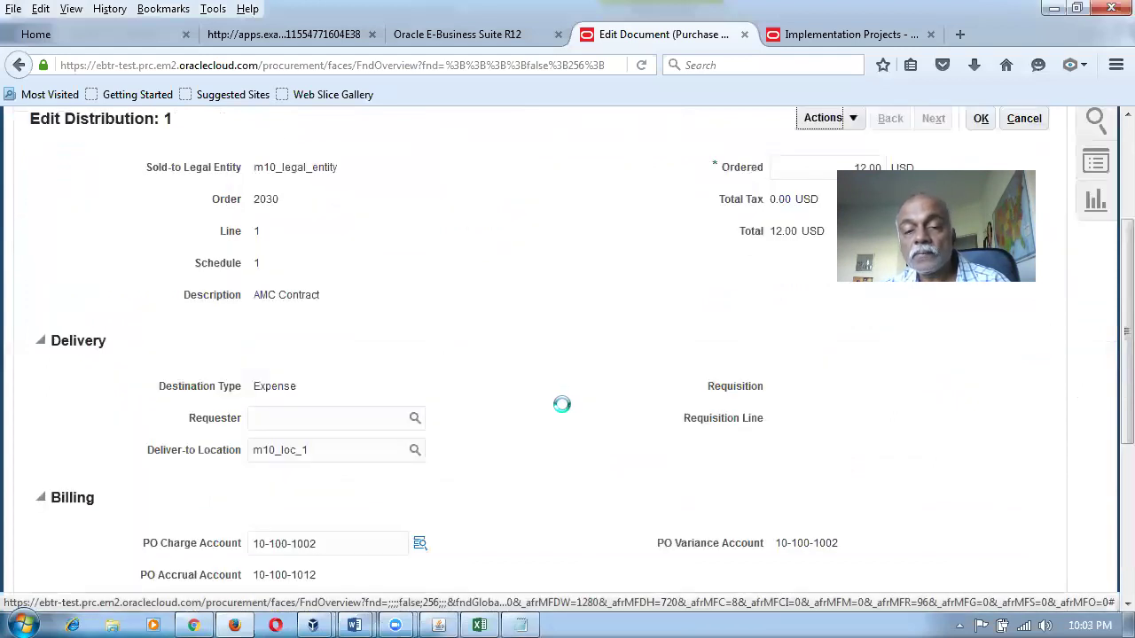
scroll(563, 410, "down", 2)
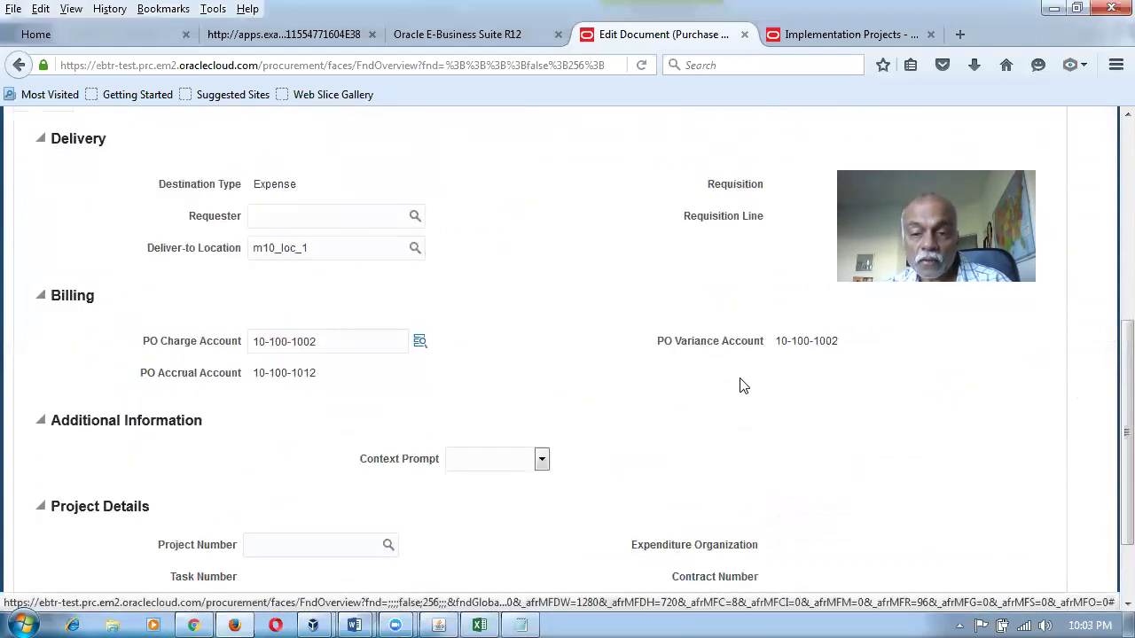
left_click_drag(776, 344, 834, 350)
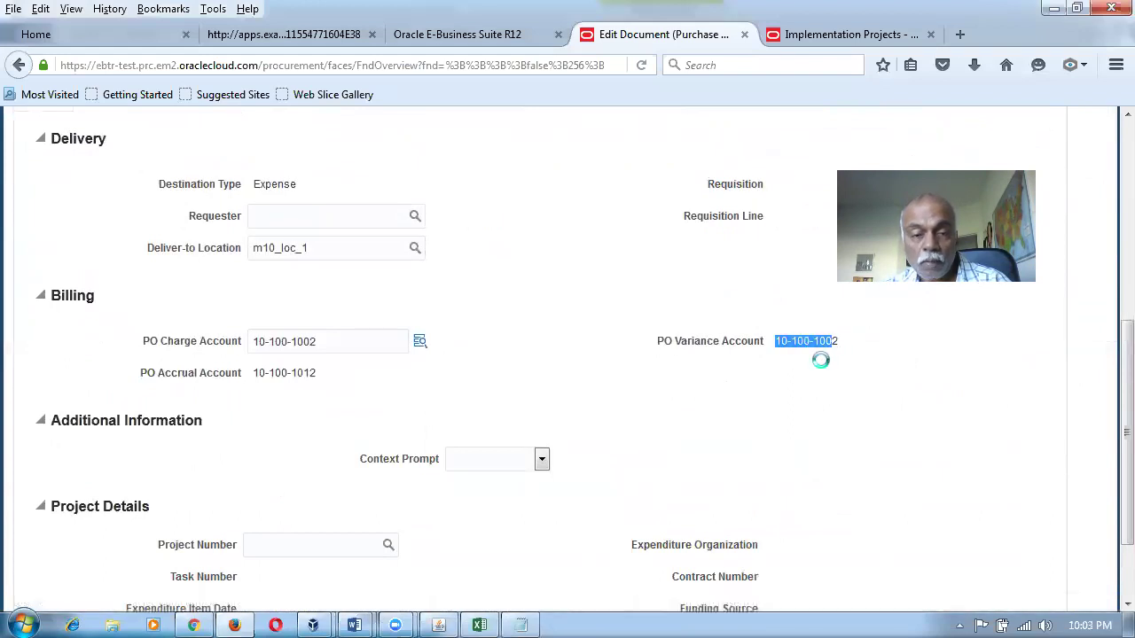
left_click(323, 340)
left_click_drag(322, 341, 201, 354)
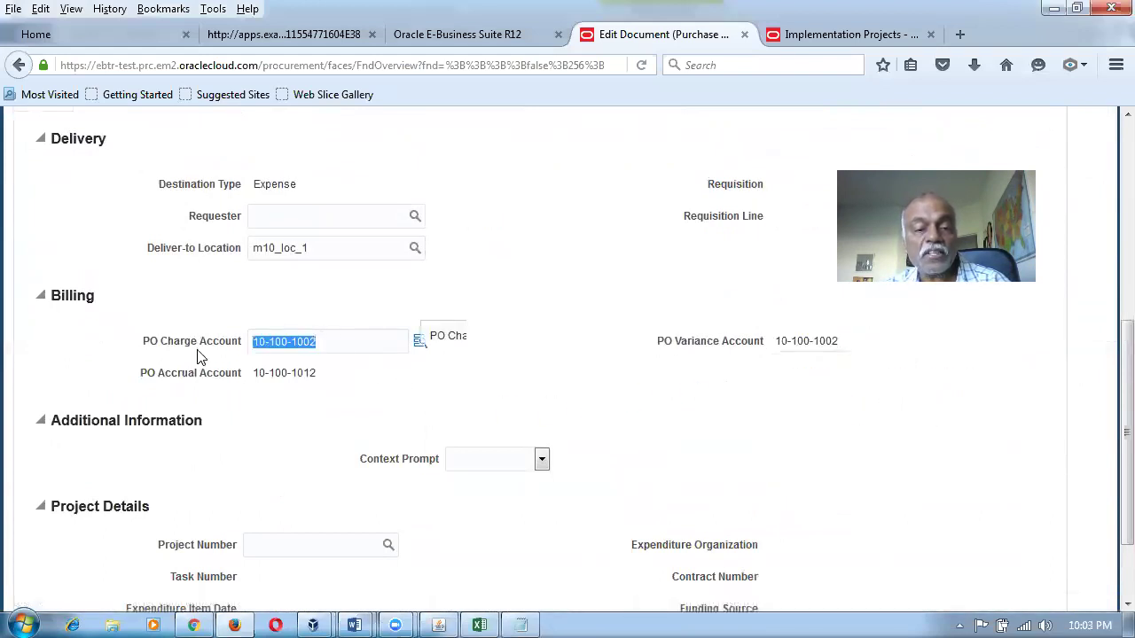
left_click(543, 422)
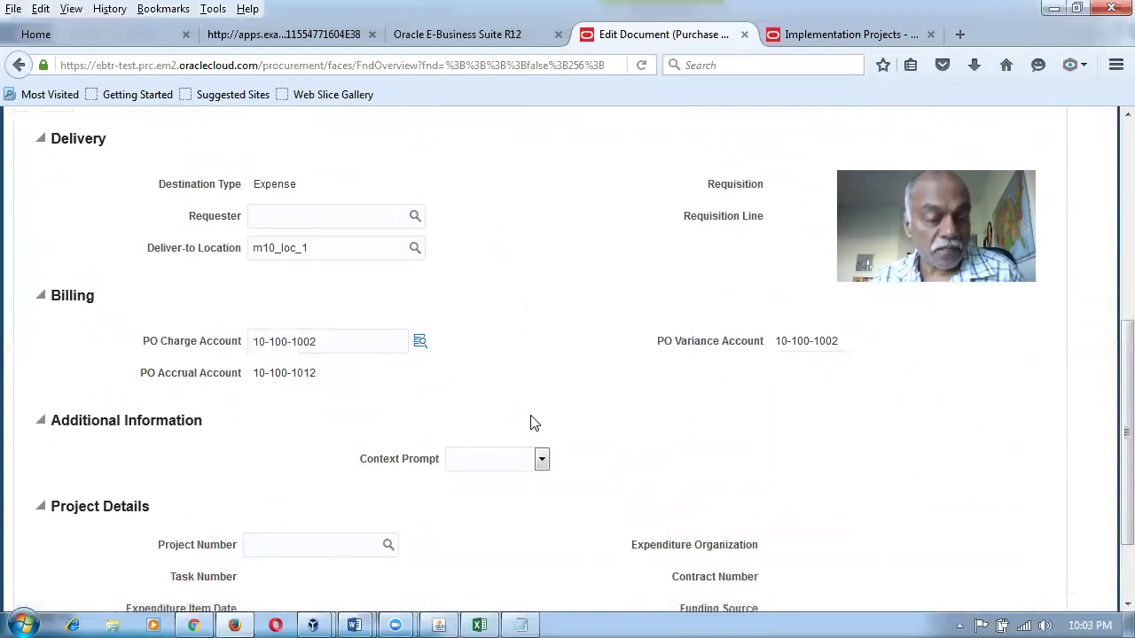
left_click_drag(339, 347, 238, 351)
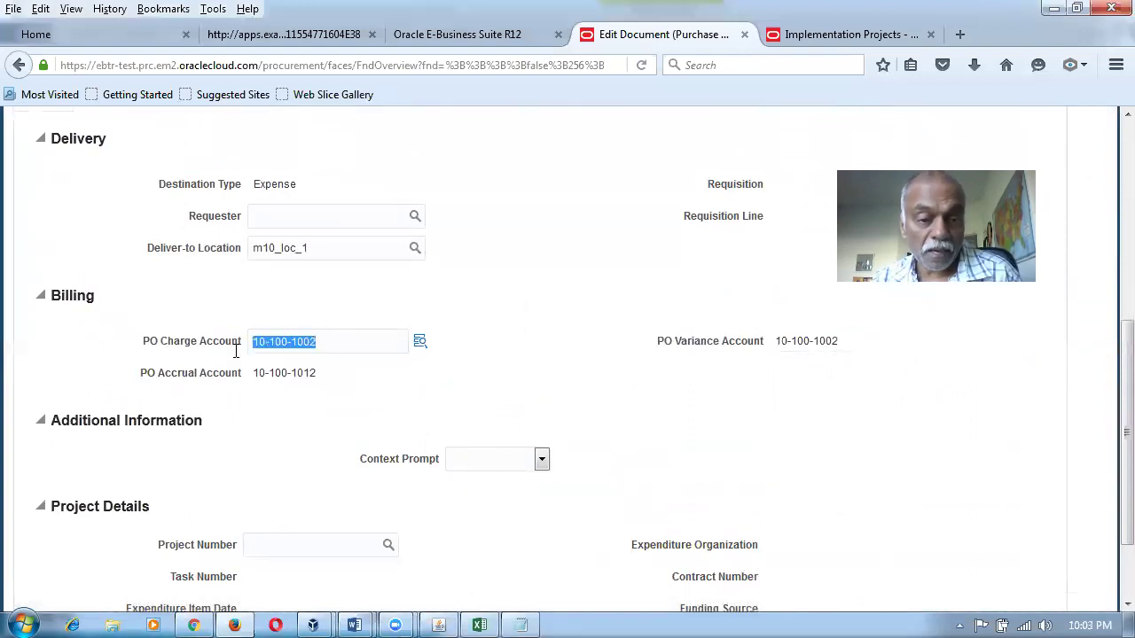
left_click(367, 425)
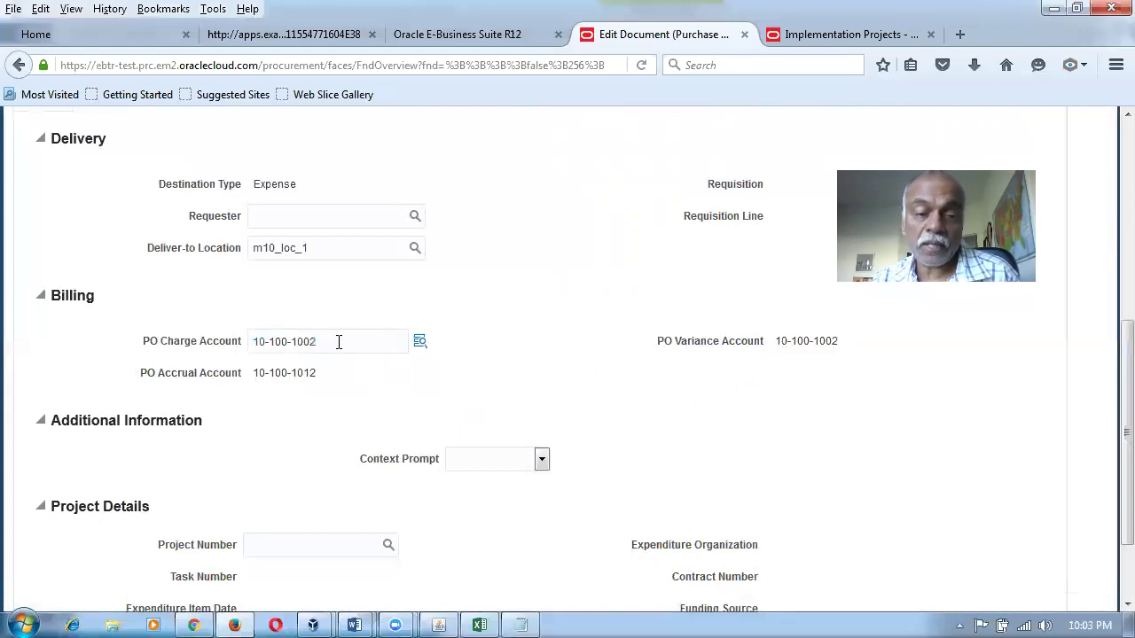
Inspect the variance and accrual account 10-100-1012 segments, then save the distribution.
left_click(823, 346)
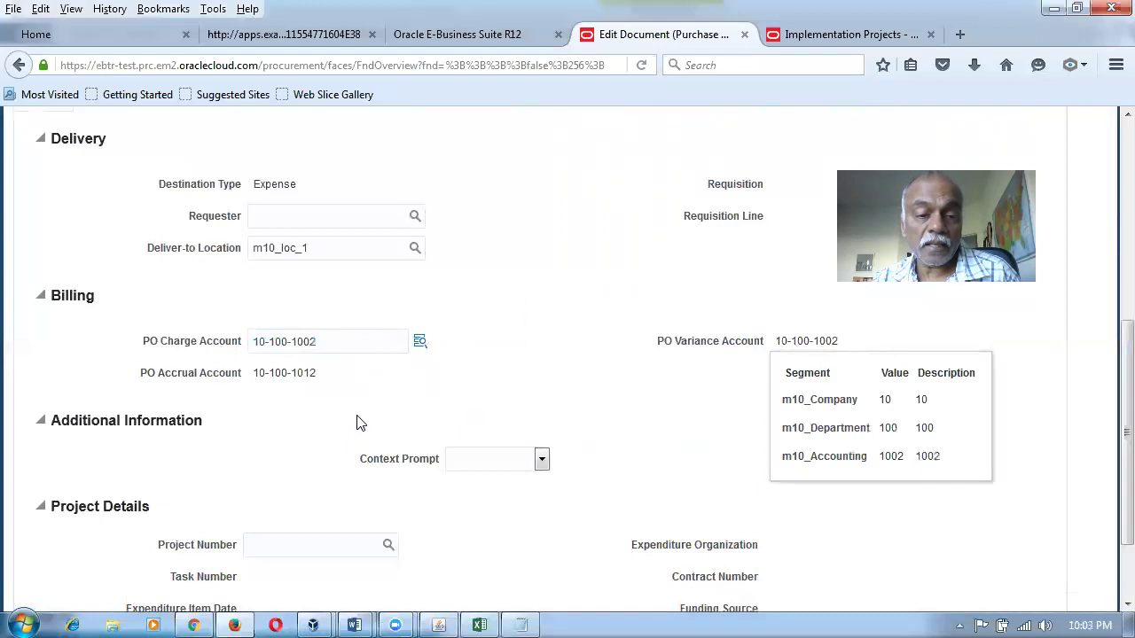
left_click(278, 374)
left_click(388, 374)
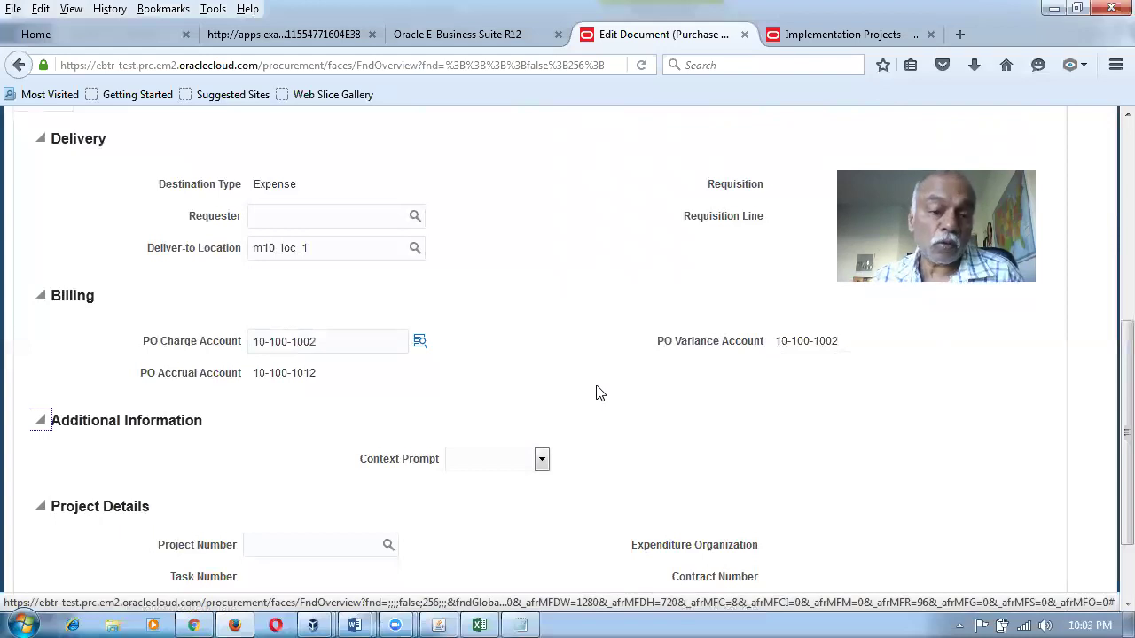
left_click(279, 377)
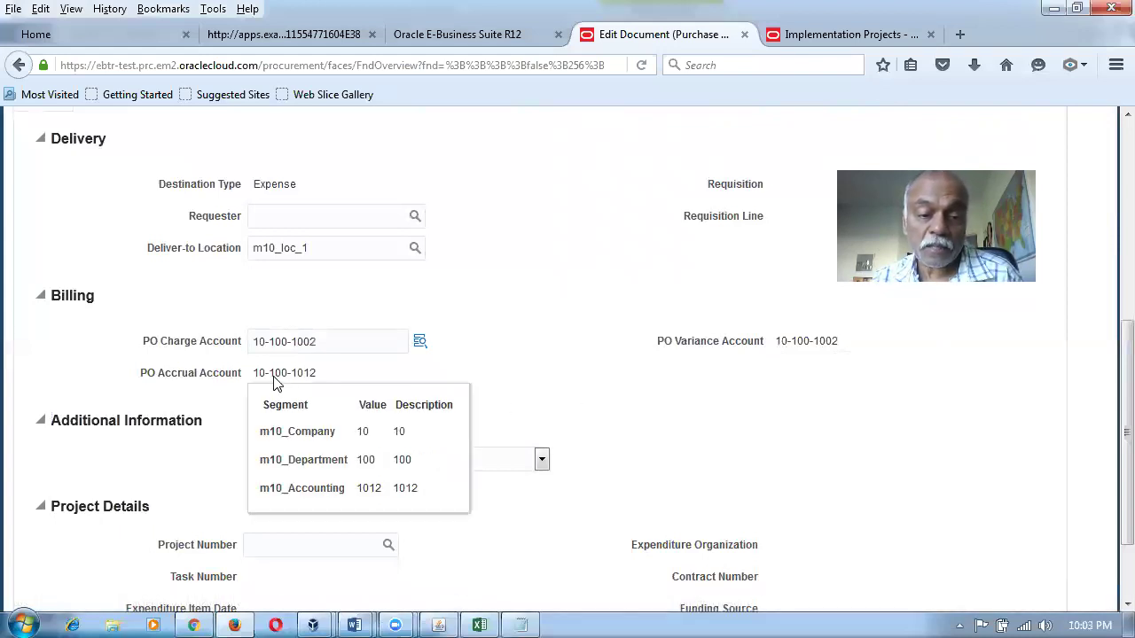
left_click(473, 384)
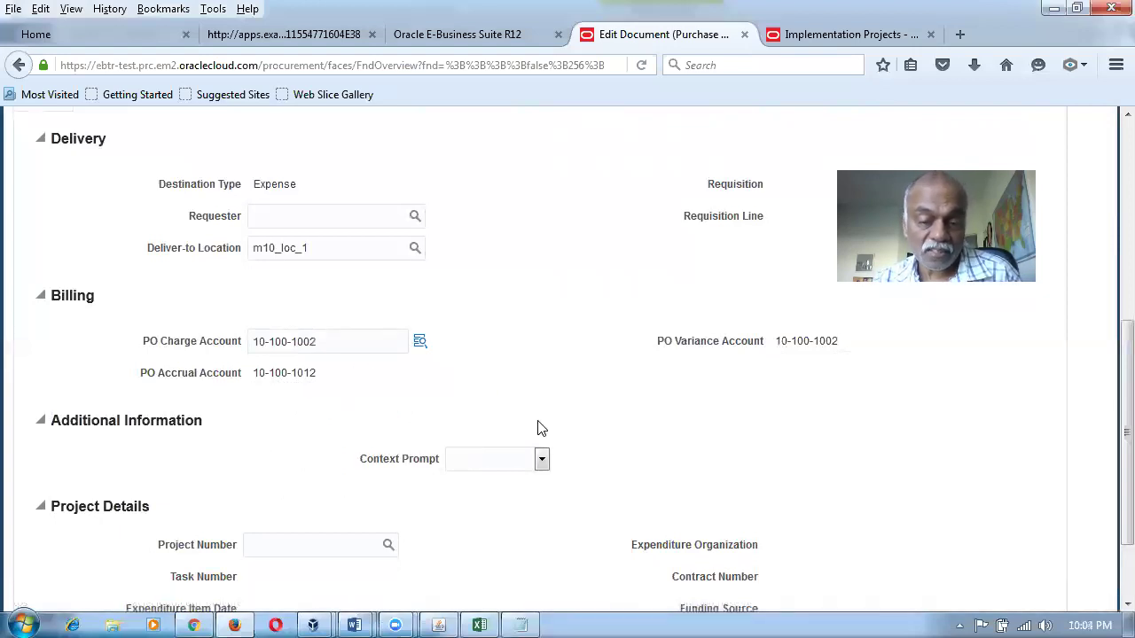
scroll(547, 436, "up", 4)
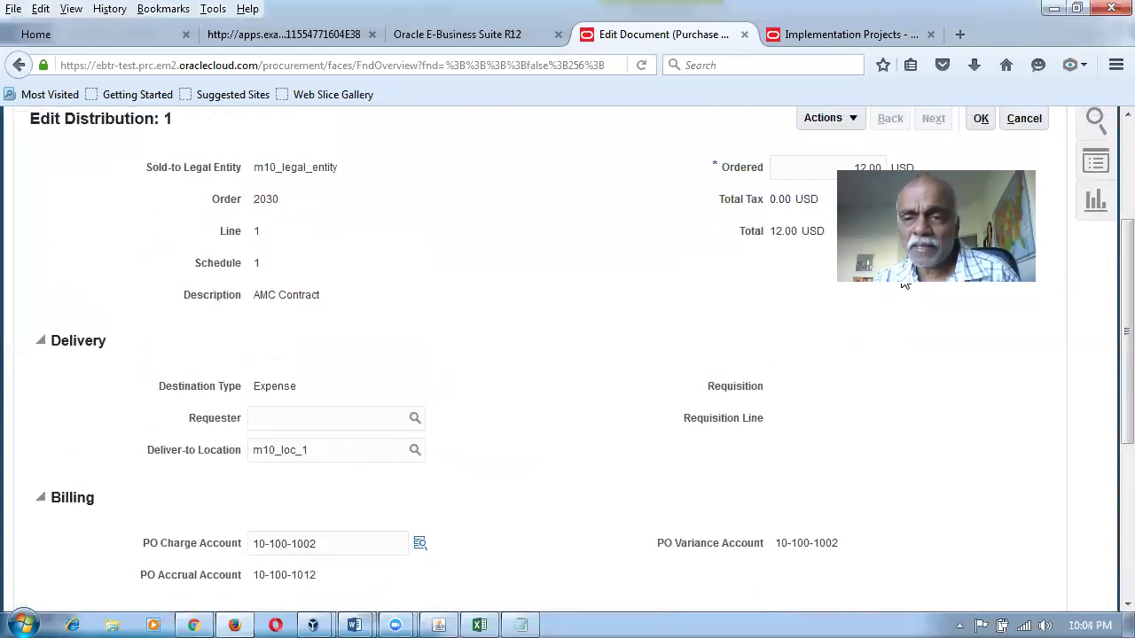
left_click(981, 119)
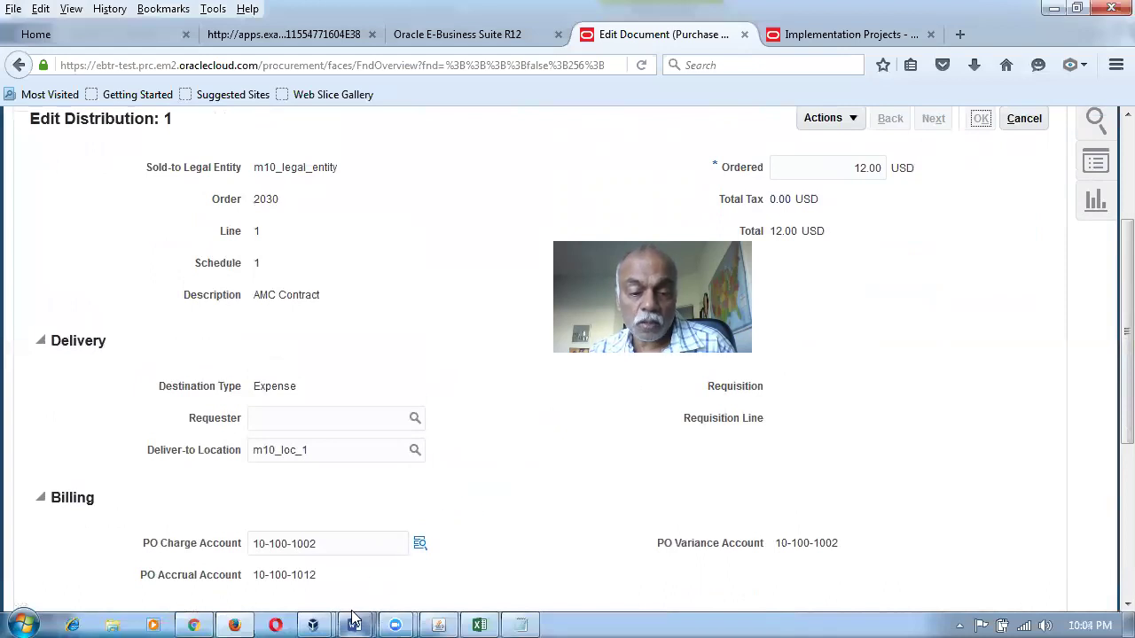
Switch to the Fusion Purchasing Accounting Word document and highlight account 1007 in row 7.
mouse_move(353, 618)
left_click(452, 532)
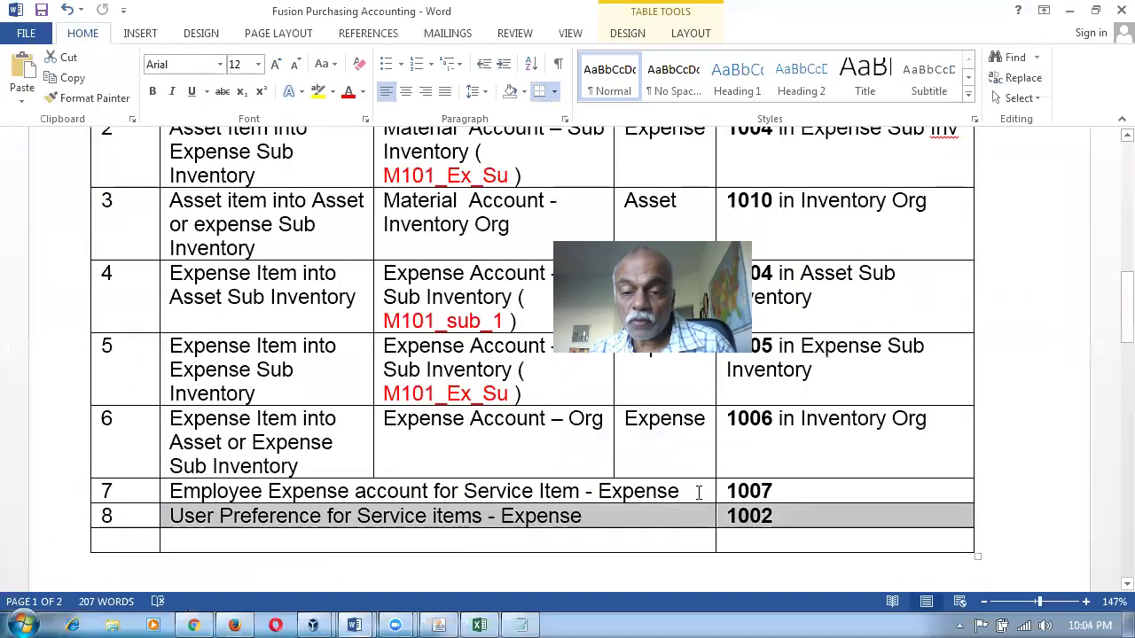
left_click_drag(441, 269, 832, 429)
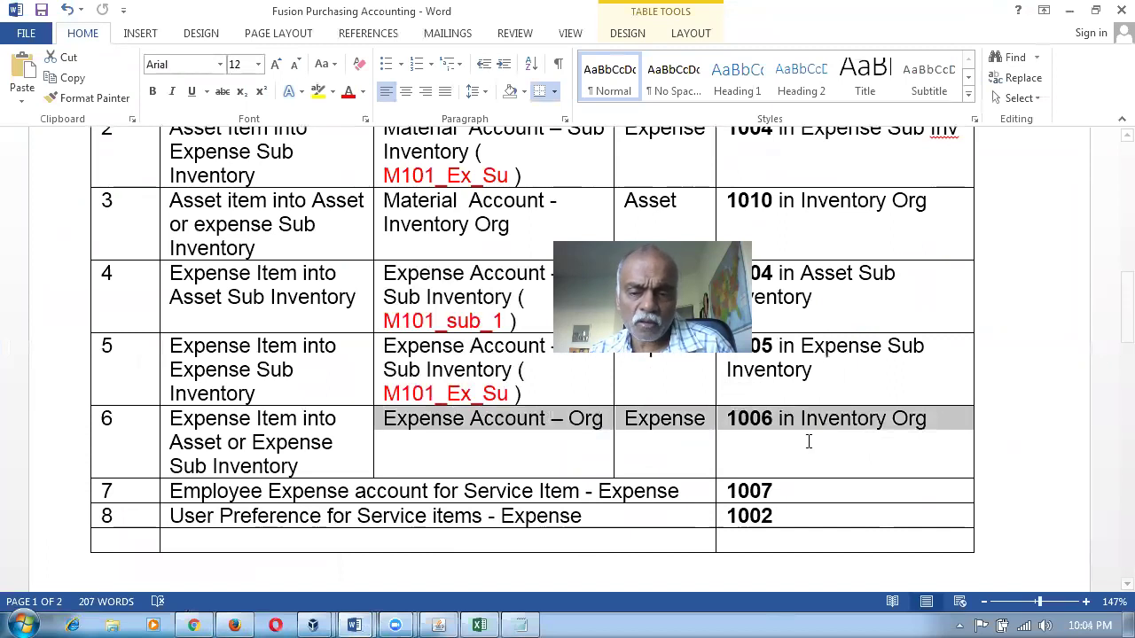
left_click_drag(775, 491, 728, 492)
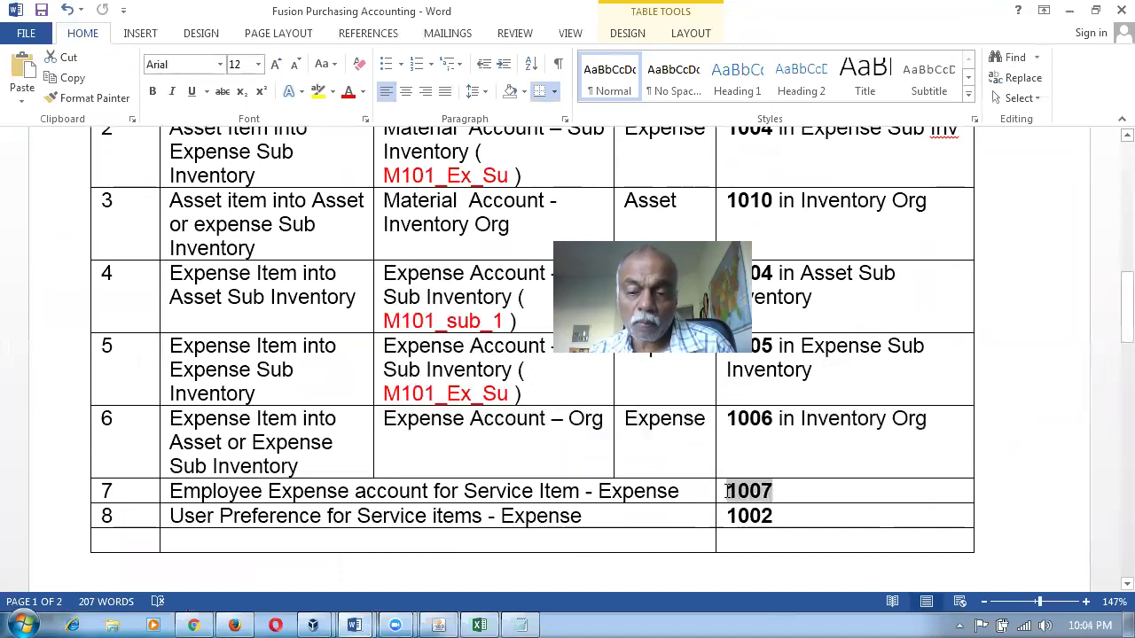